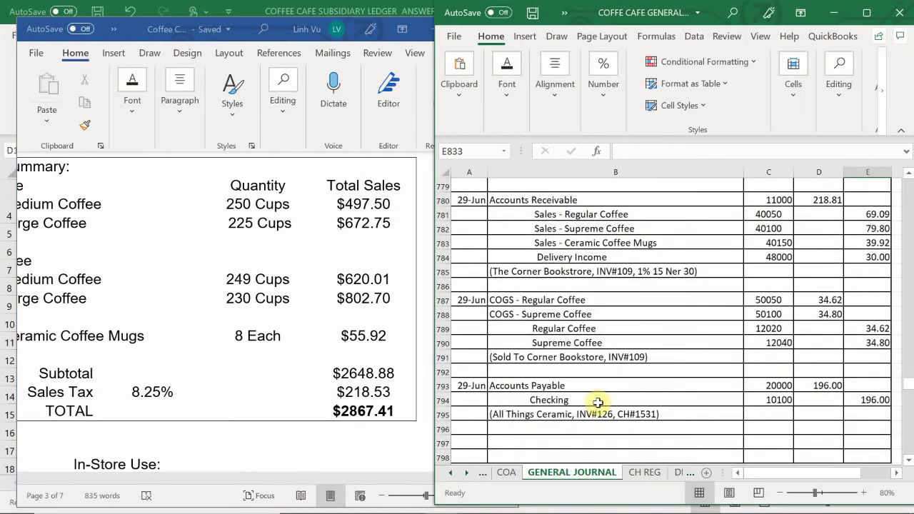
# - Copy the descriptions and PR codes of the 28-Jun in-store sales and COGS entries in B736:C749
pyautogui.scroll(7, 598, 402)
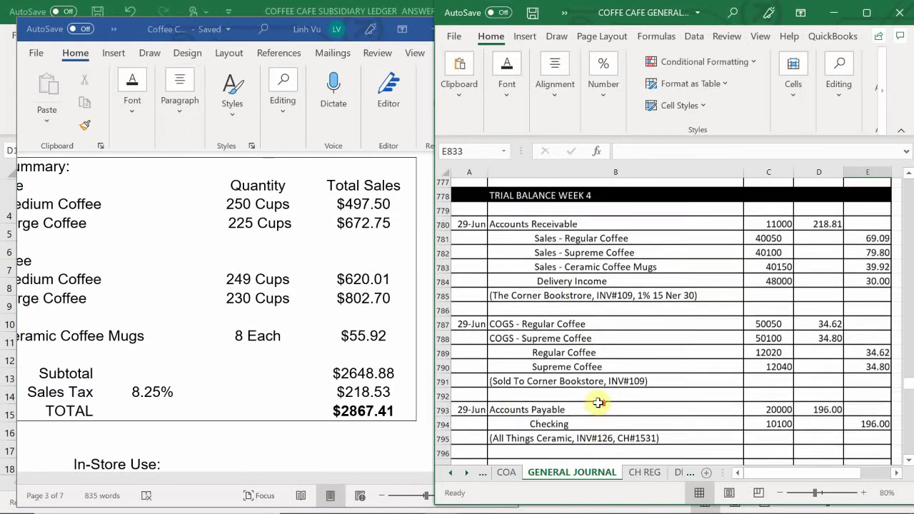
pyautogui.scroll(1, 598, 402)
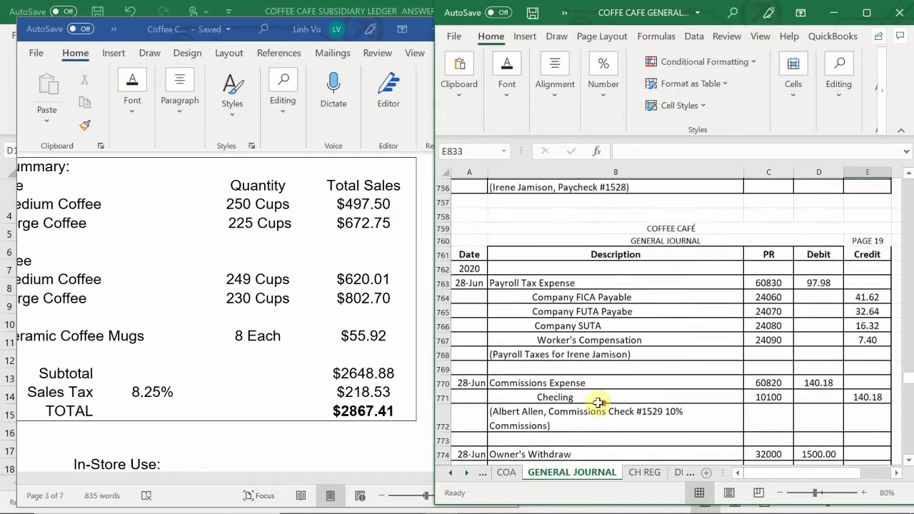
pyautogui.scroll(-1, 592, 384)
pyautogui.scroll(-2, 590, 383)
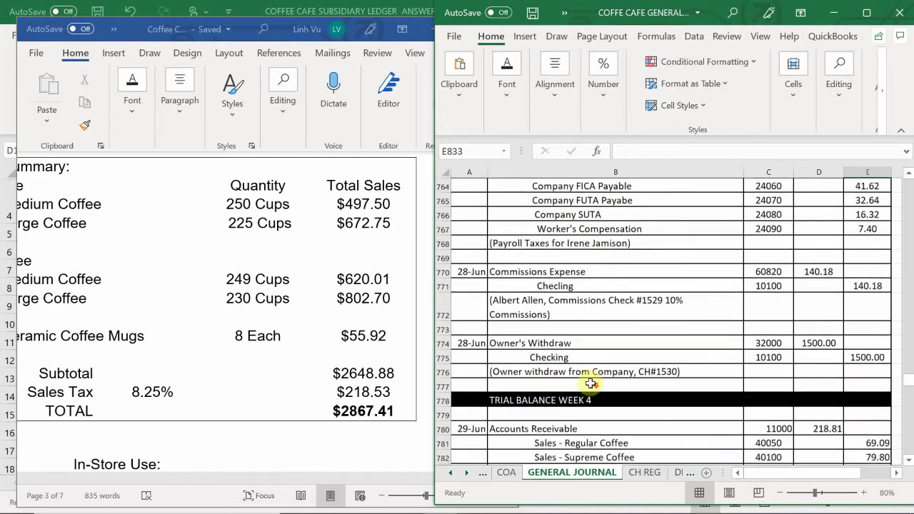
pyautogui.scroll(4, 591, 384)
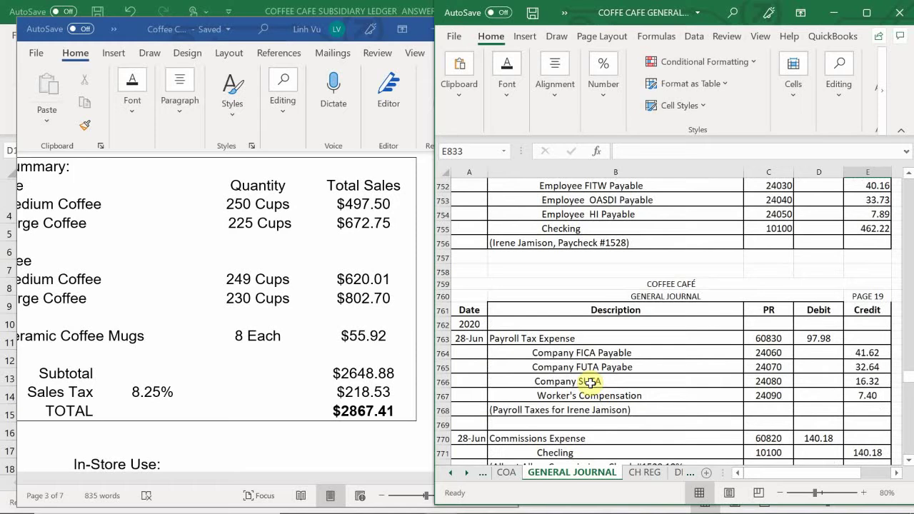
pyautogui.scroll(5, 591, 384)
pyautogui.scroll(2, 591, 384)
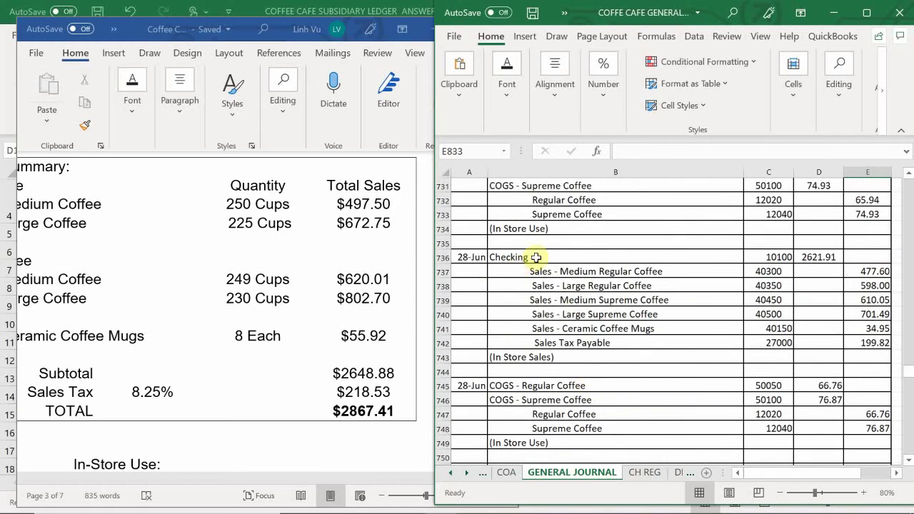
pyautogui.moveTo(536, 257); pyautogui.dragTo(790, 444)
pyautogui.moveTo(806, 509)
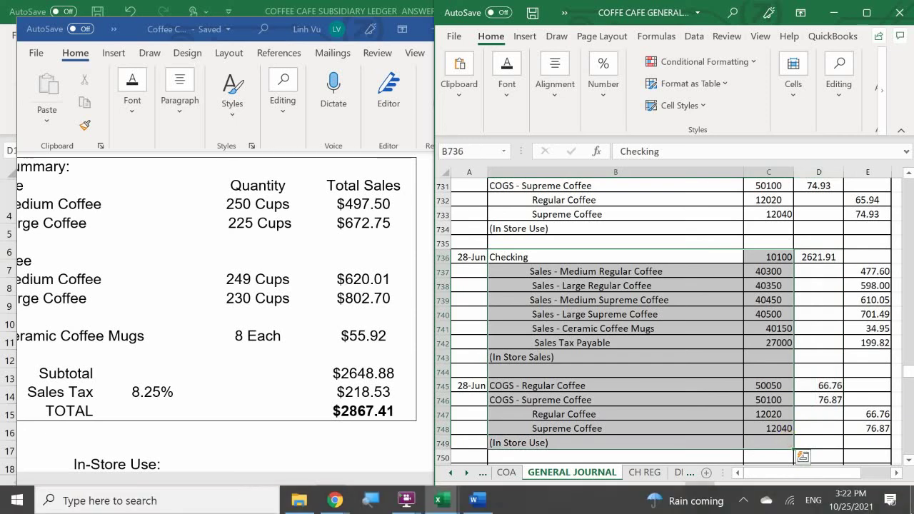
pyautogui.hotkey('ctrl', 'c')
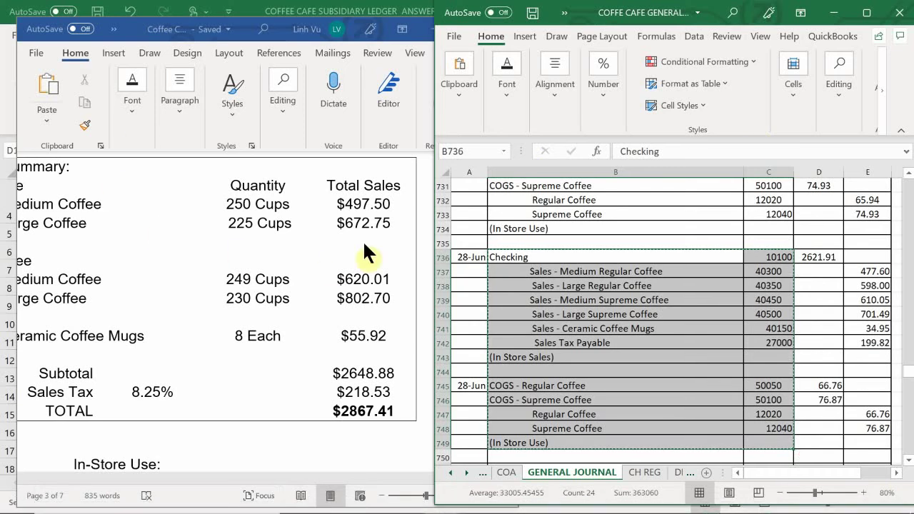
# - Paste the copied descriptions and PR codes onto general journal page 21, starting at cell B847
pyautogui.scroll(-15, 533, 318)
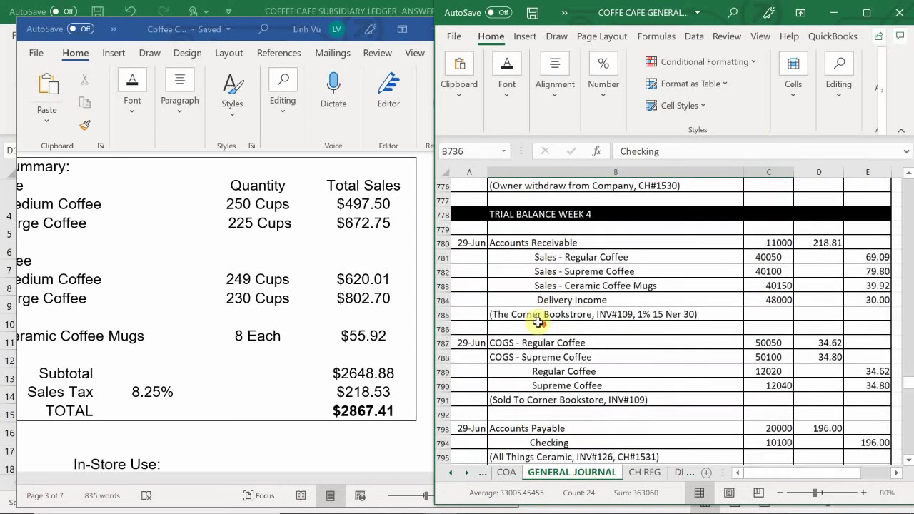
pyautogui.scroll(-15, 542, 325)
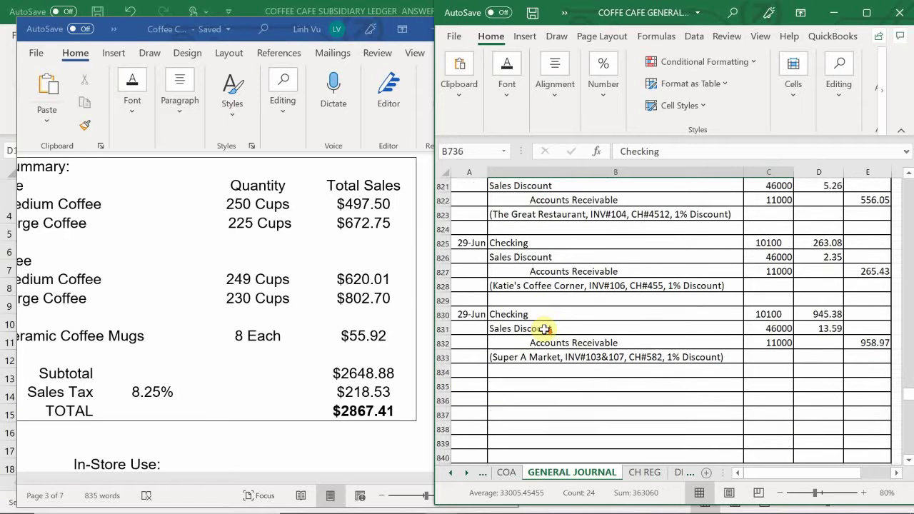
pyautogui.scroll(-4, 544, 329)
pyautogui.scroll(2, 544, 330)
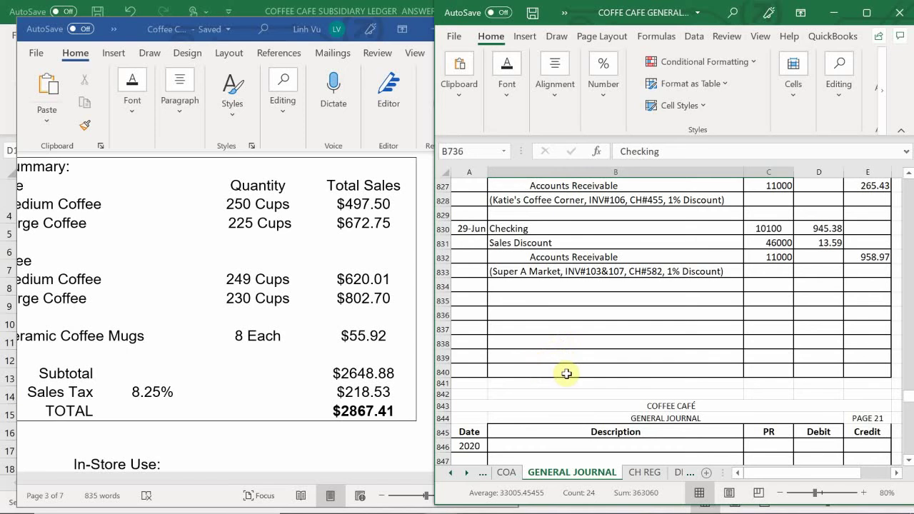
pyautogui.scroll(-4, 507, 322)
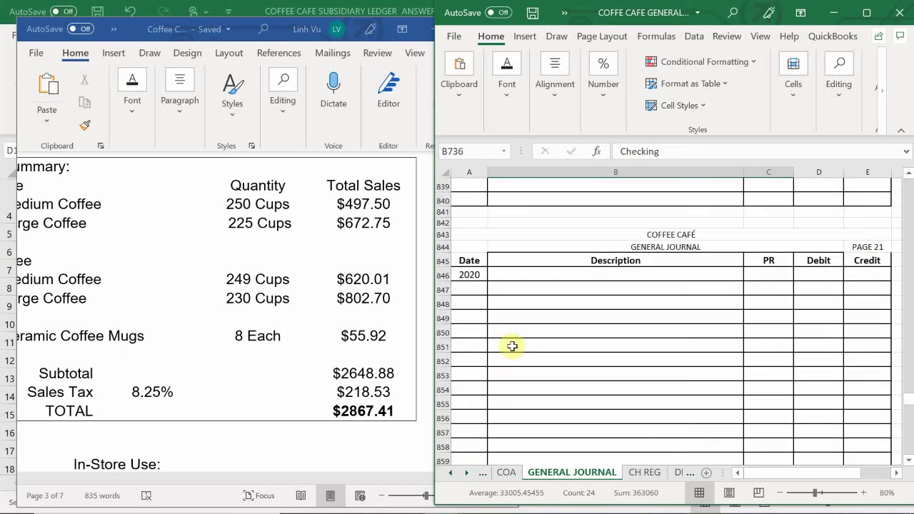
pyautogui.click(507, 290)
pyautogui.hotkey('ctrl', 'v')
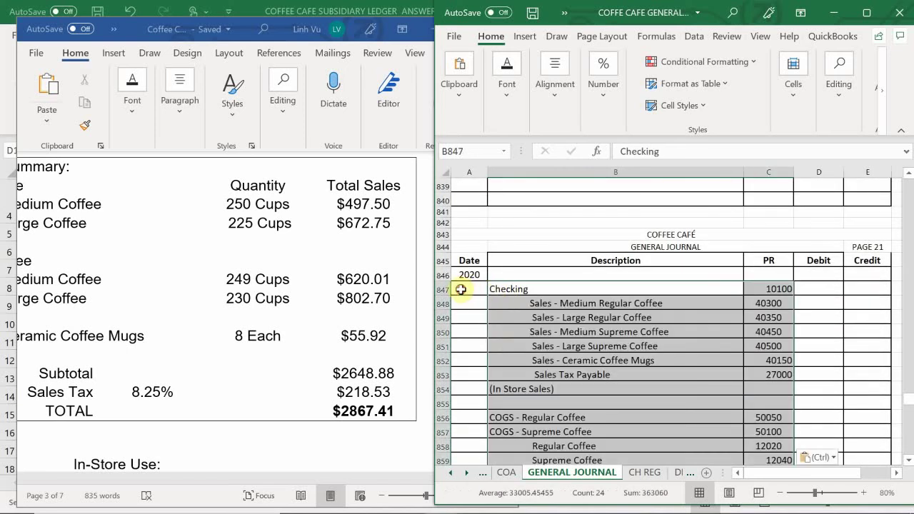
# - Date the pasted Checking entry 6/29 in cell A847
pyautogui.click(460, 289)
pyautogui.write('6/29')
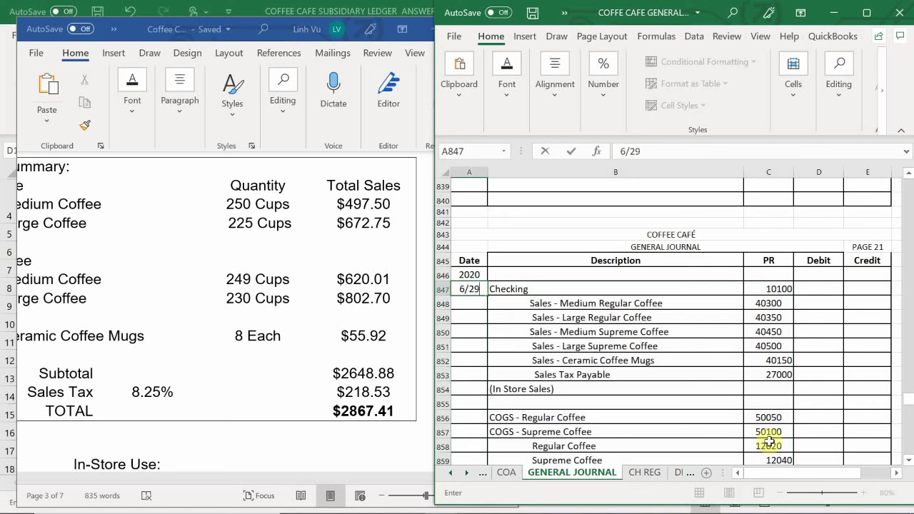
pyautogui.press('Return')
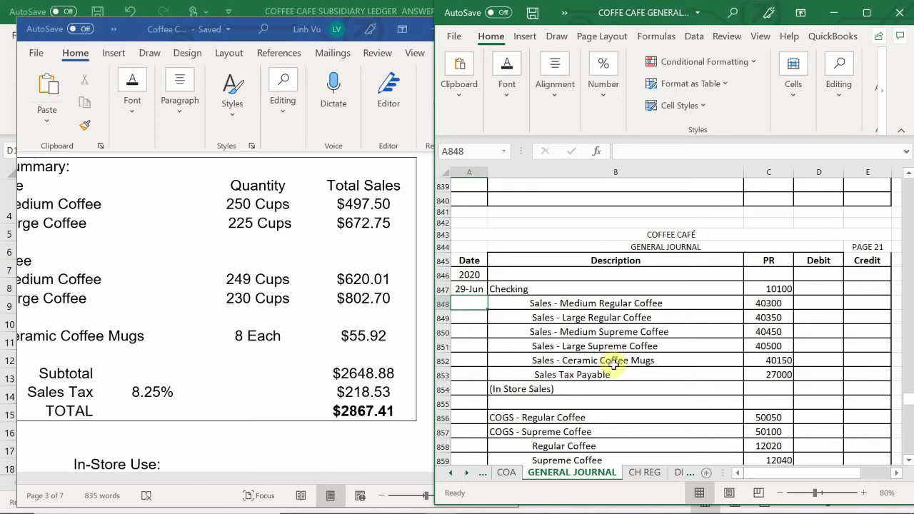
# - Enter a SUM formula over E847:E853 as the Checking debit in cell D847
pyautogui.scroll(1, 612, 363)
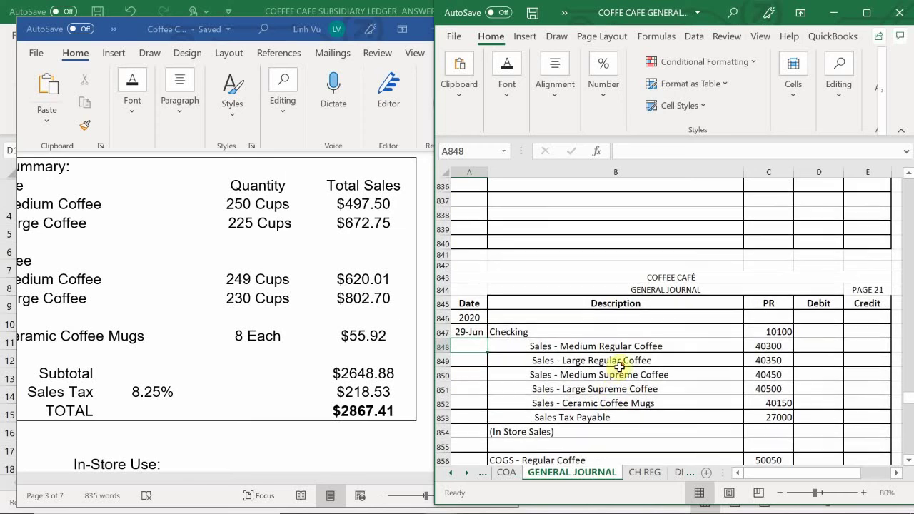
pyautogui.click(814, 331)
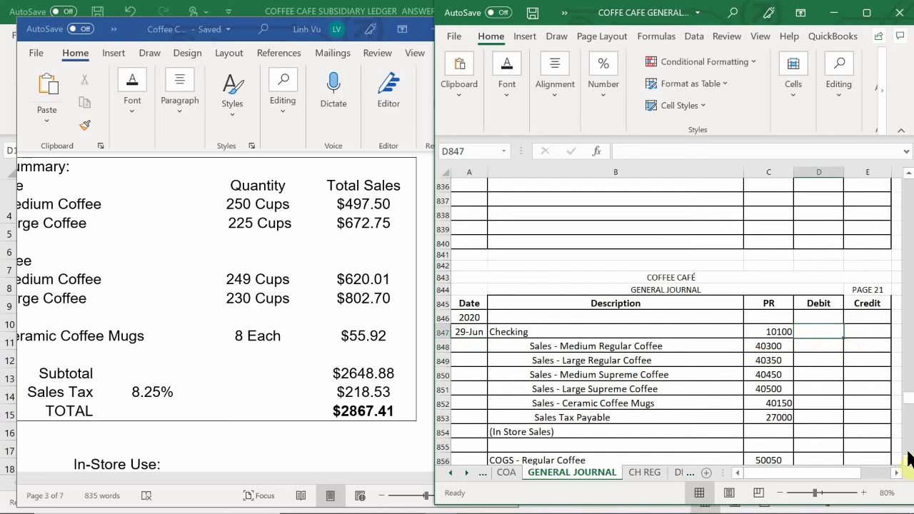
pyautogui.write('=sy')
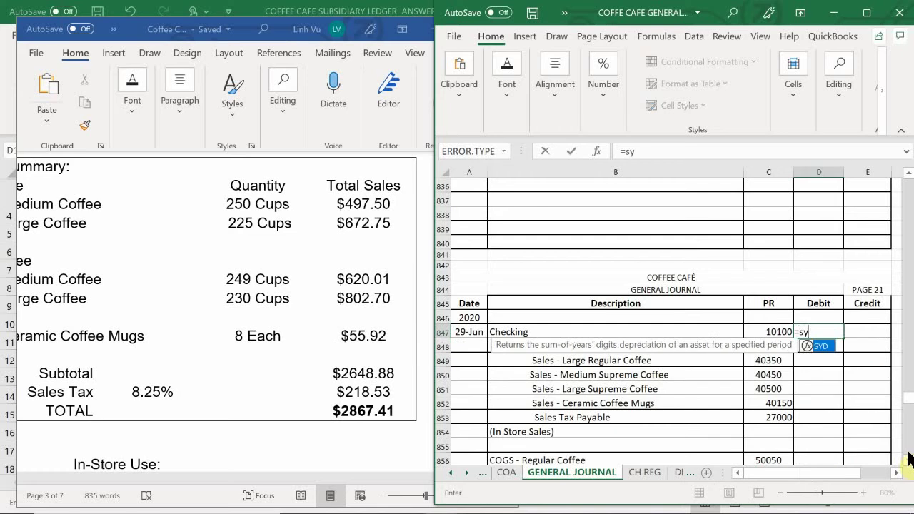
pyautogui.press('BackSpace')
pyautogui.write('um*')
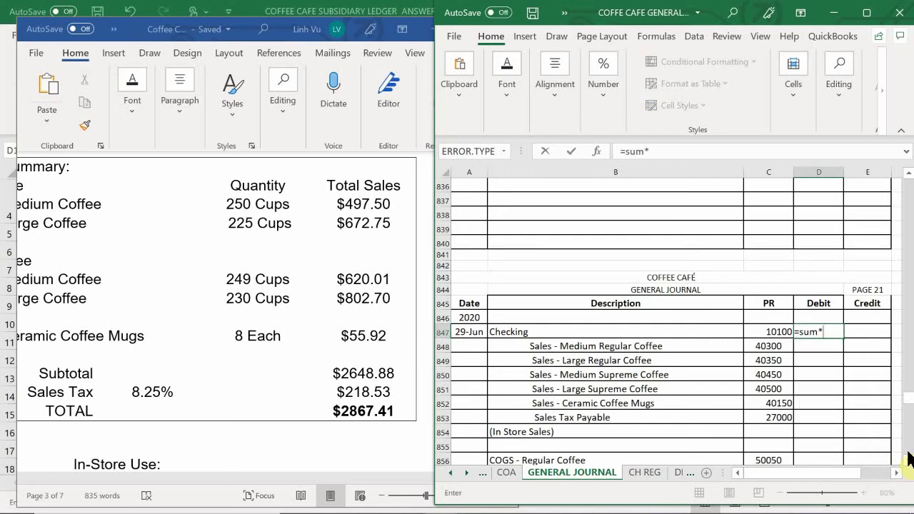
pyautogui.press('BackSpace')
pyautogui.write('(')
pyautogui.press('BackSpace')
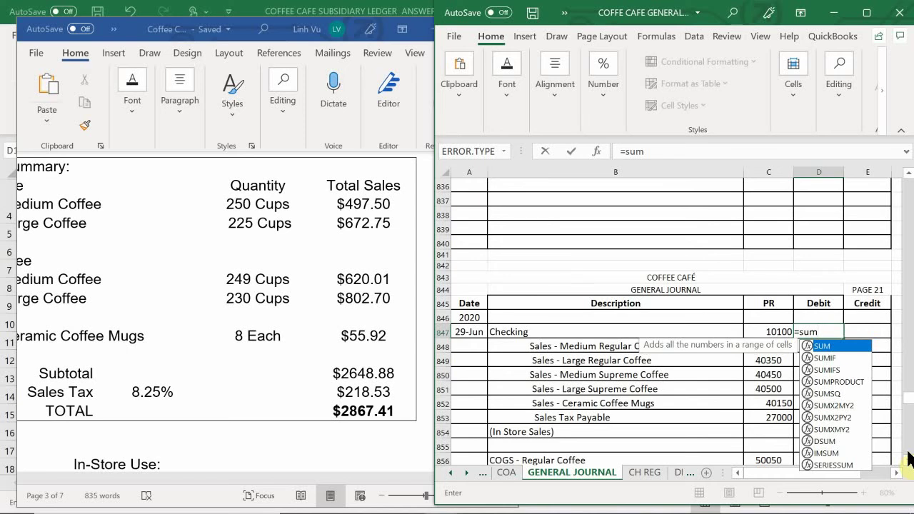
pyautogui.write('(')
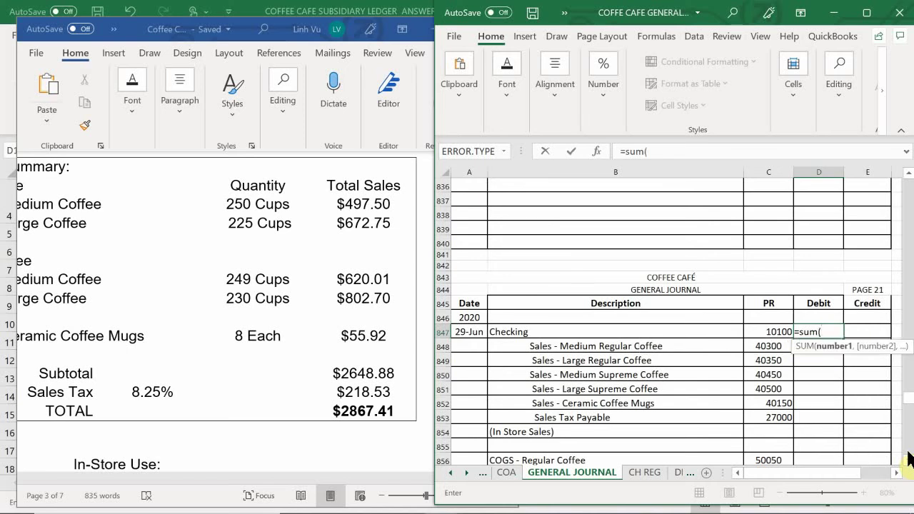
pyautogui.moveTo(867, 331); pyautogui.dragTo(867, 418)
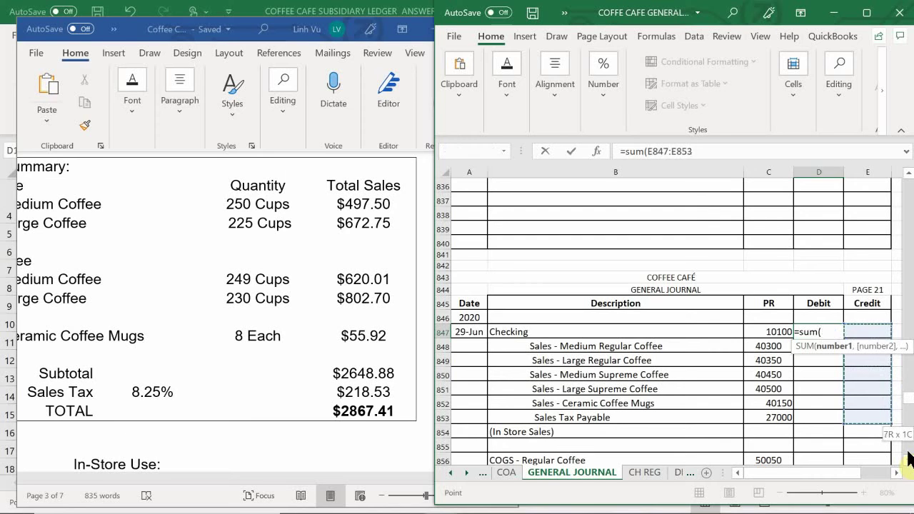
pyautogui.press('Return')
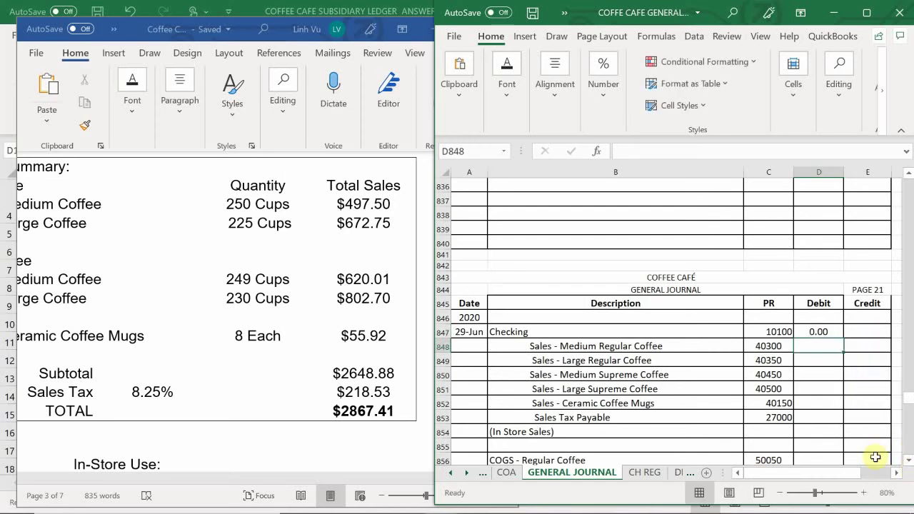
# - Enter credits of 497.50 for Sales - Medium Regular Coffee and 672.75 for Sales - Large Regular Coffee
pyautogui.click(860, 344)
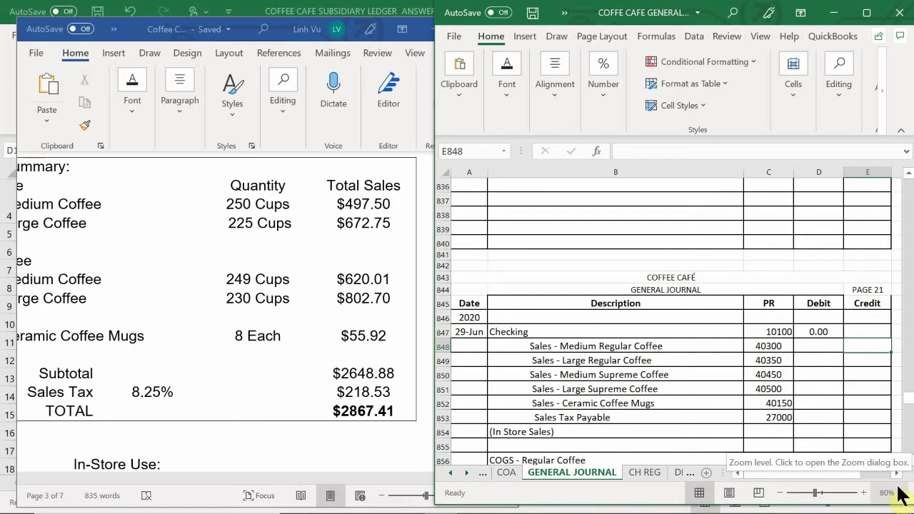
pyautogui.write('497.5')
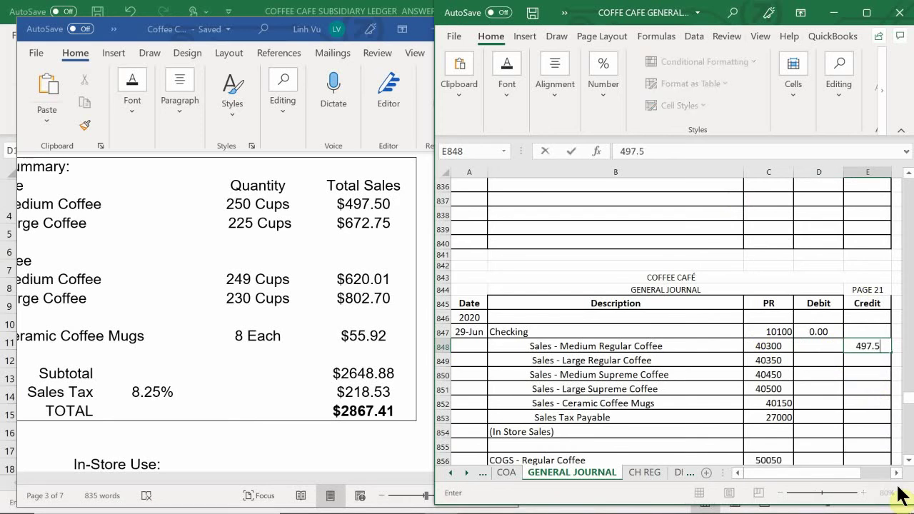
pyautogui.press('Return')
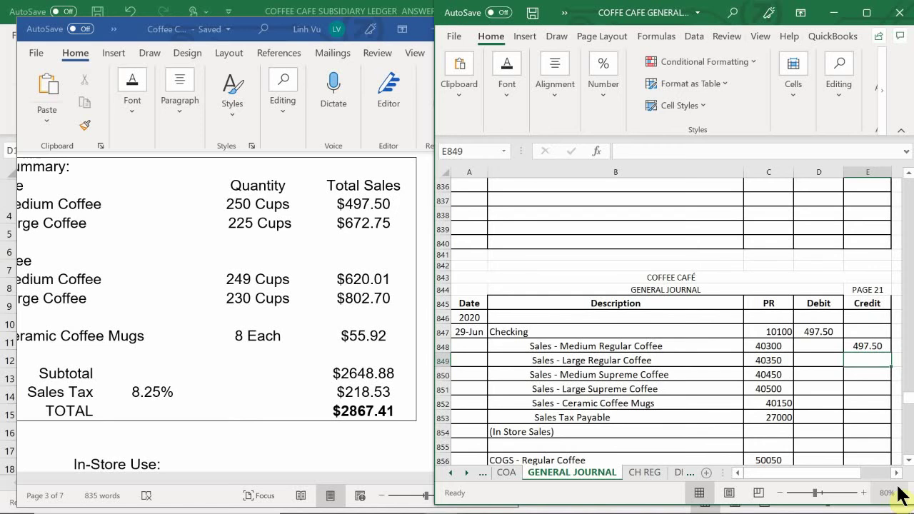
pyautogui.write('67')
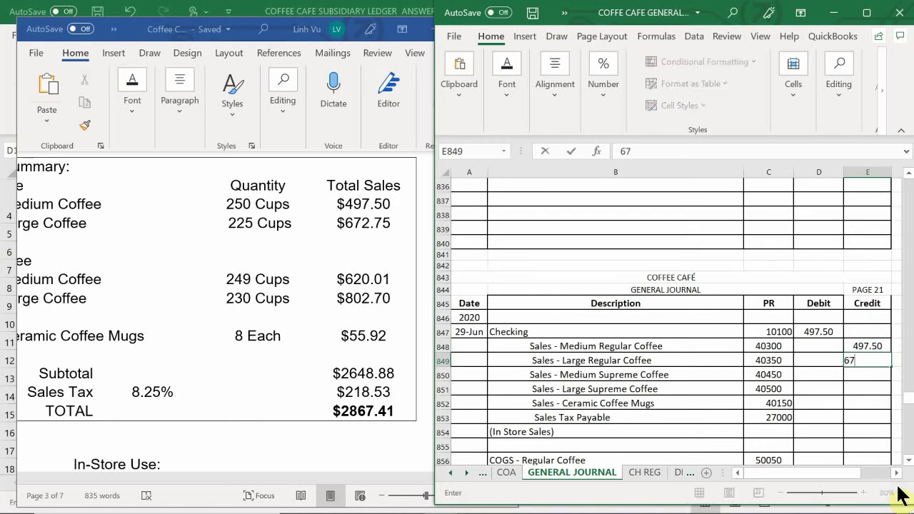
pyautogui.write('2.75')
pyautogui.press('Return')
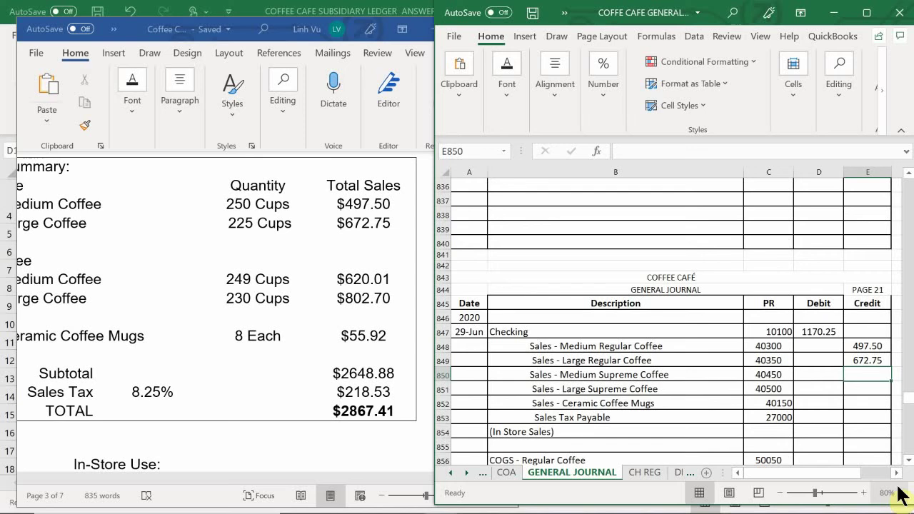
# - Enter credits of 620.01 for Sales - Medium Supreme Coffee and 802.70 for Sales - Large Supreme Coffee
pyautogui.write('620.01')
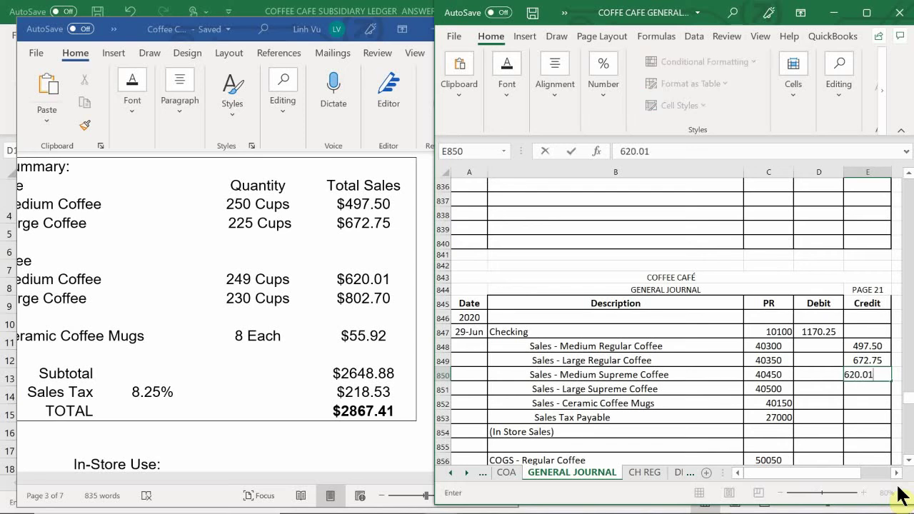
pyautogui.press('Return')
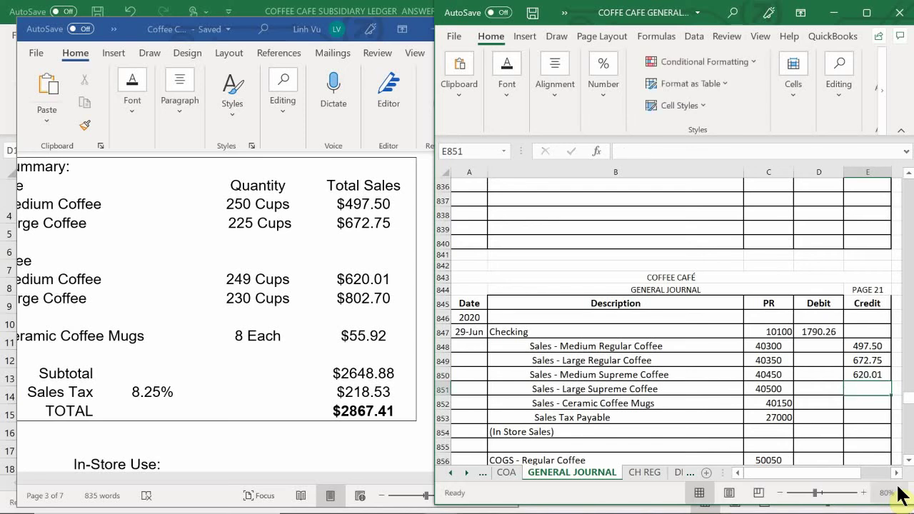
pyautogui.write('802')
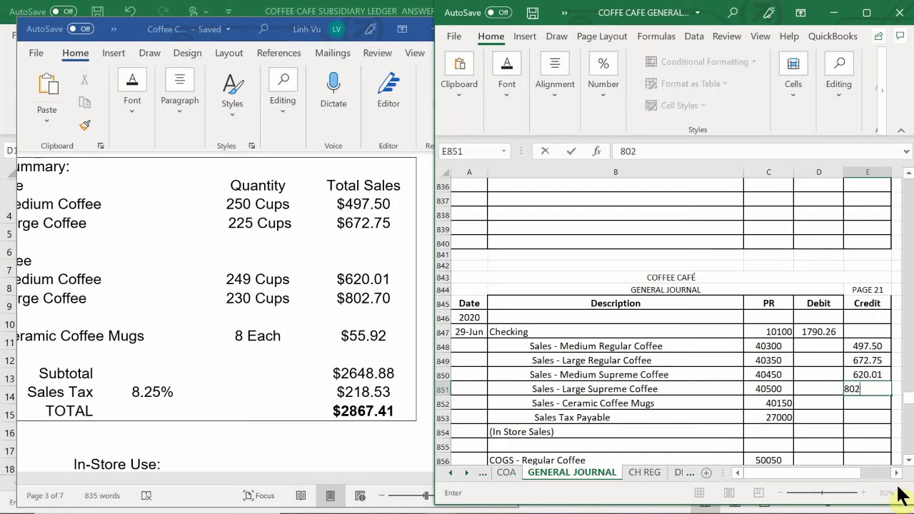
pyautogui.write('.70')
pyautogui.press('Return')
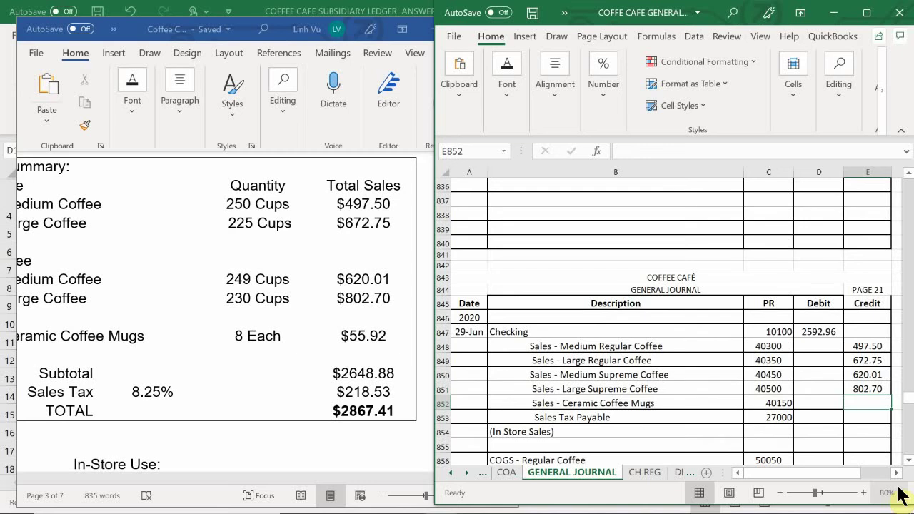
# - Enter credits of 55.92 for Sales - Ceramic Coffee Mugs and 218.53 for Sales Tax Payable
pyautogui.write('55.92')
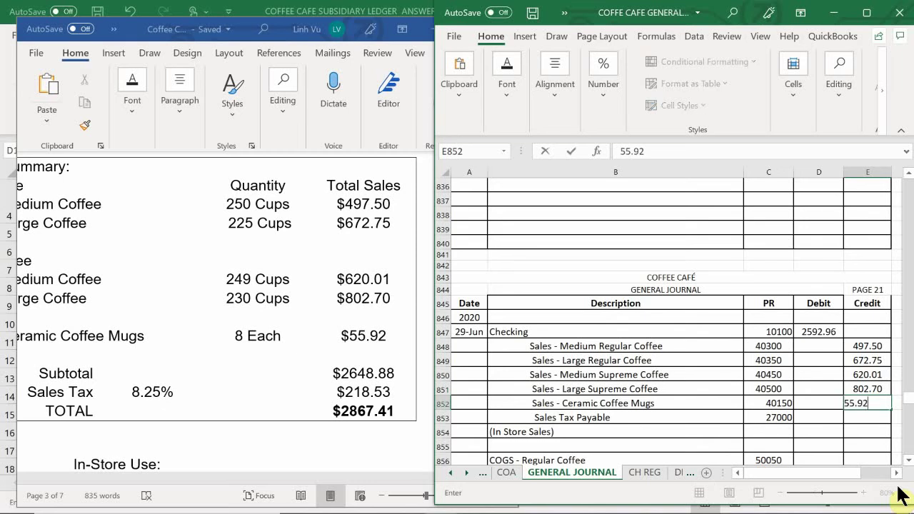
pyautogui.press('Return')
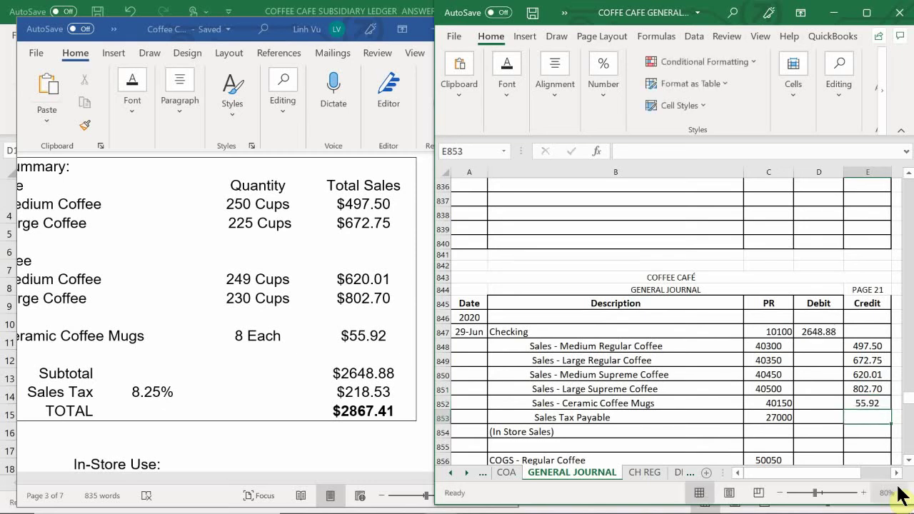
pyautogui.write('218')
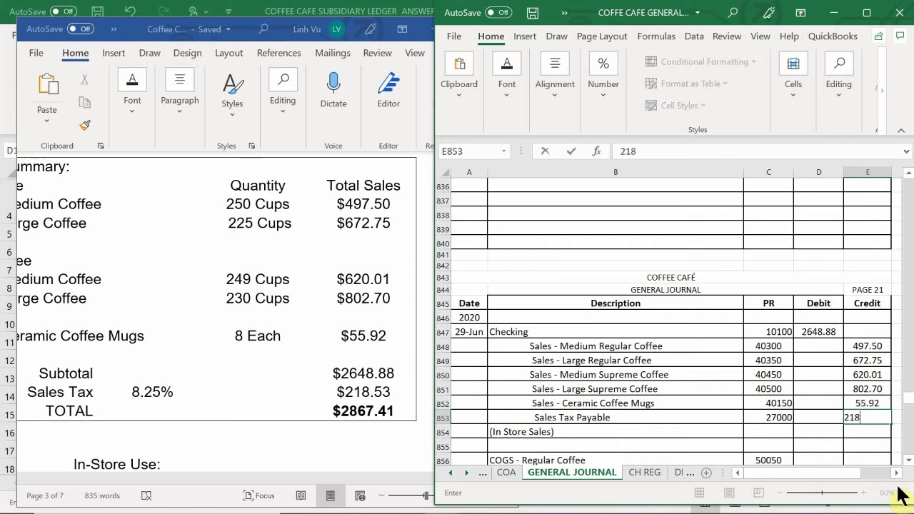
pyautogui.write('.53')
pyautogui.press('Return')
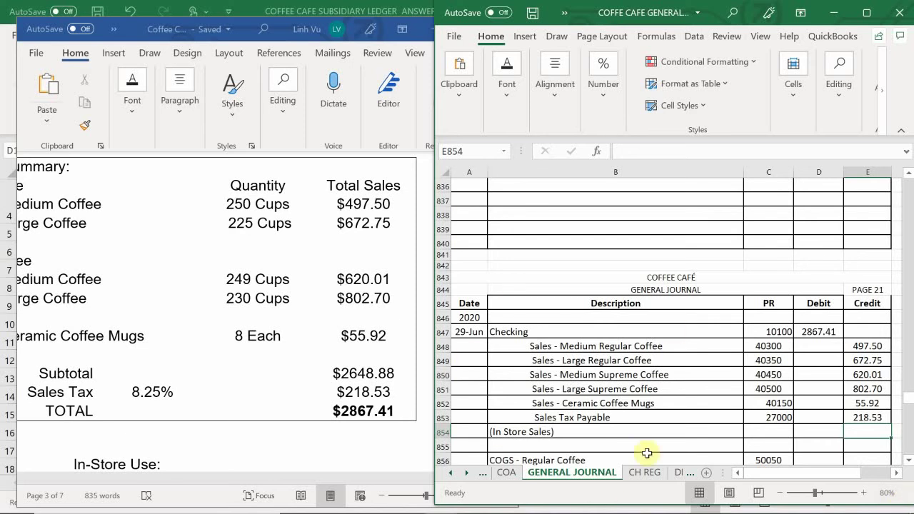
# - Draw a straight diagonal line across the unused general journal rows 834 to 840, from column A to column E
pyautogui.scroll(-1, 576, 360)
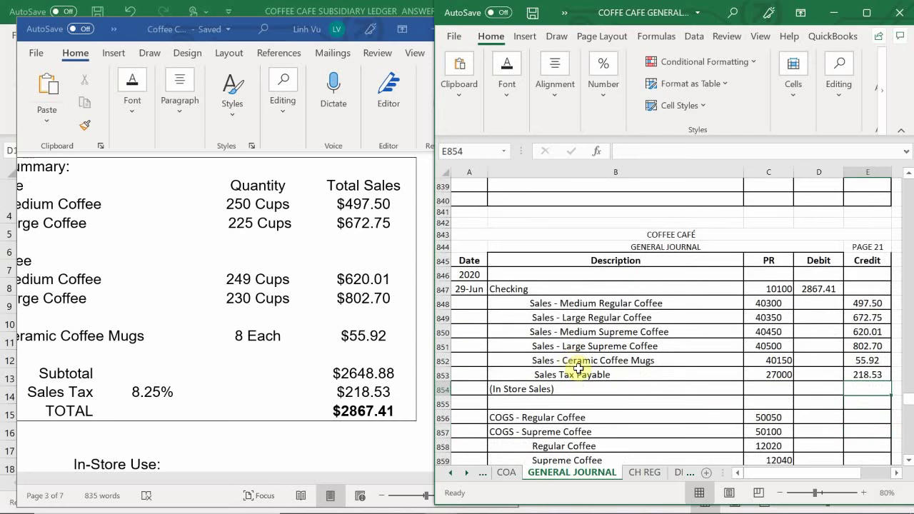
pyautogui.scroll(2, 800, 401)
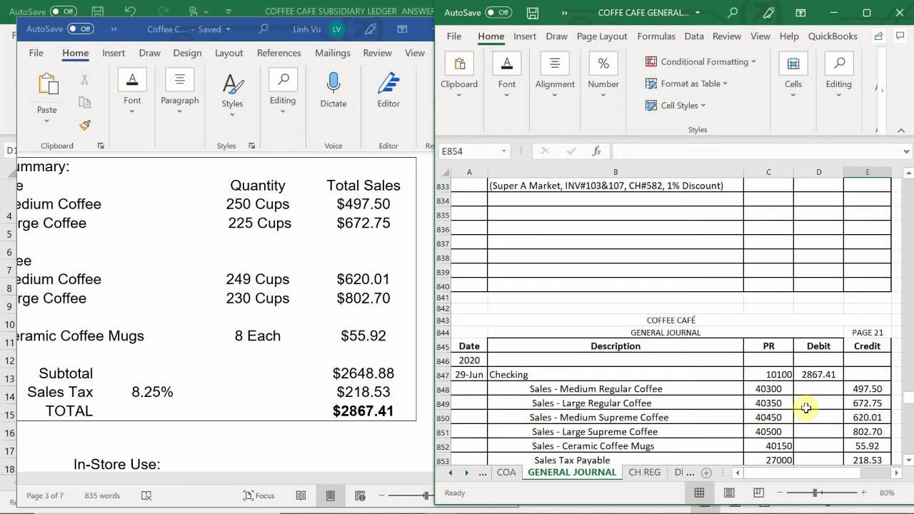
pyautogui.scroll(-2, 805, 409)
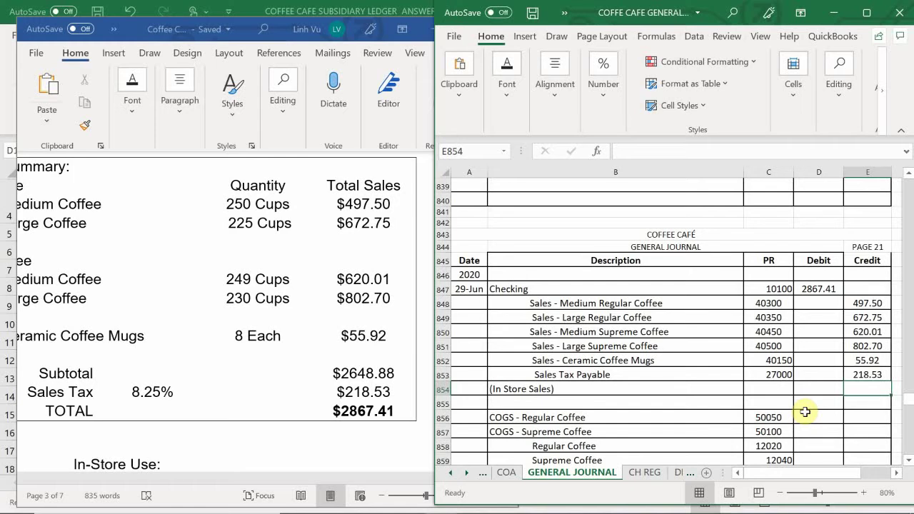
pyautogui.scroll(4, 805, 409)
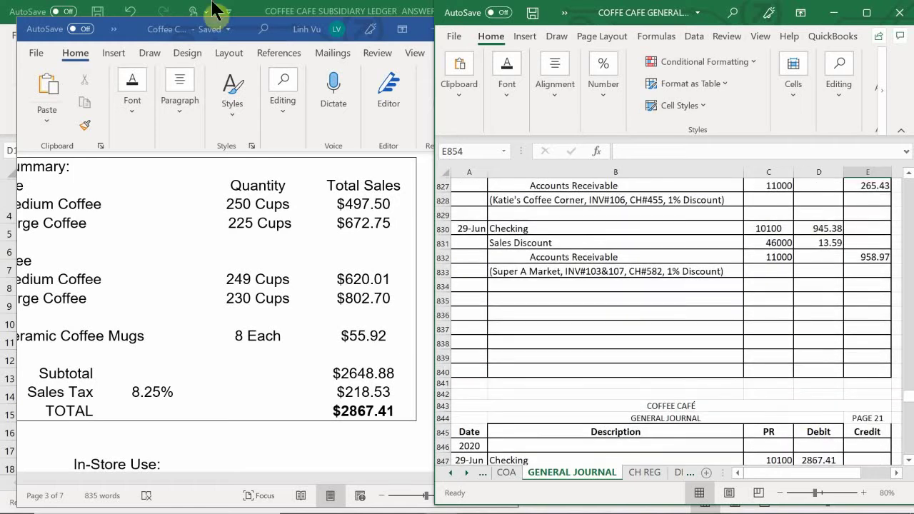
pyautogui.click(528, 34)
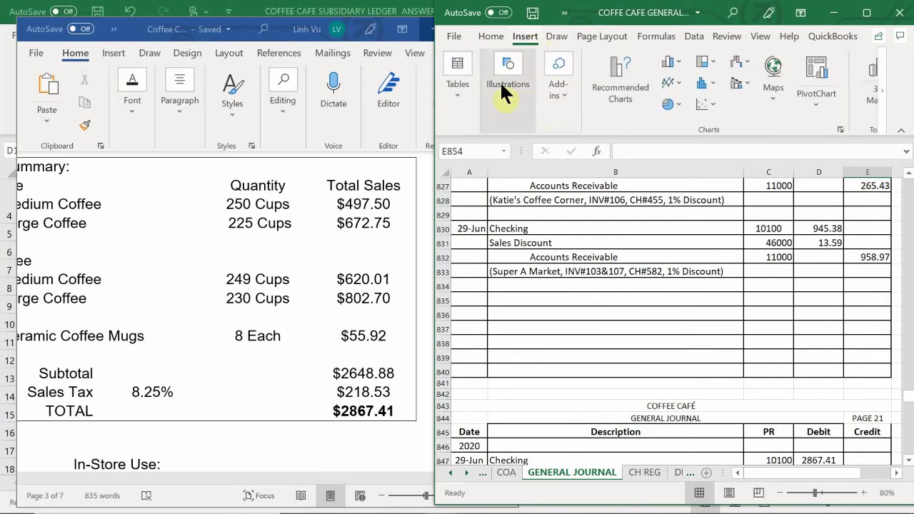
pyautogui.click(500, 106)
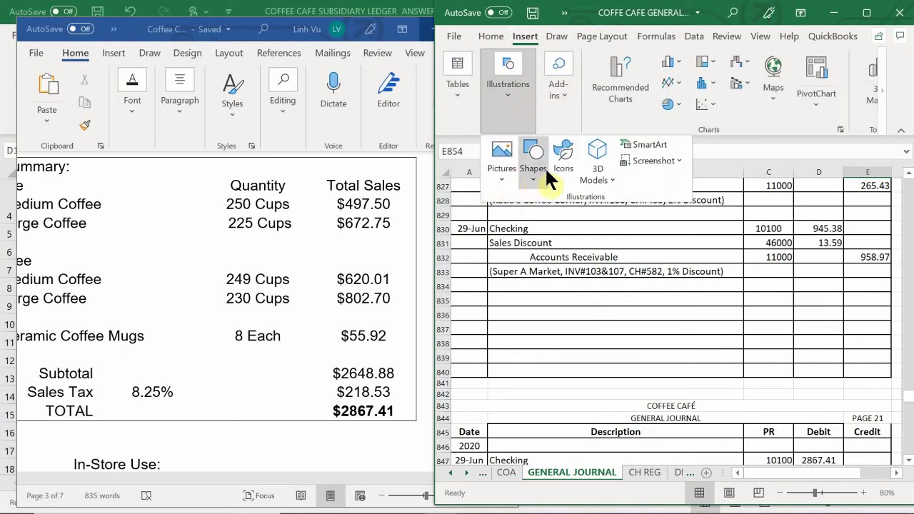
pyautogui.click(534, 176)
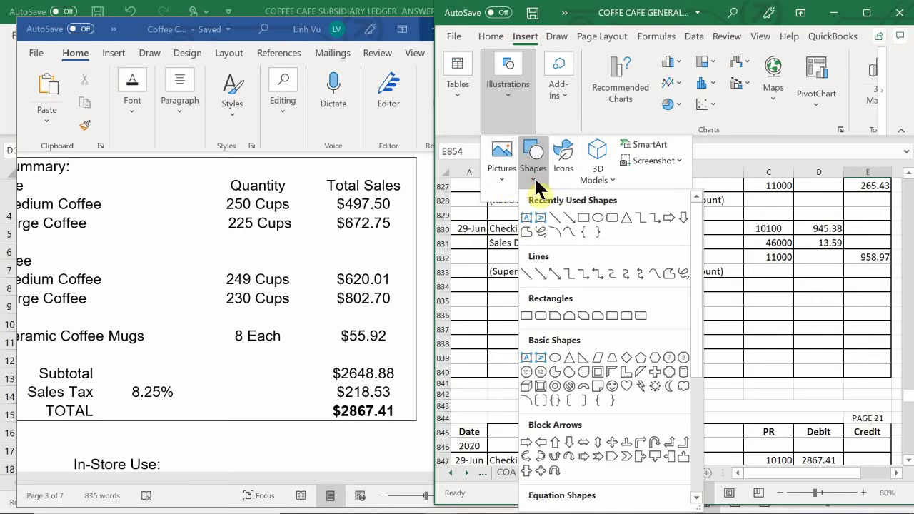
pyautogui.click(526, 274)
pyautogui.moveTo(469, 285)
pyautogui.mouseDown()
pyautogui.moveTo(590, 318)
pyautogui.moveTo(720, 325)
pyautogui.moveTo(884, 372)
pyautogui.mouseUp()
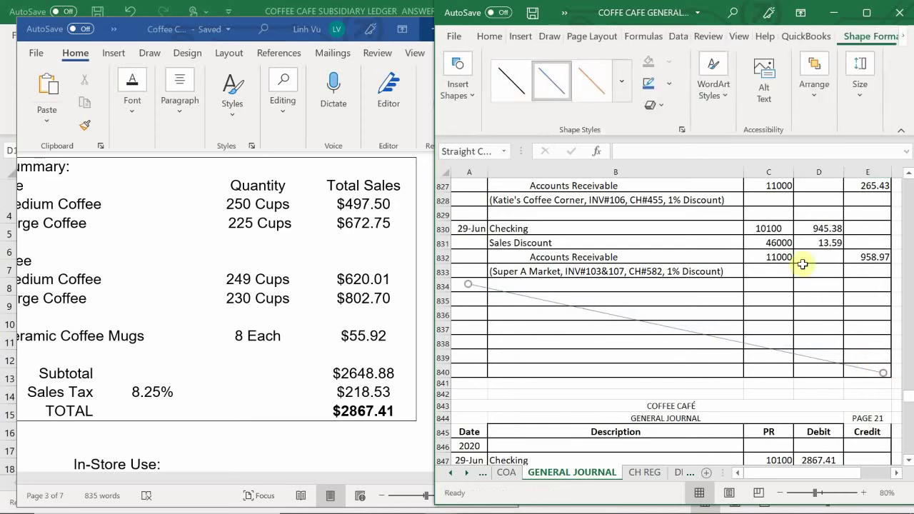
# - Apply a black line style to the diagonal line and deselect it
pyautogui.click(621, 81)
pyautogui.click(508, 202)
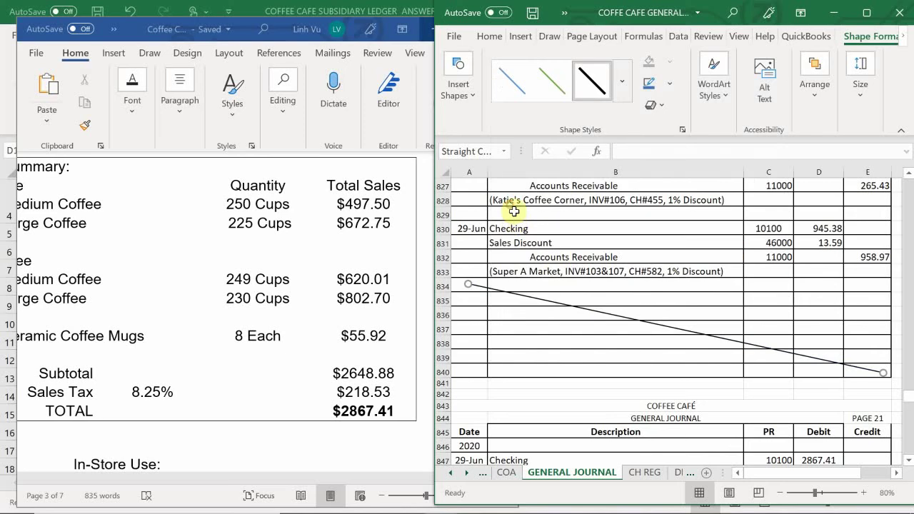
pyautogui.click(559, 343)
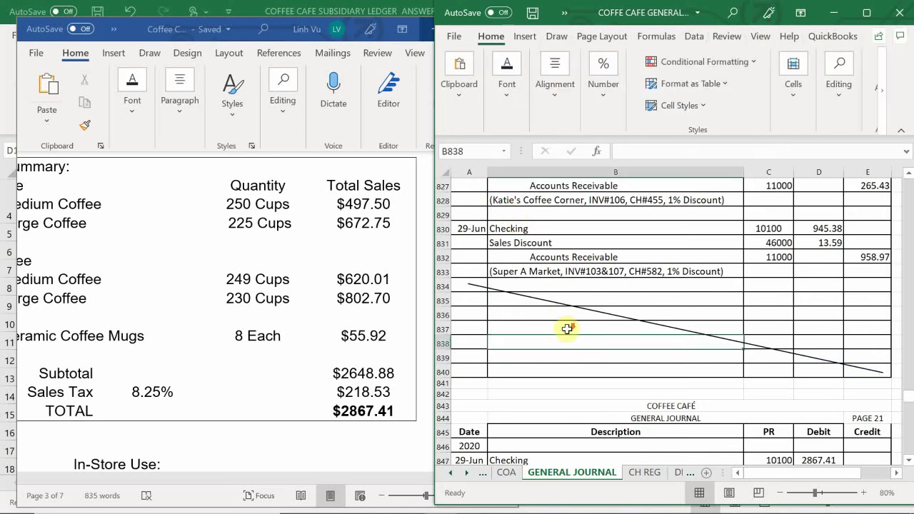
pyautogui.scroll(-6, 567, 329)
pyautogui.scroll(1, 567, 329)
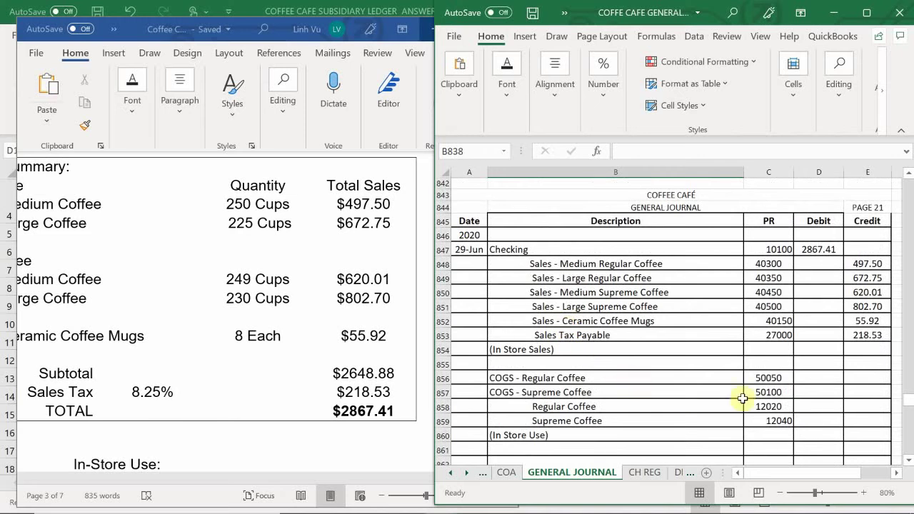
pyautogui.scroll(1, 807, 347)
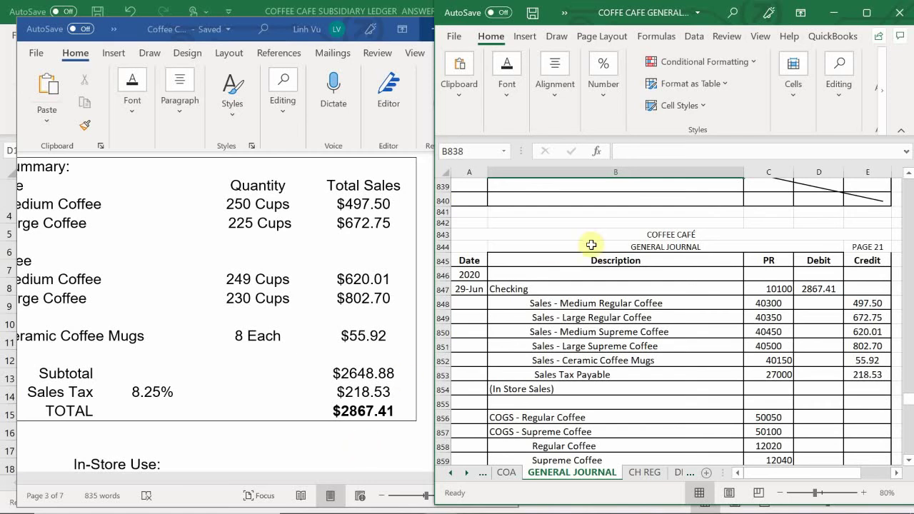
pyautogui.scroll(-1, 531, 339)
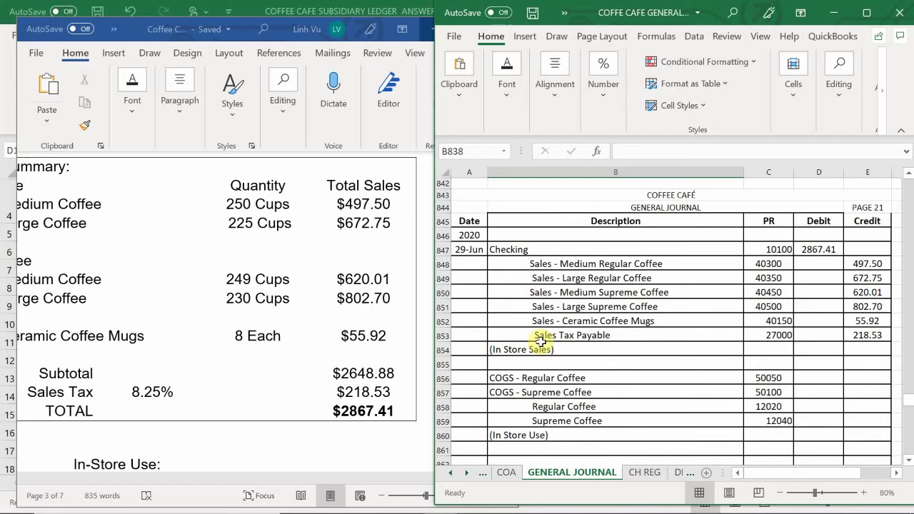
pyautogui.scroll(2, 540, 341)
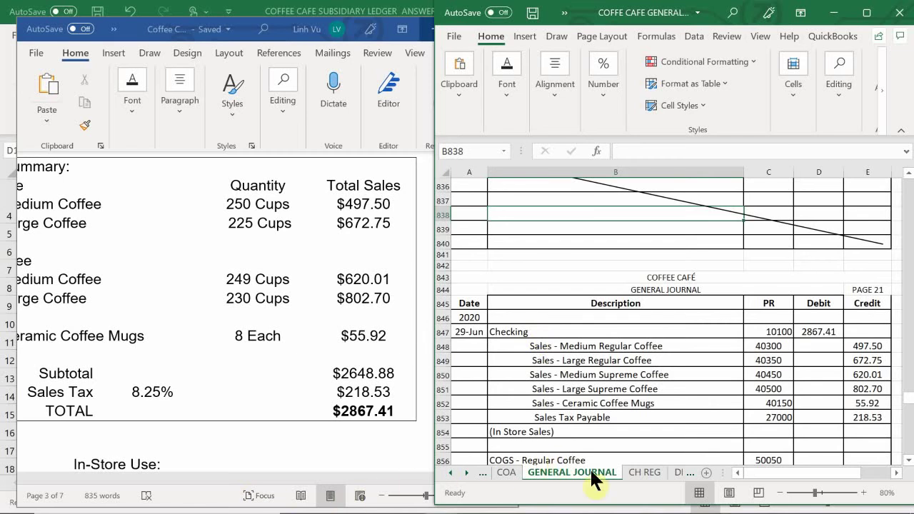
# - Open the DEPOSITS sheet and select cell A23, the first empty amount cell
pyautogui.click(684, 474)
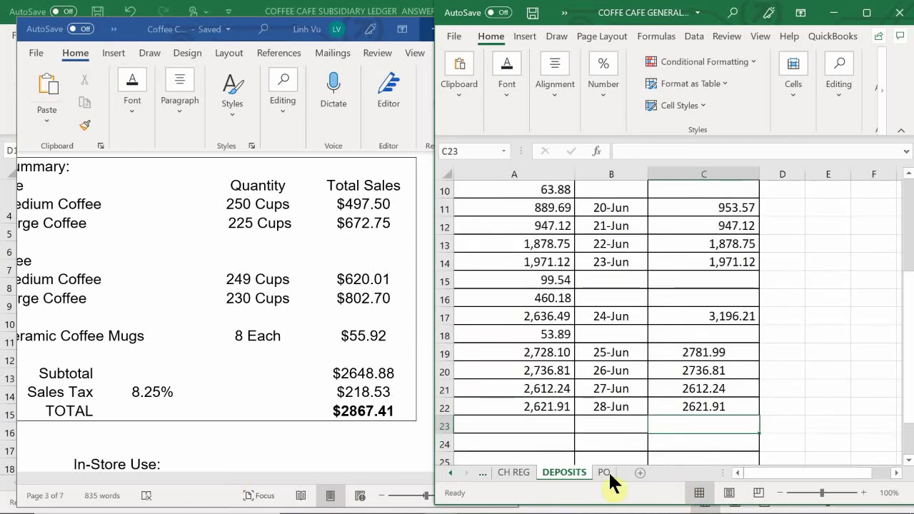
pyautogui.click(535, 425)
pyautogui.scroll(-1, 535, 426)
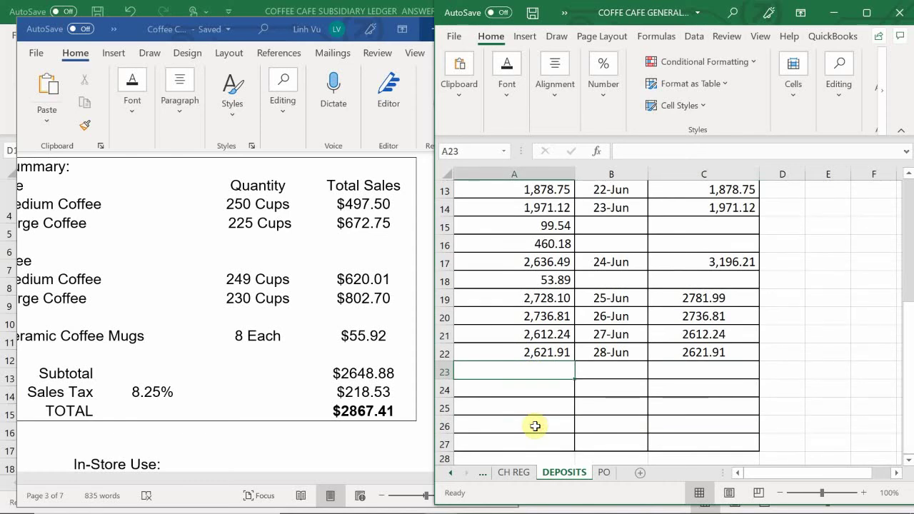
pyautogui.click(523, 367)
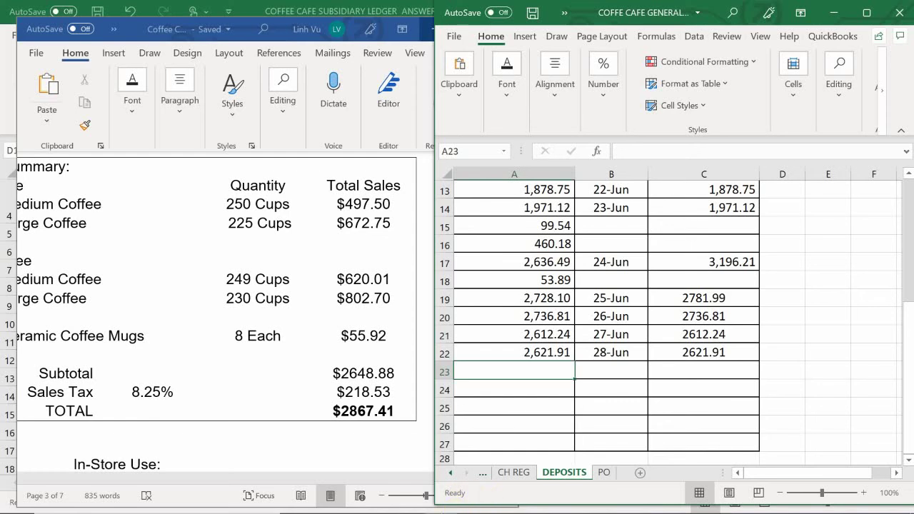
# - Switch to the ledger workbook's ASSETS sheet and examine the bank account's June 29 customer payment debits
pyautogui.moveTo(433, 510)
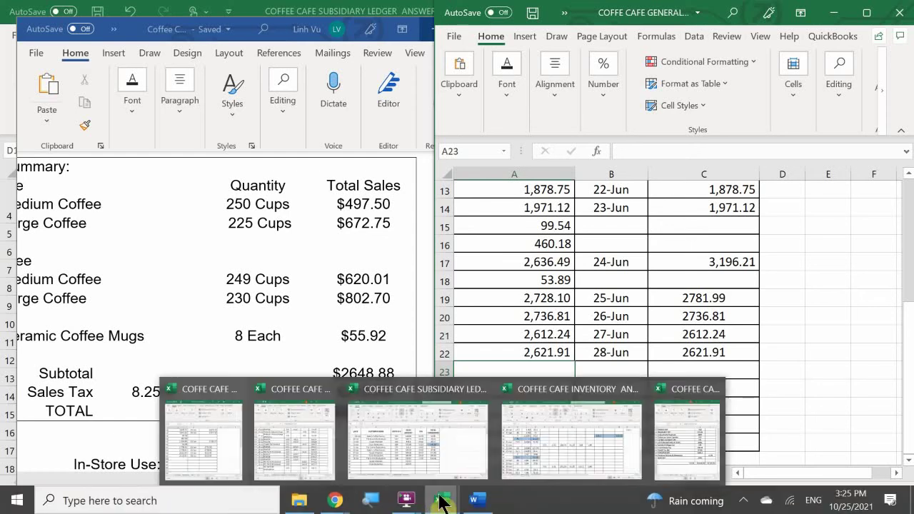
pyautogui.click(294, 435)
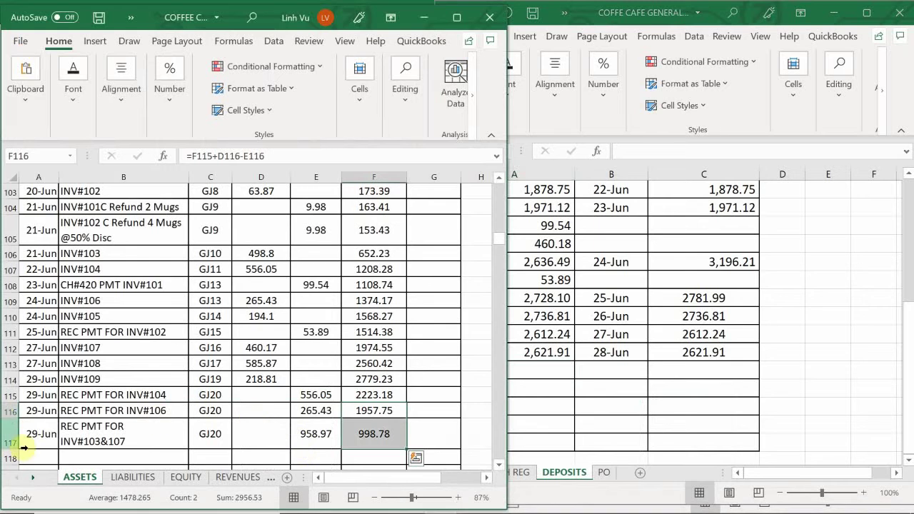
pyautogui.click(101, 427)
pyautogui.scroll(9, 147, 400)
pyautogui.scroll(20, 135, 389)
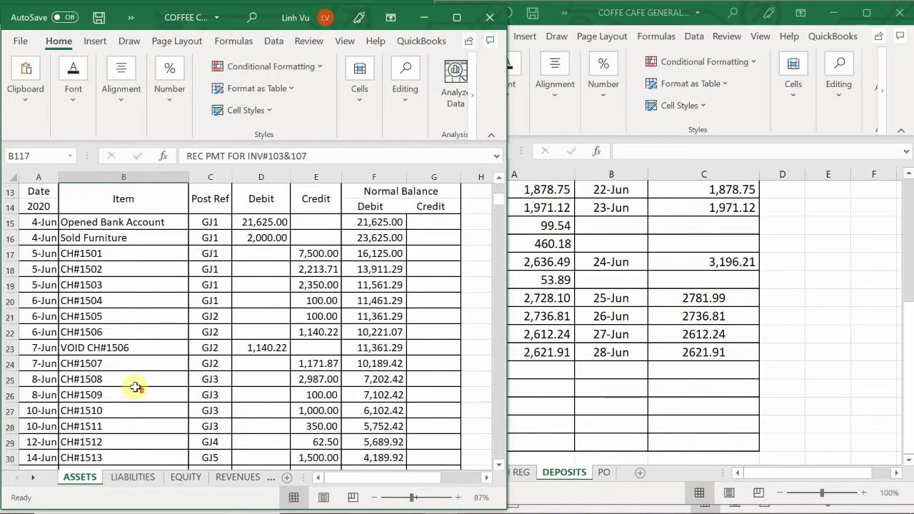
pyautogui.scroll(-4, 134, 386)
pyautogui.scroll(-8, 134, 385)
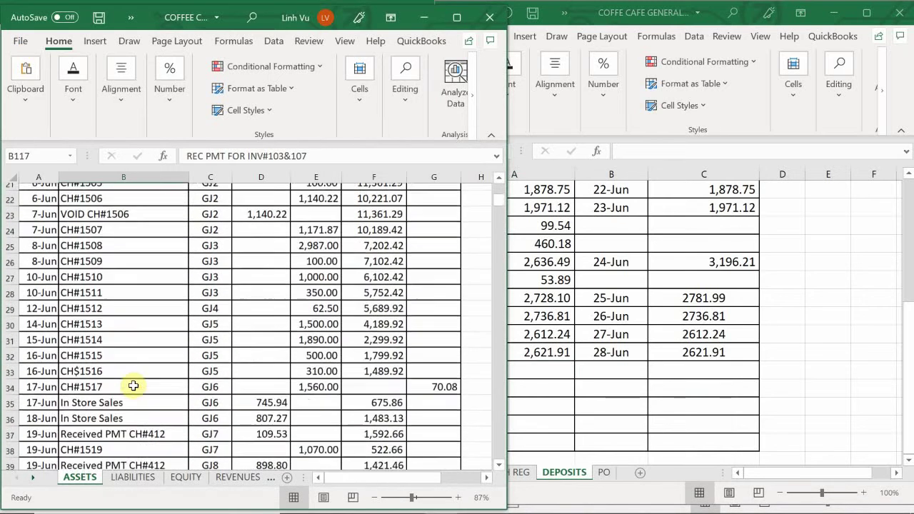
pyautogui.scroll(-7, 132, 392)
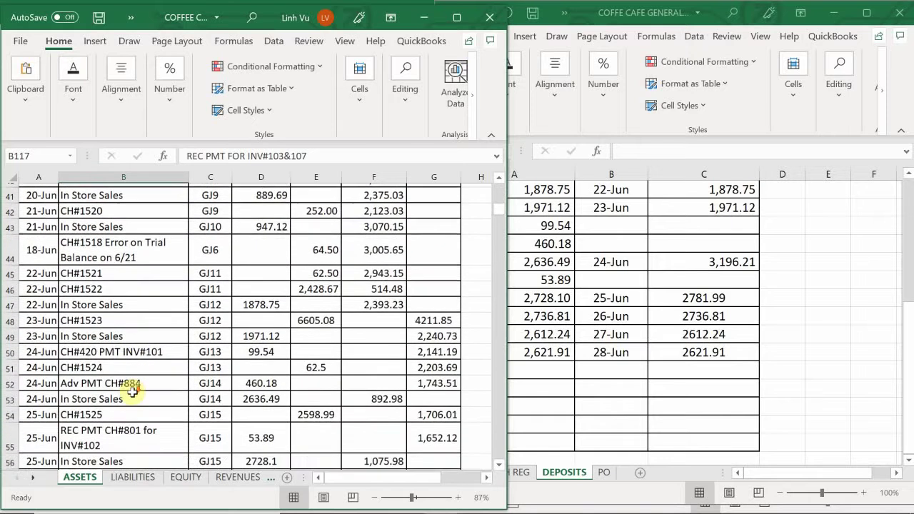
pyautogui.scroll(1, 132, 392)
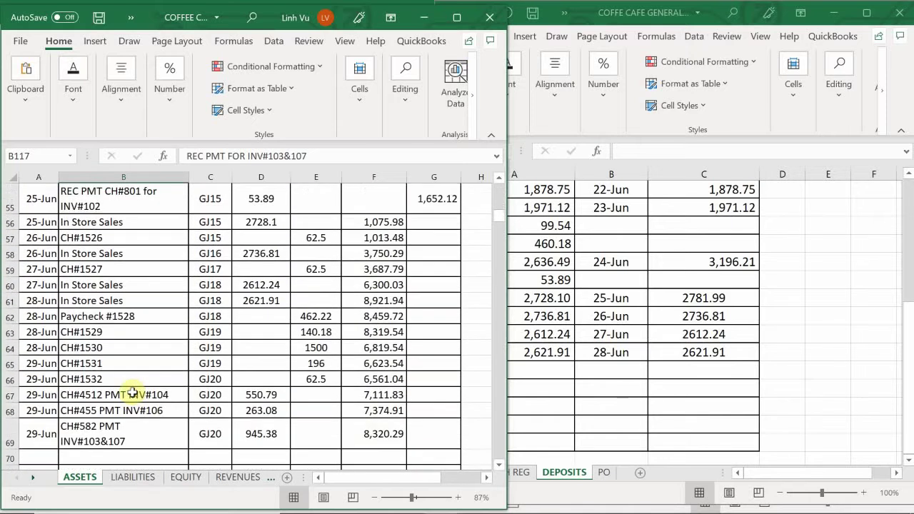
# - Enter the June 29 customer payments 550.79, 263.08 and 945.38 in cells A23 to A25 of the DEPOSITS sheet
pyautogui.click(547, 367)
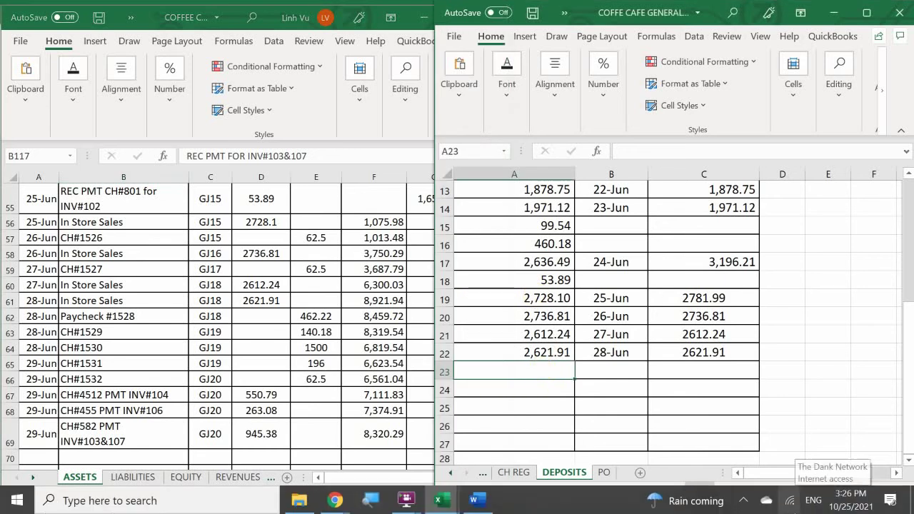
pyautogui.write('550.79')
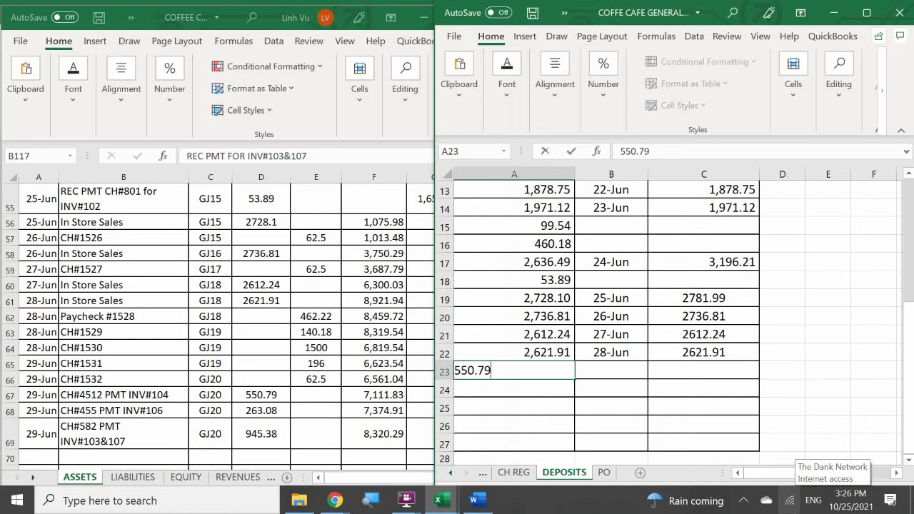
pyautogui.press('Return')
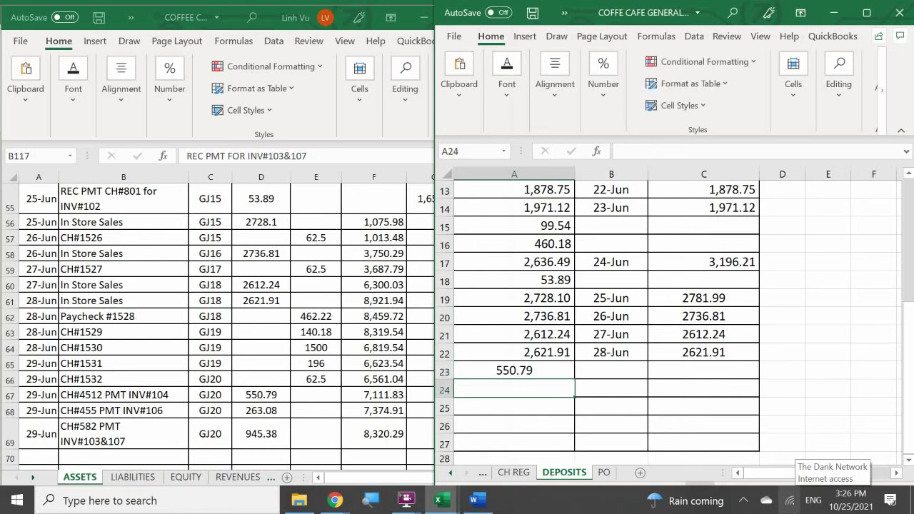
pyautogui.write('263.08')
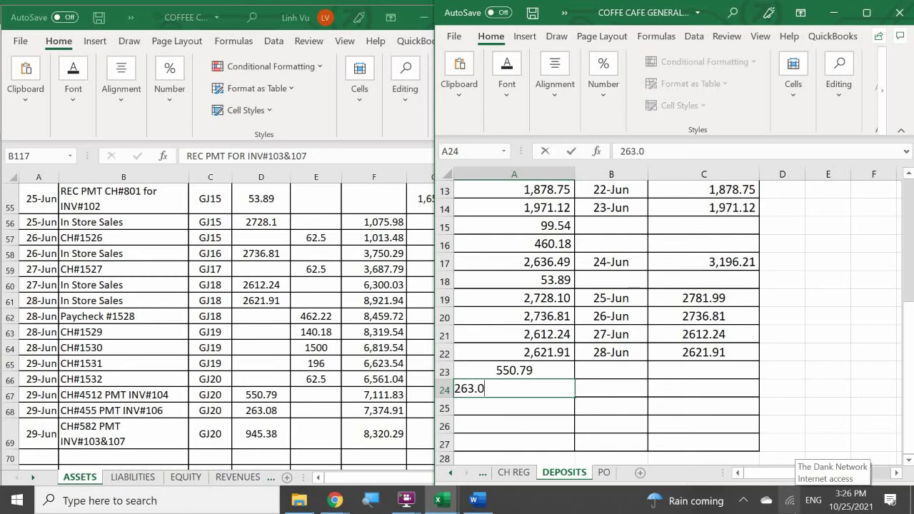
pyautogui.press('Return')
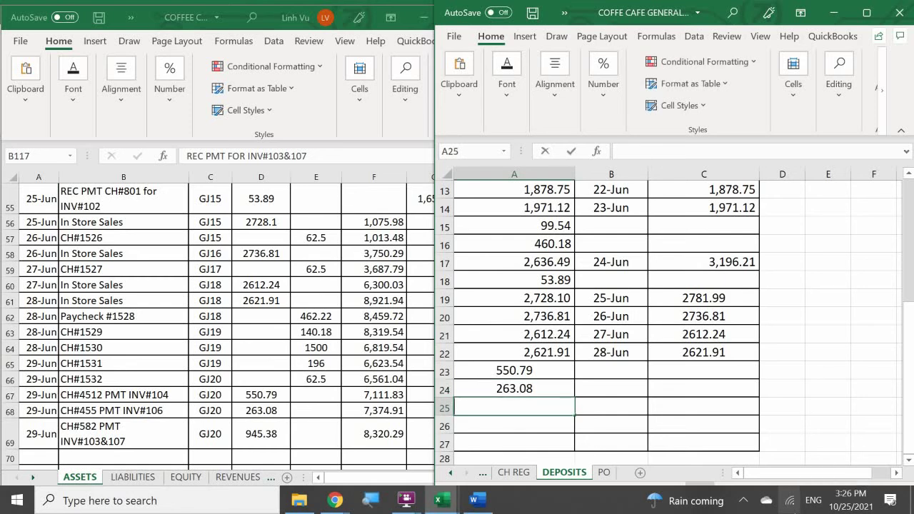
pyautogui.write('945.38')
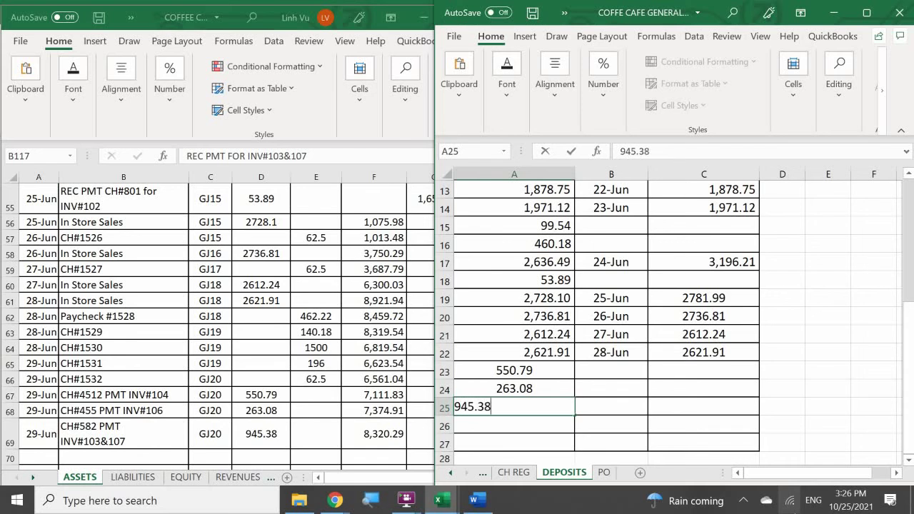
pyautogui.press('Return')
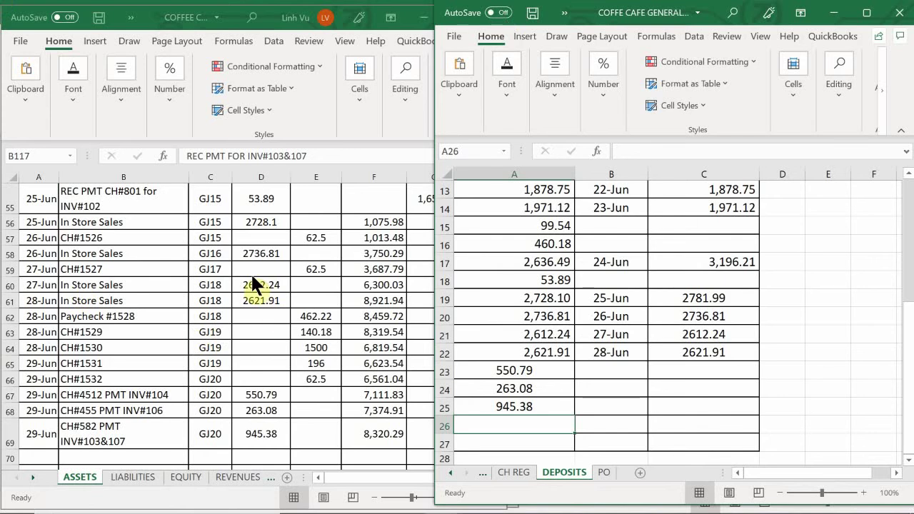
# - Bring up the Word sales summary and enter its 2867.41 total in cell A26 of the DEPOSITS sheet
pyautogui.moveTo(429, 512)
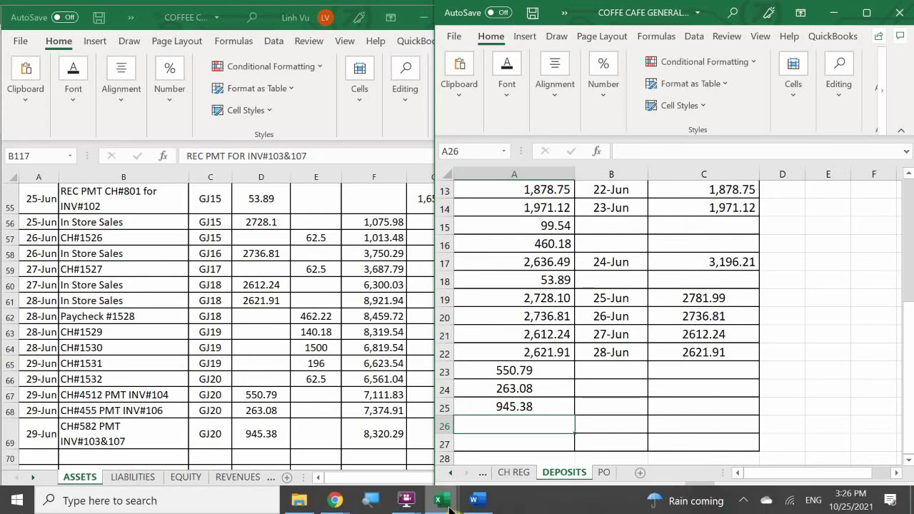
pyautogui.moveTo(472, 498)
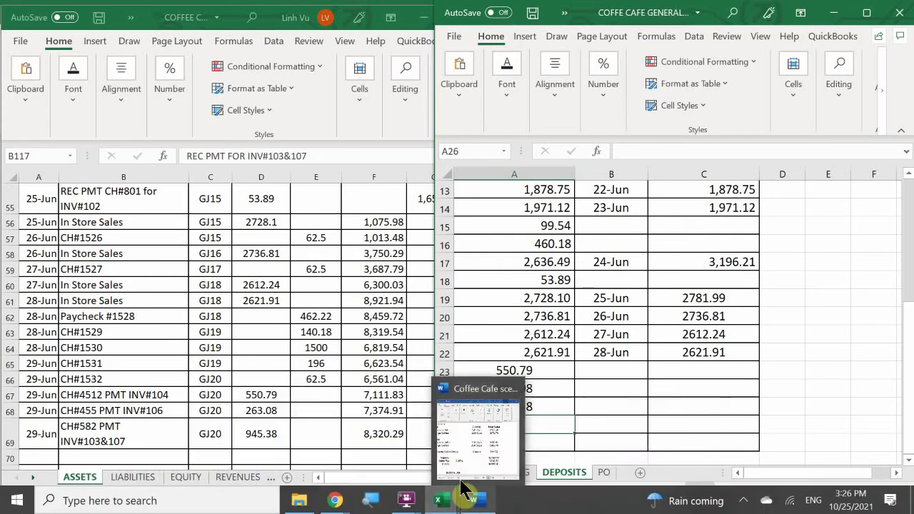
pyautogui.click(452, 459)
pyautogui.click(558, 389)
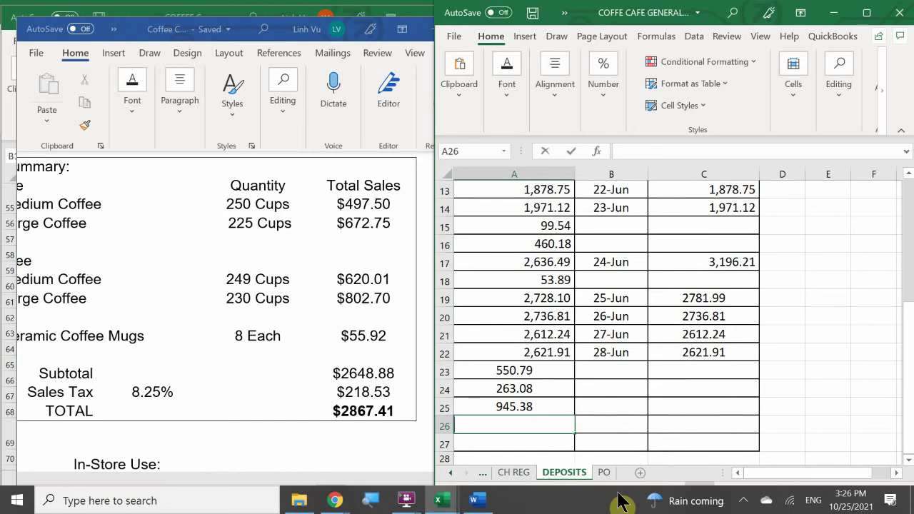
pyautogui.write('2867.41')
pyautogui.press('Return')
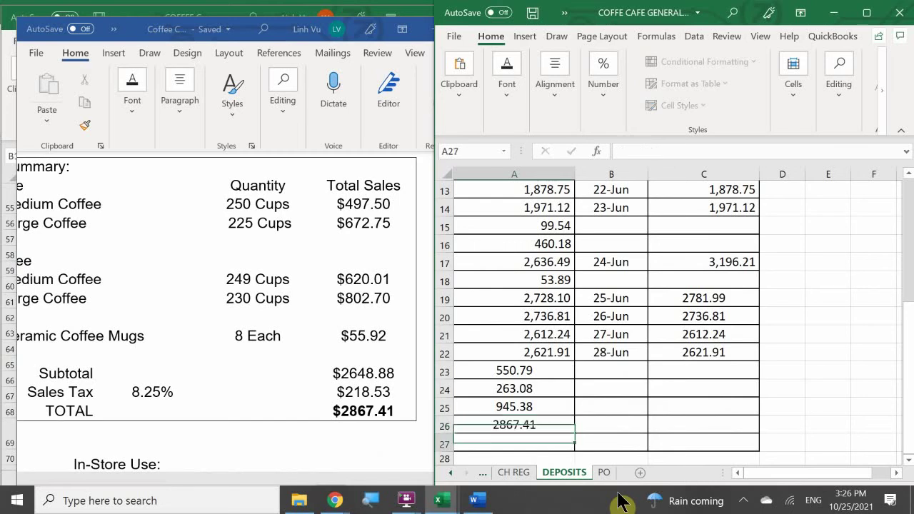
# - Enter the deposit date 6/29 in cell B26 of the DEPOSITS sheet
pyautogui.click(612, 432)
pyautogui.write('6/2')
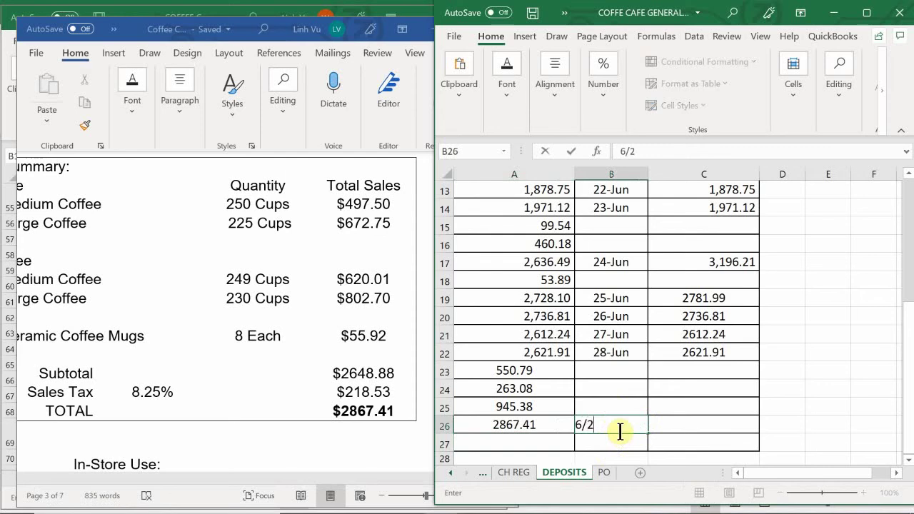
pyautogui.write('9')
pyautogui.press('Return')
# - Total the four June 29 receipts in cell C26 with a SUM formula over A23 to A26
pyautogui.press('Right')
pyautogui.press('Up')
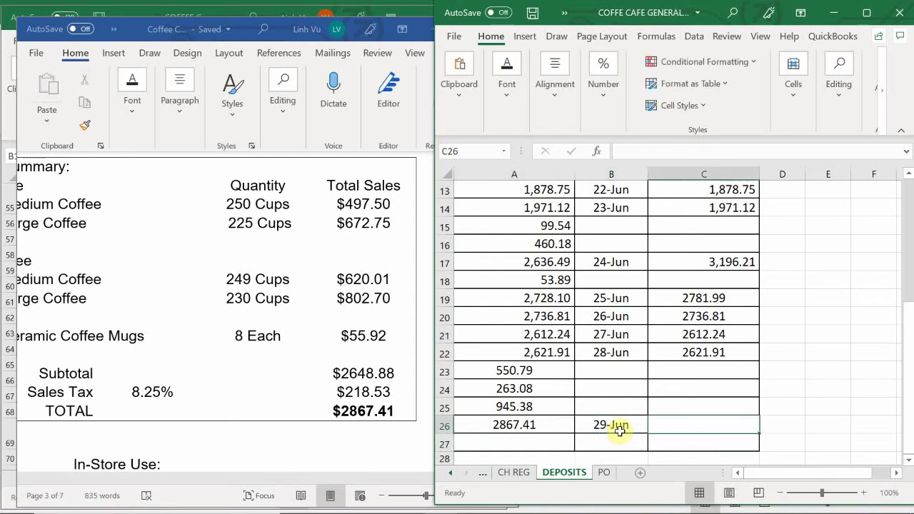
pyautogui.write('=')
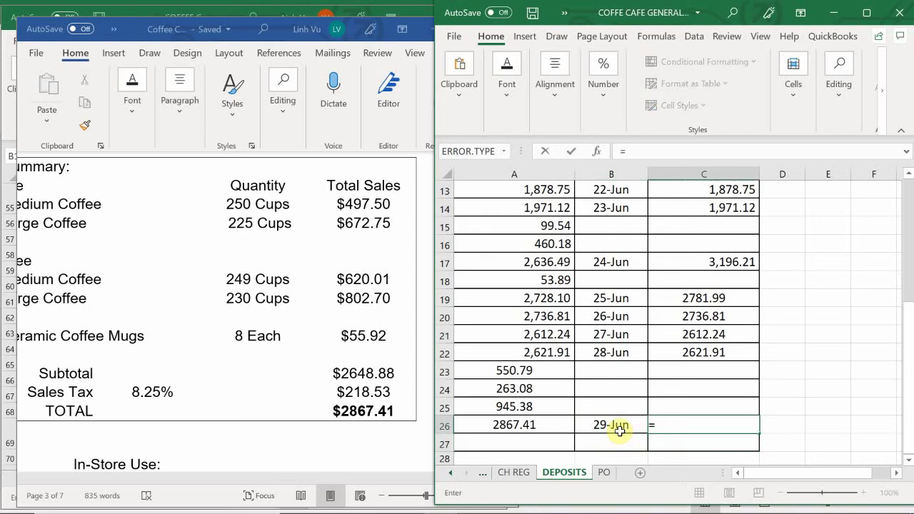
pyautogui.write('sum(')
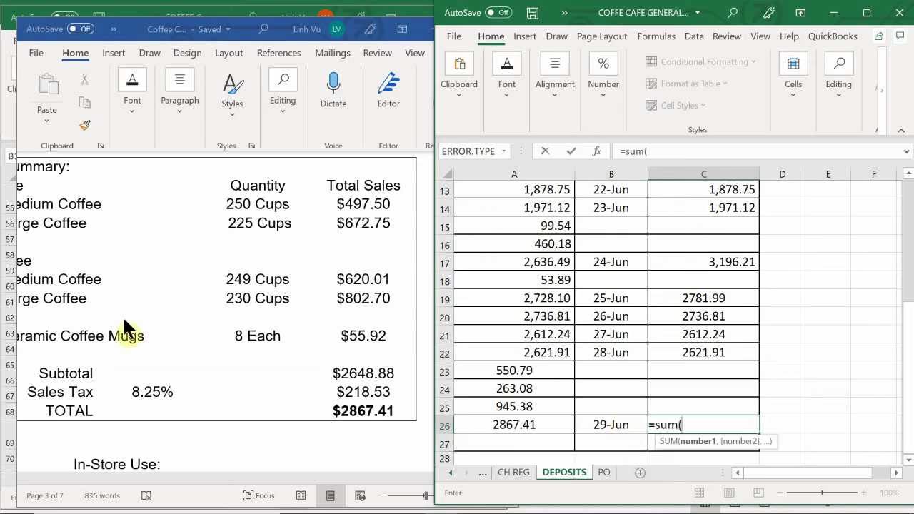
pyautogui.moveTo(531, 369); pyautogui.dragTo(544, 424)
pyautogui.press('Return')
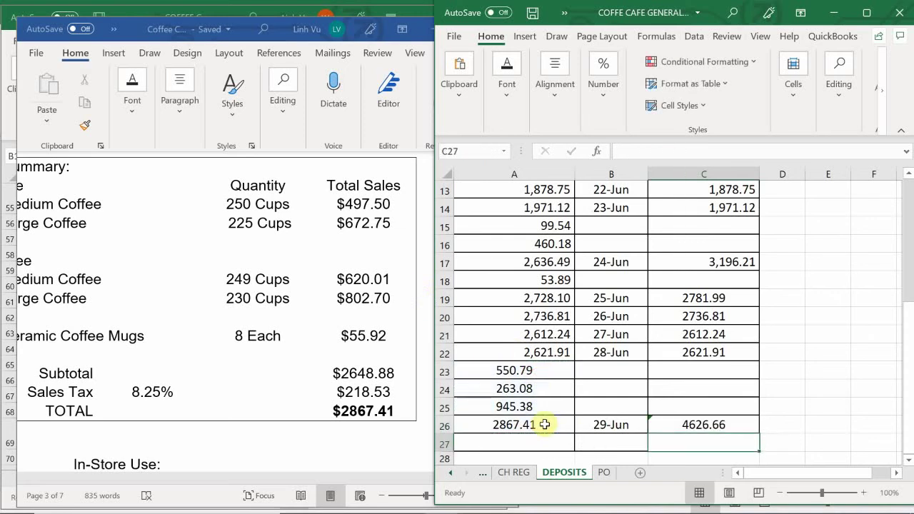
# - Insert two blank rows at row 27 of the DEPOSITS sheet and select cell A27
pyautogui.scroll(-1, 546, 417)
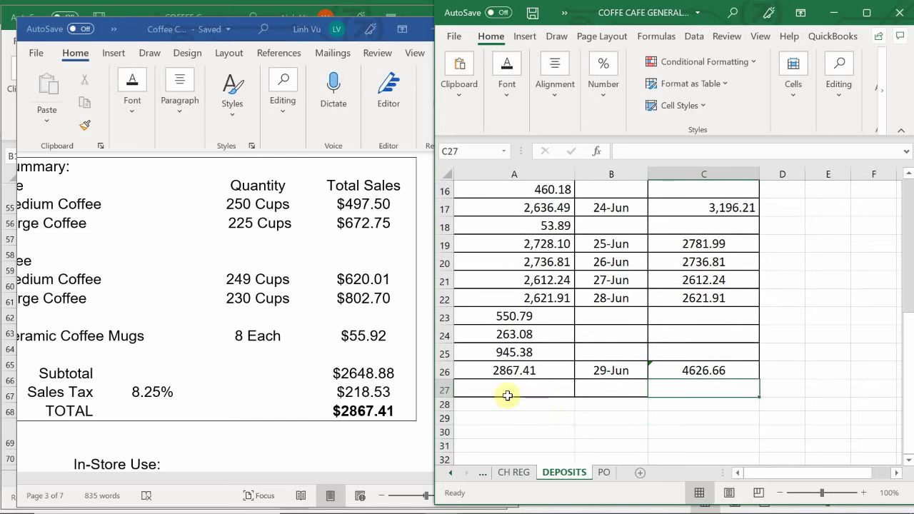
pyautogui.rightClick(446, 390)
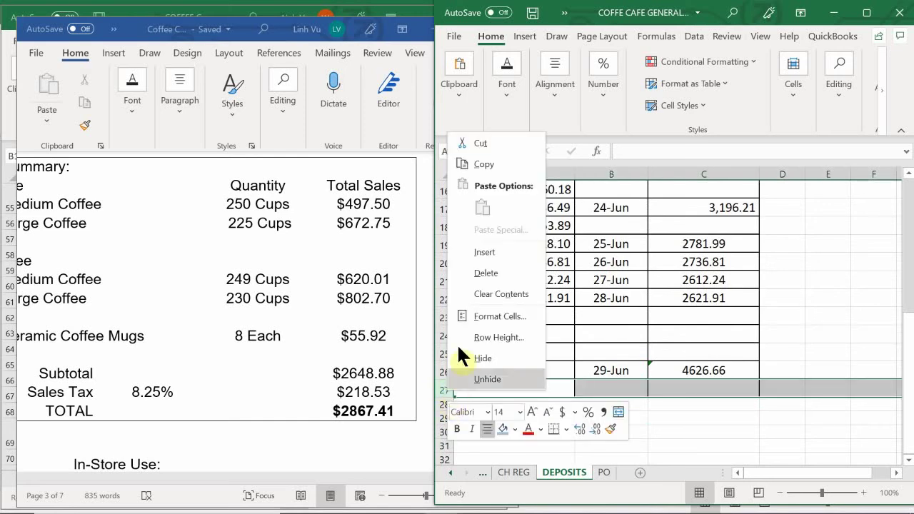
pyautogui.click(486, 251)
pyautogui.rightClick(447, 389)
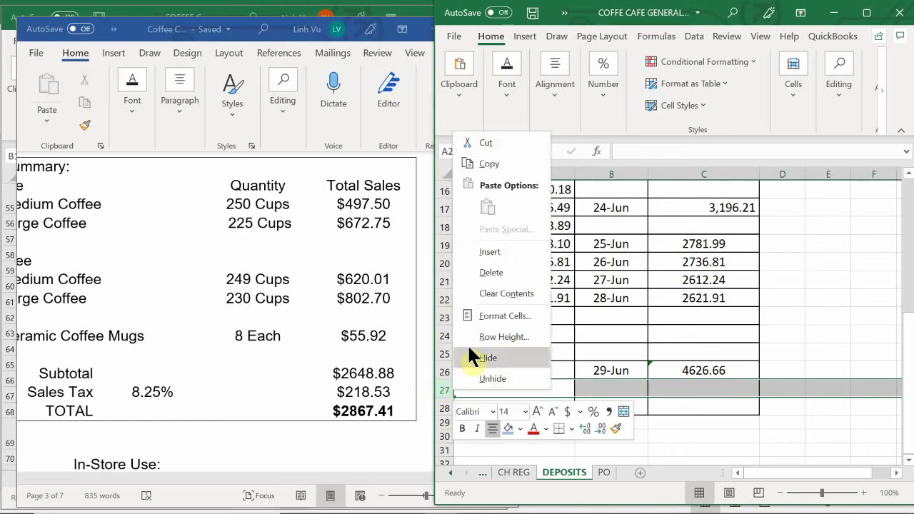
pyautogui.click(490, 252)
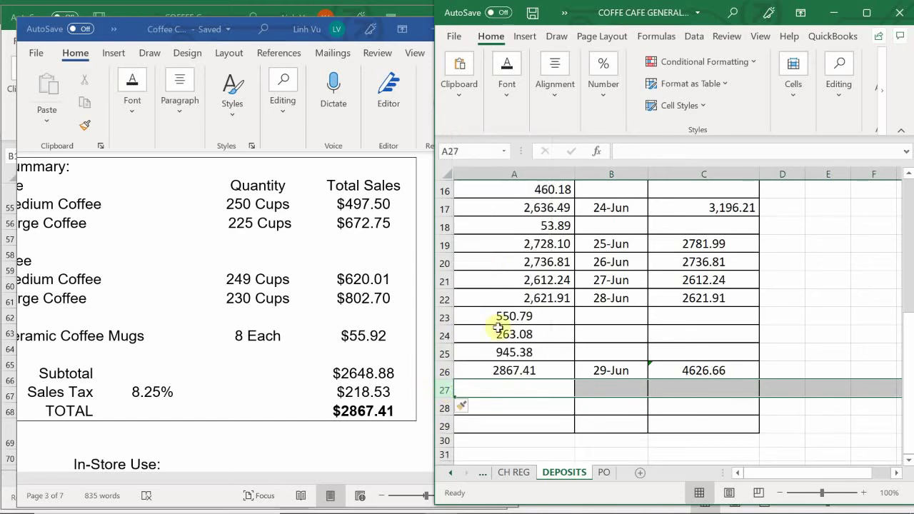
pyautogui.click(547, 387)
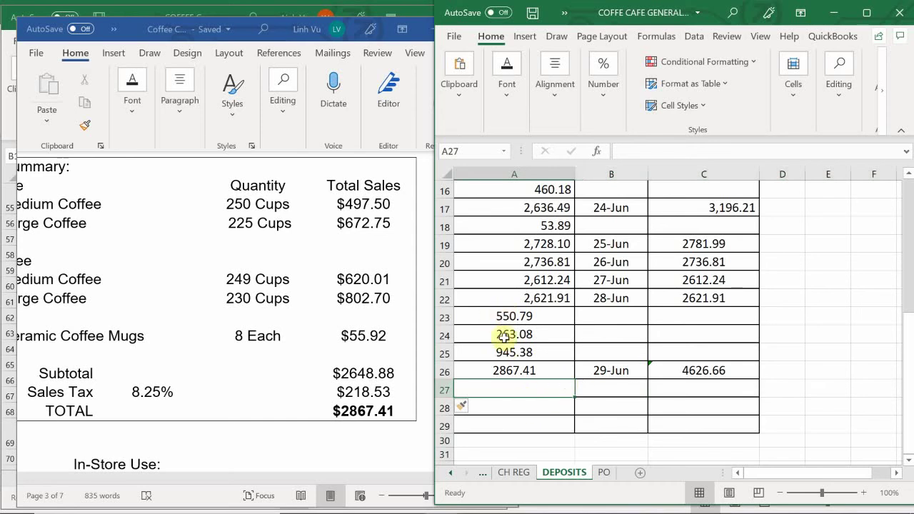
# - Apply the comma number style to the deposit amounts in cells A18 to A29
pyautogui.moveTo(522, 247); pyautogui.dragTo(542, 415)
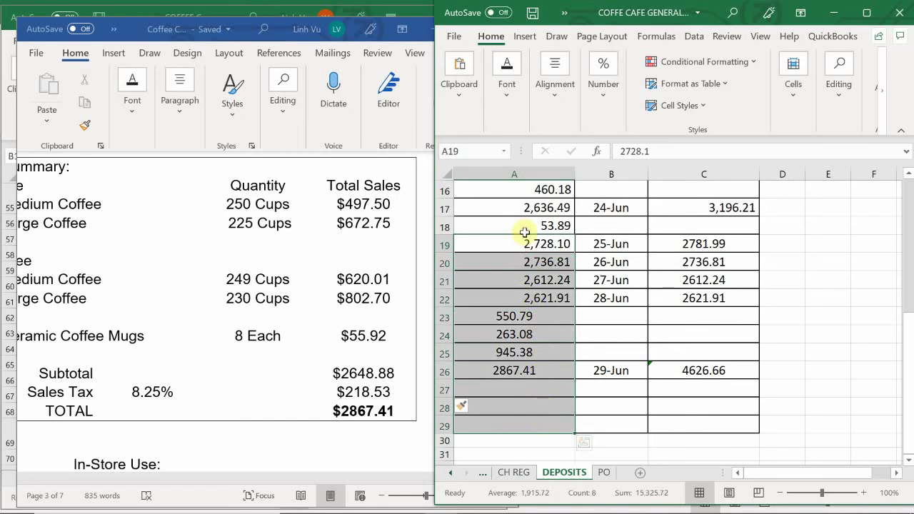
pyautogui.click(685, 333)
pyautogui.moveTo(492, 227); pyautogui.dragTo(553, 422)
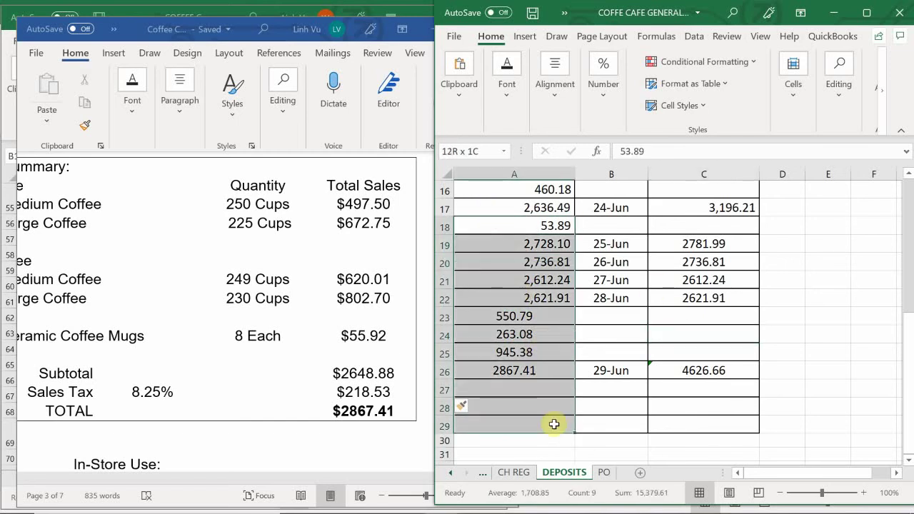
pyautogui.click(612, 102)
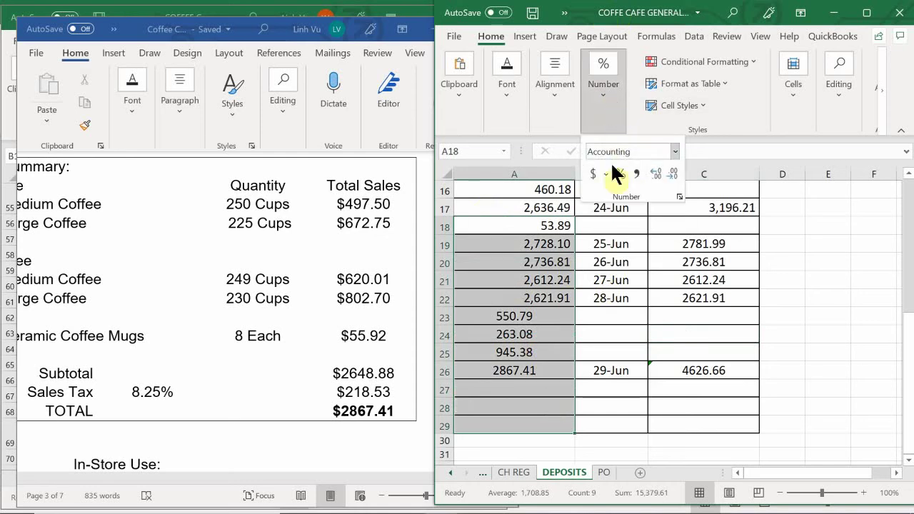
pyautogui.click(637, 173)
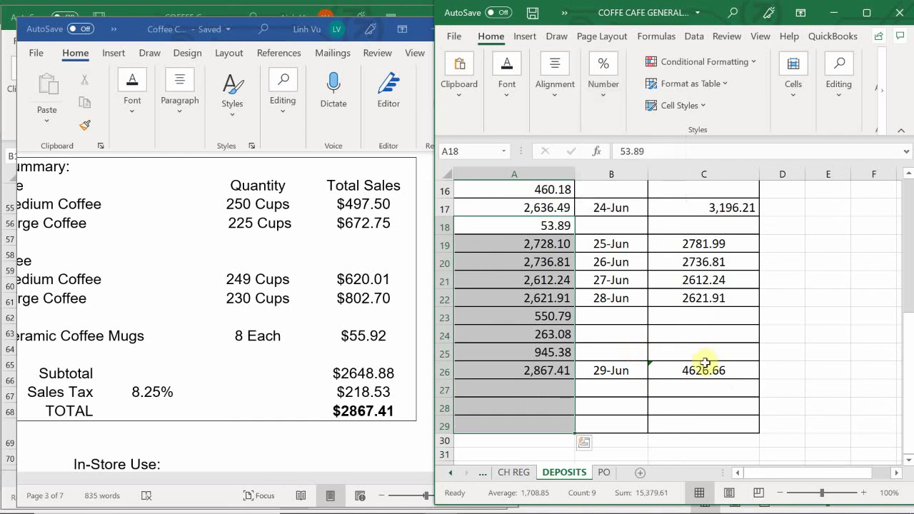
pyautogui.click(590, 393)
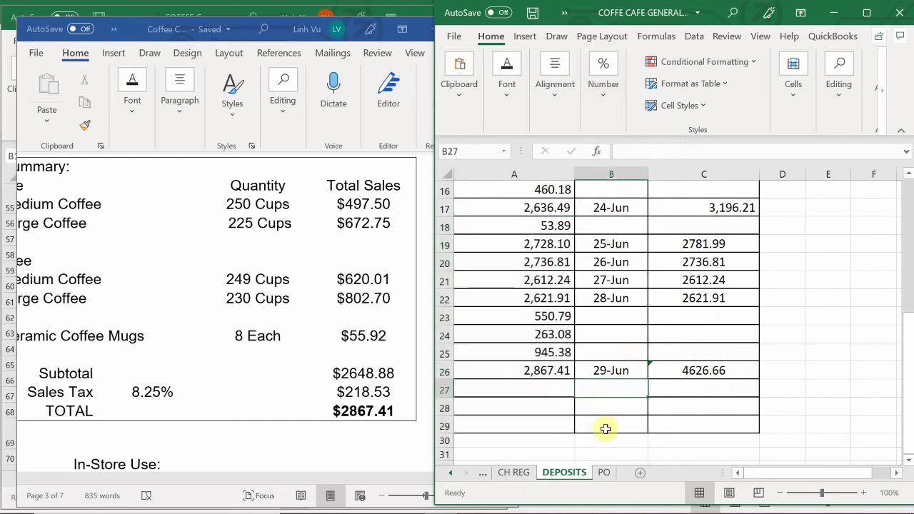
# - Return to the GENERAL JOURNAL sheet and review the June 29 in-store sales entry on page 21, selecting its Checking line
pyautogui.click(511, 473)
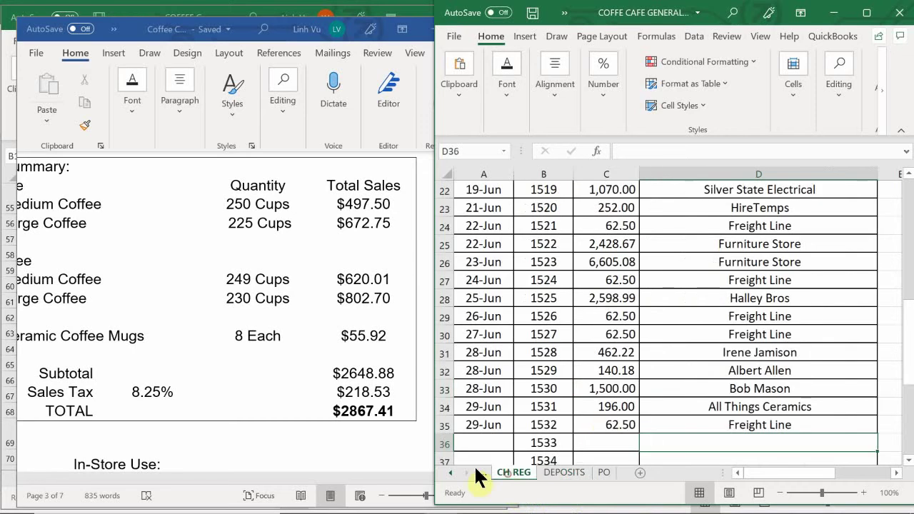
pyautogui.click(450, 473)
pyautogui.click(520, 474)
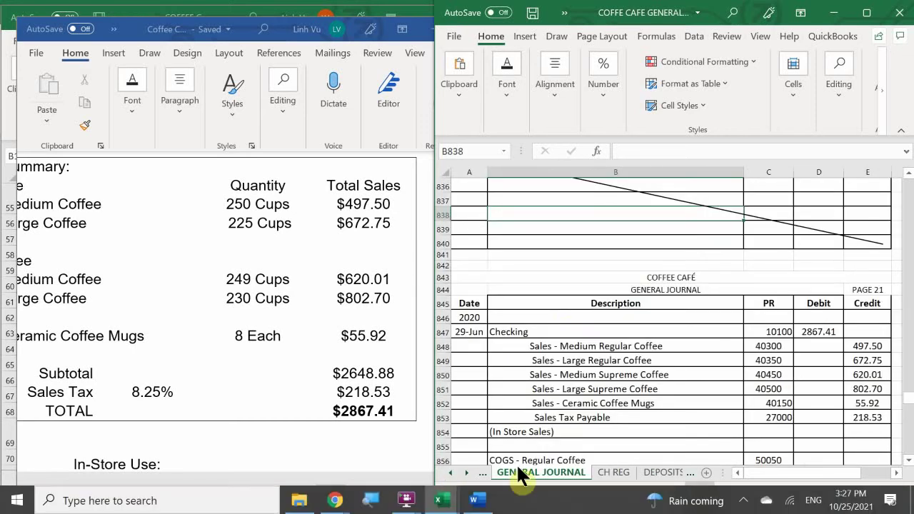
pyautogui.click(569, 329)
pyautogui.scroll(-1, 569, 325)
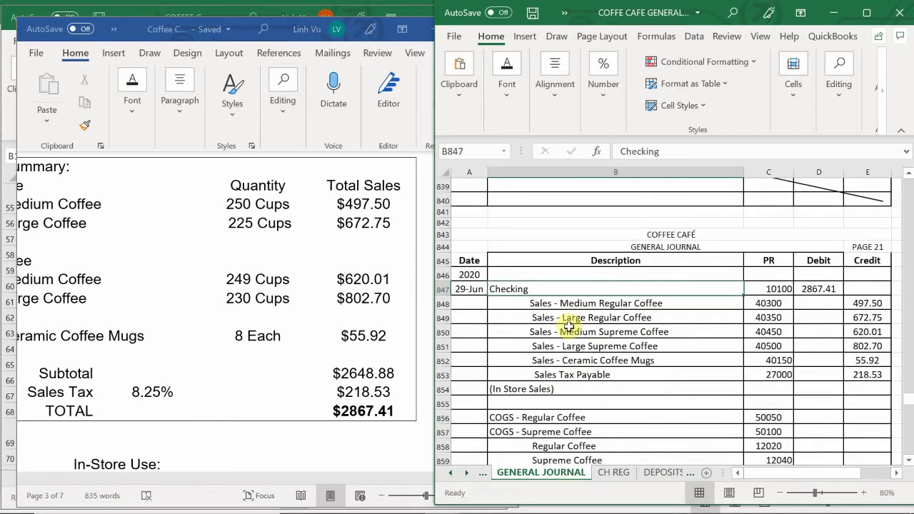
pyautogui.scroll(1, 569, 381)
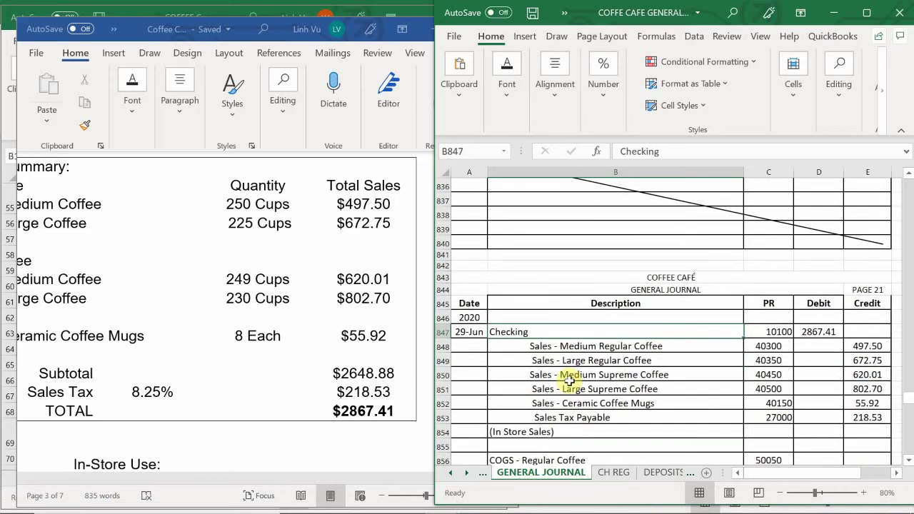
# - Switch to the ledger workbook's ASSETS sheet and enter the date 6/29 in A70, the checking account's first empty row
pyautogui.moveTo(394, 511)
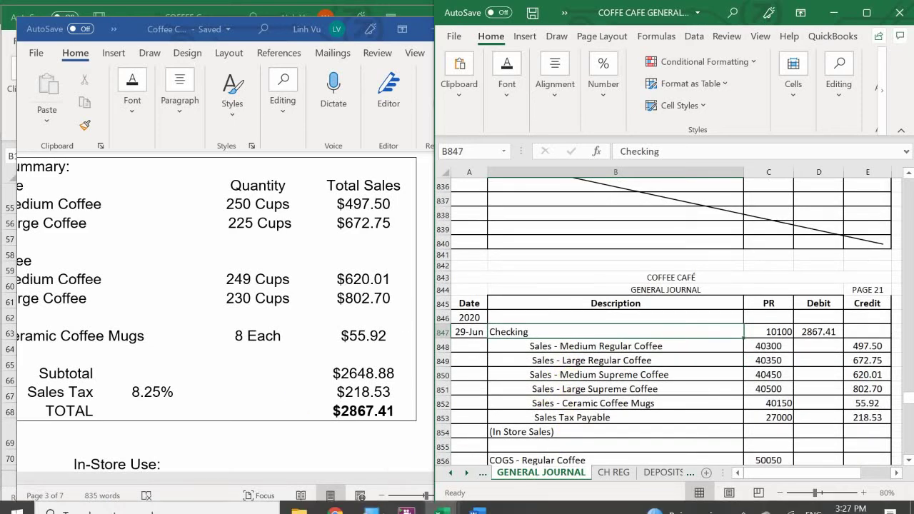
pyautogui.moveTo(441, 500)
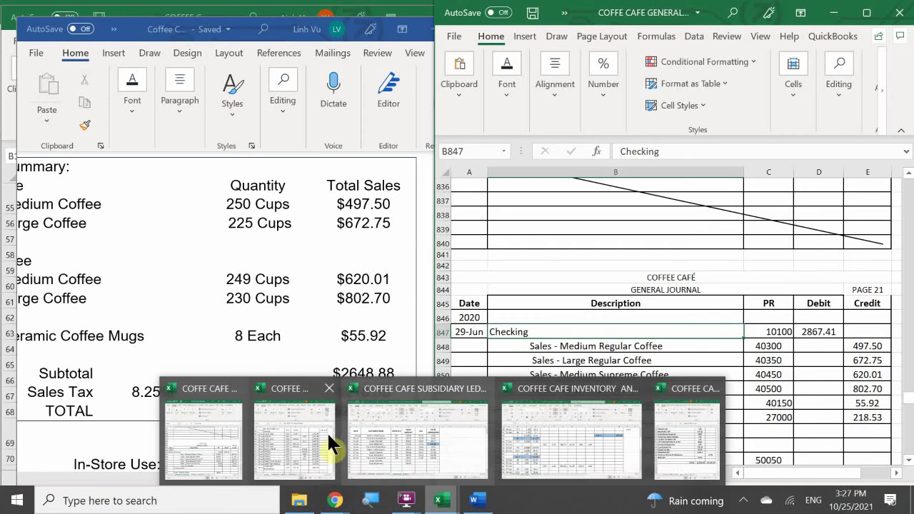
pyautogui.click(297, 423)
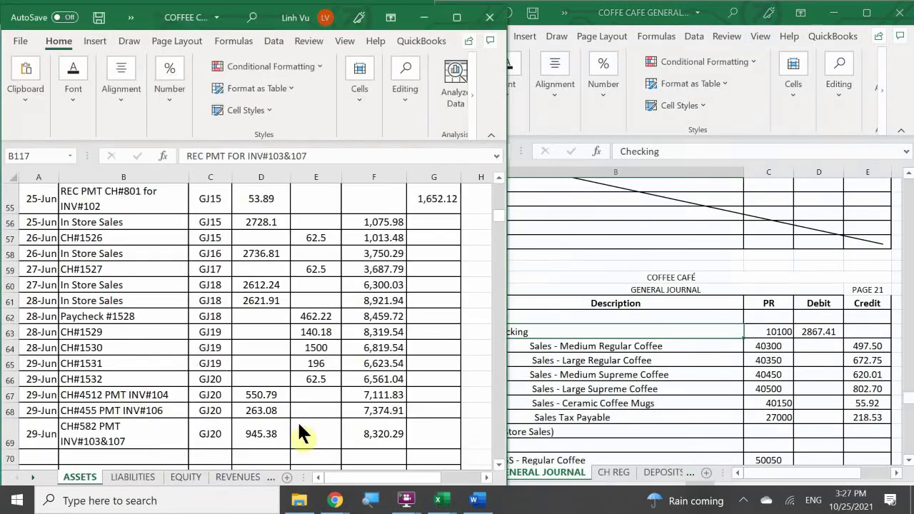
pyautogui.click(159, 421)
pyautogui.scroll(-1, 114, 413)
pyautogui.click(32, 394)
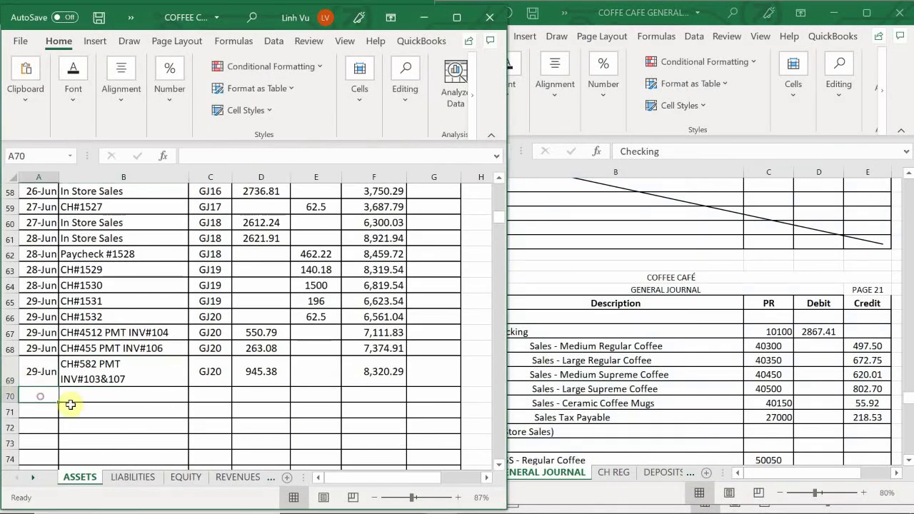
pyautogui.write('6/29')
# - Fill the item description in B70 with the formula =B61, reusing the earlier In Store Sales text
pyautogui.click(95, 404)
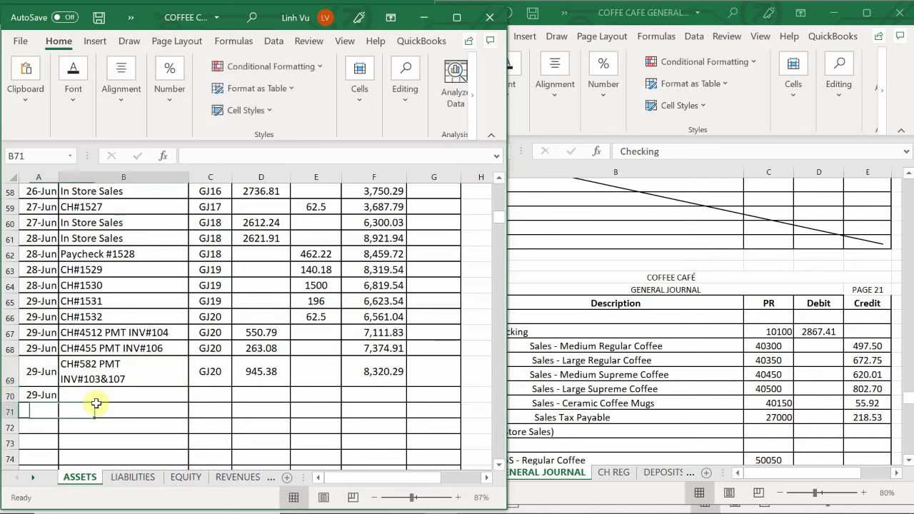
pyautogui.write('=')
pyautogui.press('Up')
pyautogui.press('Up')
pyautogui.press('Up')
pyautogui.press('Up')
pyautogui.press('Up')
pyautogui.press('Up')
pyautogui.press('Up')
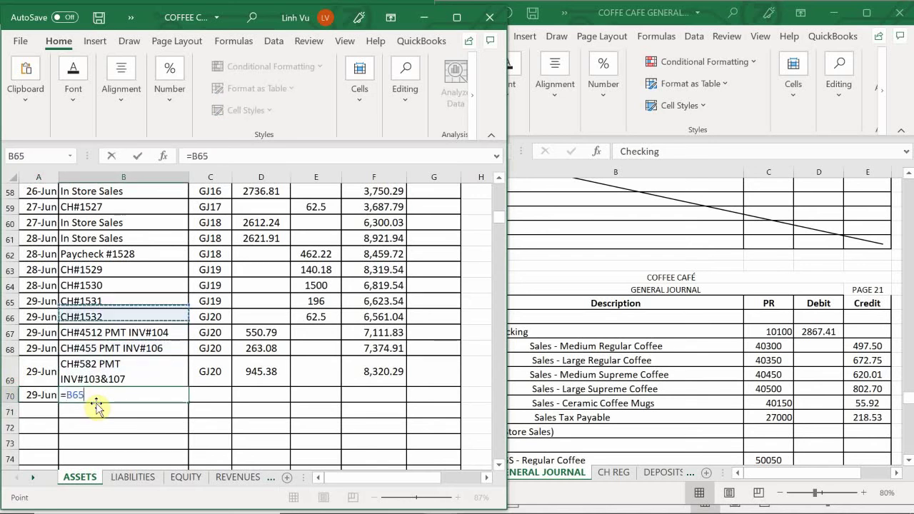
pyautogui.press('Up')
pyautogui.press('Up')
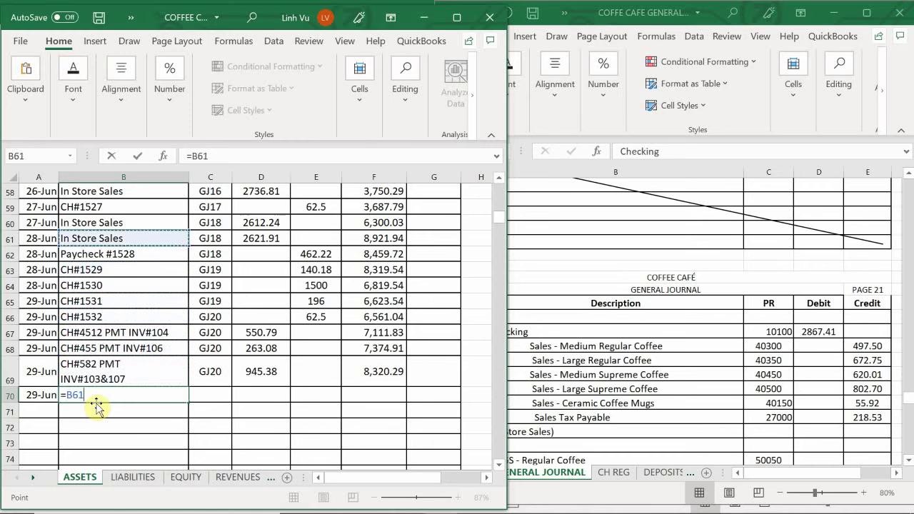
pyautogui.press('Return')
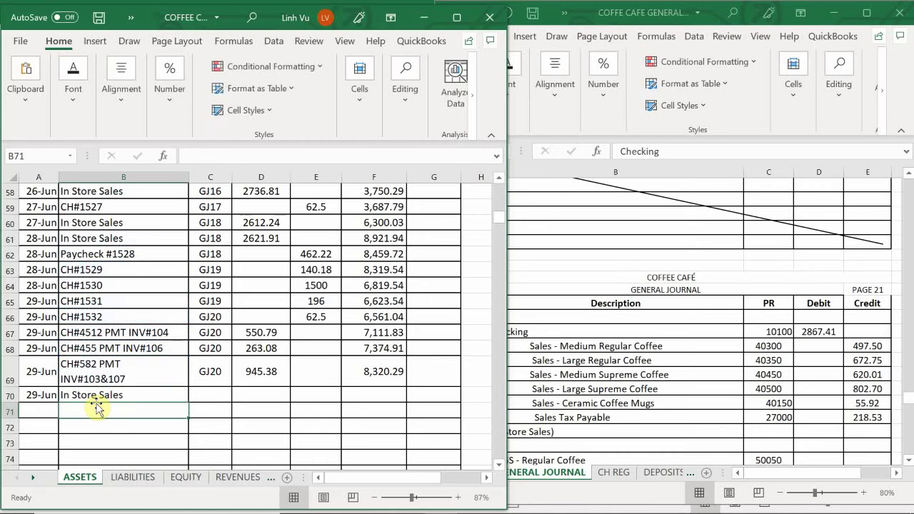
# - Enter the posting reference GJ21 in cell C70 for the June 29 in-store sales
pyautogui.press('Right')
pyautogui.press('Up')
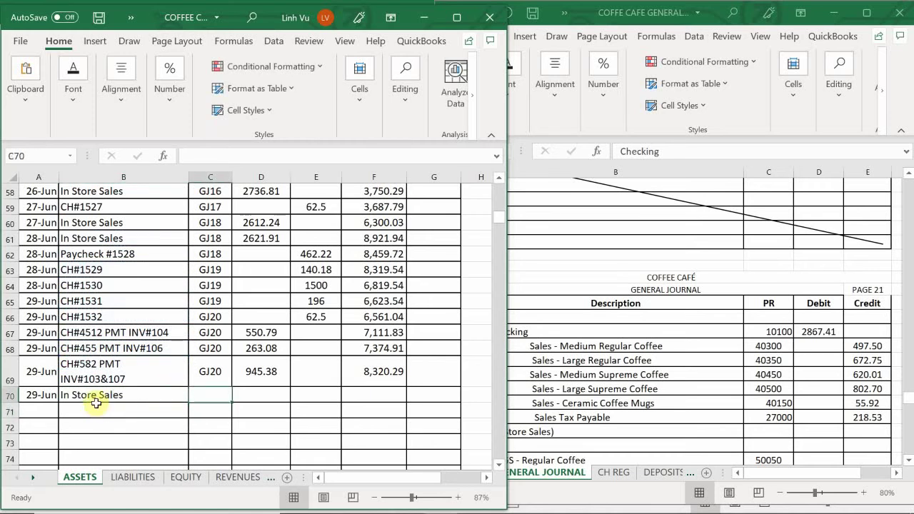
pyautogui.write('GJ')
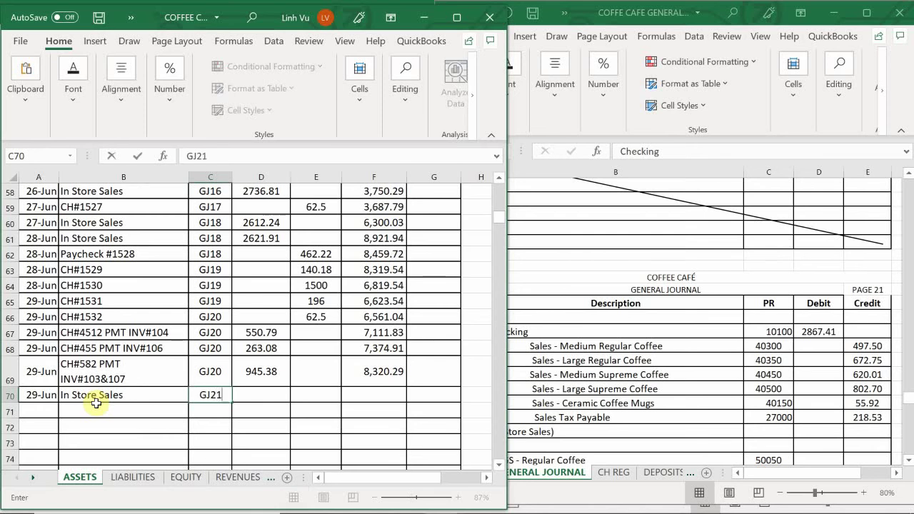
pyautogui.write('21')
pyautogui.press('Tab')
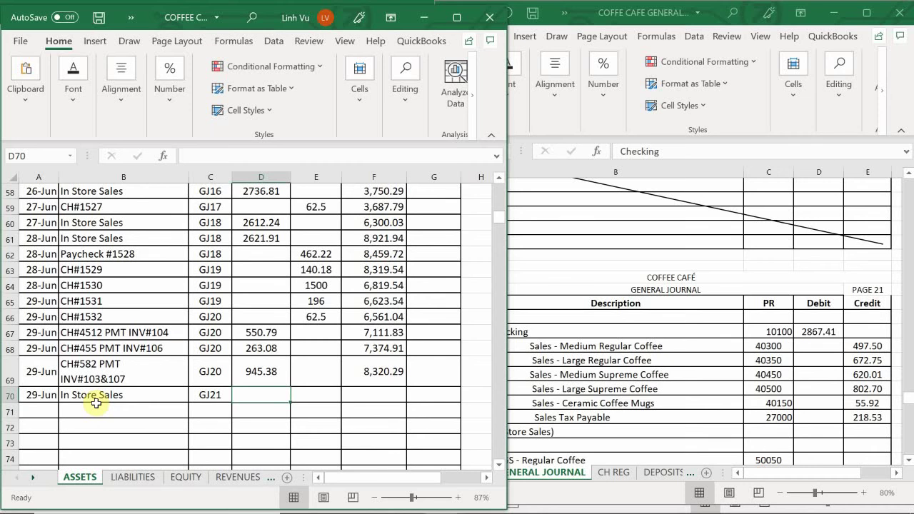
# - Enter the debit 2867.41 in D70 and extend the running balance formula from F69 to F70
pyautogui.write('28')
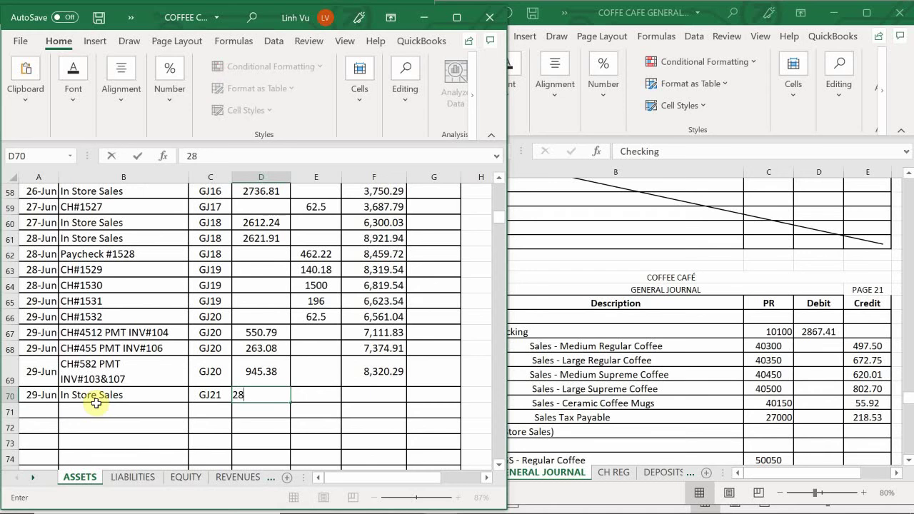
pyautogui.write('67.41')
pyautogui.press('Return')
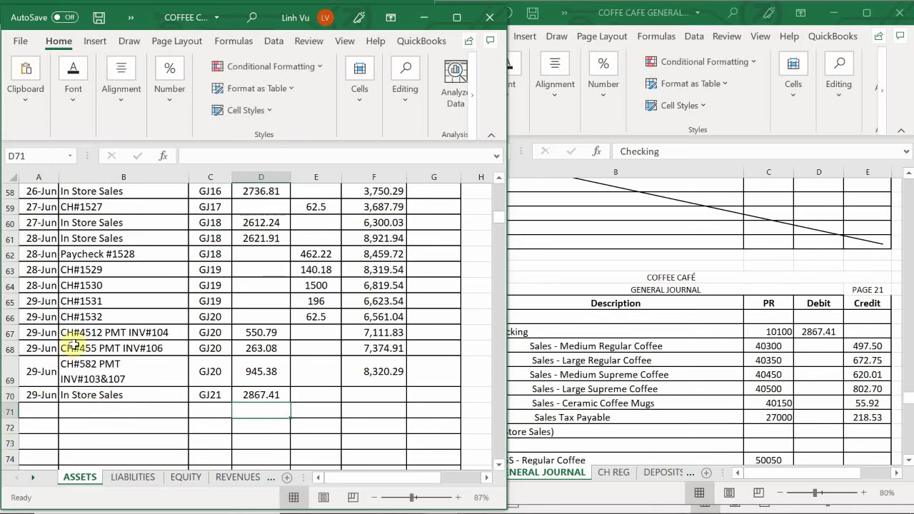
pyautogui.click(371, 381)
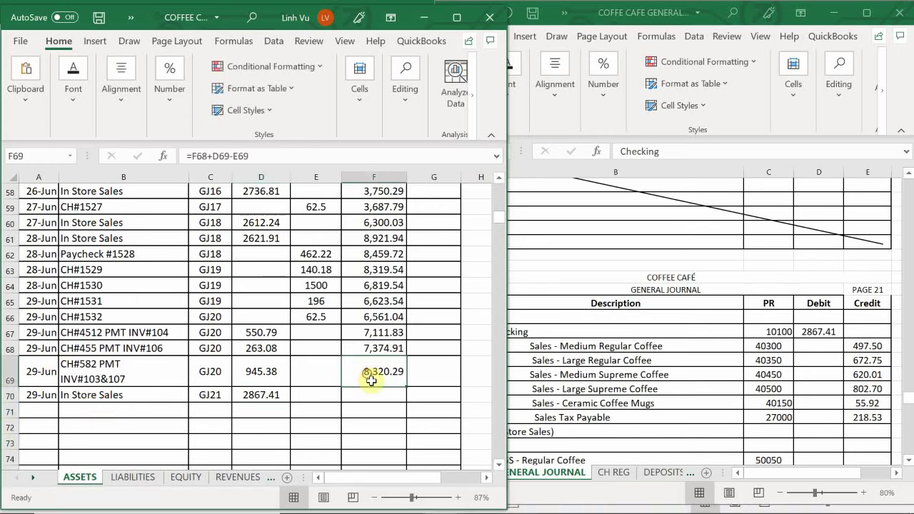
pyautogui.moveTo(406, 386); pyautogui.dragTo(406, 398)
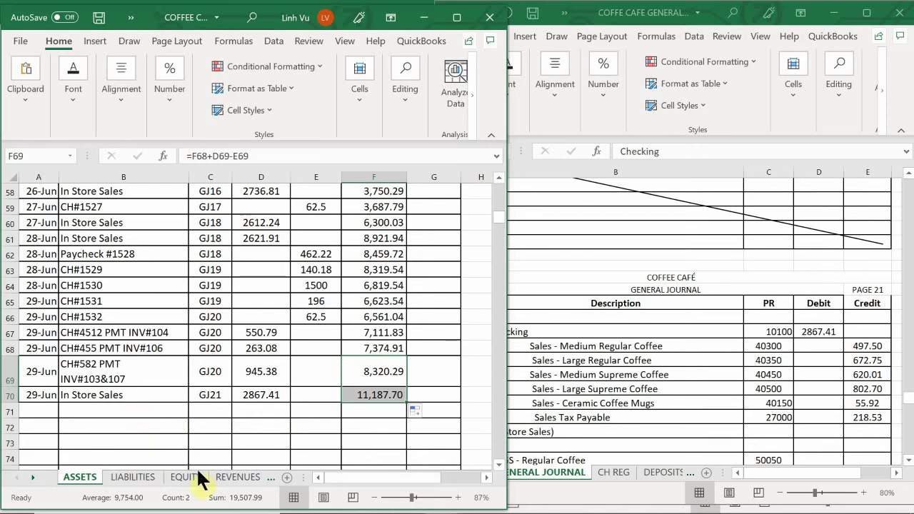
# - Switch to the REVENUES sheet and enter the date 6/29 in A98, the first empty row of Sales – Medium Regular Coffee
pyautogui.click(238, 477)
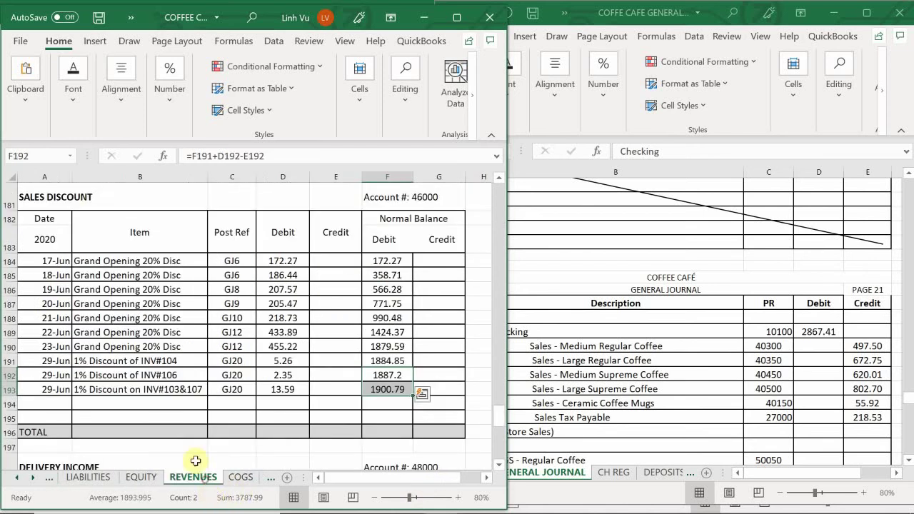
pyautogui.click(179, 429)
pyautogui.scroll(20, 180, 428)
pyautogui.scroll(20, 180, 428)
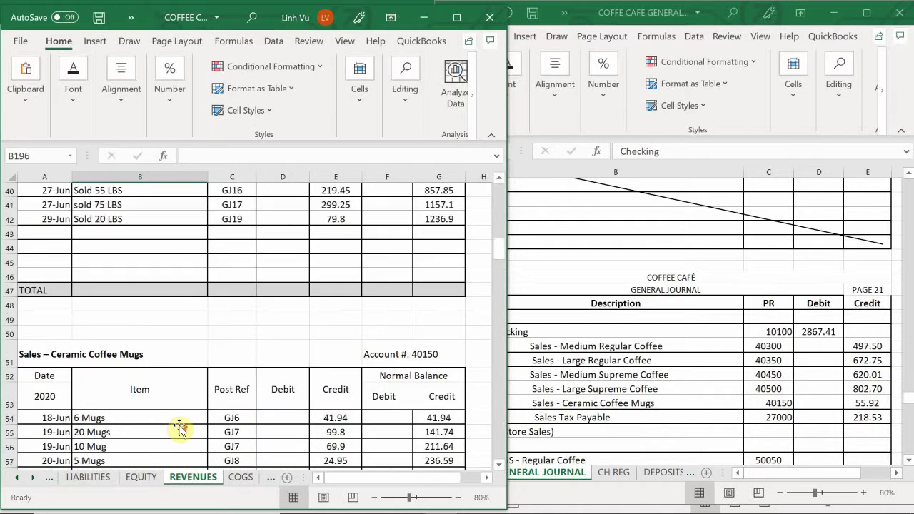
pyautogui.scroll(-14, 179, 423)
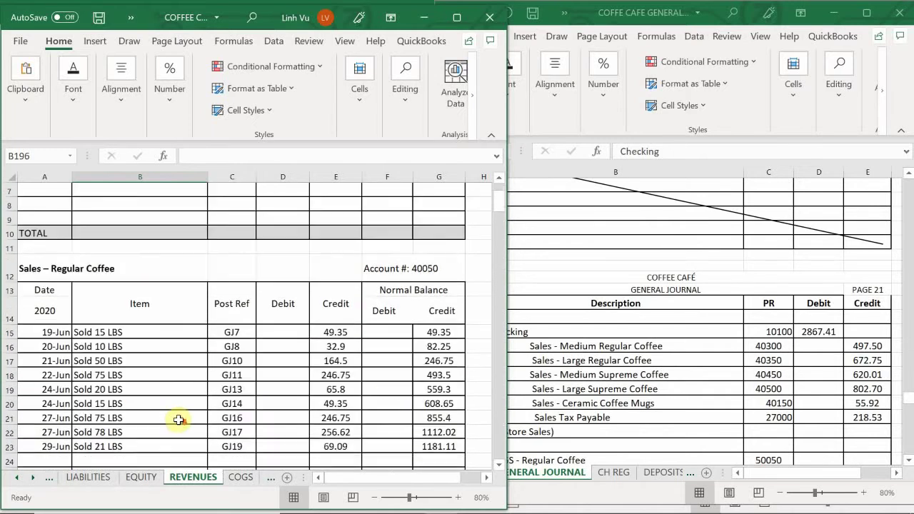
pyautogui.scroll(-11, 171, 429)
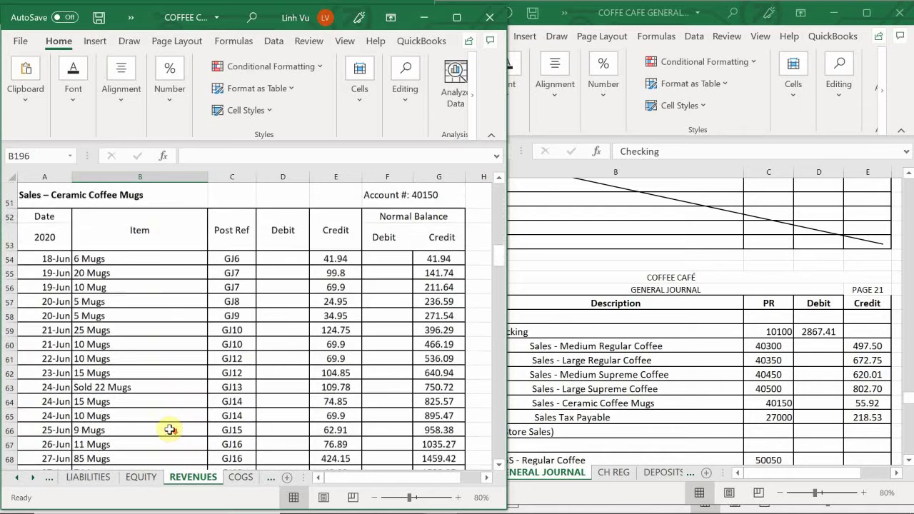
pyautogui.scroll(-3, 171, 428)
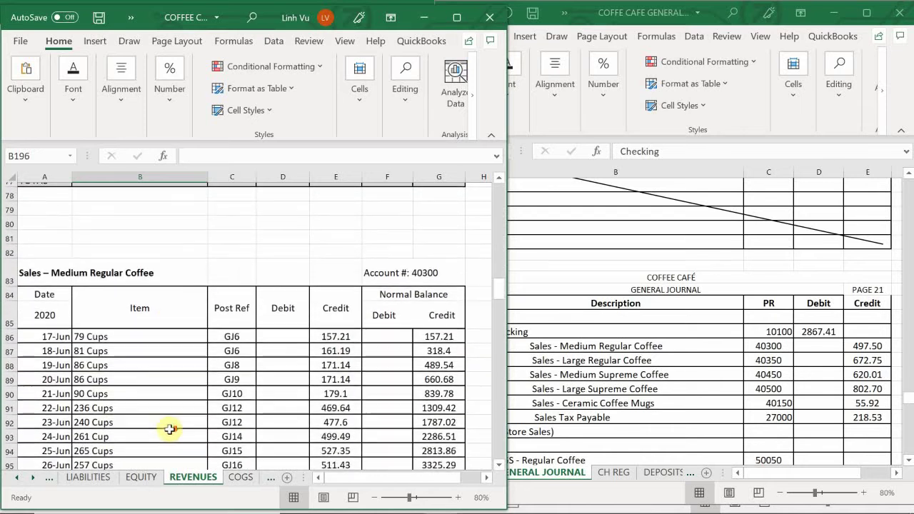
pyautogui.click(52, 390)
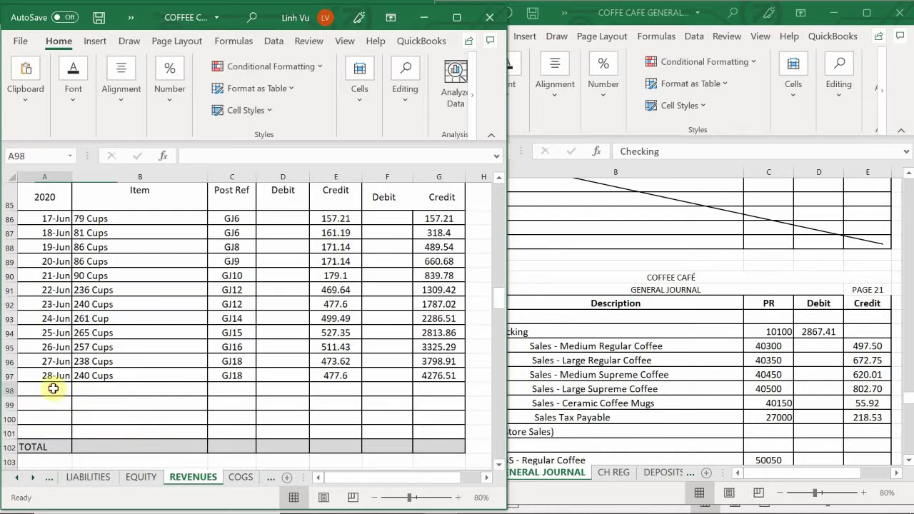
pyautogui.write('6/29')
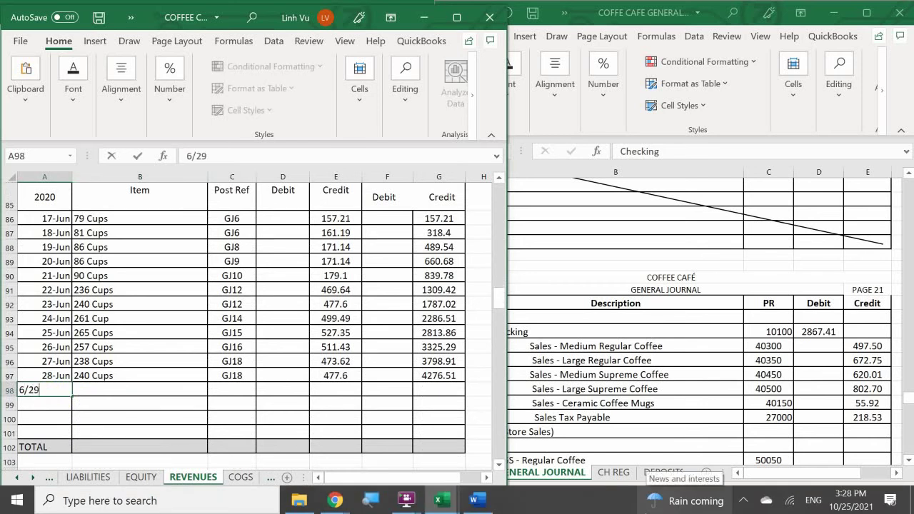
pyautogui.press('Tab')
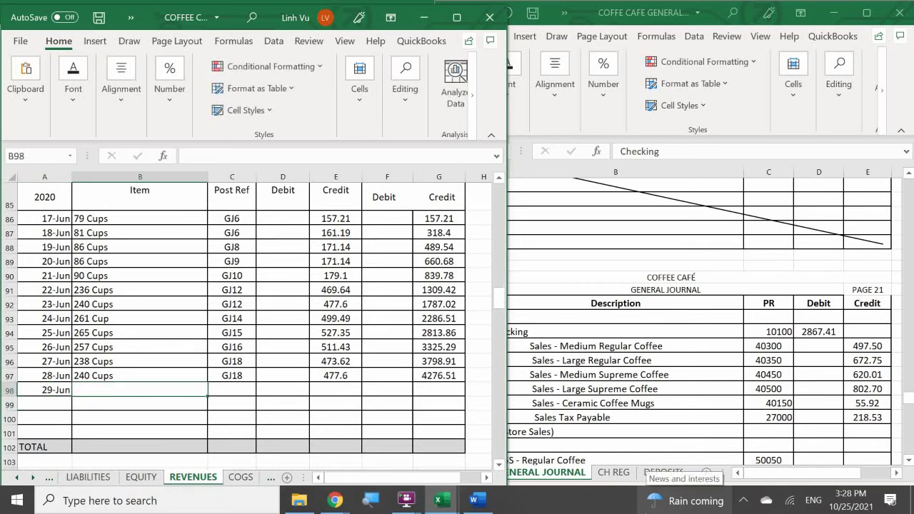
# - Enter the item 250 Cups in B98 and the posting reference GJ21 in C98 for Medium Regular Coffee
pyautogui.write('250 Cups')
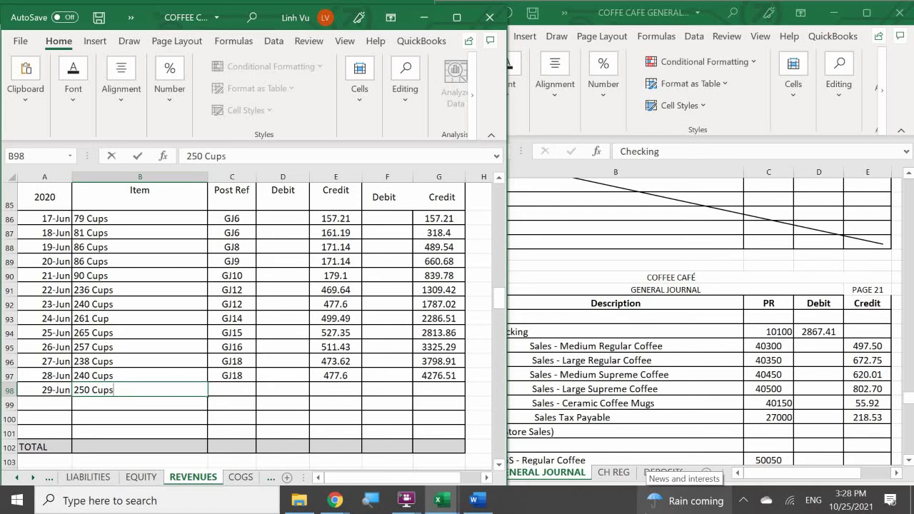
pyautogui.press('Tab')
pyautogui.write('GJ')
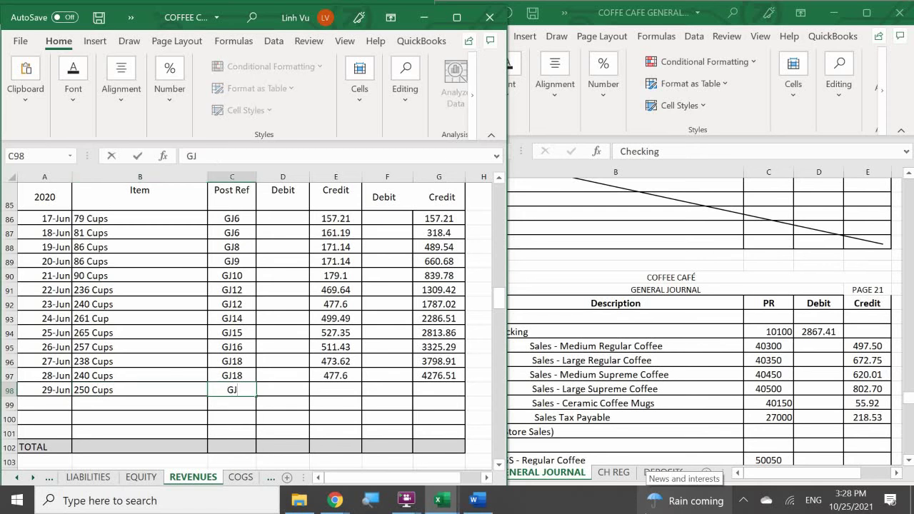
pyautogui.write('21')
pyautogui.press('Tab')
pyautogui.press('Tab')
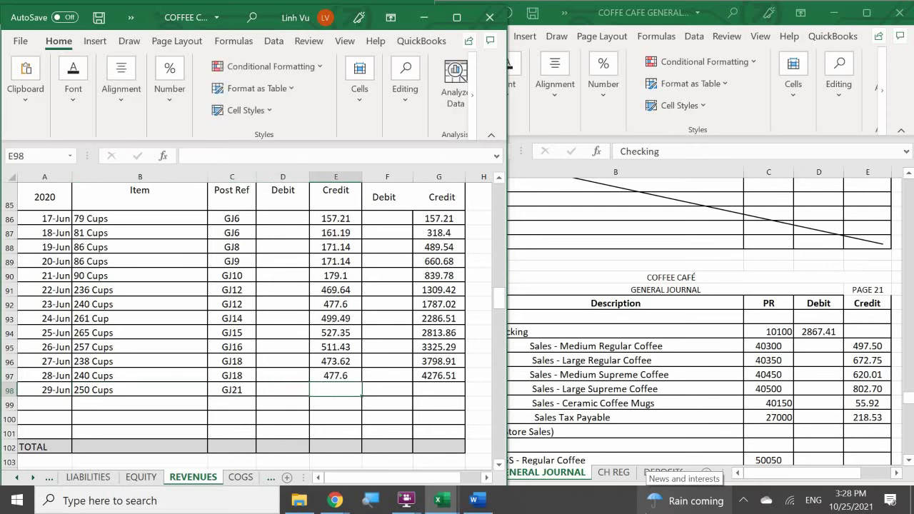
# - Enter the credit 497.50 in E98 and extend the running balance formula from G97 to G98
pyautogui.write('49')
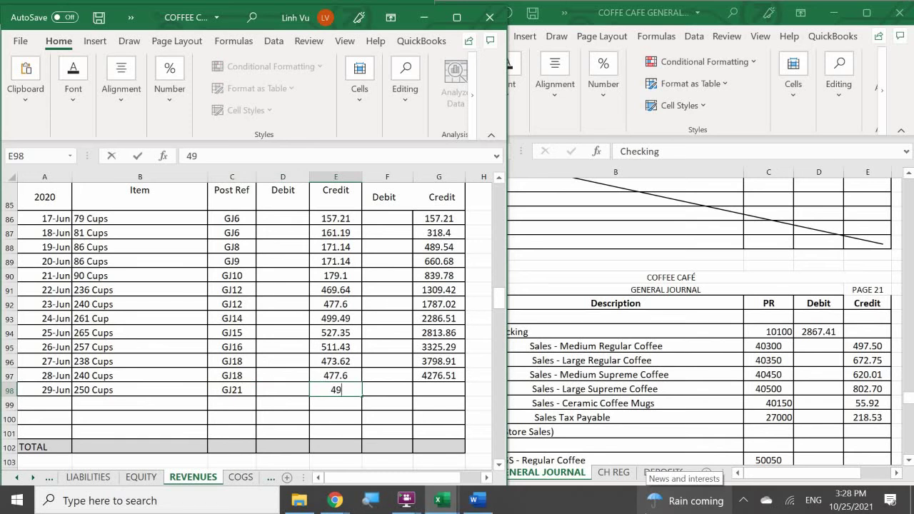
pyautogui.write('7.50')
pyautogui.press('Return')
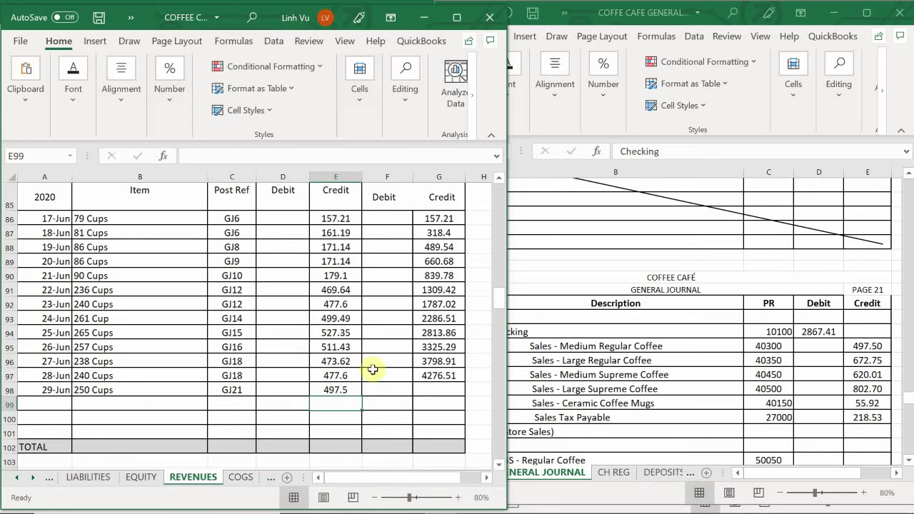
pyautogui.click(457, 378)
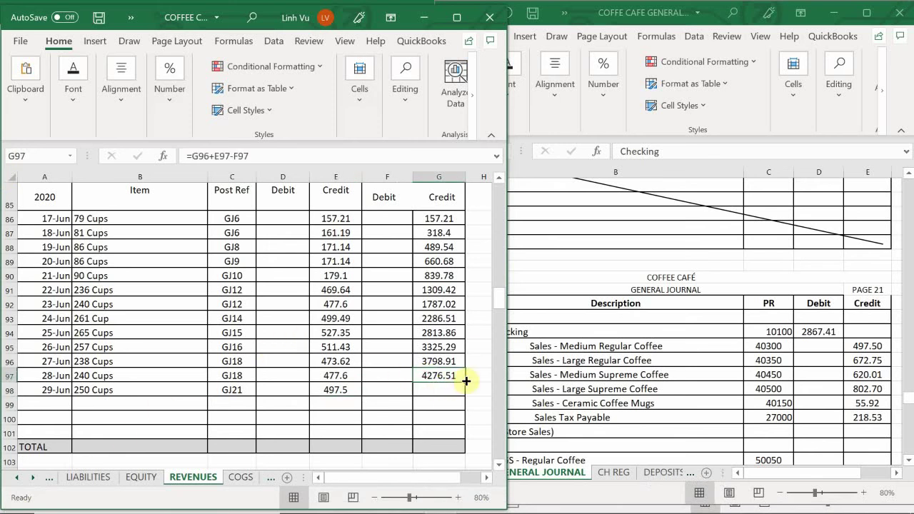
pyautogui.moveTo(465, 381); pyautogui.dragTo(464, 396)
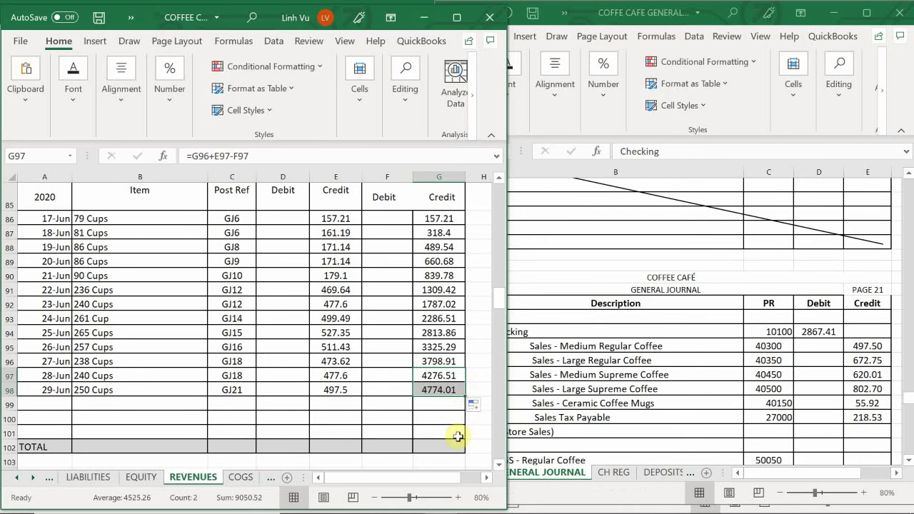
# - Enter the date 6/29 in A120, the first empty row of the Sales – Large Regular Coffee account
pyautogui.click(178, 433)
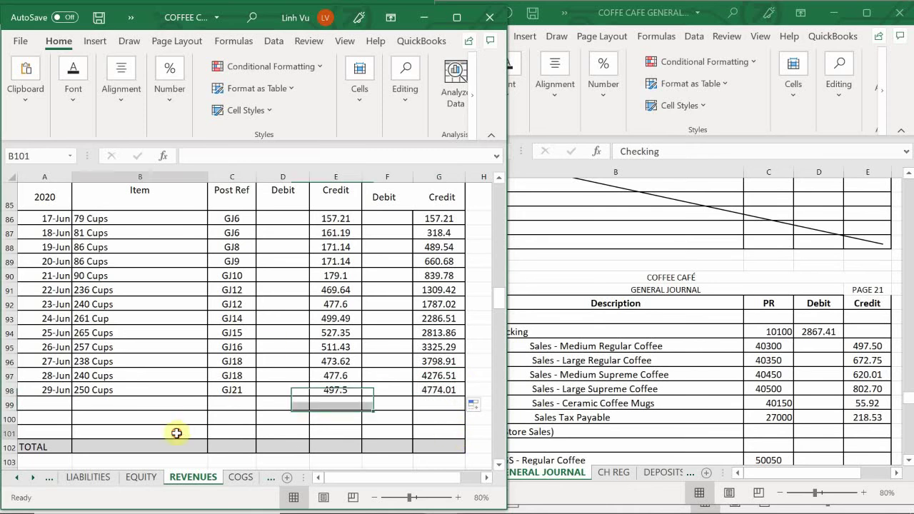
pyautogui.scroll(-7, 146, 396)
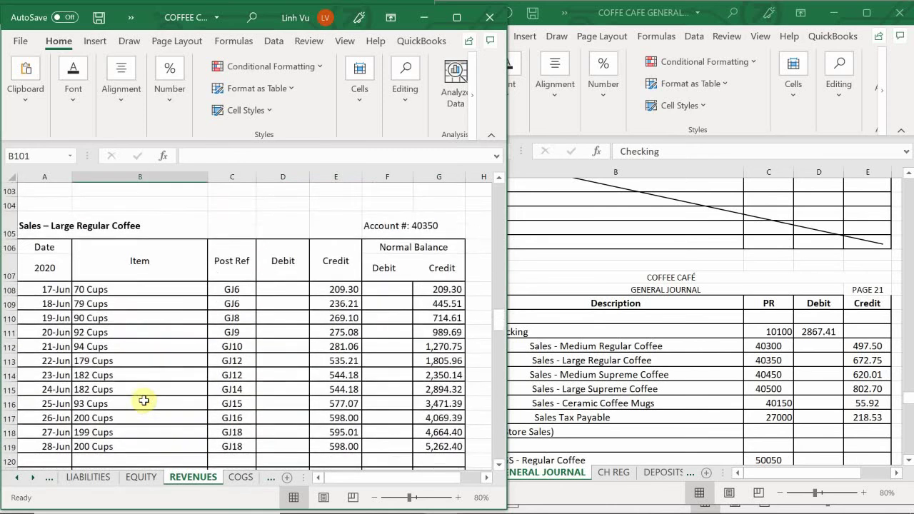
pyautogui.click(34, 404)
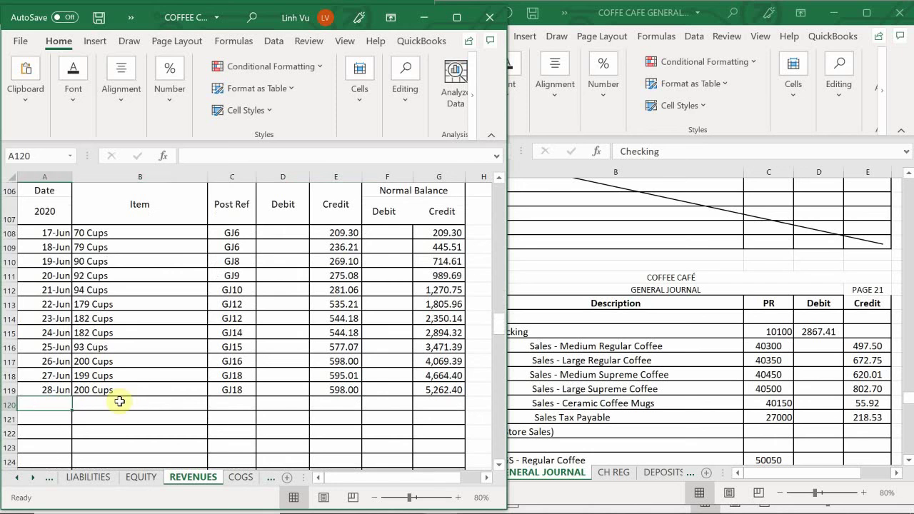
pyautogui.write('6/29')
pyautogui.press('Return')
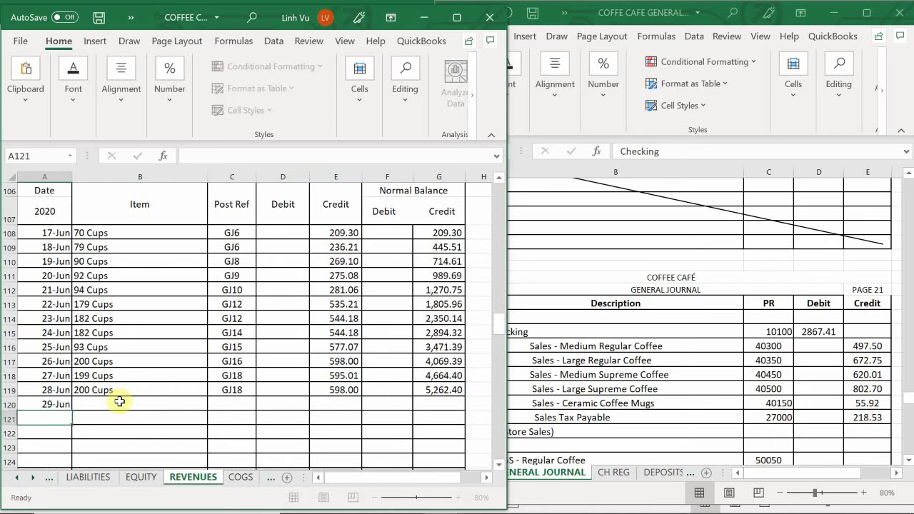
# - Enter the item 225 Cups in B120 and the posting reference GJ21 in C120 for Large Regular Coffee
pyautogui.click(119, 402)
pyautogui.write('225 CY')
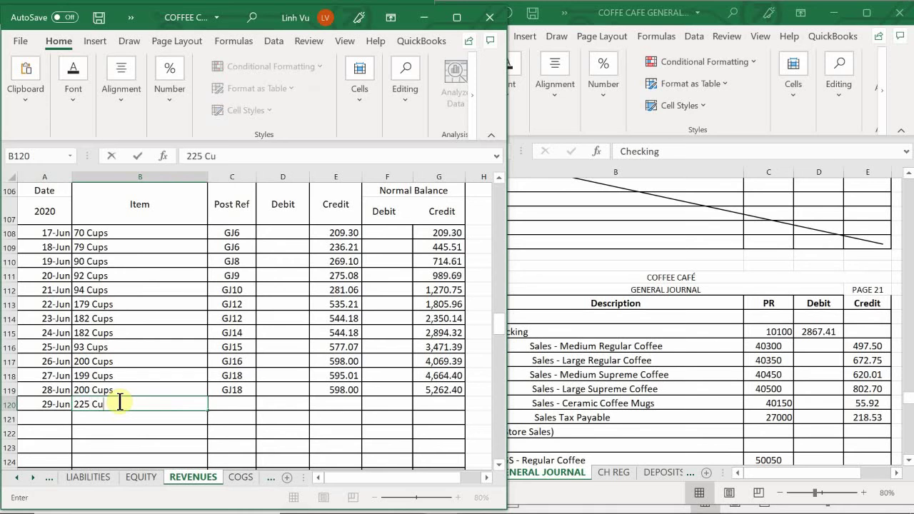
pyautogui.write('ps')
pyautogui.press('Tab')
pyautogui.write('GJ')
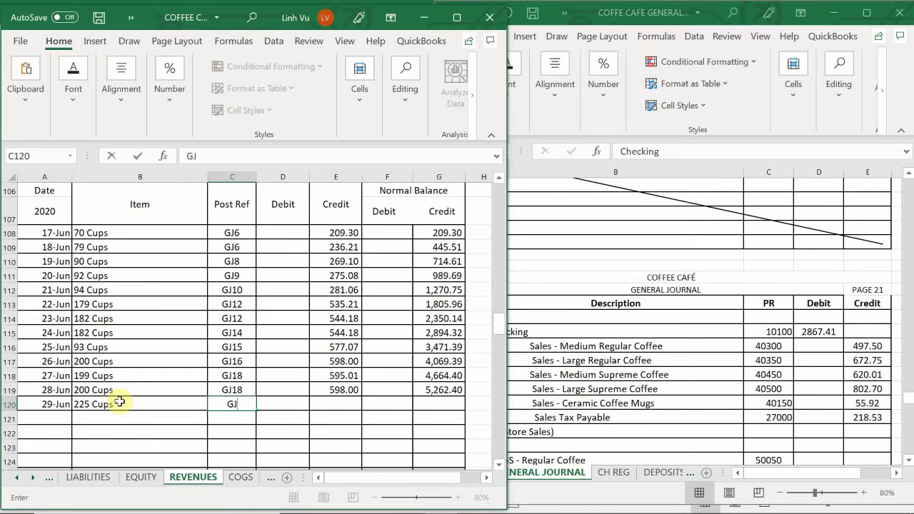
pyautogui.write('21')
pyautogui.press('Tab')
pyautogui.press('Tab')
# - Enter the credit 672.75 in E120 and extend the running balance formula from G119 to G120
pyautogui.write('67')
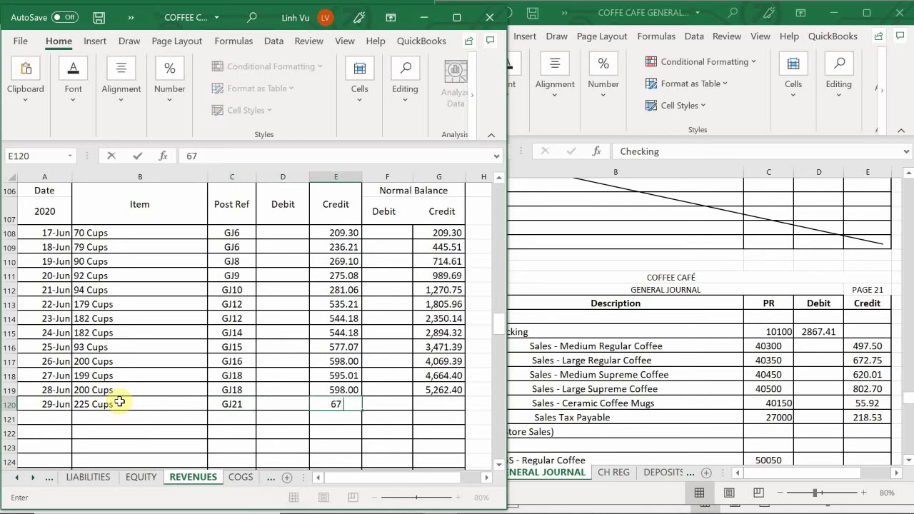
pyautogui.write('2.75')
pyautogui.press('Return')
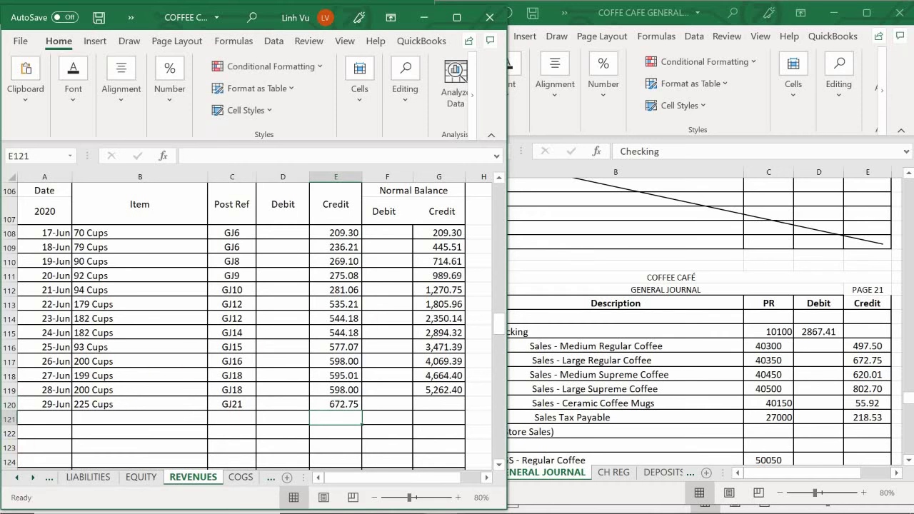
pyautogui.click(439, 391)
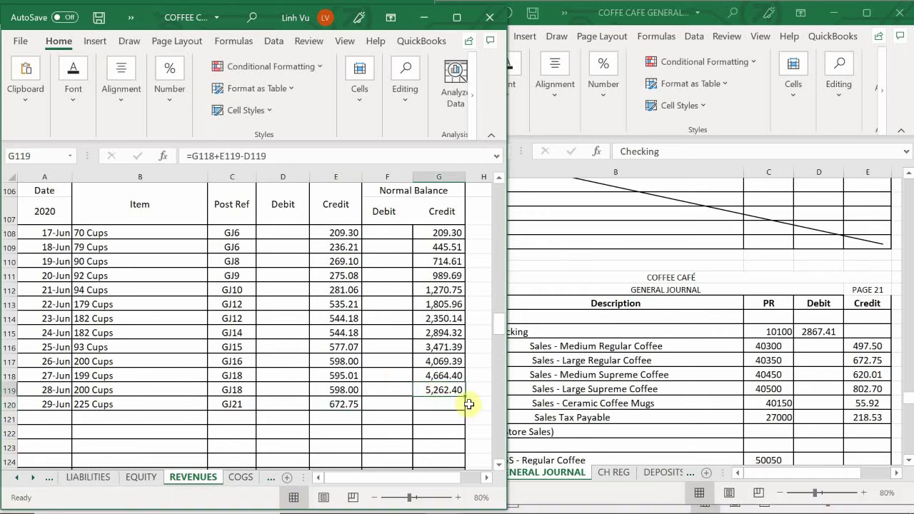
pyautogui.moveTo(465, 397); pyautogui.dragTo(467, 412)
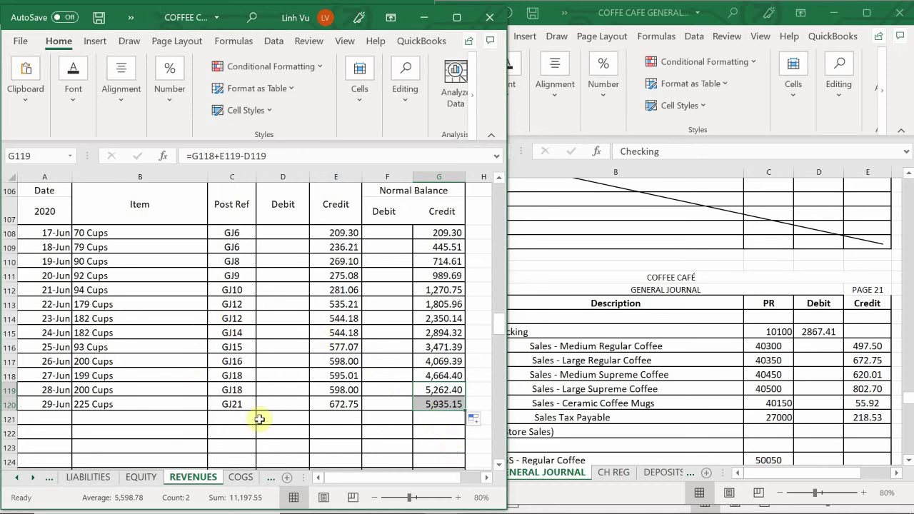
# - Enter the date 6/29 in A144, the first empty row of the Sales – Medium Supreme Coffee account
pyautogui.scroll(-6, 146, 382)
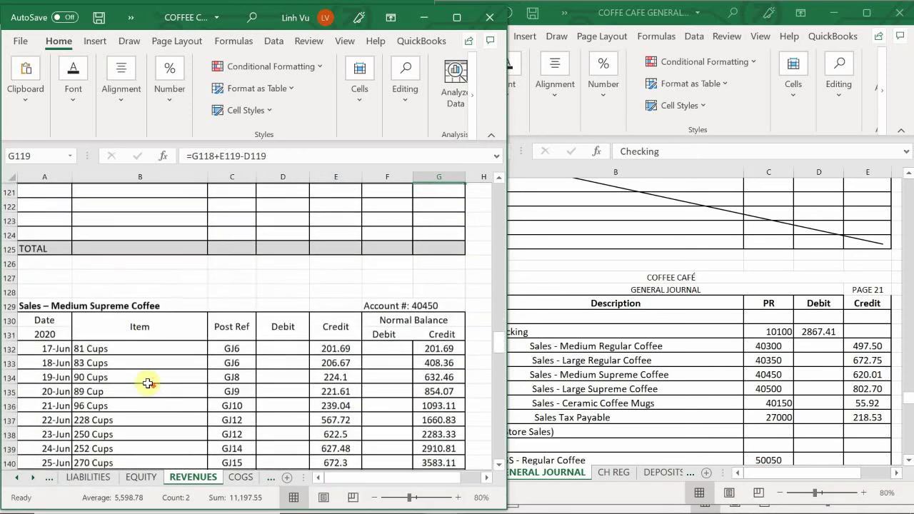
pyautogui.scroll(-2, 59, 391)
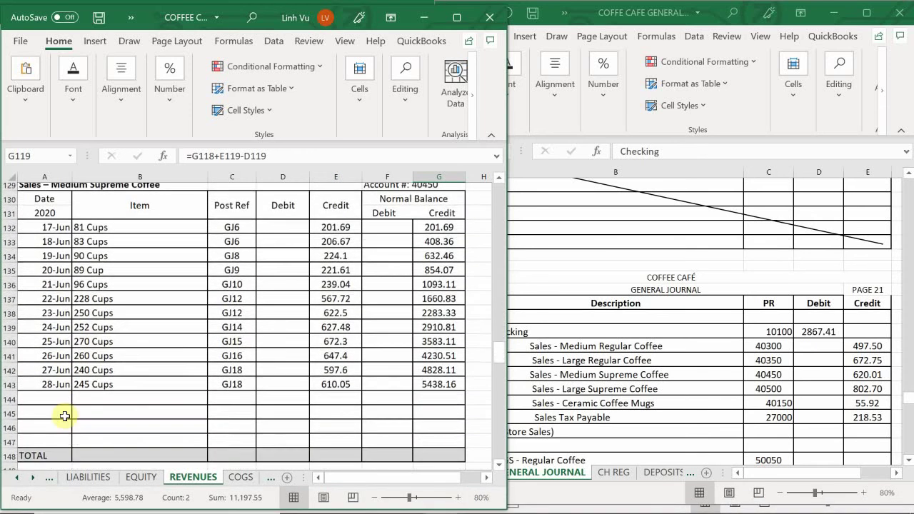
pyautogui.click(60, 390)
pyautogui.write('6/29')
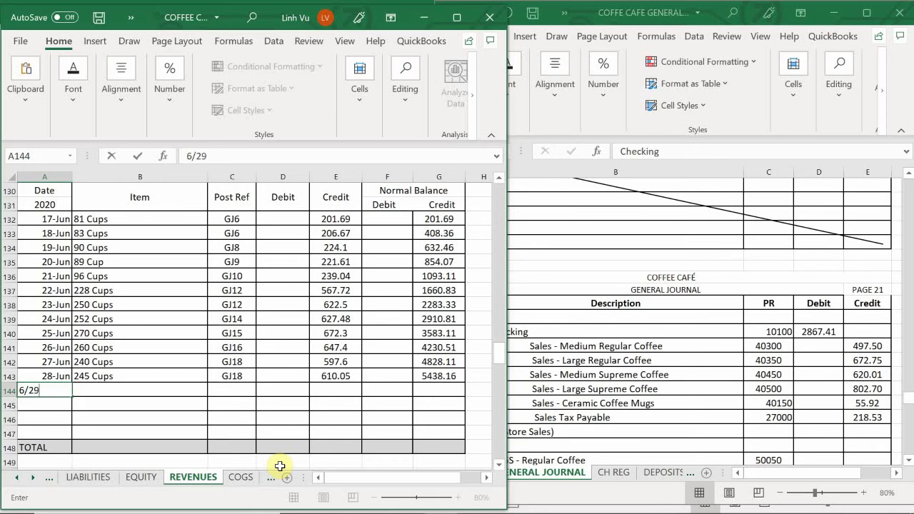
pyautogui.press('Tab')
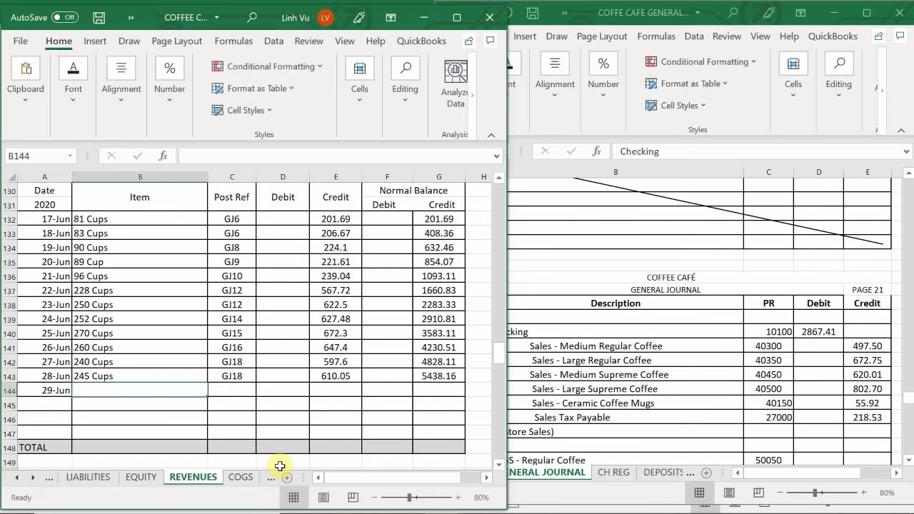
# - Enter the item 249 Cups in B144 for the June 29 Medium Supreme Coffee sales
pyautogui.write('294')
pyautogui.write(' Cu')
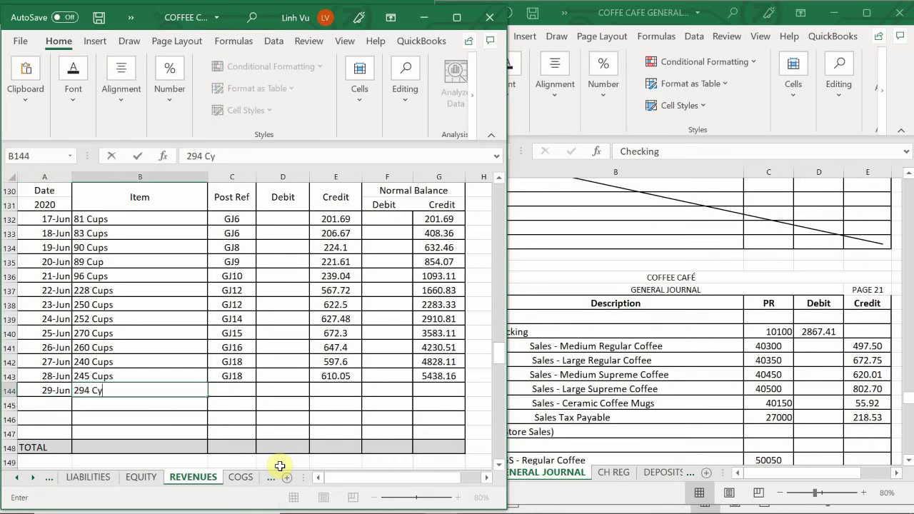
pyautogui.press('BackSpace')
pyautogui.press('BackSpace')
pyautogui.press('BackSpace')
pyautogui.press('BackSpace')
pyautogui.press('BackSpace')
pyautogui.write('49 Cups')
pyautogui.press('Tab')
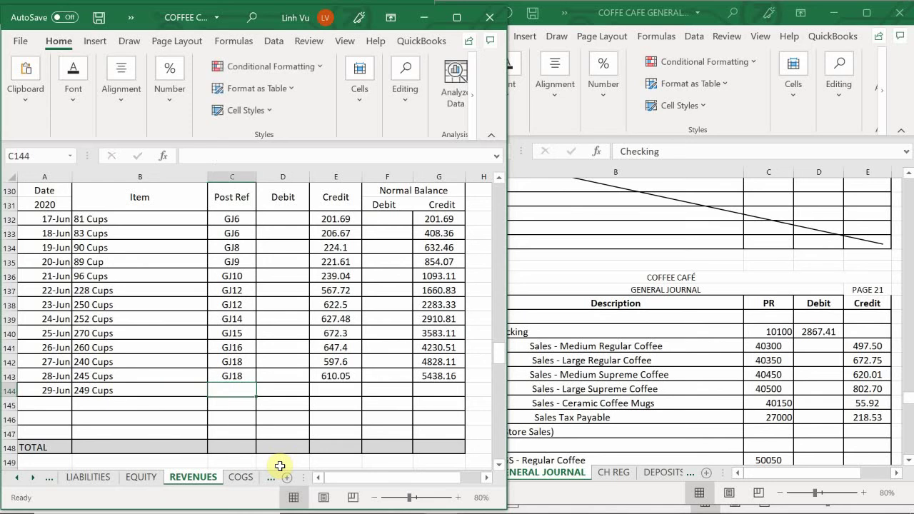
# - Enter the posting reference GJ21 in C144 for the Medium Supreme Coffee sales
pyautogui.write('GJ19')
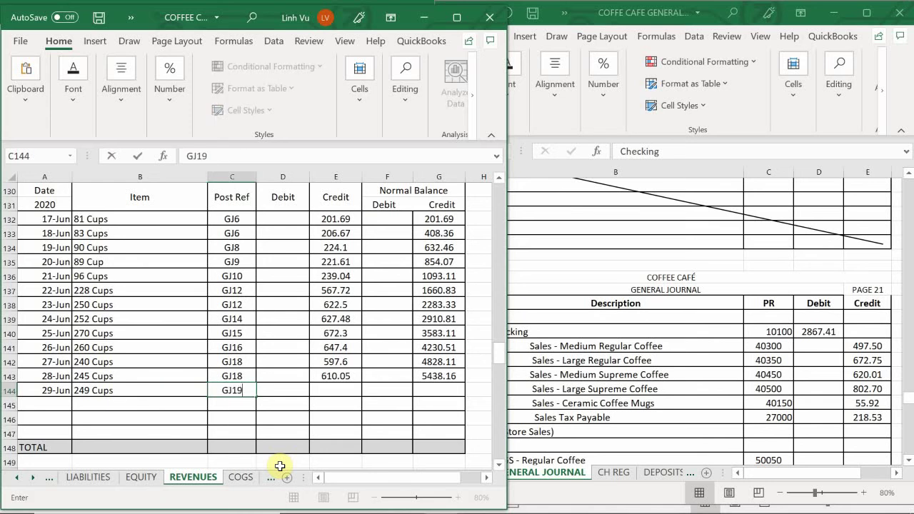
pyautogui.press('BackSpace')
pyautogui.press('BackSpace')
pyautogui.write('21')
pyautogui.press('Tab')
pyautogui.press('Tab')
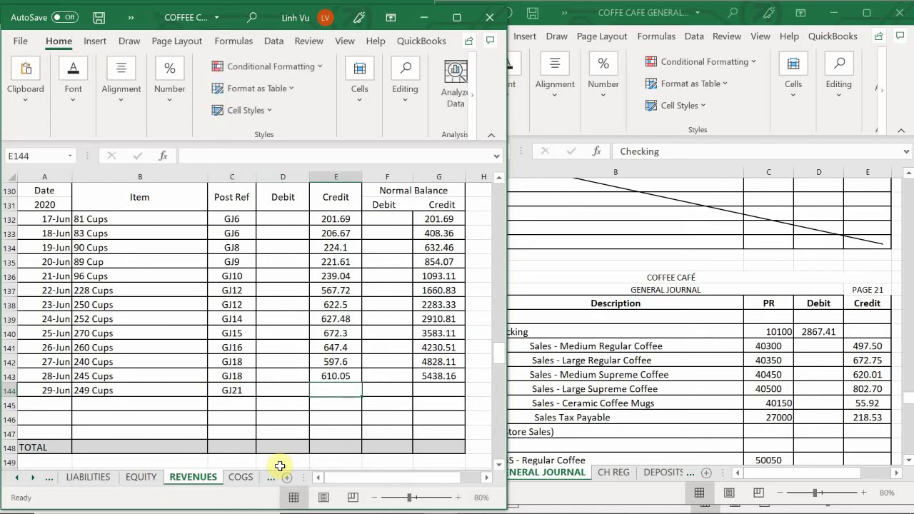
# - Enter the credit 620.01 in E144 for the Medium Supreme Coffee sales
pyautogui.write('6')
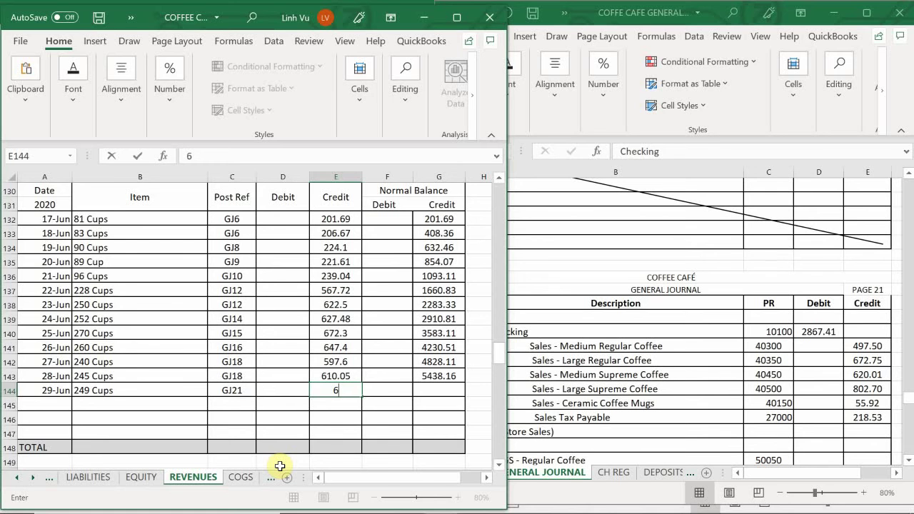
pyautogui.write('20.01')
pyautogui.hotkey('ctrl', 'Return')
pyautogui.press('Return')
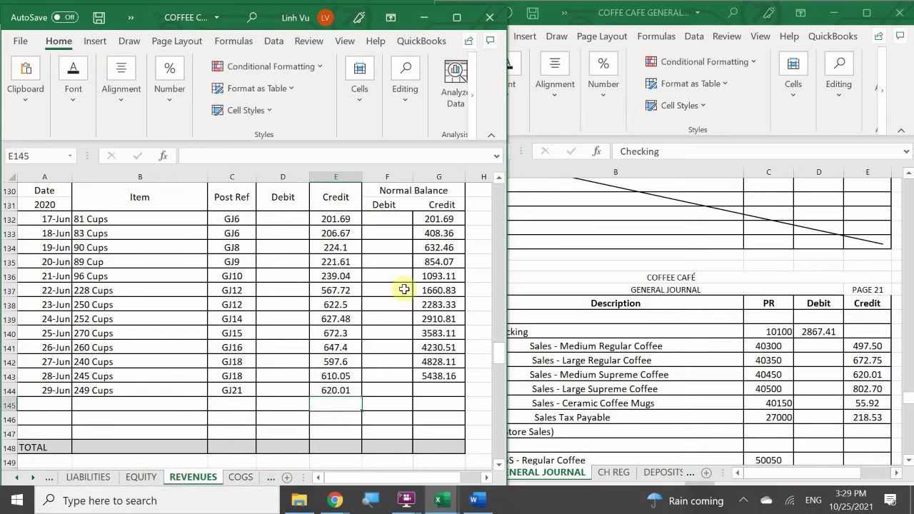
# - Extend the running credit balance formula from G143 down to G144 in the Medium Supreme Coffee sales account
pyautogui.click(431, 375)
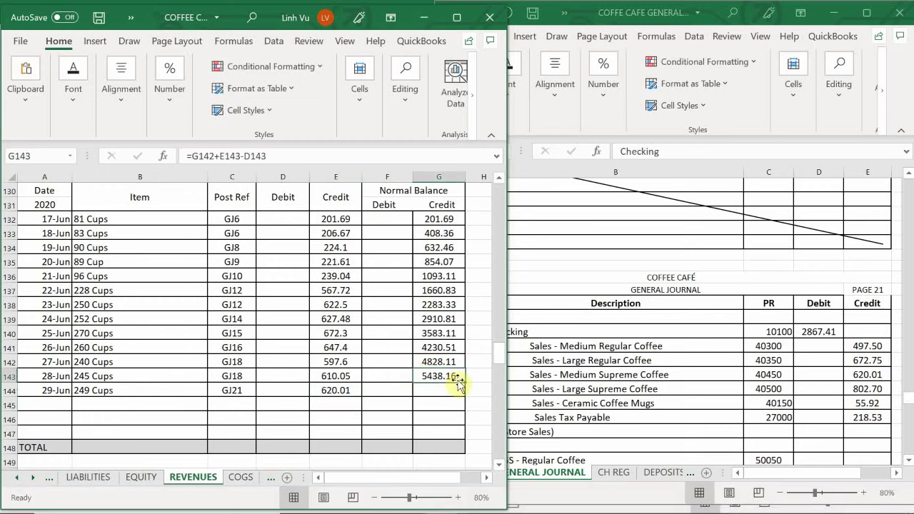
pyautogui.moveTo(465, 381); pyautogui.dragTo(465, 397)
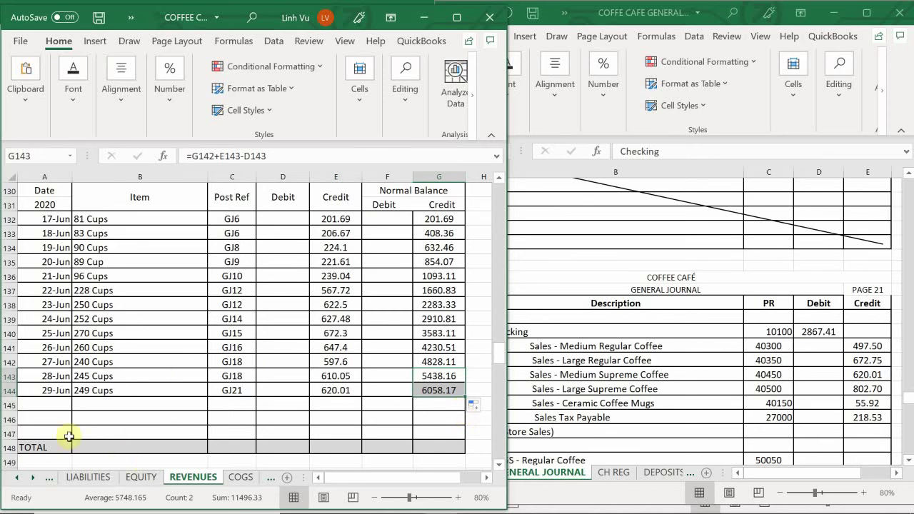
pyautogui.click(137, 366)
# - In row 167 of the Sales – Large Supreme Coffee account, enter the date 6/29 and the item 230 Cups
pyautogui.scroll(-9, 137, 365)
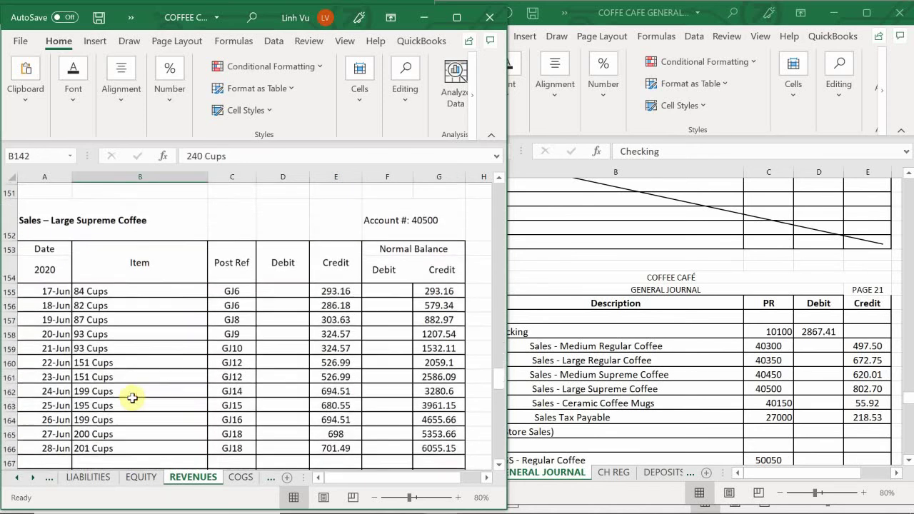
pyautogui.scroll(1, 133, 398)
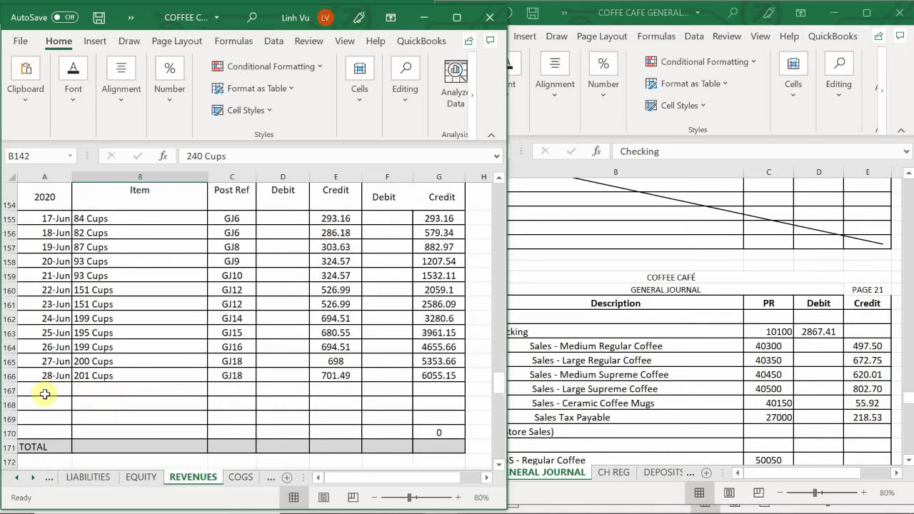
pyautogui.click(45, 391)
pyautogui.write('6/29')
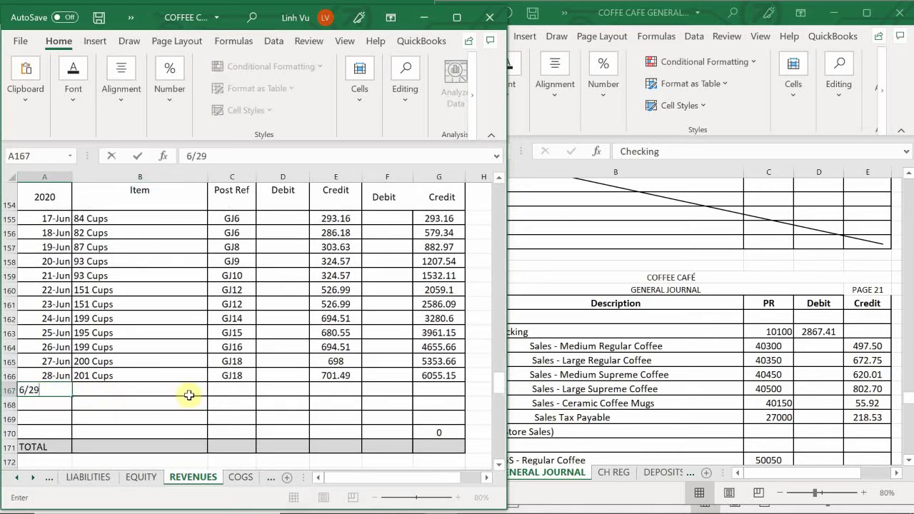
pyautogui.press('Tab')
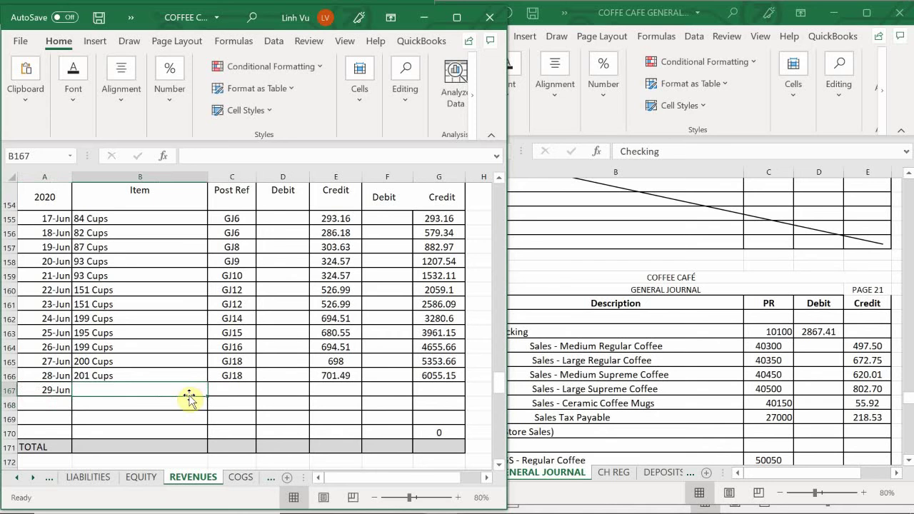
pyautogui.write('230 C')
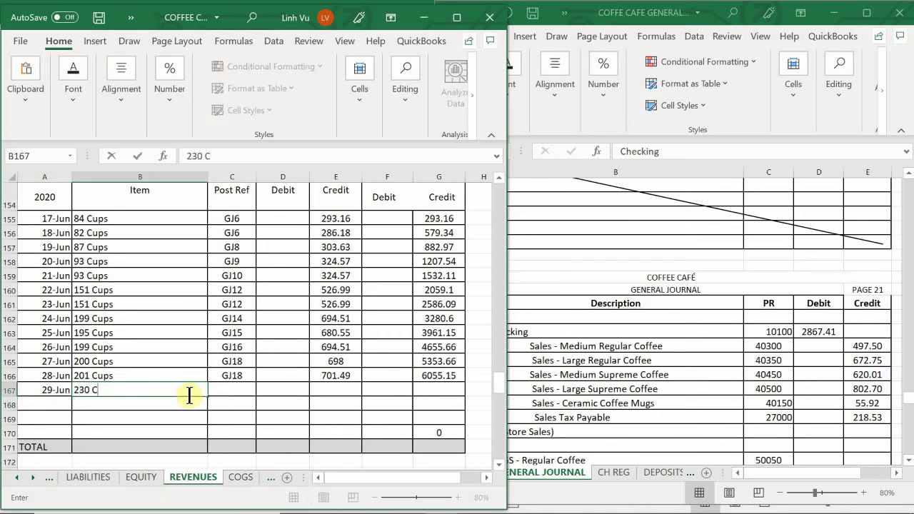
pyautogui.write('t=t')
pyautogui.press('BackSpace')
pyautogui.press('BackSpace')
pyautogui.press('Tab')
# - Enter the posting reference GJ21 in C167 and the credit 802.70 in E167 for the Large Supreme Coffee sales
pyautogui.write('GJ')
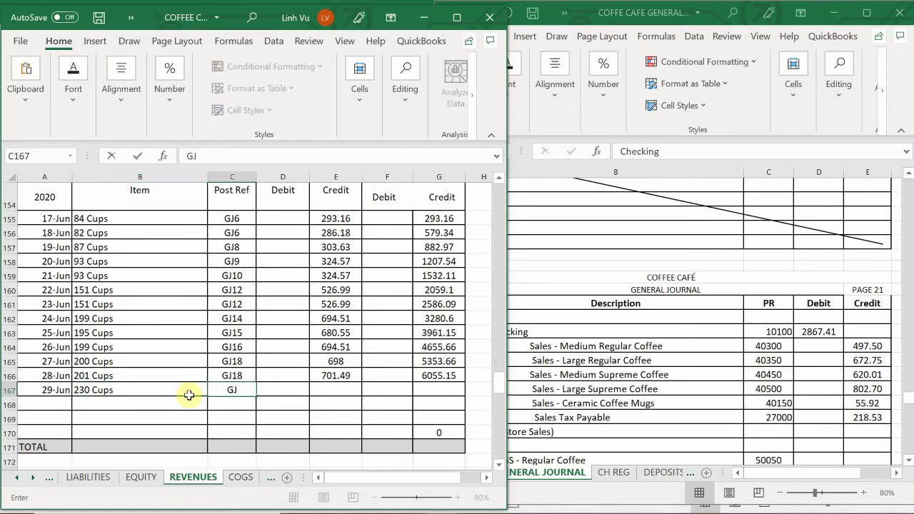
pyautogui.write('21')
pyautogui.press('Tab')
pyautogui.press('Tab')
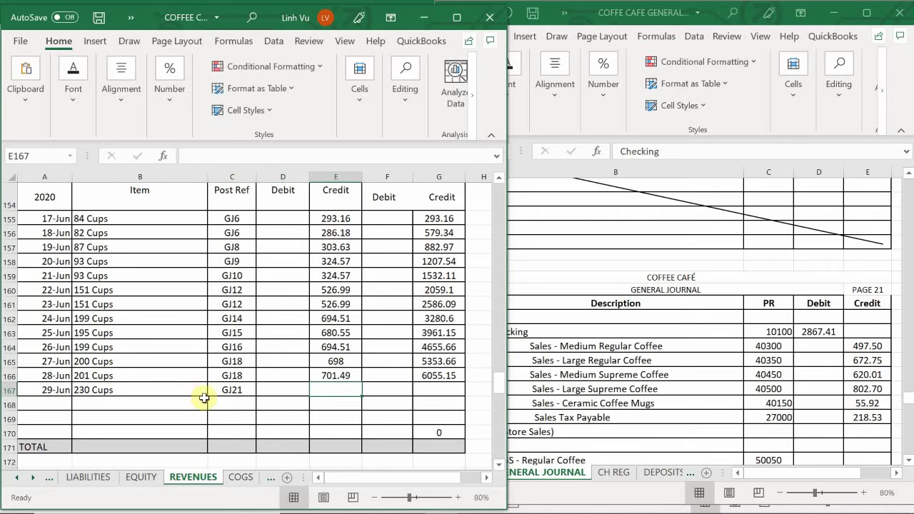
pyautogui.write('80')
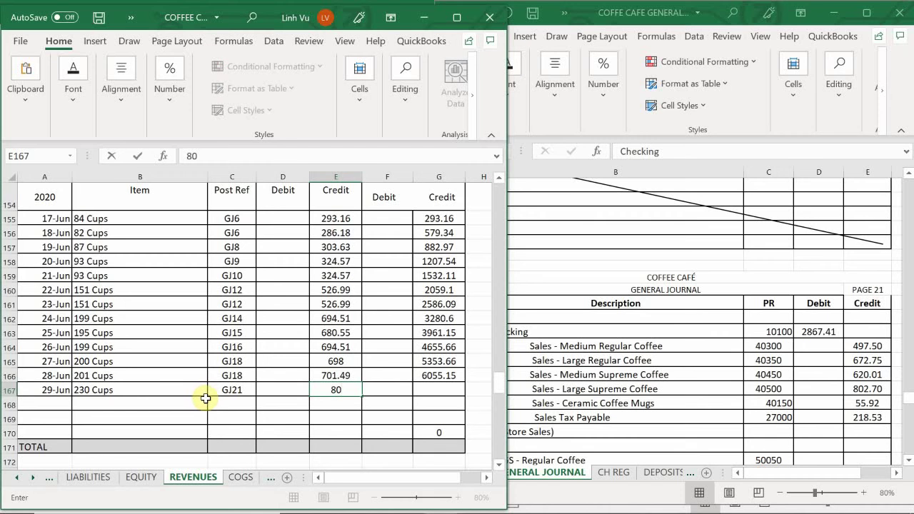
pyautogui.write('2.70')
pyautogui.press('Return')
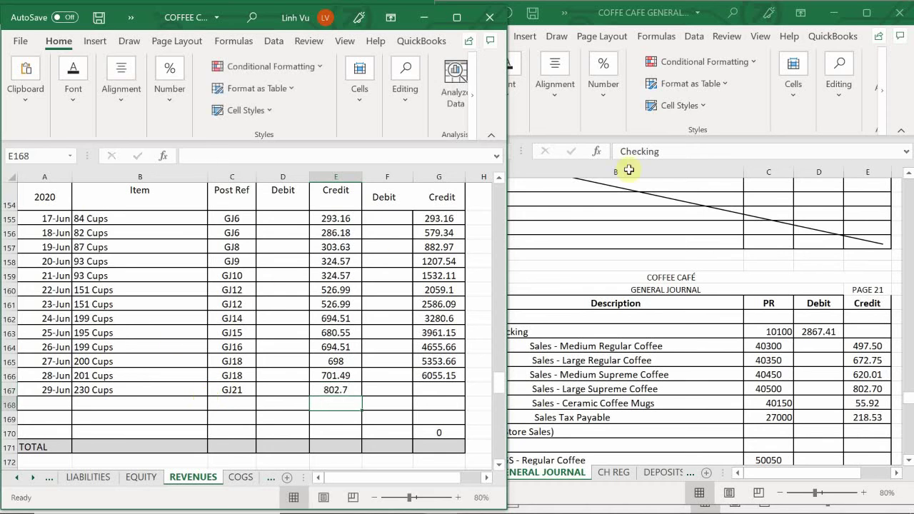
# - Extend the running credit balance formula from G166 down to G167 in the Large Supreme Coffee sales account
pyautogui.click(429, 375)
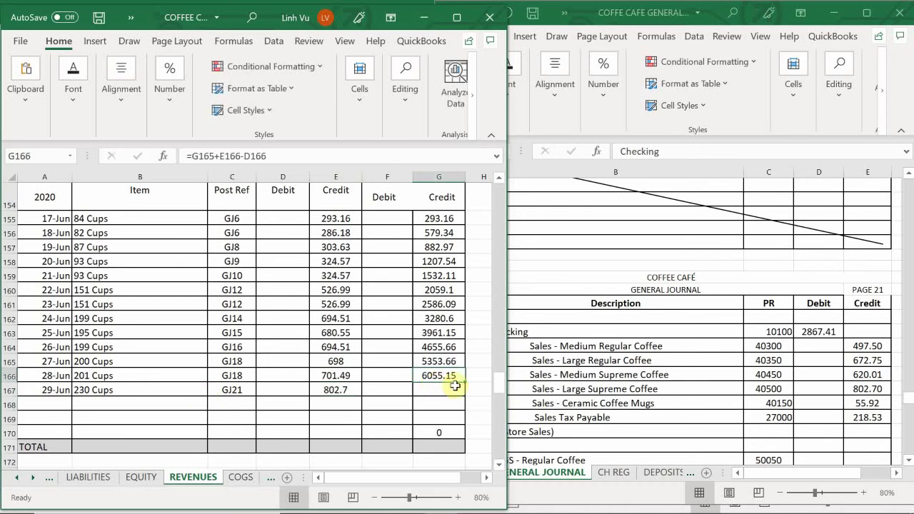
pyautogui.moveTo(465, 382); pyautogui.dragTo(468, 398)
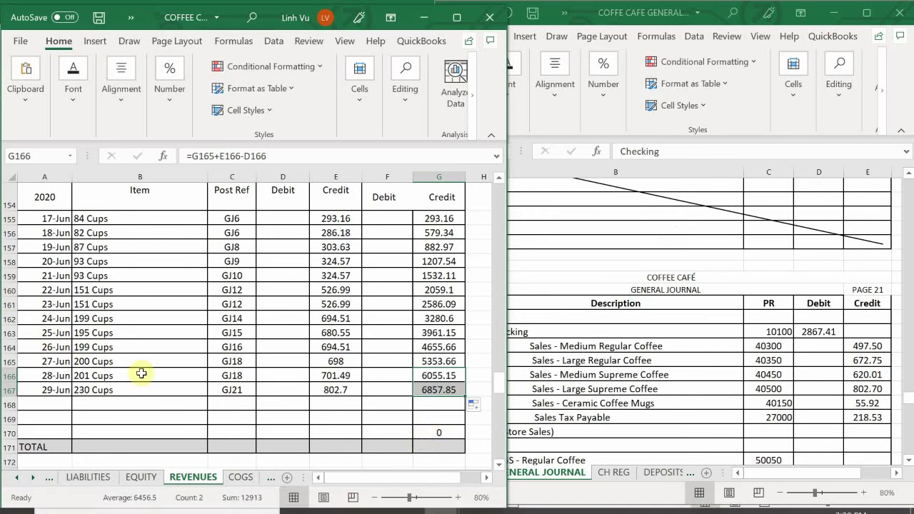
pyautogui.click(154, 409)
# - Enter the date 6/29 in A72, the first empty row of the ceramic coffee mugs sales account
pyautogui.scroll(-3, 153, 409)
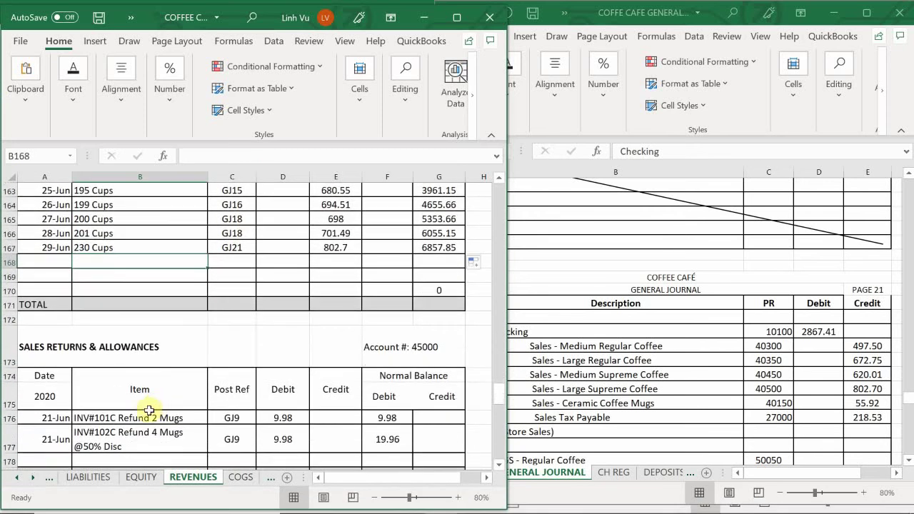
pyautogui.scroll(3, 136, 409)
pyautogui.scroll(20, 117, 409)
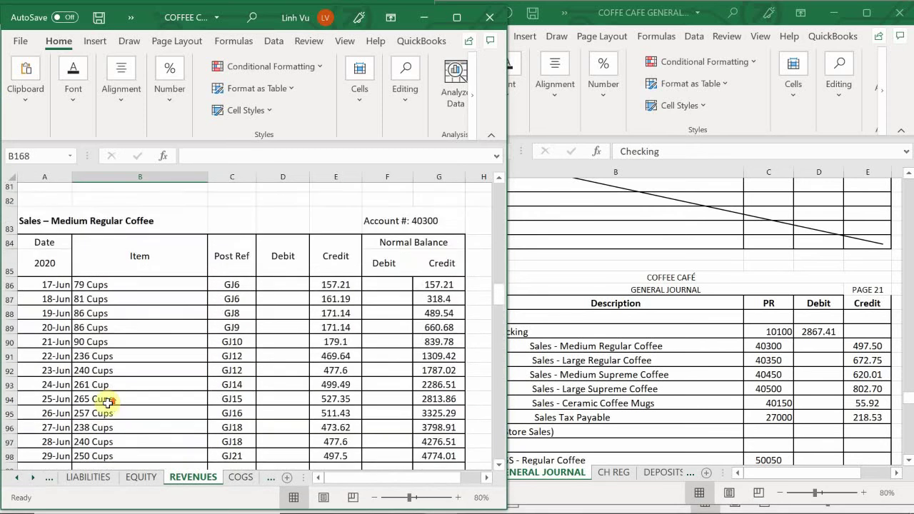
pyautogui.scroll(7, 107, 403)
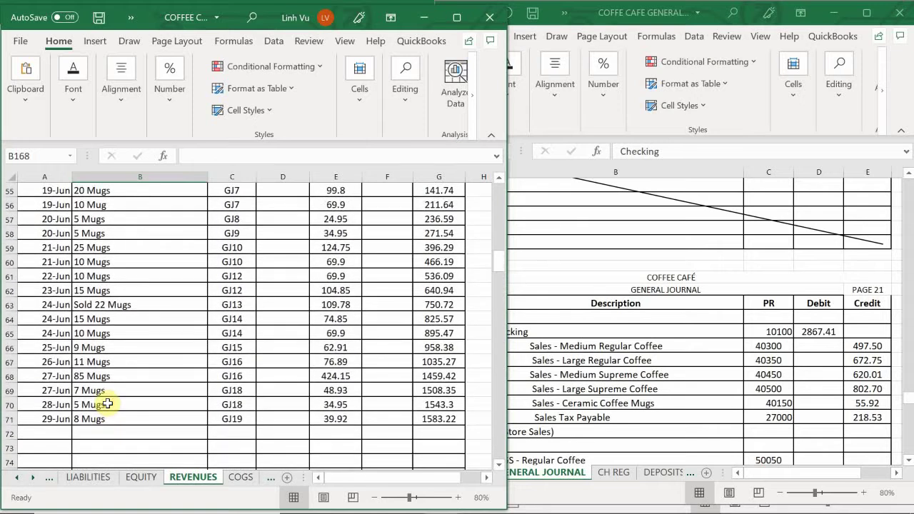
pyautogui.click(44, 434)
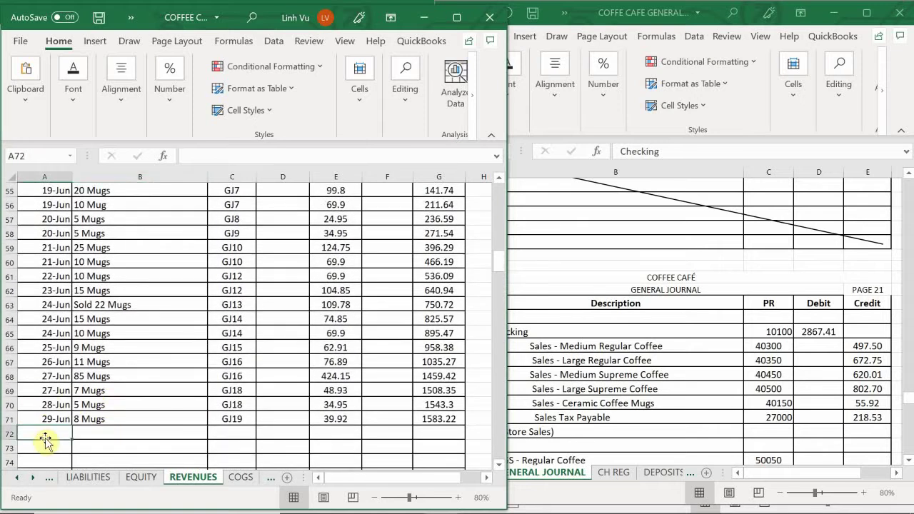
pyautogui.write('6/29')
pyautogui.press('Return')
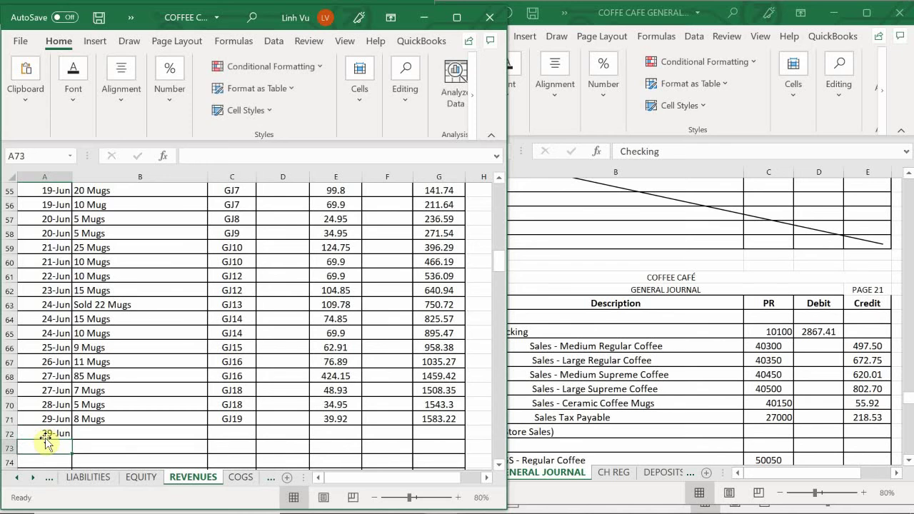
# - Fill the item in B72 with a formula referencing the 8 Mugs entry in the cell above
pyautogui.press('Right')
pyautogui.press('Up')
pyautogui.write('=')
pyautogui.press('Up')
pyautogui.press('Tab')
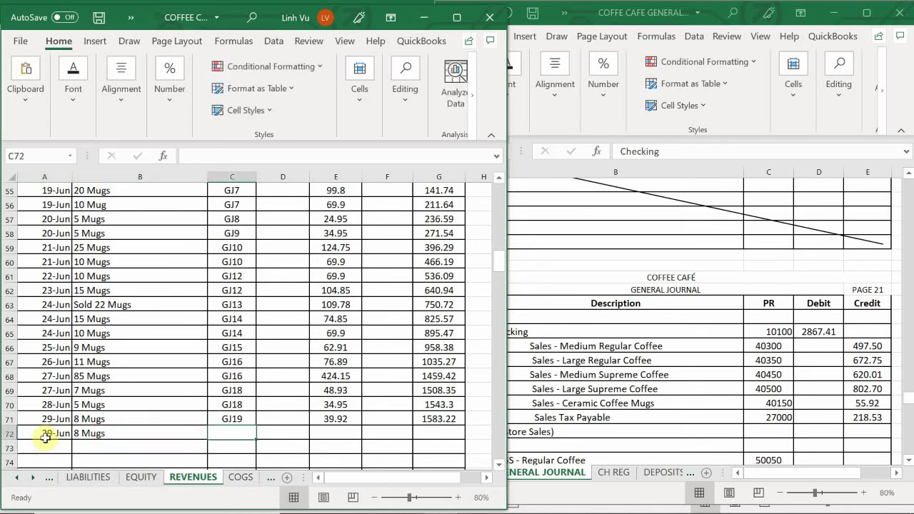
# - Enter the posting reference GJ21 in C72 and the credit 55.92 in E72 for the ceramic mug sales
pyautogui.write('GJ21')
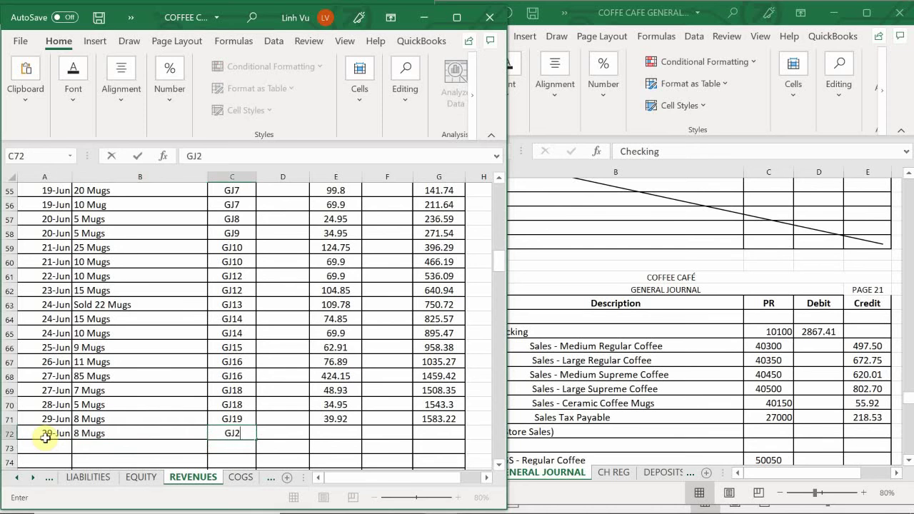
pyautogui.press('Tab')
pyautogui.press('Tab')
pyautogui.write('=')
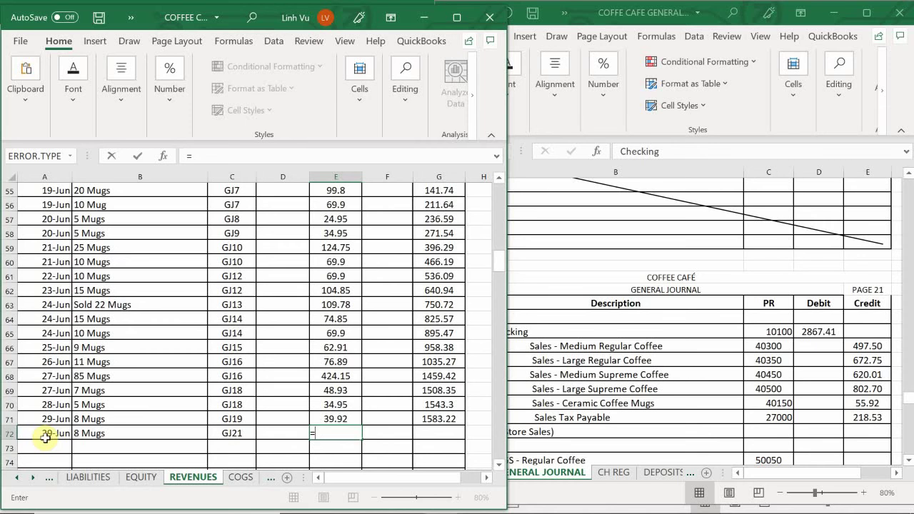
pyautogui.press('BackSpace')
pyautogui.write('55.92')
pyautogui.press('Return')
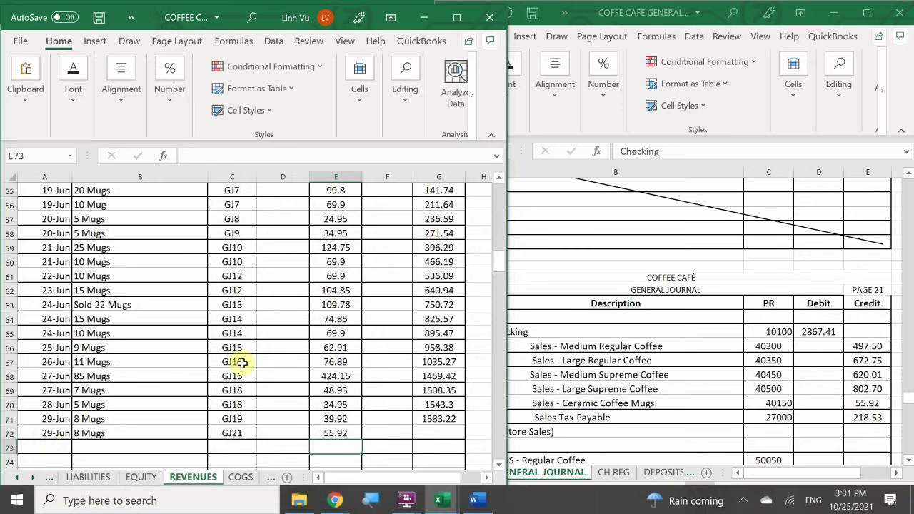
# - Extend the running credit balance formula from G71 down to G72 in the ceramic coffee mugs sales account
pyautogui.click(434, 420)
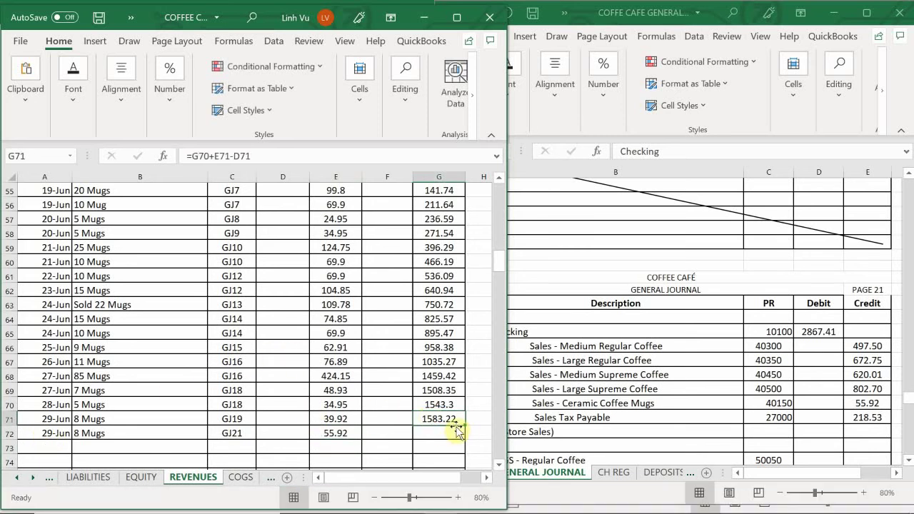
pyautogui.moveTo(464, 425); pyautogui.dragTo(463, 457)
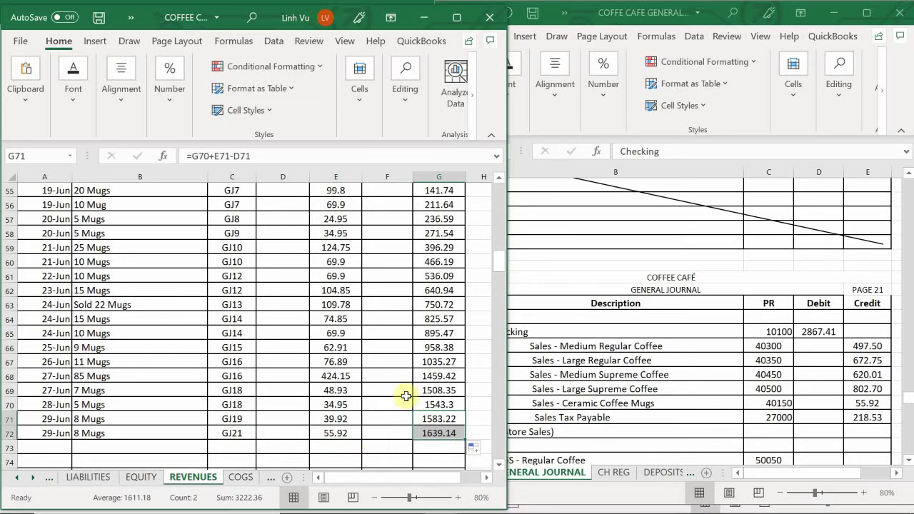
pyautogui.click(176, 448)
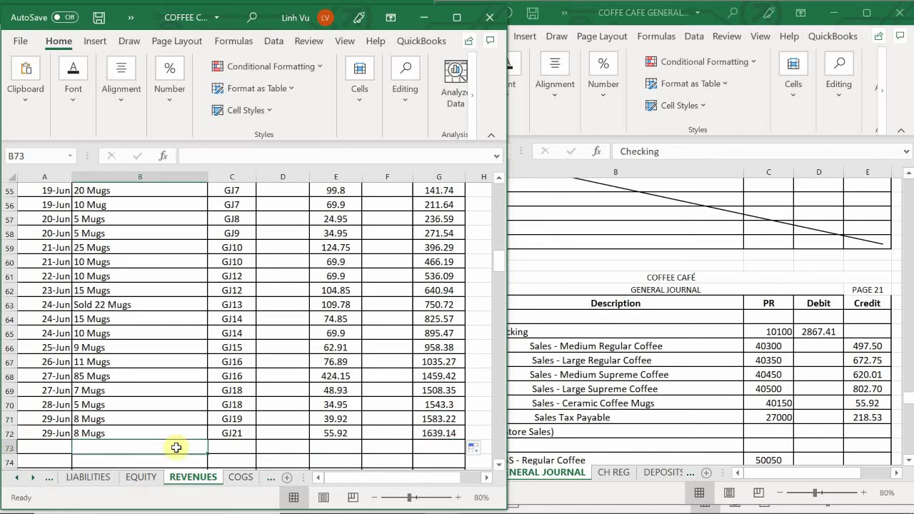
# - On the LIABILITIES sheet, enter the date 6/29 in A234, the first empty row of the Sales Tax Payable account
pyautogui.click(89, 477)
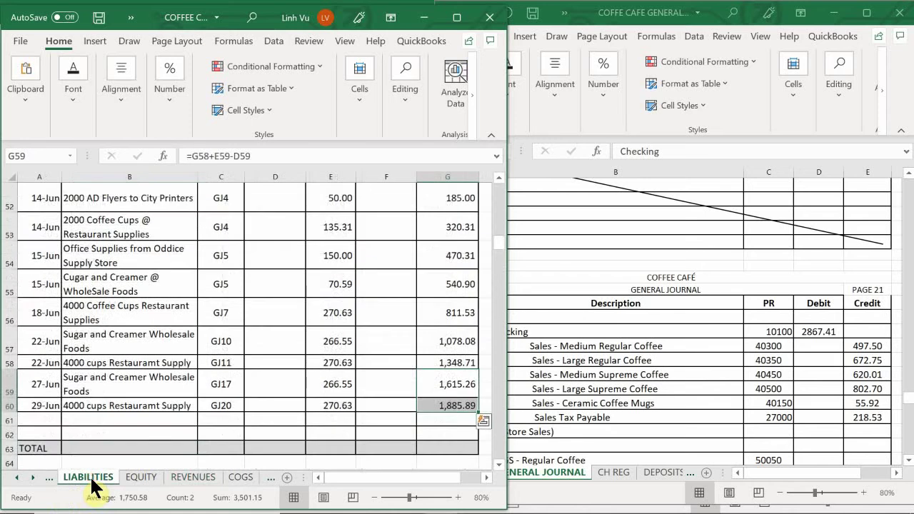
pyautogui.scroll(-10, 107, 414)
pyautogui.scroll(-20, 115, 411)
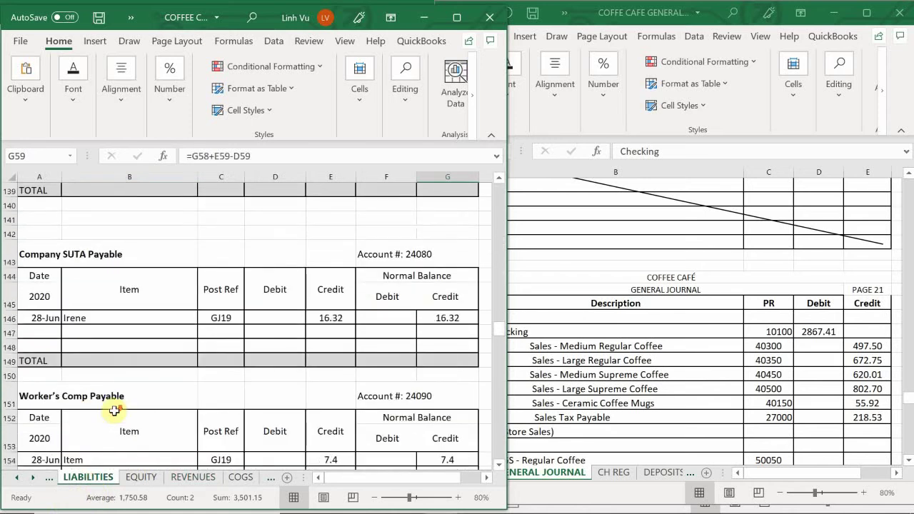
pyautogui.scroll(-11, 66, 412)
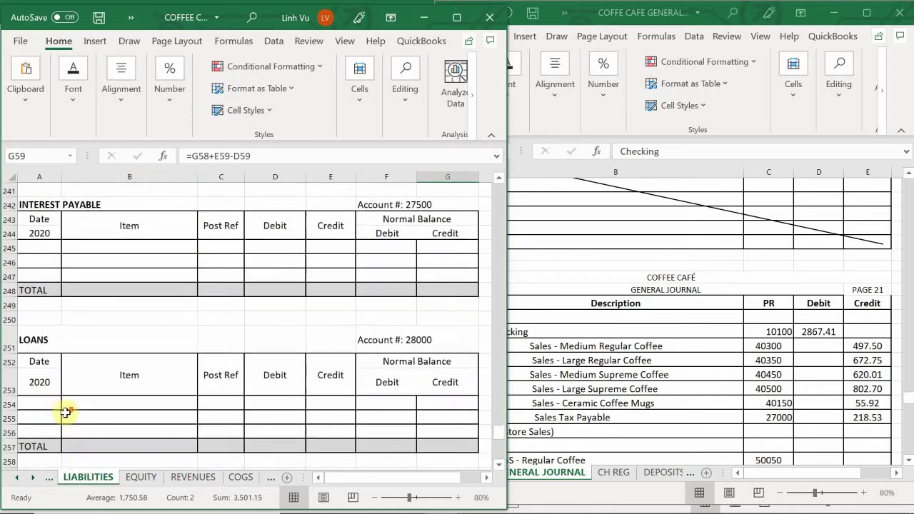
pyautogui.scroll(17, 63, 414)
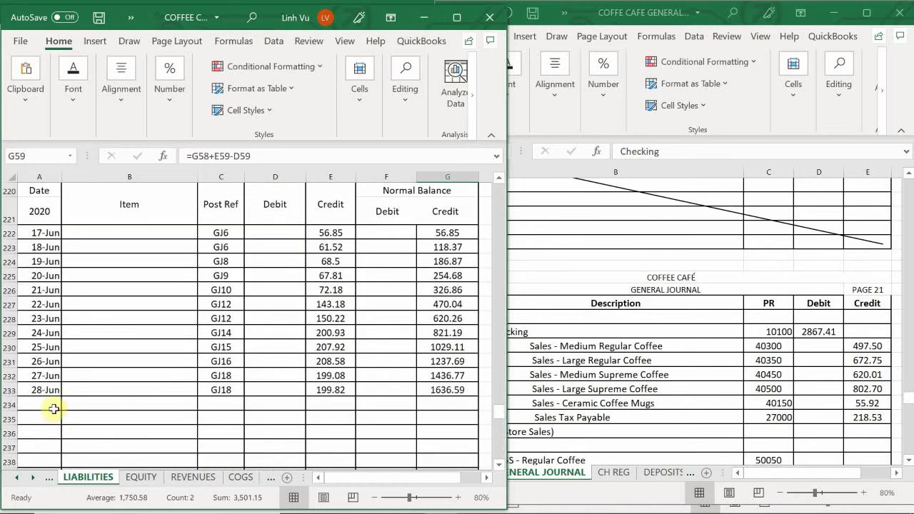
pyautogui.click(52, 405)
pyautogui.write('6/')
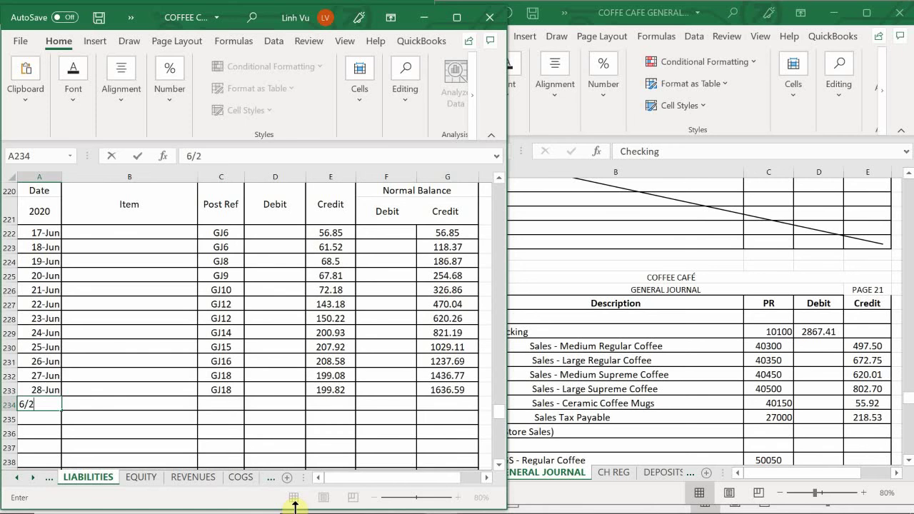
pyautogui.write('29')
pyautogui.press('Return')
# - Enter posting reference GJ21 in C234 and credit 218.53 in E234 for sales tax payable, and extend the running balance formula down to G234
pyautogui.press('Up')
pyautogui.press('Right')
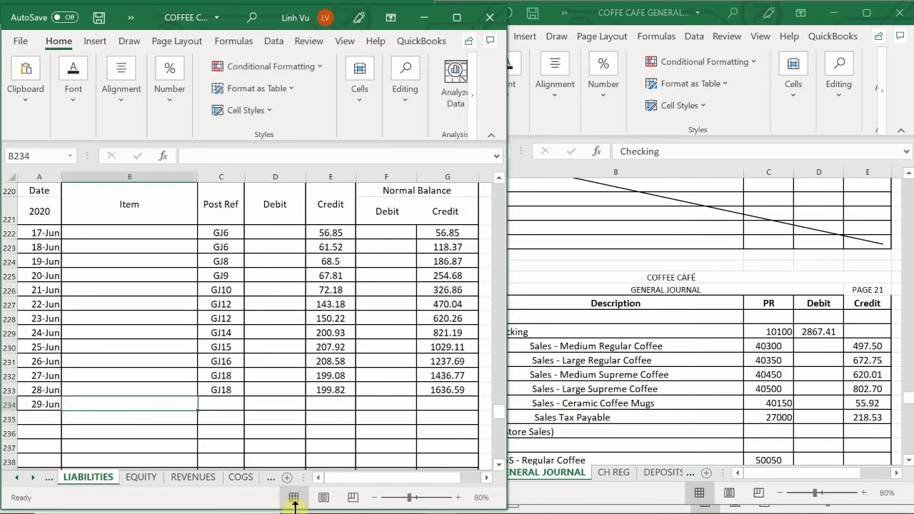
pyautogui.press('Right')
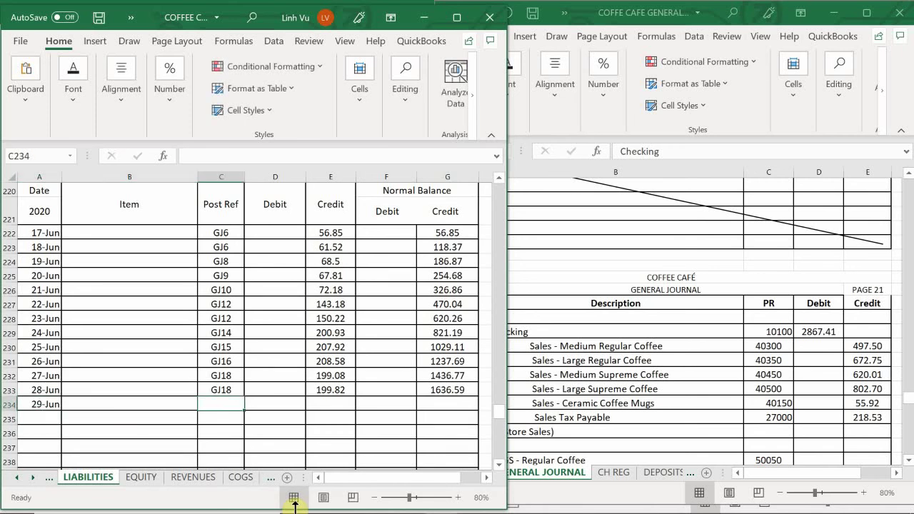
pyautogui.write('GJ21')
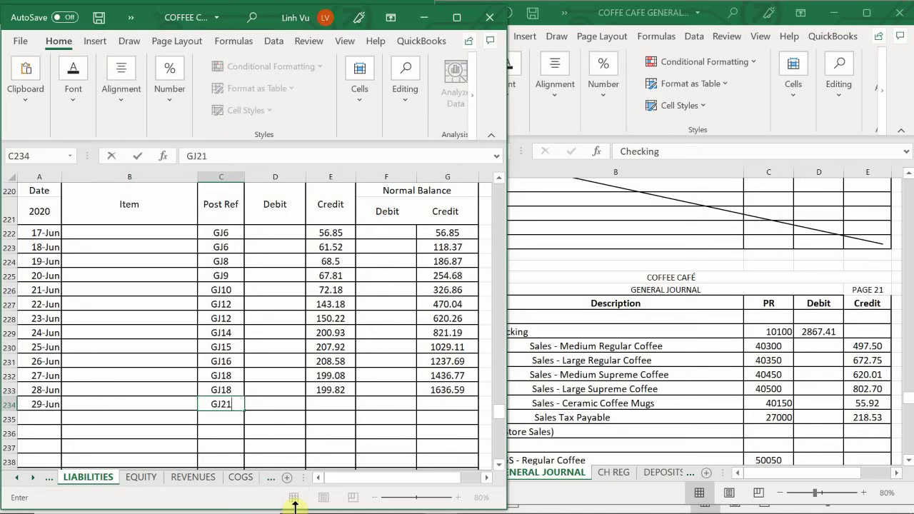
pyautogui.press('Right')
pyautogui.press('Right')
pyautogui.write('2')
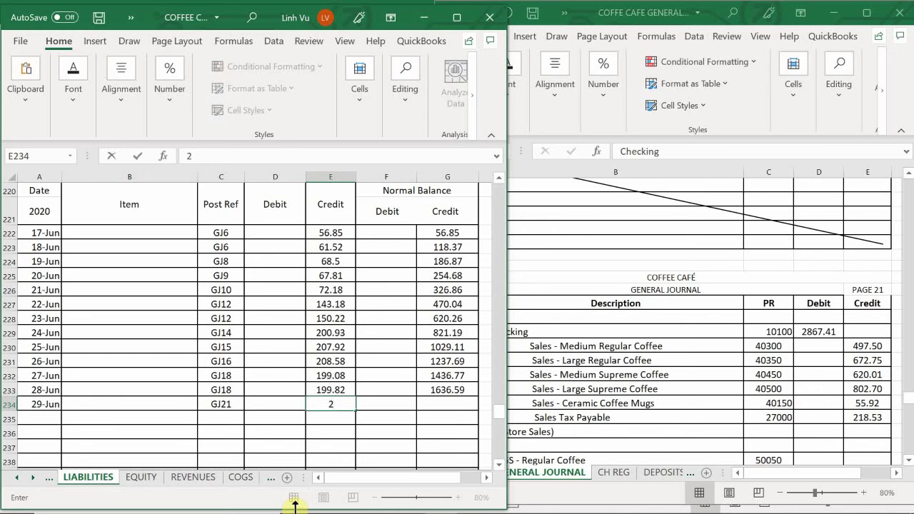
pyautogui.write('18.53')
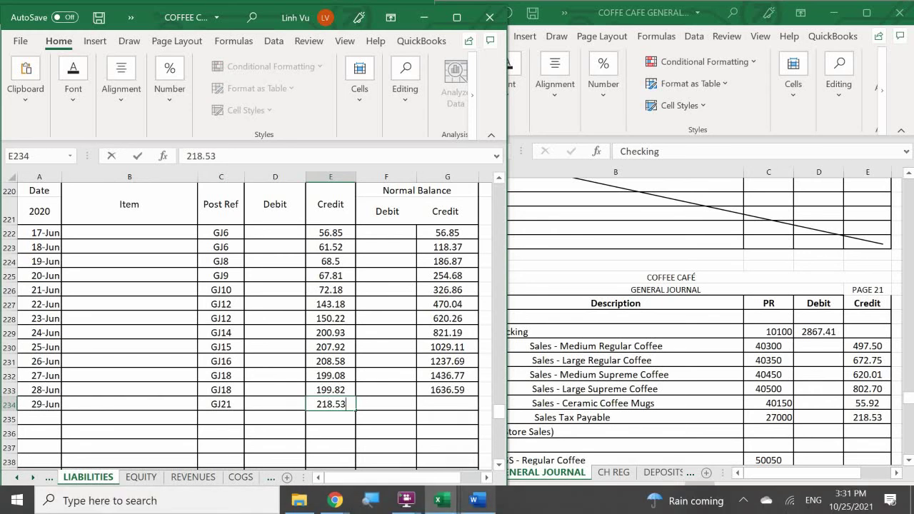
pyautogui.press('Return')
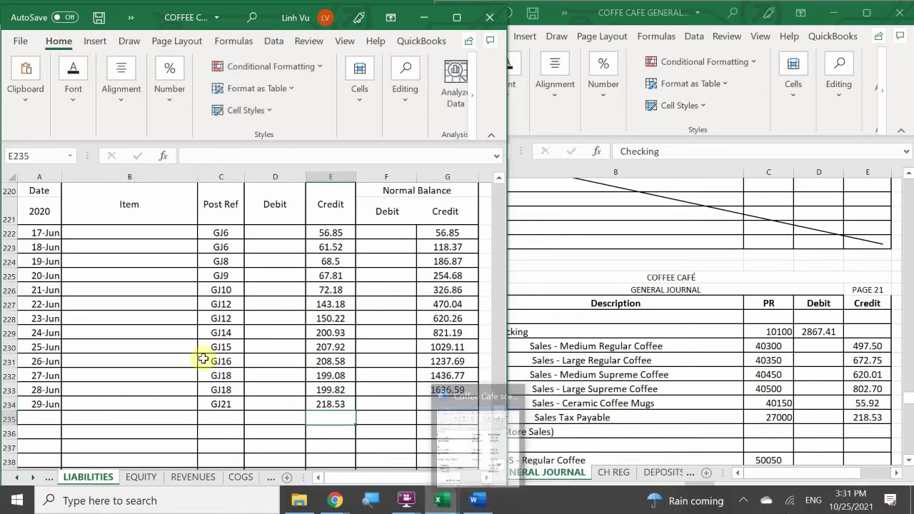
pyautogui.click(450, 390)
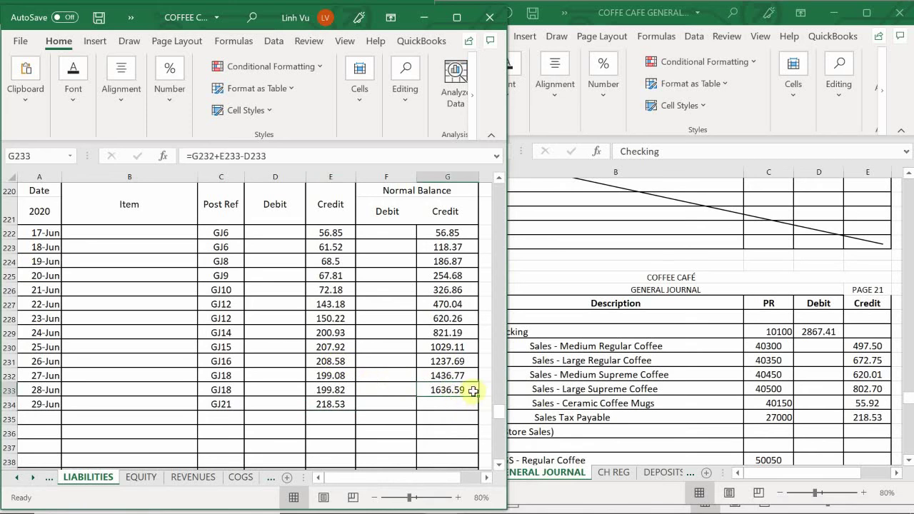
pyautogui.moveTo(480, 394); pyautogui.dragTo(461, 406)
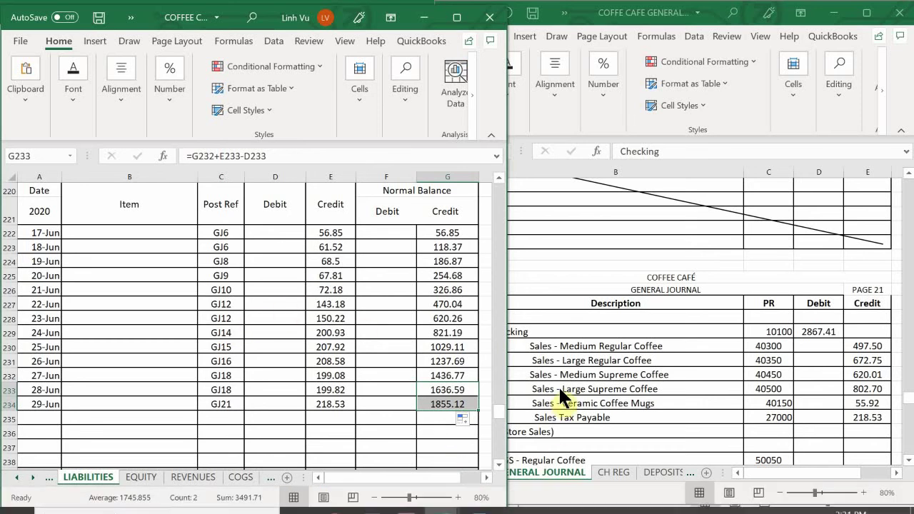
# - In the Word document, check the In-Store Use weights of regular and supreme coffee listed below the sales total
pyautogui.click(473, 500)
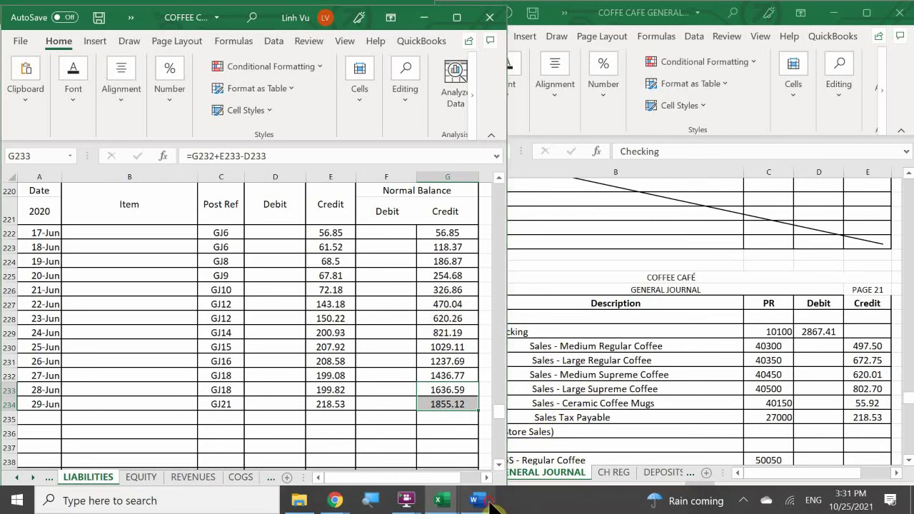
pyautogui.click(437, 391)
pyautogui.scroll(-4, 439, 393)
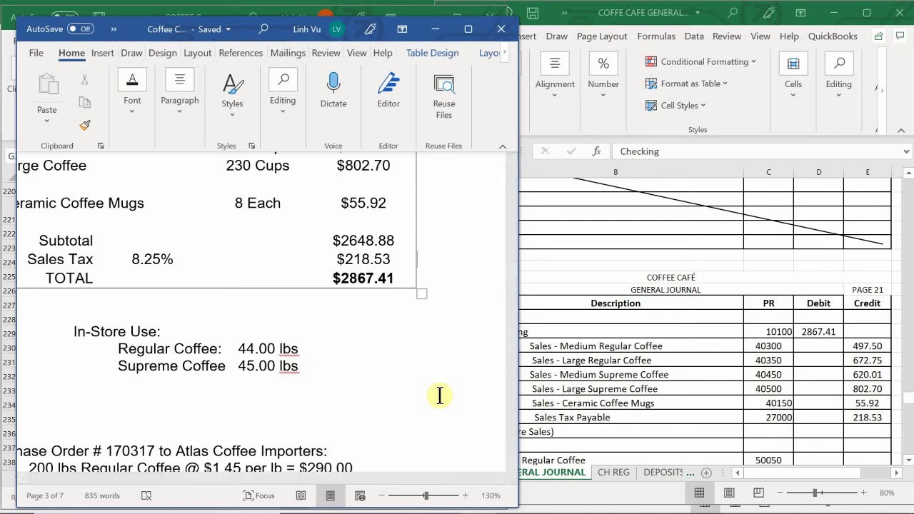
pyautogui.scroll(1, 440, 395)
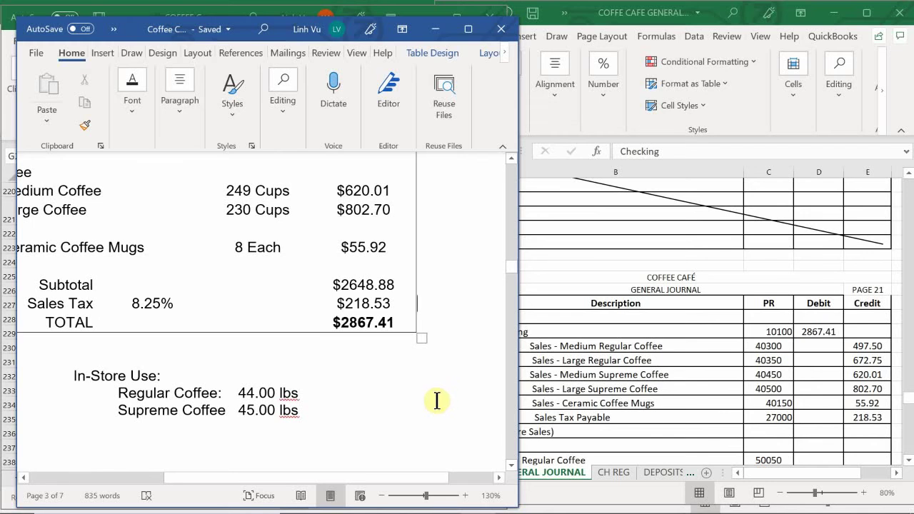
pyautogui.moveTo(507, 507)
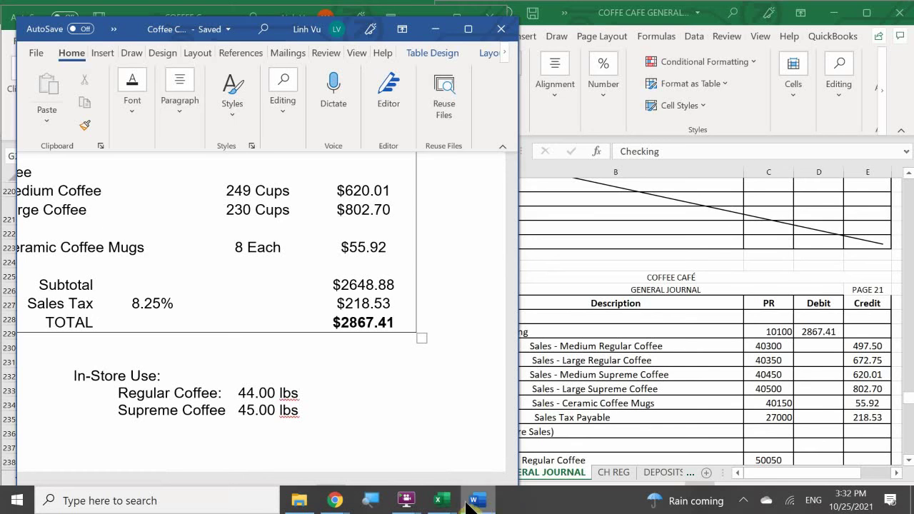
pyautogui.click(442, 500)
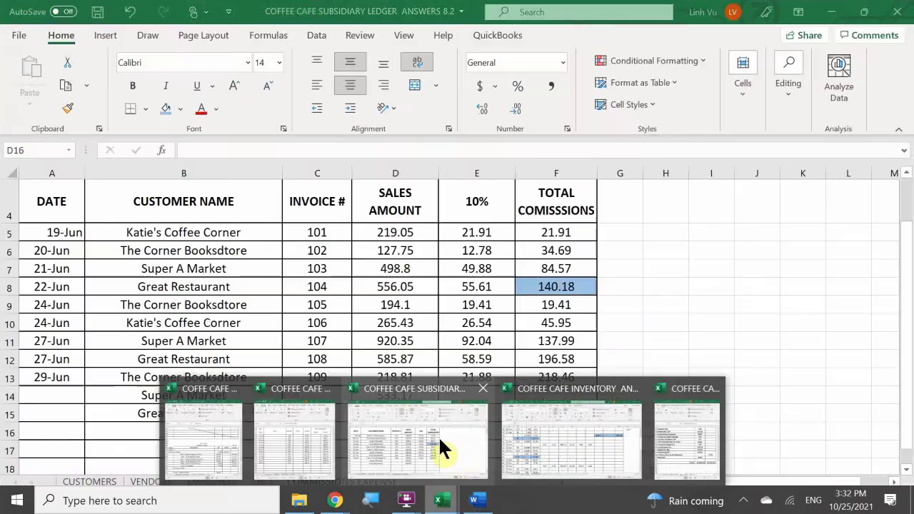
pyautogui.click(439, 439)
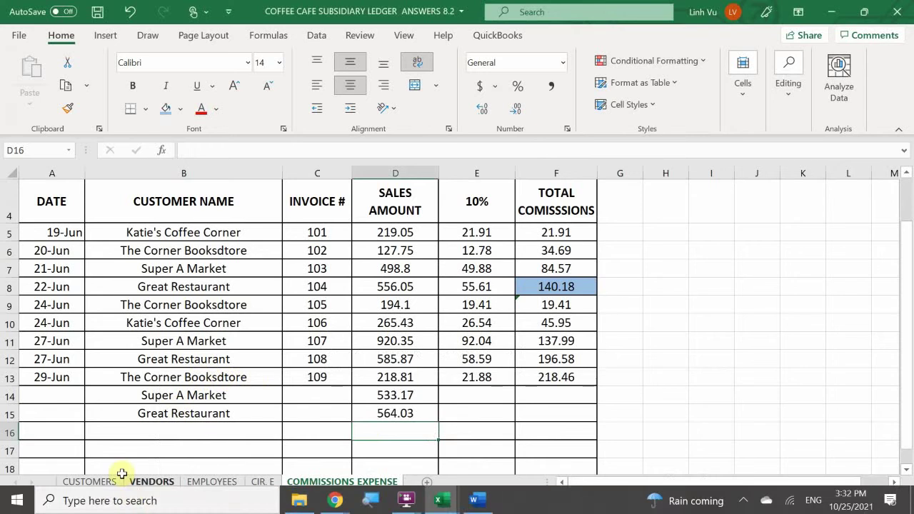
pyautogui.click(78, 485)
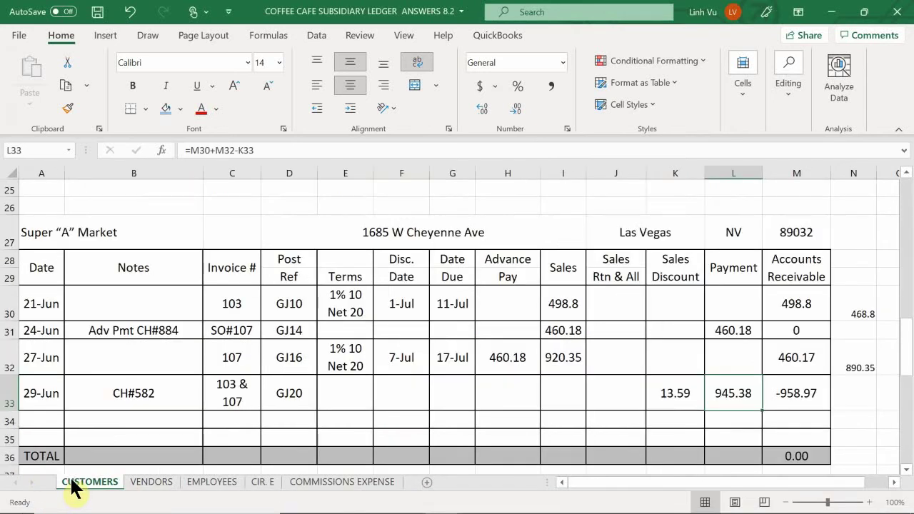
pyautogui.click(147, 483)
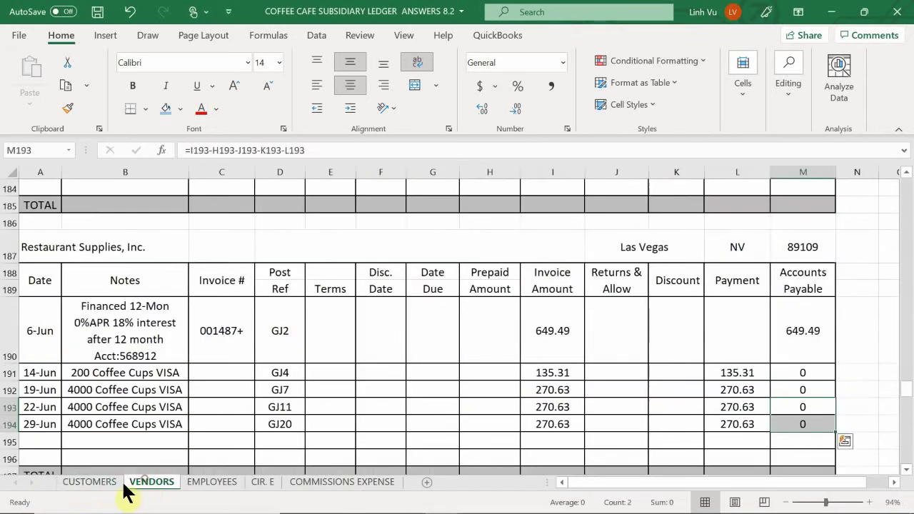
pyautogui.click(102, 485)
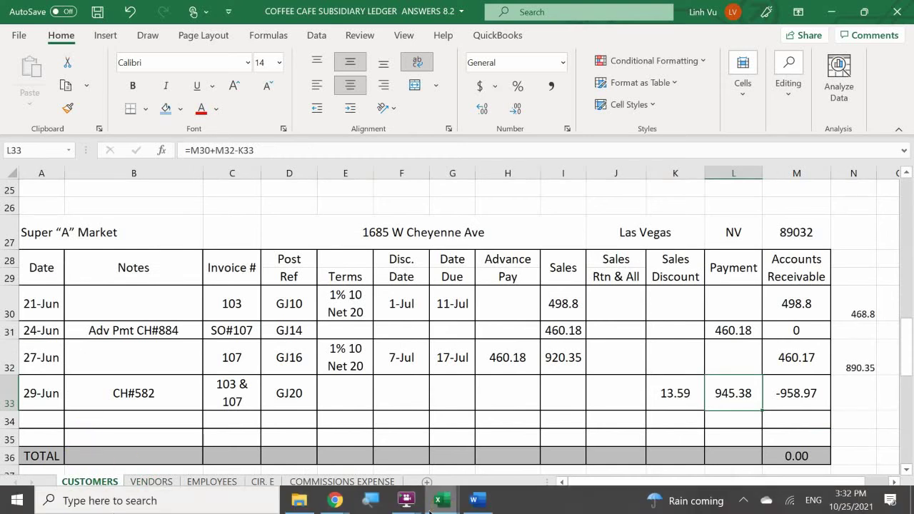
# - In the Coffee Cafe Inventory workbook's REG COFFEE sheet, enter the date 6/29 in A33 and the quantity 44 in B33
pyautogui.moveTo(442, 504)
pyautogui.click(554, 444)
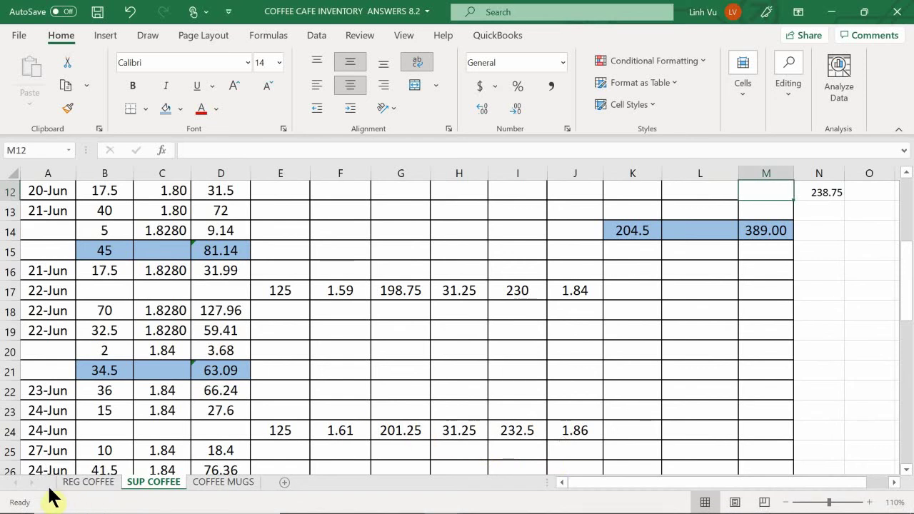
pyautogui.click(73, 486)
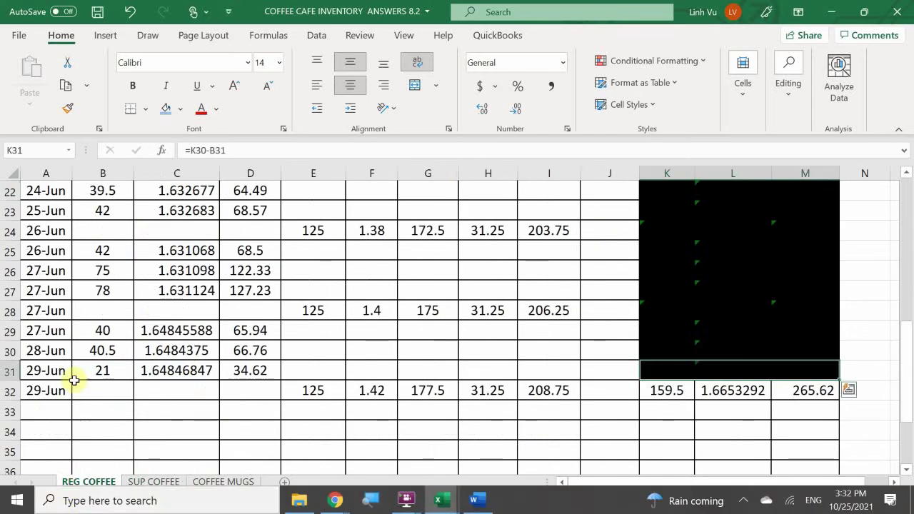
pyautogui.click(46, 410)
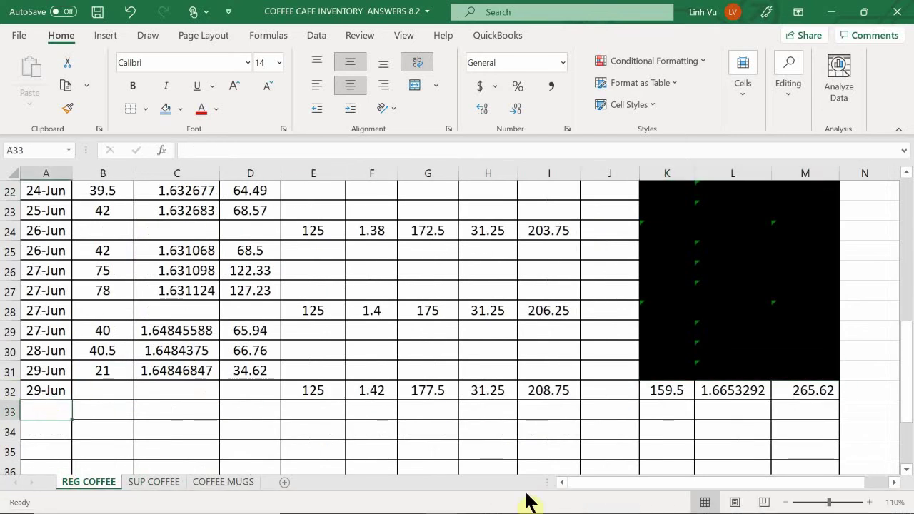
pyautogui.write('6/28')
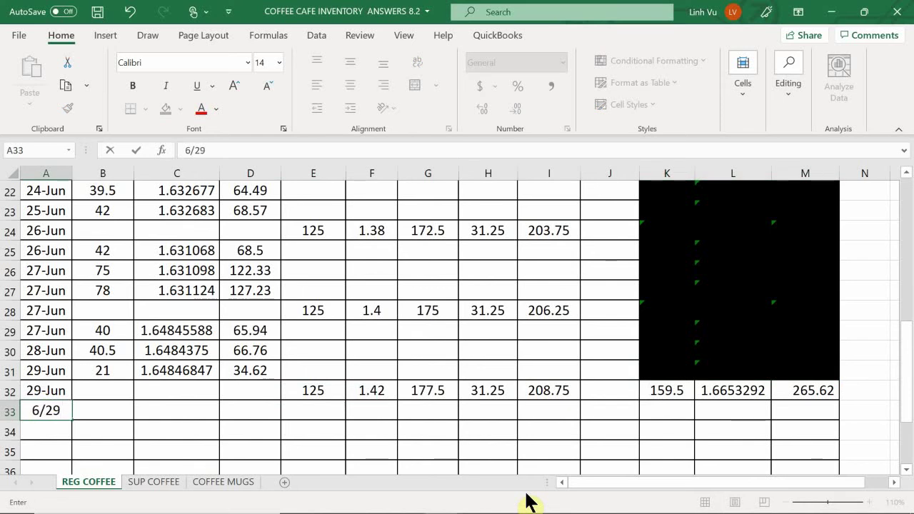
pyautogui.press('Return')
pyautogui.press('Up')
pyautogui.press('Right')
pyautogui.write('44')
pyautogui.press('Return')
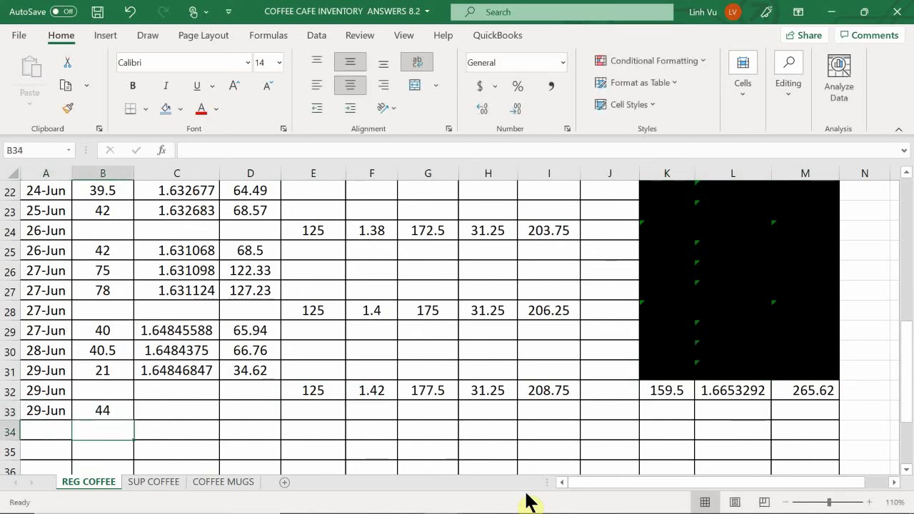
# - Set the unit cost in C33 with a formula referencing the current average cost in L32
pyautogui.press('Up')
pyautogui.press('Right')
pyautogui.write('=')
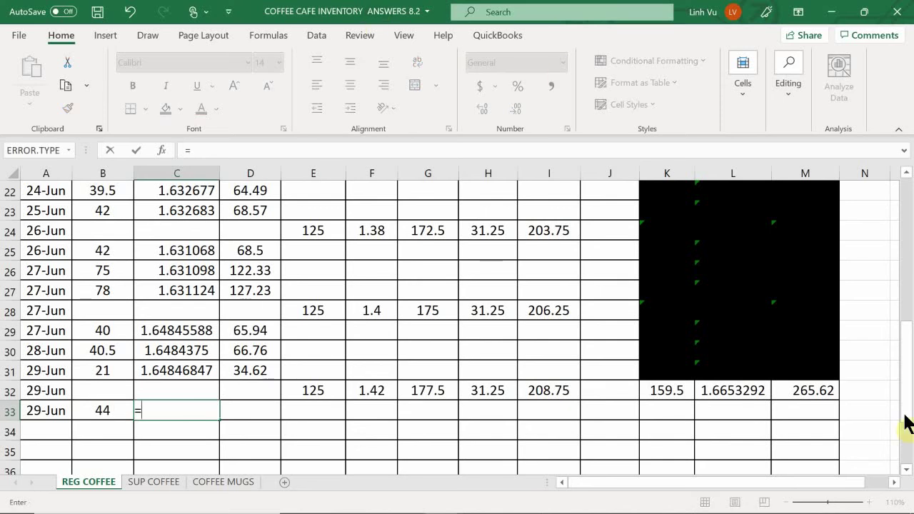
pyautogui.click(733, 401)
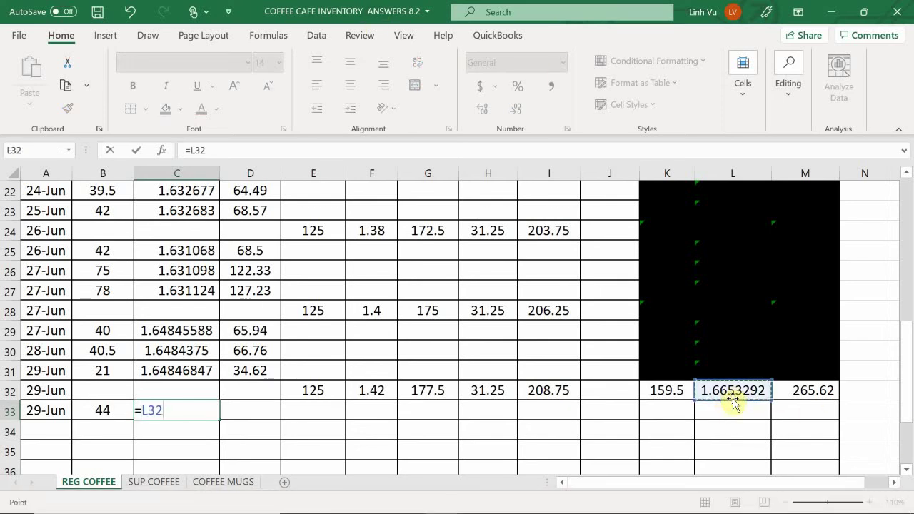
pyautogui.press('Return')
# - Calculate the cost of the regular coffee used in D33 with a ROUND formula multiplying B33 by C33 to 2 decimals
pyautogui.press('Right')
pyautogui.press('Up')
pyautogui.write('=')
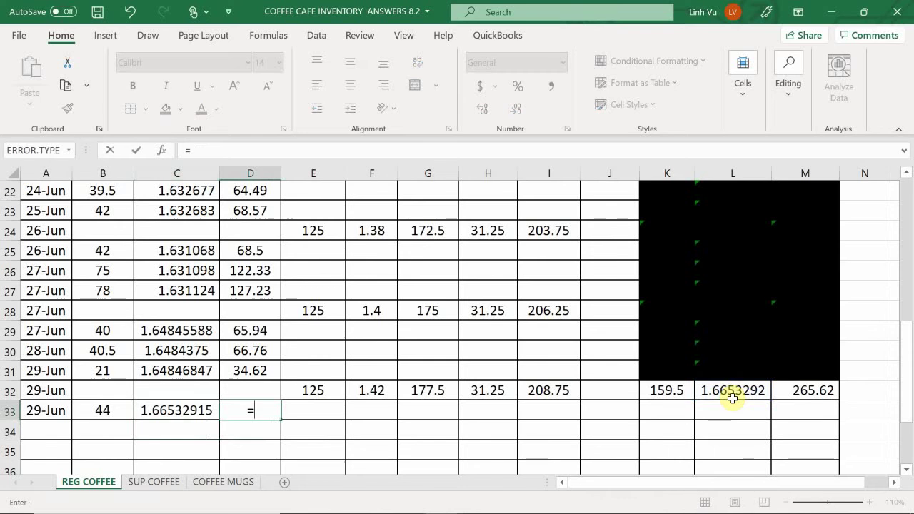
pyautogui.write('r')
pyautogui.press('BackSpace')
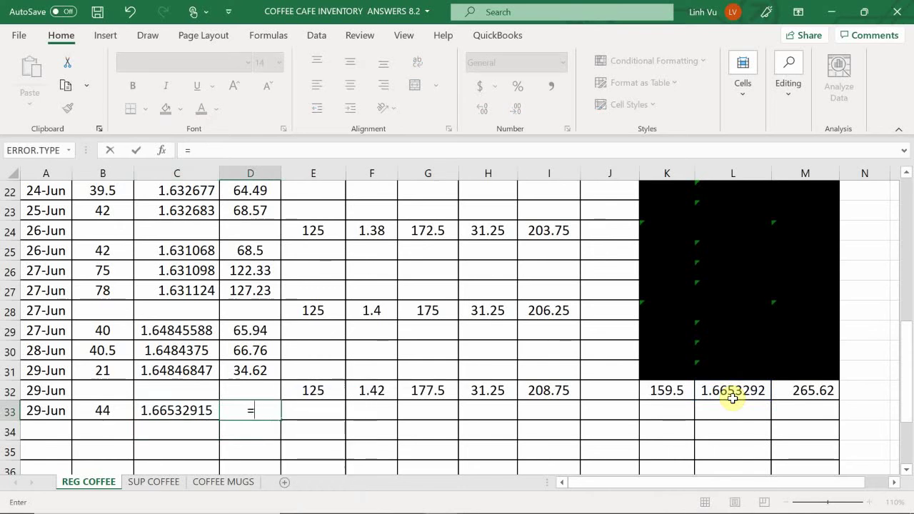
pyautogui.write('round(')
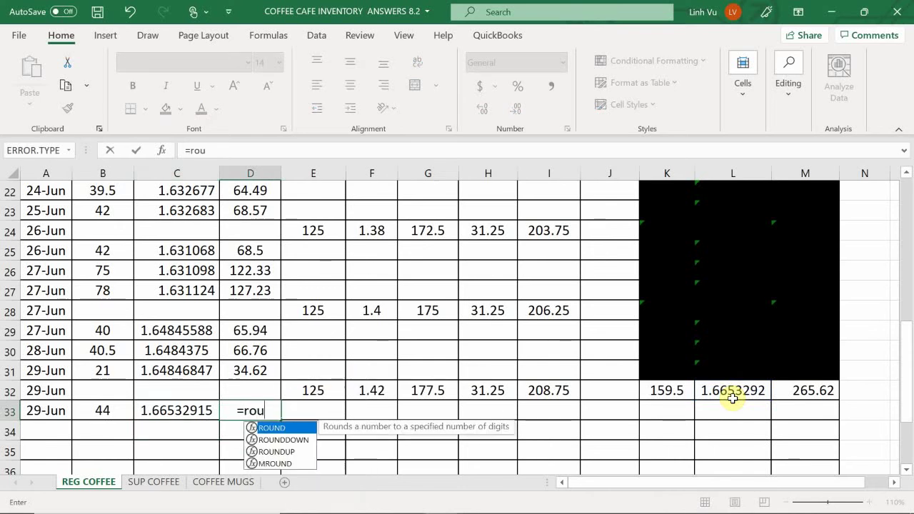
pyautogui.press('Left')
pyautogui.press('Left')
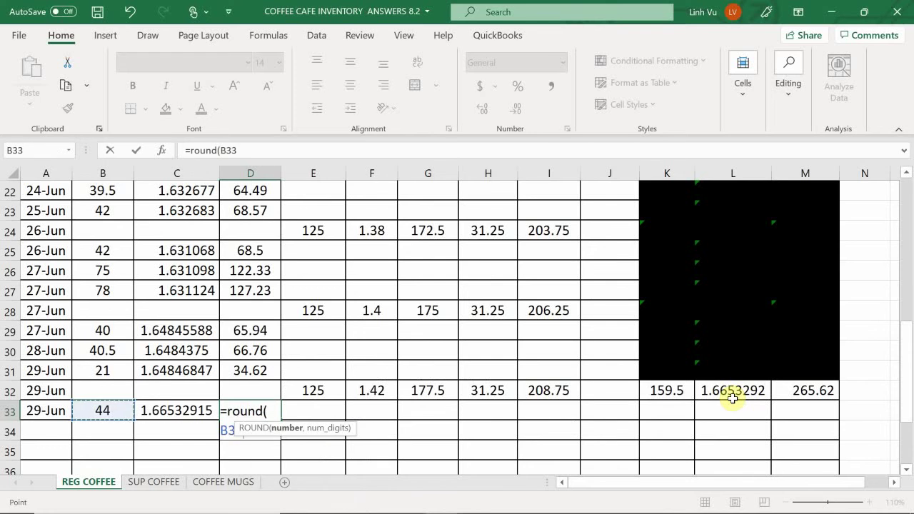
pyautogui.write('=')
pyautogui.press('Left')
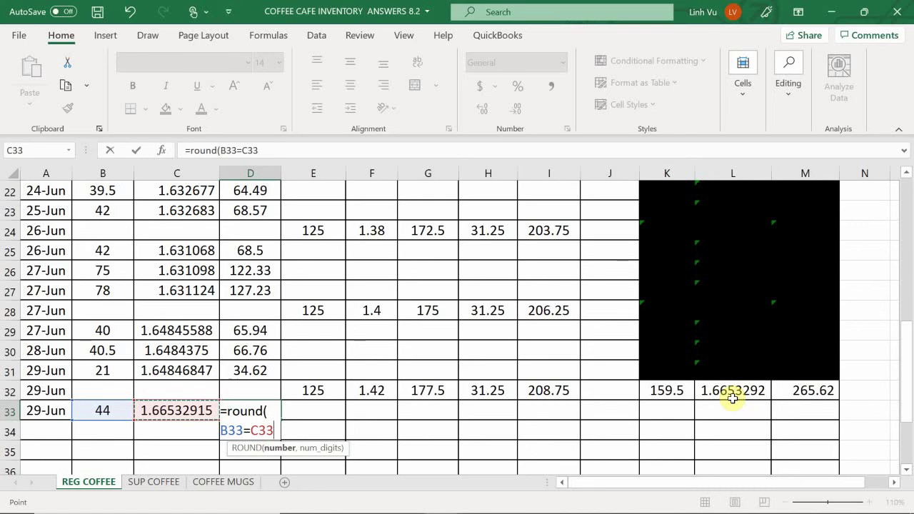
pyautogui.write('m')
pyautogui.press('BackSpace')
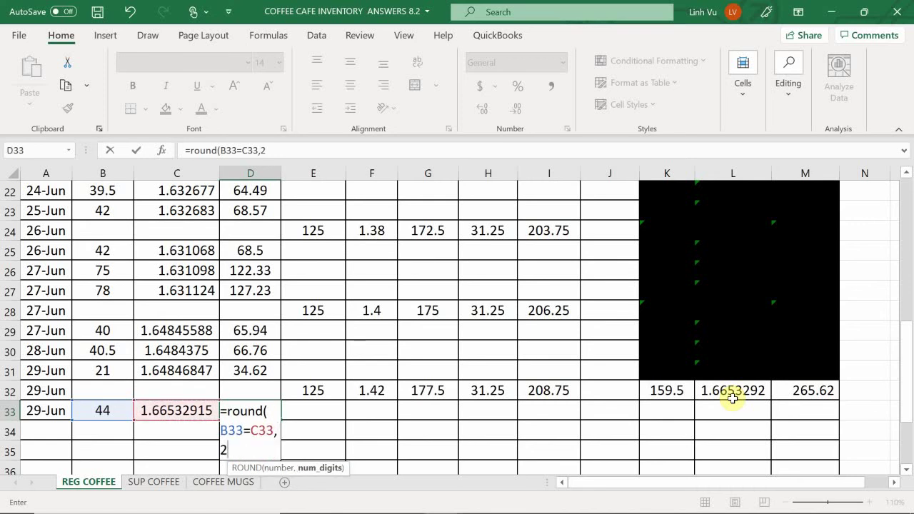
pyautogui.press('BackSpace')
pyautogui.press('BackSpace')
pyautogui.press('BackSpace')
pyautogui.press('BackSpace')
pyautogui.press('BackSpace')
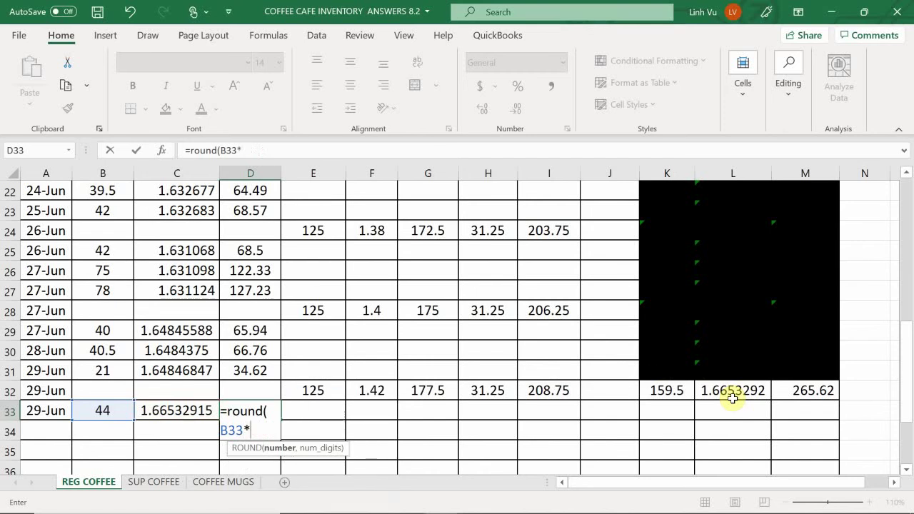
pyautogui.press('Left')
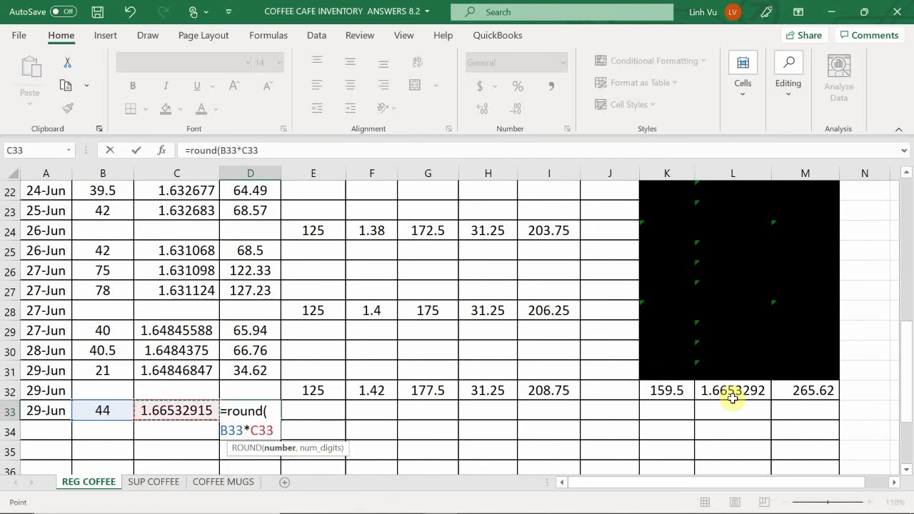
pyautogui.write(',2')
pyautogui.press('Return')
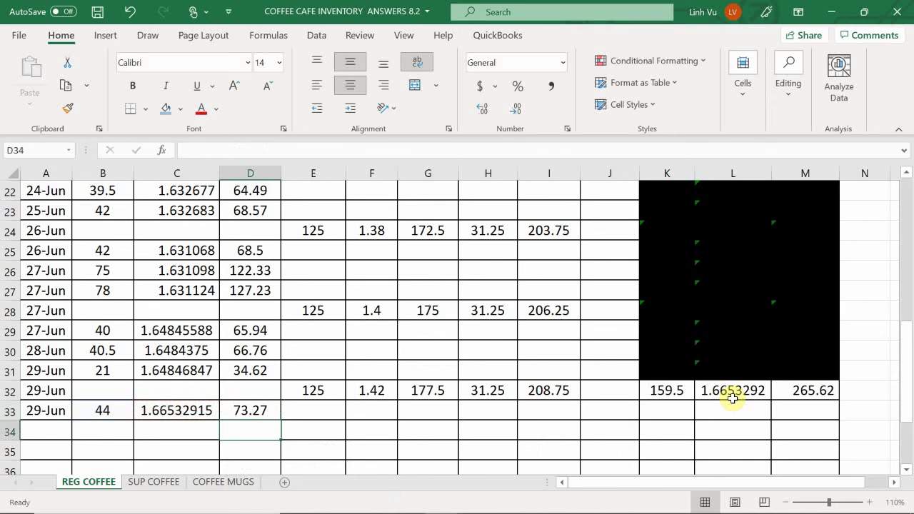
# - Calculate the remaining regular coffee quantity in K33 with a formula subtracting B33 from K32
pyautogui.click(665, 411)
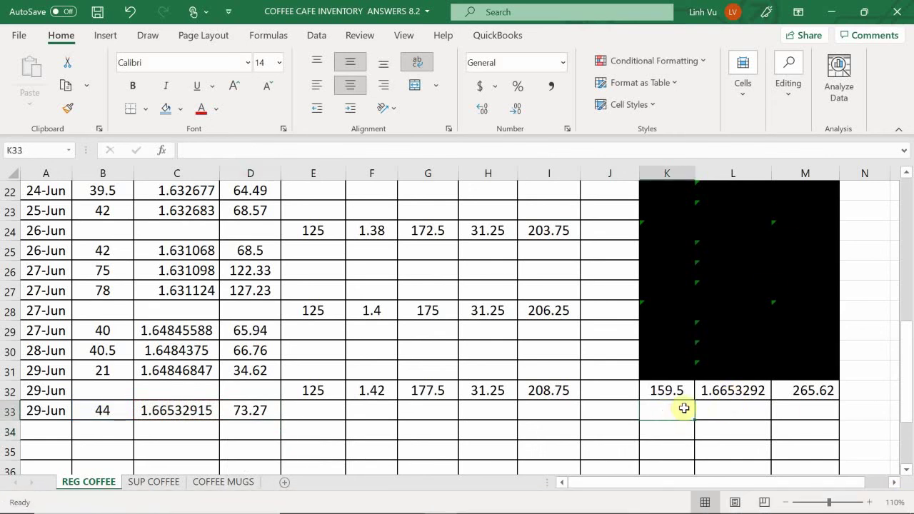
pyautogui.write('=')
pyautogui.press('Up')
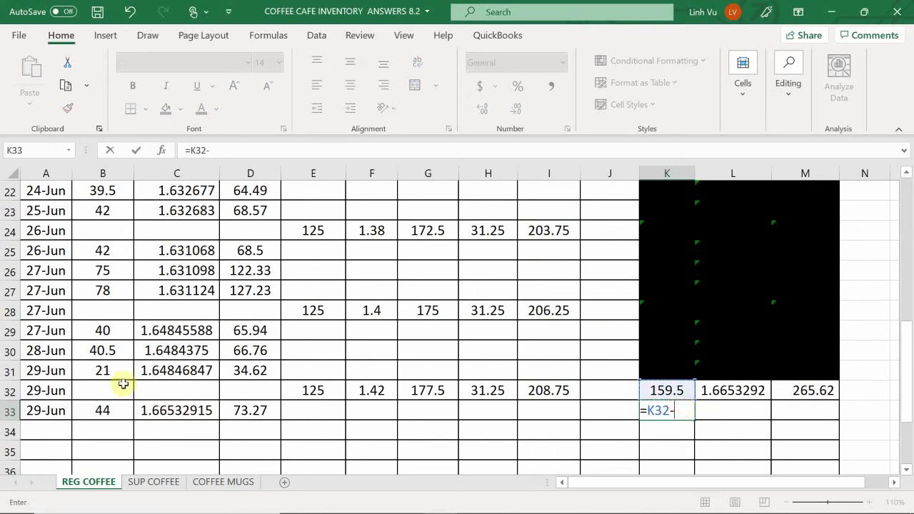
pyautogui.click(113, 414)
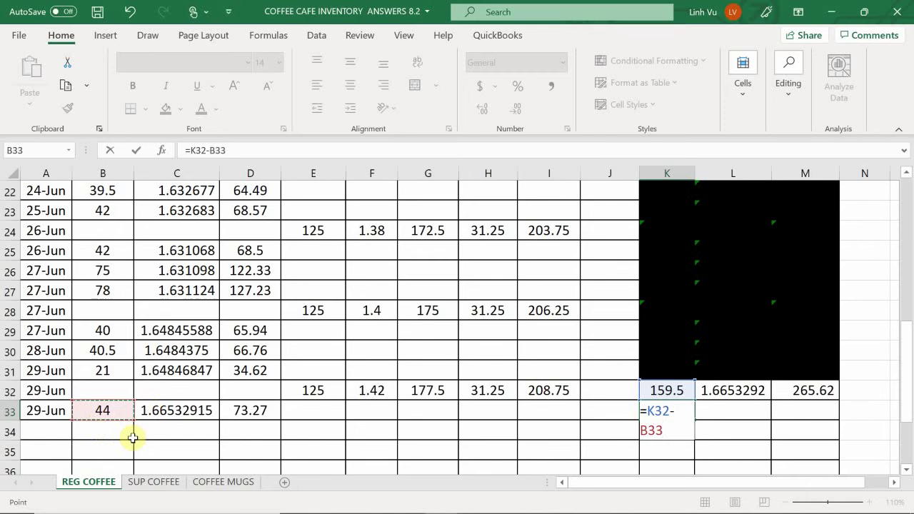
pyautogui.press('Return')
# - Calculate the remaining inventory value in M33 as M32 minus D33, and copy the average cost formula from L32 into L33
pyautogui.press('Right')
pyautogui.press('Right')
pyautogui.press('Up')
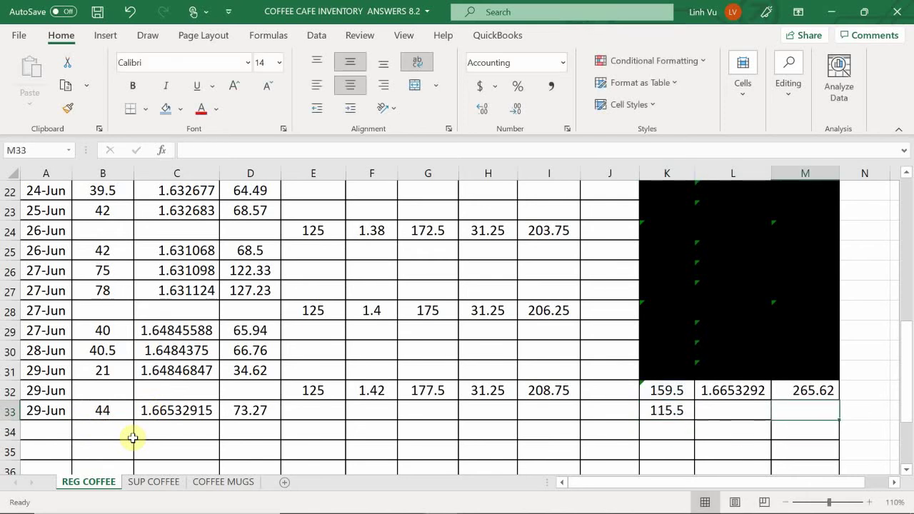
pyautogui.write('=')
pyautogui.press('Up')
pyautogui.write('-')
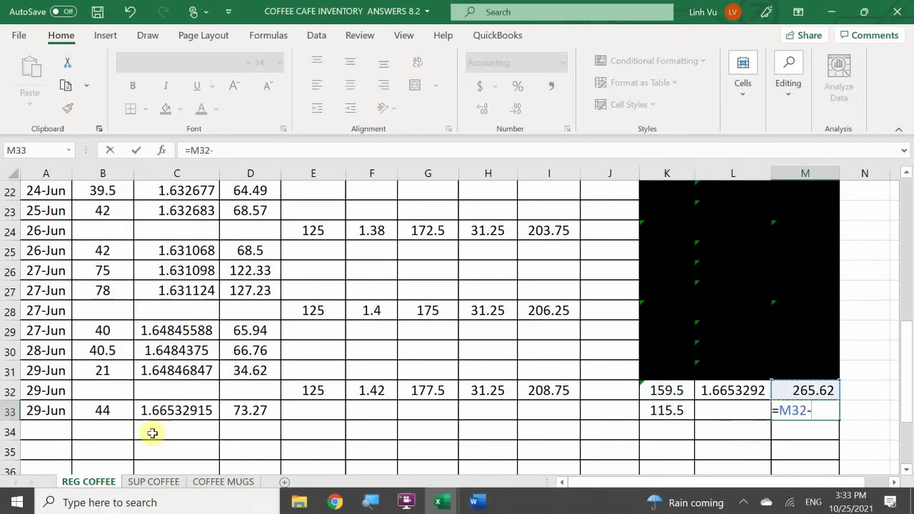
pyautogui.click(235, 411)
pyautogui.press('Return')
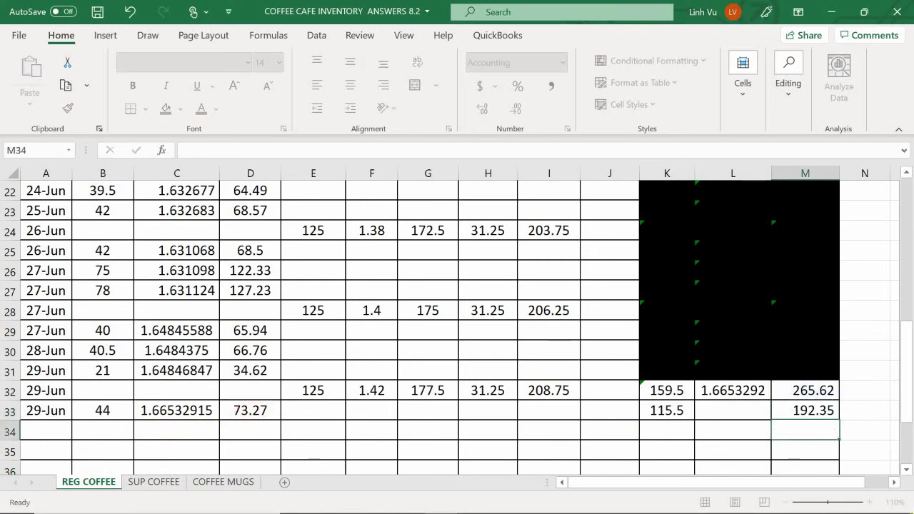
pyautogui.click(725, 390)
pyautogui.moveTo(770, 399); pyautogui.dragTo(770, 411)
# - Black out the superseded inventory balance in K32:M32 with a black fill
pyautogui.click(679, 389)
pyautogui.moveTo(692, 392); pyautogui.dragTo(800, 389)
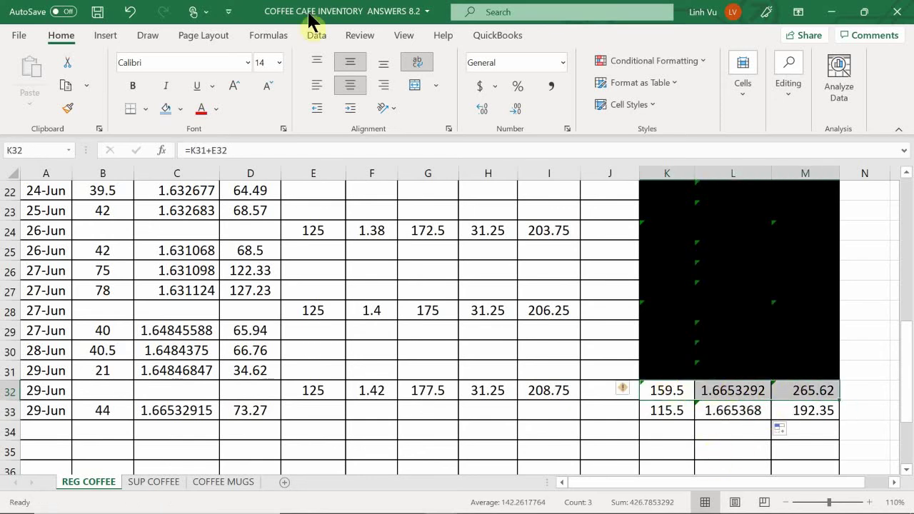
pyautogui.click(180, 109)
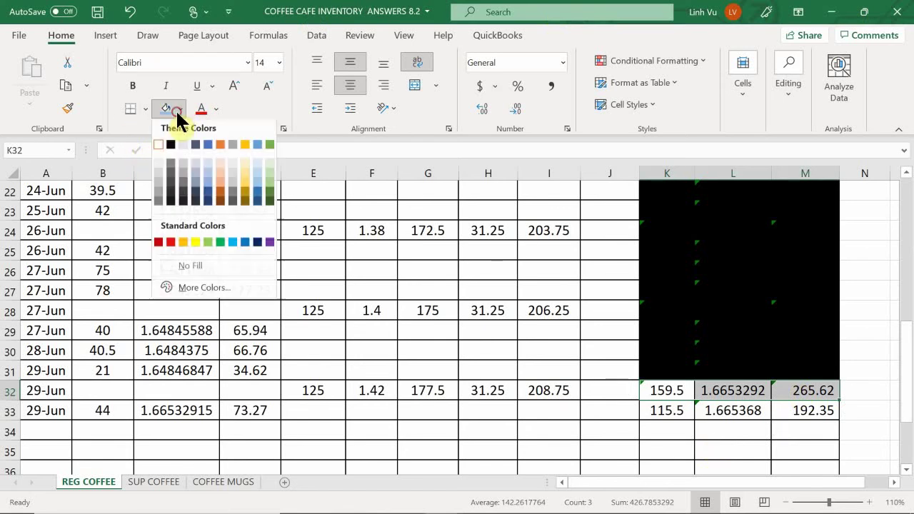
pyautogui.click(172, 148)
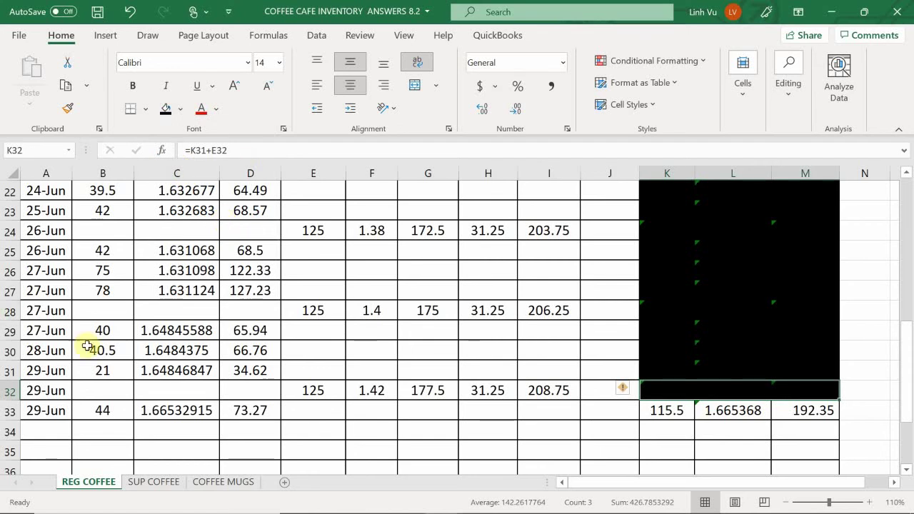
# - In the SUP COFFEE sheet, enter the date 6/29 in A43 and the quantity 45 in B43
pyautogui.click(152, 482)
pyautogui.scroll(-1, 87, 424)
pyautogui.scroll(-8, 87, 423)
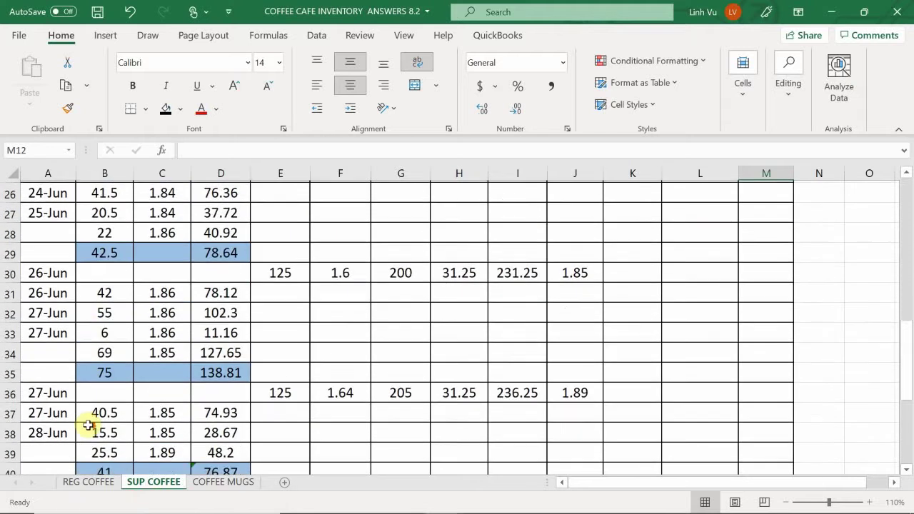
pyautogui.scroll(1, 87, 425)
pyautogui.click(73, 392)
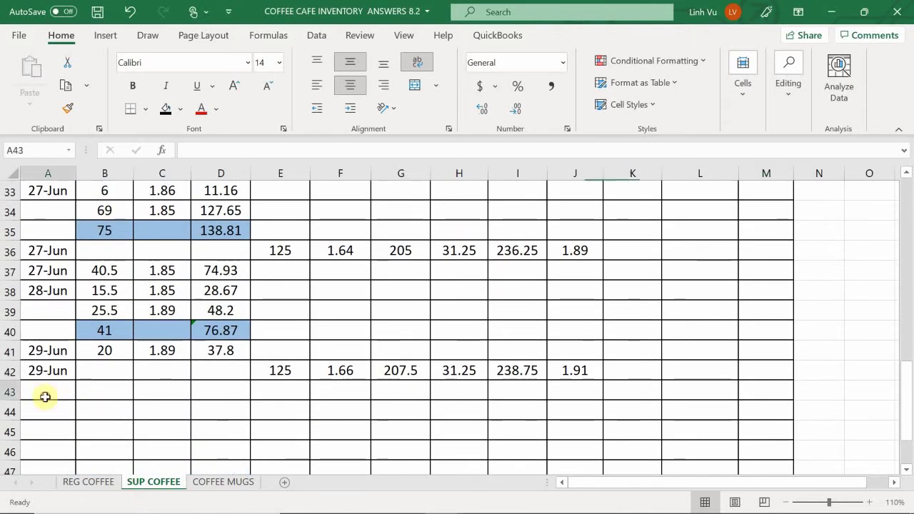
pyautogui.write('6/29')
pyautogui.press('Return')
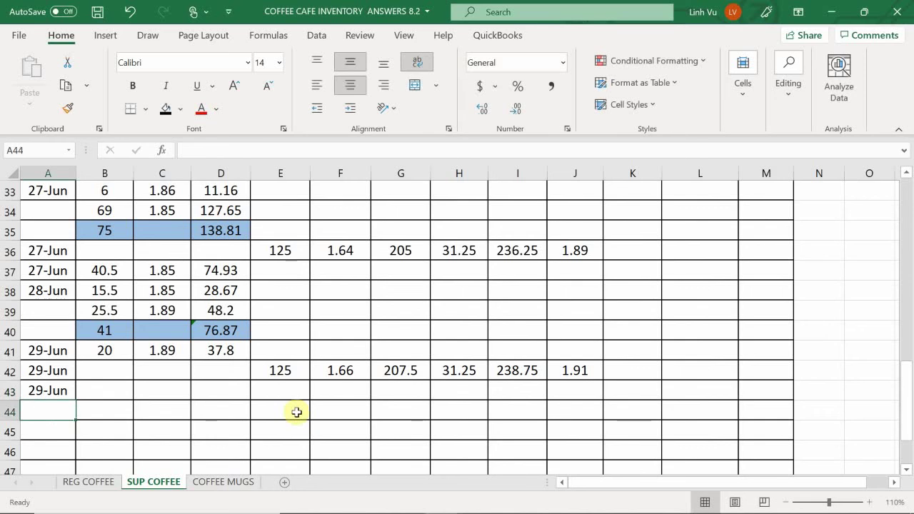
pyautogui.press('Up')
pyautogui.press('Right')
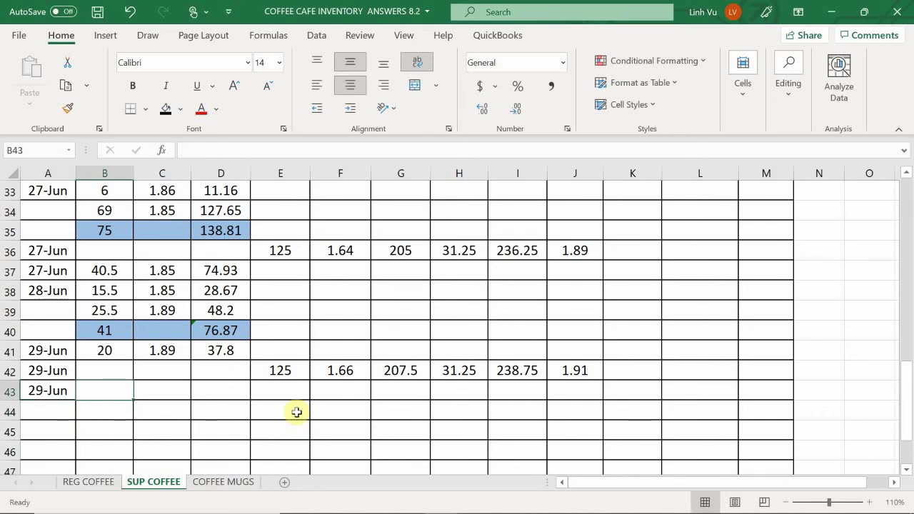
pyautogui.write('45')
pyautogui.press('Return')
# - Set the unit cost in C43 with a formula referencing the oldest available layer's cost in L10
pyautogui.press('Up')
pyautogui.press('Right')
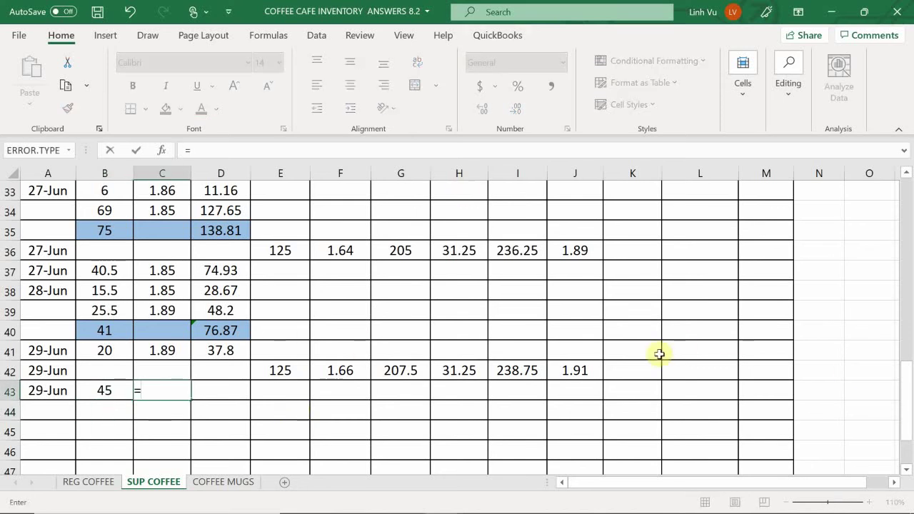
pyautogui.scroll(2, 652, 355)
pyautogui.scroll(8, 652, 355)
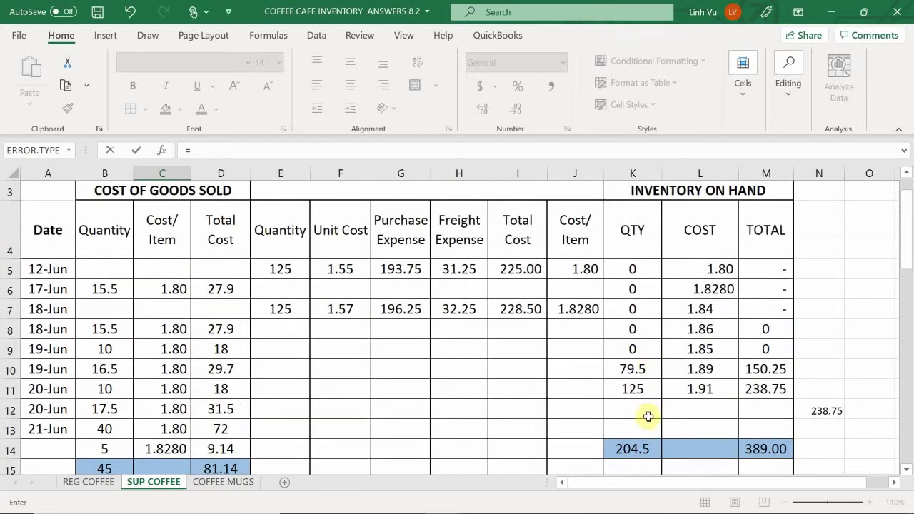
pyautogui.click(674, 369)
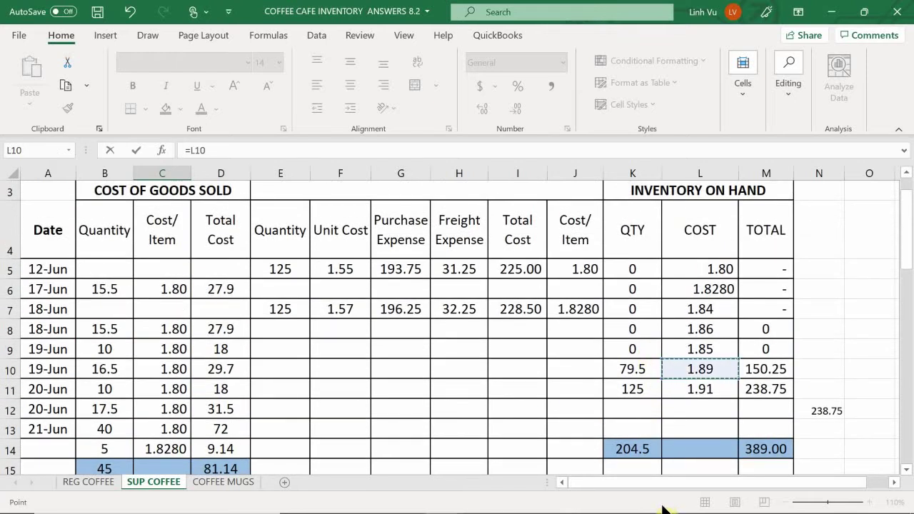
pyautogui.press('Escape')
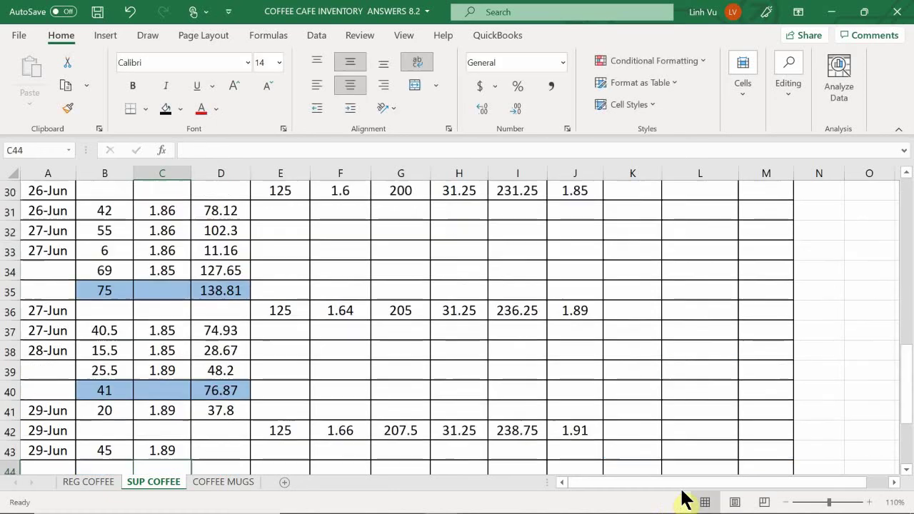
# - Calculate the cost of the supreme coffee used in D43 with a ROUND formula multiplying B43 by C43 to 2 decimals
pyautogui.press('Up')
pyautogui.press('Right')
pyautogui.write('=')
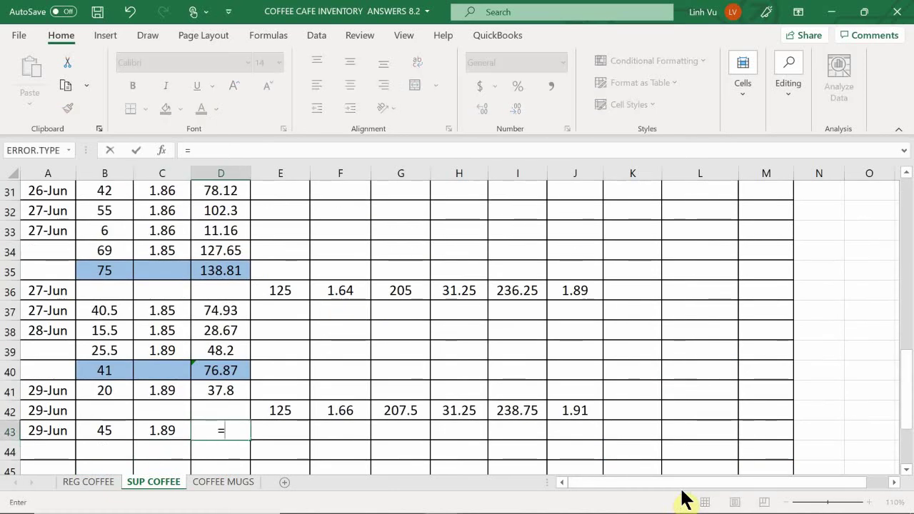
pyautogui.write('round(')
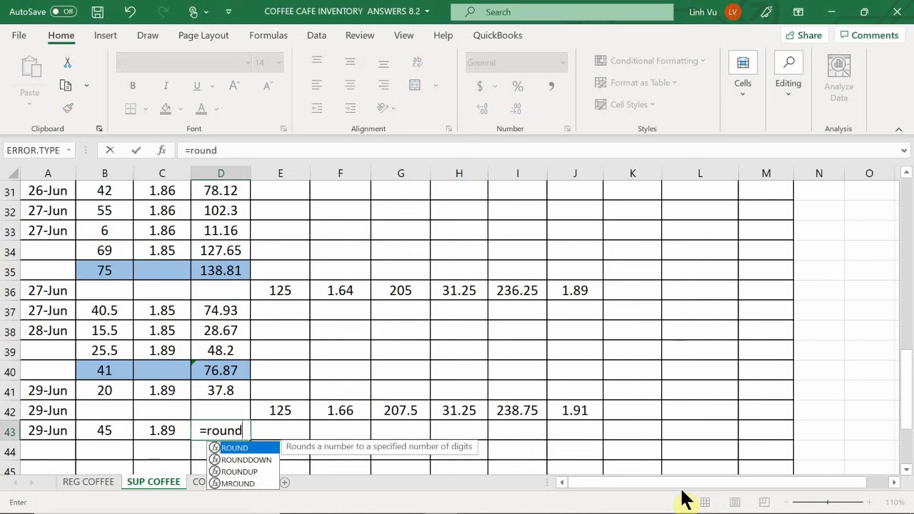
pyautogui.press('Left')
pyautogui.press('Left')
pyautogui.press('Left')
pyautogui.press('Right')
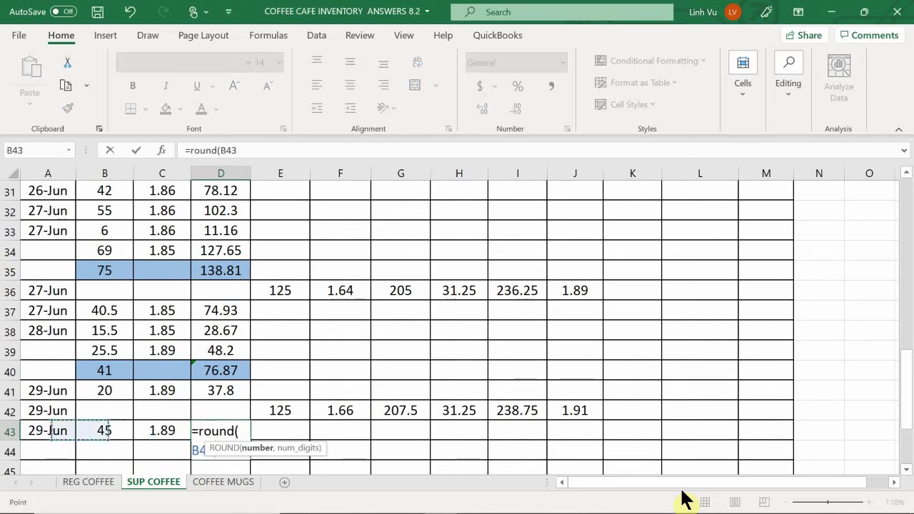
pyautogui.write('*')
pyautogui.press('Left')
pyautogui.write(',')
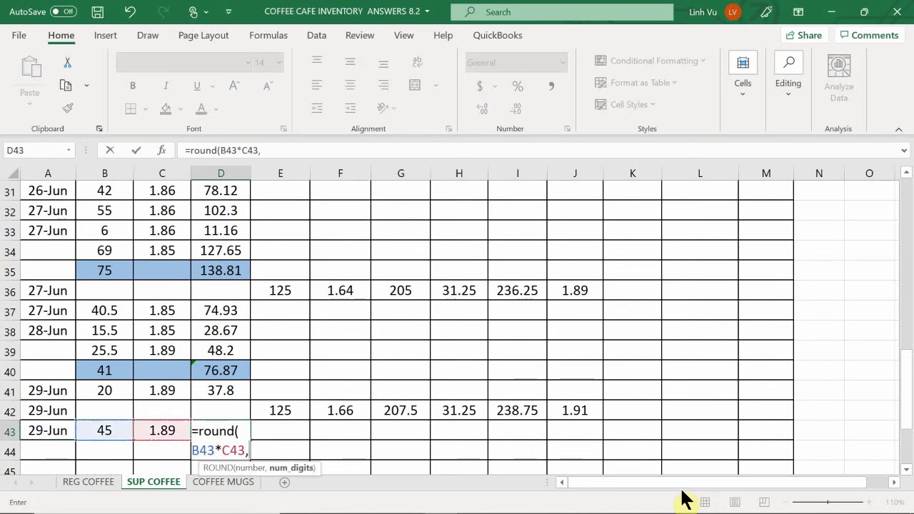
pyautogui.write('2')
pyautogui.press('Return')
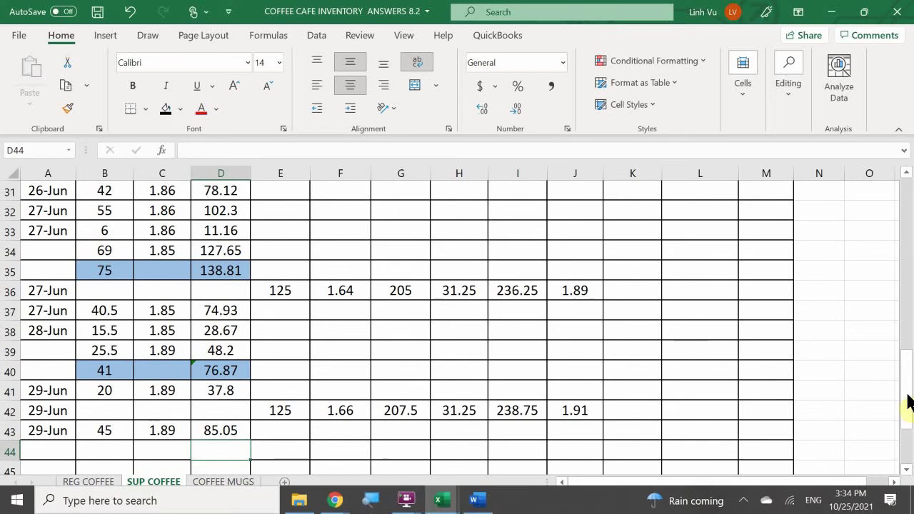
# - Update the on-hand quantity of the 1.89 cost layer in K10 with a formula subtracting the 45 used from 79.5
pyautogui.scroll(10, 602, 356)
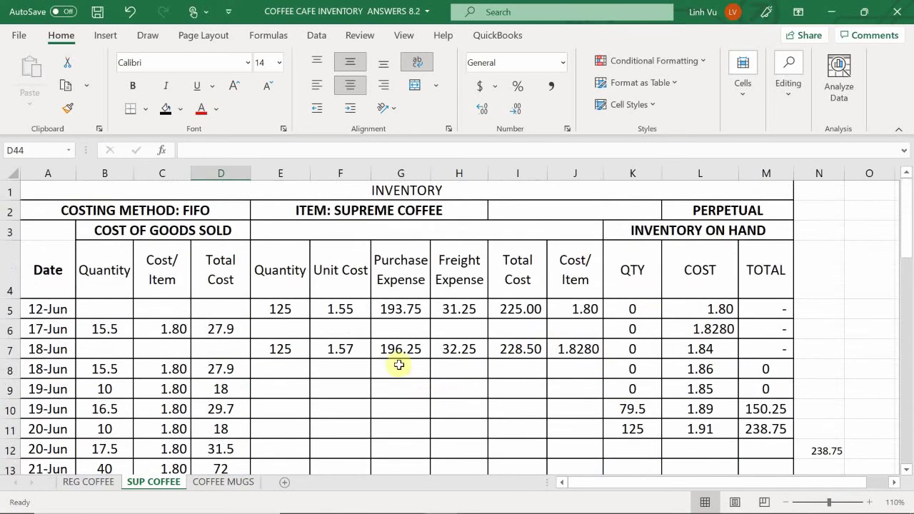
pyautogui.click(636, 402)
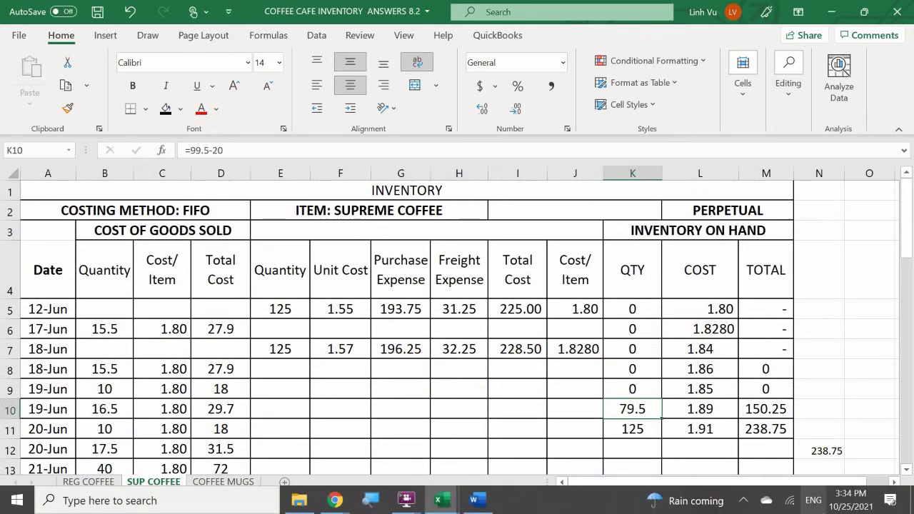
pyautogui.write('=')
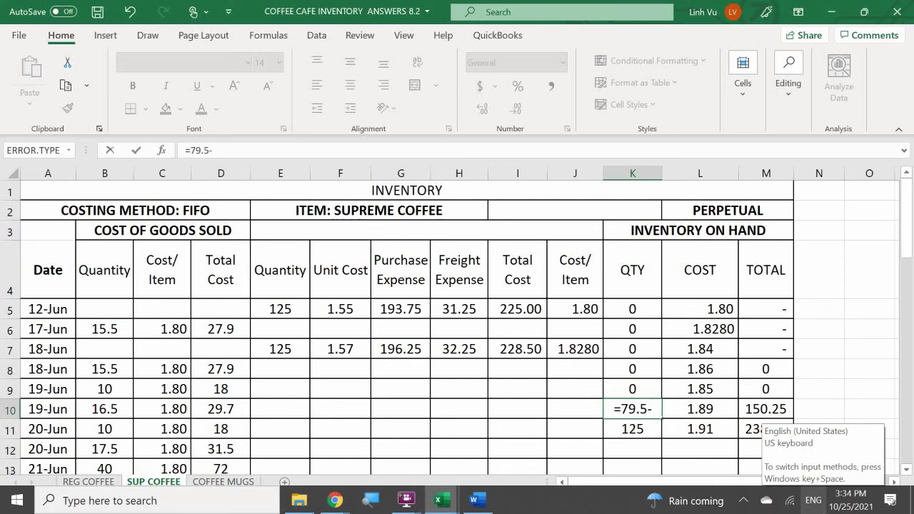
pyautogui.press('Return')
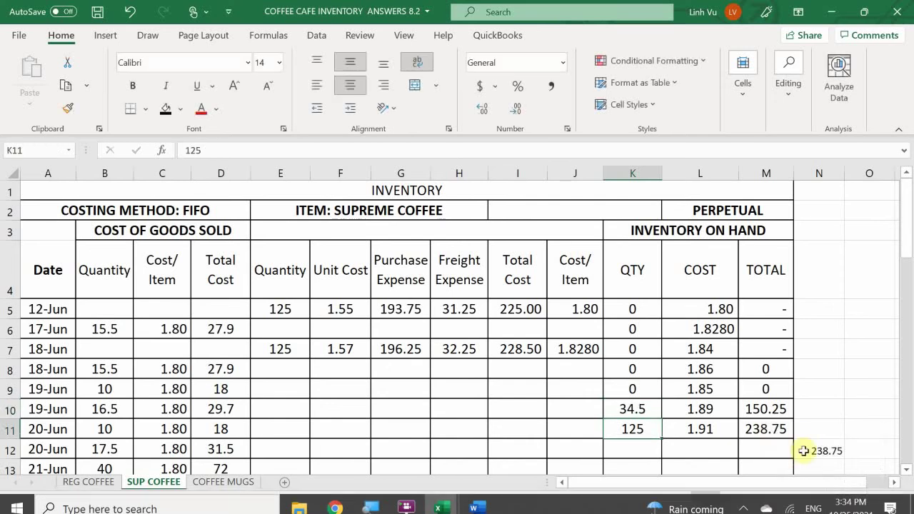
# - Update the 1.89 cost layer's total value in M10 with the formula =150.25-D43
pyautogui.click(751, 404)
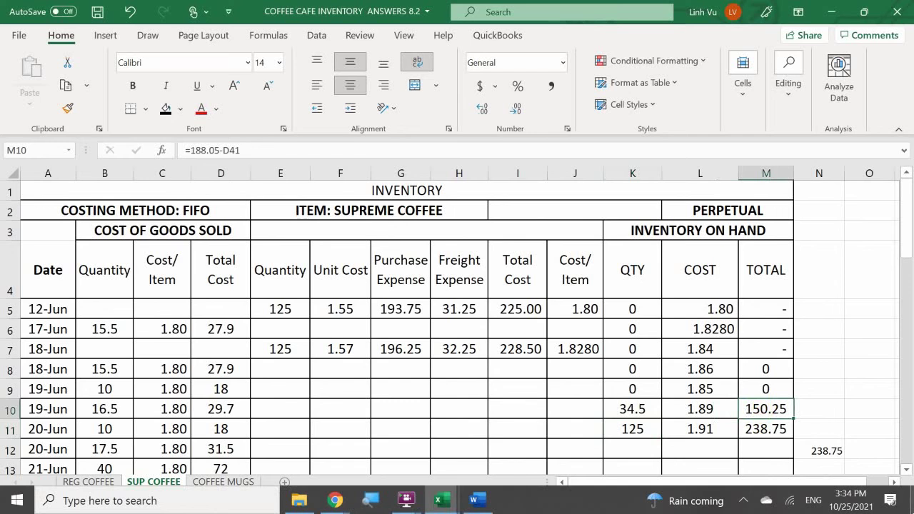
pyautogui.write('=150.25-')
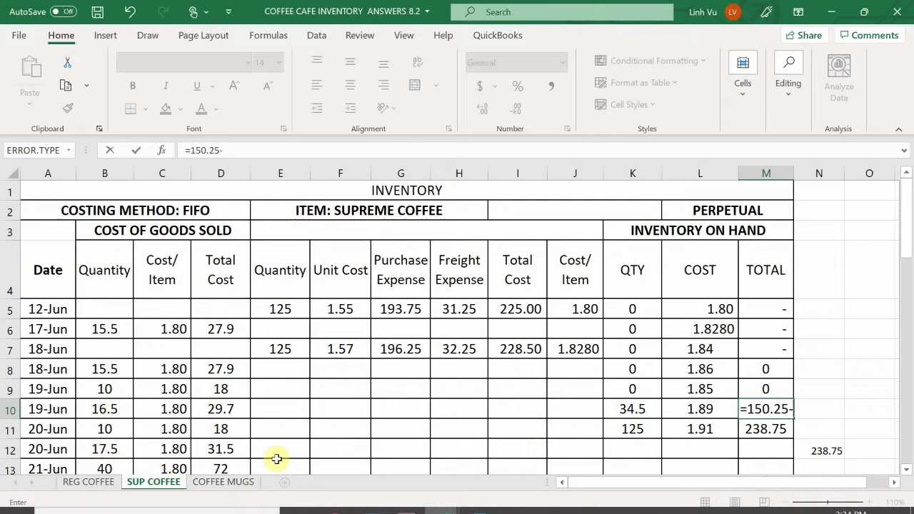
pyautogui.scroll(-7, 198, 412)
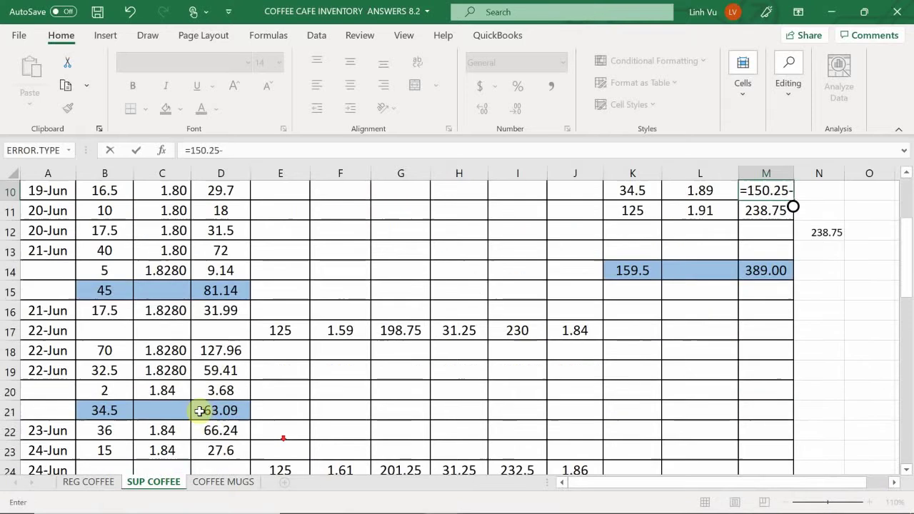
pyautogui.scroll(-4, 198, 421)
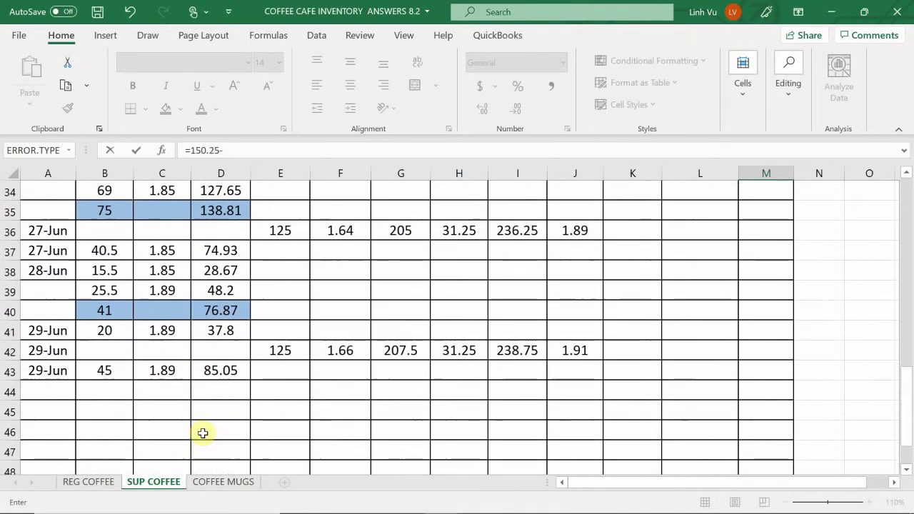
pyautogui.scroll(1, 204, 430)
pyautogui.click(215, 429)
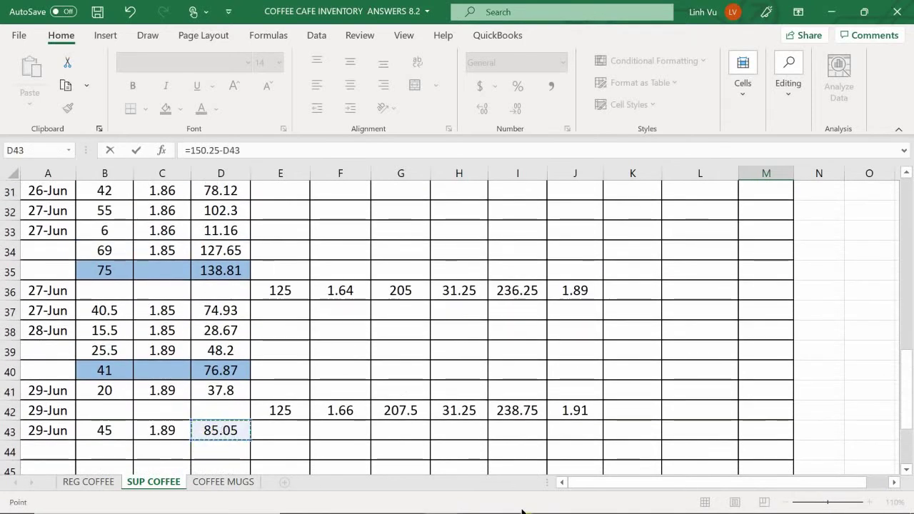
pyautogui.press('Return')
pyautogui.scroll(3, 555, 377)
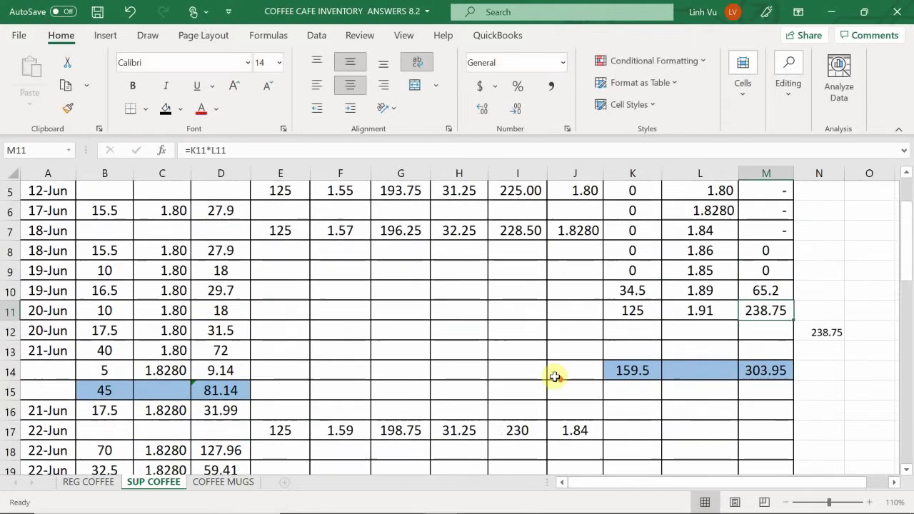
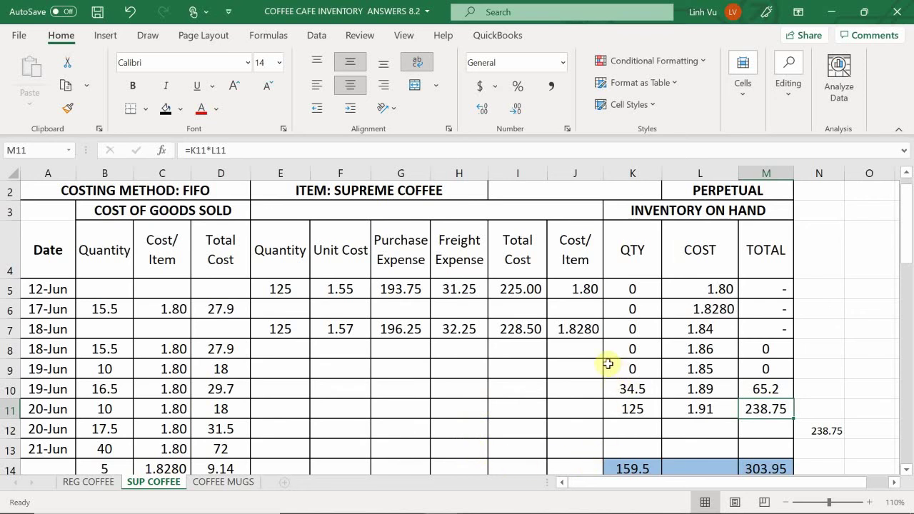
pyautogui.scroll(-1, 294, 400)
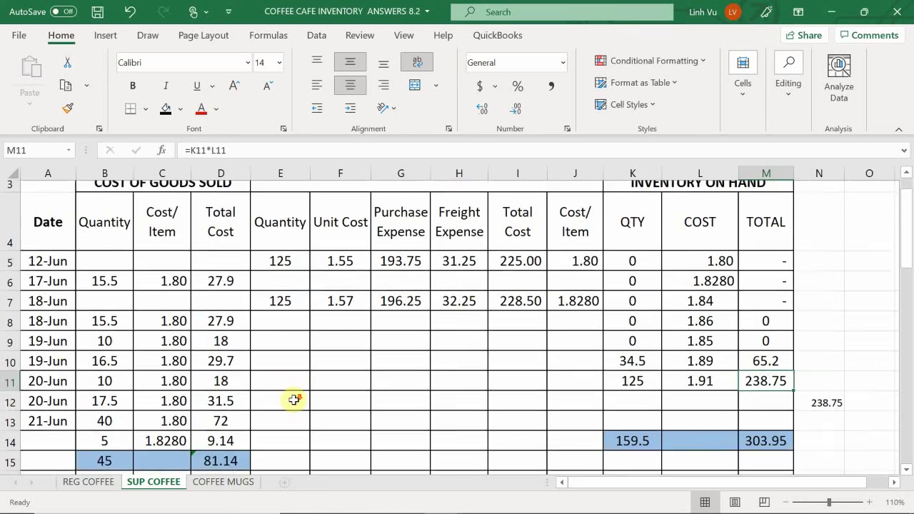
pyautogui.scroll(-1, 294, 400)
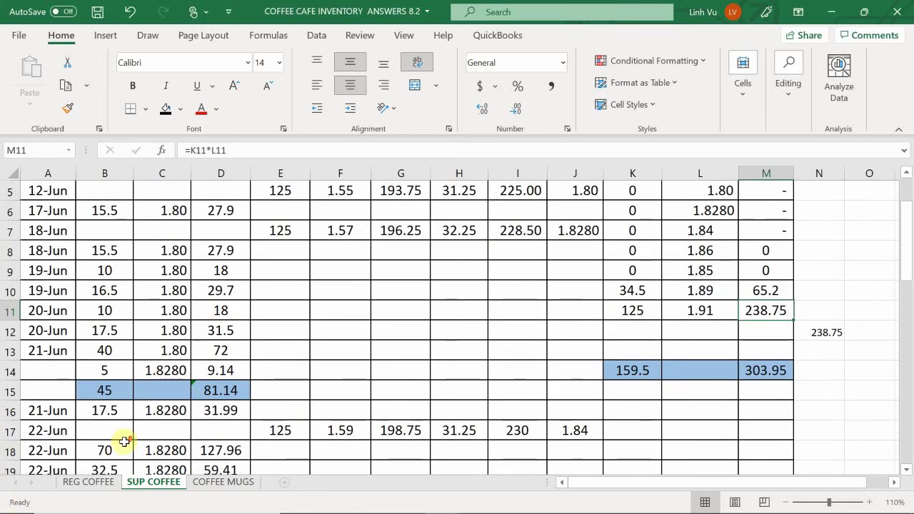
# - Take the June 29 regular coffee cost from the REG COFFEE sheet and enter 73.27 as the COGS - Regular Coffee debit in the general journal's D856
pyautogui.scroll(-7, 122, 441)
pyautogui.scroll(-4, 124, 442)
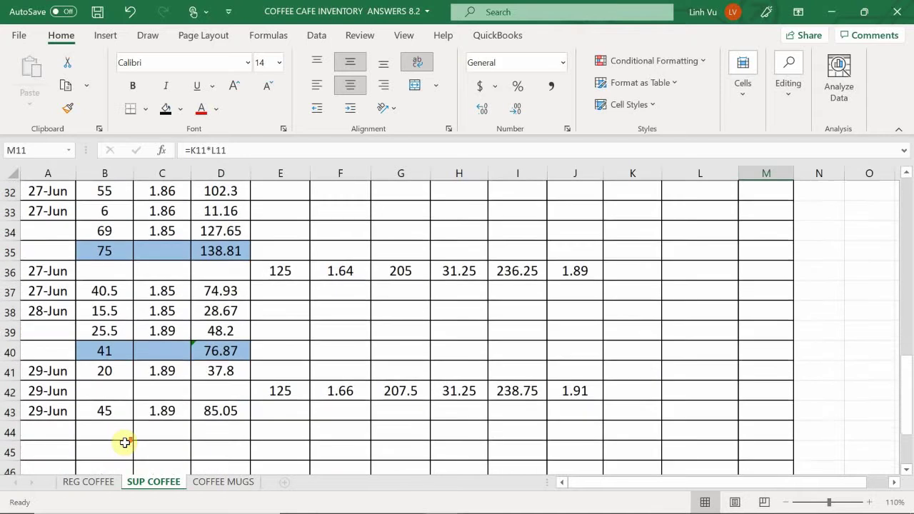
pyautogui.scroll(2, 125, 442)
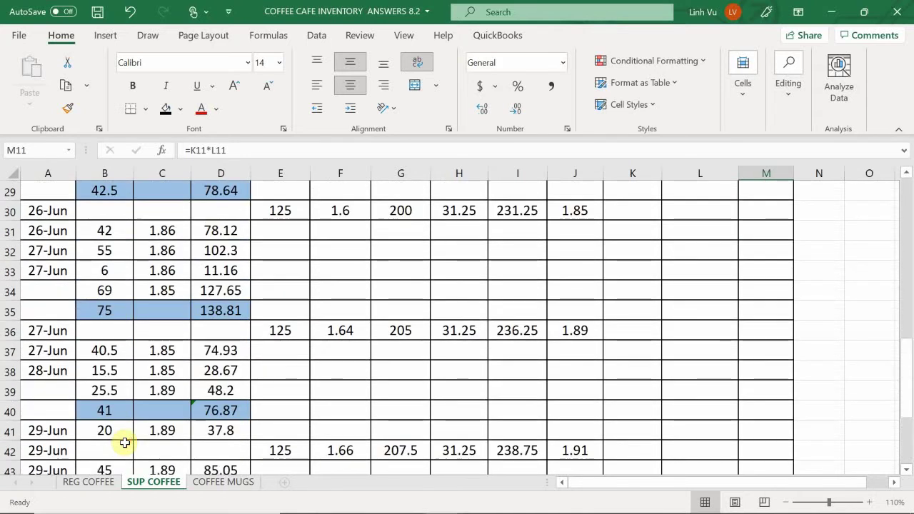
pyautogui.scroll(-1, 125, 442)
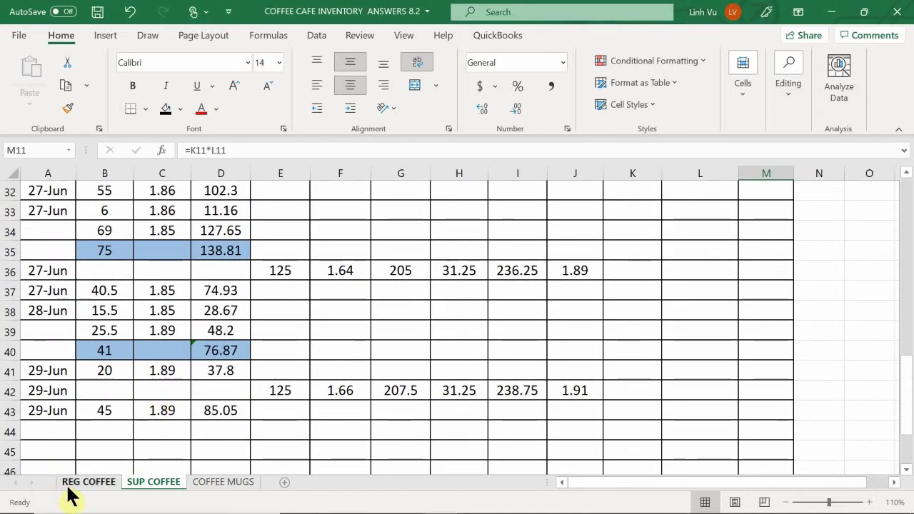
pyautogui.click(73, 487)
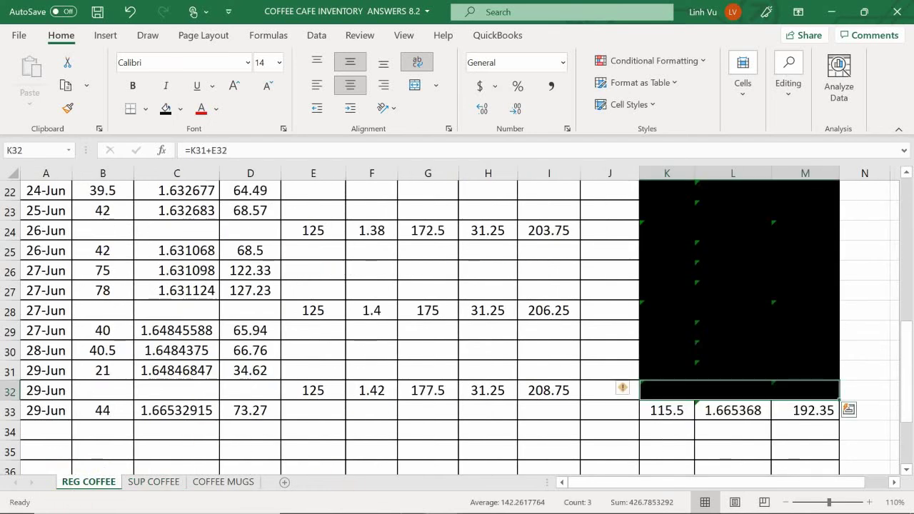
pyautogui.moveTo(461, 511)
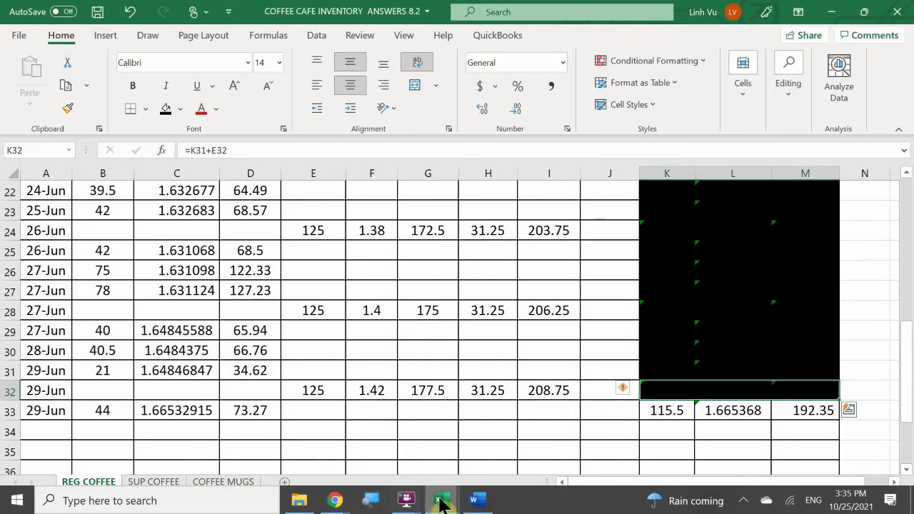
pyautogui.moveTo(440, 498)
pyautogui.click(193, 449)
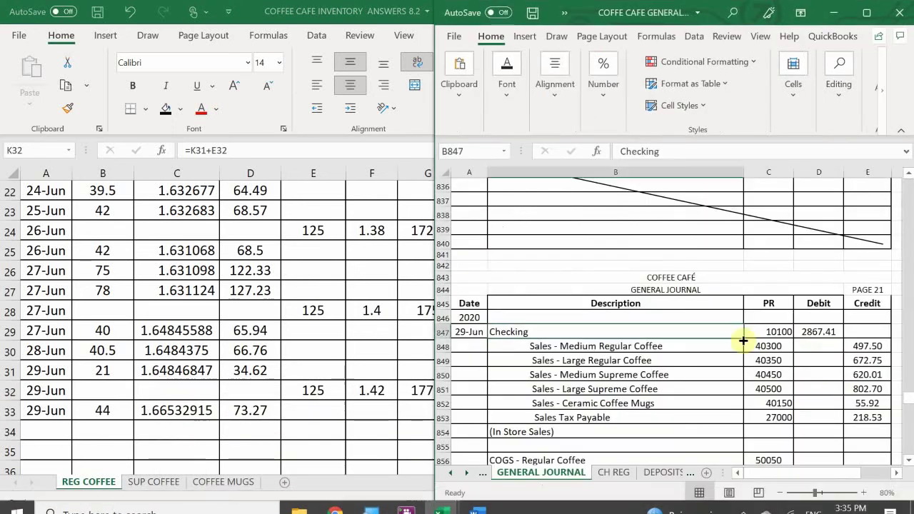
pyautogui.scroll(-3, 840, 378)
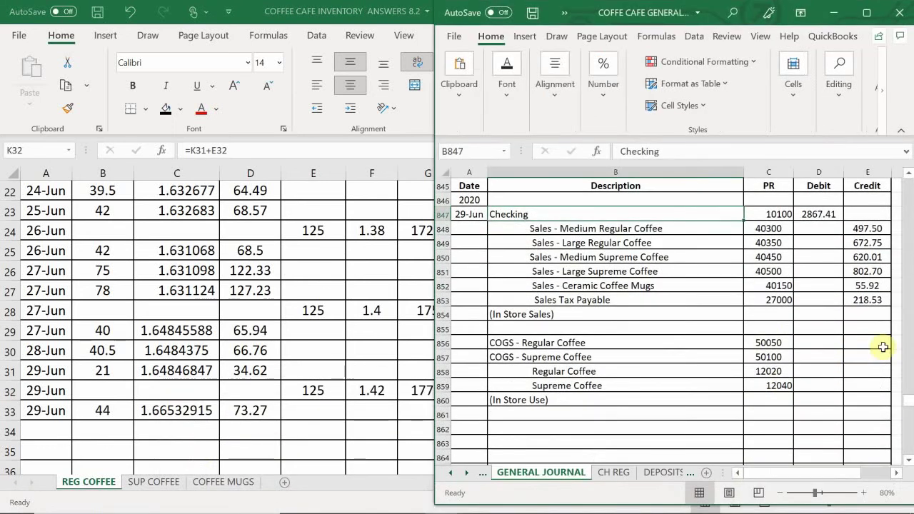
pyautogui.click(813, 343)
pyautogui.write('7')
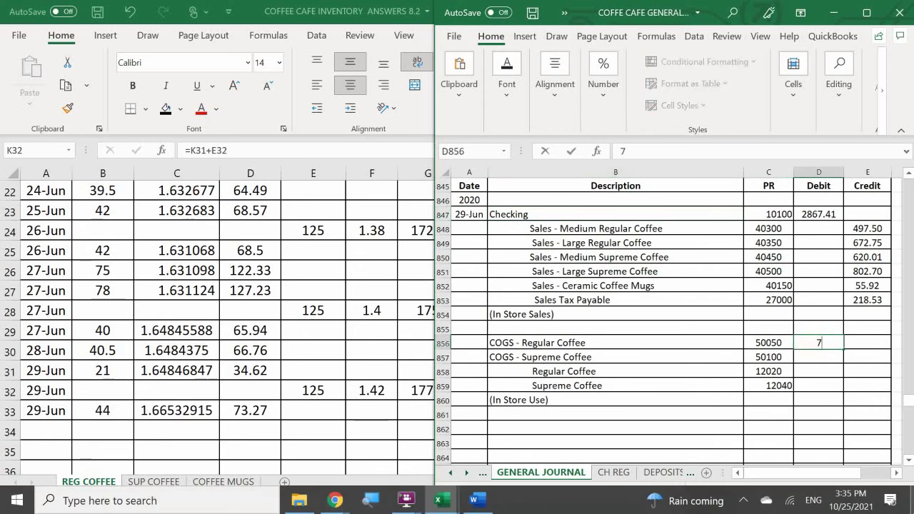
pyautogui.write('3.27')
pyautogui.press('Return')
pyautogui.press('Return')
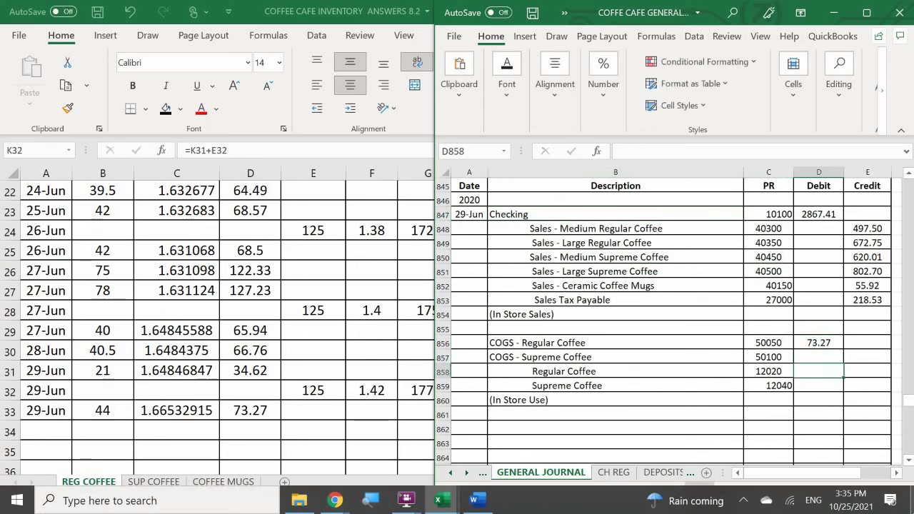
# - Credit Regular Coffee in E858 with a formula referencing the COGS debit in D856
pyautogui.press('Right')
pyautogui.write('=')
pyautogui.press('Up')
pyautogui.press('Up')
pyautogui.press('Left')
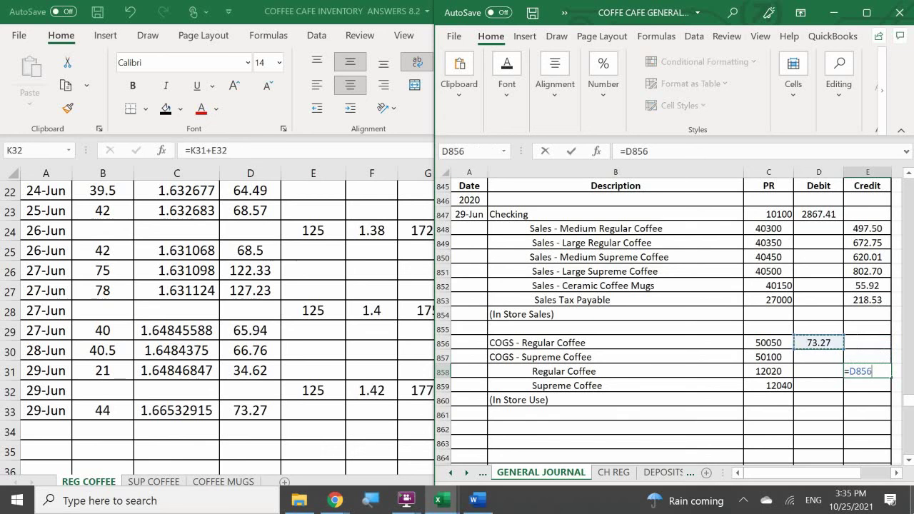
pyautogui.press('Return')
# - Enter 85.05 as the COGS - Supreme Coffee debit in D857
pyautogui.press('Left')
pyautogui.press('Up')
pyautogui.press('Up')
pyautogui.write('8')
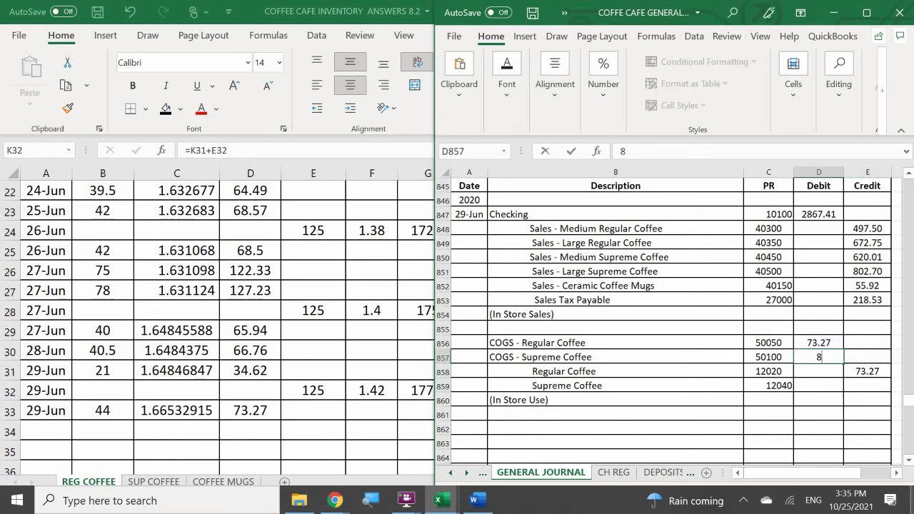
pyautogui.press('Down')
pyautogui.press('Down')
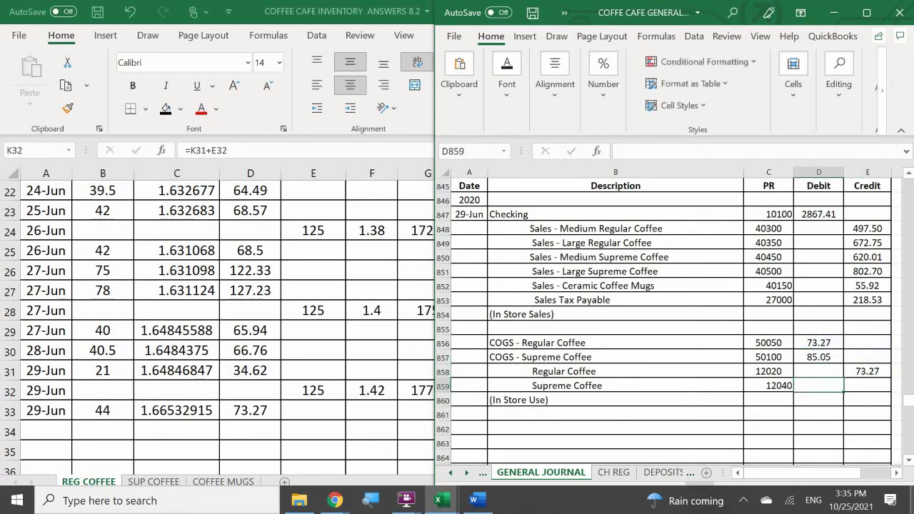
# - Credit Supreme Coffee in E859 with a formula referencing the COGS debit in D857
pyautogui.press('Right')
pyautogui.write('=')
pyautogui.press('Up')
pyautogui.press('Up')
pyautogui.press('Left')
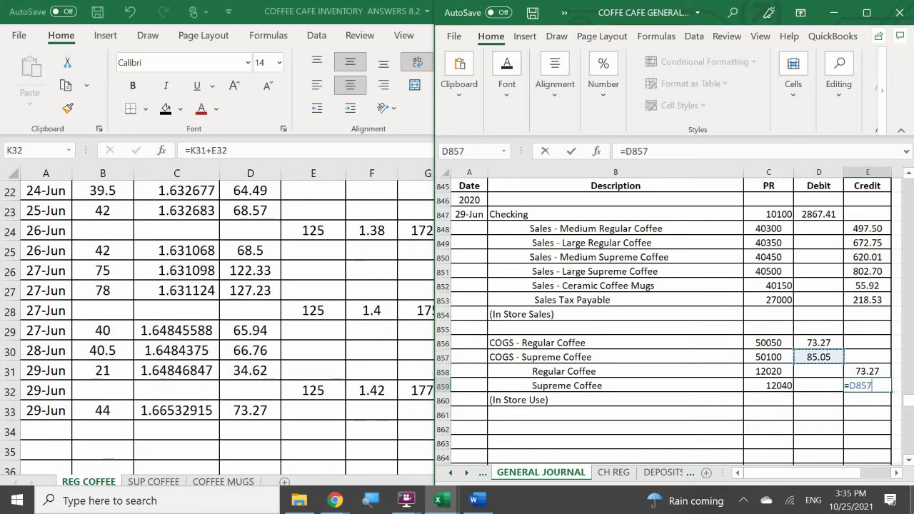
pyautogui.press('Return')
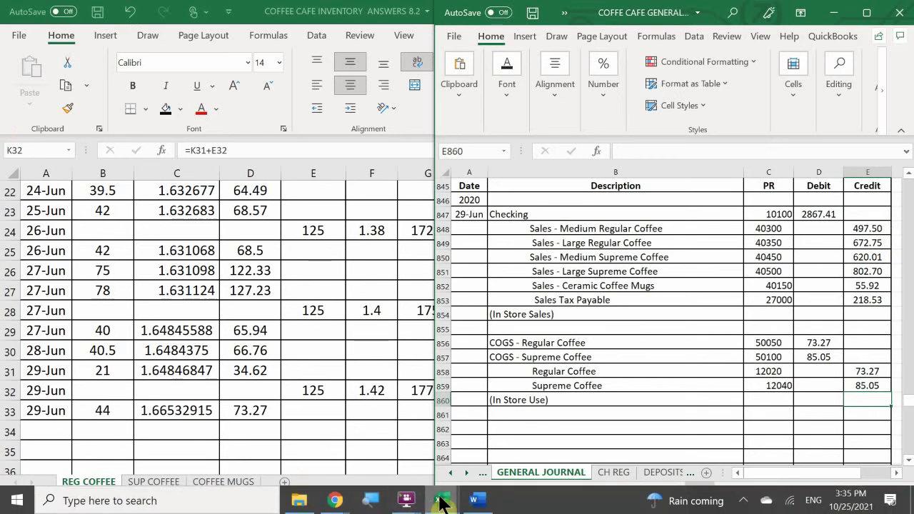
# - Switch to the ledger workbook's COGS sheet and enter the date 6/29 in A36, the first empty row of the COGS – Regular Coffee account
pyautogui.moveTo(441, 500)
pyautogui.click(297, 439)
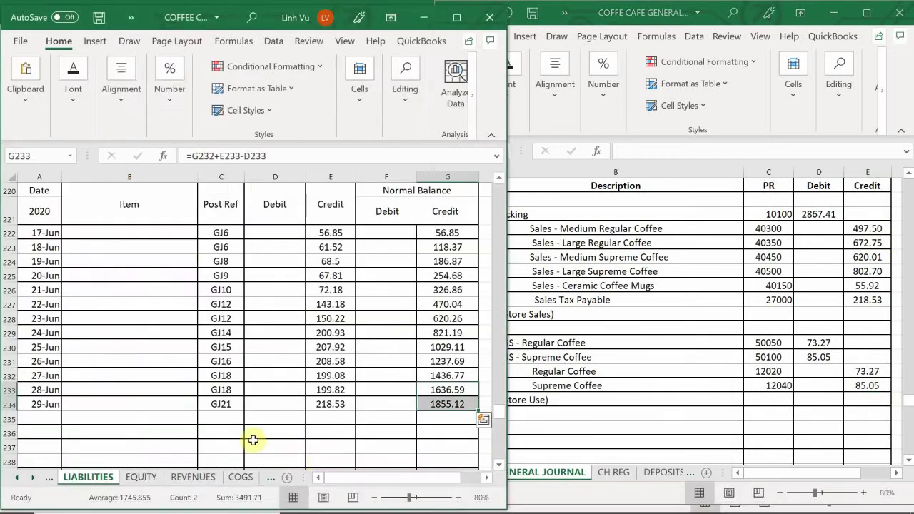
pyautogui.click(241, 477)
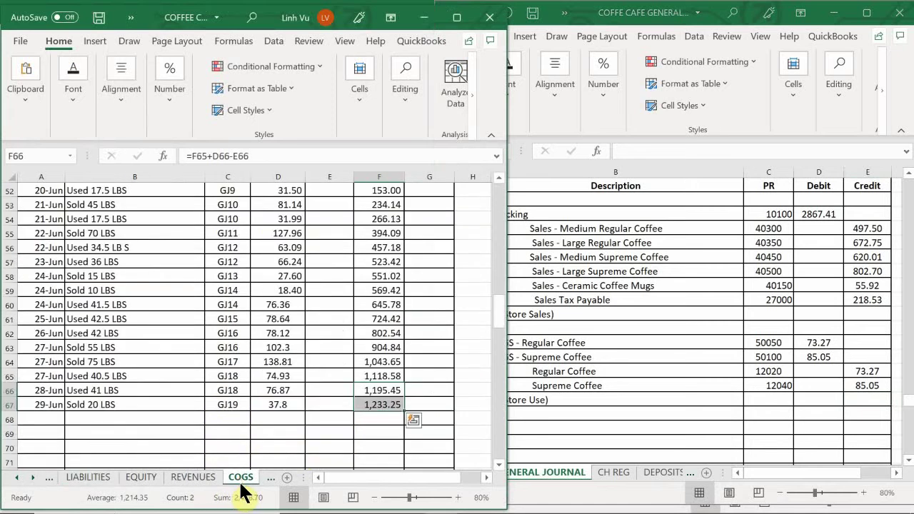
pyautogui.click(212, 422)
pyautogui.scroll(20, 184, 398)
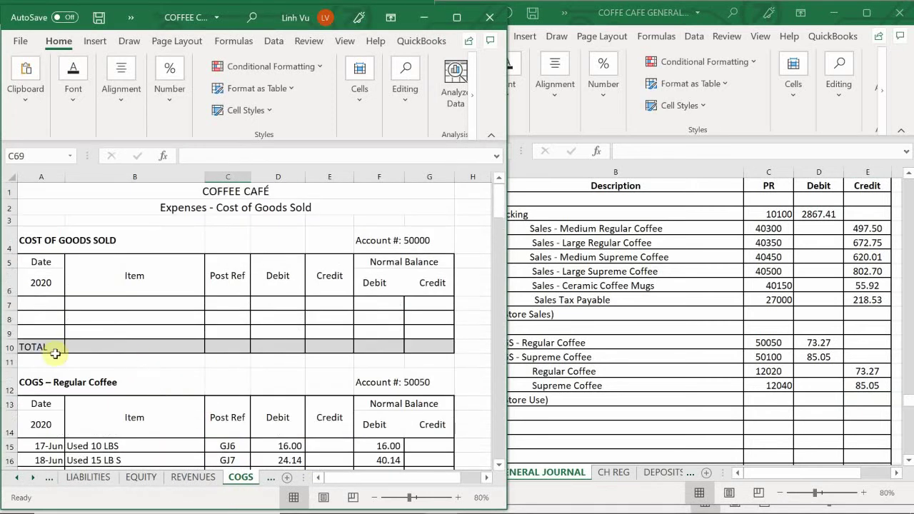
pyautogui.scroll(-7, 74, 386)
pyautogui.scroll(-2, 75, 414)
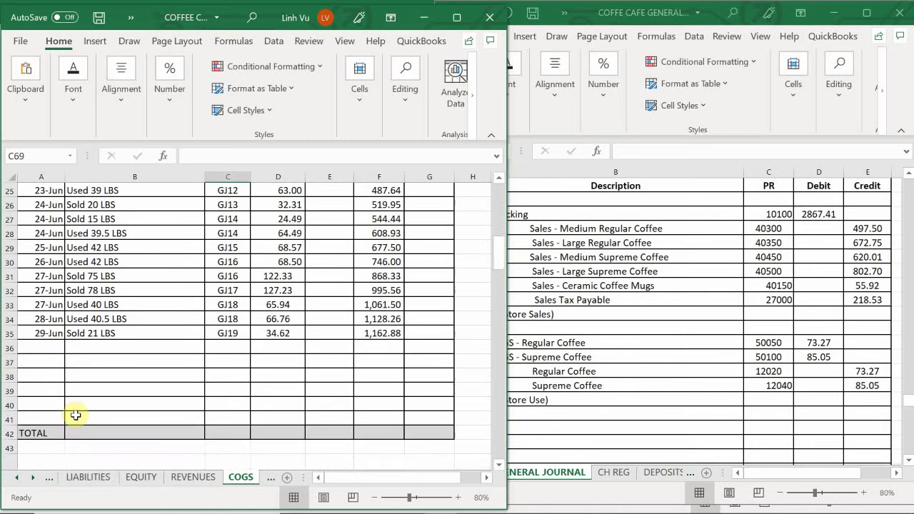
pyautogui.scroll(1, 75, 415)
pyautogui.click(56, 393)
pyautogui.write('6/')
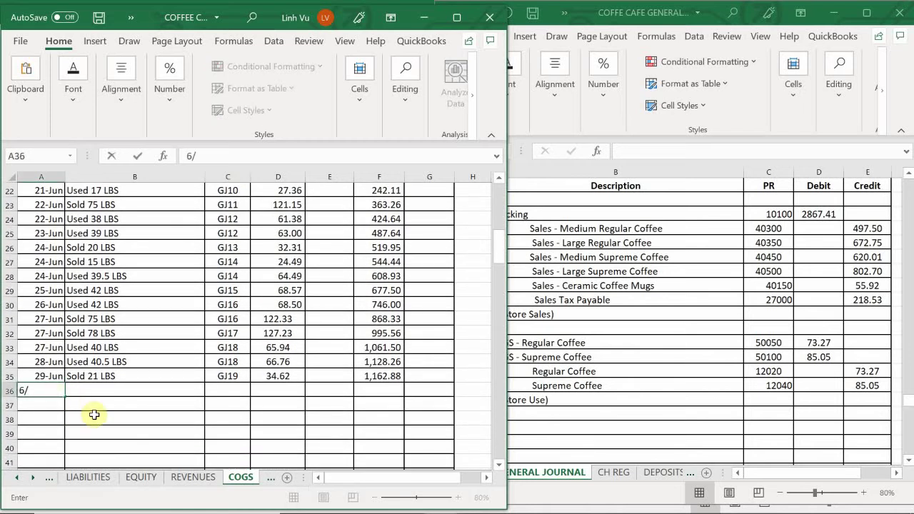
pyautogui.write('29')
pyautogui.press('Return')
# - Enter the item "Used 44 LBS" and the post reference GJ21 in row 36 of the COGS – Regular Coffee account
pyautogui.press('Up')
pyautogui.press('Right')
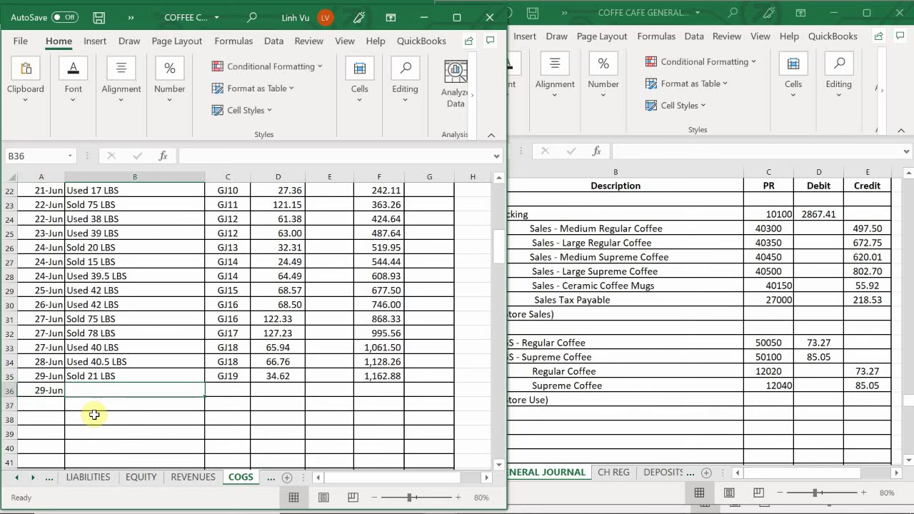
pyautogui.write('Us')
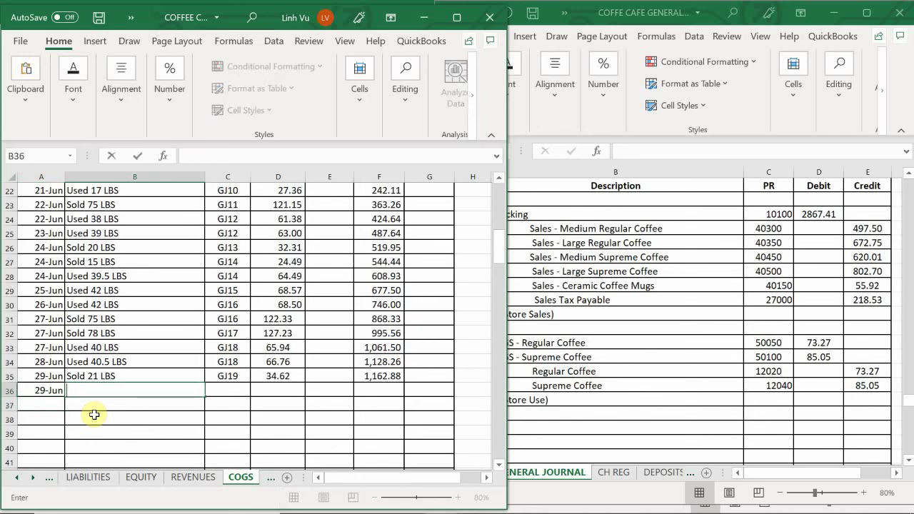
pyautogui.write('ed 44 LBS')
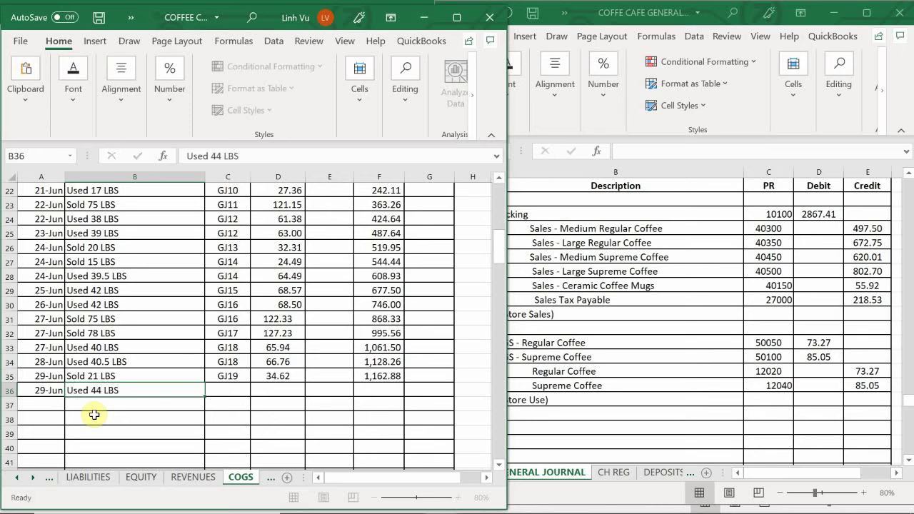
pyautogui.press('Right')
pyautogui.write('GJ')
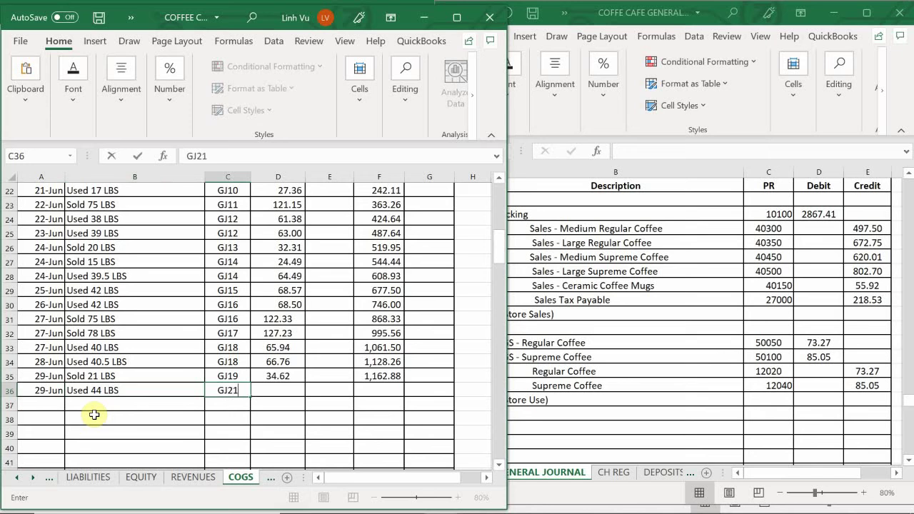
pyautogui.press('Right')
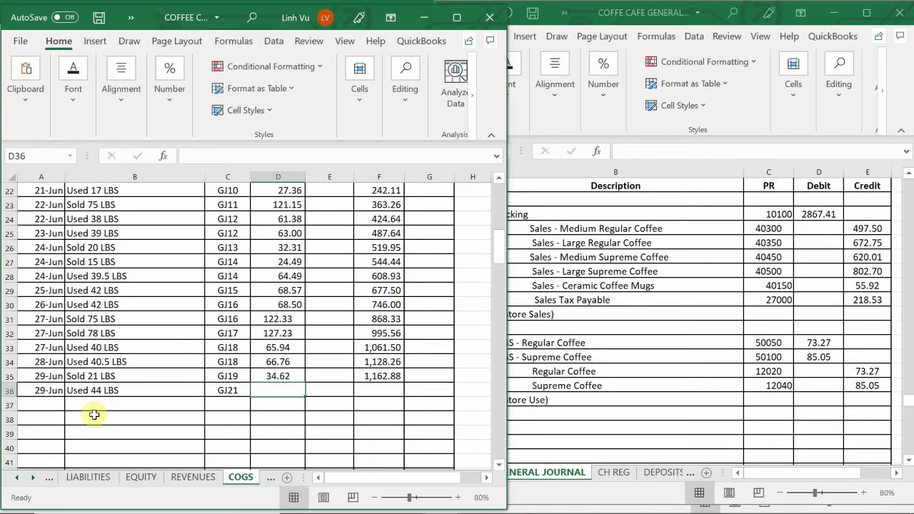
# - Post a debit of 73.27 in D36 and fill the running balance formula from F35 down to F36
pyautogui.write('7')
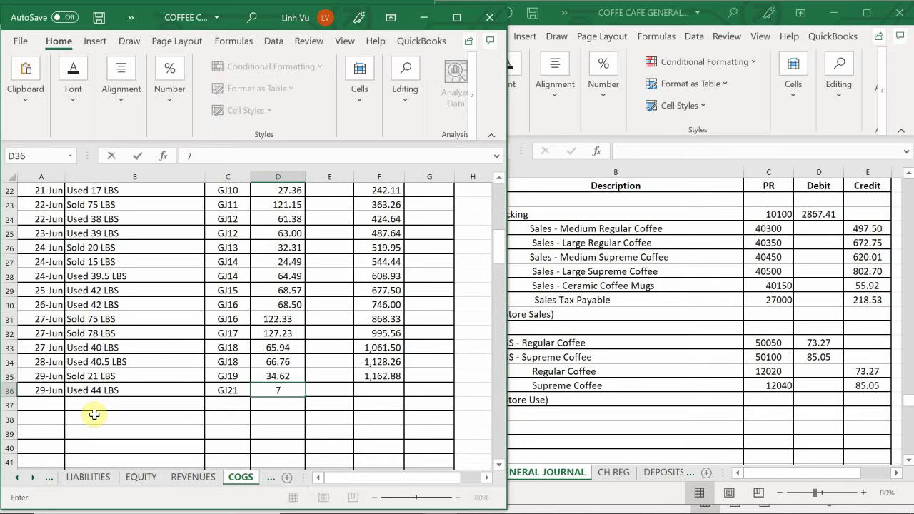
pyautogui.write('3.27')
pyautogui.press('Return')
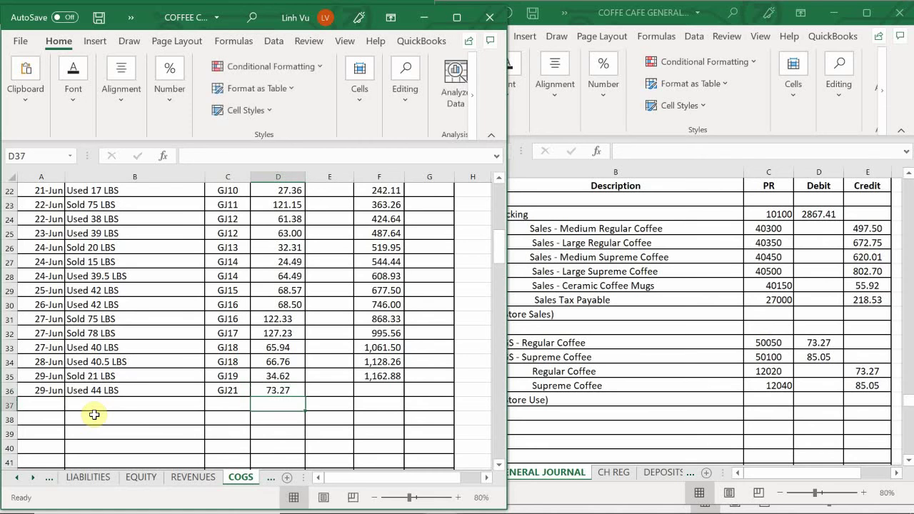
pyautogui.click(375, 376)
pyautogui.moveTo(405, 384); pyautogui.dragTo(407, 394)
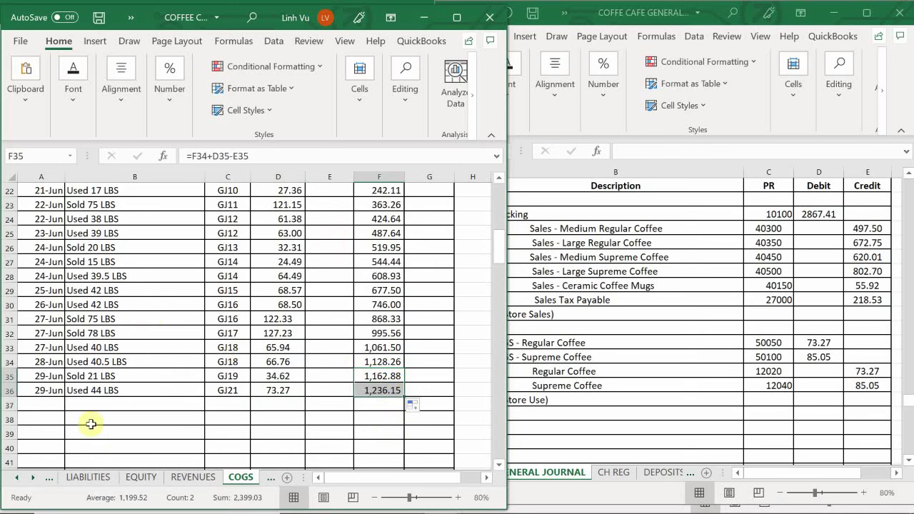
# - Enter the date 6/29 and the item "Used 45 LBS" in row 68 of the COGS supreme coffee account
pyautogui.click(119, 421)
pyautogui.scroll(-2, 117, 422)
pyautogui.scroll(-9, 92, 410)
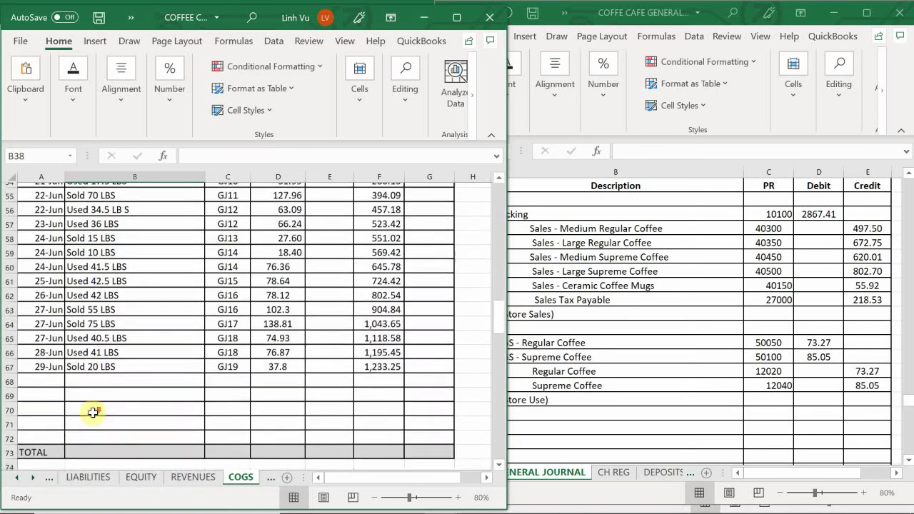
pyautogui.scroll(1, 92, 409)
pyautogui.click(29, 420)
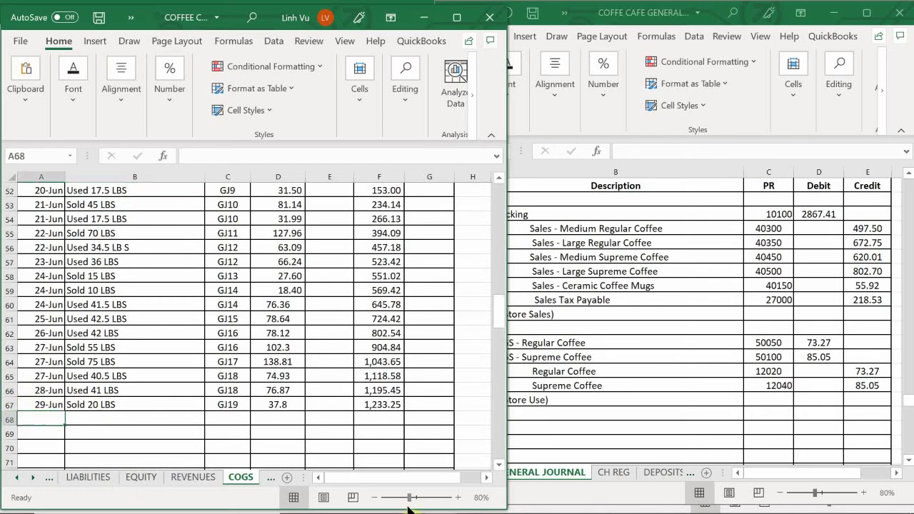
pyautogui.write('6/29')
pyautogui.press('Tab')
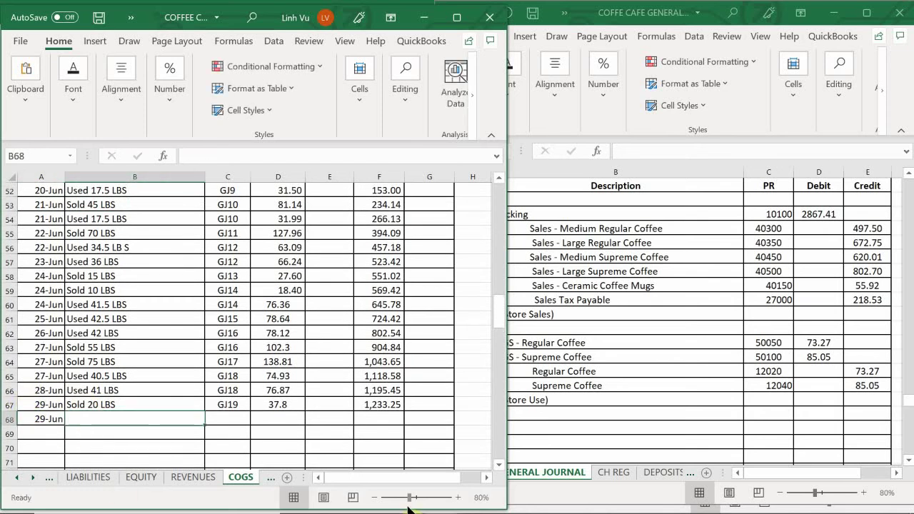
pyautogui.write('Used 45 LBS')
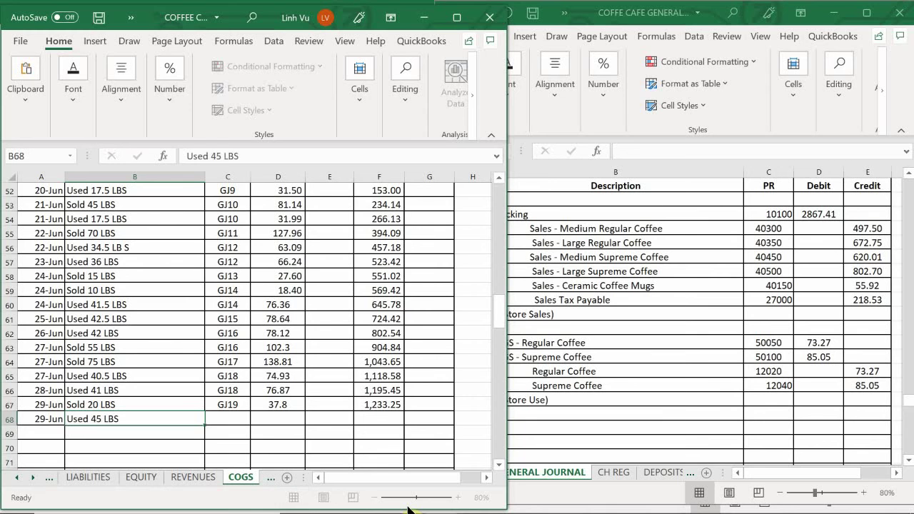
# - Enter the post reference GJ21 and a debit of 85.05 in row 68 of the supreme coffee account
pyautogui.press('Tab')
pyautogui.write('G')
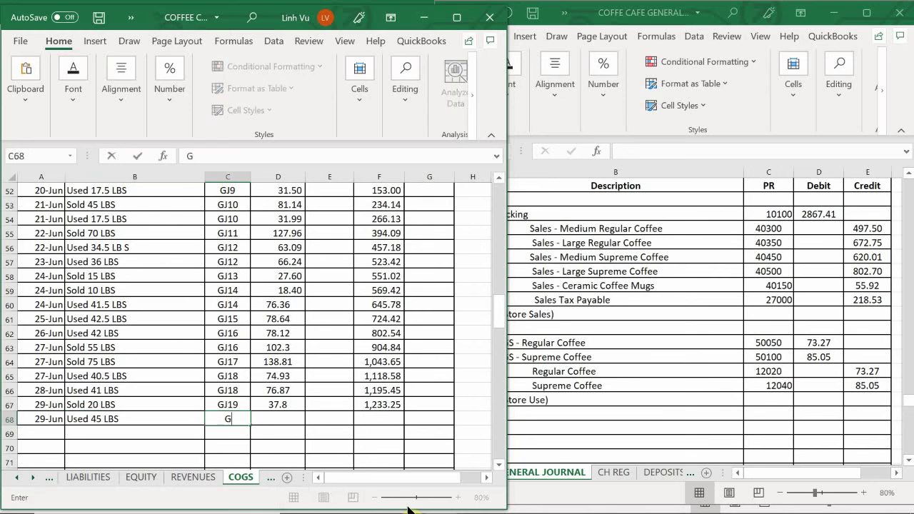
pyautogui.write('J21')
pyautogui.press('Tab')
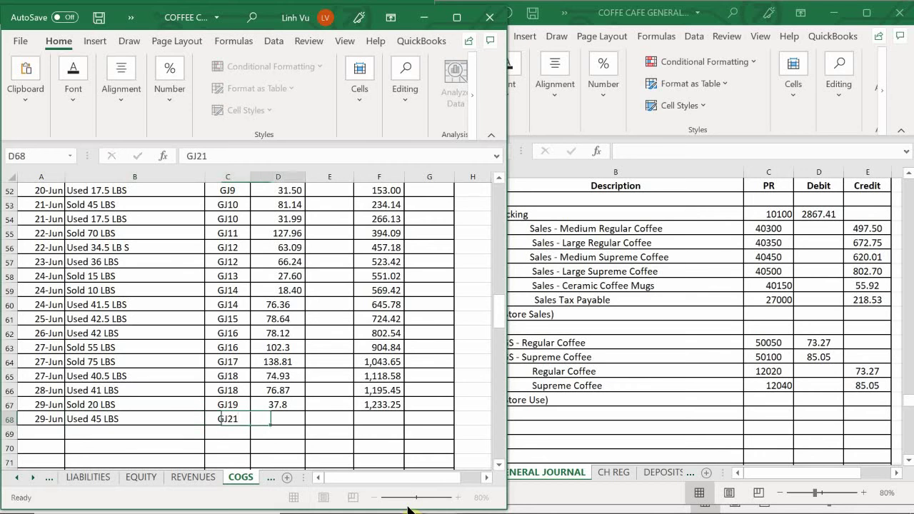
pyautogui.write('85.05')
pyautogui.press('Return')
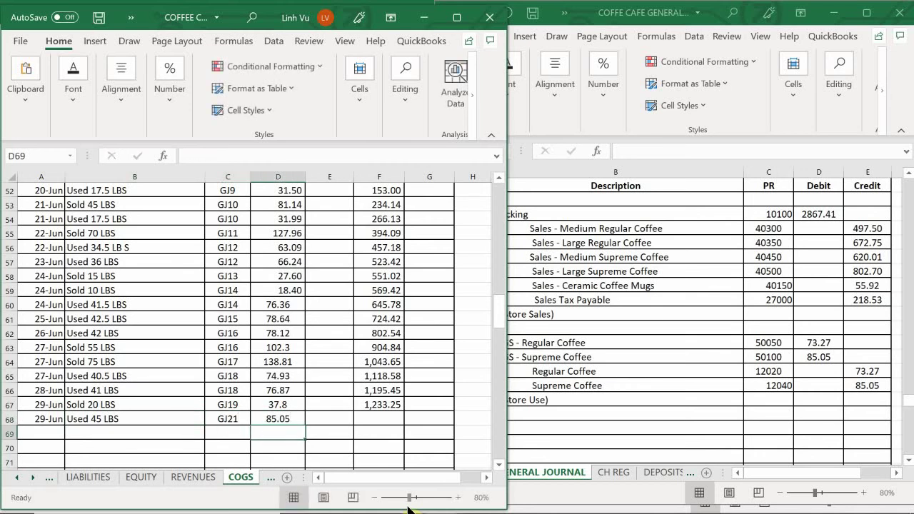
# - Fill the running balance formula from F67 down to F68 in the COGS supreme coffee account
pyautogui.click(362, 403)
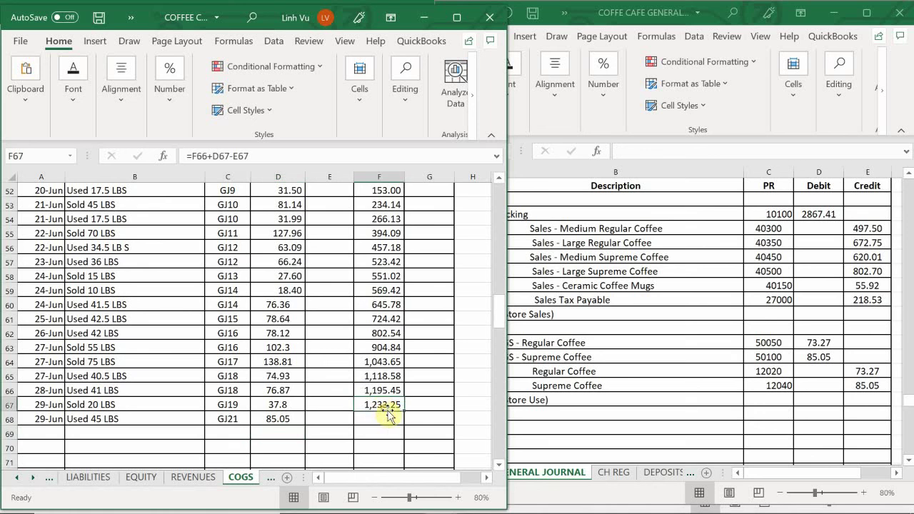
pyautogui.moveTo(402, 412); pyautogui.dragTo(402, 427)
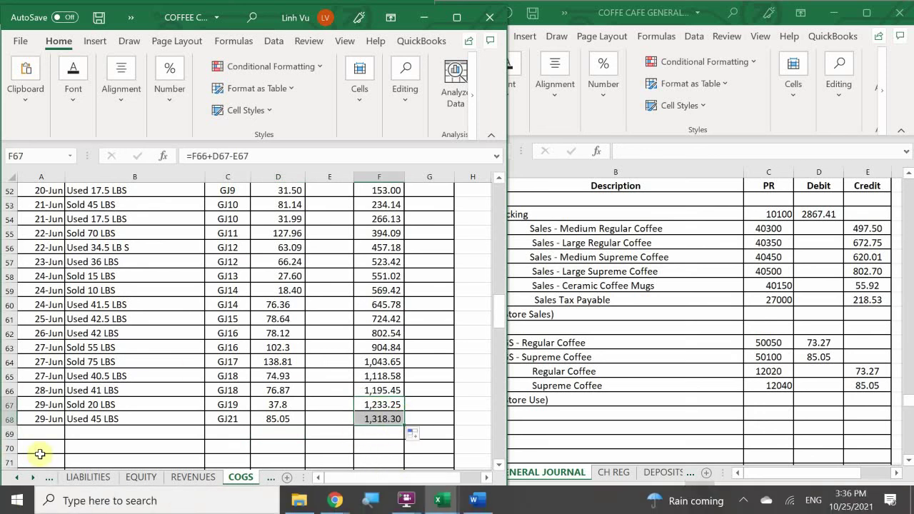
# - Enter the date 6/29 in A240 of the Regular Coffee inventory account on the ASSETS sheet
pyautogui.click(19, 477)
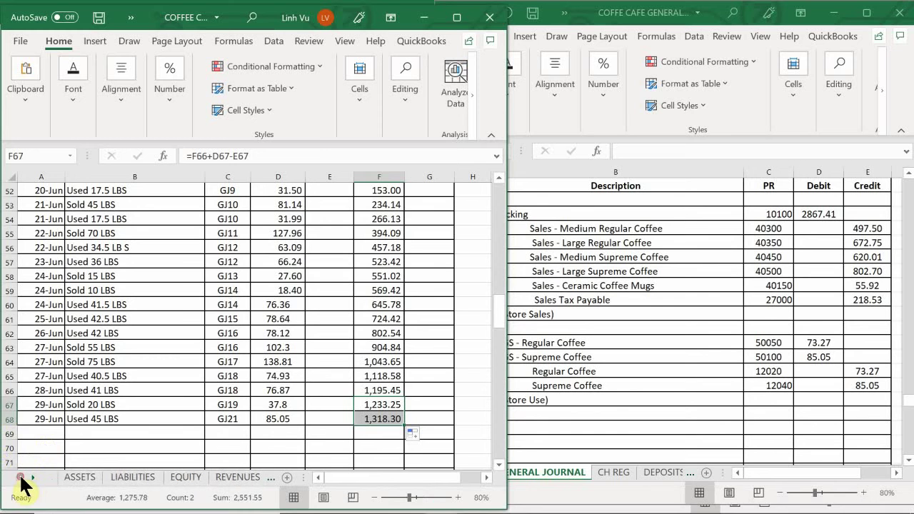
pyautogui.click(80, 477)
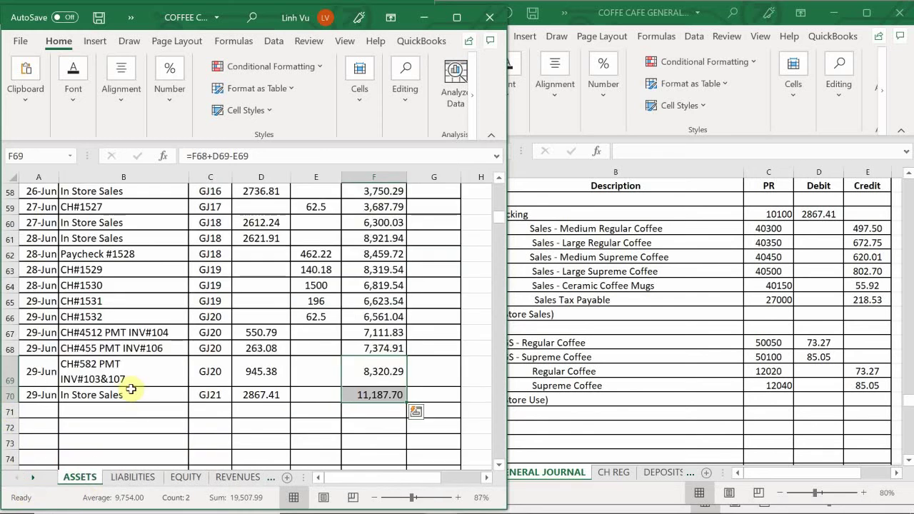
pyautogui.scroll(-20, 132, 389)
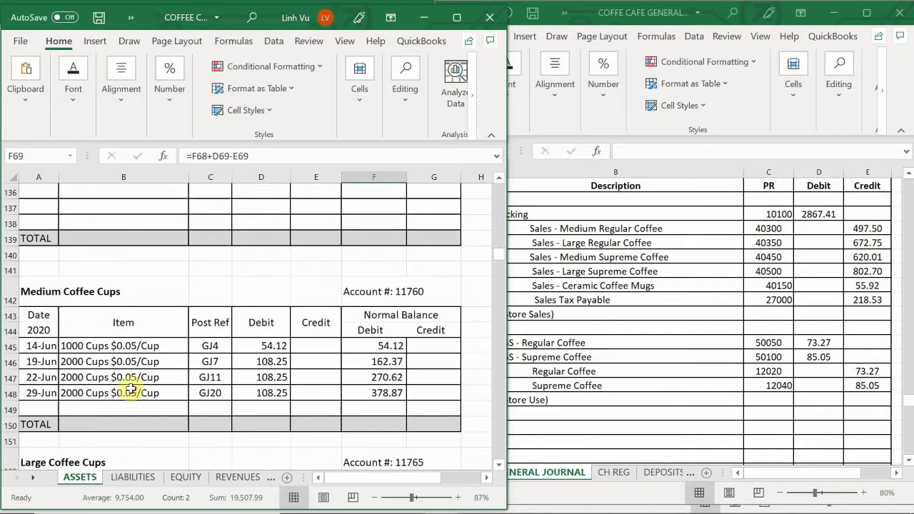
pyautogui.scroll(-12, 131, 390)
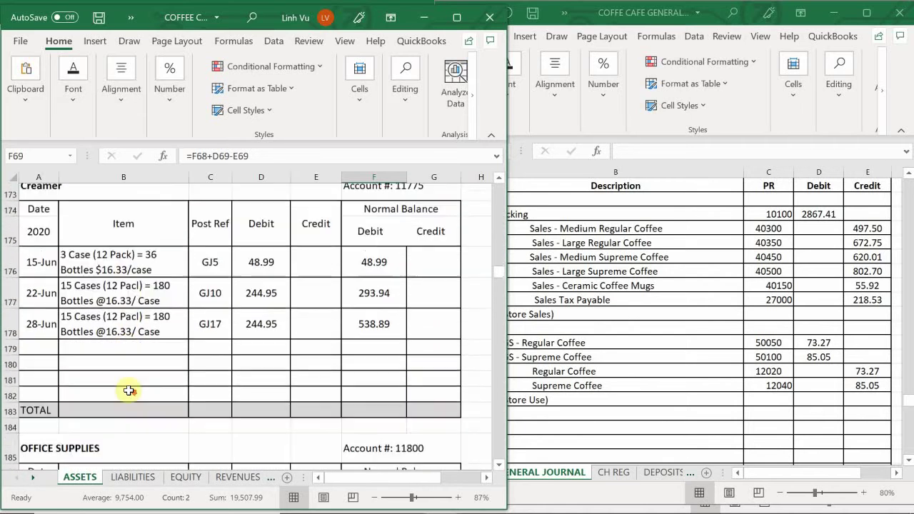
pyautogui.scroll(-10, 129, 391)
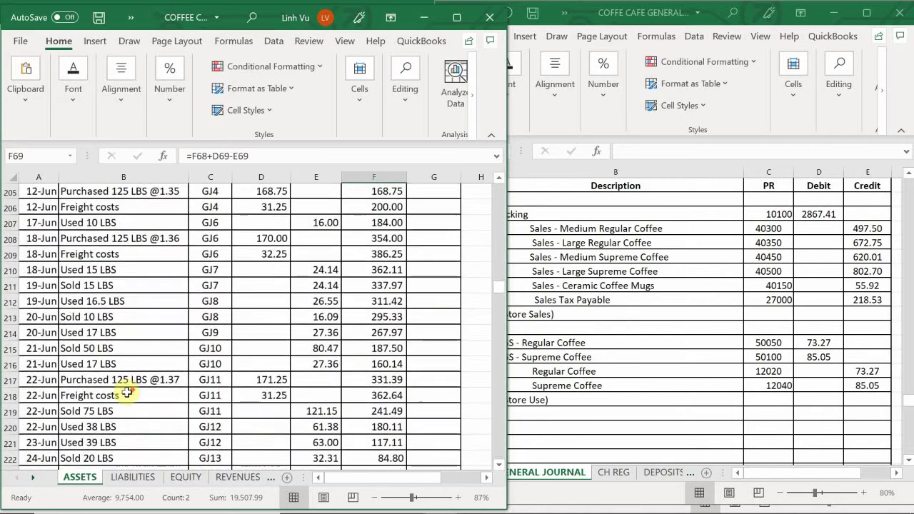
pyautogui.scroll(-6, 127, 393)
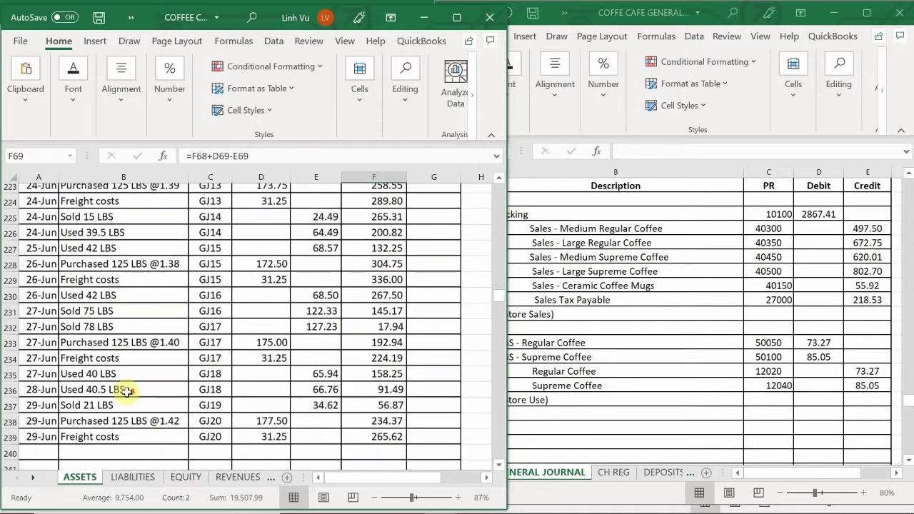
pyautogui.scroll(-1, 127, 391)
pyautogui.click(34, 426)
pyautogui.write('6')
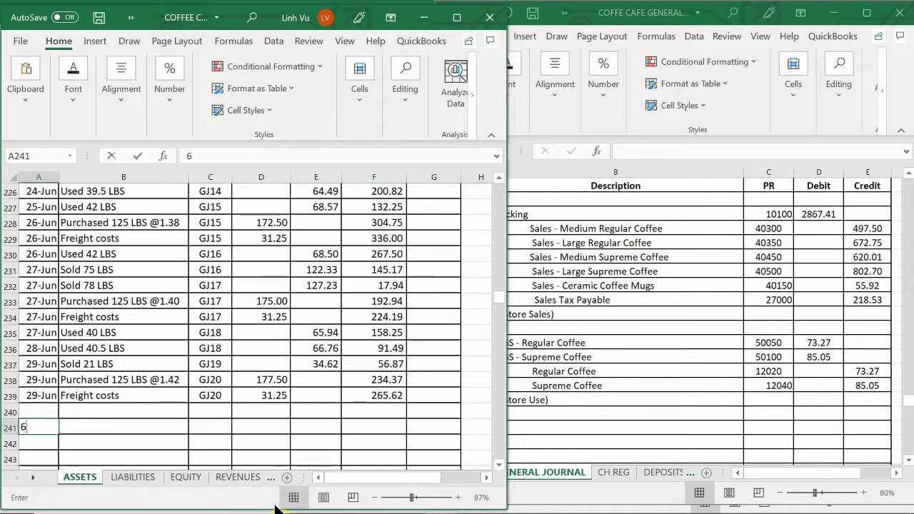
pyautogui.write('/')
pyautogui.press('Escape')
pyautogui.press('Up')
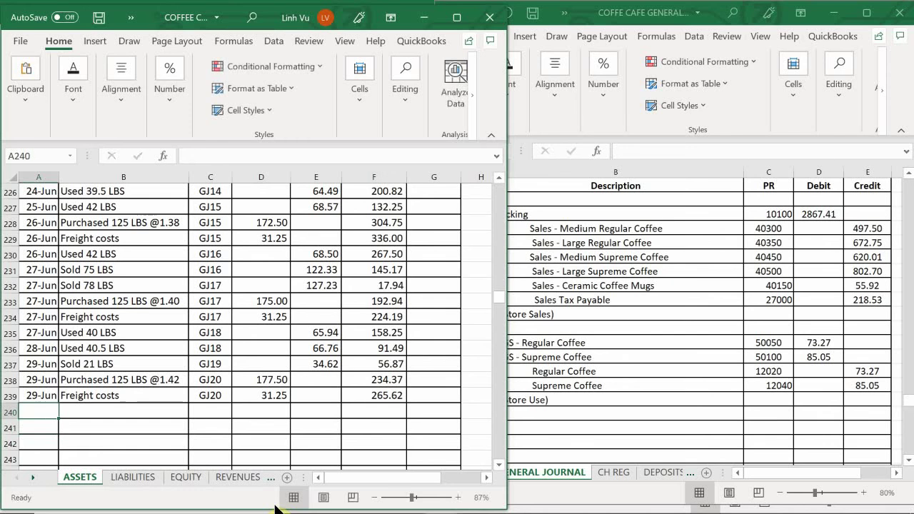
pyautogui.write('6/29')
pyautogui.press('Tab')
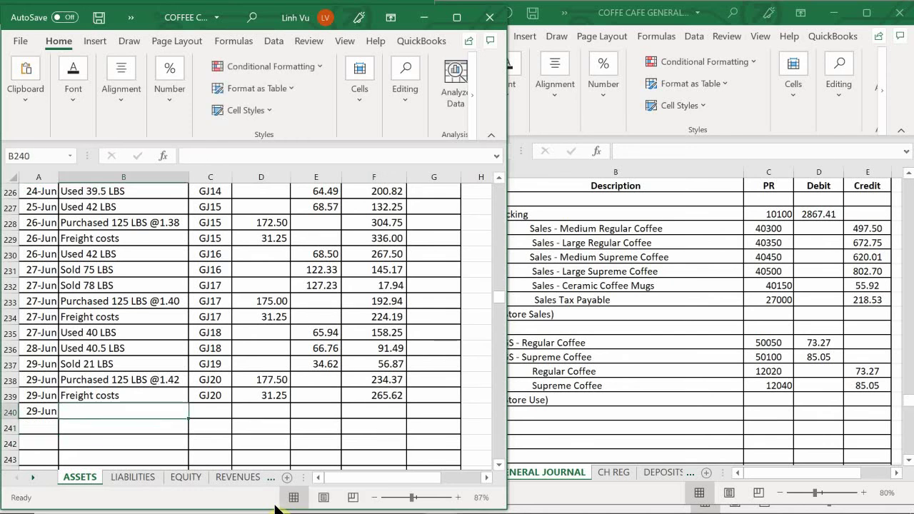
# - Enter the item "Used 44 LBS" and the post reference GJ21 in row 240 of the Regular Coffee account
pyautogui.write('Used 44 LBS')
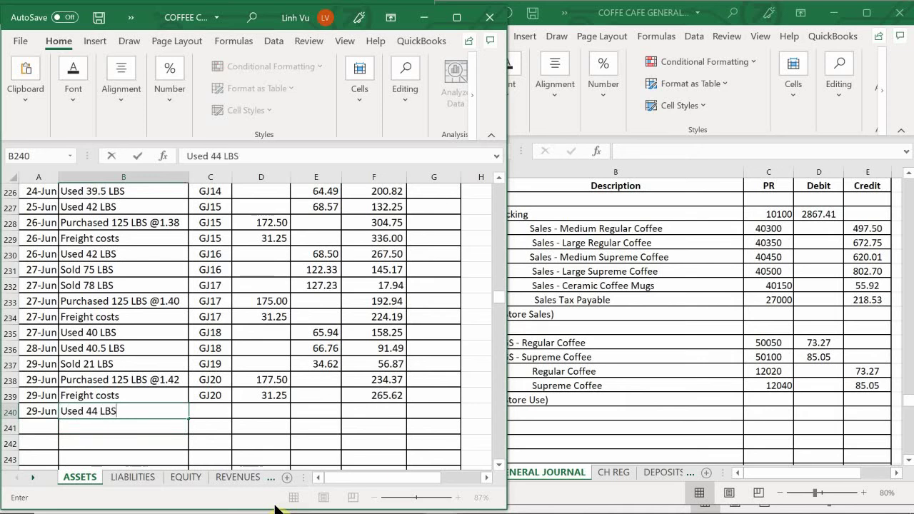
pyautogui.press('Tab')
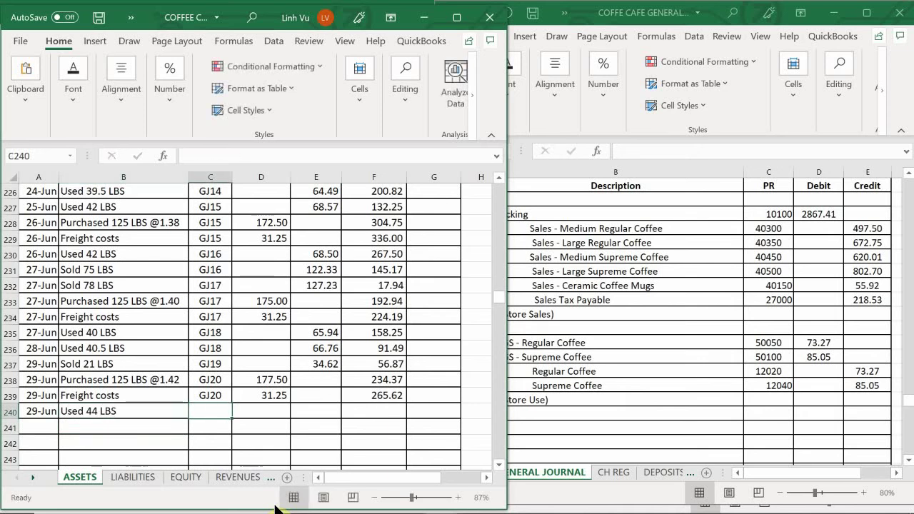
pyautogui.write('GJ21')
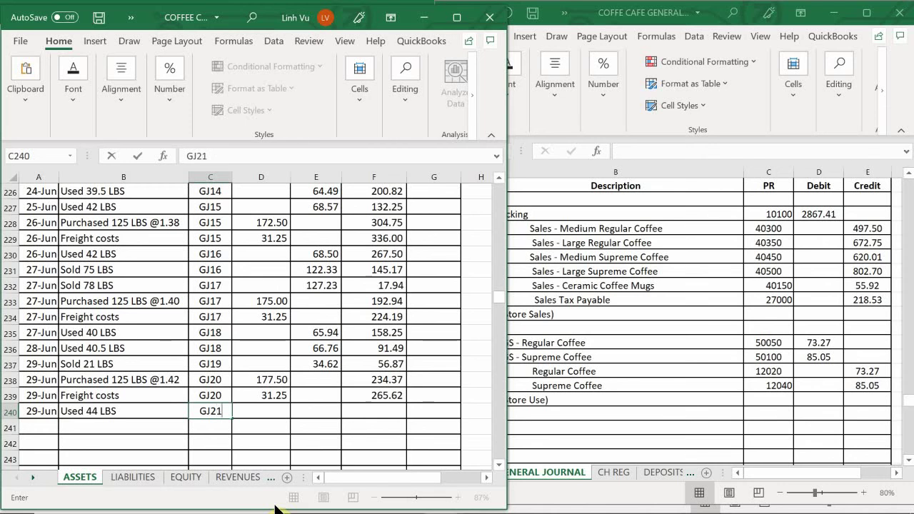
pyautogui.press('Tab')
# - Post a credit of 73.27 in E240 and fill the running balance formula from F239 down to F240
pyautogui.write('7')
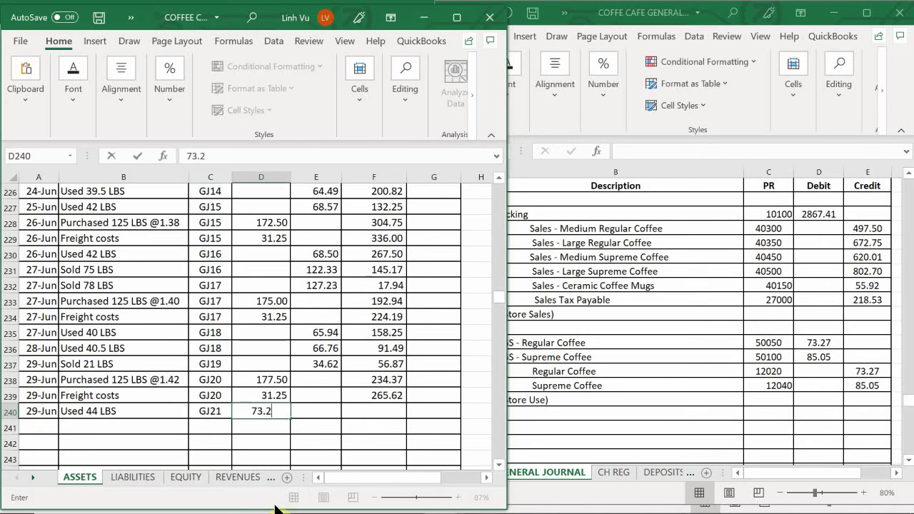
pyautogui.write('3.27')
pyautogui.press('Escape')
pyautogui.press('Tab')
pyautogui.write('73.27')
pyautogui.press('Return')
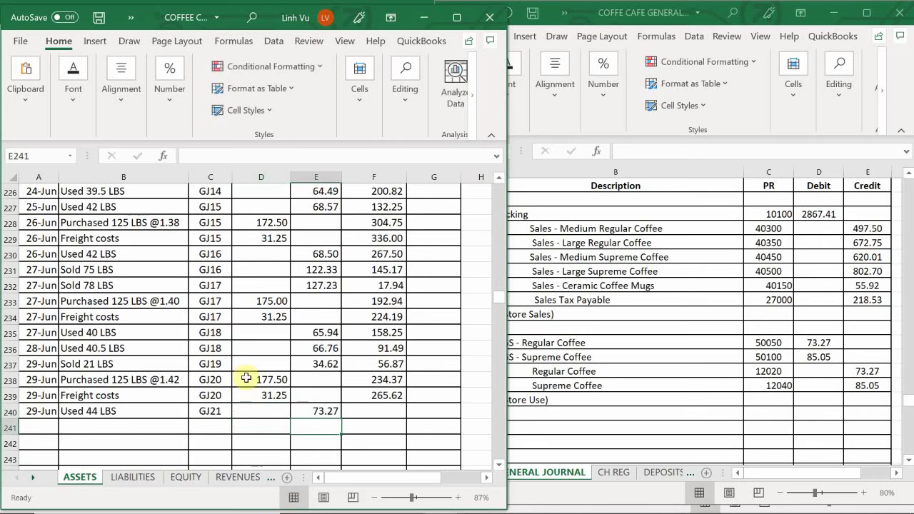
pyautogui.click(394, 392)
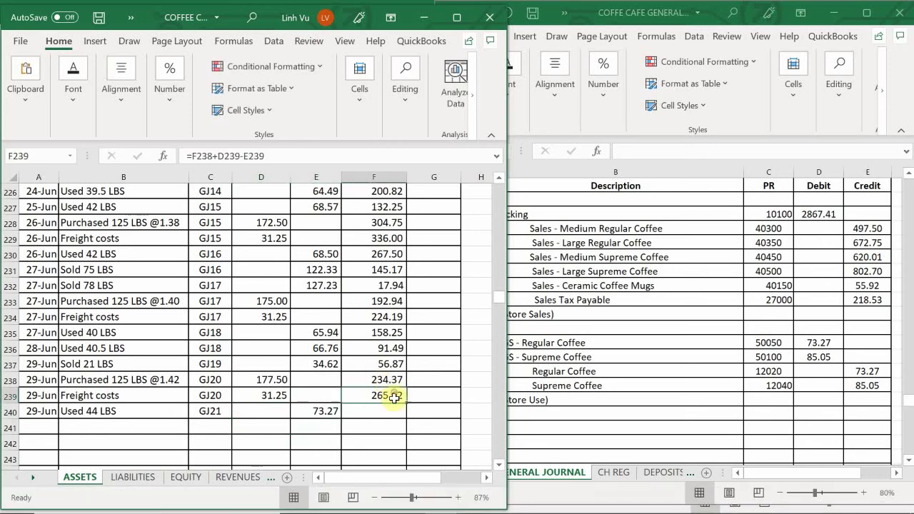
pyautogui.moveTo(407, 403); pyautogui.dragTo(408, 416)
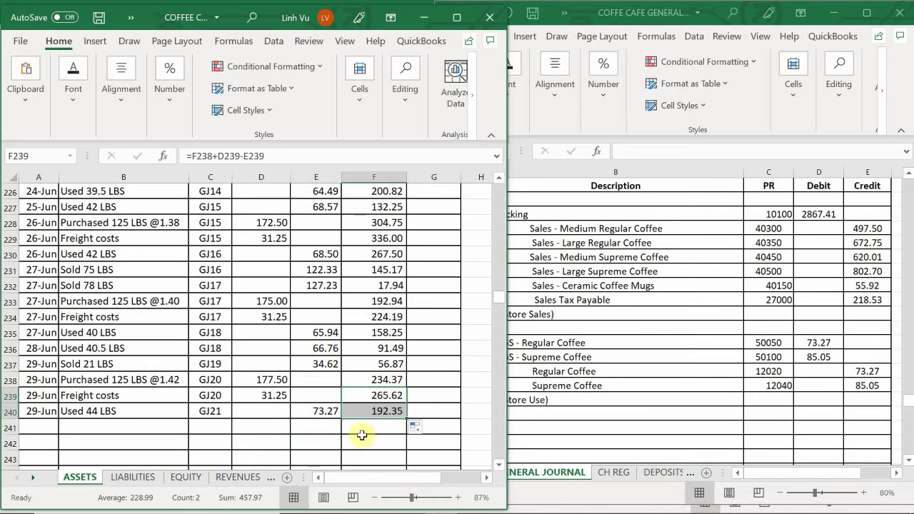
# - Enter the date 6/29 in A285 of the Supreme Coffee inventory account on the ASSETS sheet
pyautogui.click(92, 425)
pyautogui.scroll(-1, 95, 423)
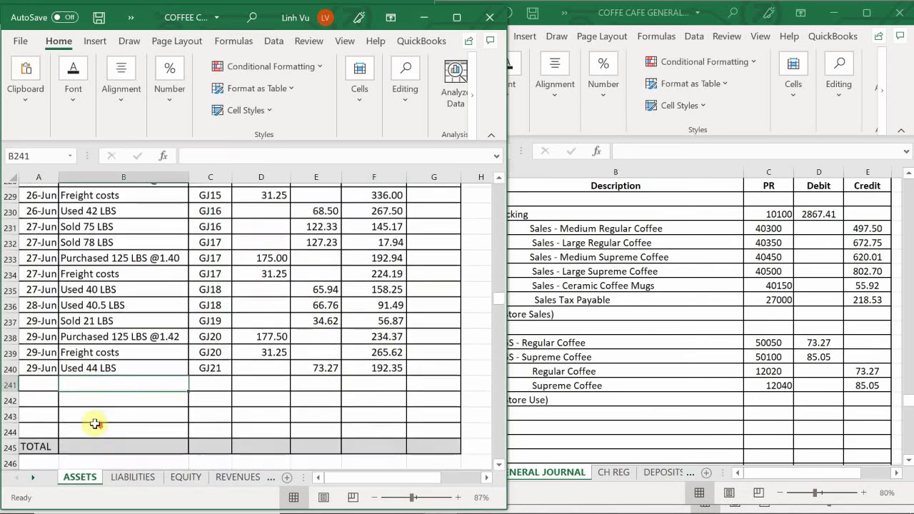
pyautogui.scroll(-8, 95, 424)
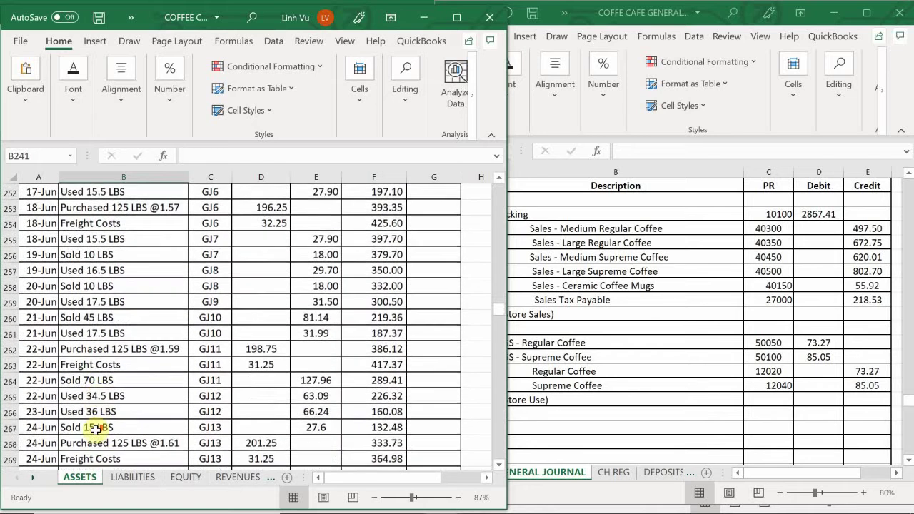
pyautogui.scroll(-5, 95, 429)
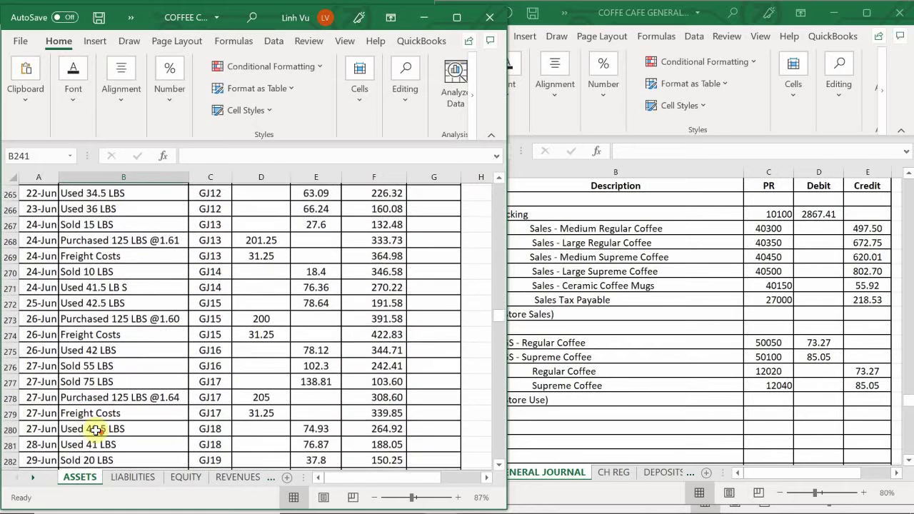
pyautogui.scroll(-3, 95, 429)
pyautogui.scroll(1, 90, 422)
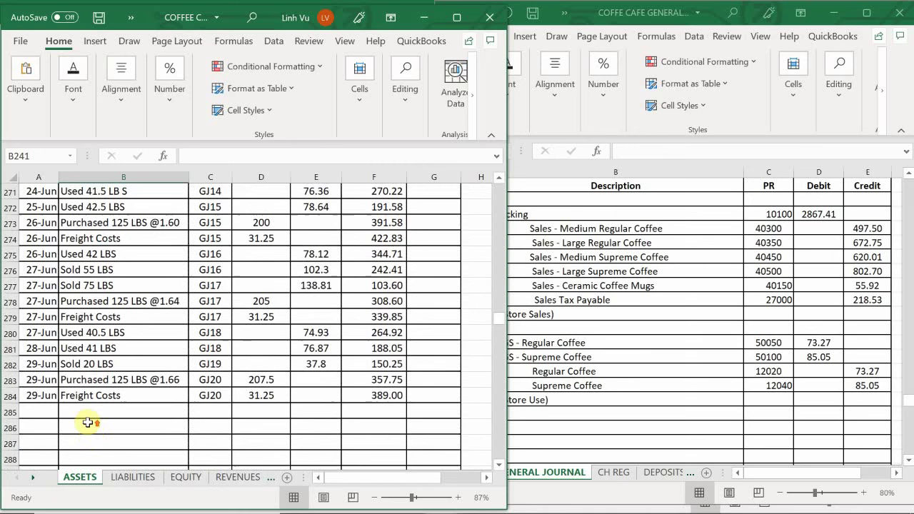
pyautogui.click(17, 413)
pyautogui.write('6/28')
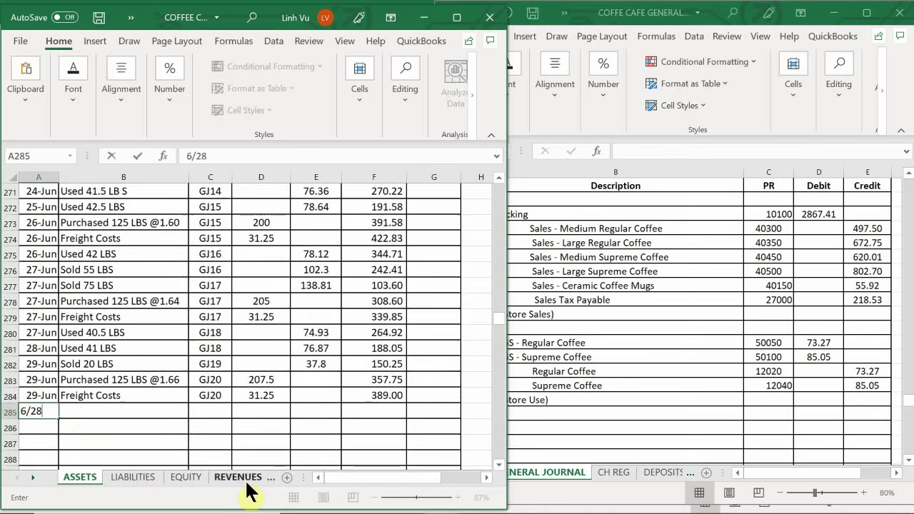
pyautogui.press('BackSpace')
pyautogui.write('9')
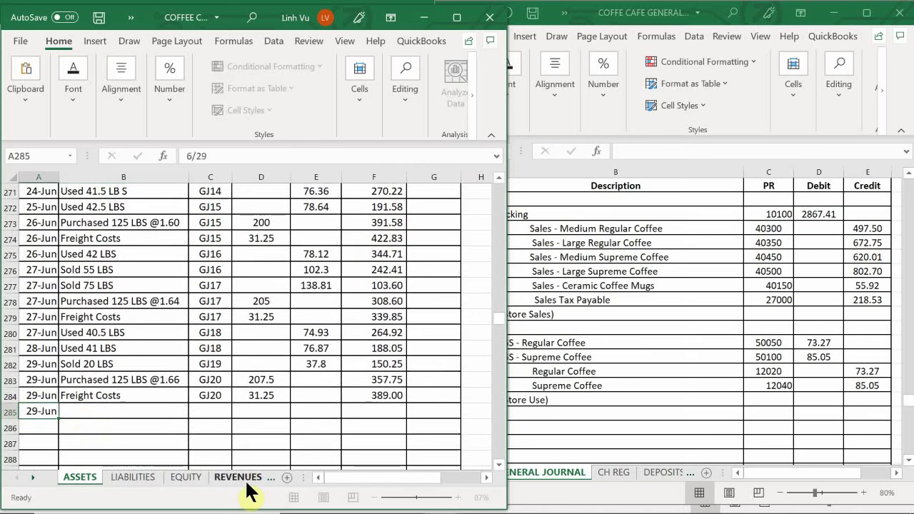
pyautogui.press('Return')
pyautogui.press('Up')
pyautogui.press('Right')
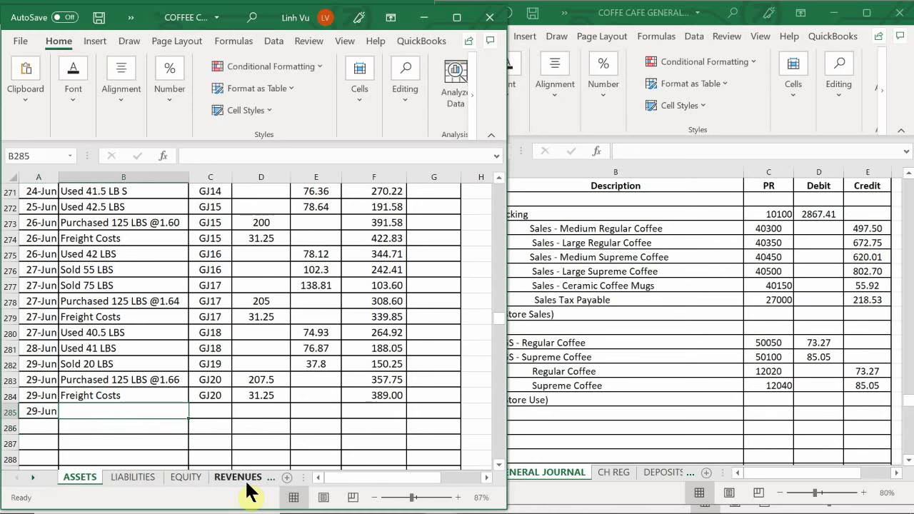
# - Enter the item "Used 45 LBS" and the post reference GJ21 in row 285 of the Supreme Coffee account
pyautogui.write('Used 45')
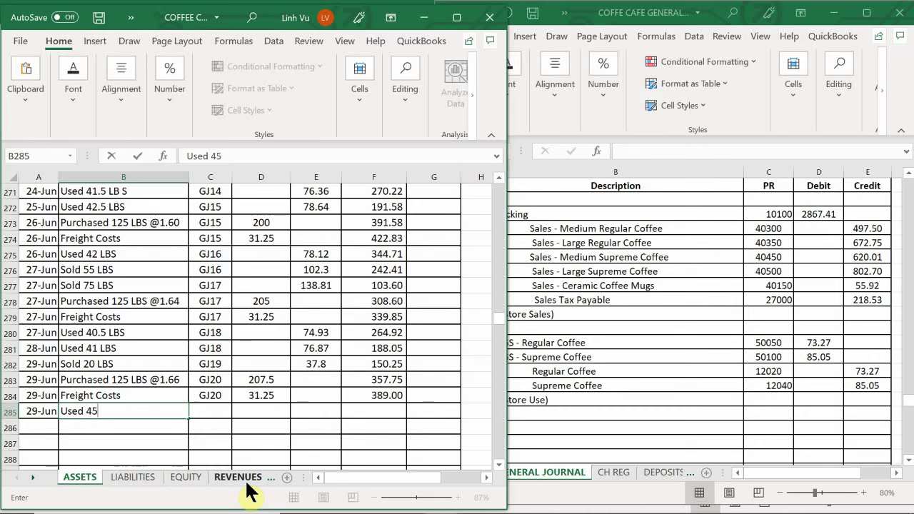
pyautogui.write(' LBS')
pyautogui.press('Tab')
pyautogui.write('G')
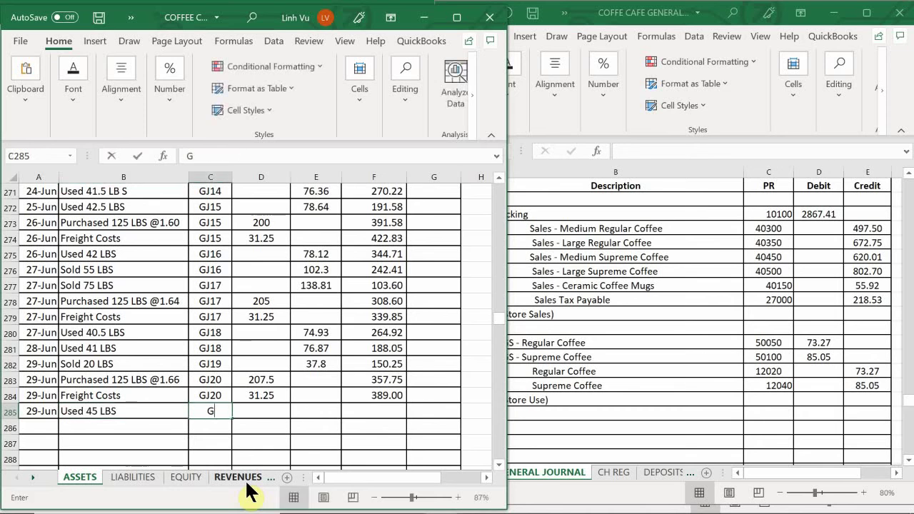
pyautogui.write('J21')
pyautogui.press('Tab')
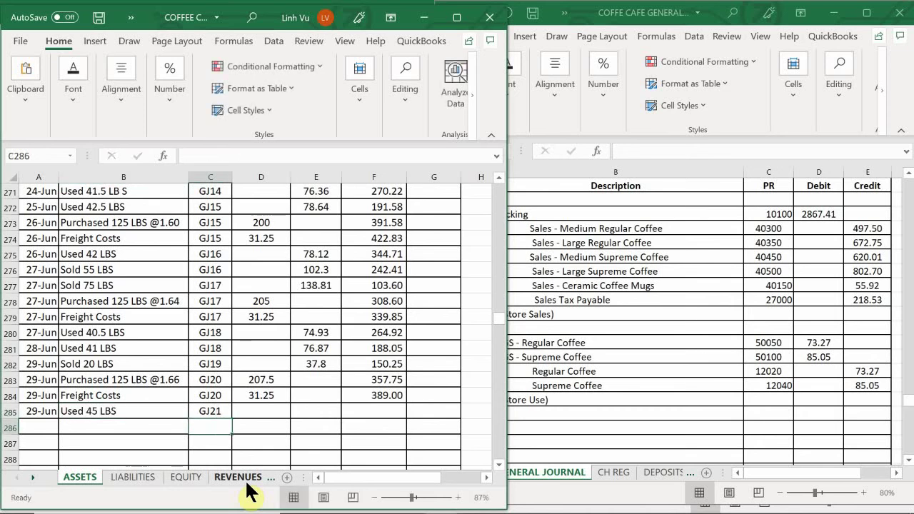
# - Post a credit of 85.05 in E285 and fill the running balance formula from F284 down to F285
pyautogui.press('Right')
pyautogui.press('Left')
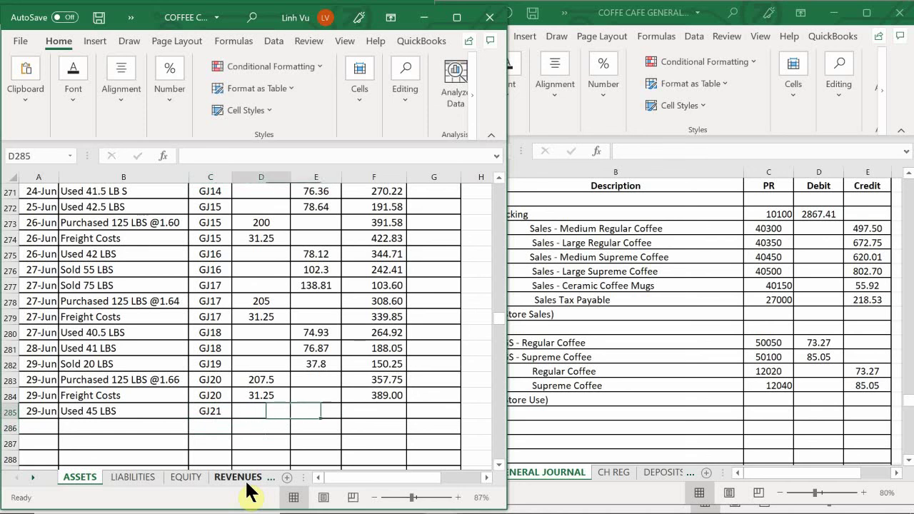
pyautogui.press('Right')
pyautogui.write('85')
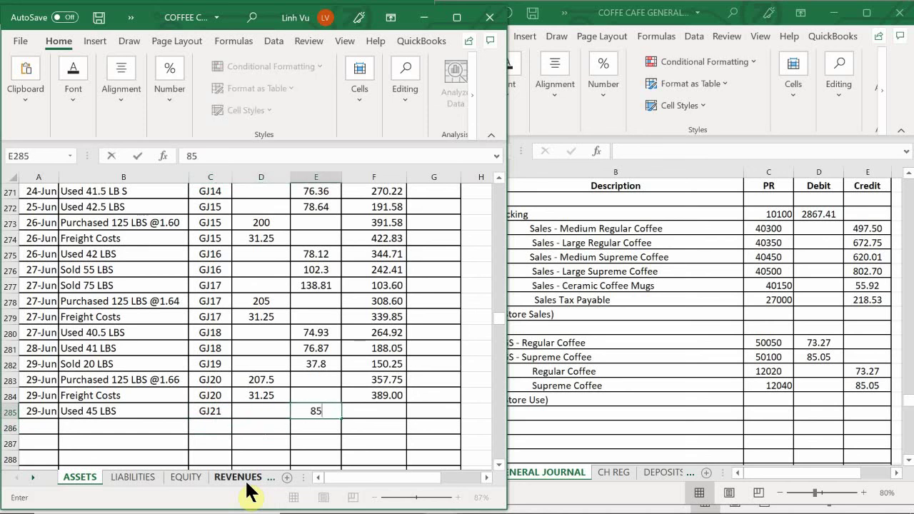
pyautogui.write('.05')
pyautogui.press('Return')
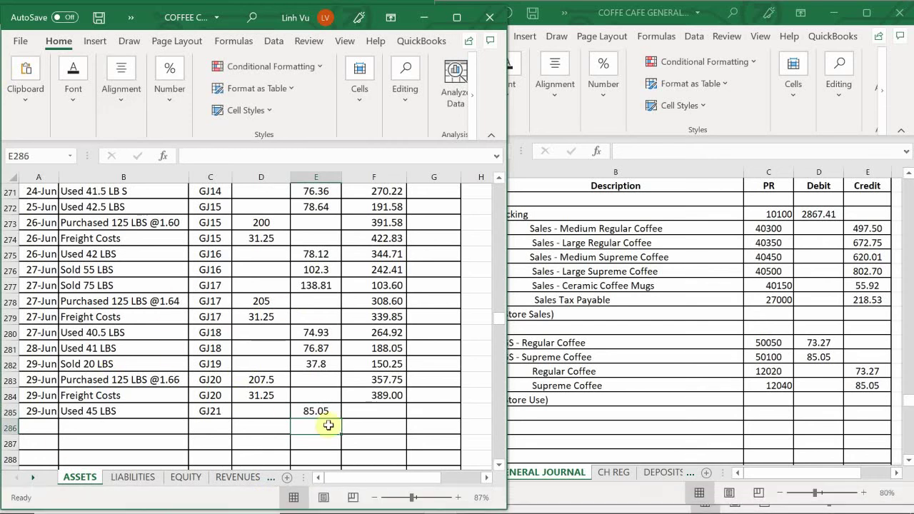
pyautogui.click(360, 393)
pyautogui.moveTo(407, 402); pyautogui.dragTo(409, 424)
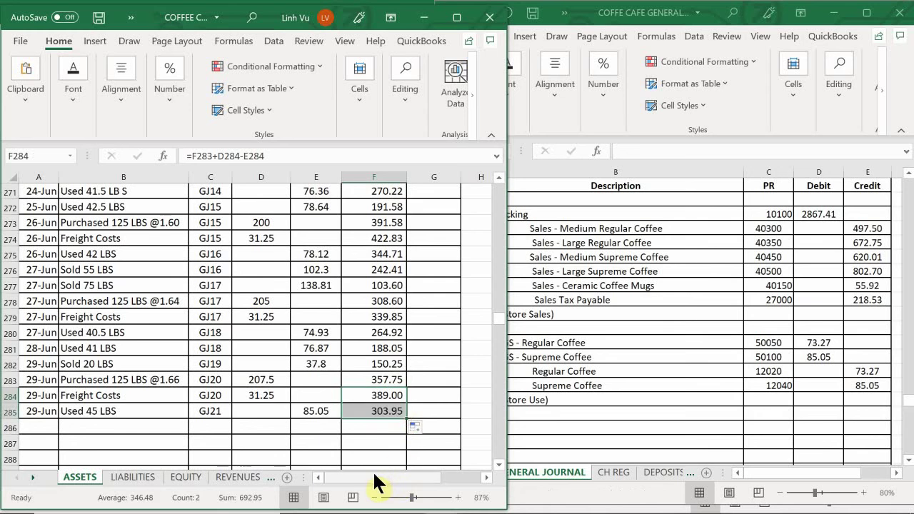
pyautogui.click(367, 427)
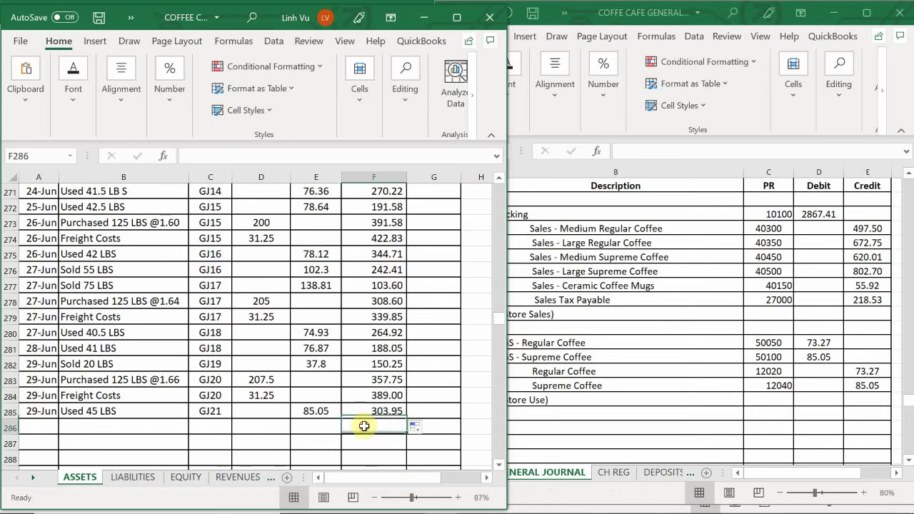
# - Switch to the Word transactions document and review the in-store use quantities and the Atlas Coffee Importers purchase order
pyautogui.moveTo(490, 508)
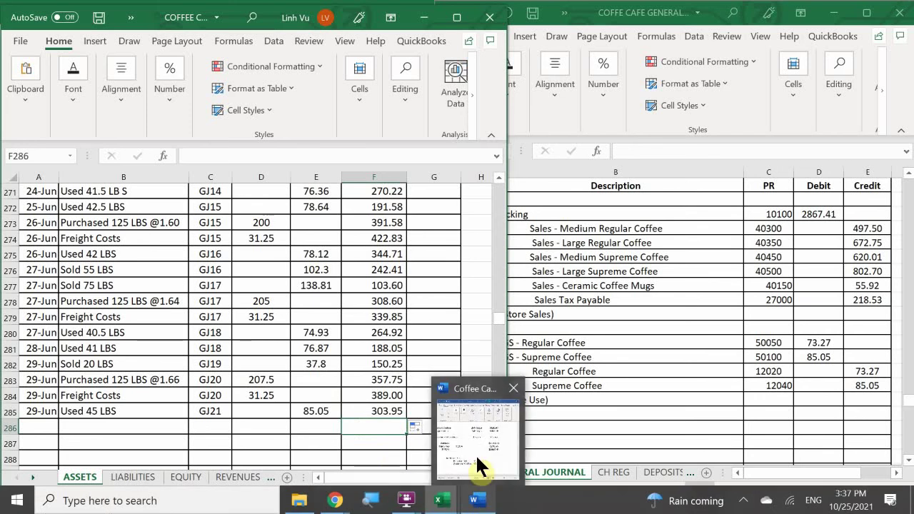
pyautogui.click(476, 464)
pyautogui.write('Purchase Order # 170317 to Atlas Coffee Importers: 200 lbs Regular Coffee @ $1.45 per lb = $290.00 200 lbs Supreme Coffee @ $1.69 per lb = $338.00 Total Cost: $628.00')
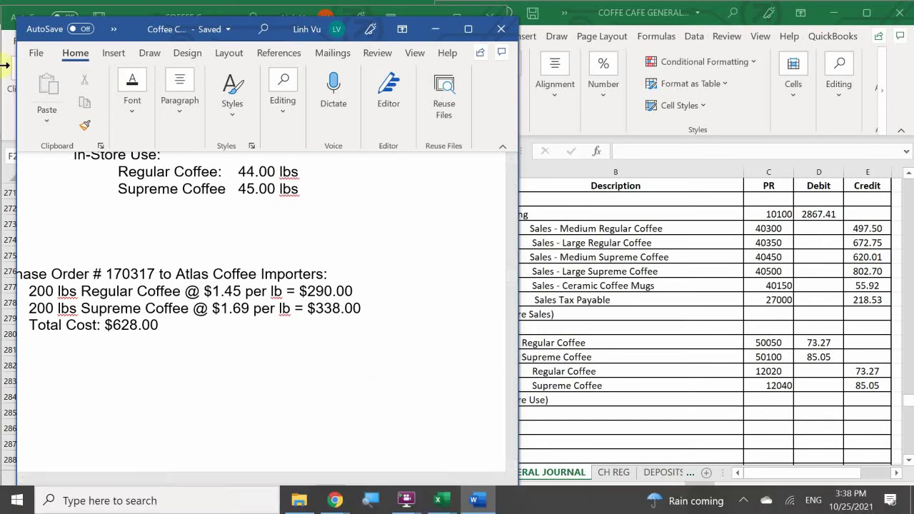
pyautogui.scroll(2, 122, 367)
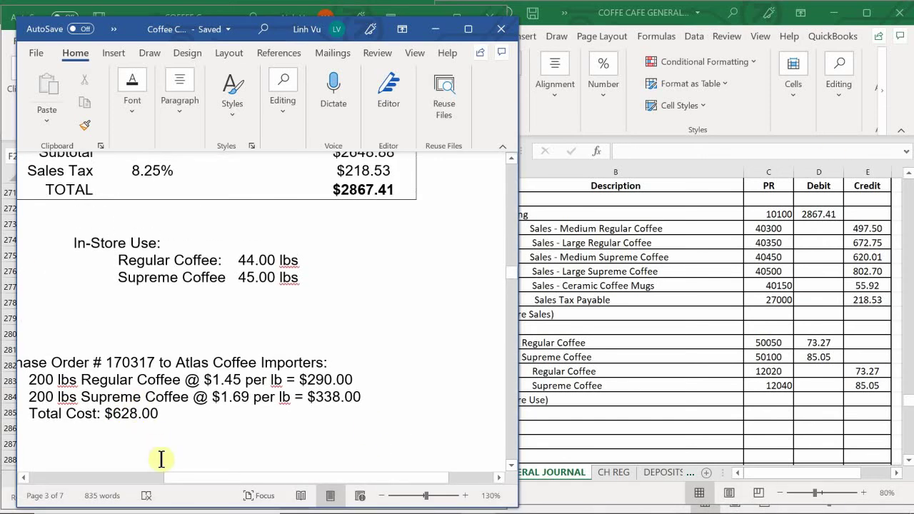
# - Check the 30 June Atlas Coffee Importers purchase order, and enter the date 6/30 in row 21 of the PO sheet
pyautogui.moveTo(175, 478); pyautogui.dragTo(113, 478)
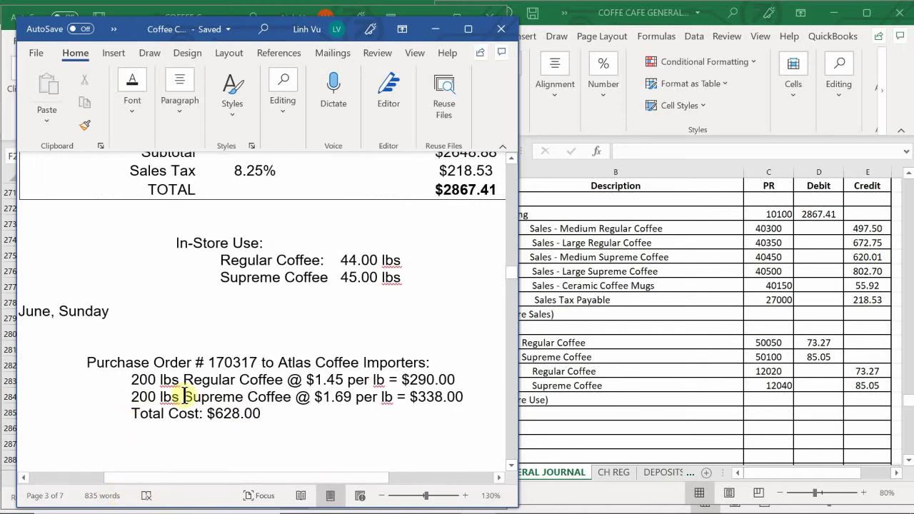
pyautogui.scroll(-1, 197, 404)
pyautogui.scroll(1, 198, 404)
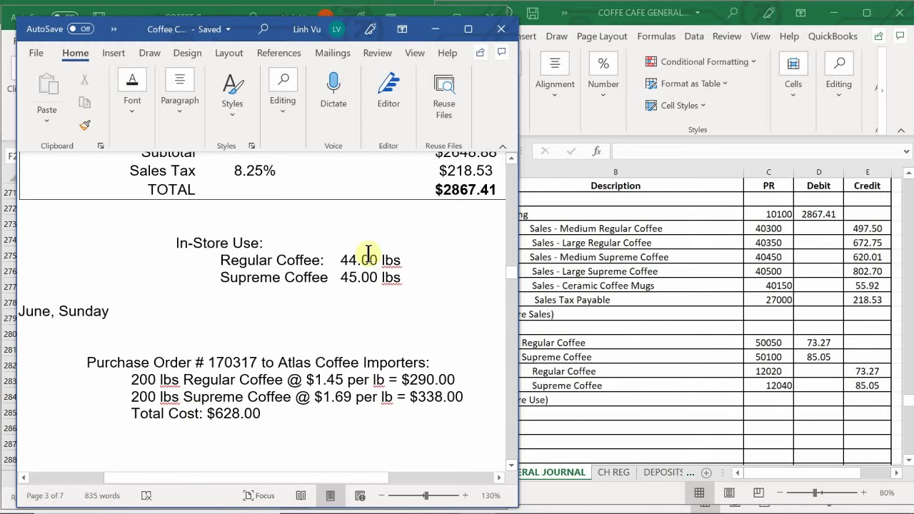
pyautogui.click(685, 487)
pyautogui.click(682, 473)
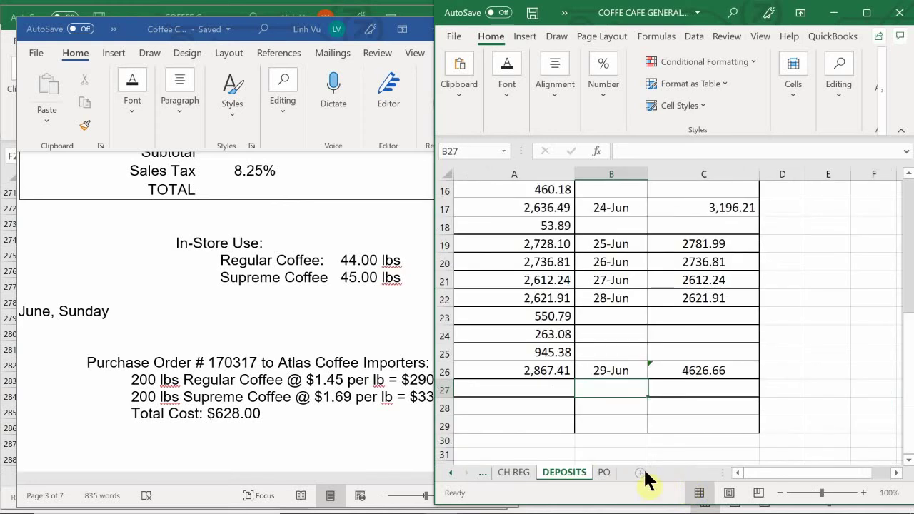
pyautogui.click(604, 473)
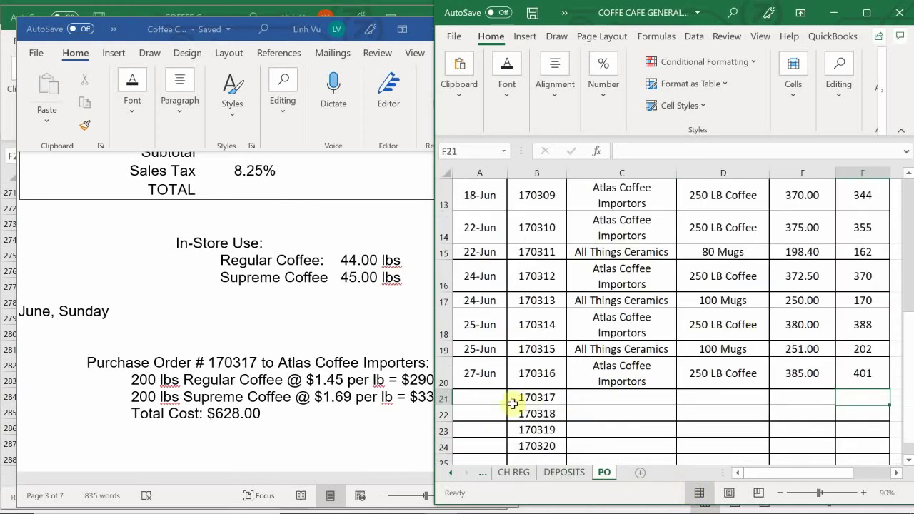
pyautogui.click(490, 400)
pyautogui.write('6')
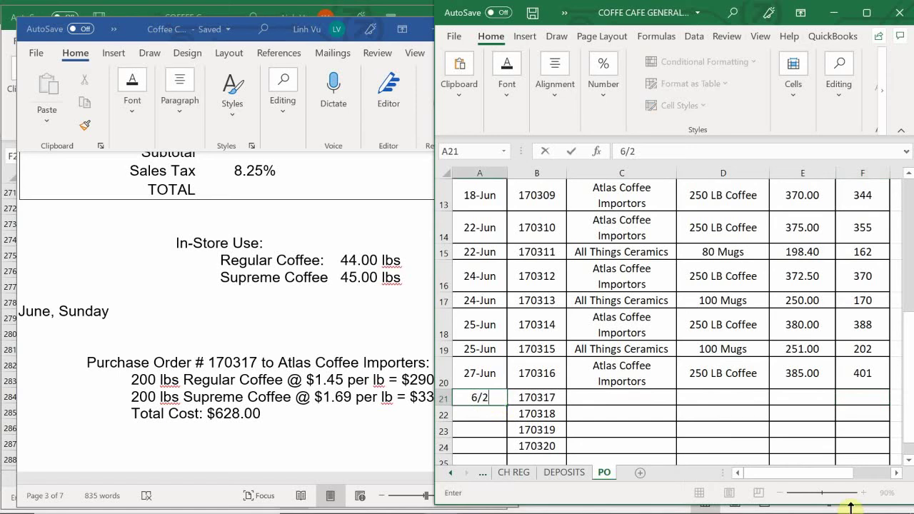
pyautogui.write('/30')
pyautogui.press('Return')
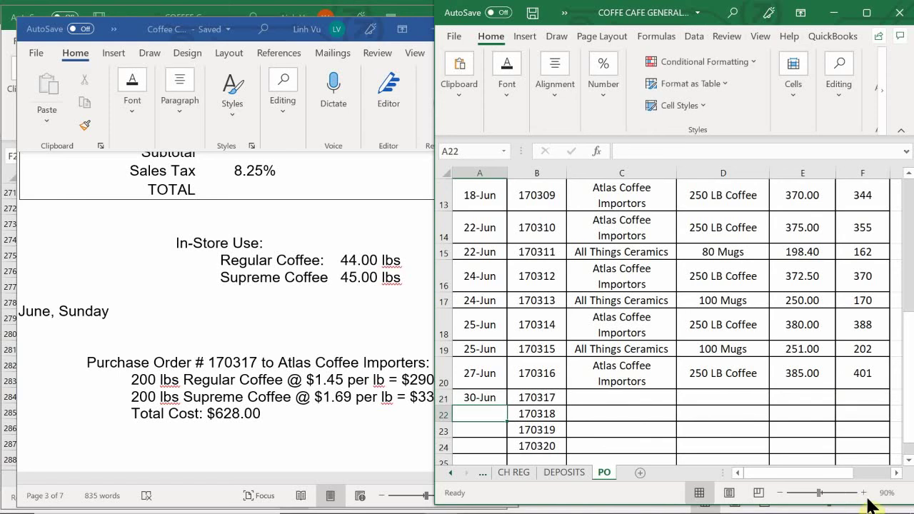
# - Fill the vendor cell C21 with a formula that repeats the Atlas Coffee Importors name from the row above
pyautogui.click(623, 401)
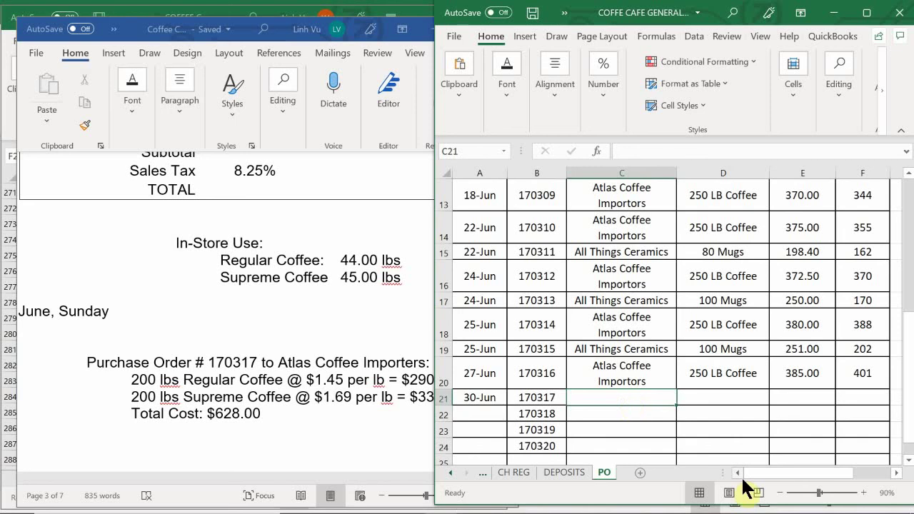
pyautogui.write('=')
pyautogui.press('Up')
pyautogui.press('Tab')
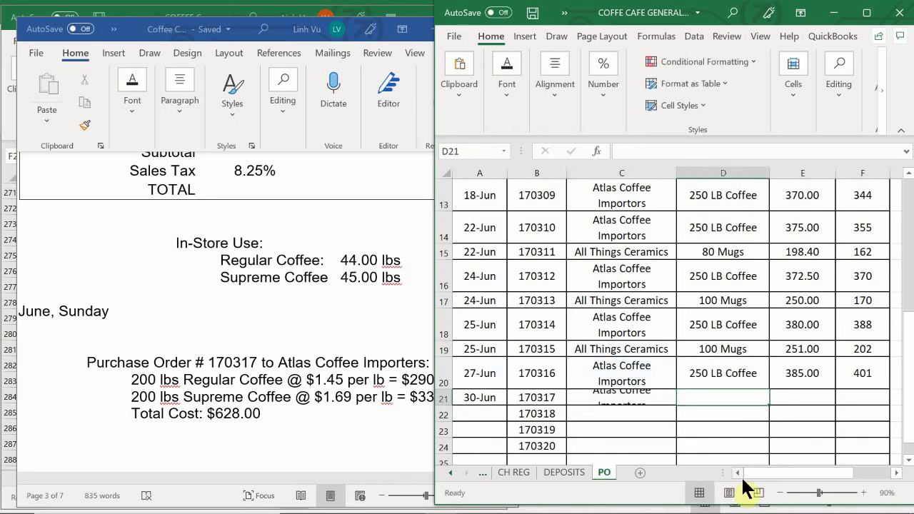
# - Enter 400 LB Coffee as the item description and 628 as the amount in row 21 of the PO sheet
pyautogui.write('400')
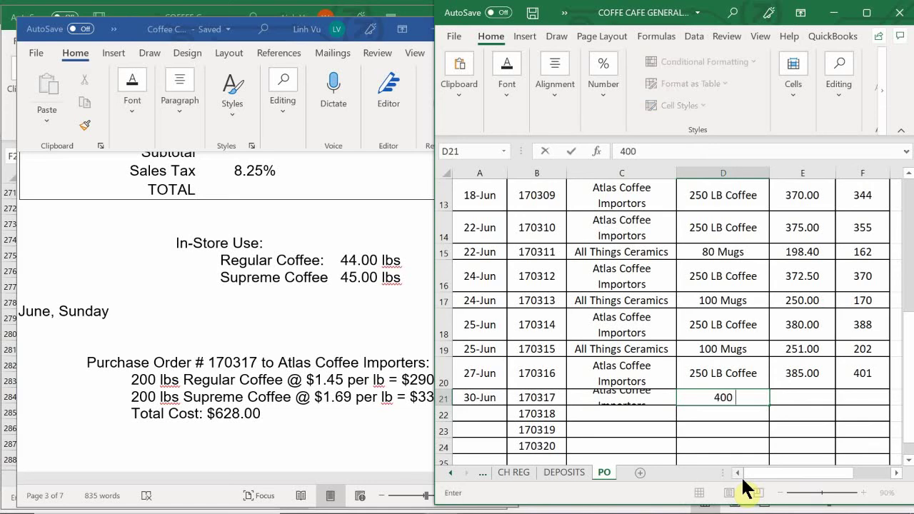
pyautogui.write(' LB Coffee')
pyautogui.press('Tab')
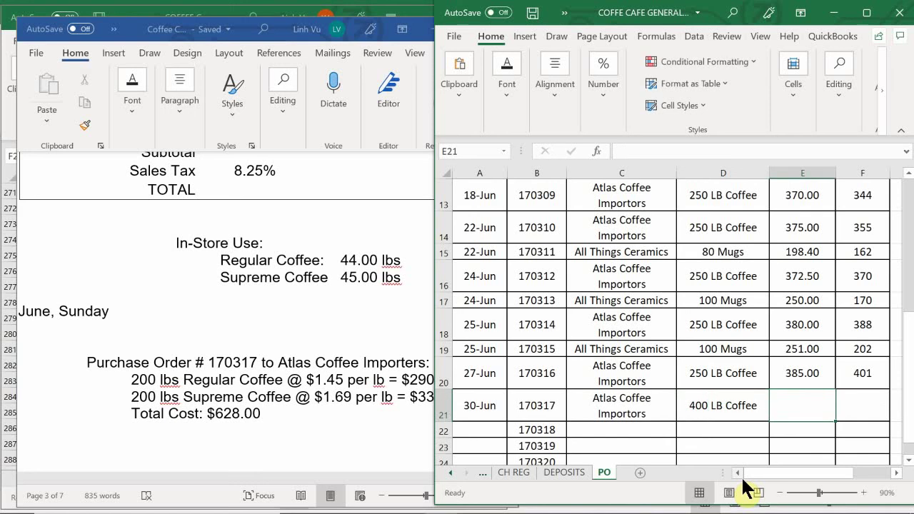
pyautogui.write('628')
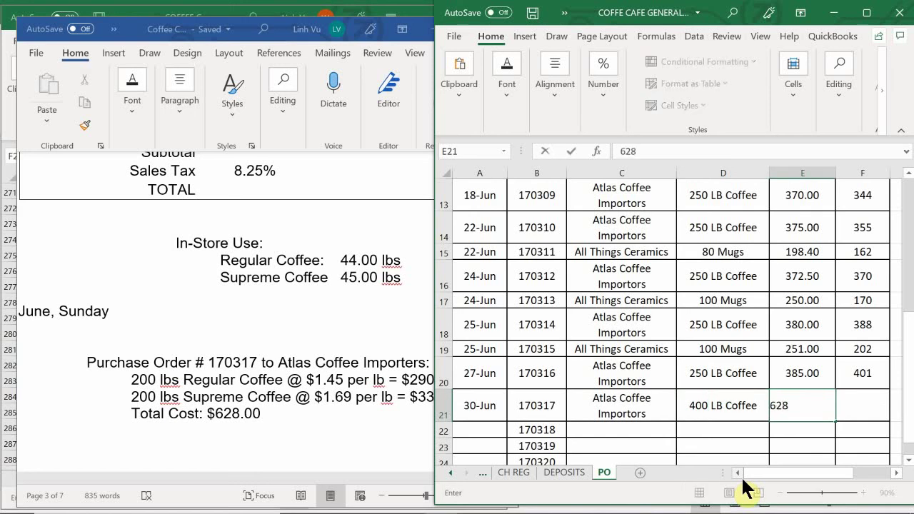
pyautogui.press('Return')
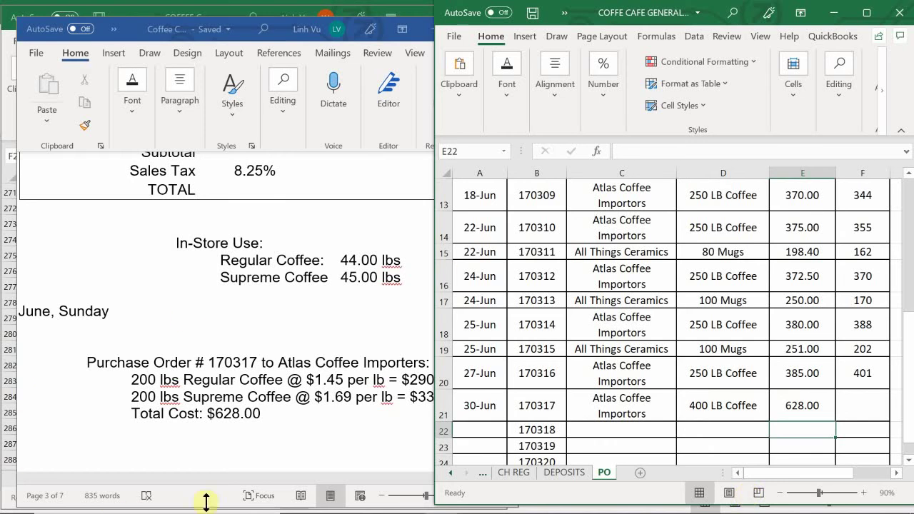
# - Switch to the Word document and review the 30 June Super "A" Market invoice and that day's sales summary and in-store use
pyautogui.click(205, 444)
pyautogui.scroll(-8, 264, 407)
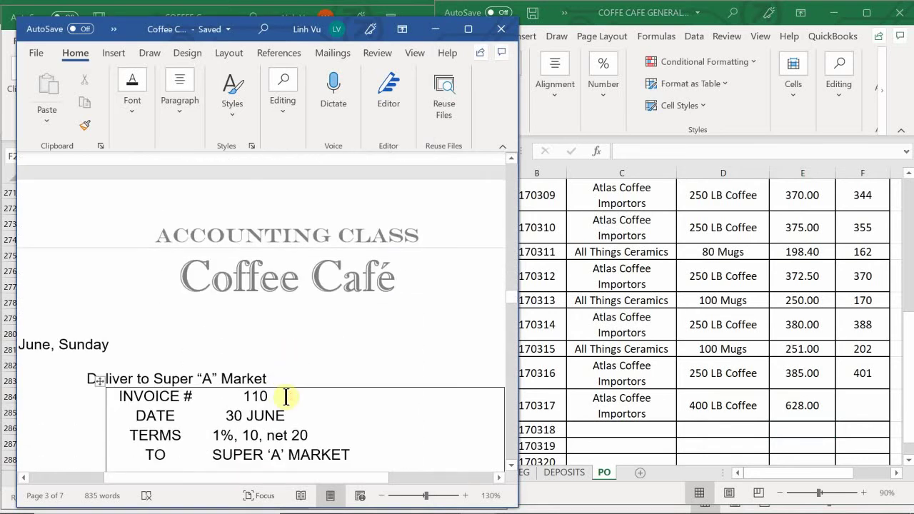
pyautogui.scroll(-3, 287, 397)
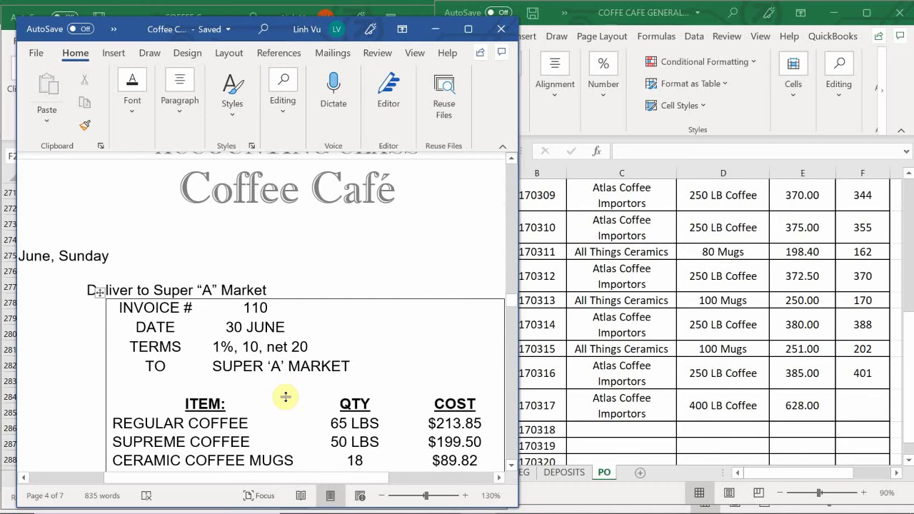
pyautogui.scroll(-2, 286, 397)
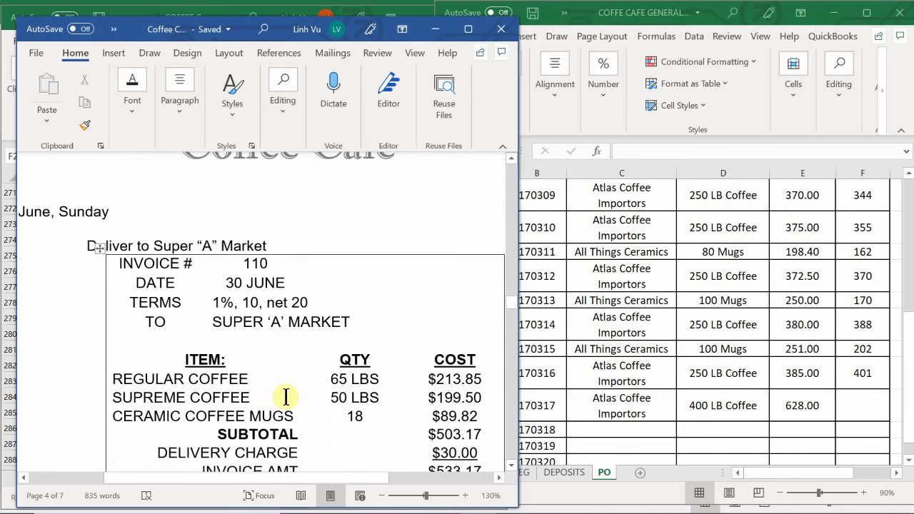
pyautogui.scroll(-10, 286, 397)
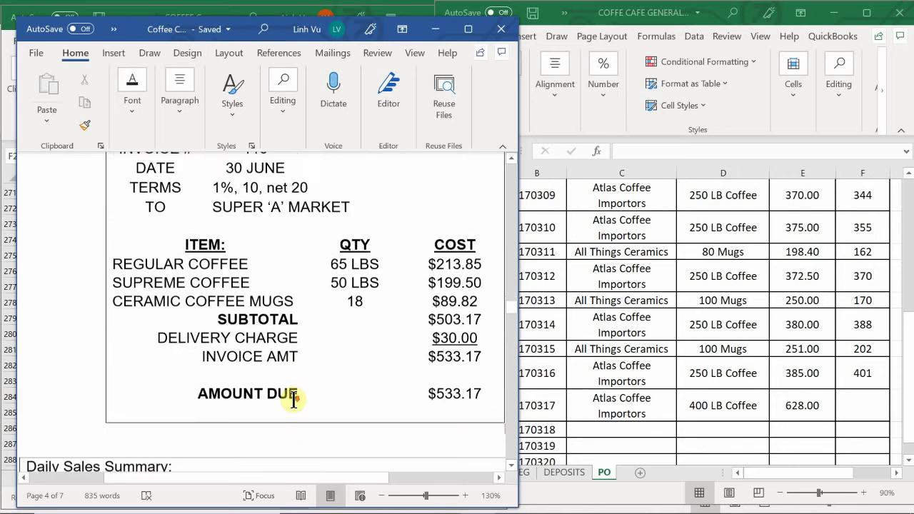
pyautogui.scroll(-11, 295, 400)
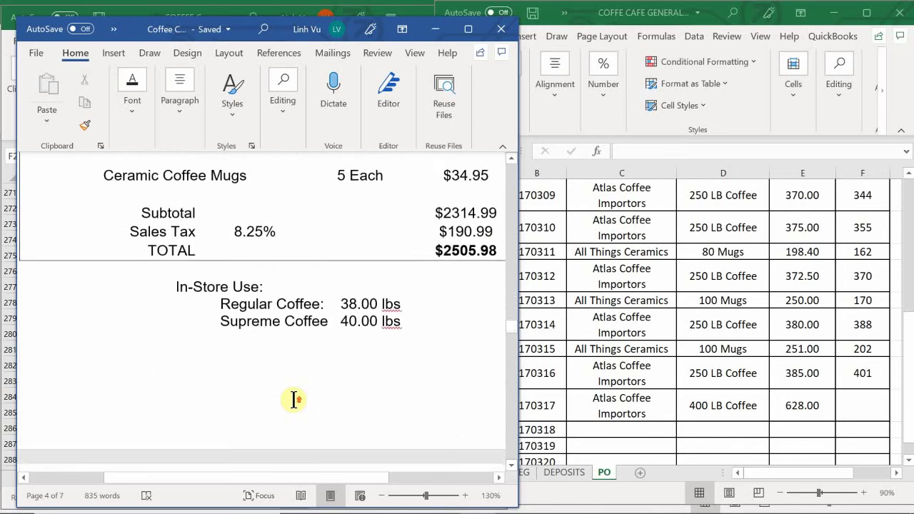
pyautogui.scroll(18, 294, 400)
pyautogui.scroll(2, 294, 400)
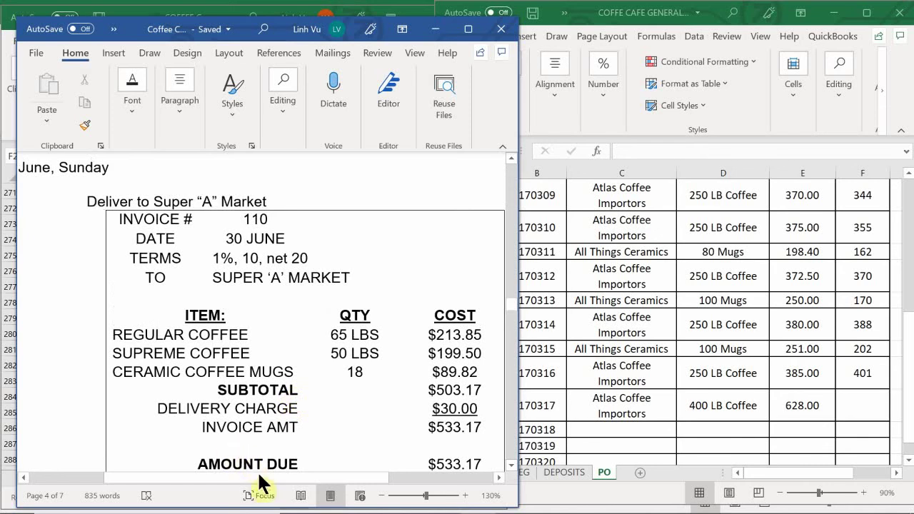
pyautogui.moveTo(259, 478); pyautogui.dragTo(317, 482)
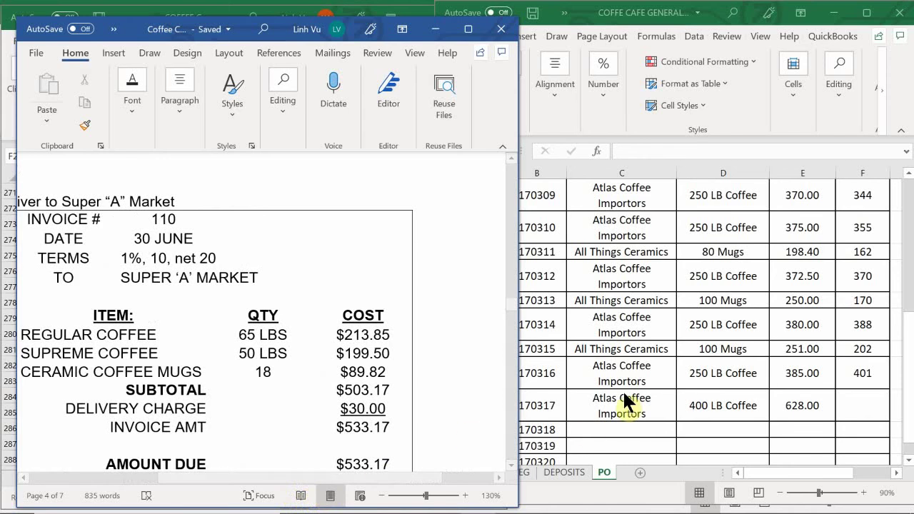
# - In Excel's General Journal sheet, copy the descriptions and PR codes of the 29-Jun Corner Bookstore sale and COGS entries, B780:C790
pyautogui.click(577, 441)
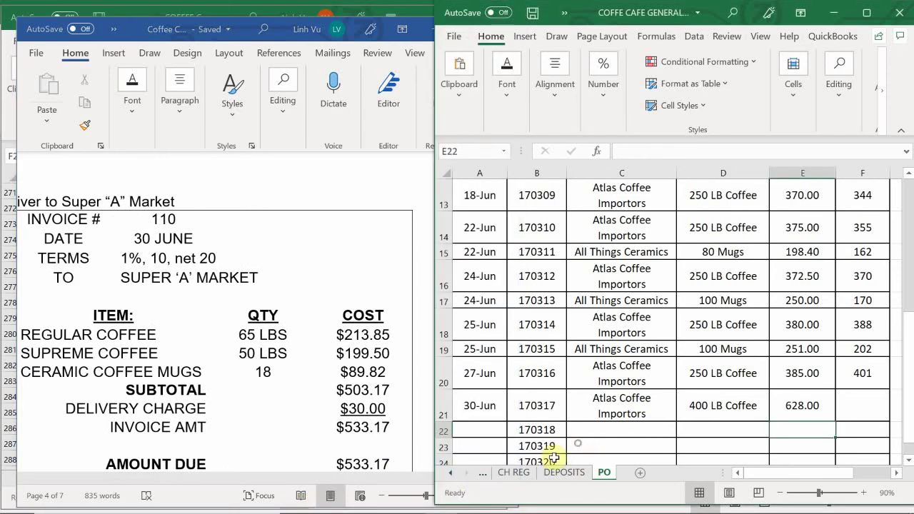
pyautogui.click(446, 475)
pyautogui.click(446, 475)
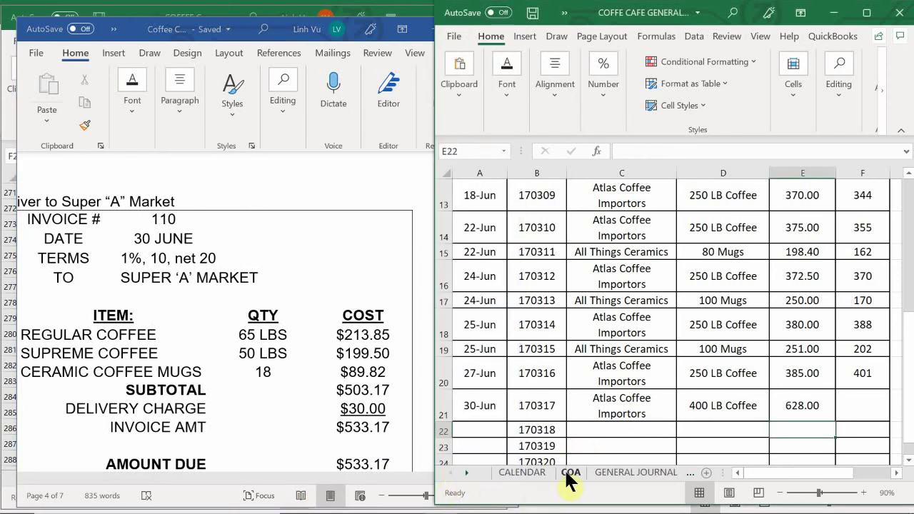
pyautogui.click(607, 473)
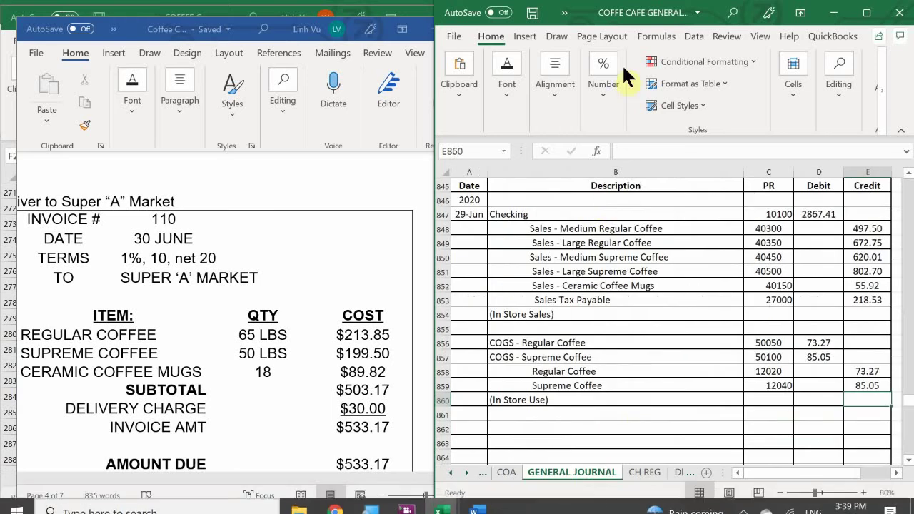
pyautogui.click(534, 371)
pyautogui.scroll(8, 536, 370)
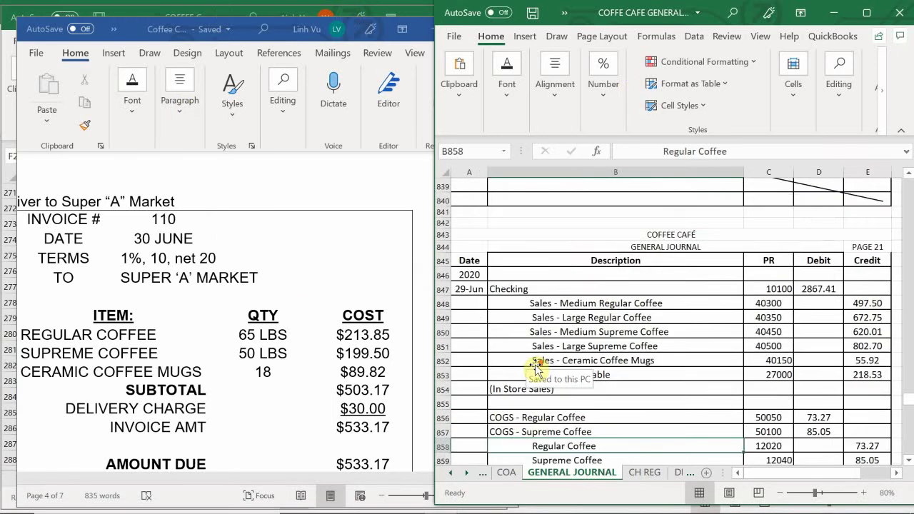
pyautogui.scroll(8, 535, 369)
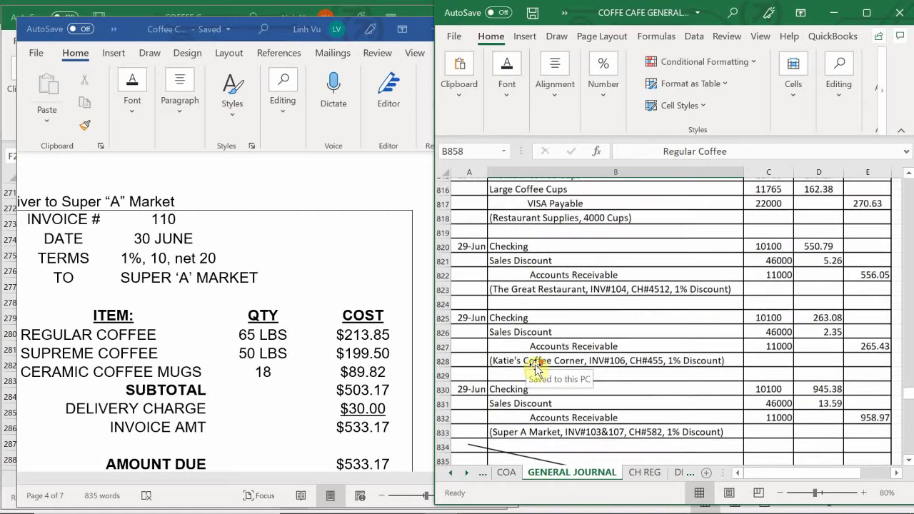
pyautogui.scroll(1, 537, 369)
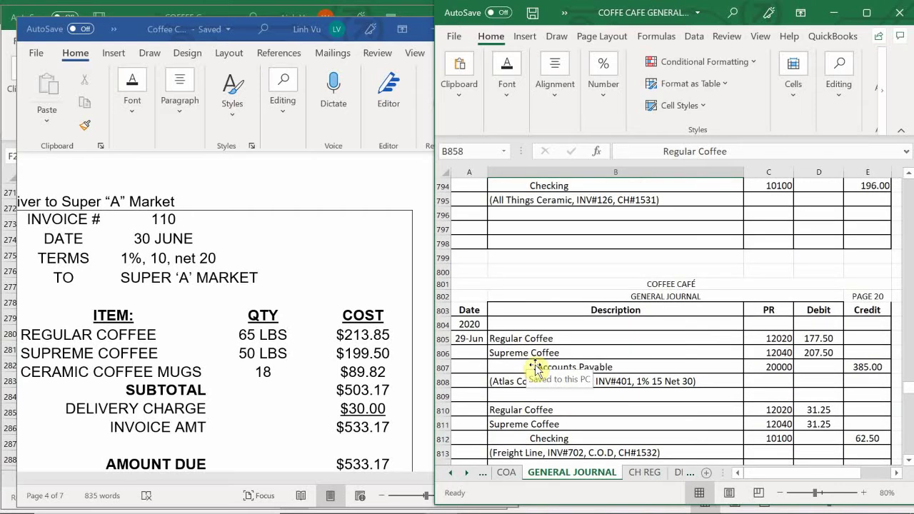
pyautogui.scroll(7, 535, 368)
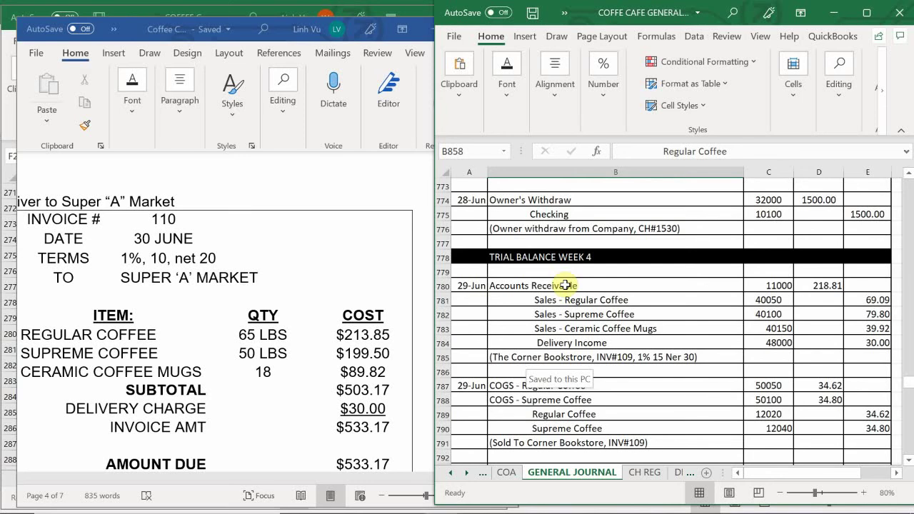
pyautogui.moveTo(594, 285); pyautogui.dragTo(771, 433)
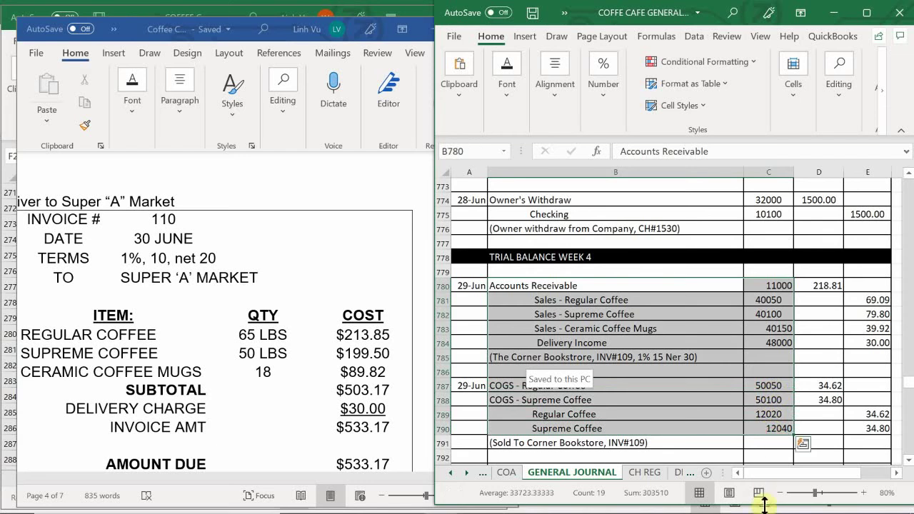
pyautogui.hotkey('ctrl', 'c')
# - Paste the copied descriptions and PR codes below the In Store Use entry on journal page 21, starting at B862
pyautogui.scroll(-20, 537, 392)
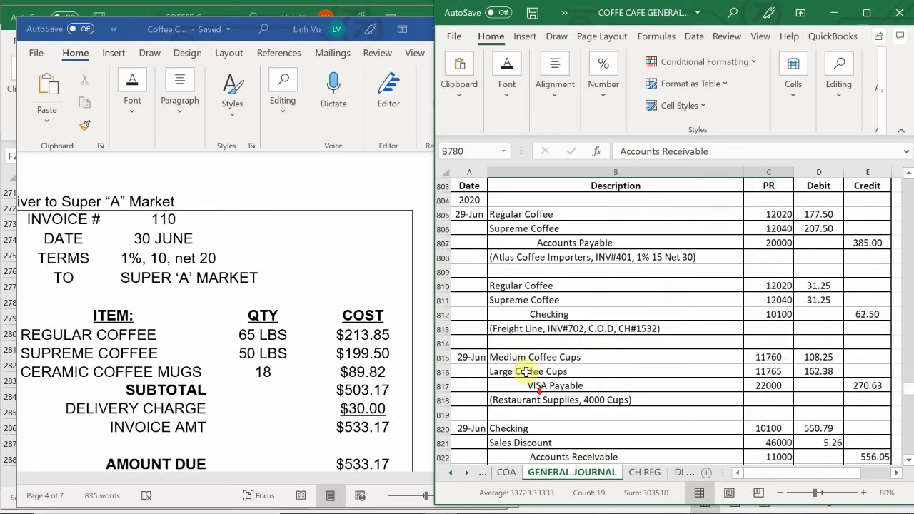
pyautogui.scroll(-4, 512, 367)
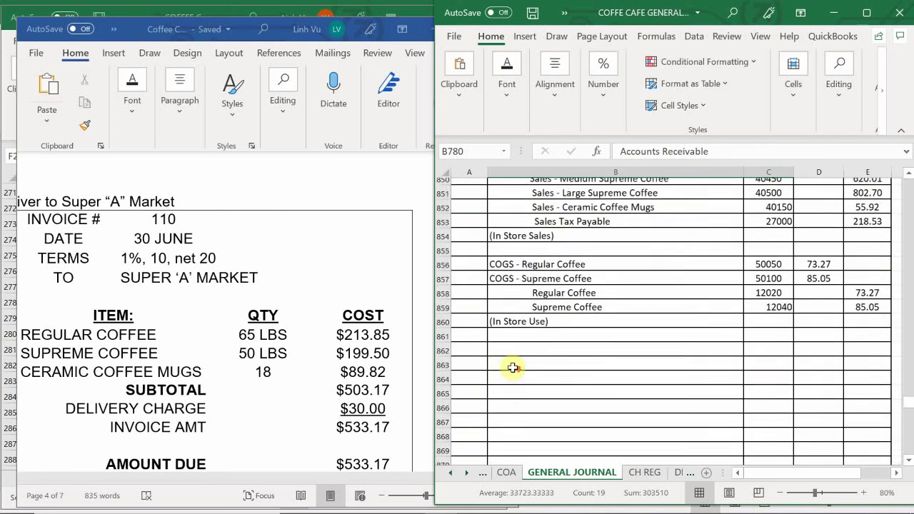
pyautogui.scroll(1, 512, 365)
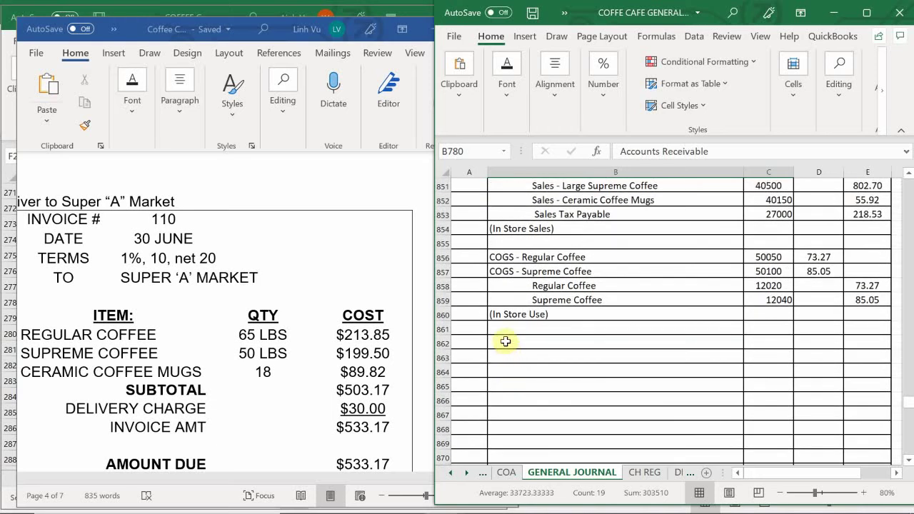
pyautogui.click(500, 342)
pyautogui.hotkey('ctrl', 'v')
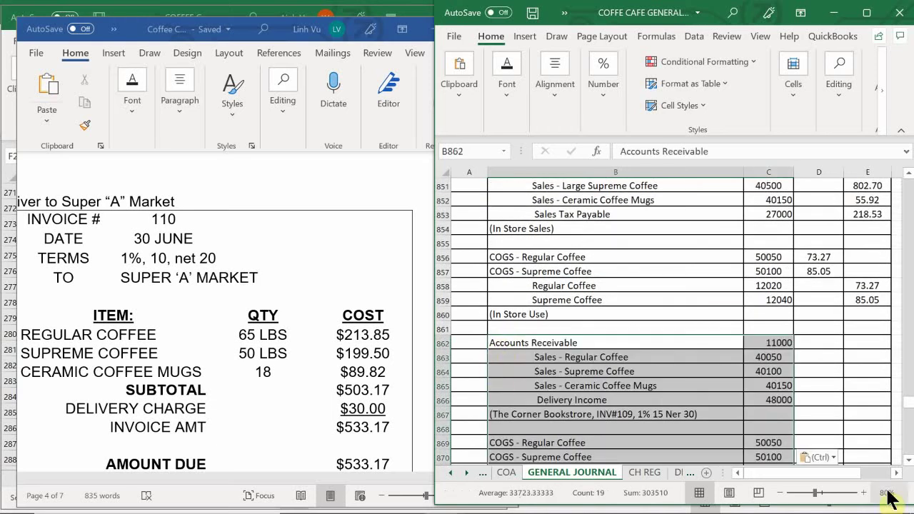
pyautogui.click(744, 502)
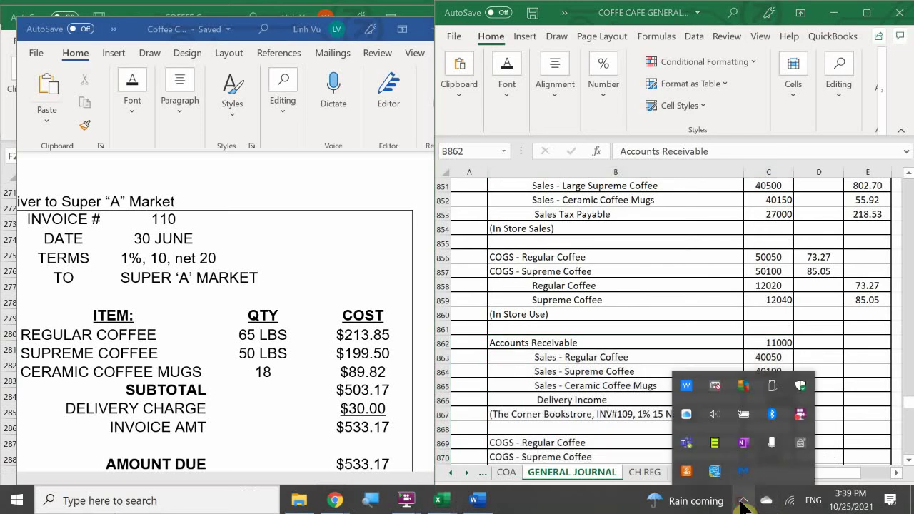
pyautogui.rightClick(800, 417)
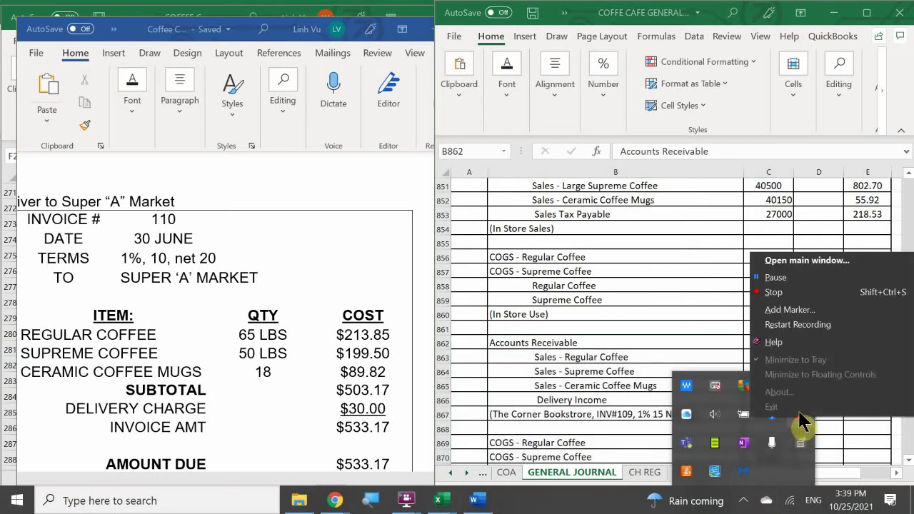
pyautogui.click(769, 278)
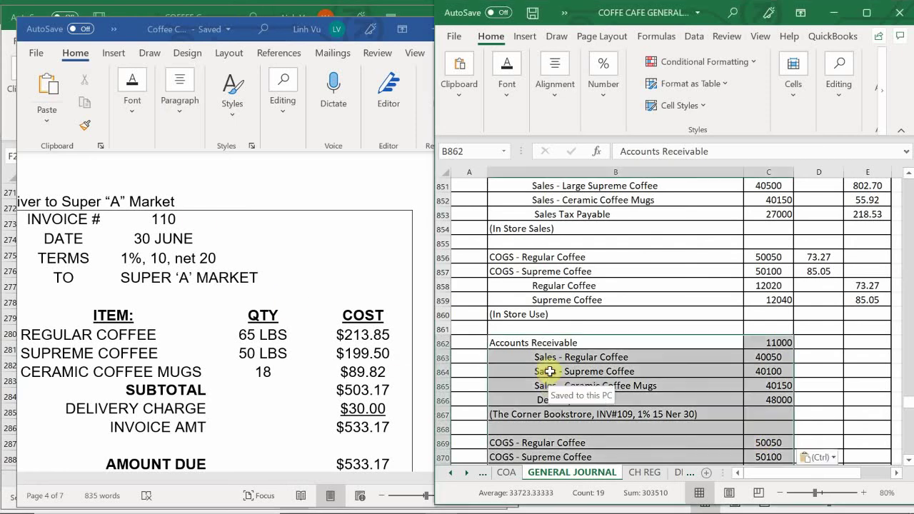
pyautogui.scroll(-6, 550, 371)
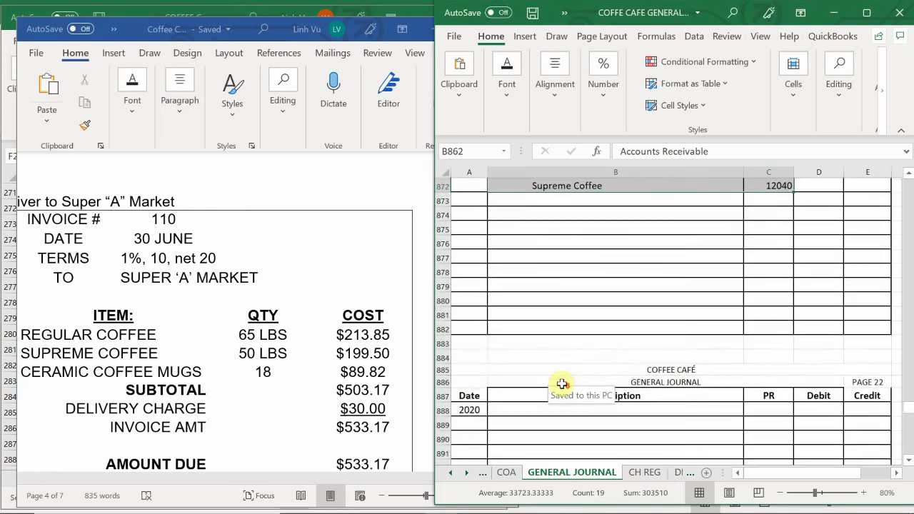
# - Set the Accounts Receivable debit in D862 of the General Journal to the sum of the credits in E862:E867
pyautogui.scroll(6, 562, 384)
pyautogui.scroll(1, 562, 384)
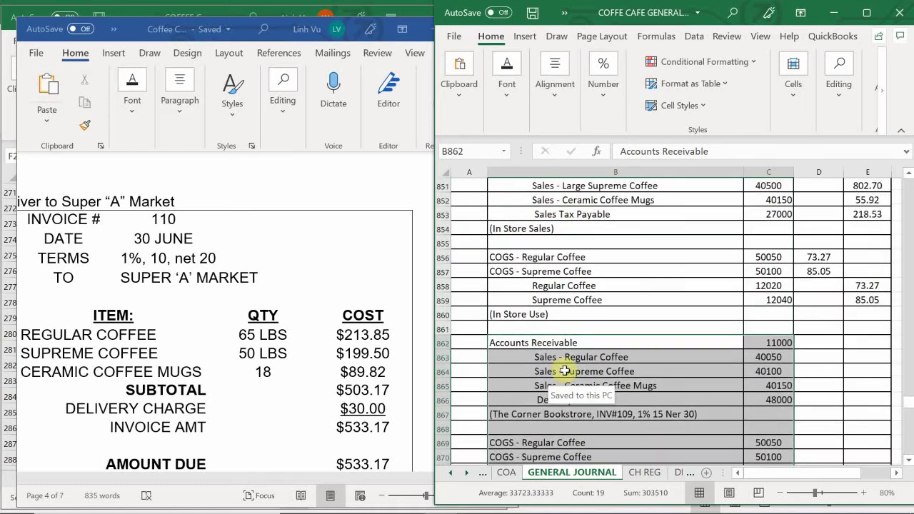
pyautogui.scroll(-1, 558, 357)
pyautogui.click(551, 370)
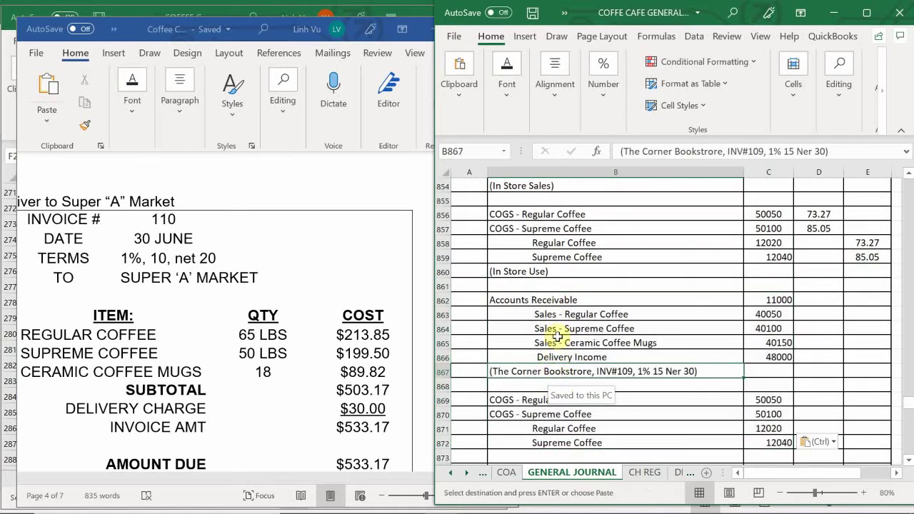
pyautogui.click(826, 303)
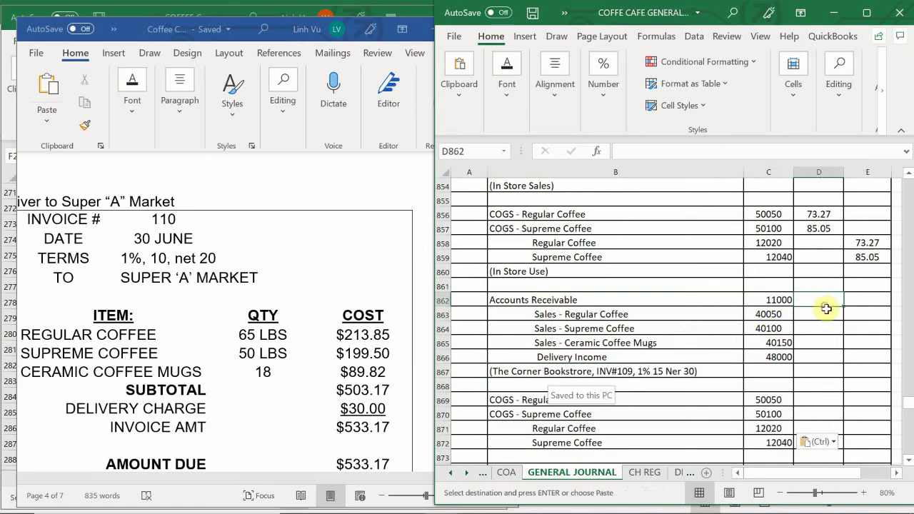
pyautogui.write('=')
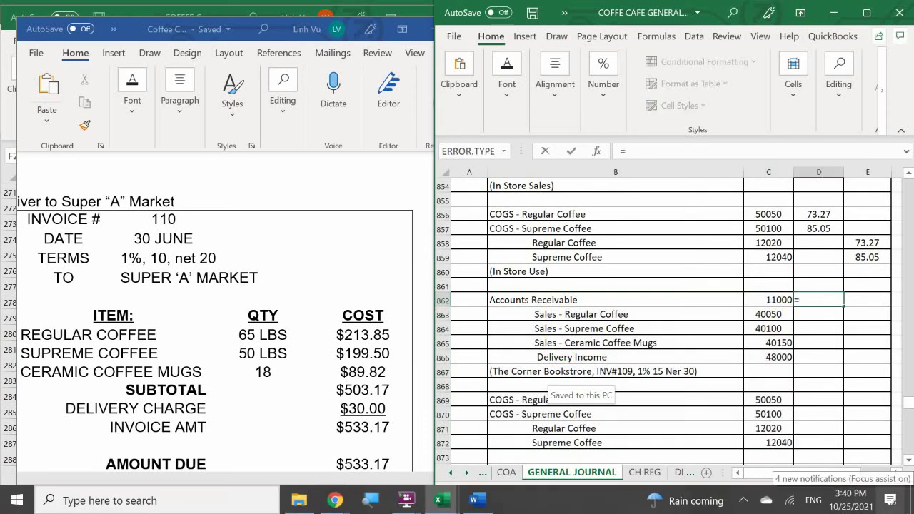
pyautogui.write('sy')
pyautogui.press('BackSpace')
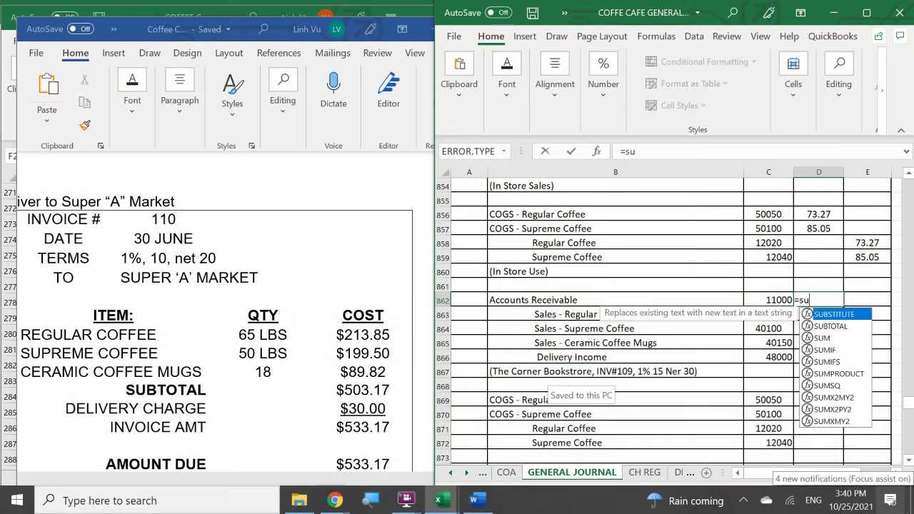
pyautogui.write('um(')
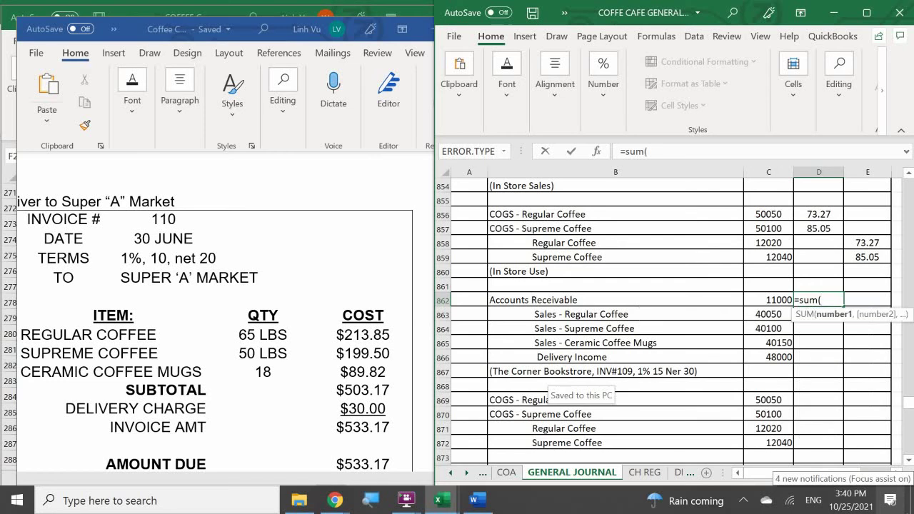
pyautogui.moveTo(868, 300); pyautogui.dragTo(875, 373)
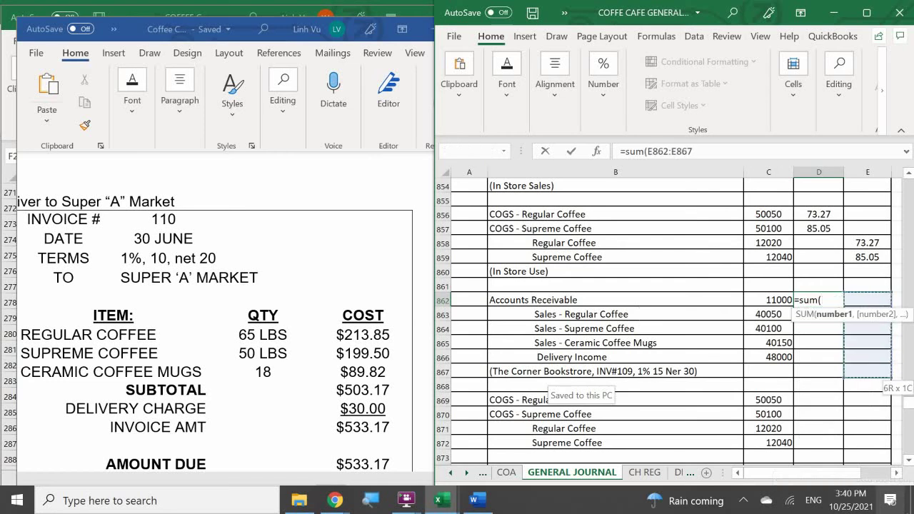
pyautogui.press('Return')
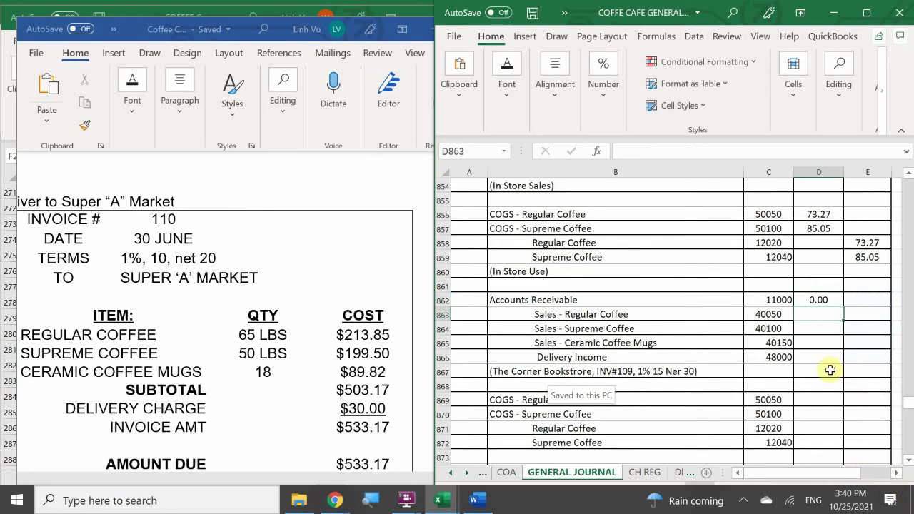
# - Enter credits of 213.85 for Regular Coffee, 199.50 for Supreme Coffee, 89.82 for Ceramic Coffee Mugs and 30 for Delivery Income in E863:E866
pyautogui.click(865, 312)
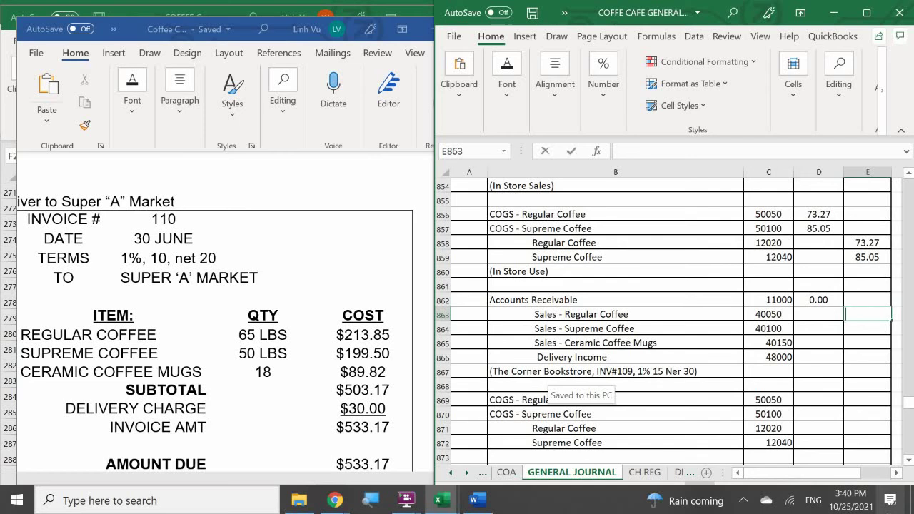
pyautogui.write('213.85')
pyautogui.press('Return')
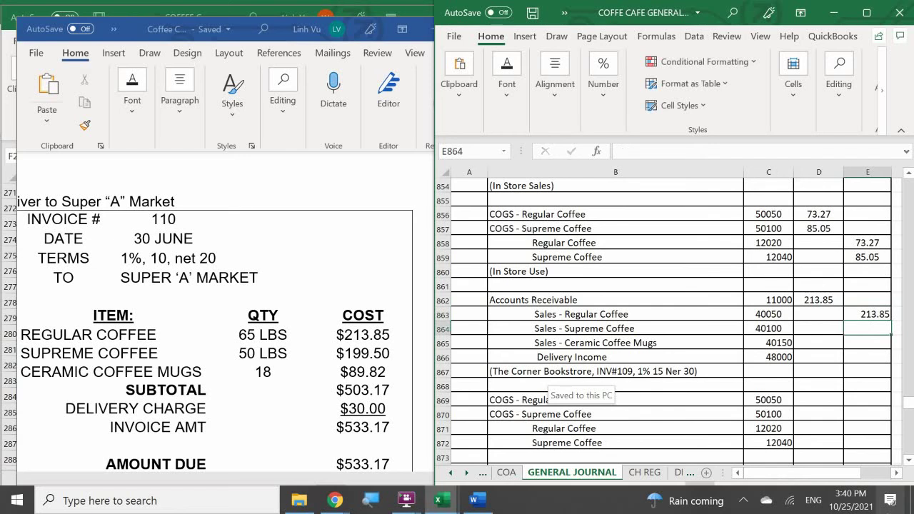
pyautogui.write('199.50')
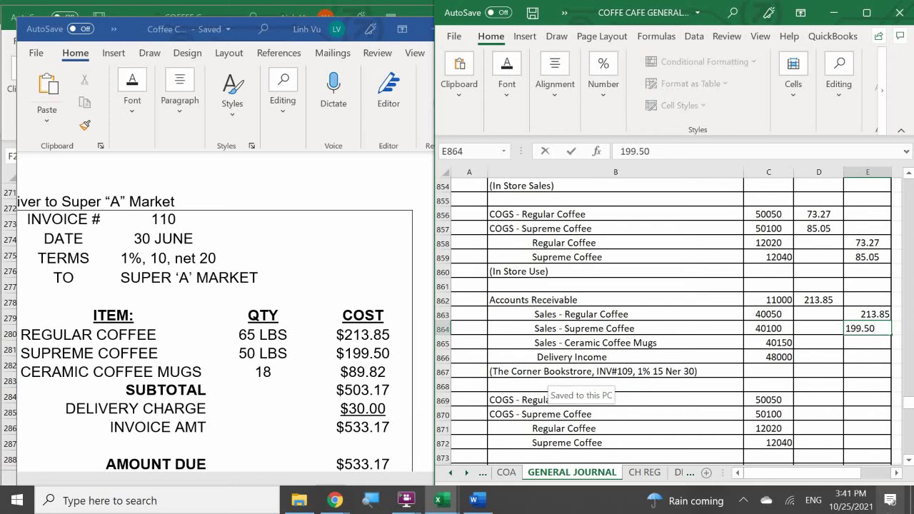
pyautogui.press('Return')
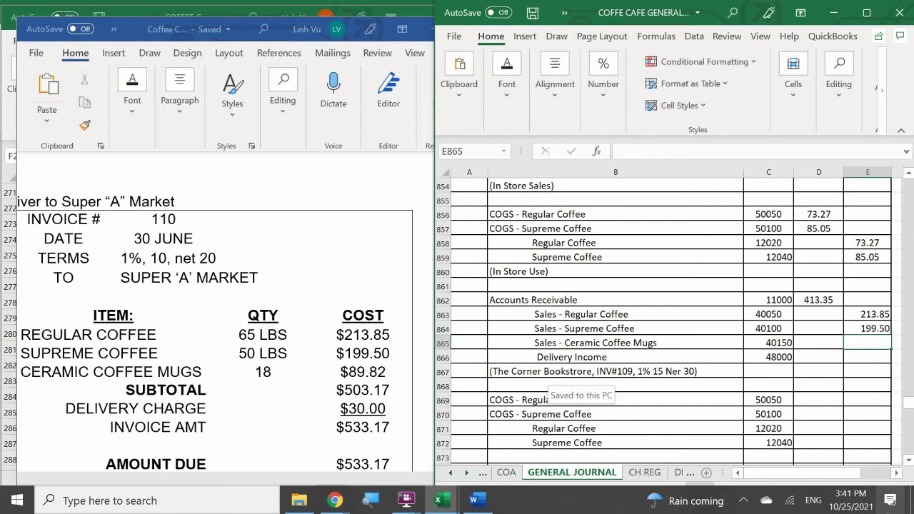
pyautogui.write('89')
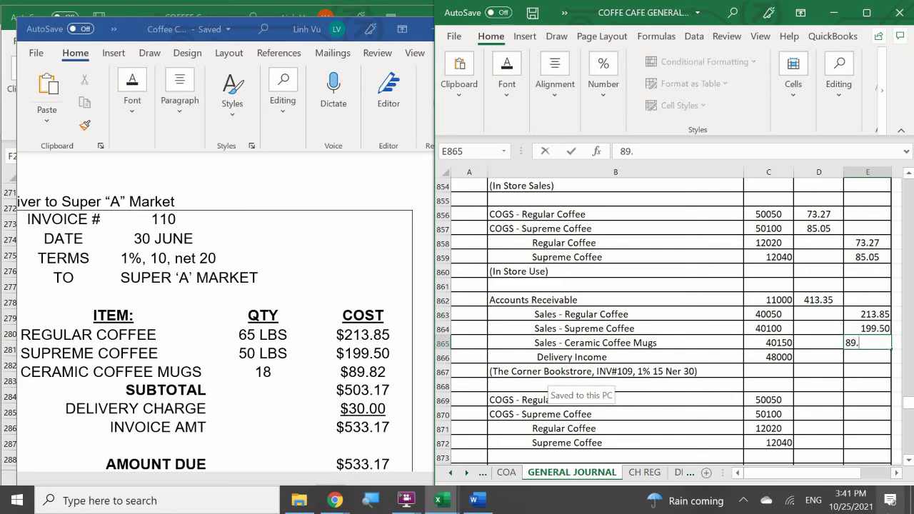
pyautogui.write('.82')
pyautogui.press('Return')
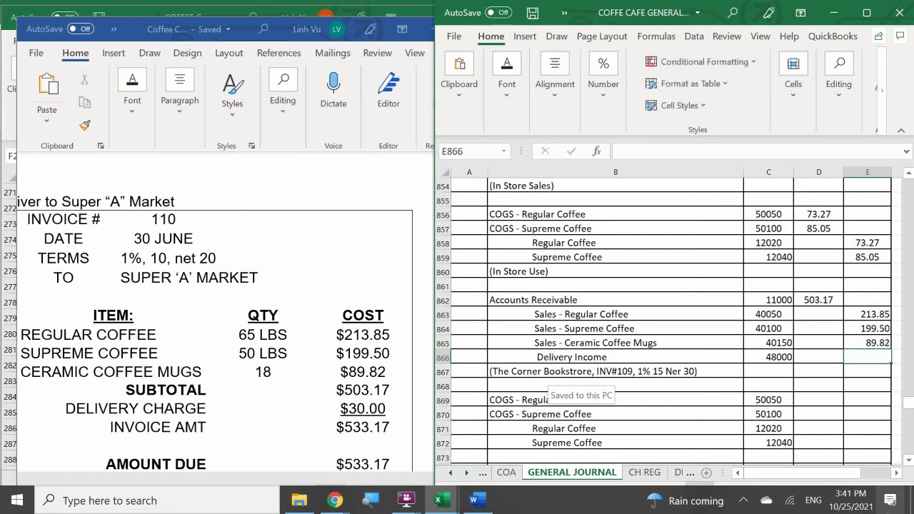
pyautogui.write('30')
pyautogui.press('Return')
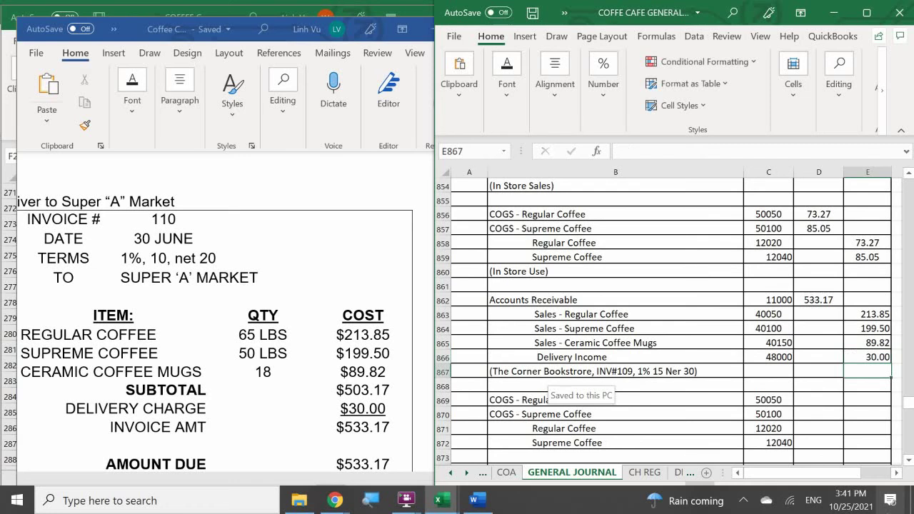
# - Replace the Corner Bookstore explanation in B867 with (Super A Market, INV#110, 1% 10 Net 20)
pyautogui.scroll(1, 766, 309)
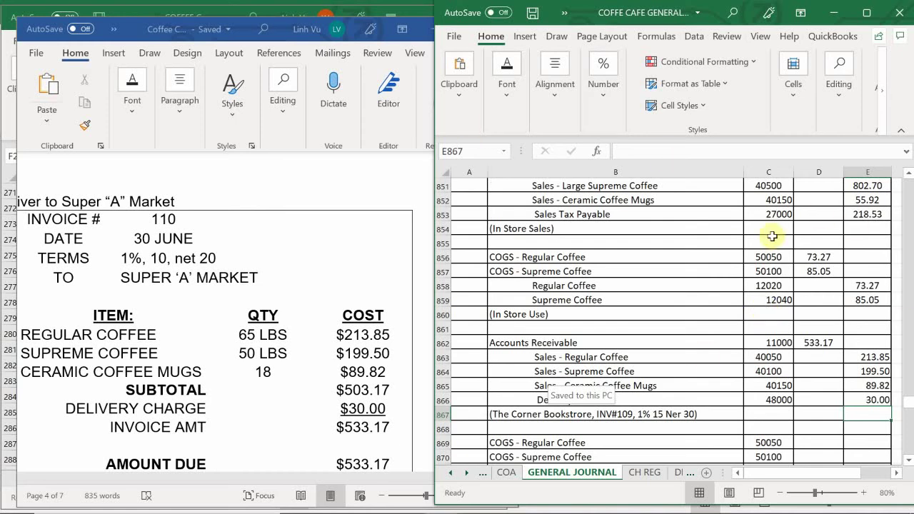
pyautogui.click(584, 417)
pyautogui.press('BackSpace')
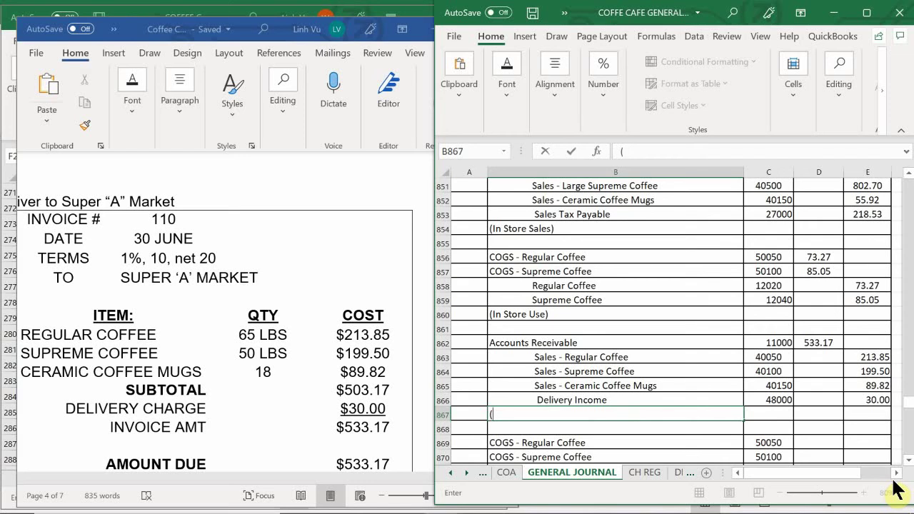
pyautogui.write('(Super A Marker')
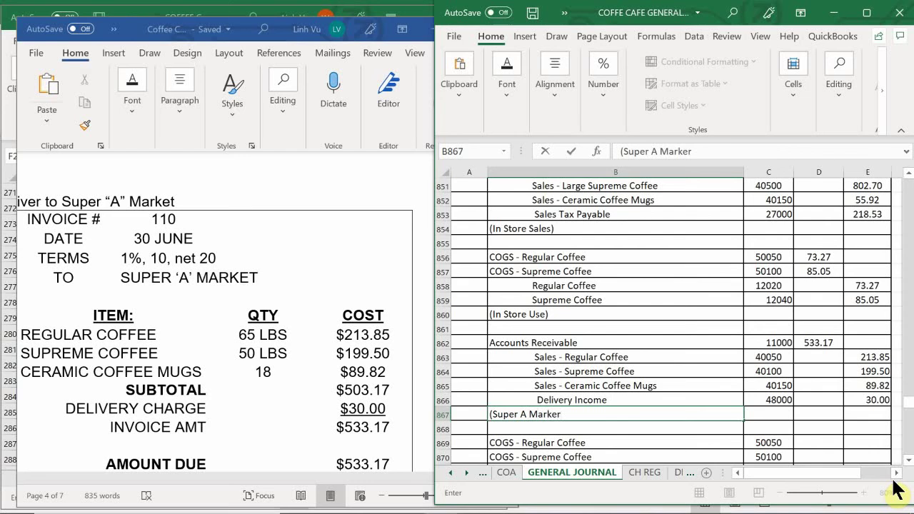
pyautogui.press('BackSpace')
pyautogui.write('t, INV#110')
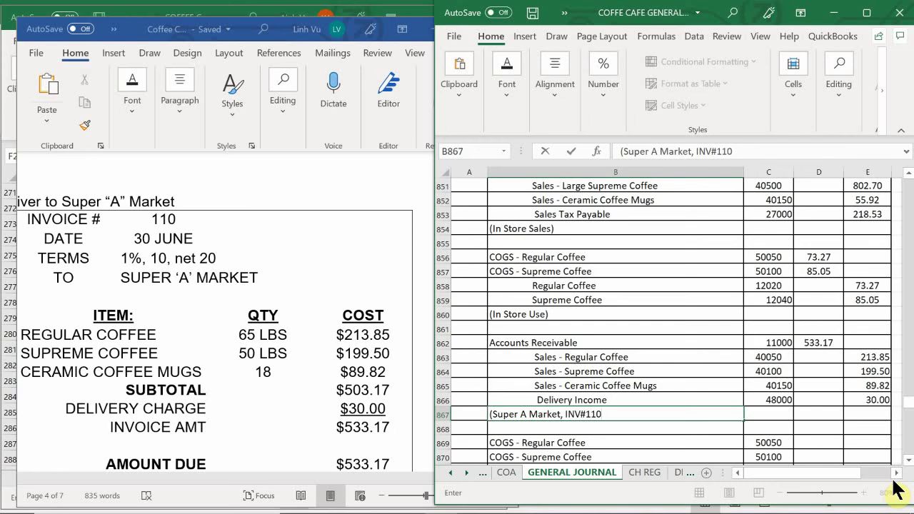
pyautogui.write(', 1% 10 Net')
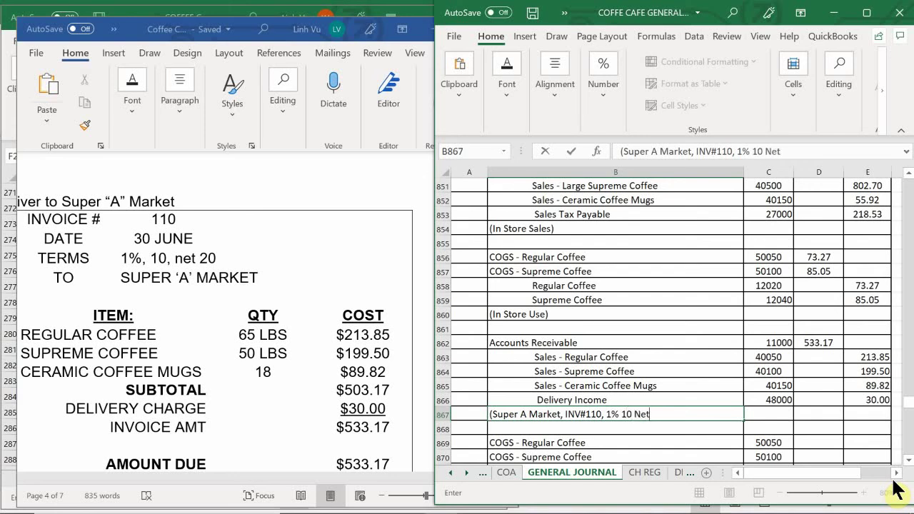
pyautogui.write(' 20')
pyautogui.press('Return')
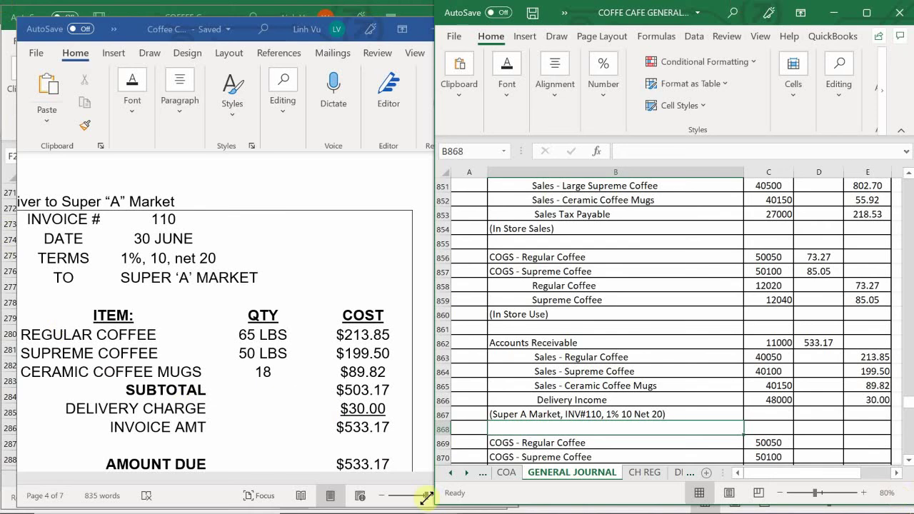
# - Switch to the Coffee Café ledger workbook with the ASSETS sheet, keeping the general journal beside it for reference
pyautogui.moveTo(432, 508)
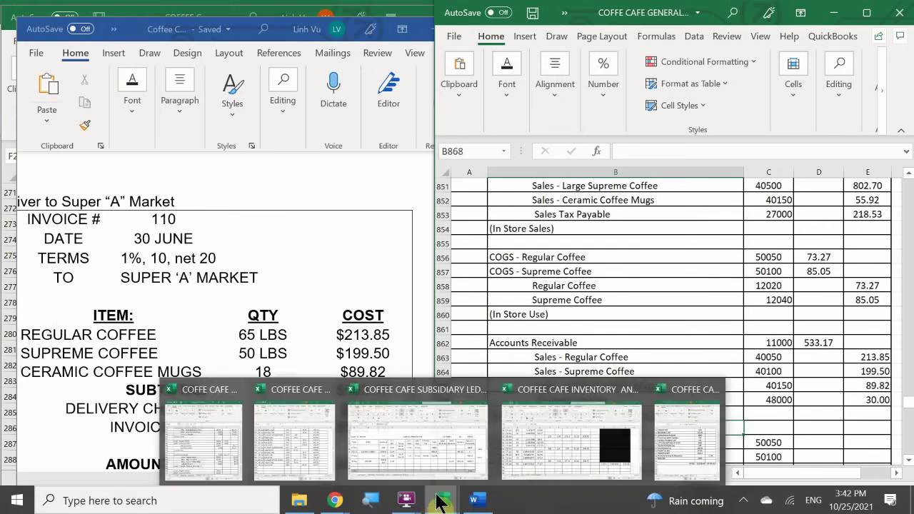
pyautogui.click(204, 423)
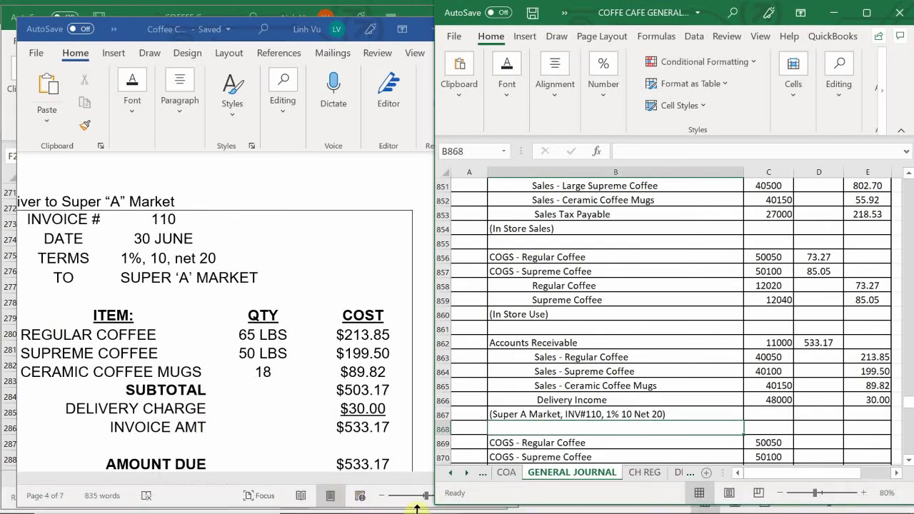
pyautogui.moveTo(448, 503)
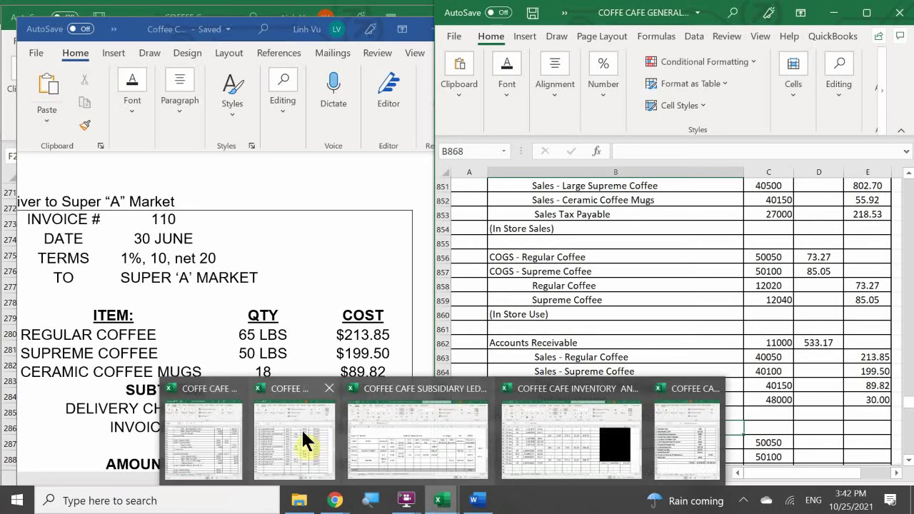
pyautogui.click(301, 429)
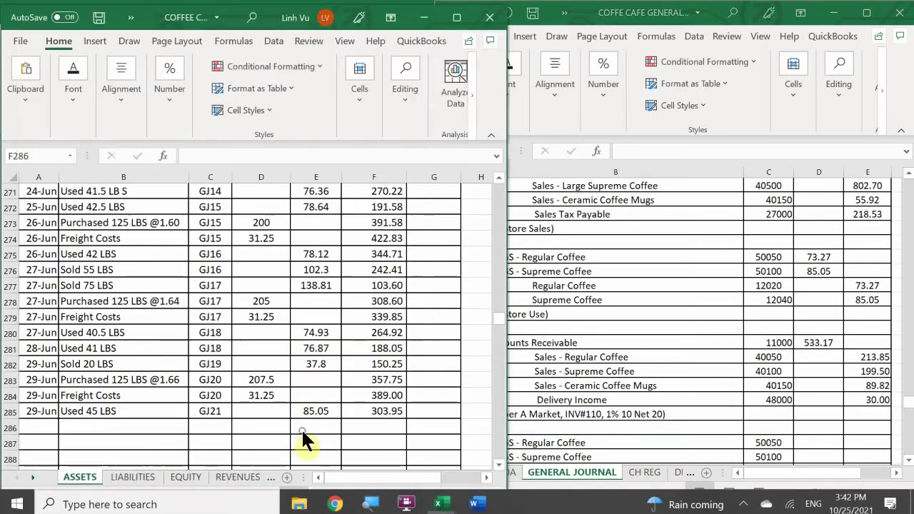
pyautogui.click(564, 427)
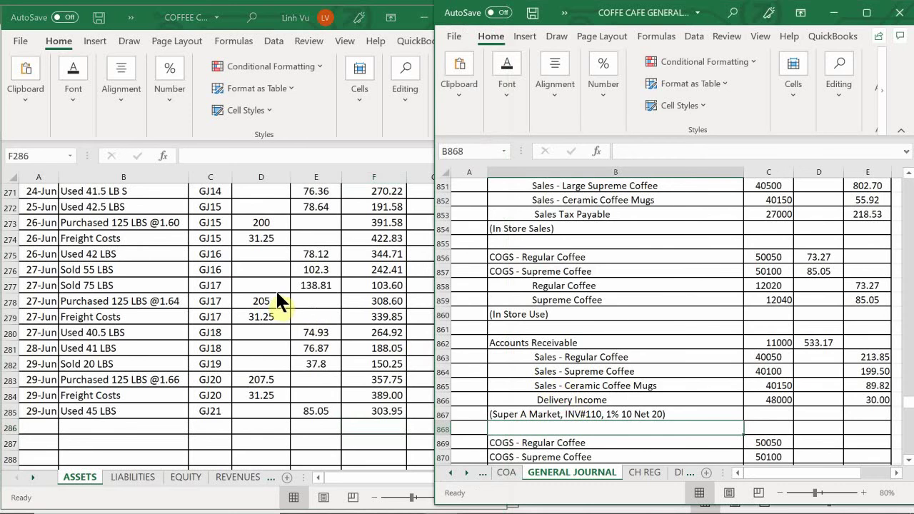
pyautogui.click(69, 411)
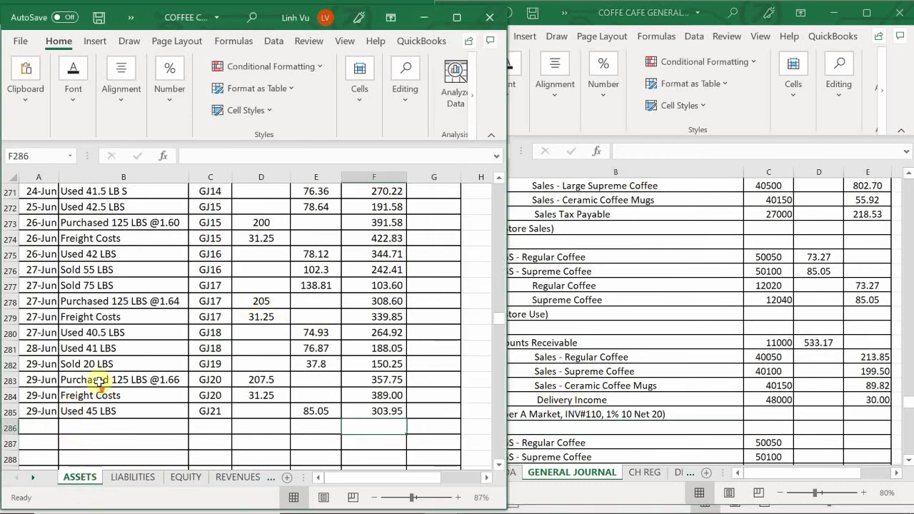
# - Date the next empty Accounts Receivable row, A118 on the ASSETS sheet, 6/30
pyautogui.scroll(20, 100, 365)
pyautogui.scroll(20, 109, 355)
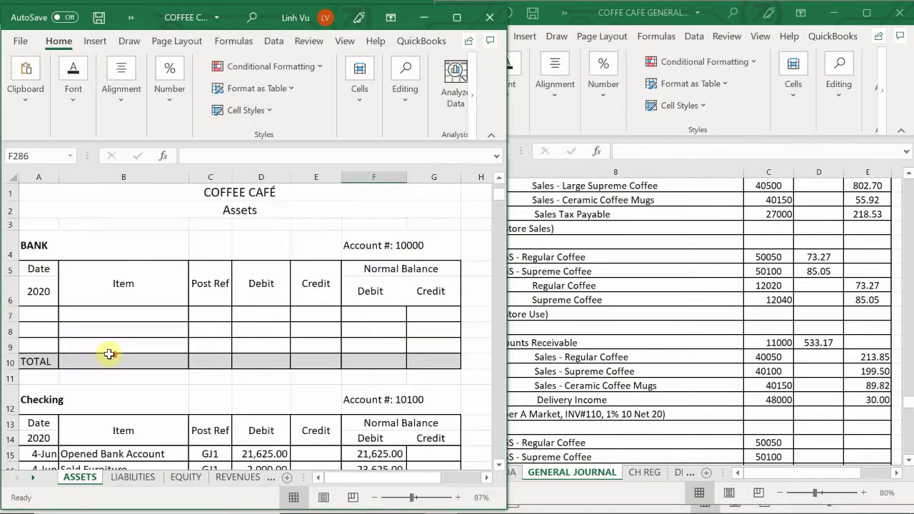
pyautogui.scroll(-9, 107, 352)
pyautogui.scroll(-11, 105, 364)
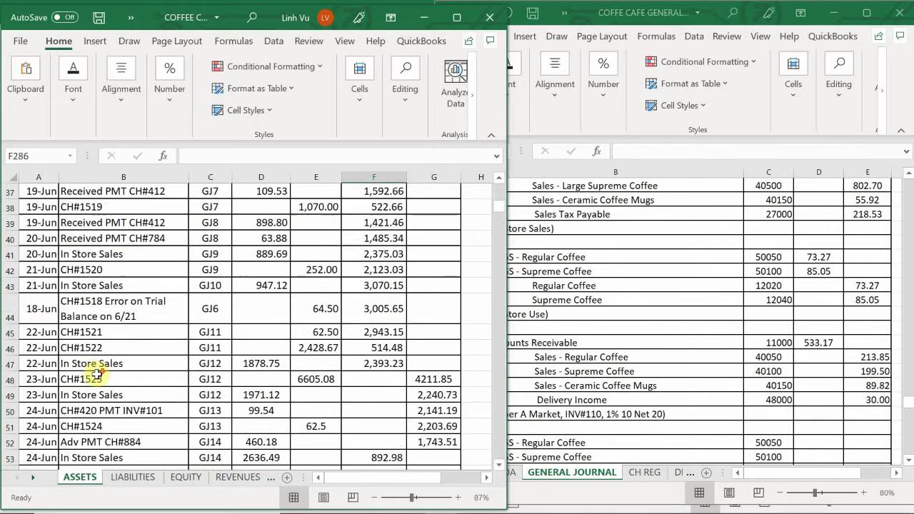
pyautogui.scroll(-11, 95, 378)
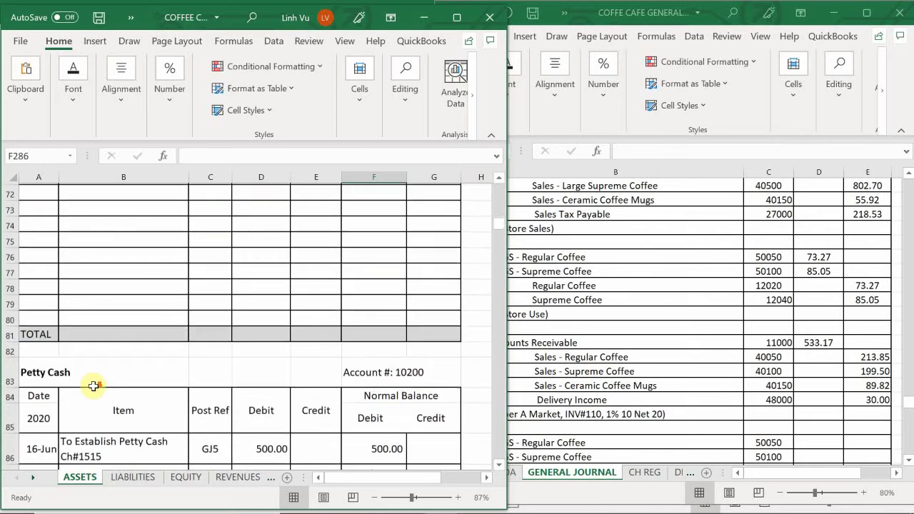
pyautogui.scroll(-5, 84, 402)
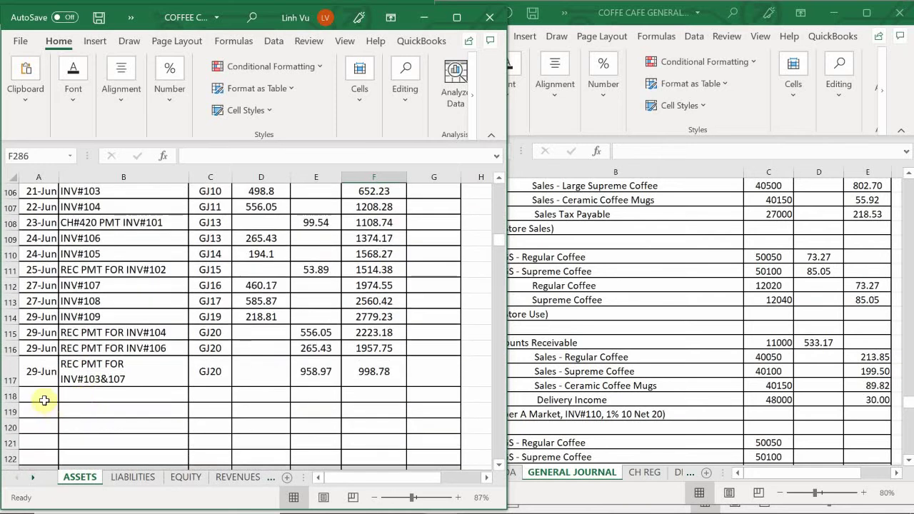
pyautogui.scroll(-1, 44, 401)
pyautogui.click(41, 400)
pyautogui.scroll(1, 42, 397)
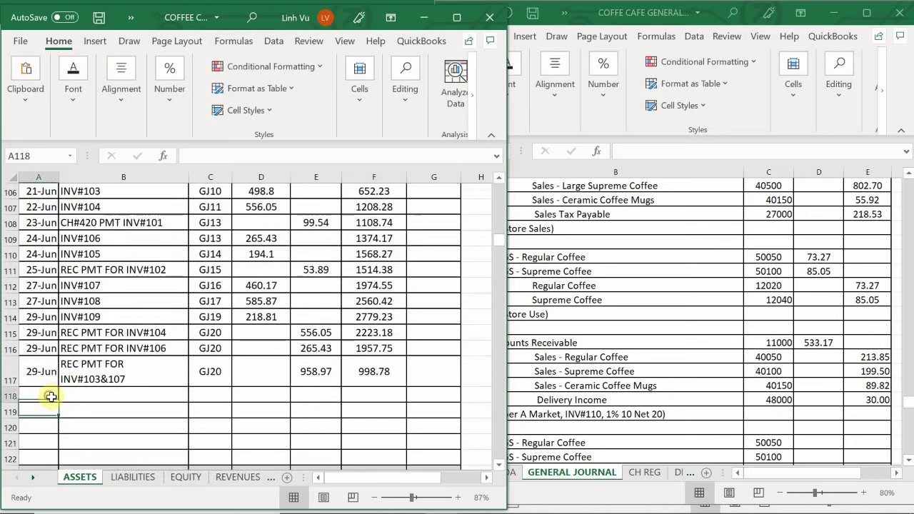
pyautogui.write('6/')
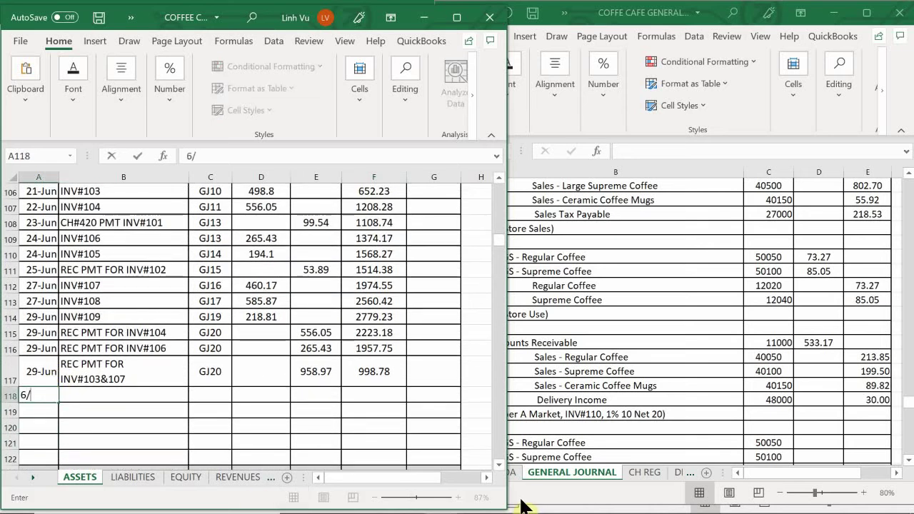
pyautogui.press('Up')
pyautogui.press('Right')
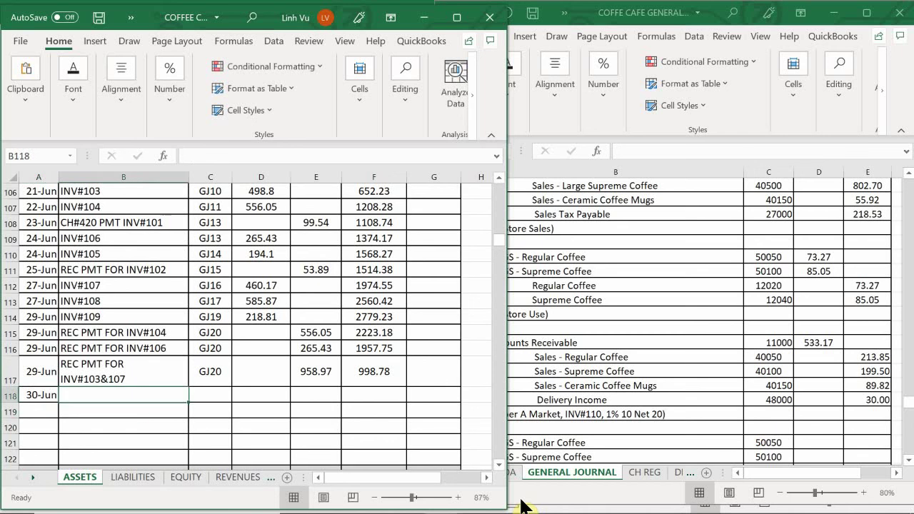
# - Enter INV#110 as the item and GJ21 as the post reference in row 118 of the Accounts Receivable ledger
pyautogui.write('INV#')
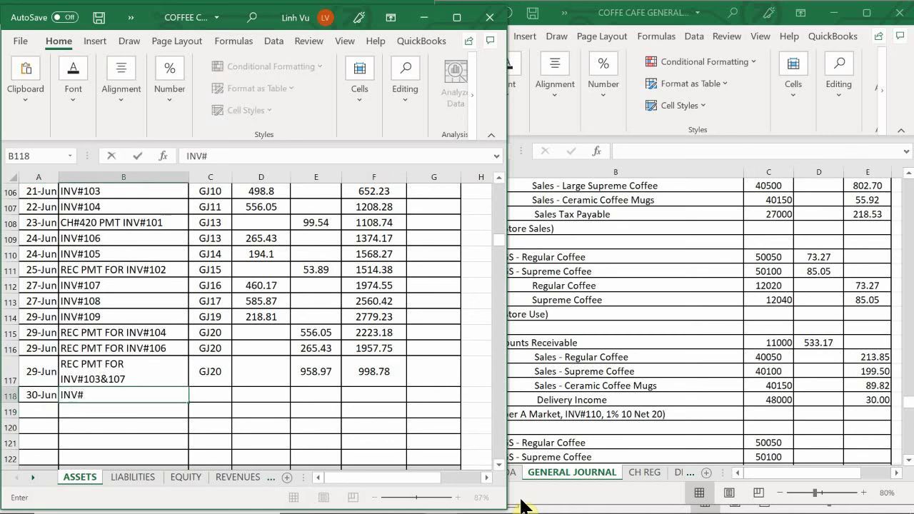
pyautogui.write('110')
pyautogui.press('Tab')
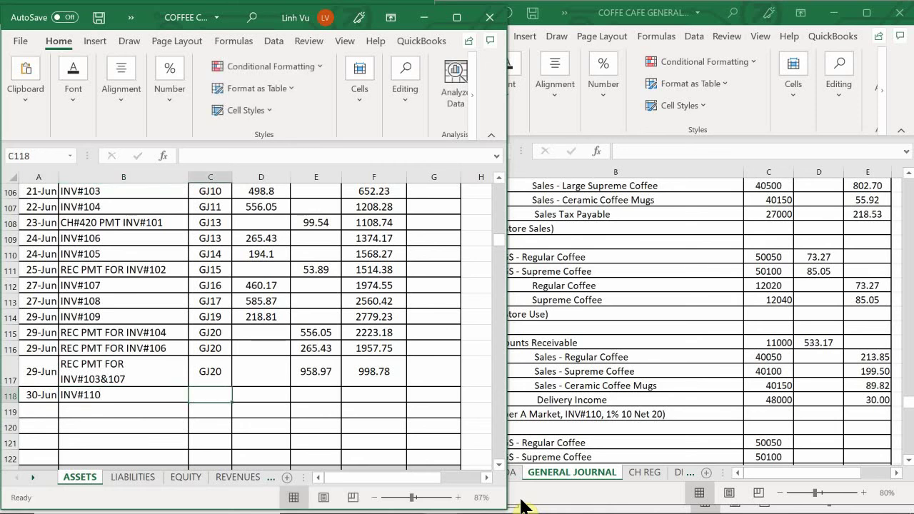
pyautogui.write('F')
pyautogui.write('GJ')
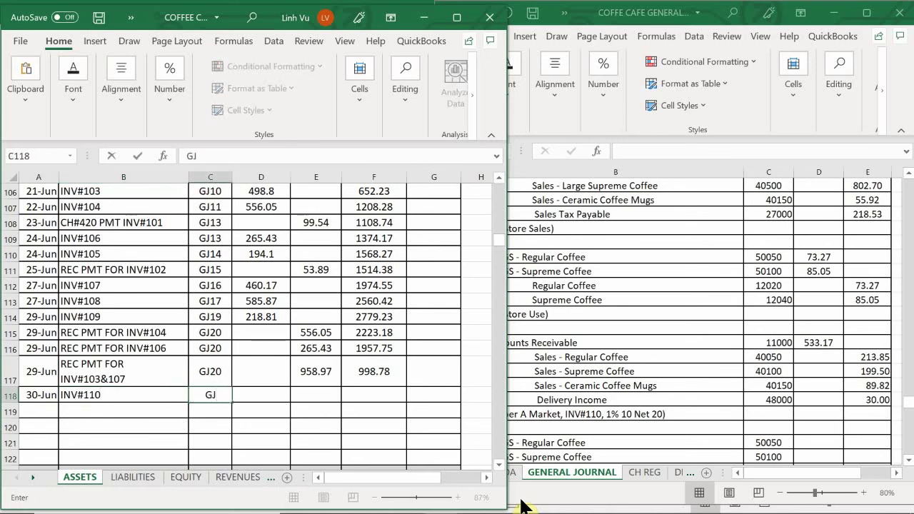
pyautogui.write('21')
pyautogui.press('Return')
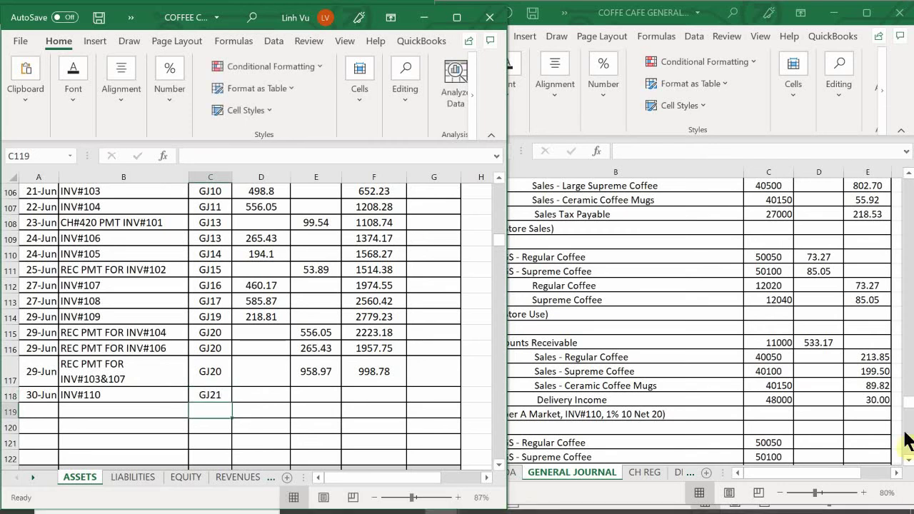
# - Enter the 533.17 debit from the general journal in D118 and fill the running balance formula from F117 into F118
pyautogui.click(791, 402)
pyautogui.scroll(-6, 791, 402)
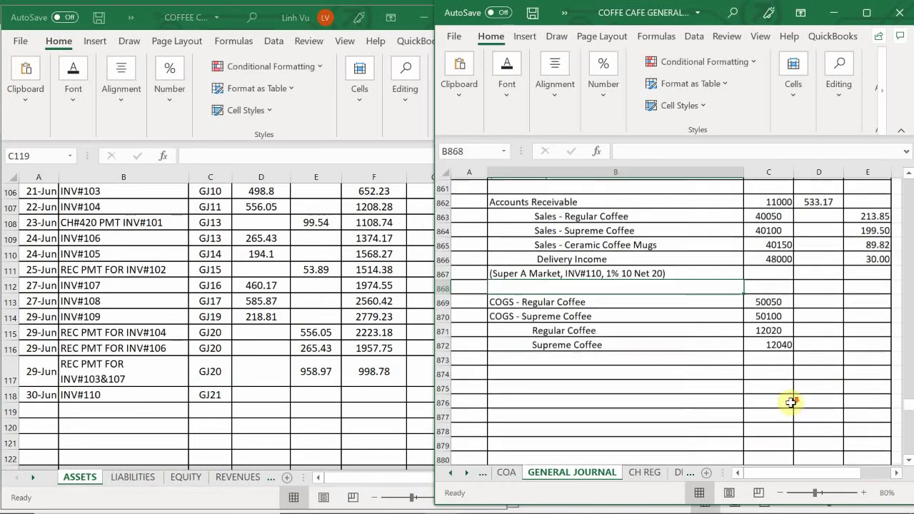
pyautogui.scroll(3, 790, 404)
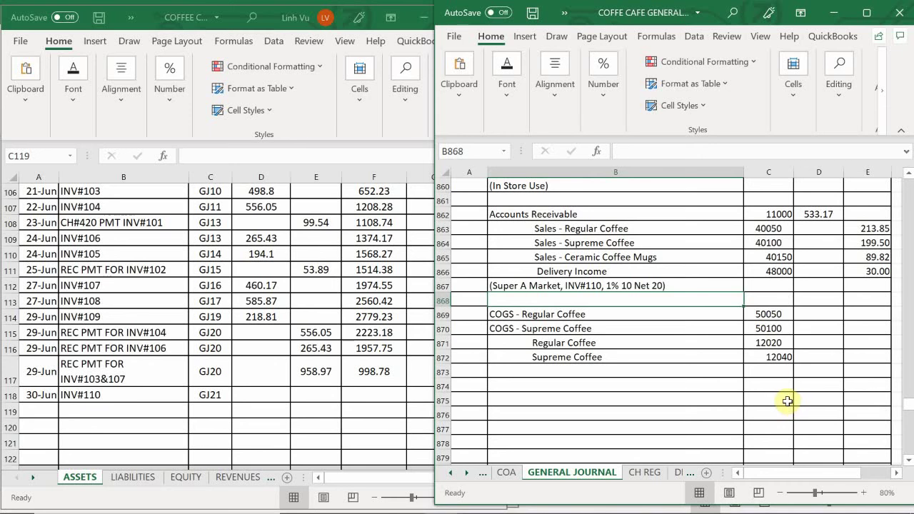
pyautogui.scroll(1, 788, 401)
pyautogui.scroll(2, 787, 400)
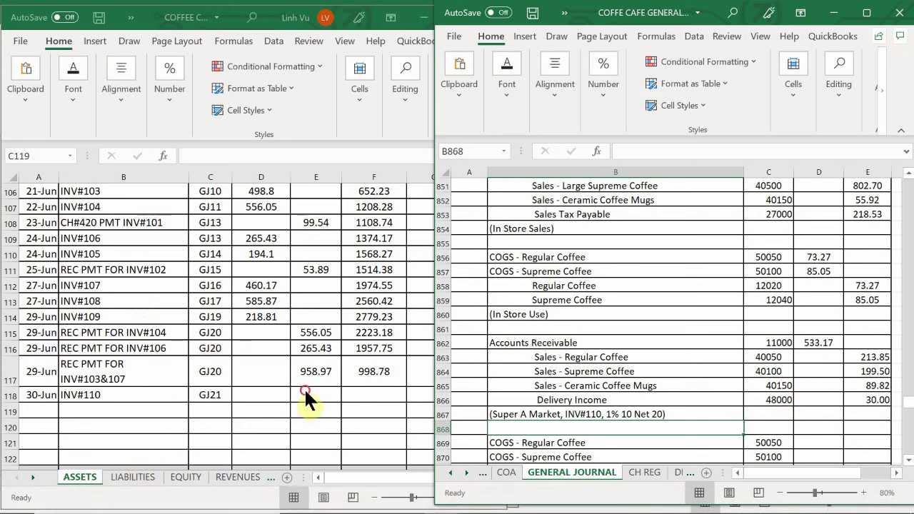
pyautogui.click(282, 394)
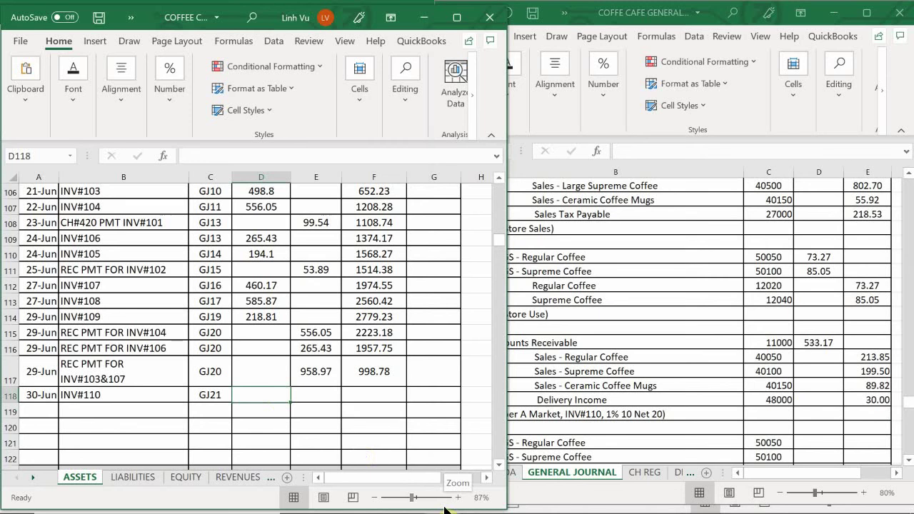
pyautogui.write('533.17')
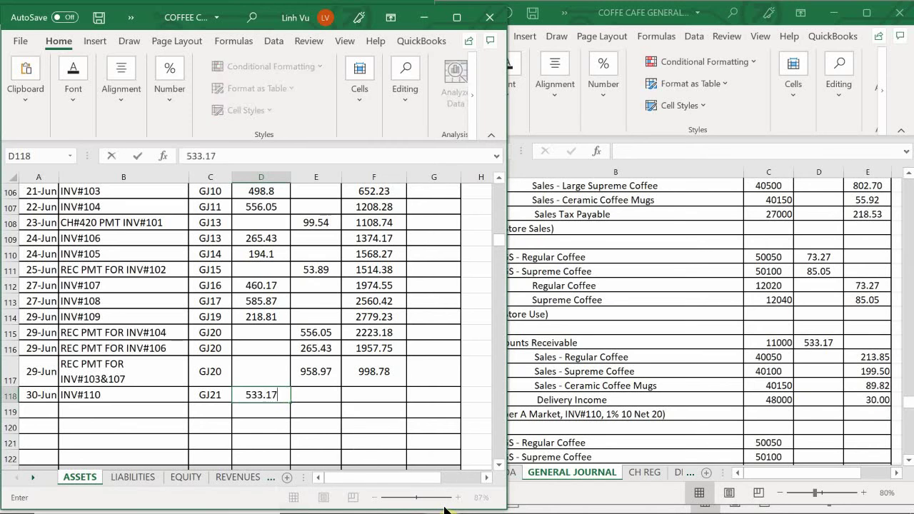
pyautogui.press('Return')
pyautogui.click(378, 377)
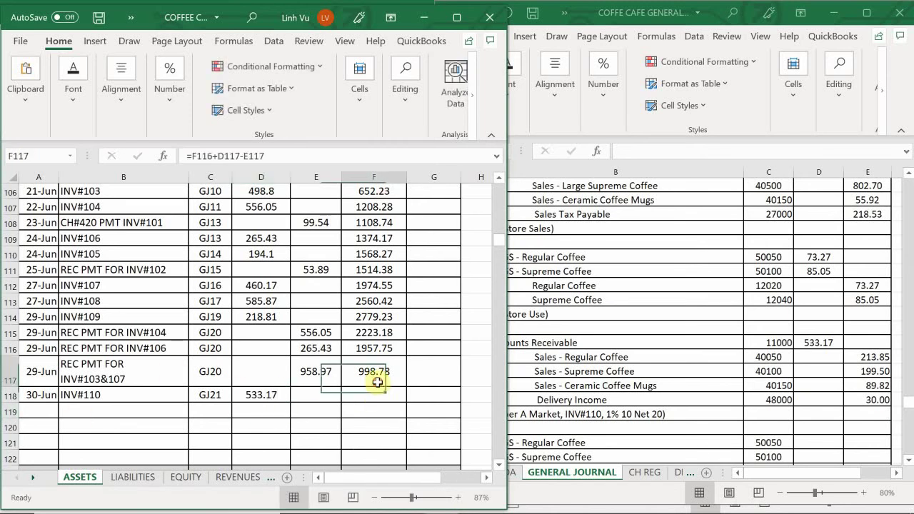
pyautogui.moveTo(407, 386); pyautogui.dragTo(405, 401)
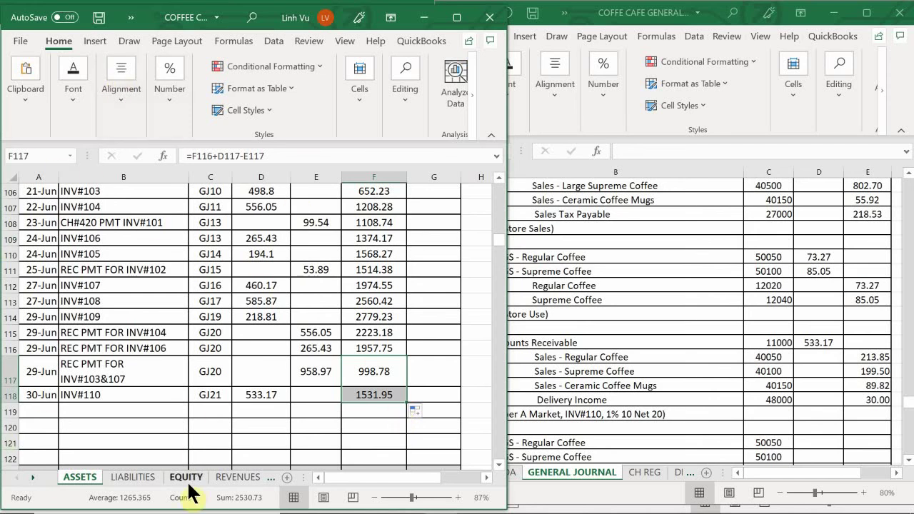
# - On the REVENUES sheet, date the next empty Sales – Regular Coffee row, A24, 6/30
pyautogui.click(233, 478)
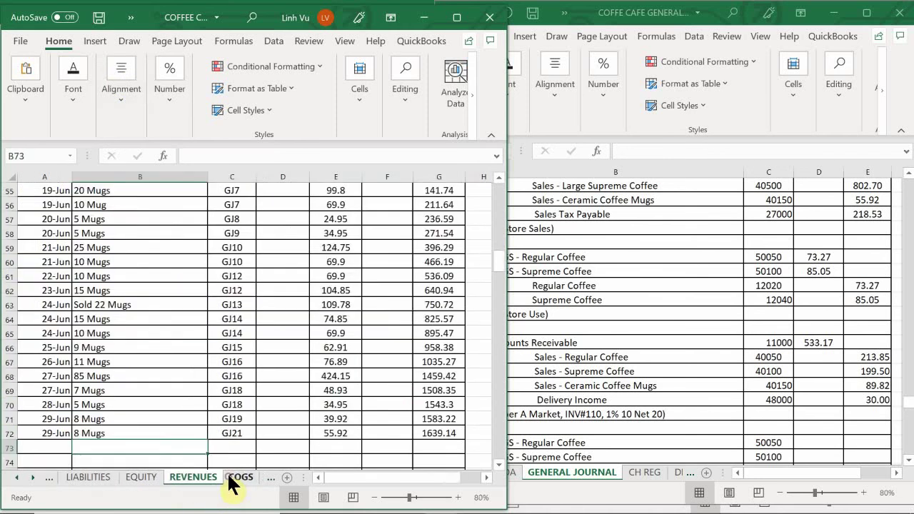
pyautogui.scroll(18, 161, 357)
pyautogui.scroll(-3, 143, 354)
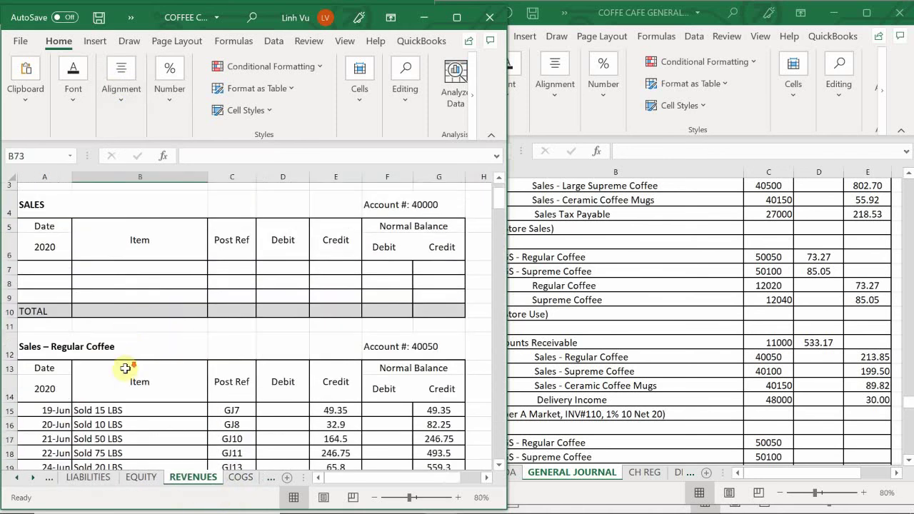
pyautogui.scroll(-2, 111, 381)
pyautogui.scroll(1, 104, 383)
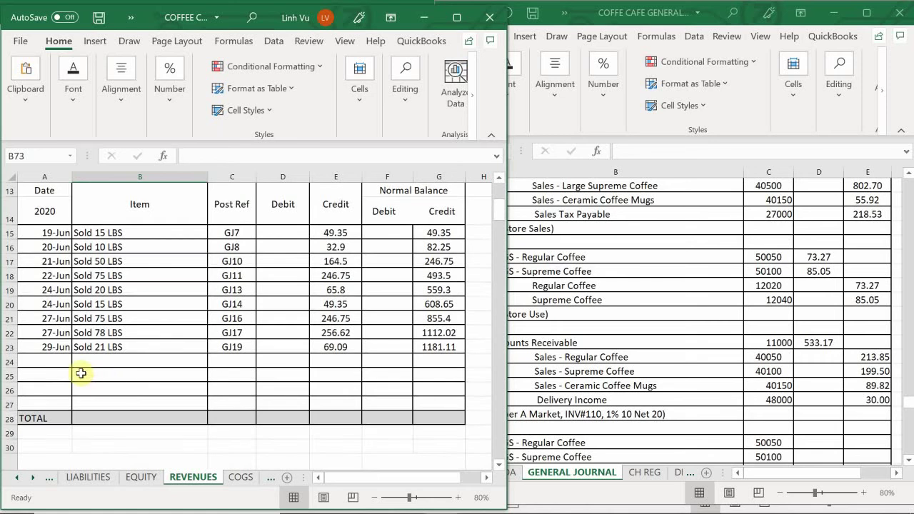
pyautogui.scroll(1, 64, 374)
pyautogui.click(66, 419)
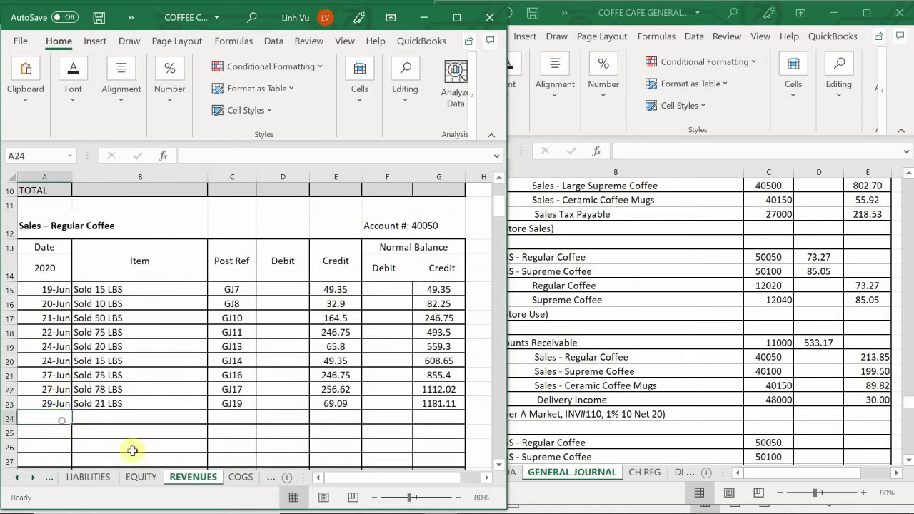
pyautogui.write('6/')
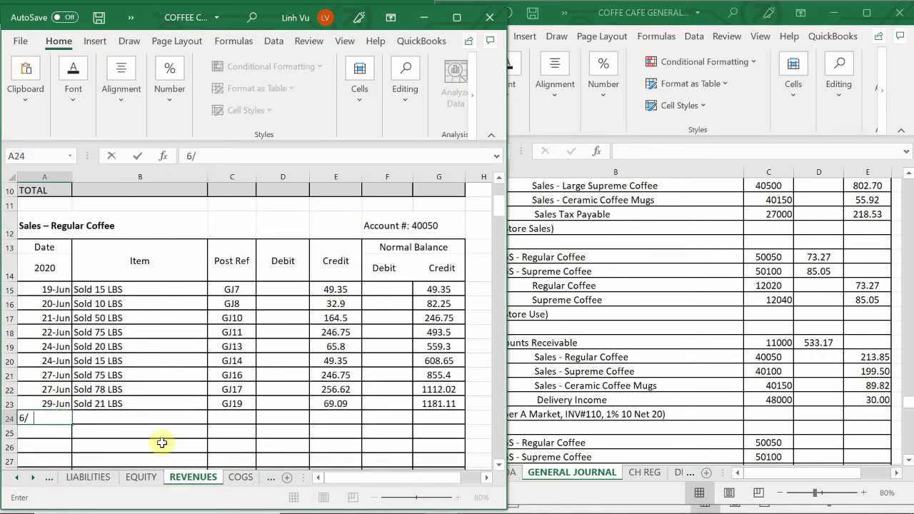
pyautogui.write('2')
pyautogui.press('BackSpace')
pyautogui.write('30')
pyautogui.press('Tab')
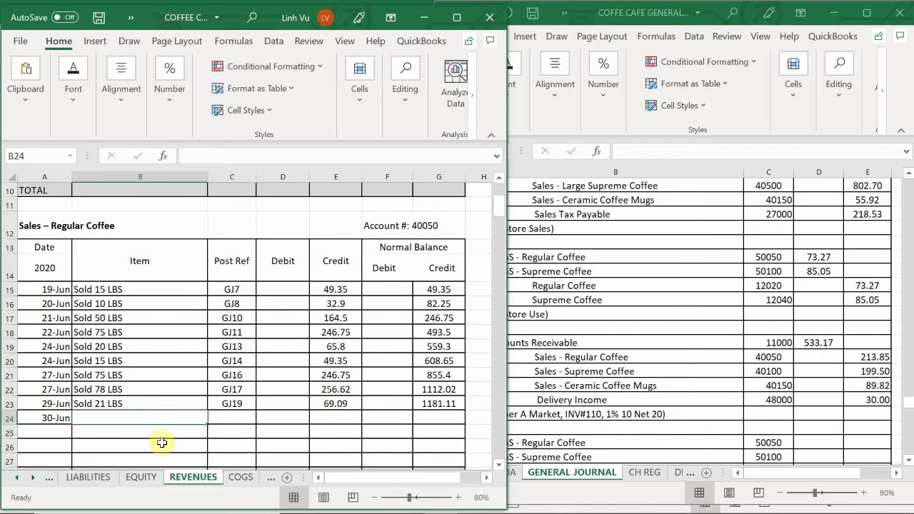
# - Enter Sold 65 LBS as the item and GJ21 as the post reference in row 24 of Sales – Regular Coffee
pyautogui.write('Sol')
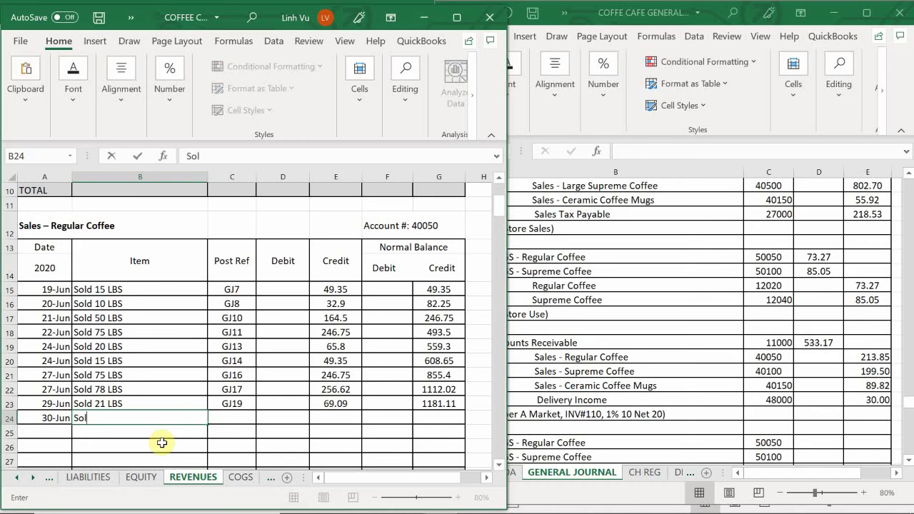
pyautogui.write('d 65 LBS')
pyautogui.press('Tab')
pyautogui.write('GJ')
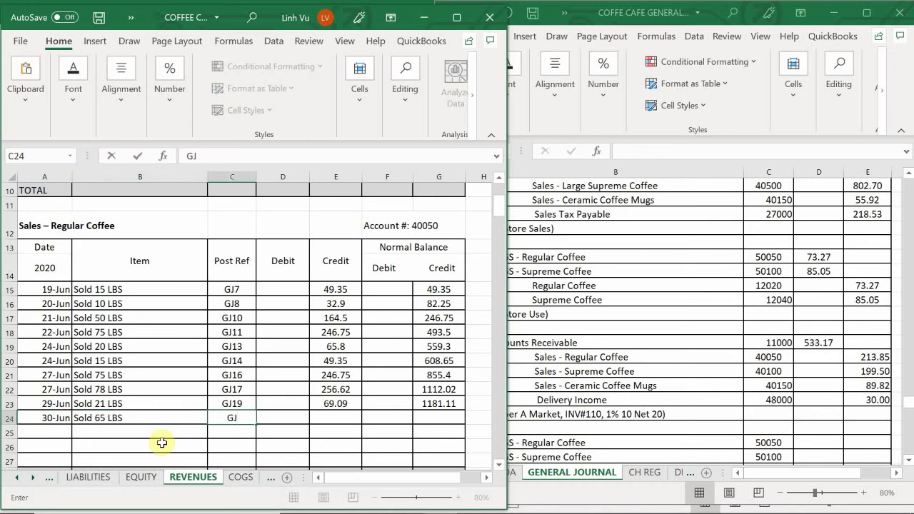
pyautogui.write('21')
pyautogui.press('Tab')
pyautogui.press('Tab')
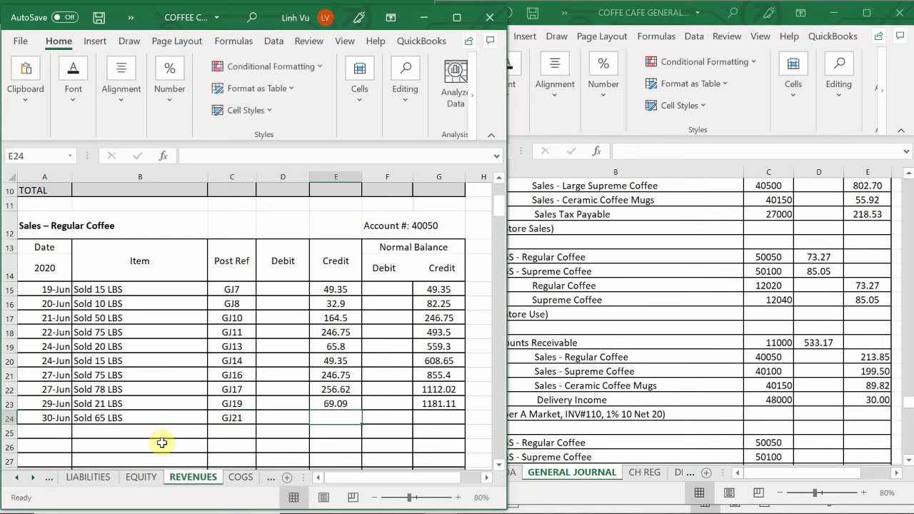
# - Enter a credit of 213.85 in E24 and fill the running balance formula from G23 into G24
pyautogui.write('213.85')
pyautogui.press('Return')
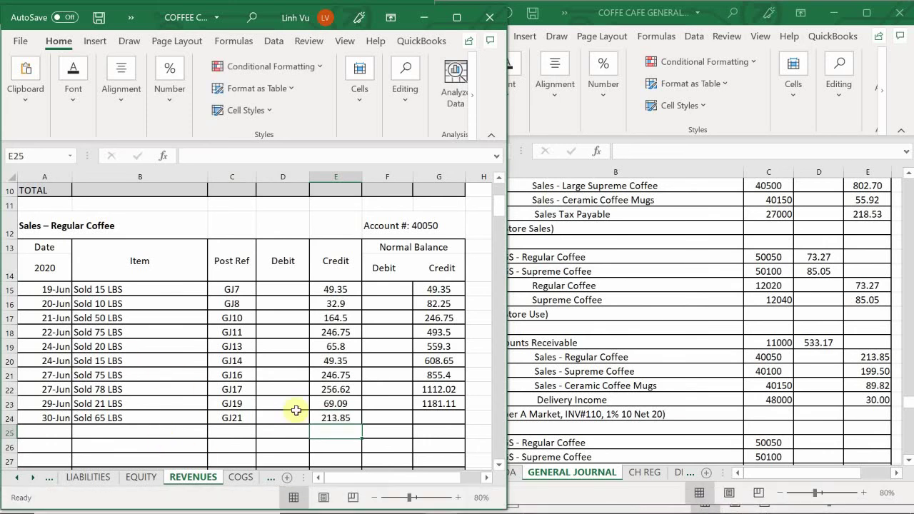
pyautogui.click(428, 404)
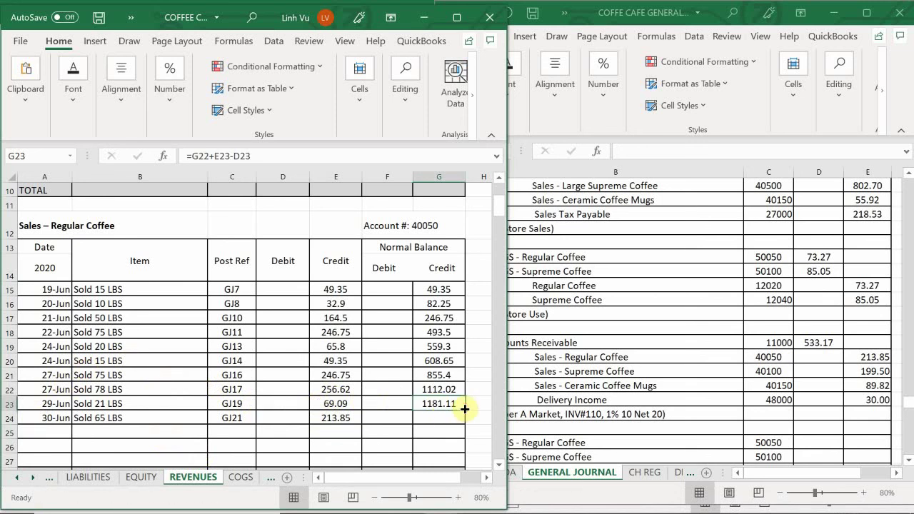
pyautogui.moveTo(465, 407); pyautogui.dragTo(467, 423)
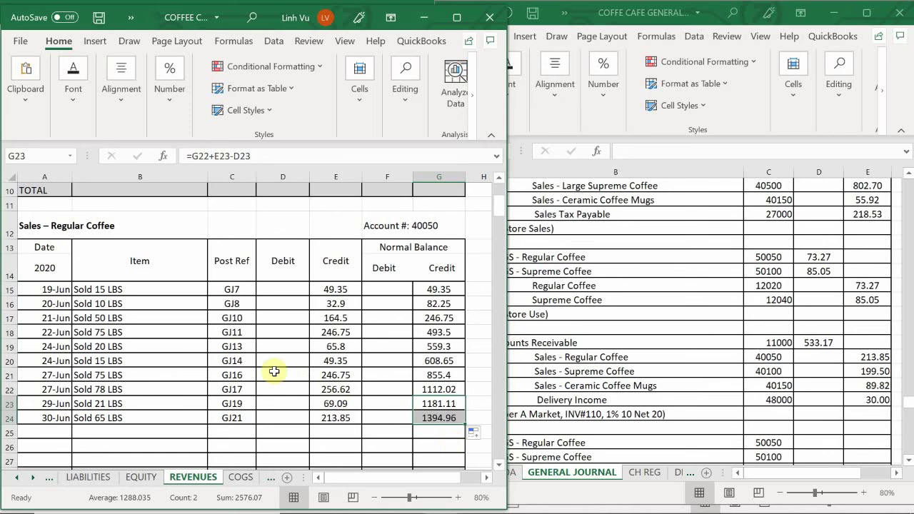
# - Date the next empty row of the Sales – Supreme Coffee ledger, A43, 6/30
pyautogui.scroll(-2, 219, 361)
pyautogui.scroll(-6, 219, 360)
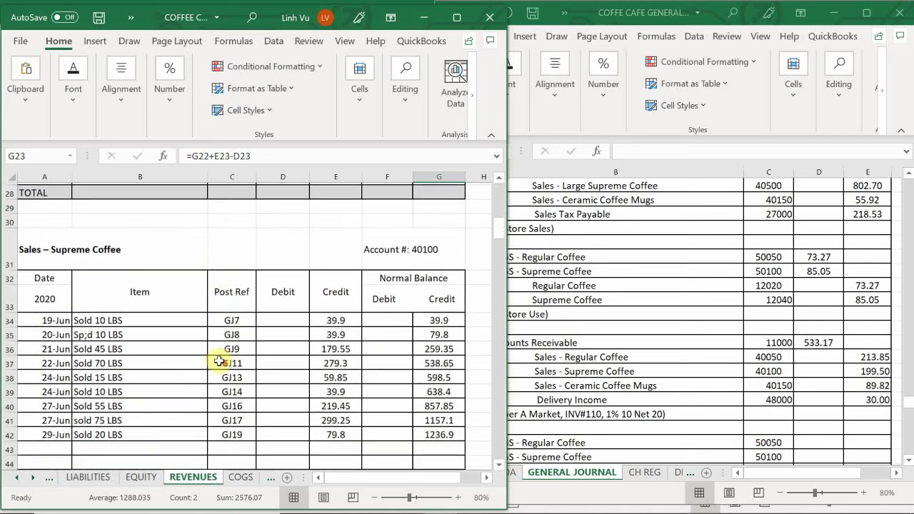
pyautogui.scroll(1, 103, 333)
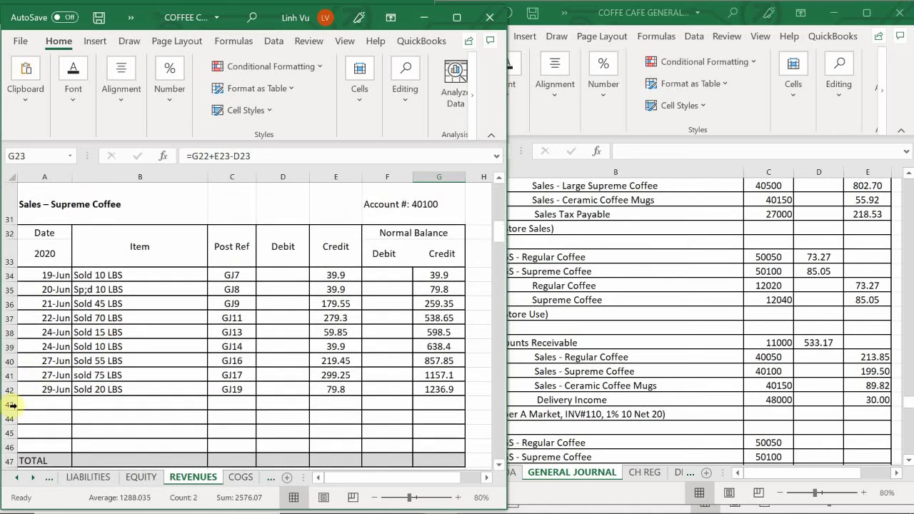
pyautogui.click(43, 406)
pyautogui.write('6/')
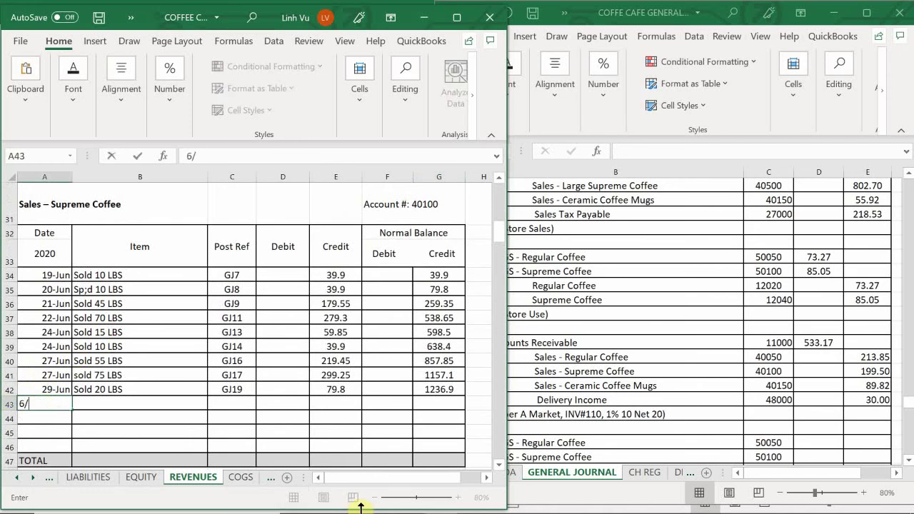
pyautogui.write('30')
pyautogui.press('Tab')
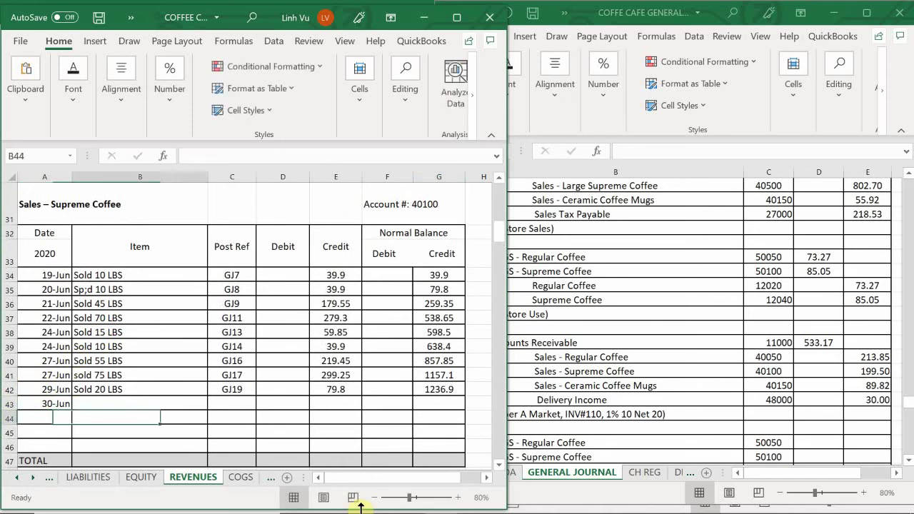
# - Enter Sold 50 LBS as the item and GJ21 as the post reference in row 43 of Sales – Supreme Coffee
pyautogui.write('Sold ')
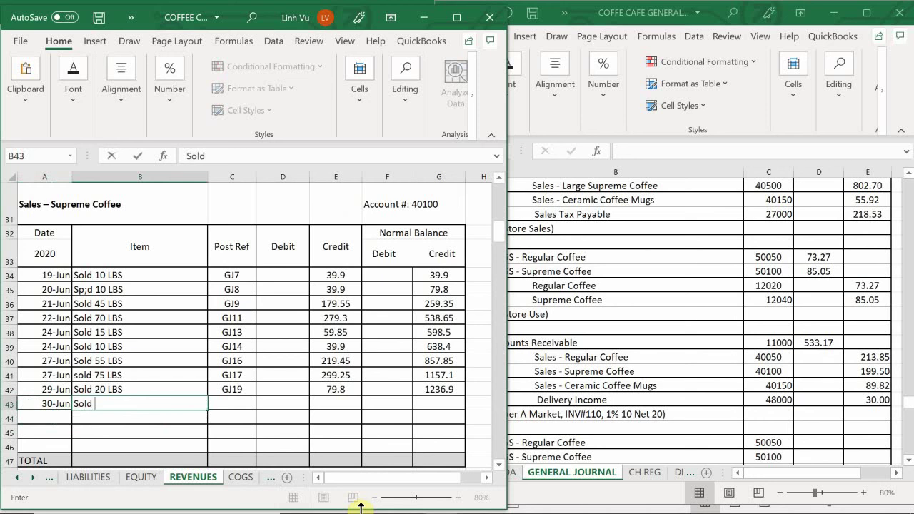
pyautogui.write('50 LBS')
pyautogui.press('BackSpace')
pyautogui.write('S')
pyautogui.press('Tab')
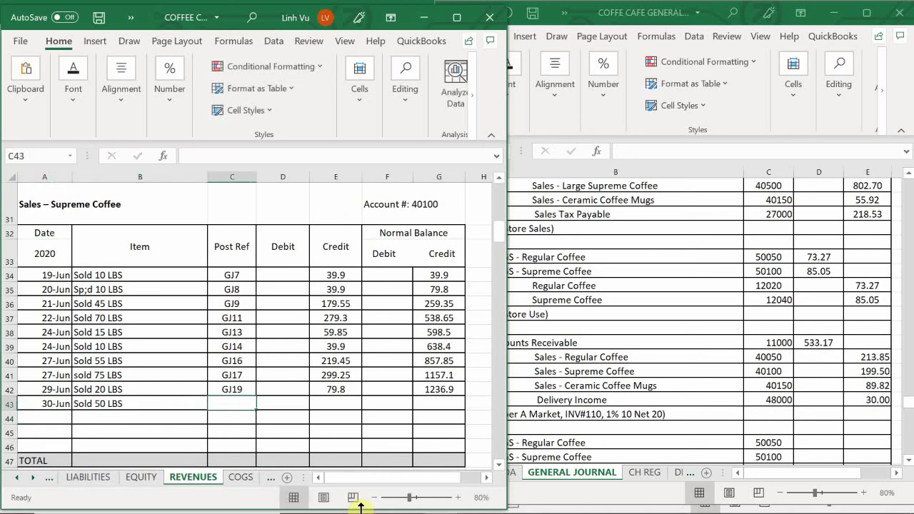
pyautogui.write('GJ')
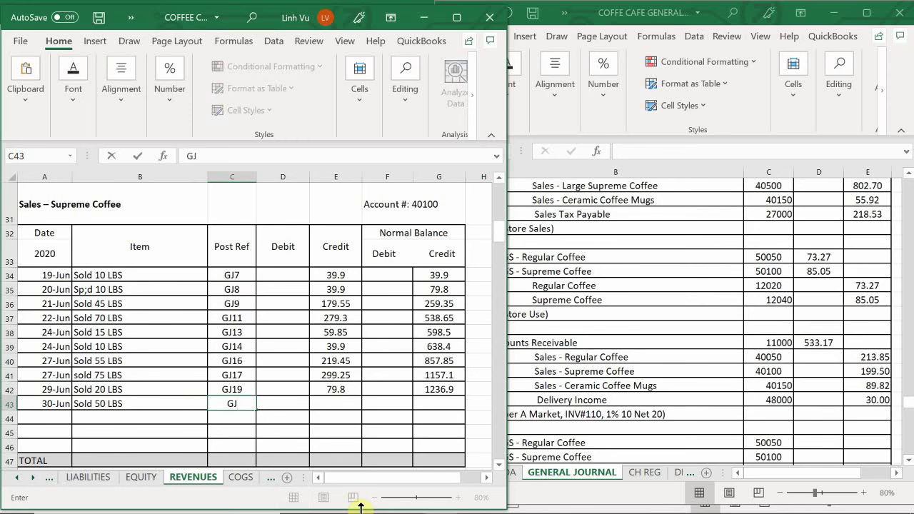
pyautogui.write('21')
pyautogui.press('Tab')
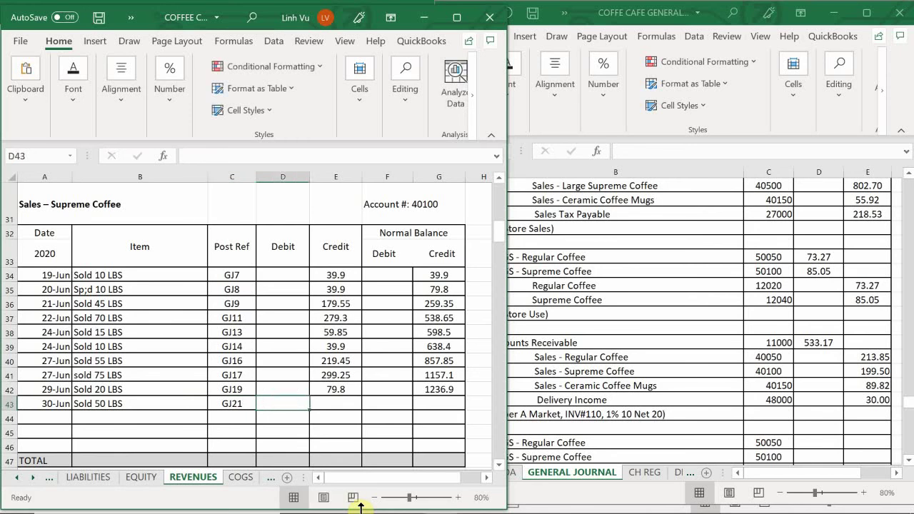
# - Enter the 199.50 credit from the general journal in E43 and fill the running balance formula from G42 into G43
pyautogui.press('Tab')
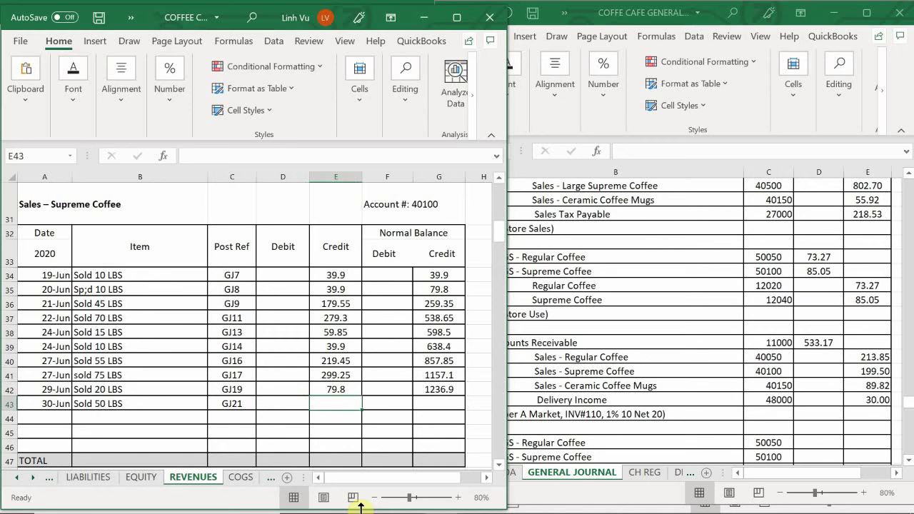
pyautogui.write('199.50')
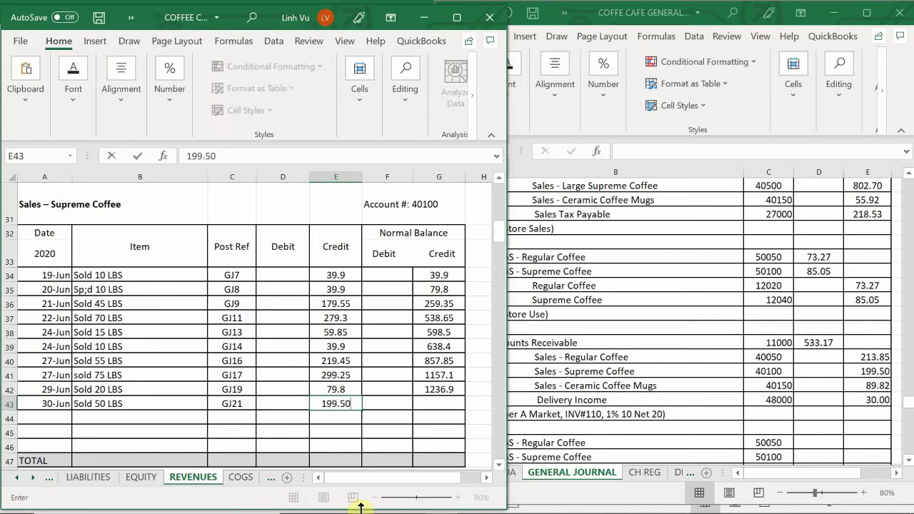
pyautogui.press('Return')
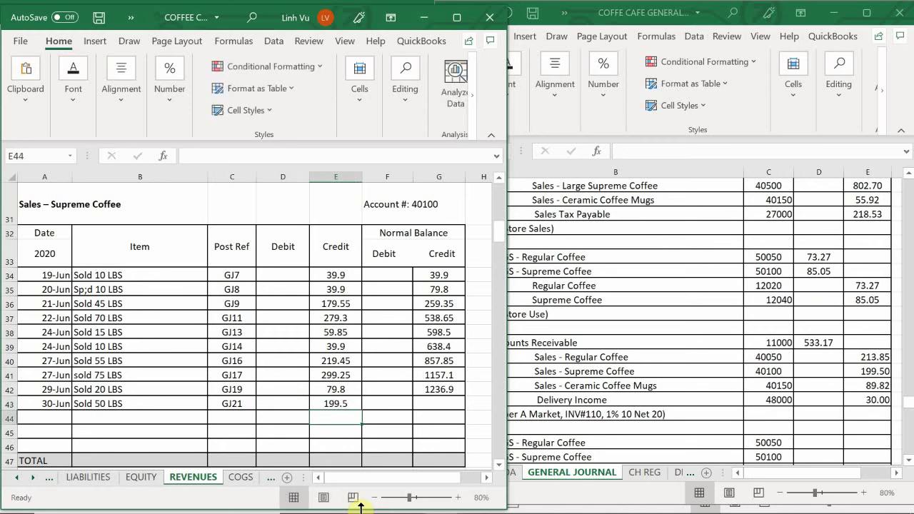
pyautogui.click(439, 391)
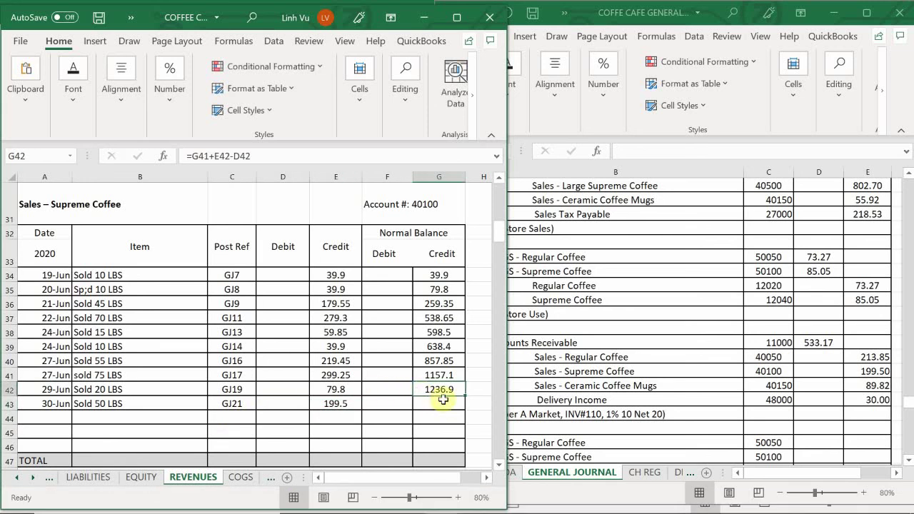
pyautogui.moveTo(465, 396); pyautogui.dragTo(463, 431)
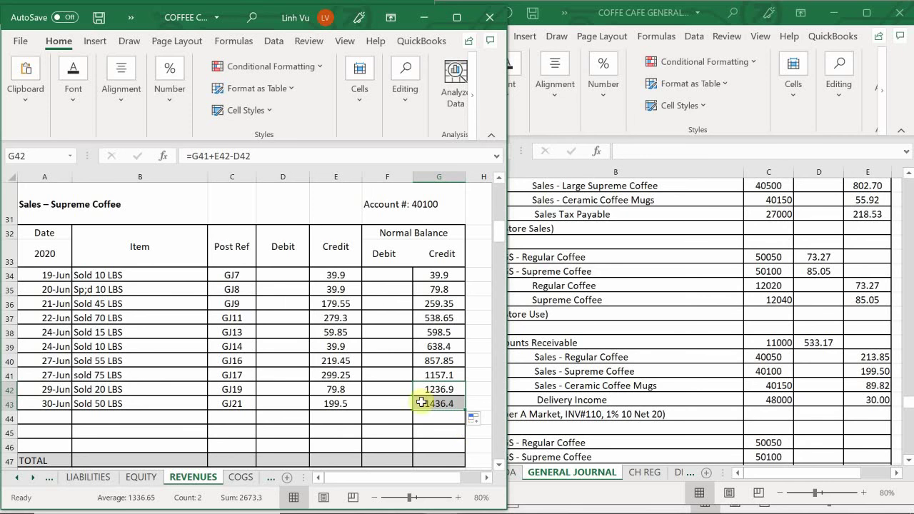
# - Date the next empty row of the ceramic mugs sales ledger, A73, 6/30
pyautogui.click(118, 389)
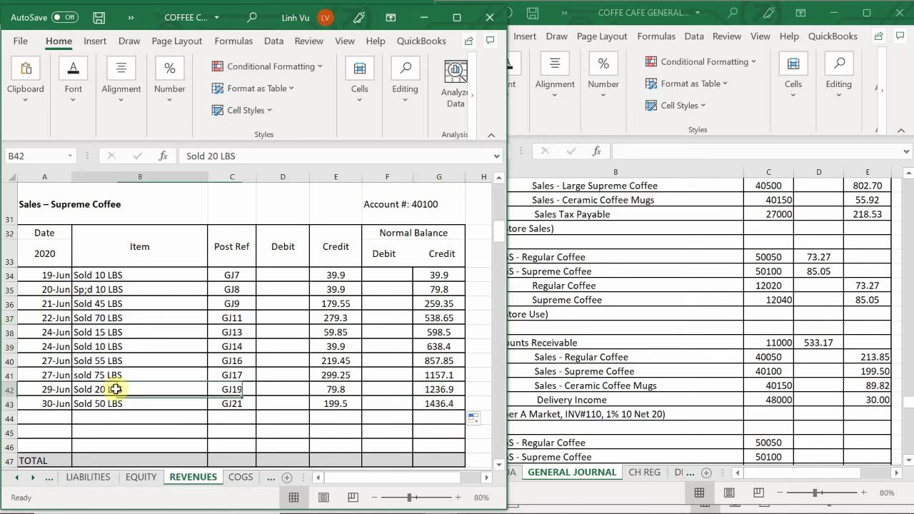
pyautogui.scroll(-6, 116, 389)
pyautogui.scroll(-3, 115, 389)
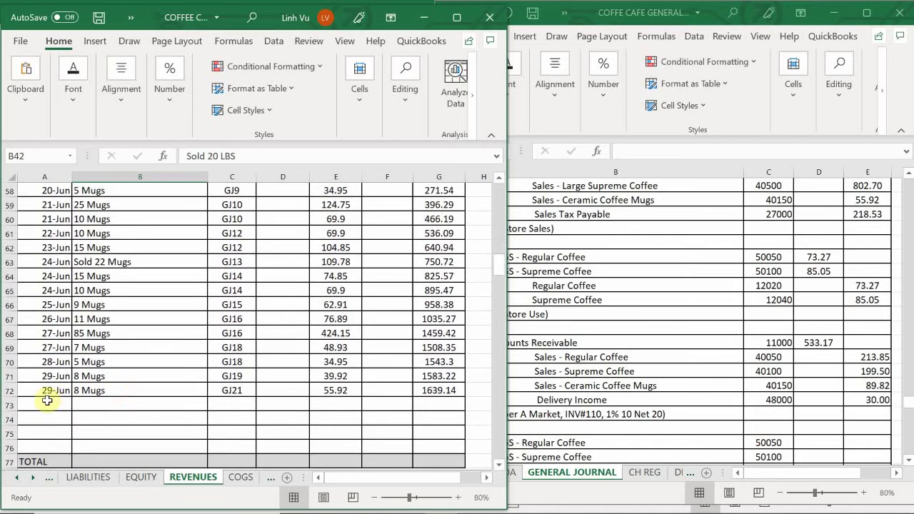
pyautogui.click(44, 402)
pyautogui.write('6/30')
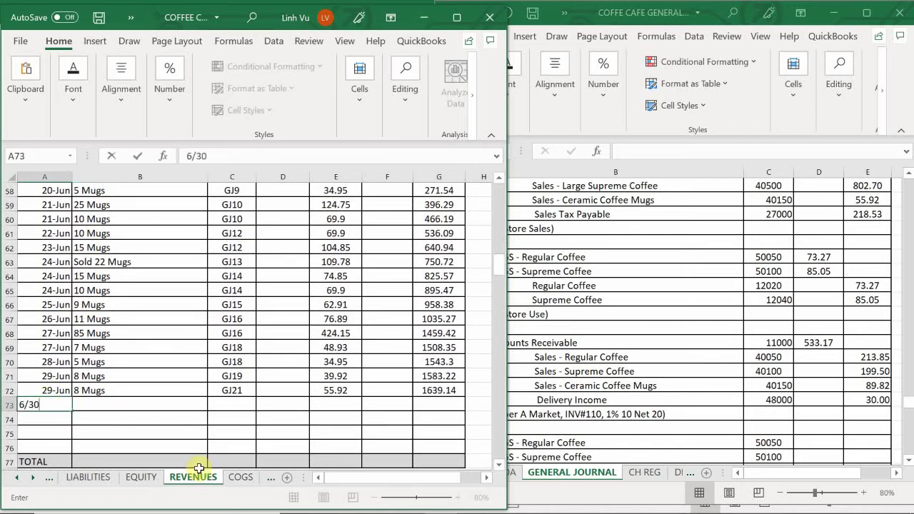
pyautogui.press('Tab')
# - Enter 18 Mugs as the item and GJ21 as the post reference in row 73 of the ceramic mugs ledger
pyautogui.write('1')
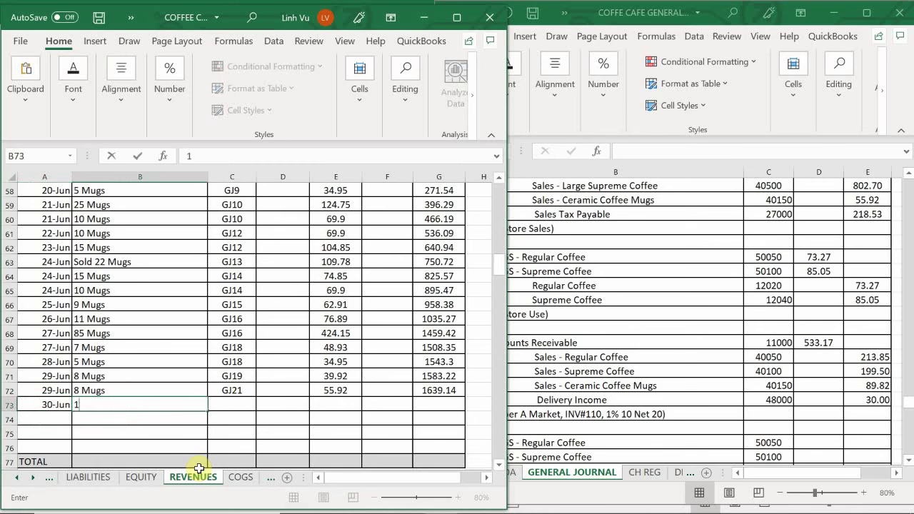
pyautogui.write('8 Mugs')
pyautogui.press('Tab')
pyautogui.write('GJ')
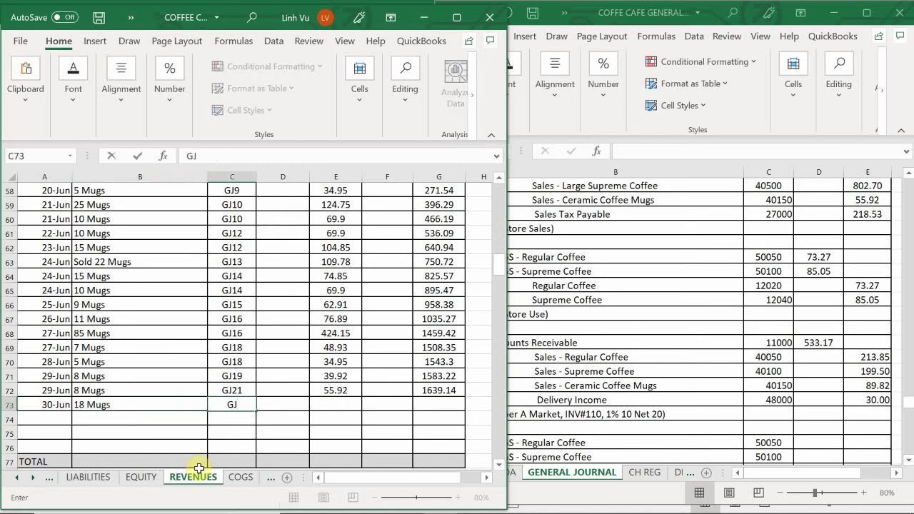
pyautogui.write('21')
pyautogui.press('Tab')
# - Enter a credit of 89.82 in E73 and fill the running balance formula from G72 into G73
pyautogui.press('Tab')
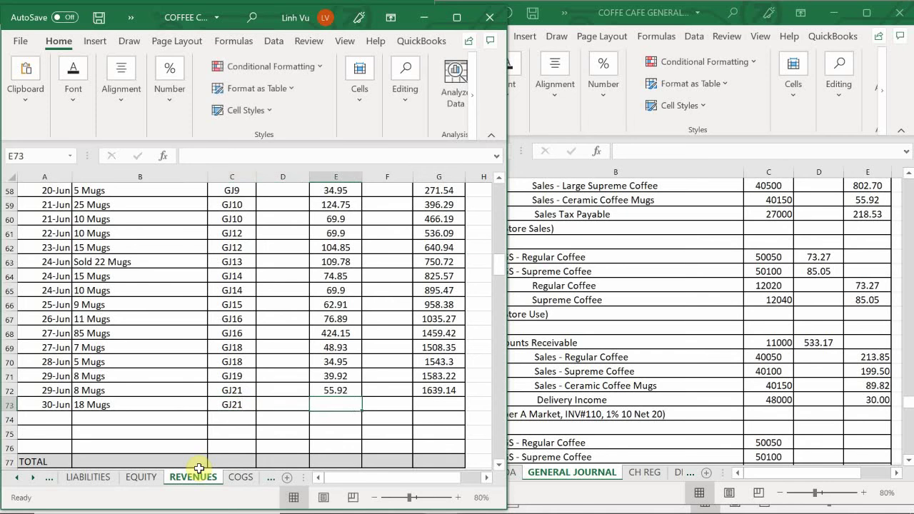
pyautogui.write('89.82')
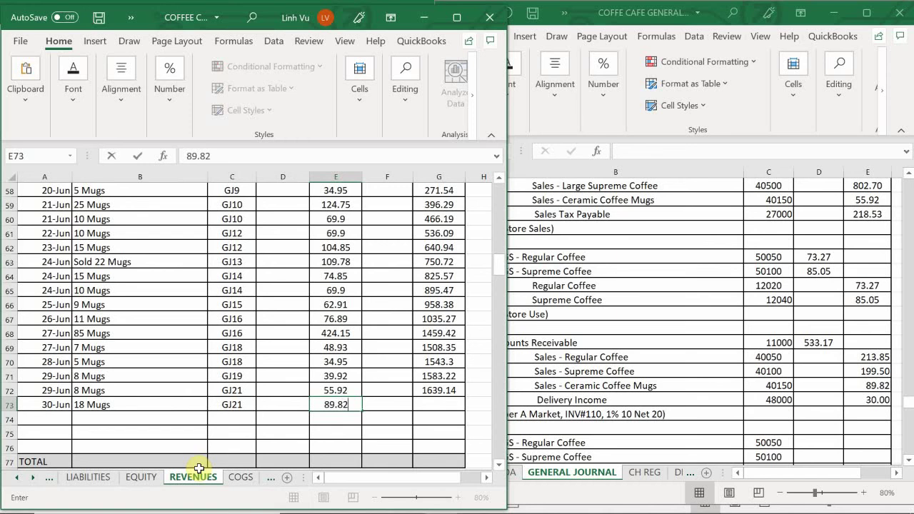
pyautogui.press('Tab')
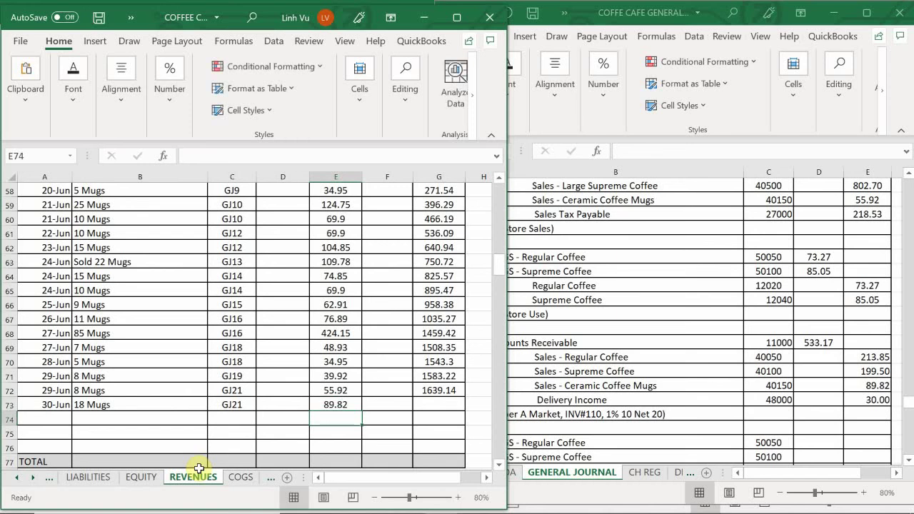
pyautogui.click(440, 392)
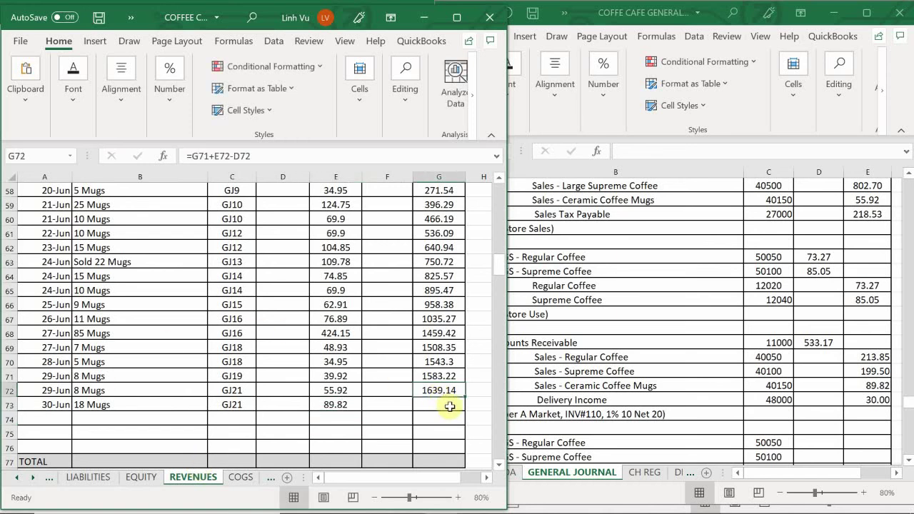
pyautogui.moveTo(464, 398); pyautogui.dragTo(466, 410)
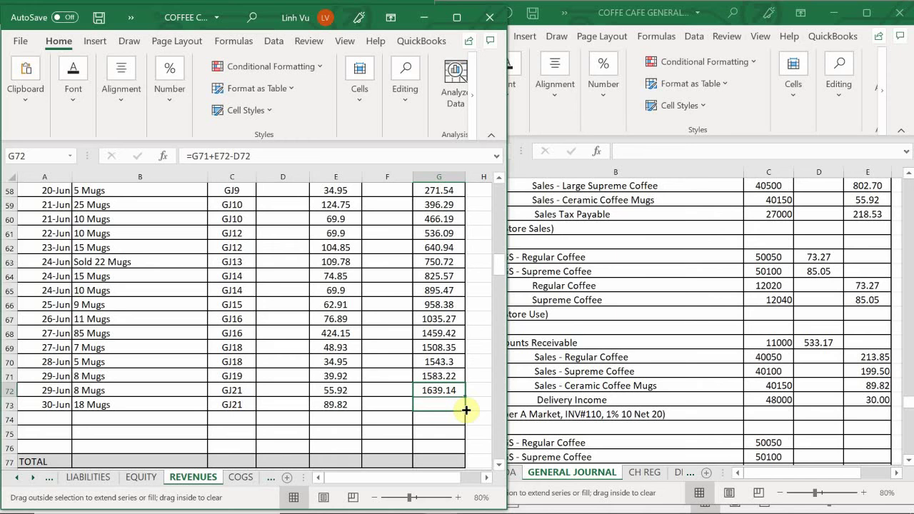
pyautogui.moveTo(465, 410); pyautogui.dragTo(466, 412)
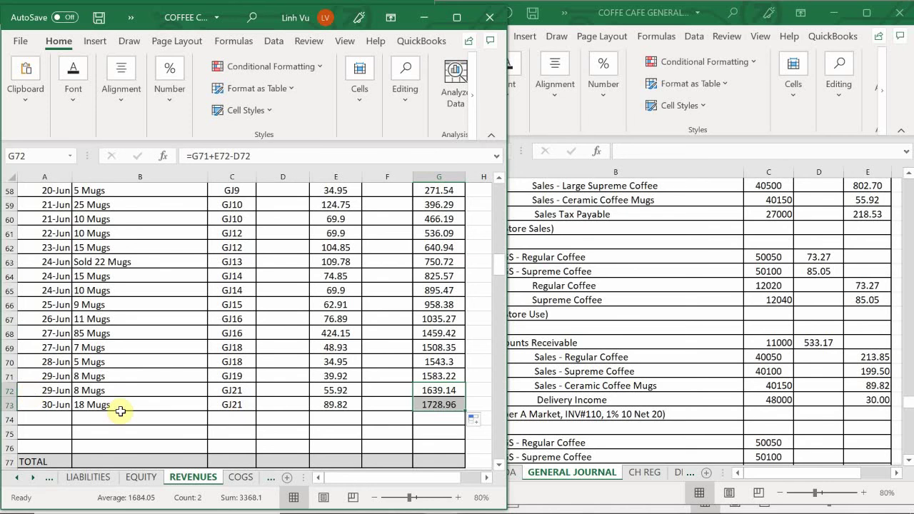
# - Date the next empty row of the Delivery Income ledger, A210, 6/30
pyautogui.scroll(-20, 120, 411)
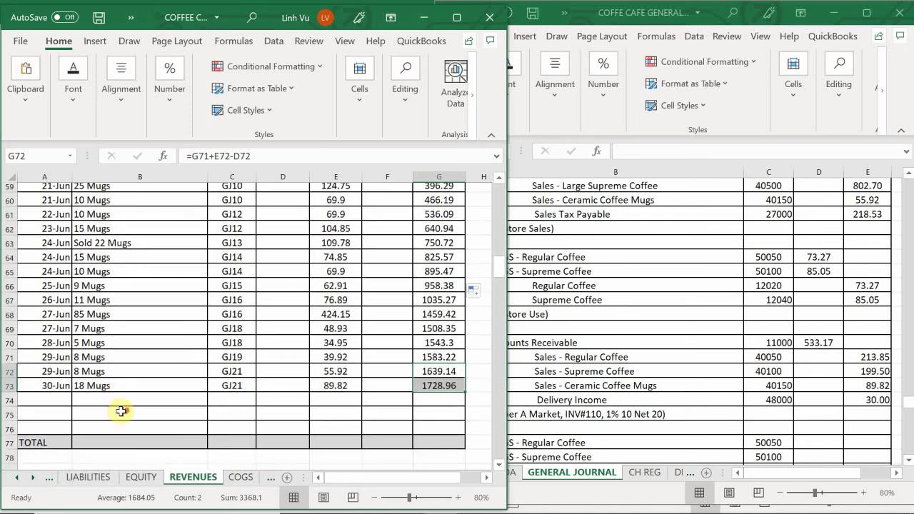
pyautogui.scroll(-17, 121, 411)
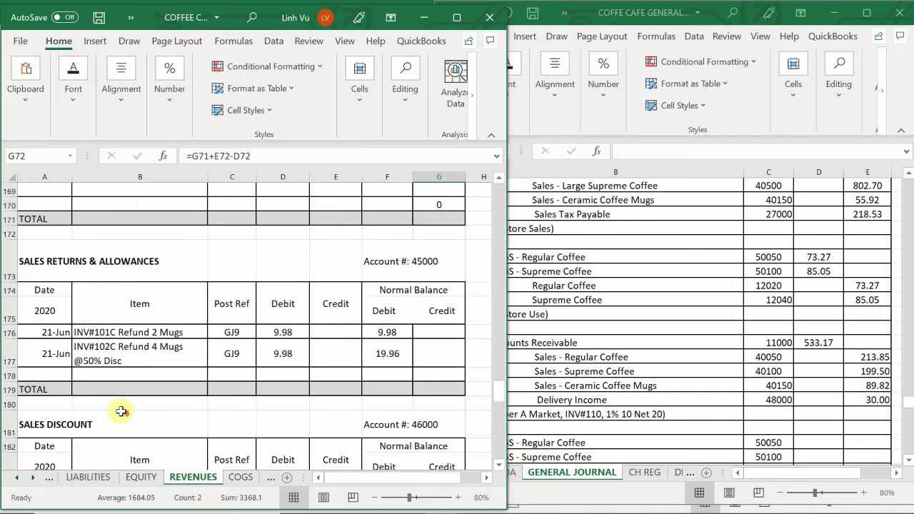
pyautogui.scroll(-5, 121, 411)
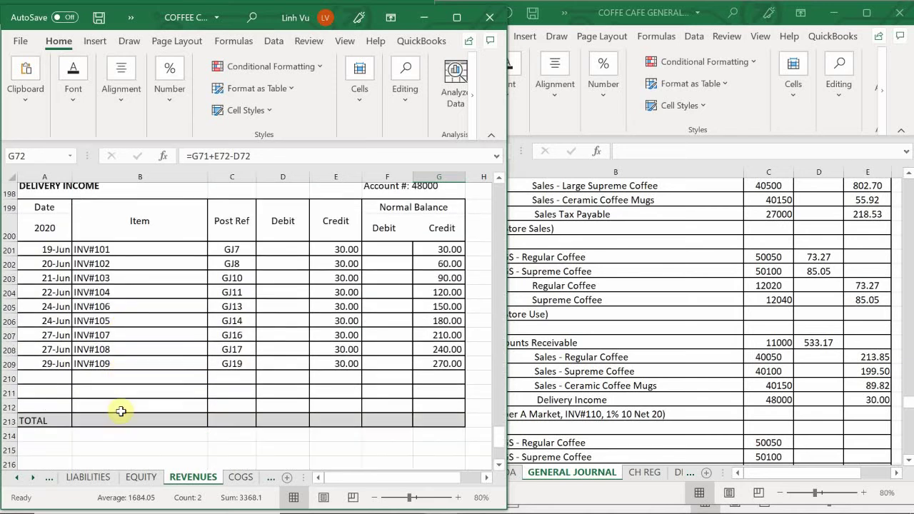
pyautogui.scroll(2, 55, 409)
pyautogui.click(43, 418)
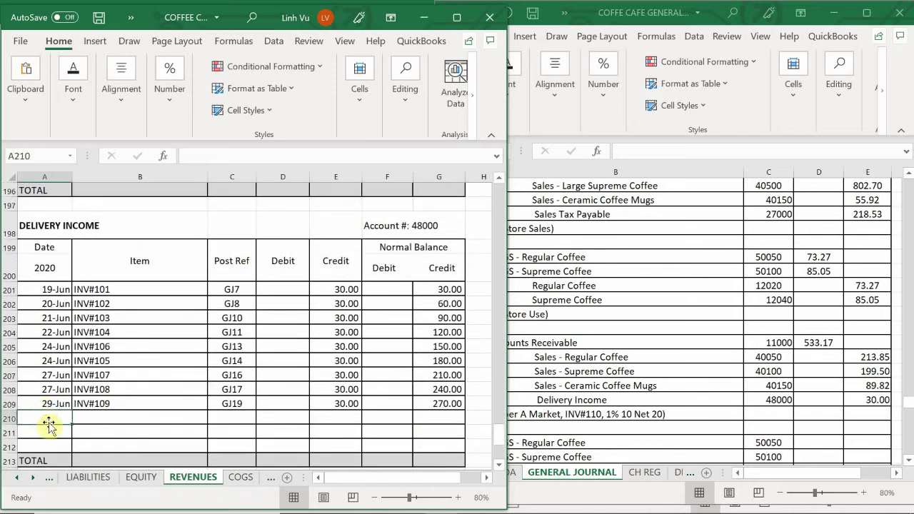
pyautogui.write('6/30')
pyautogui.press('Return')
pyautogui.press('Right')
pyautogui.press('Up')
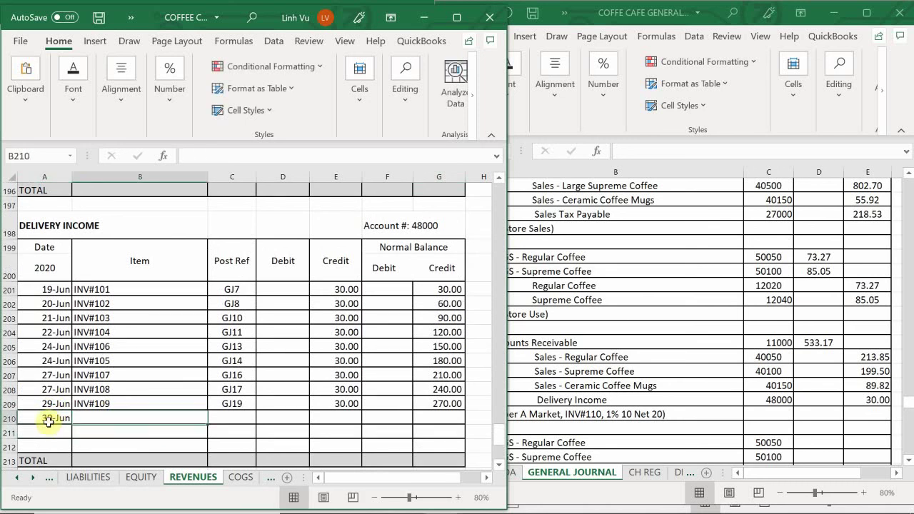
# - Enter INV#110 as the item and GJ21 as the post reference in row 210 of Delivery Income
pyautogui.write('INV#')
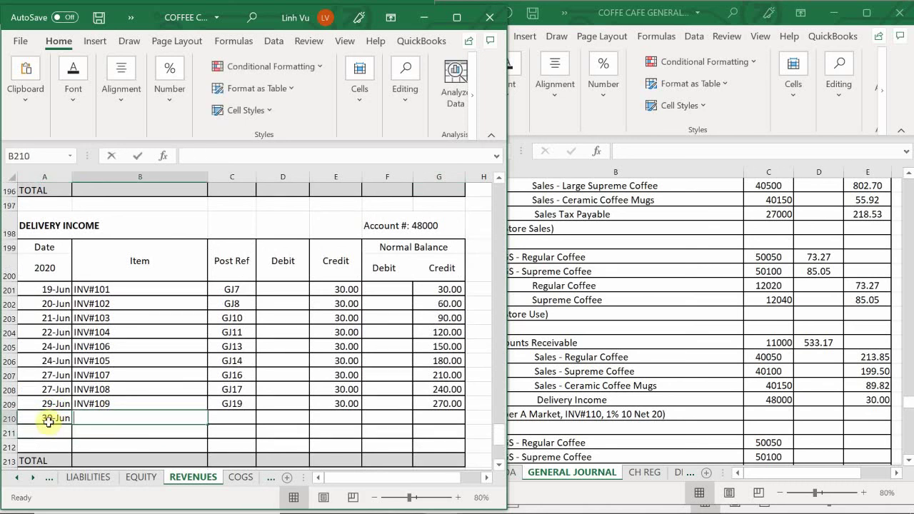
pyautogui.write('110')
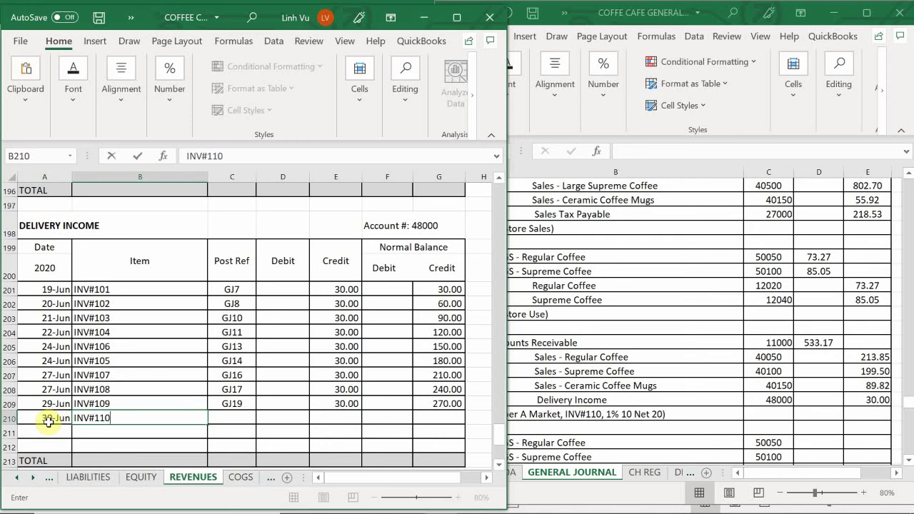
pyautogui.press('Tab')
pyautogui.write('GJ')
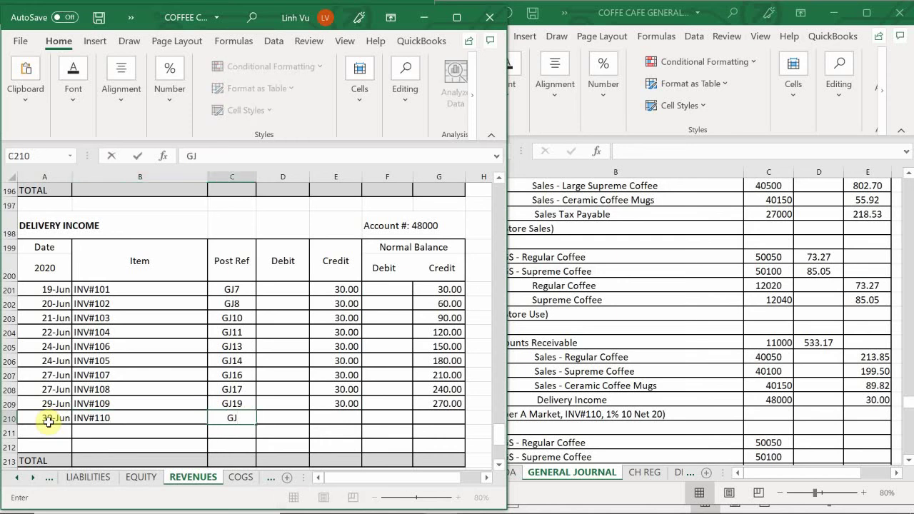
pyautogui.write('21')
pyautogui.press('Tab')
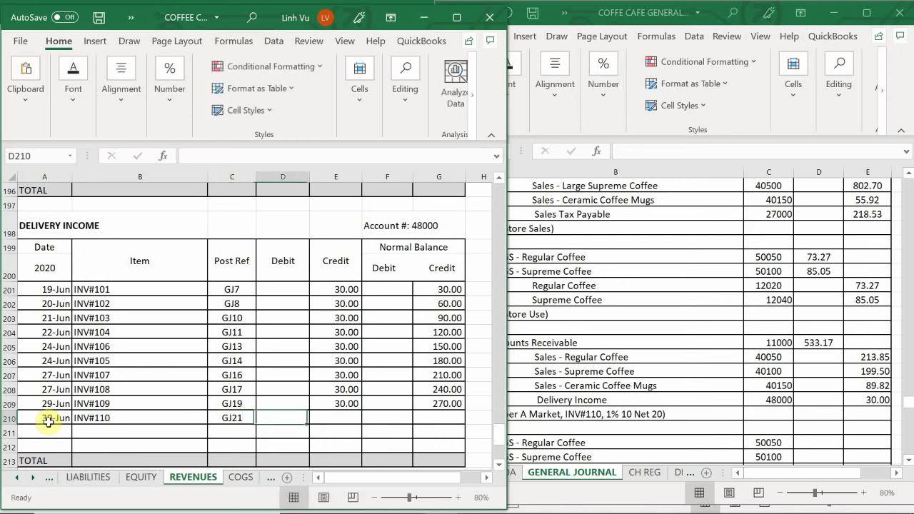
# - Enter a credit of 30 in E210 of the Delivery Income ledger
pyautogui.press('Tab')
pyautogui.write('30')
pyautogui.press('Return')
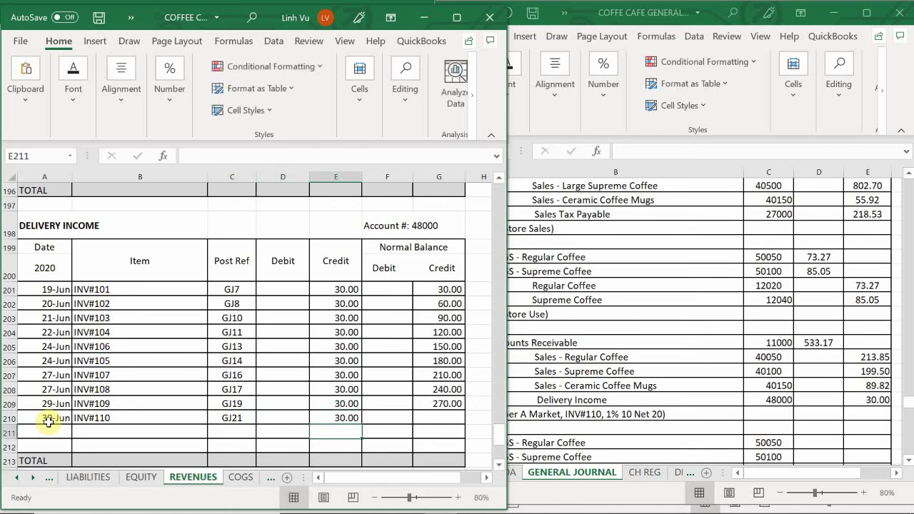
pyautogui.press('Right')
pyautogui.press('Right')
pyautogui.press('Up')
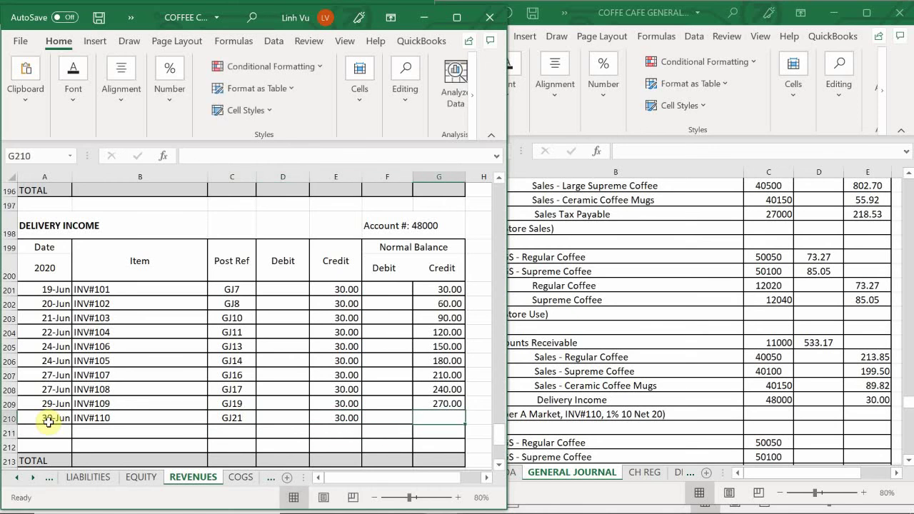
pyautogui.write('=')
pyautogui.press('Up')
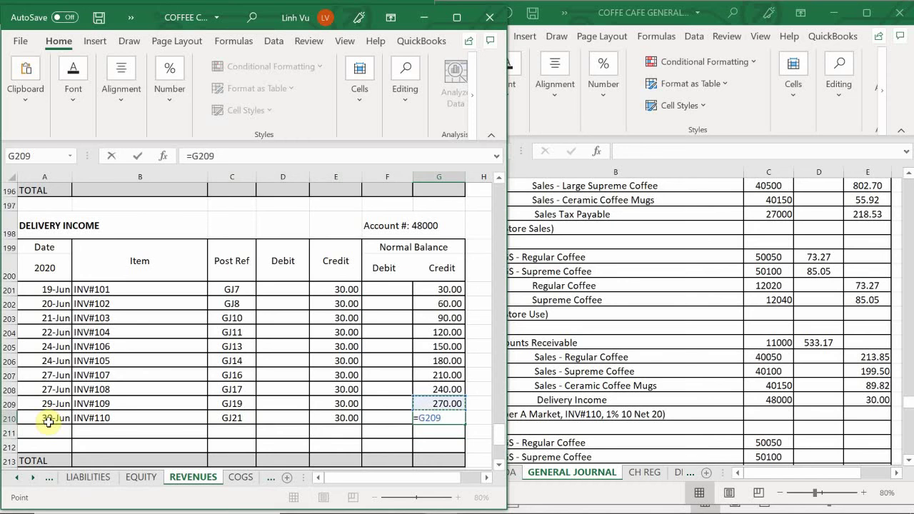
pyautogui.write('+E210')
pyautogui.press('Return')
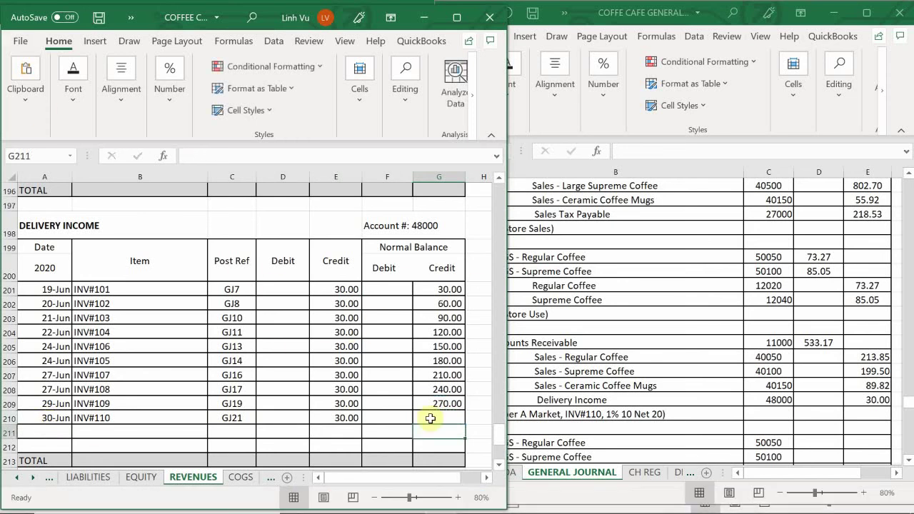
# - Fill the Delivery Income running balance formula from G209 down into G210
pyautogui.click(461, 404)
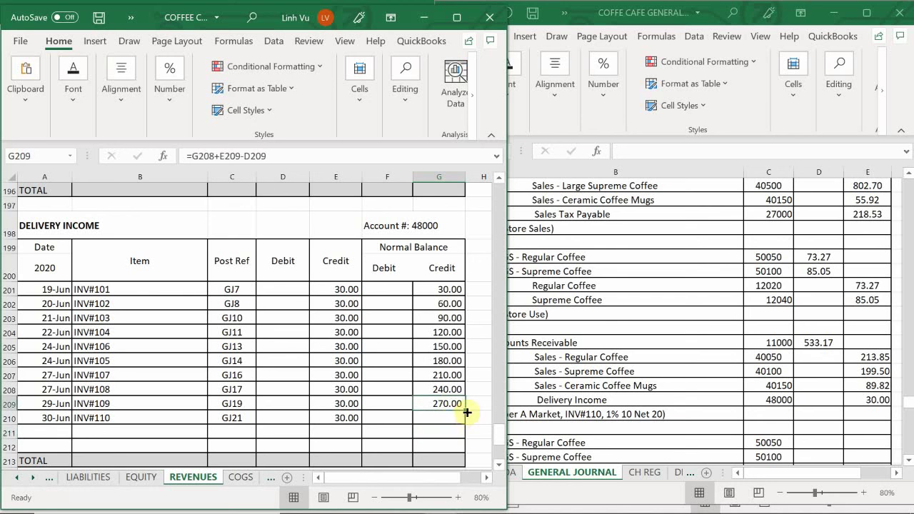
pyautogui.moveTo(467, 413); pyautogui.dragTo(467, 422)
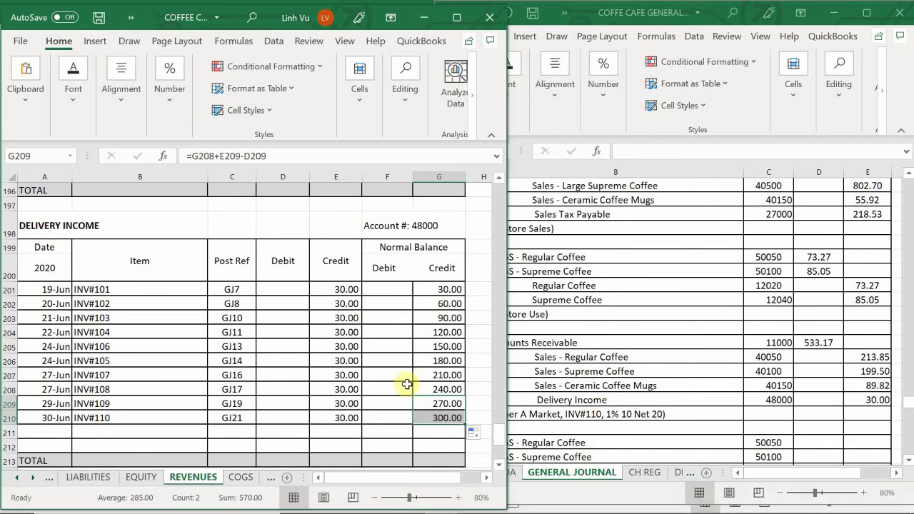
pyautogui.click(395, 445)
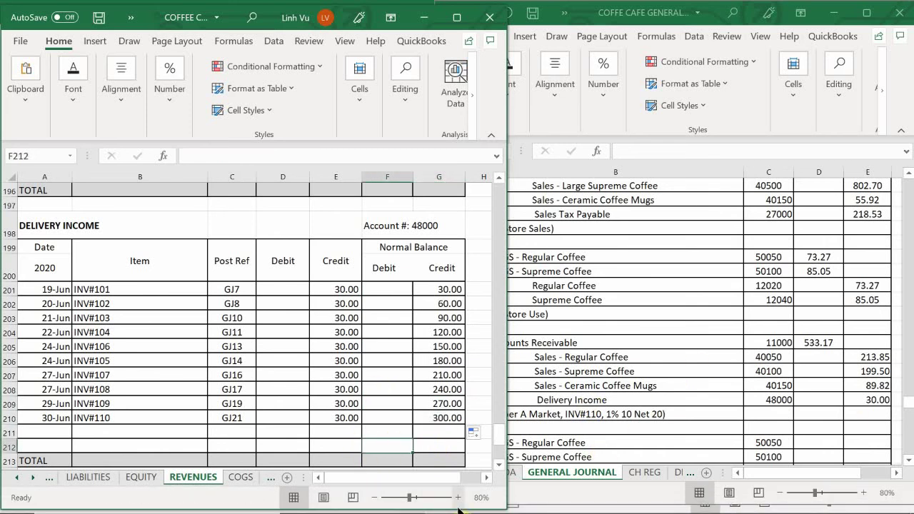
# - Check invoice 110 in the Word document, and switch to the COFFEE CAFE INVENTORY workbook
pyautogui.click(477, 501)
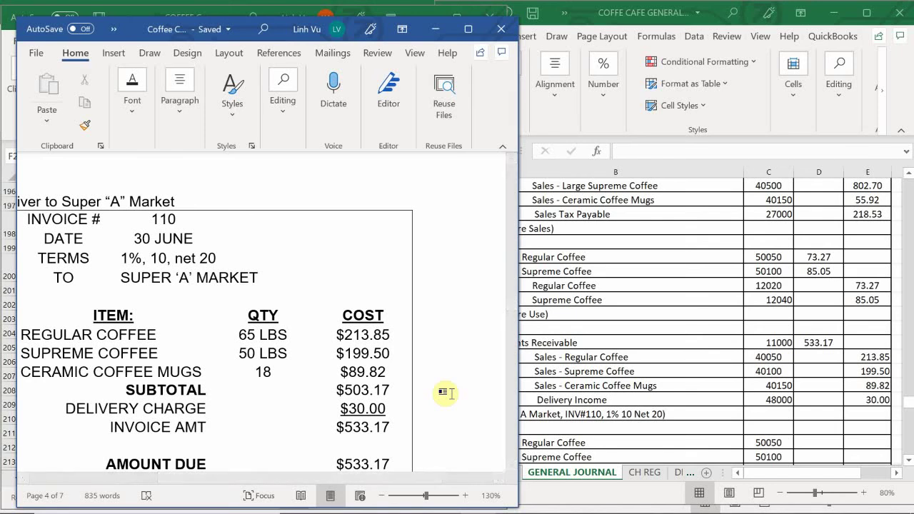
pyautogui.moveTo(475, 509)
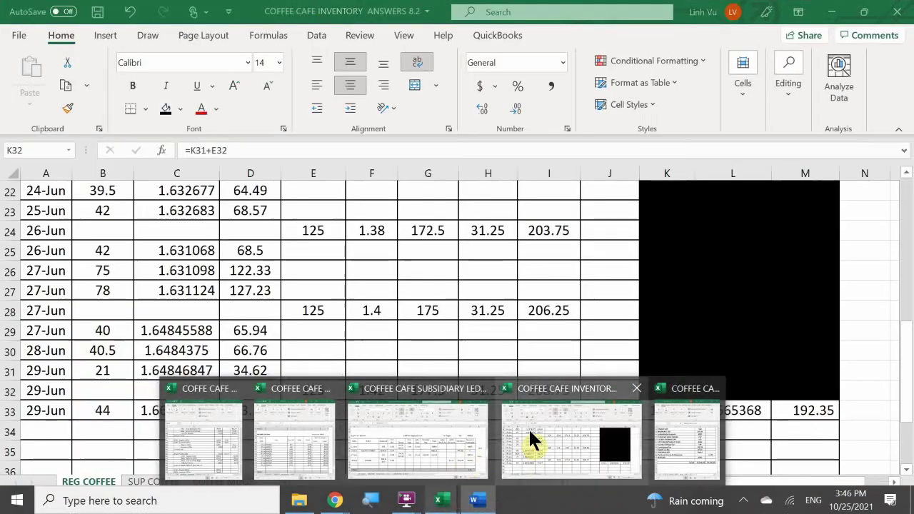
pyautogui.click(532, 439)
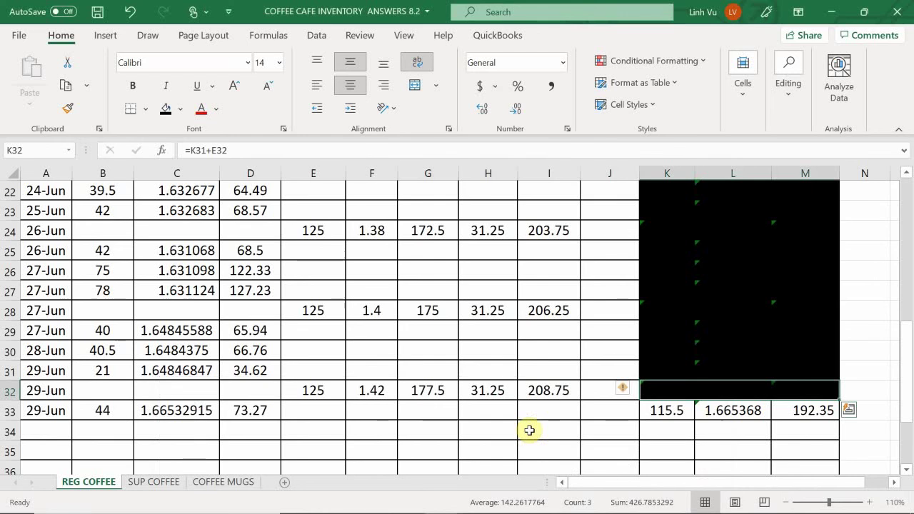
# - Date row 34 of the REG COFFEE sheet 6/30 and enter 65 as the quantity sold
pyautogui.click(67, 426)
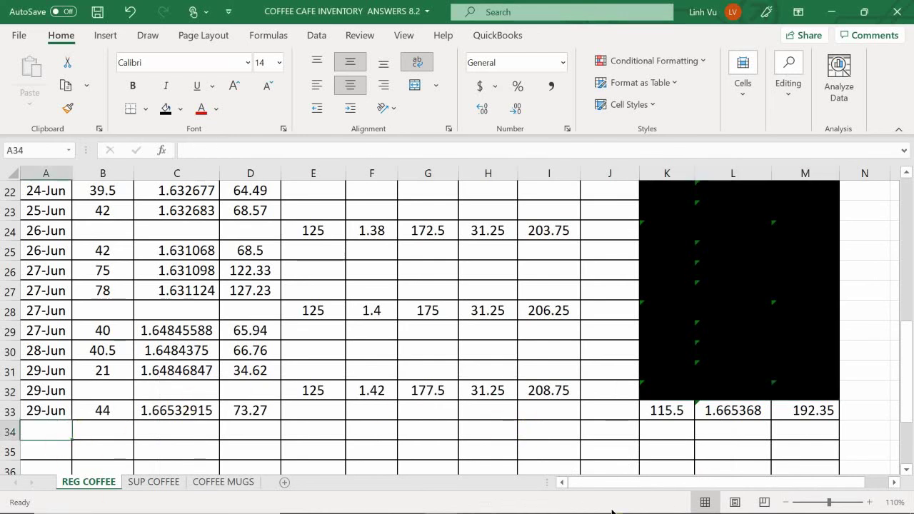
pyautogui.write('6/30')
pyautogui.press('Tab')
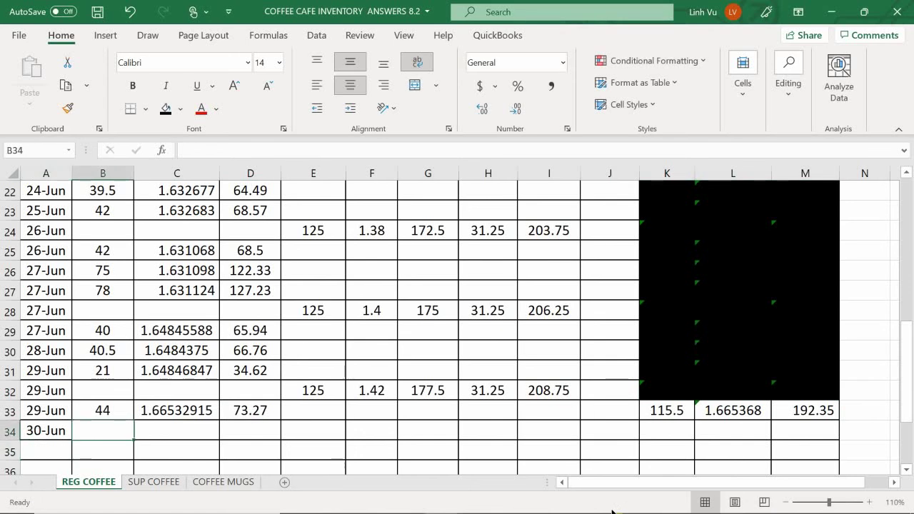
pyautogui.write('65')
pyautogui.press('Tab')
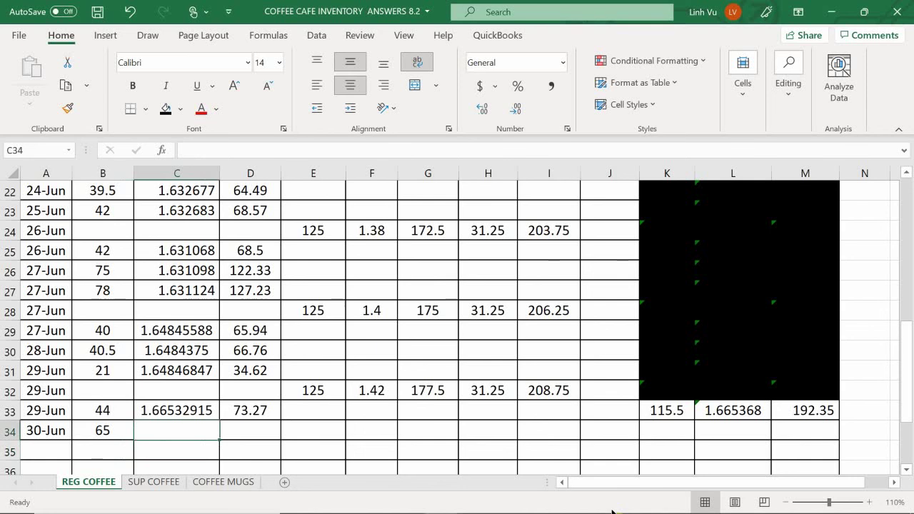
# - Set the cost per item in C34 equal to the on-hand cost in L33
pyautogui.write('=')
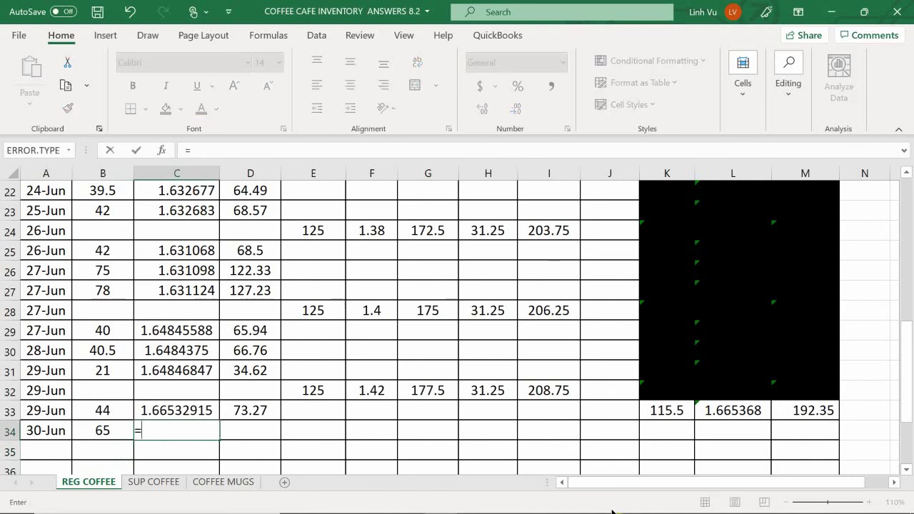
pyautogui.click(734, 412)
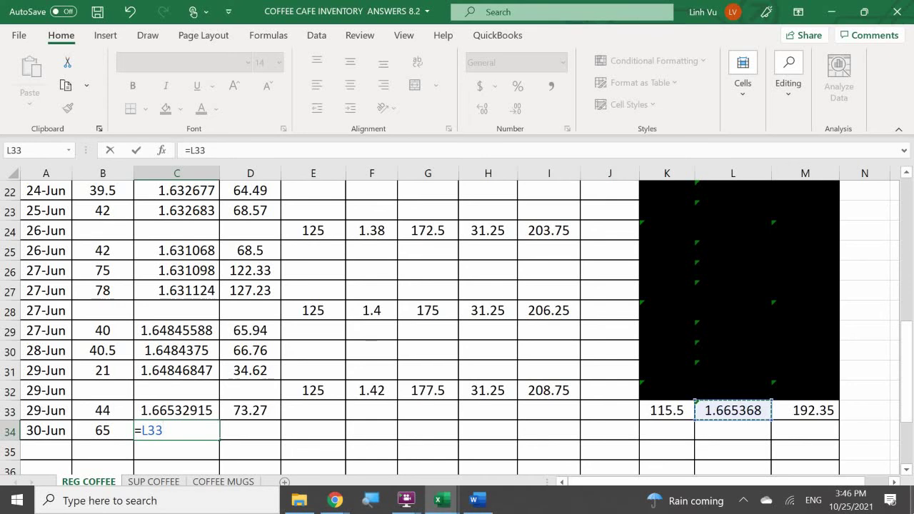
pyautogui.press('Return')
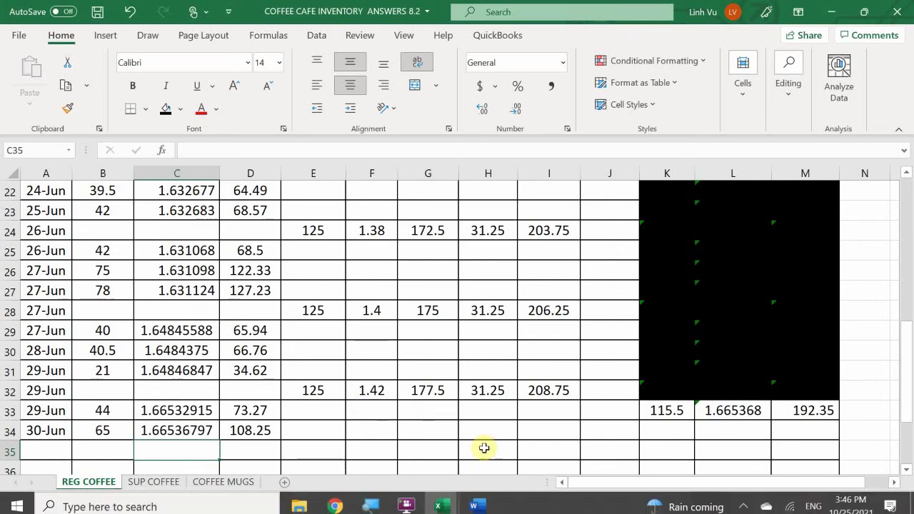
# - Calculate the remaining regular coffee quantity in K34 with =K33-B34
pyautogui.click(662, 426)
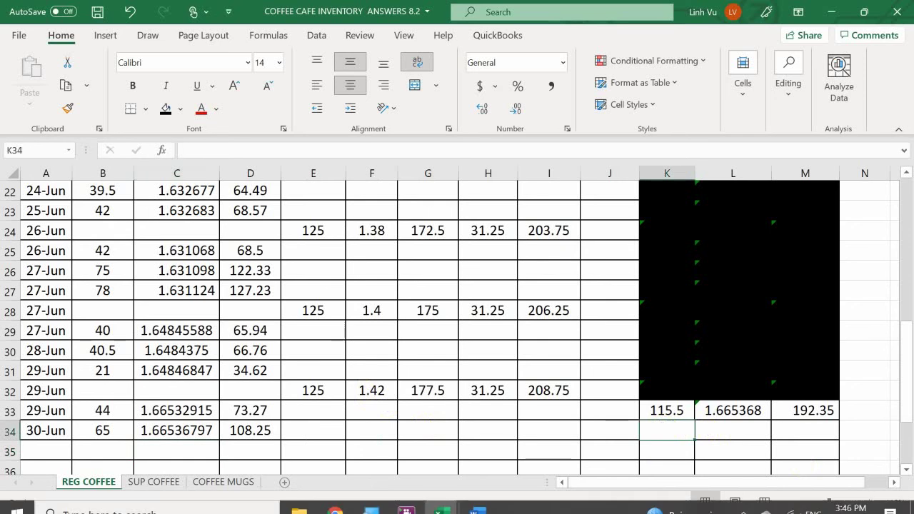
pyautogui.write('=')
pyautogui.press('Up')
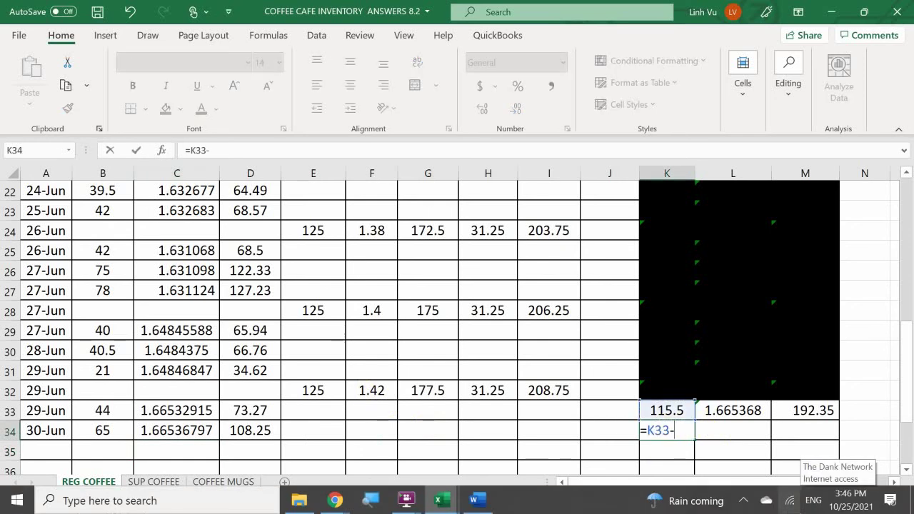
pyautogui.write('-')
pyautogui.click(103, 430)
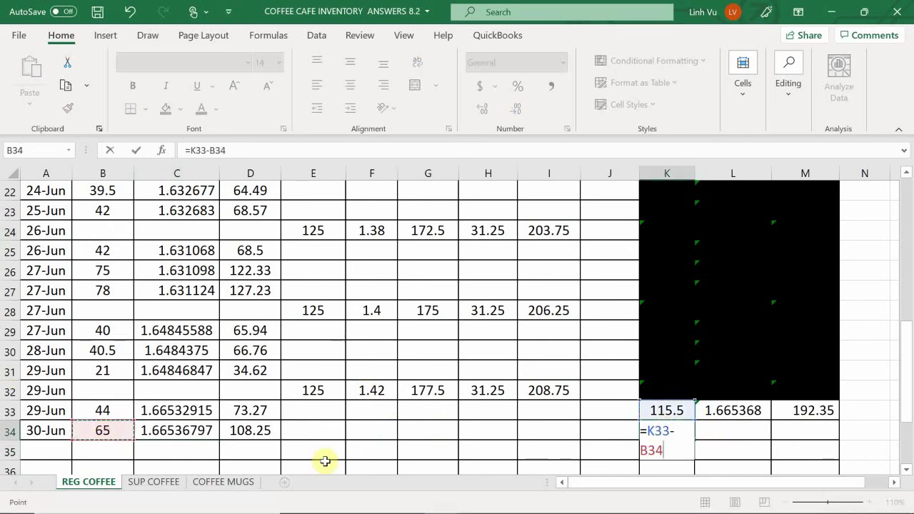
pyautogui.press('Return')
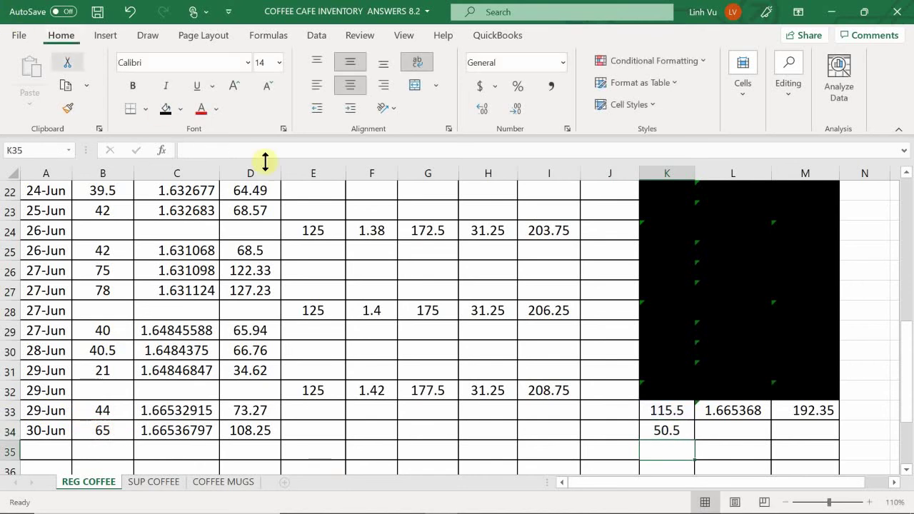
# - Calculate the on-hand total in M34 with =M33-D34, and fill the superseded balance cells K33:M33 black
pyautogui.click(798, 426)
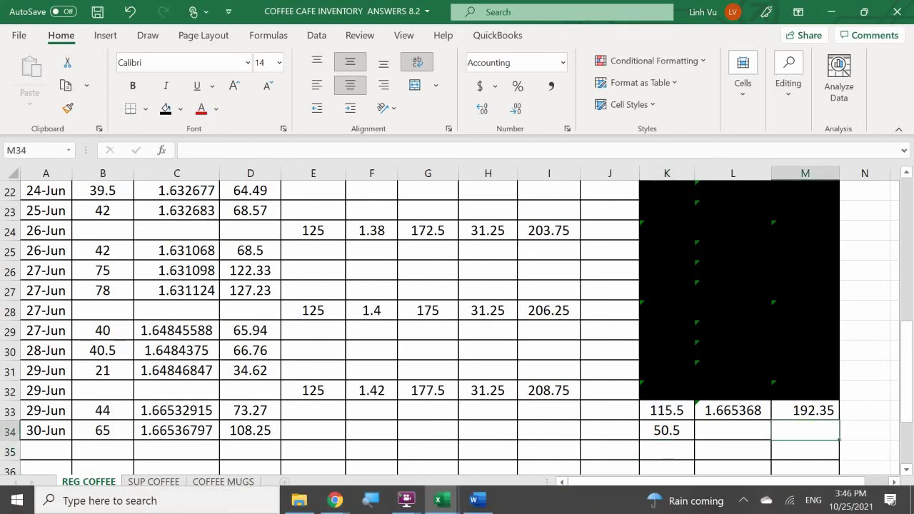
pyautogui.write('=')
pyautogui.press('Up')
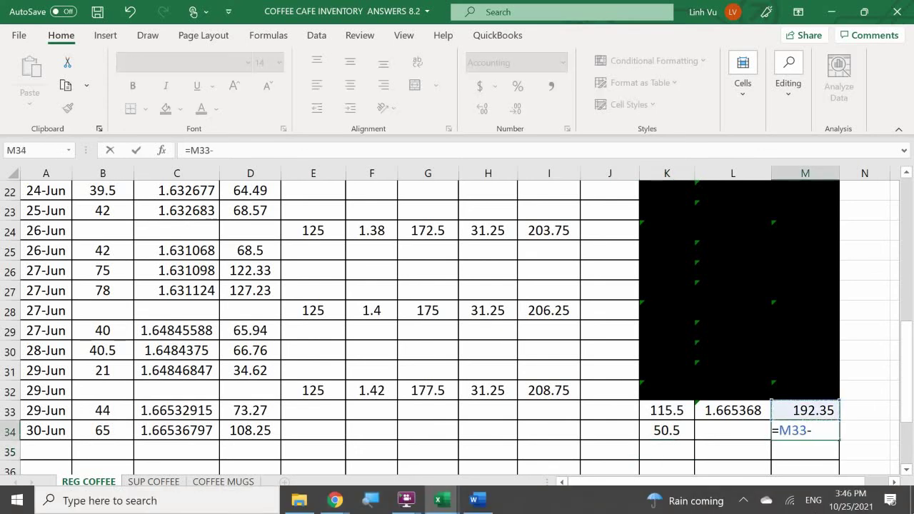
pyautogui.write('-')
pyautogui.click(246, 433)
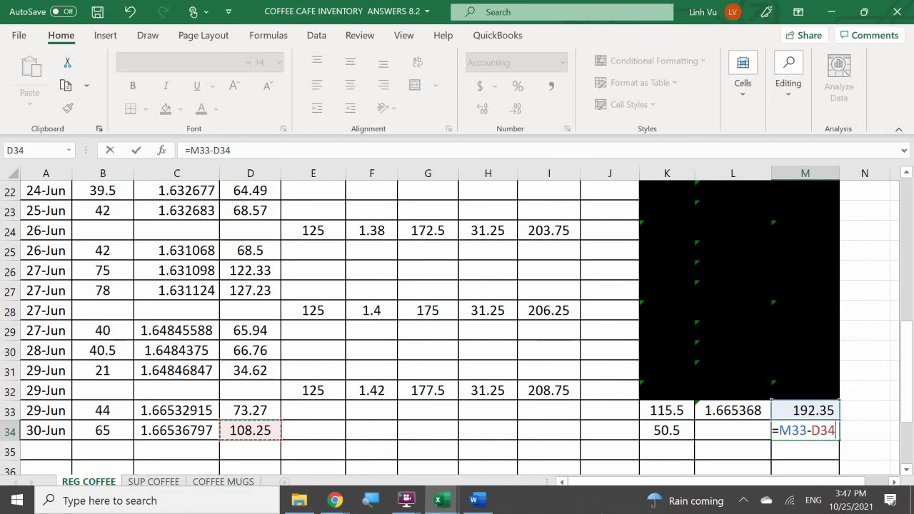
pyautogui.press('Return')
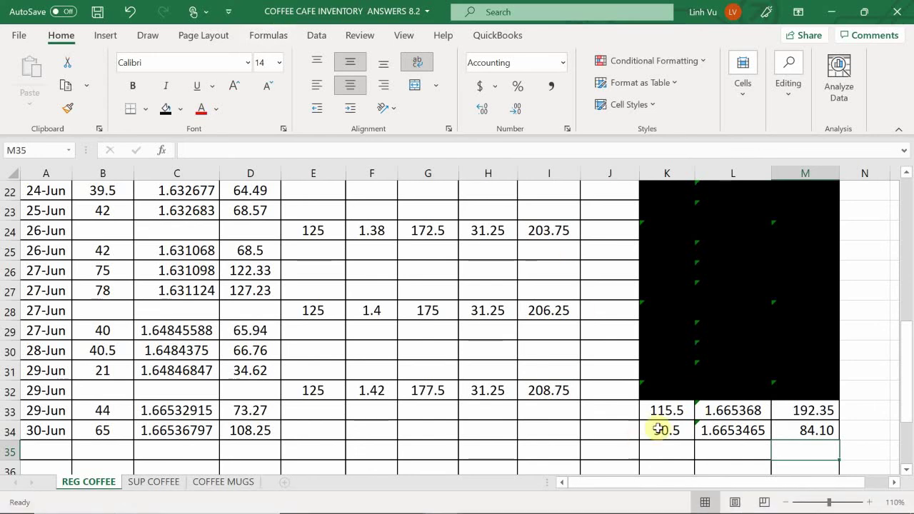
pyautogui.moveTo(658, 414); pyautogui.dragTo(790, 411)
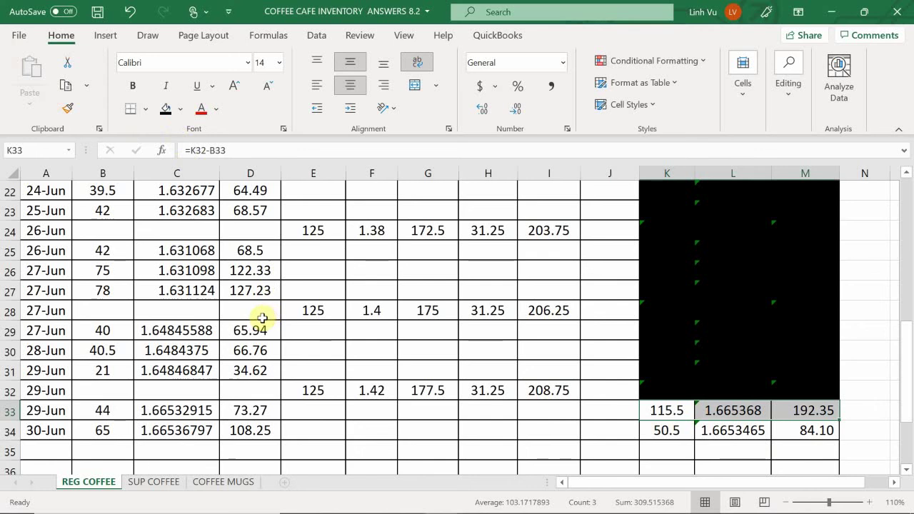
pyautogui.click(165, 109)
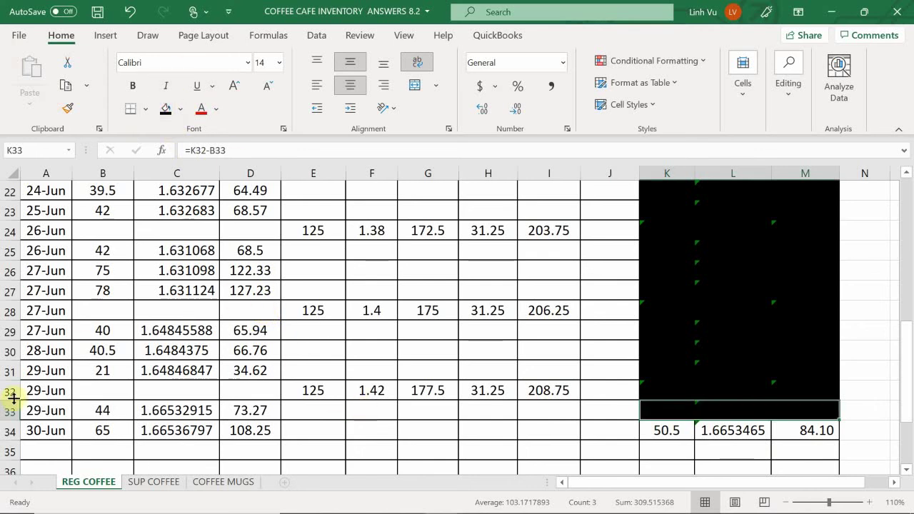
# - On the SUP COFFEE sheet, date row 44 6/30 and enter 50 as the quantity sold
pyautogui.click(161, 482)
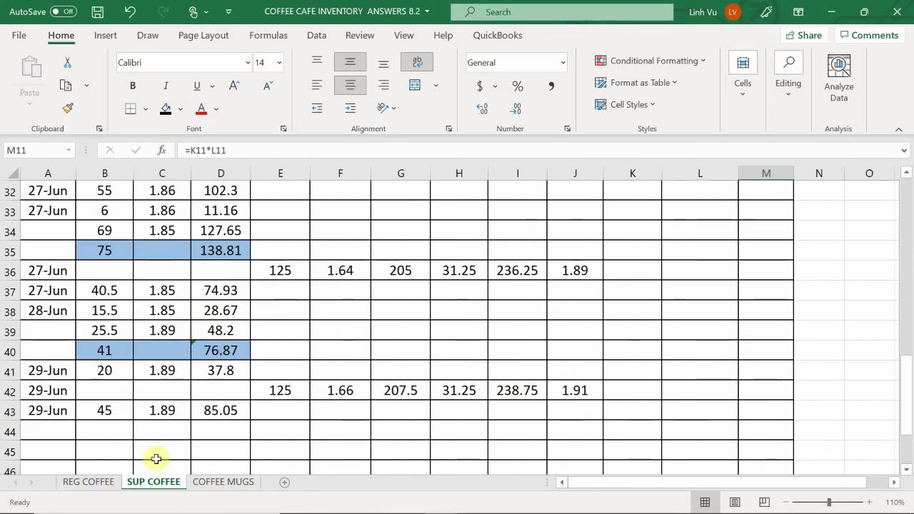
pyautogui.click(69, 432)
pyautogui.write('6/')
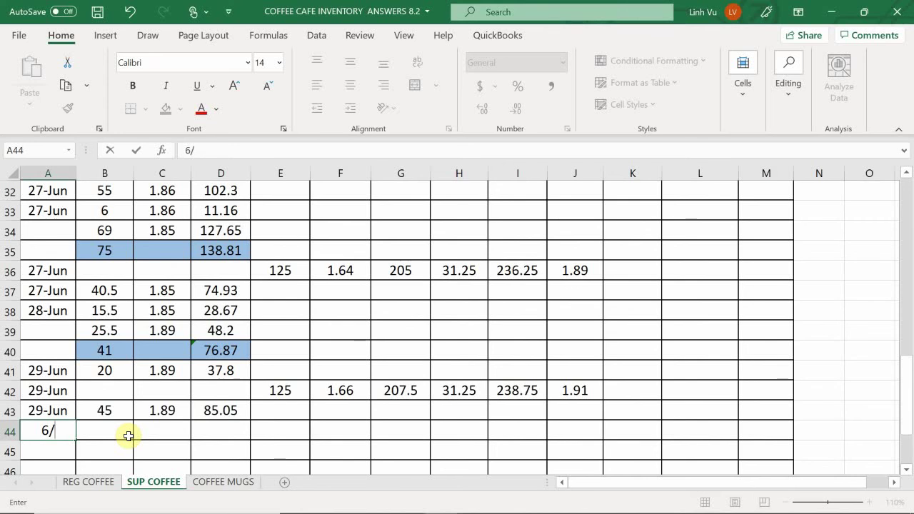
pyautogui.write('30-Jun')
pyautogui.click(128, 436)
pyautogui.write('50')
pyautogui.press('Return')
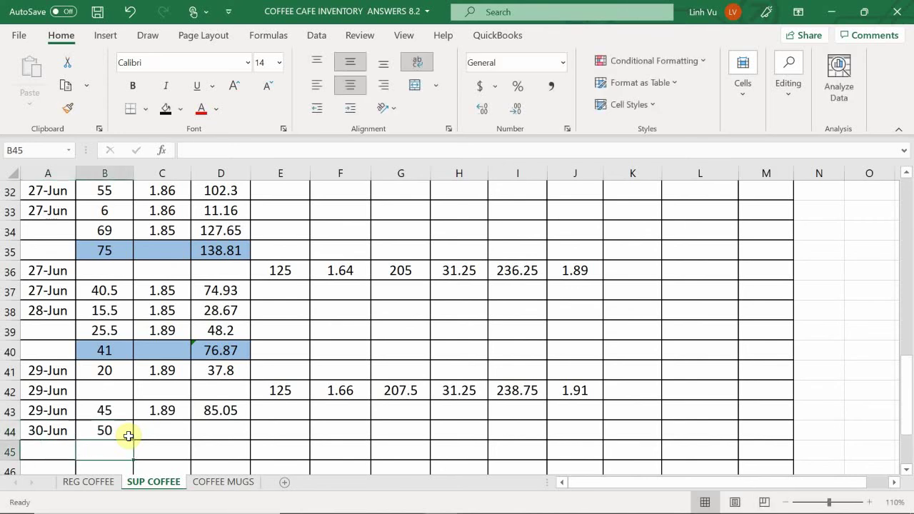
# - Check the FIFO inventory on hand for Supreme Coffee, and set the quantity sold in B44 to 34.5
pyautogui.click(629, 390)
pyautogui.scroll(8, 630, 391)
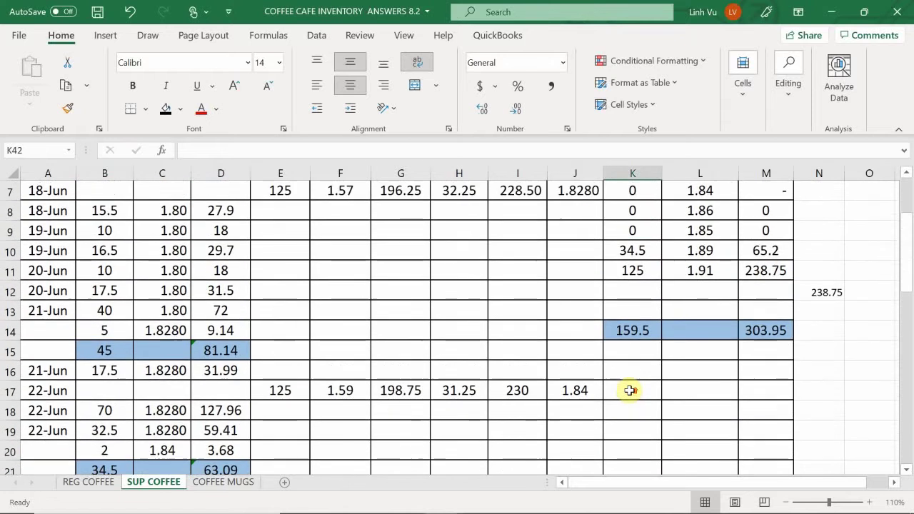
pyautogui.scroll(2, 629, 391)
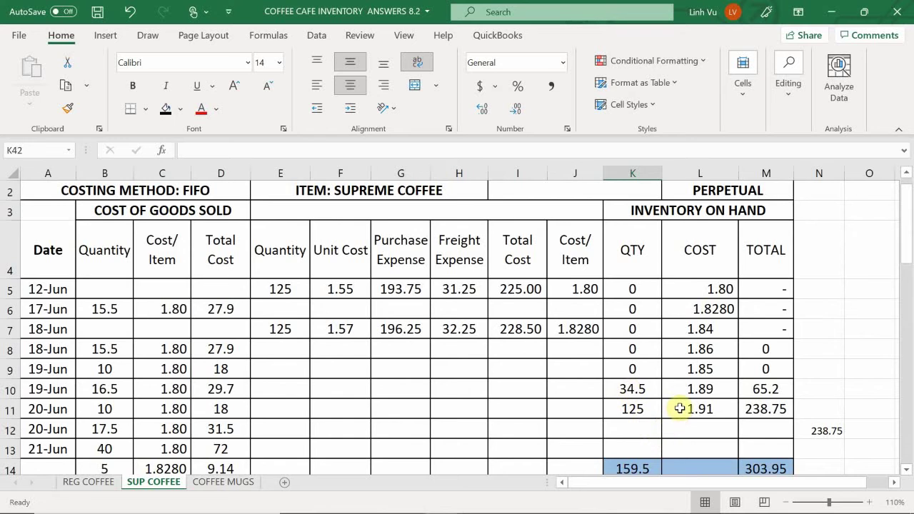
pyautogui.scroll(-6, 343, 447)
pyautogui.scroll(-5, 223, 452)
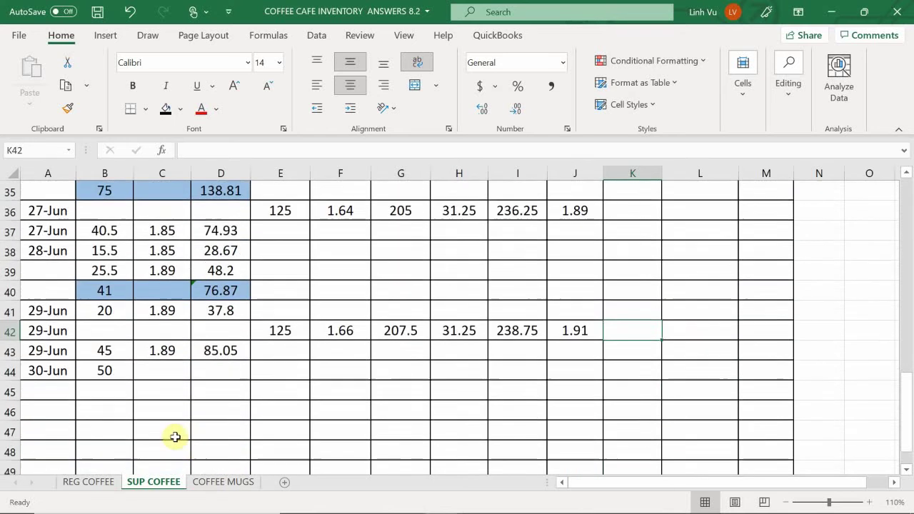
pyautogui.click(93, 371)
pyautogui.write('34.5')
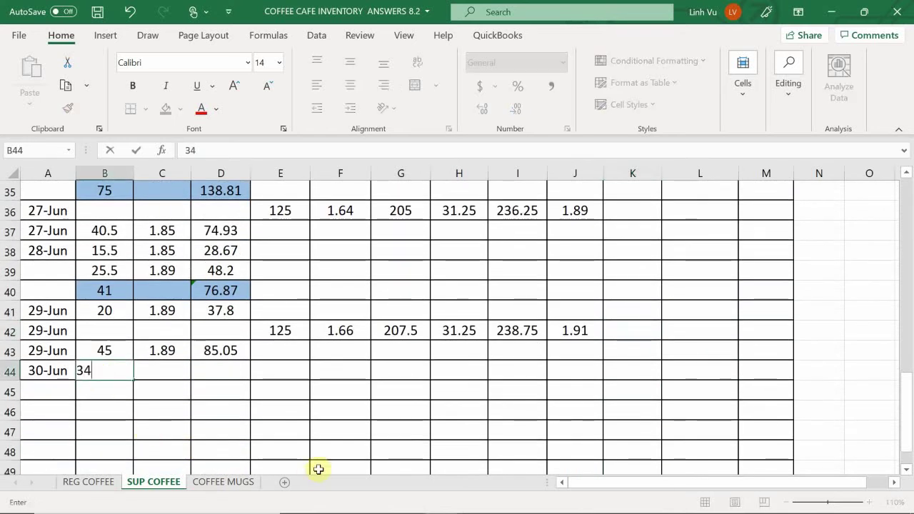
pyautogui.press('Return')
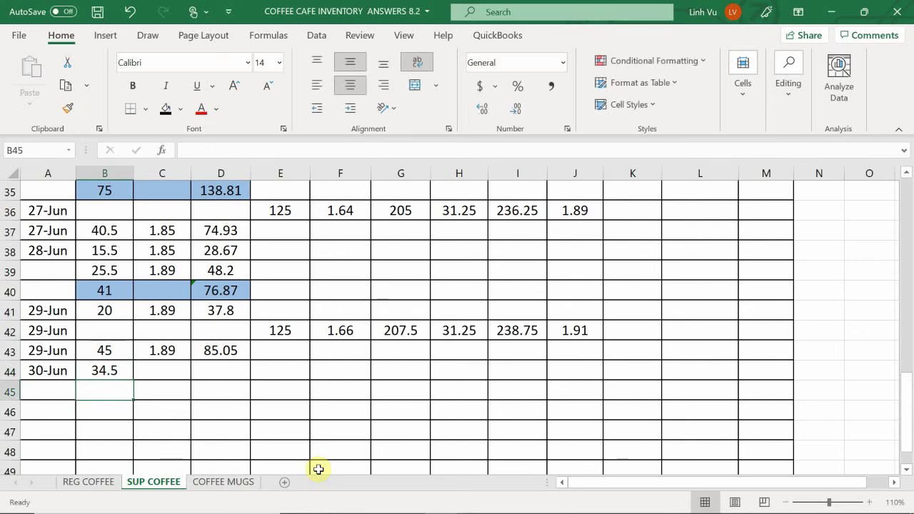
pyautogui.press('Down')
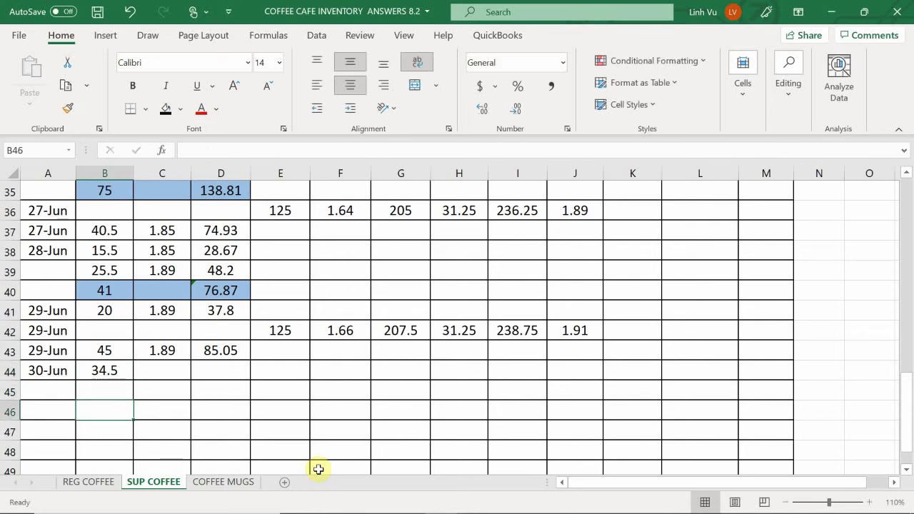
# - Calculate the rest of the 30 June quantity sold in B45 with =50-B44
pyautogui.press('Up')
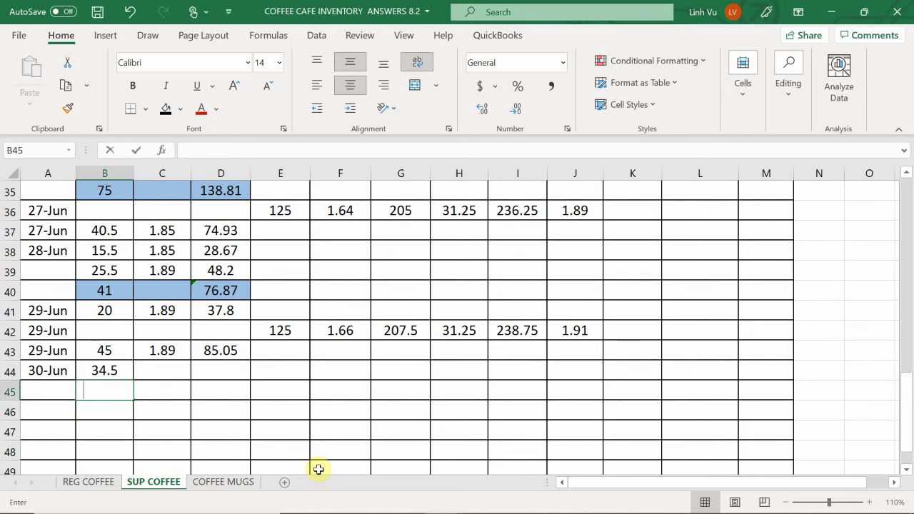
pyautogui.write('=50-')
pyautogui.press('Up')
pyautogui.press('Return')
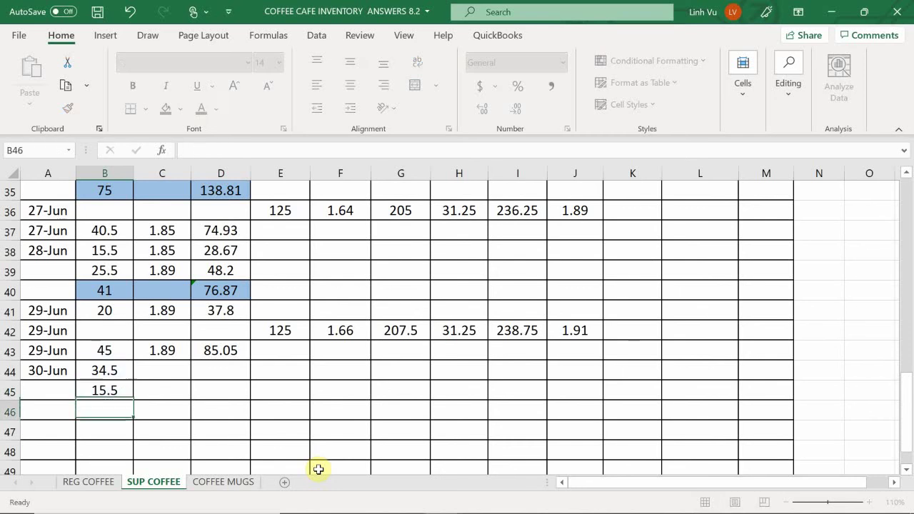
# - Total the 30 June quantities in B46 with =B44+B45, and fill B46:D46 with the same blue as the other subtotal rows
pyautogui.write('=')
pyautogui.press('Up')
pyautogui.press('Up')
pyautogui.write('+')
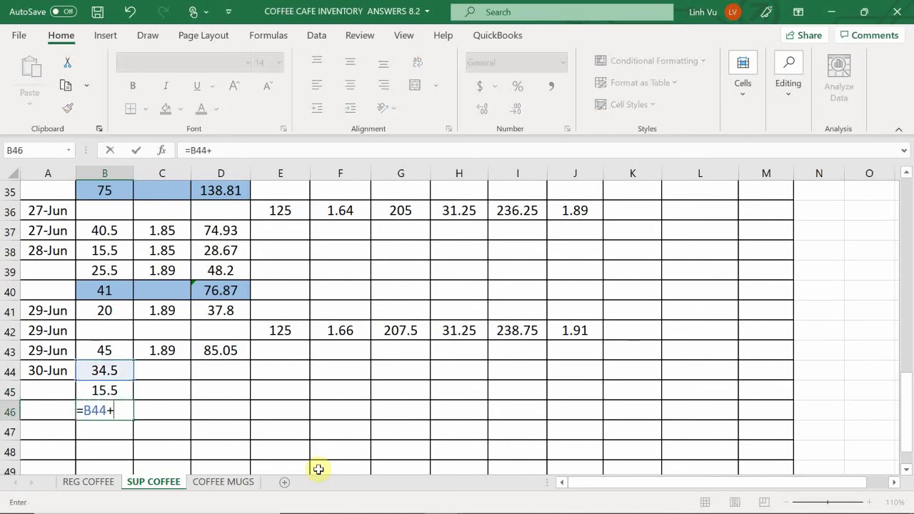
pyautogui.press('Up')
pyautogui.press('Return')
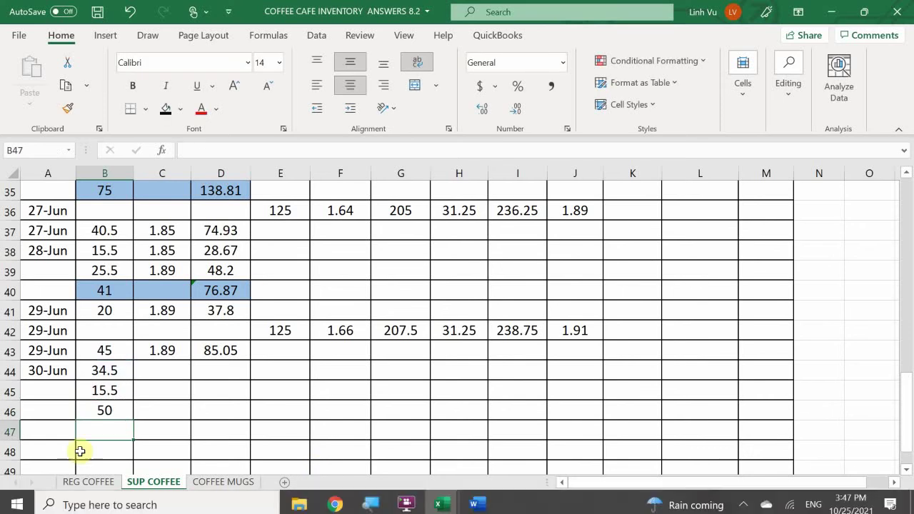
pyautogui.moveTo(106, 410); pyautogui.dragTo(235, 409)
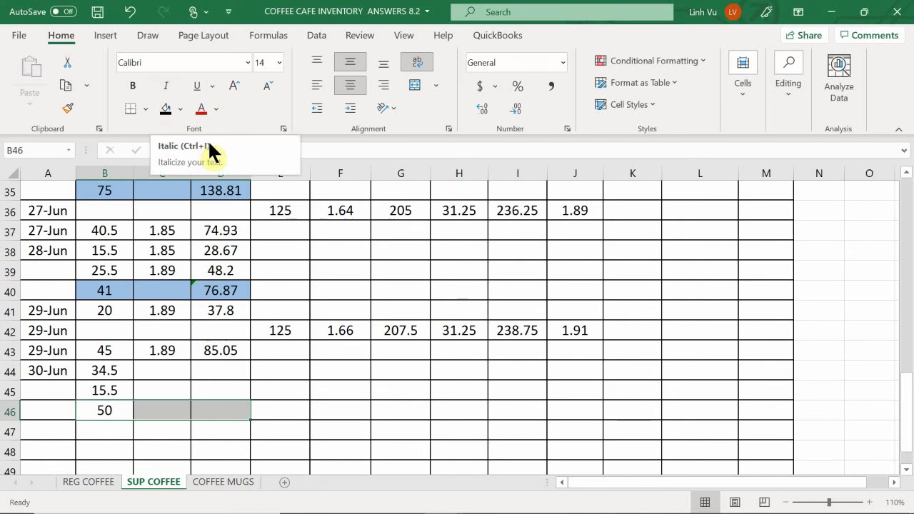
pyautogui.click(182, 111)
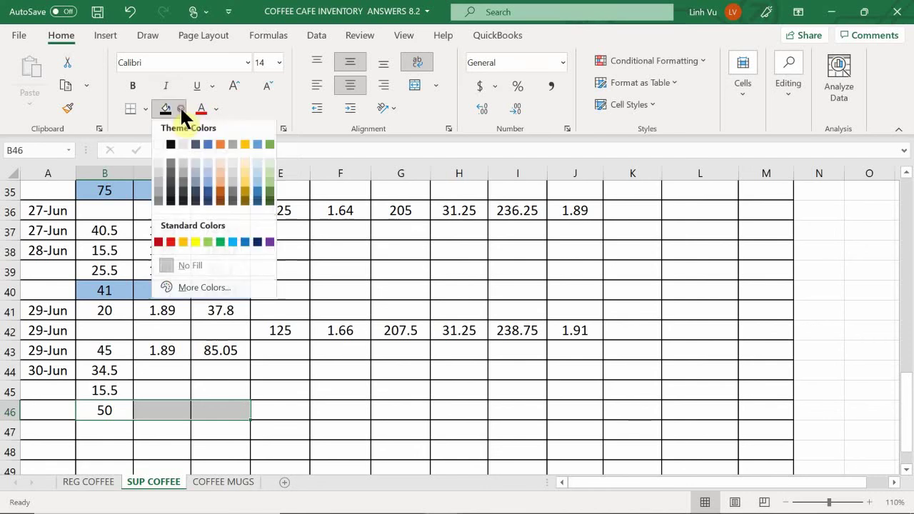
pyautogui.click(255, 187)
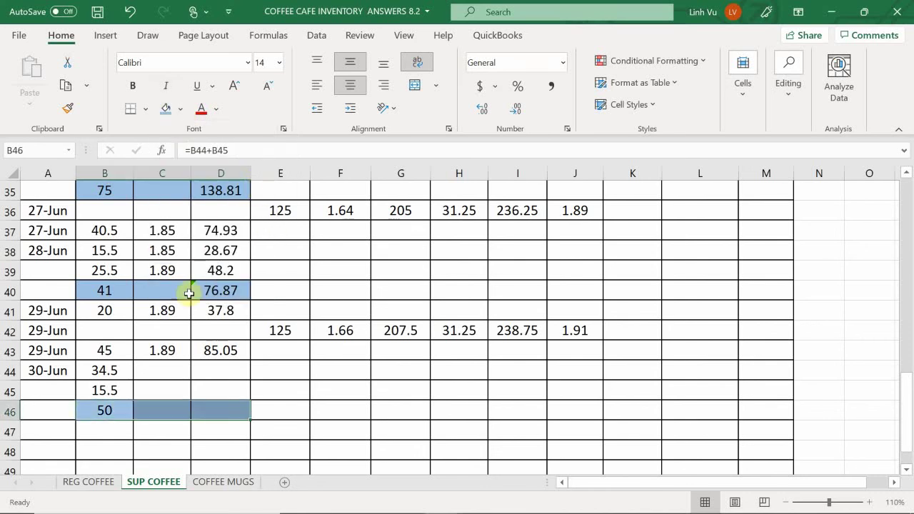
# - Link the cost per item in C44 to L10, and enter 65.20 as the total cost in D44
pyautogui.click(151, 373)
pyautogui.write('=')
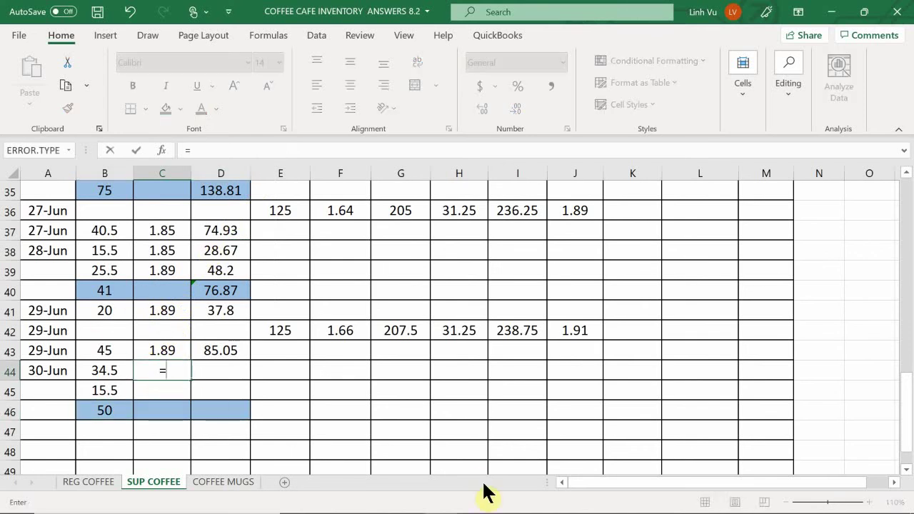
pyautogui.scroll(10, 660, 304)
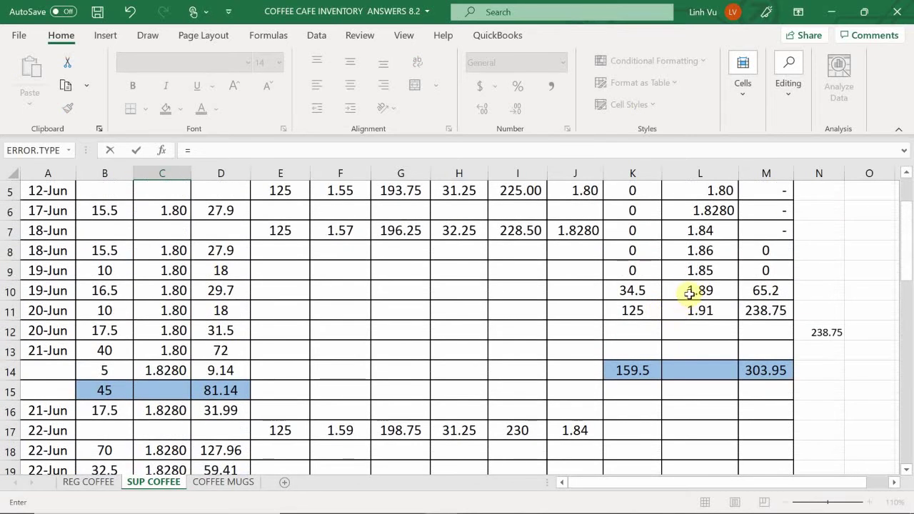
pyautogui.click(690, 293)
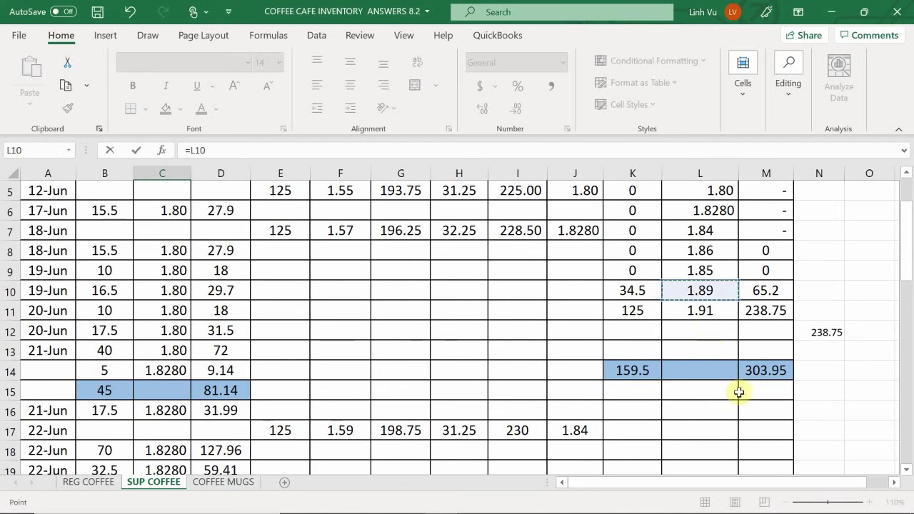
pyautogui.press('Return')
pyautogui.press('Right')
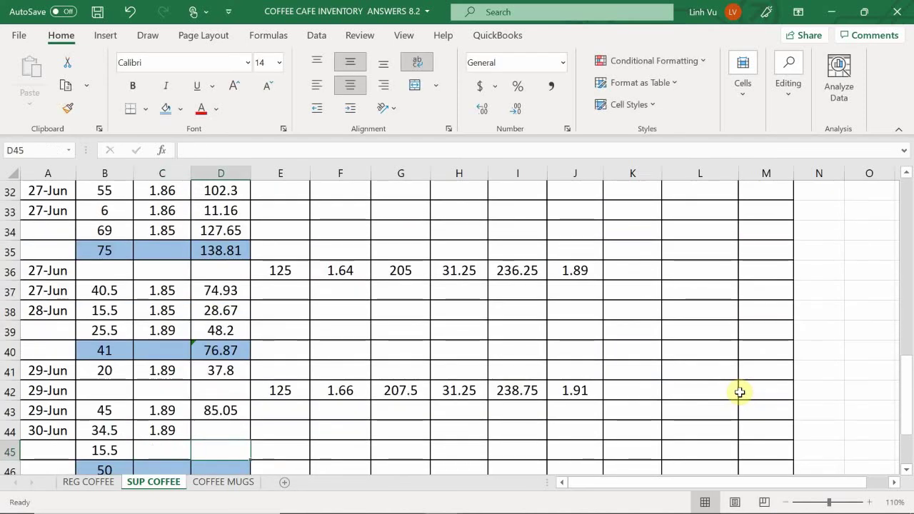
pyautogui.press('Up')
pyautogui.write('65.20')
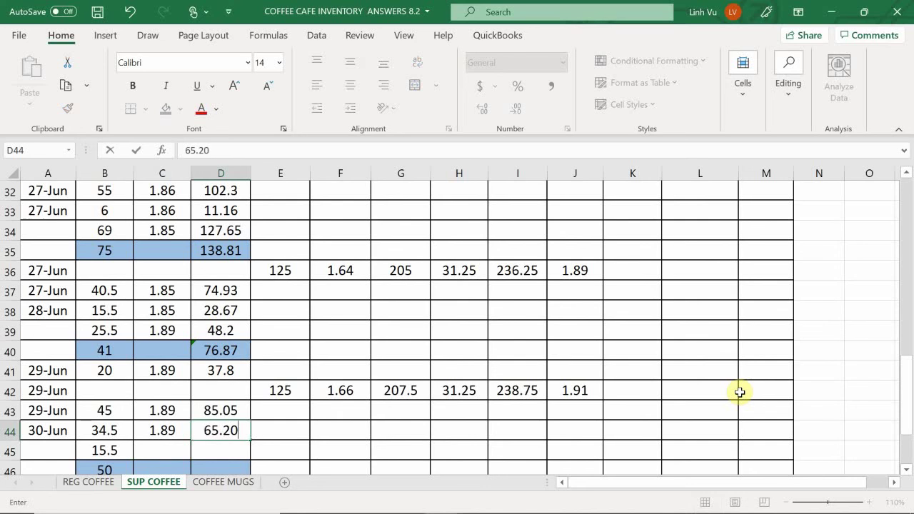
pyautogui.press('Return')
# - Link the cost per item in C45 to the 1.91 layer cost in L11
pyautogui.press('Left')
pyautogui.write('=')
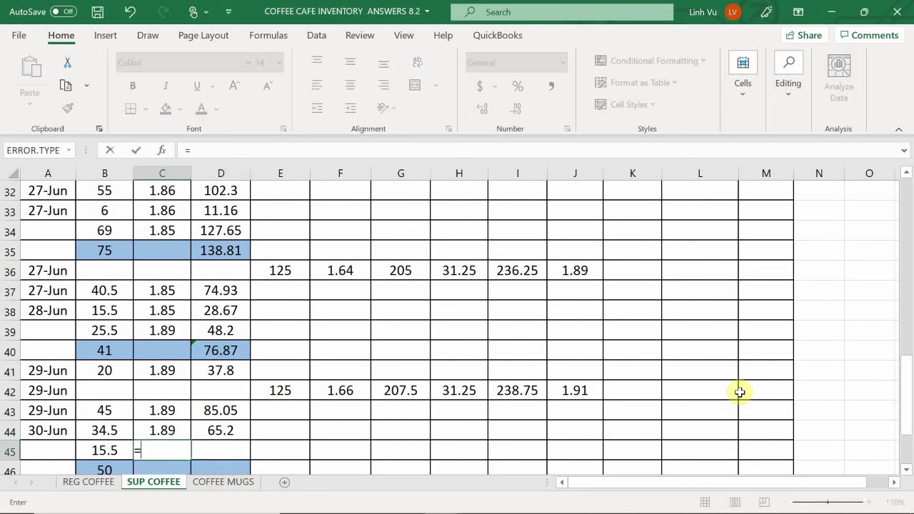
pyautogui.scroll(5, 909, 346)
pyautogui.scroll(3, 909, 346)
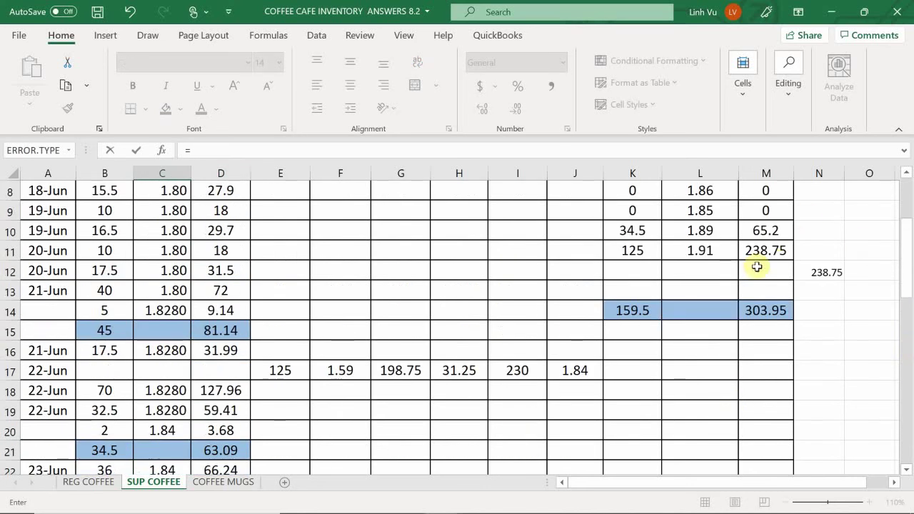
pyautogui.click(696, 249)
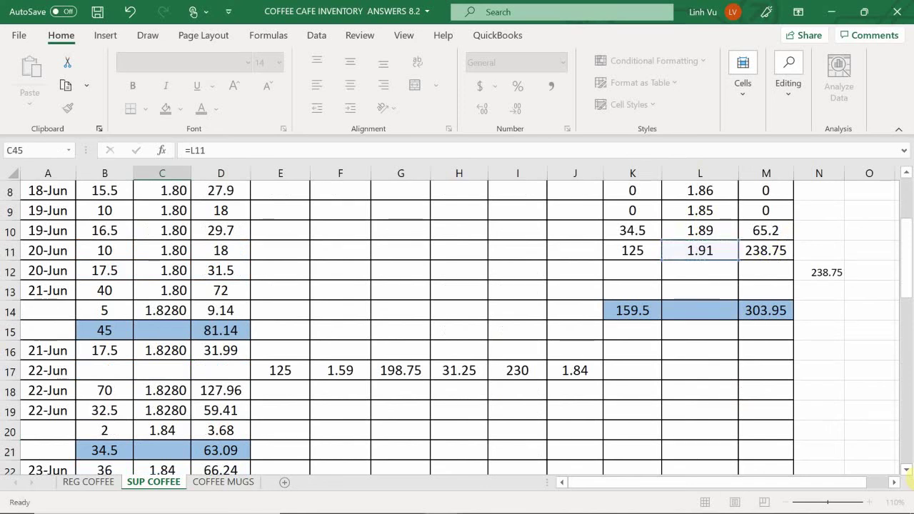
pyautogui.press('Return')
# - Calculate the total cost in D45 with =ROUND(B45*C45,2)
pyautogui.press('Right')
pyautogui.press('Up')
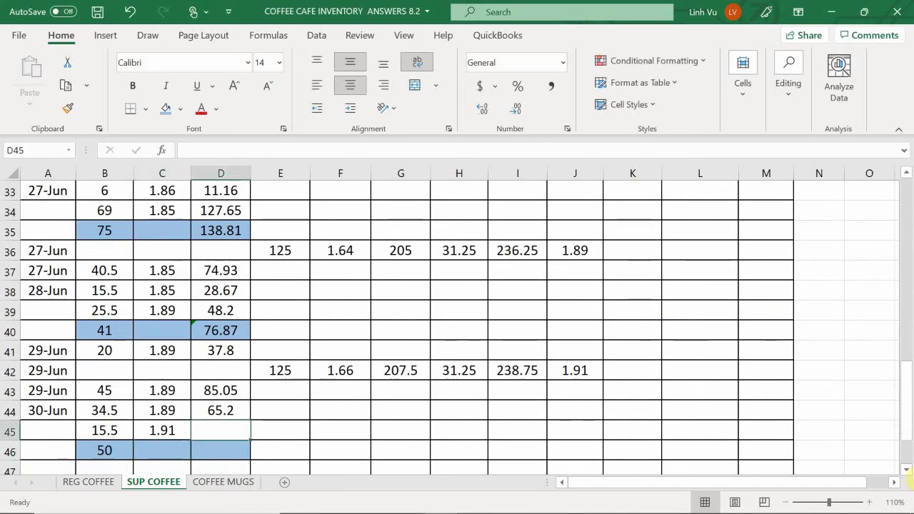
pyautogui.write('=round(')
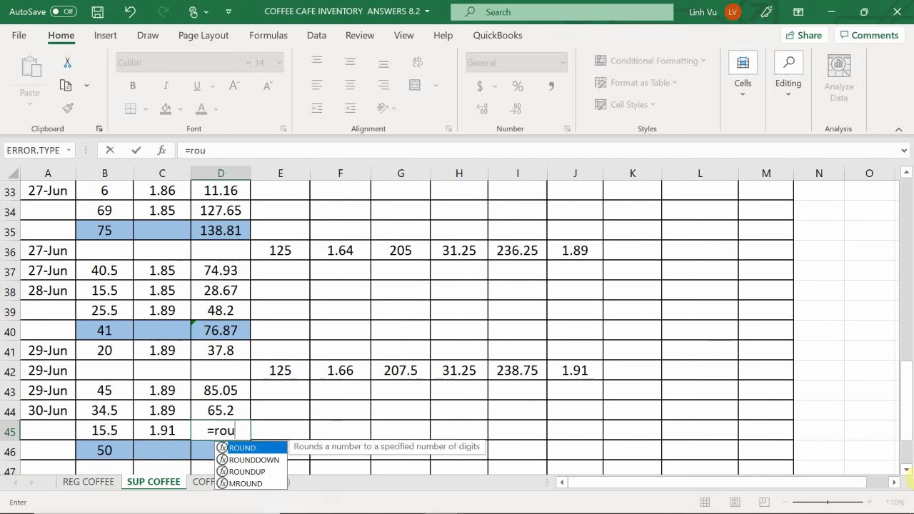
pyautogui.press('Left')
pyautogui.press('Left')
pyautogui.write('*')
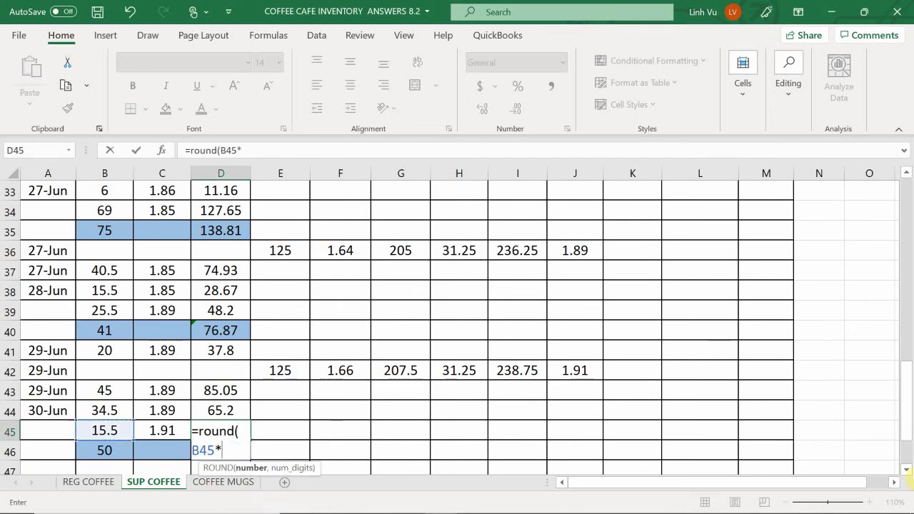
pyautogui.press('Left')
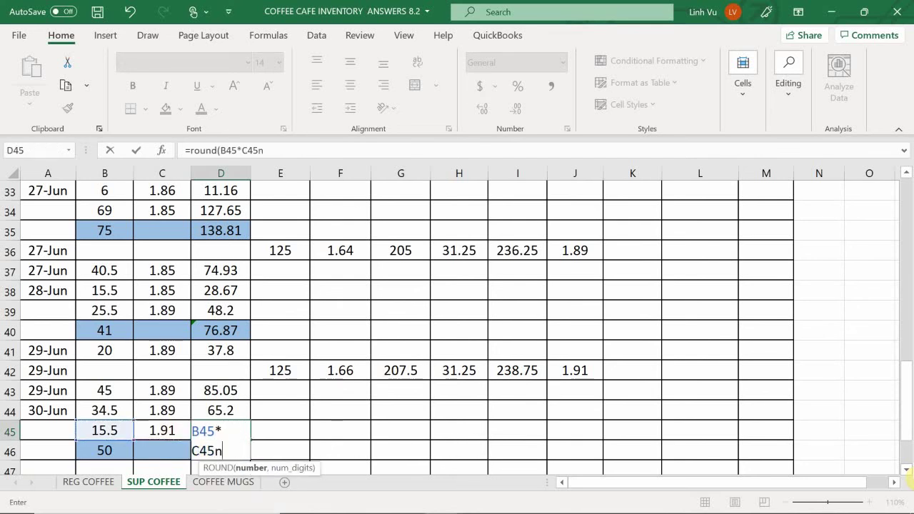
pyautogui.write(',2')
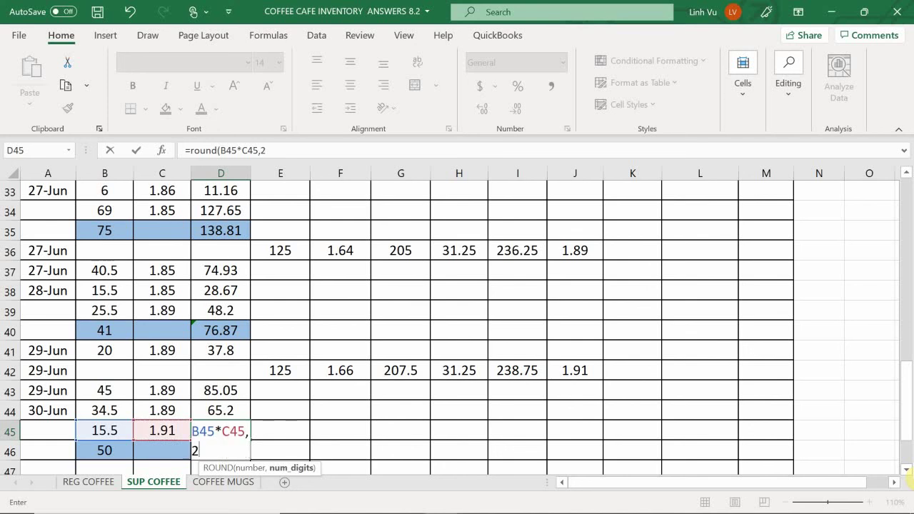
pyautogui.press('Return')
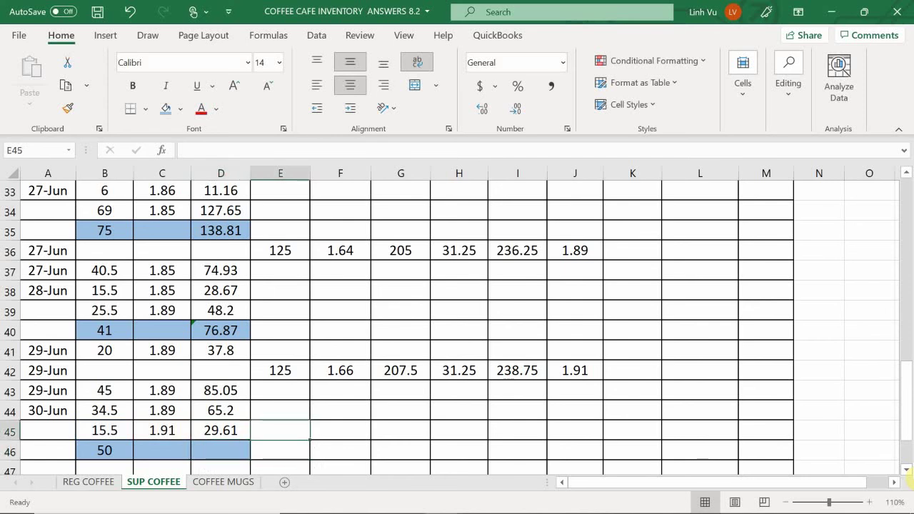
# - Total the 30 June cost of goods sold in D46 with =D44+D45
pyautogui.write('=')
pyautogui.press('Up')
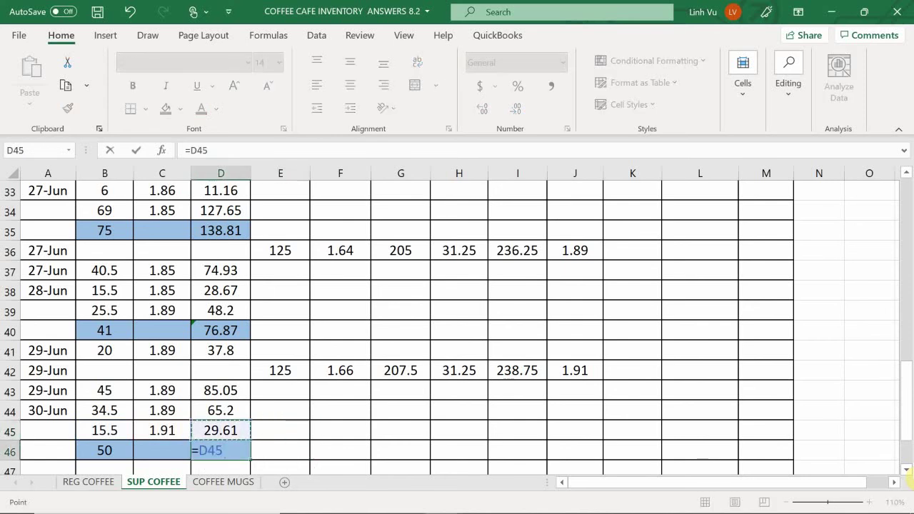
pyautogui.press('Up')
pyautogui.write('+')
pyautogui.press('Up')
pyautogui.press('Return')
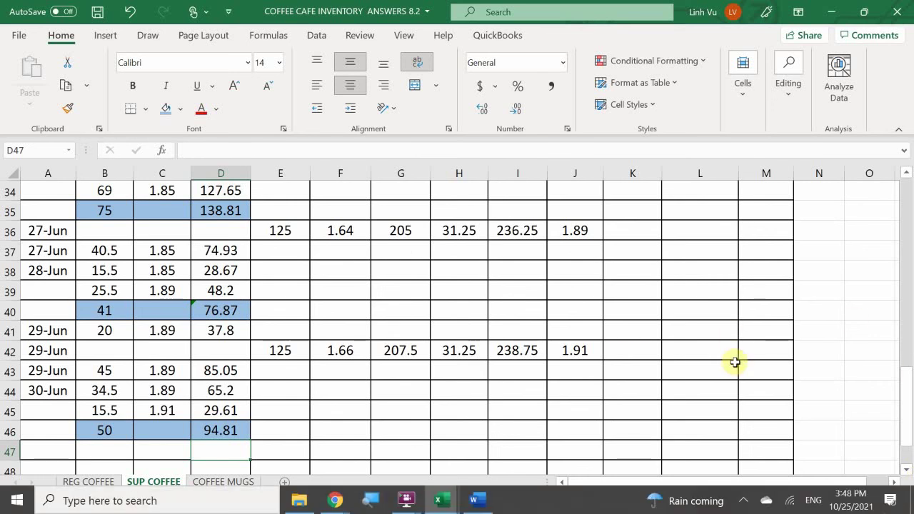
# - Set the quantity in K10 and the total in M10 to 0 for the used-up 1.89 inventory layer
pyautogui.scroll(6, 735, 361)
pyautogui.scroll(4, 734, 361)
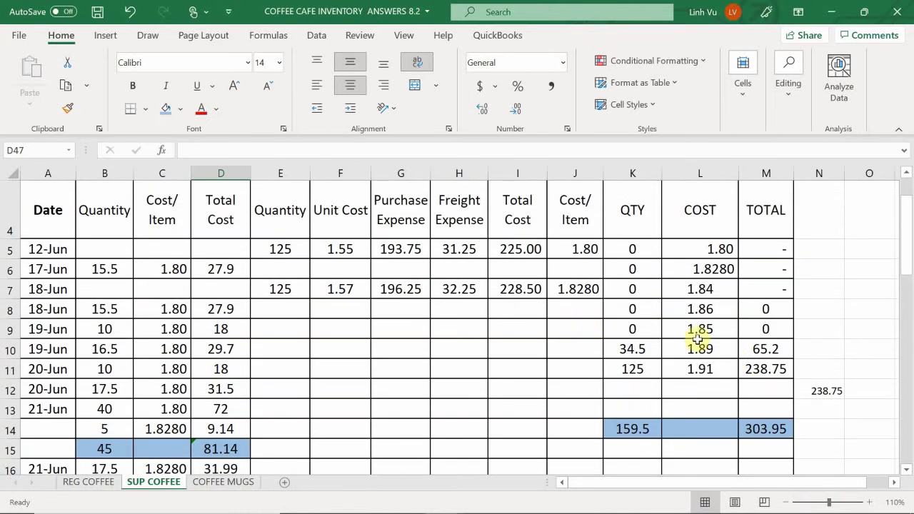
pyautogui.click(630, 350)
pyautogui.press('F2')
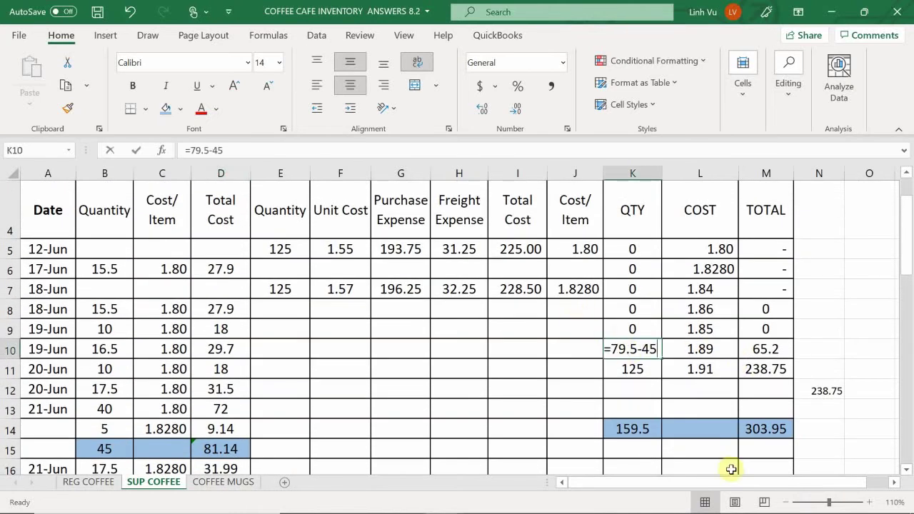
pyautogui.hotkey('shift', 'Home')
pyautogui.write('0')
pyautogui.press('Return')
pyautogui.press('Up')
pyautogui.press('Right')
pyautogui.press('Right')
pyautogui.press('F2')
pyautogui.hotkey('shift', 'Home')
pyautogui.write('0')
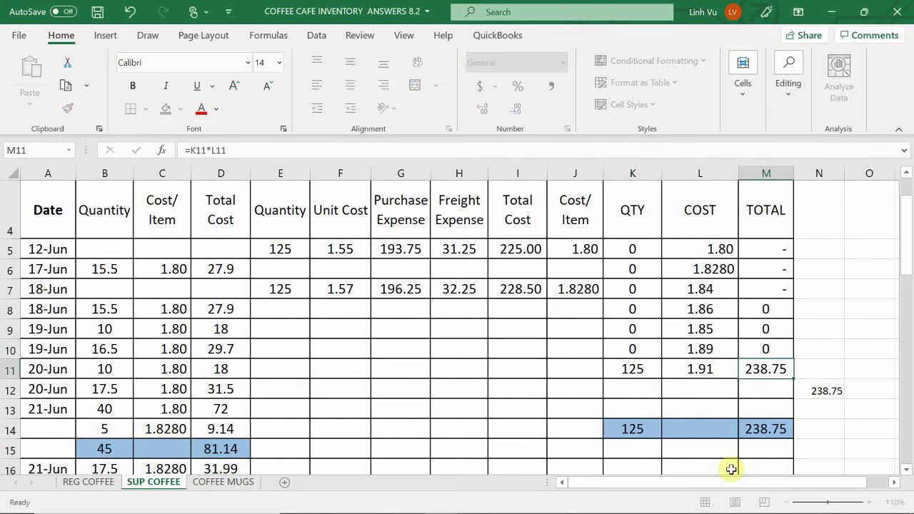
pyautogui.press('Return')
# - Calculate the remaining quantity of the 1.91 layer in K11 with =125-15.5
pyautogui.press('Left')
pyautogui.press('Left')
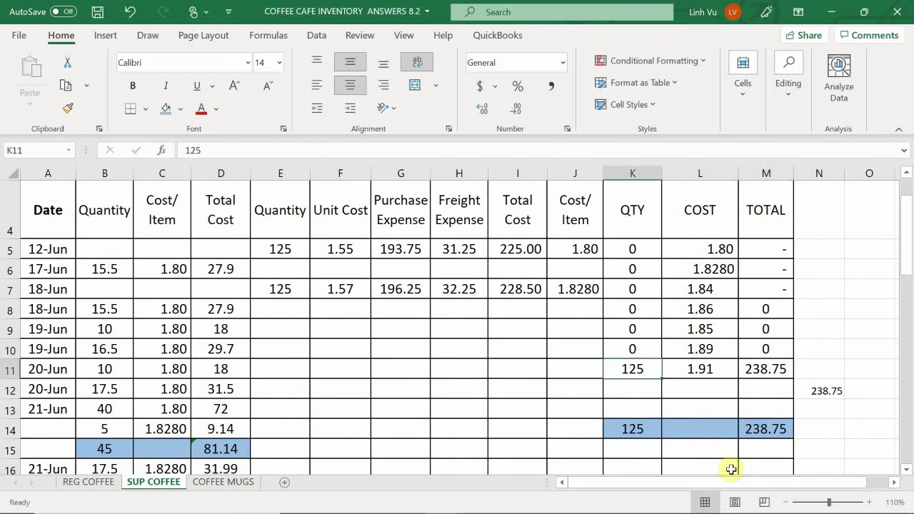
pyautogui.write('=')
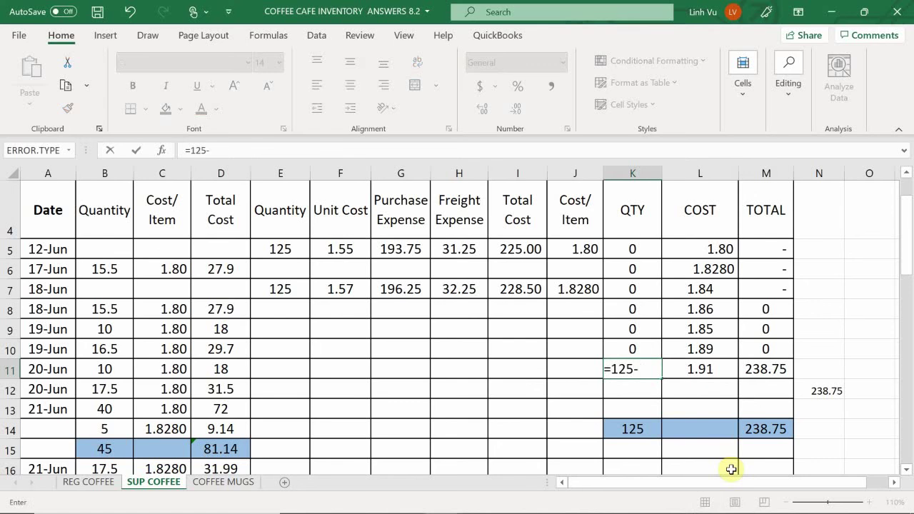
pyautogui.write('125-15.5')
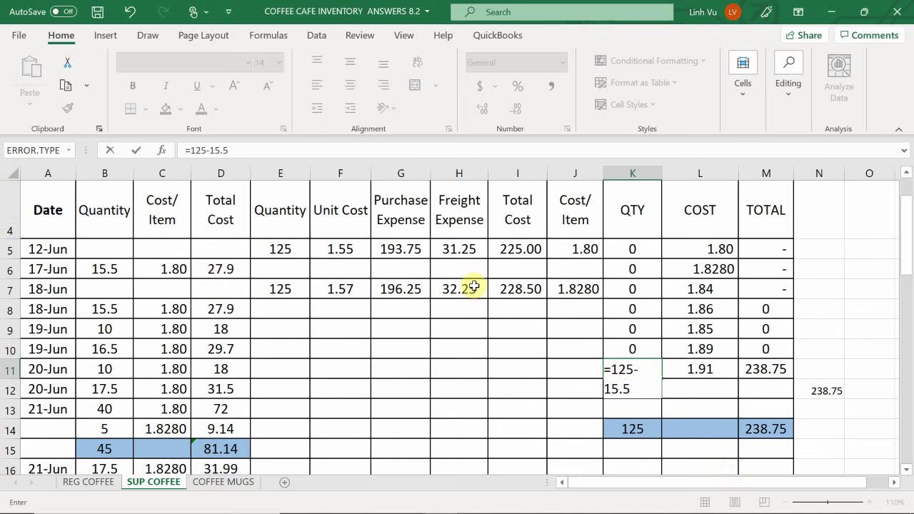
pyautogui.press('Return')
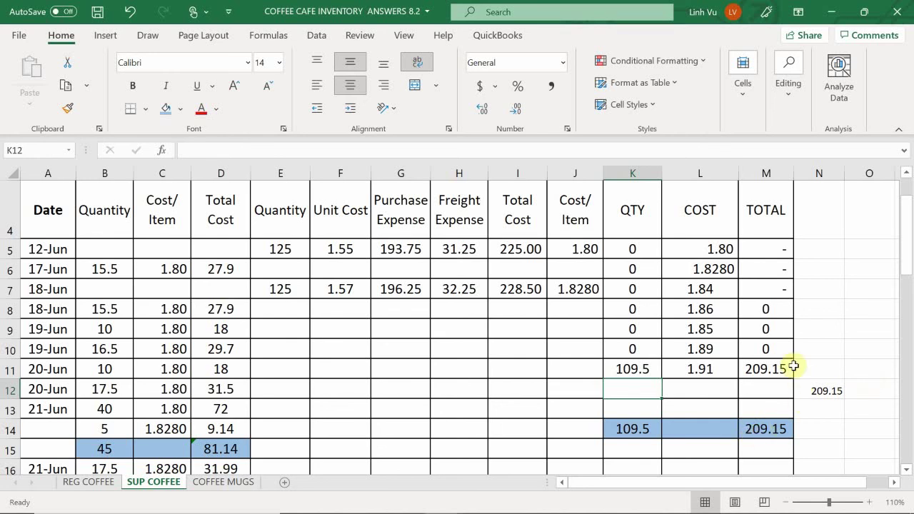
# - Show M11 with three decimals, and replace its formula with a total of 209.14
pyautogui.click(771, 370)
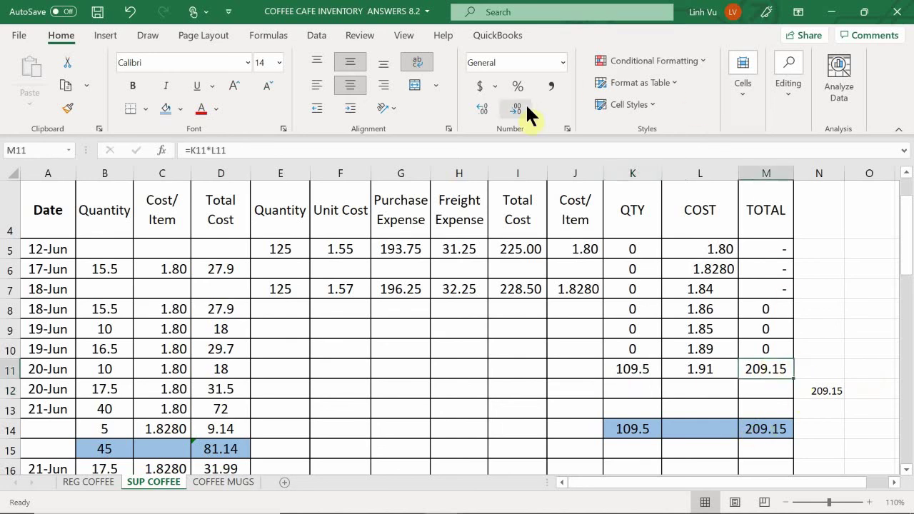
pyautogui.click(480, 107)
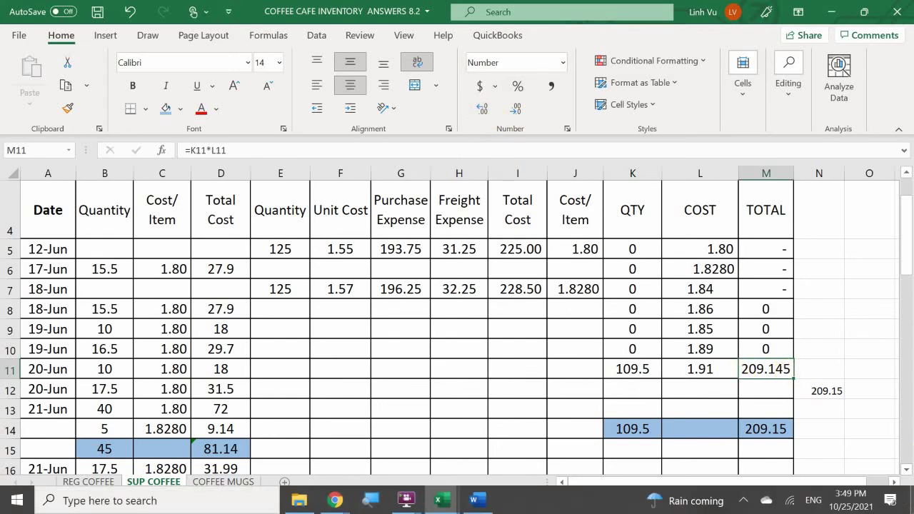
pyautogui.write('209.14')
pyautogui.press('Return')
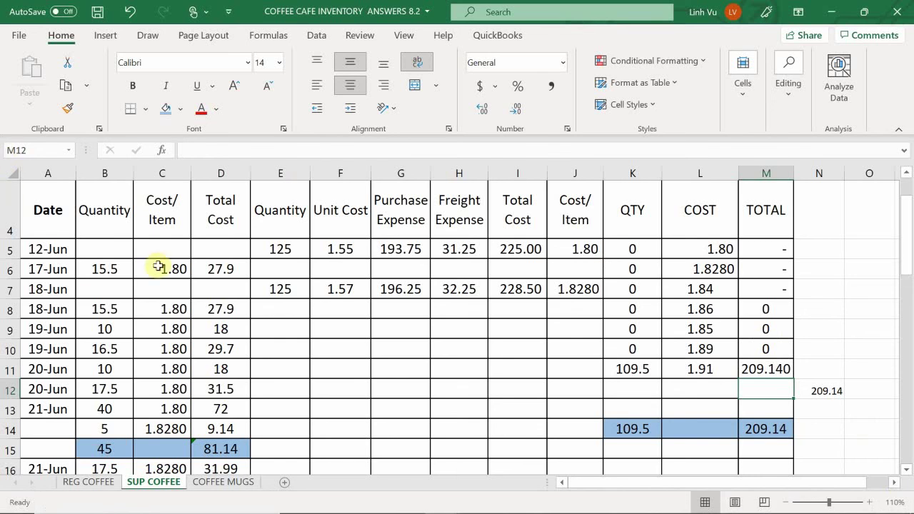
pyautogui.scroll(-7, 263, 214)
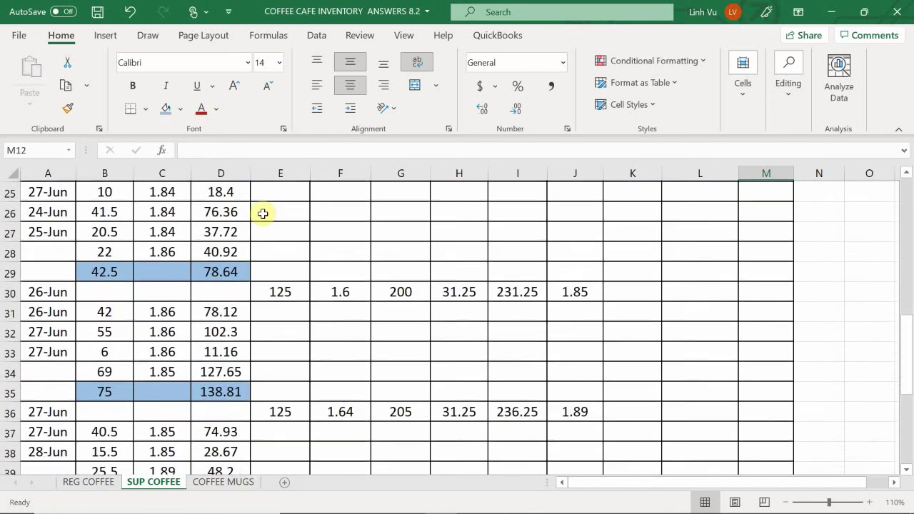
pyautogui.scroll(-6, 262, 213)
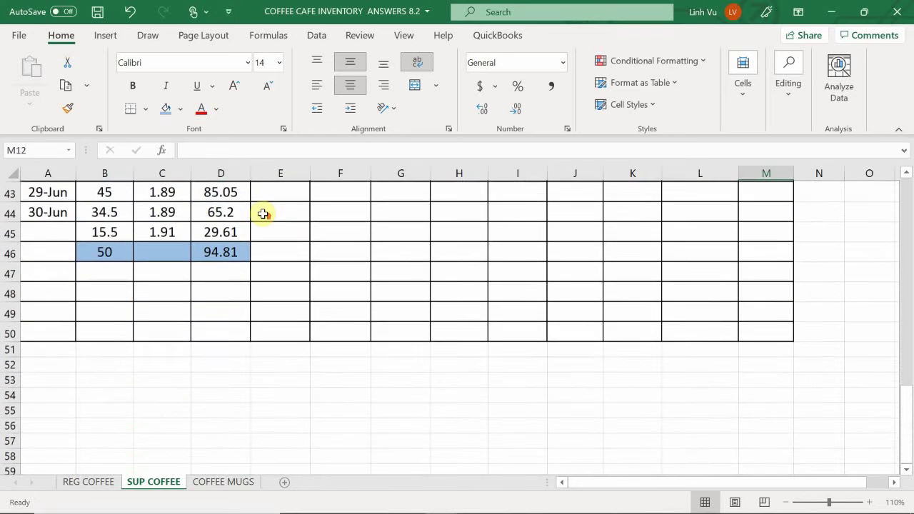
# - Review the SUP COFFEE inventory records, from the remaining cost layers in K5:M14 through the 30 June cost rows
pyautogui.scroll(3, 263, 214)
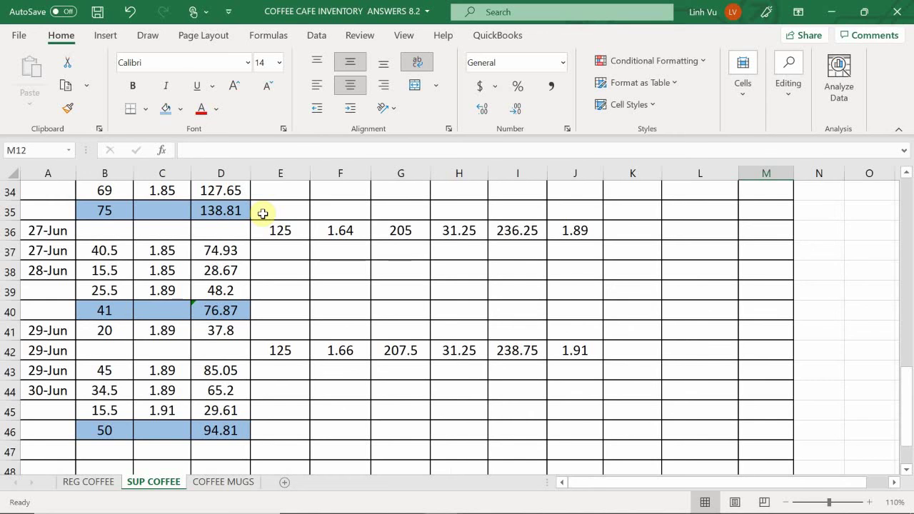
pyautogui.scroll(7, 263, 214)
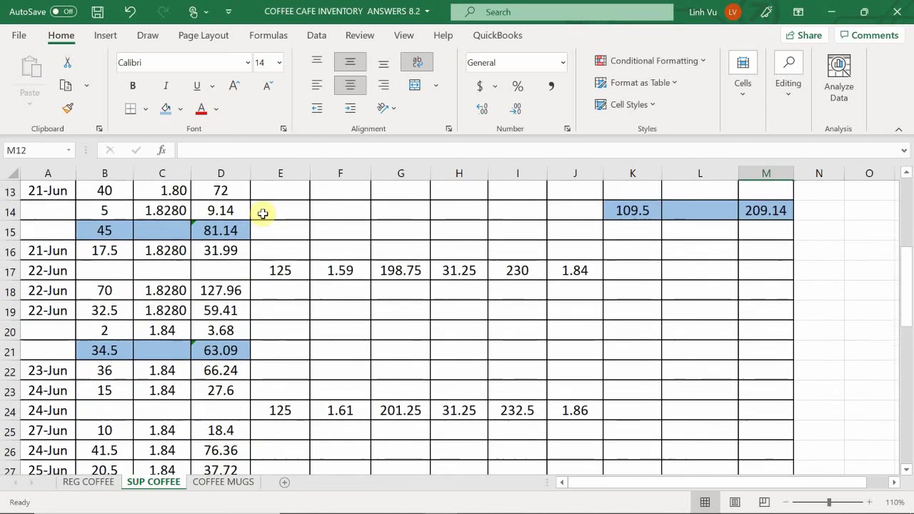
pyautogui.scroll(-1, 263, 213)
pyautogui.scroll(5, 263, 214)
pyautogui.scroll(-1, 264, 215)
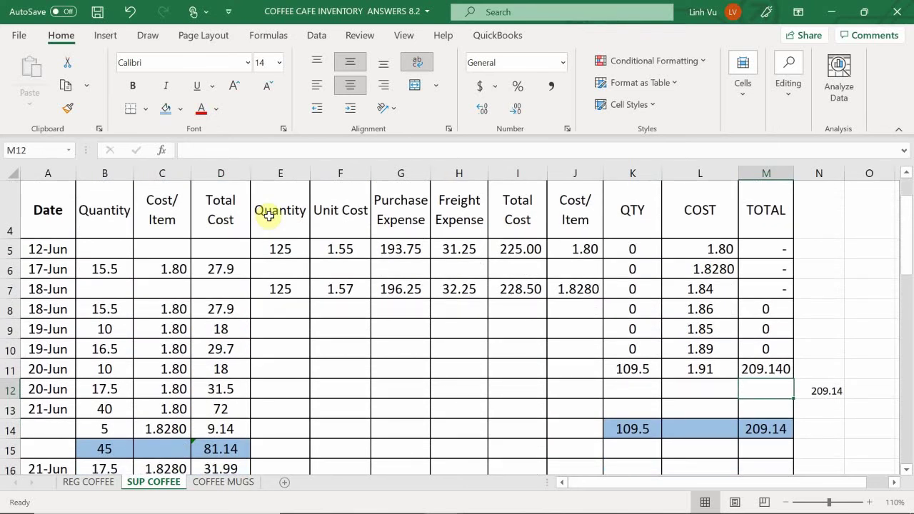
pyautogui.scroll(-3, 269, 215)
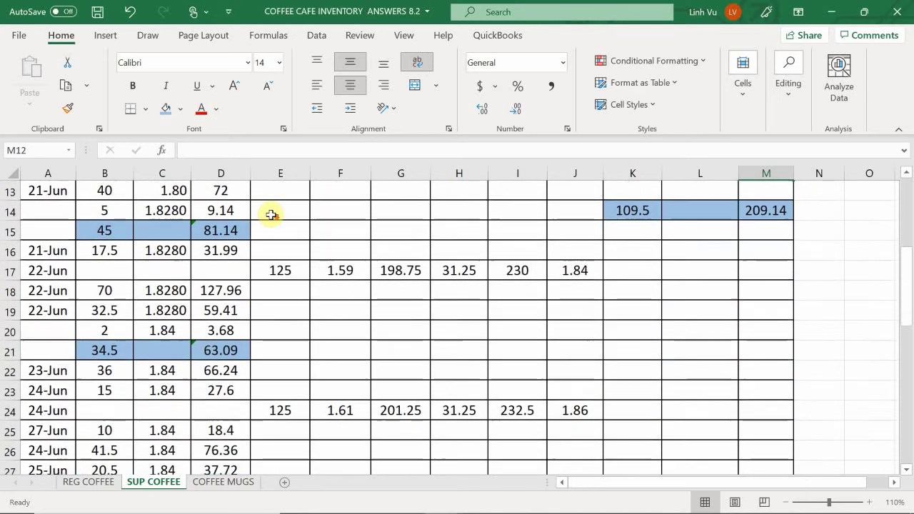
pyautogui.scroll(-4, 271, 215)
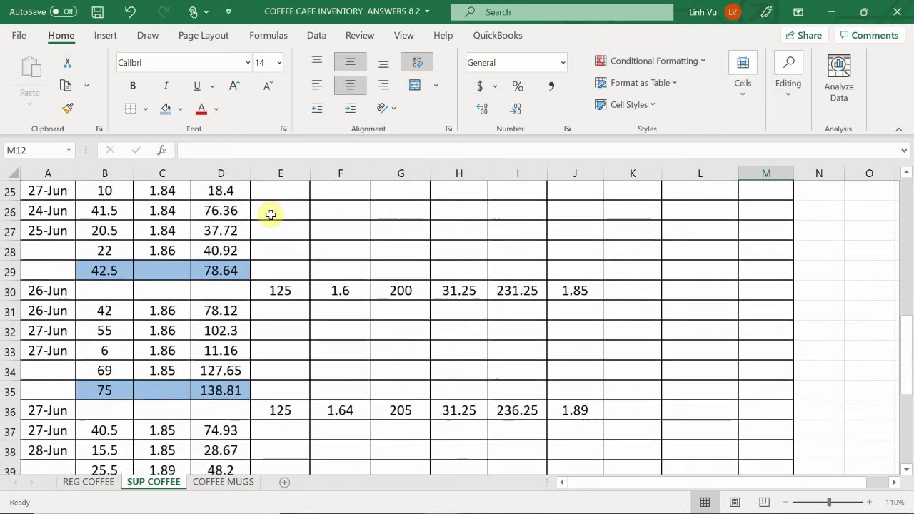
pyautogui.scroll(-4, 271, 215)
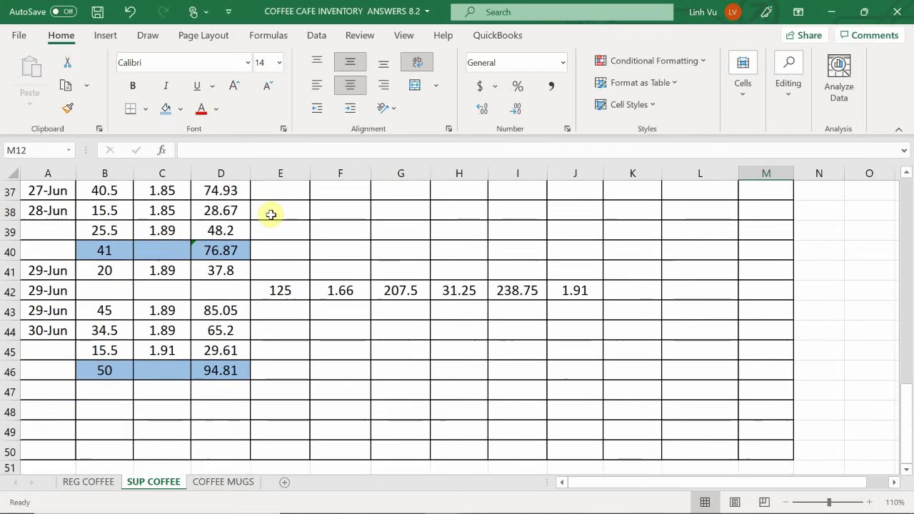
pyautogui.scroll(1, 272, 215)
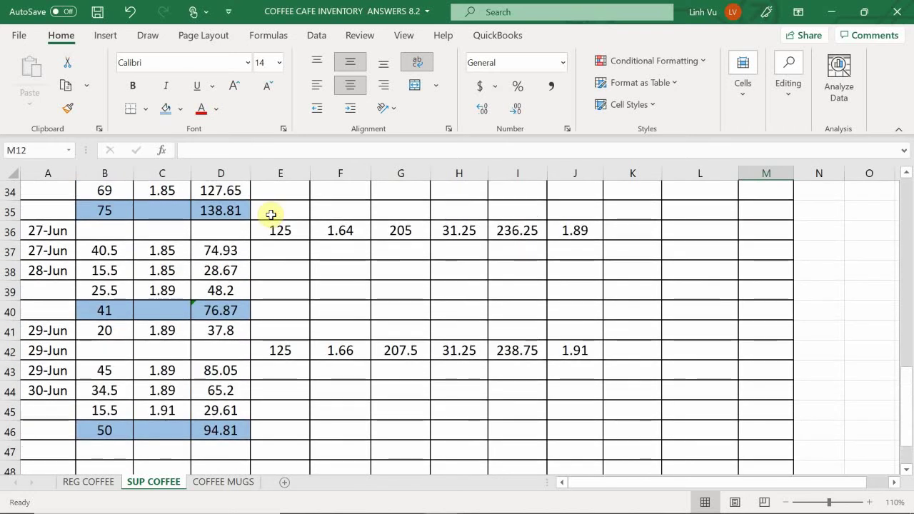
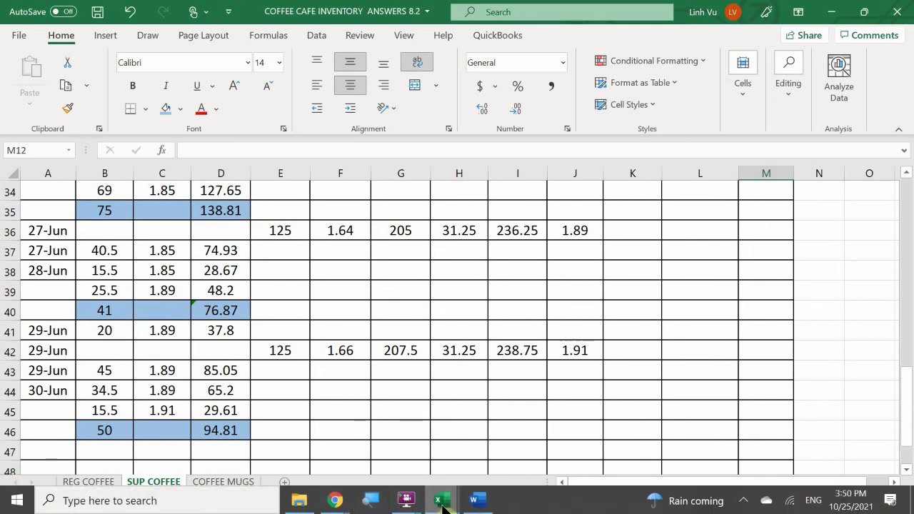
# - Switch to the subsidiary ledger's COMMISSIONS EXPENSE sheet, and enter date 6/30 and invoice 110 for Super A Market in row 14
pyautogui.moveTo(440, 497)
pyautogui.click(387, 448)
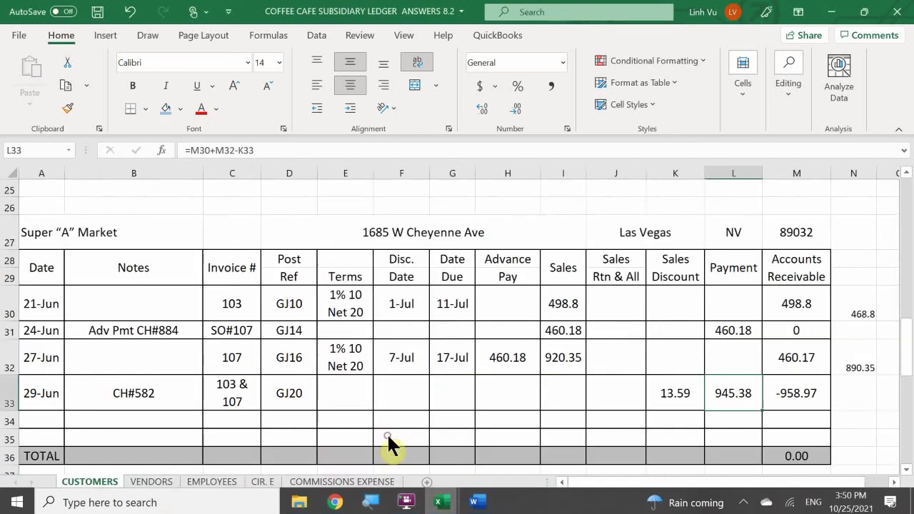
pyautogui.click(300, 483)
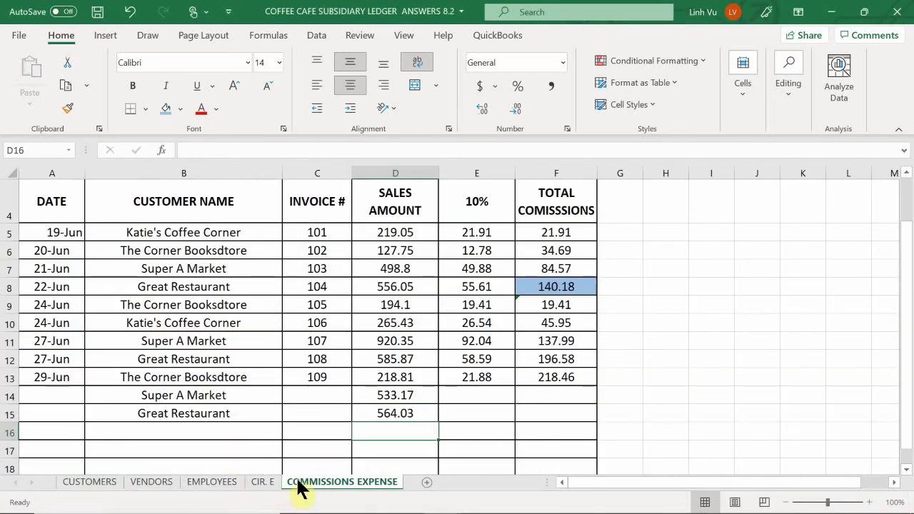
pyautogui.click(56, 397)
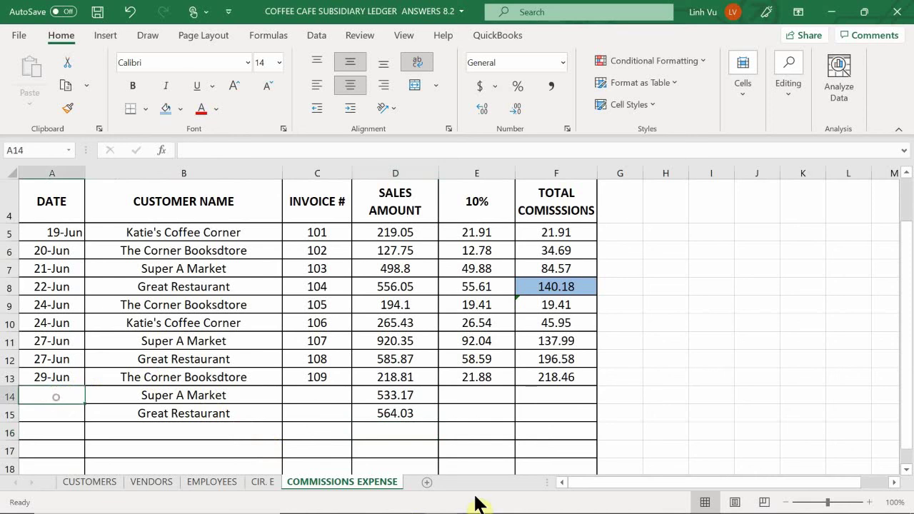
pyautogui.write('6')
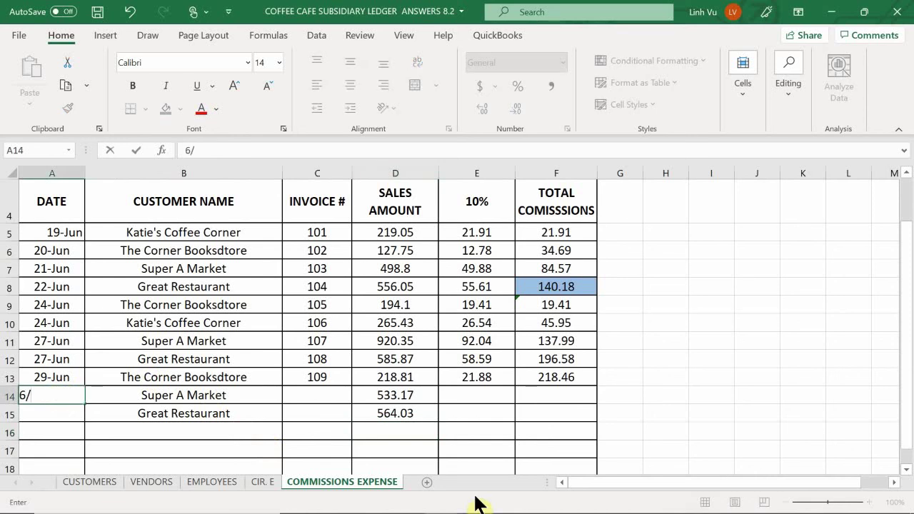
pyautogui.write('/30')
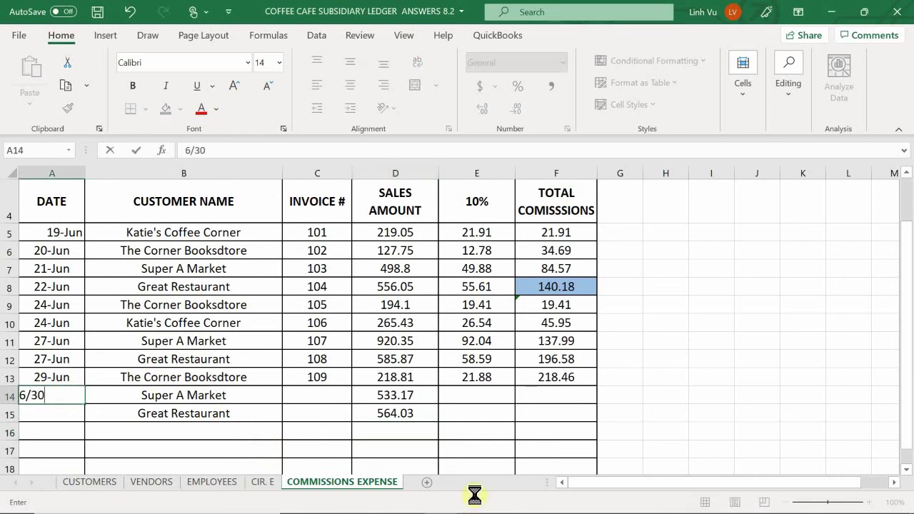
pyautogui.press('Return')
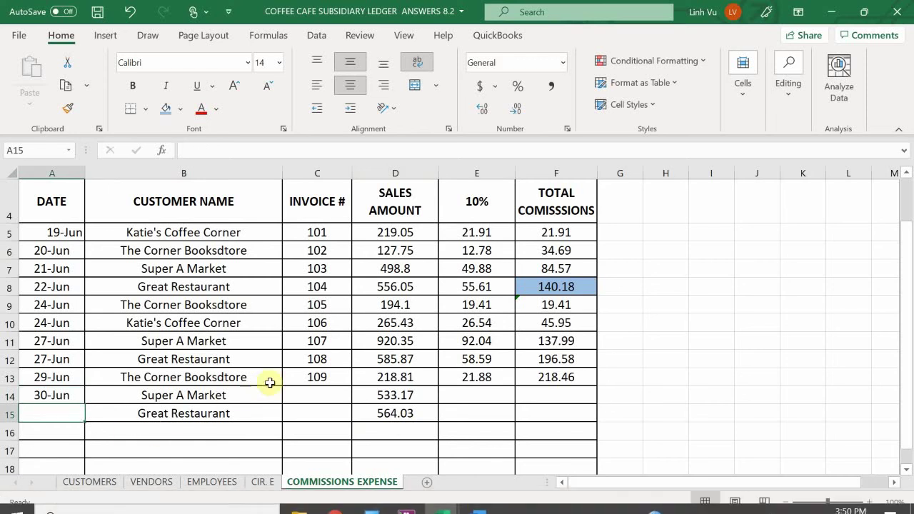
pyautogui.click(300, 395)
pyautogui.write('110')
pyautogui.press('Return')
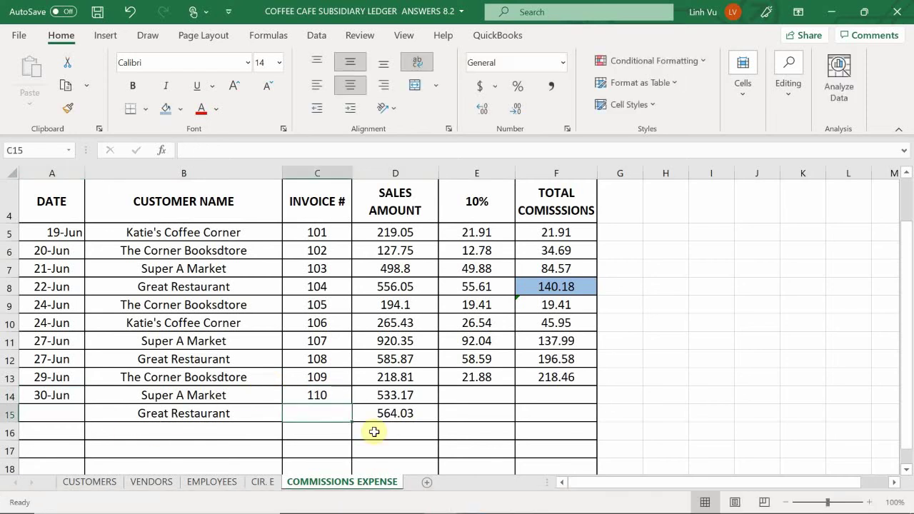
# - Extend the 10% commission formula from E13 to E14, and calculate the running commission total in F14 with =F13+E14
pyautogui.click(504, 377)
pyautogui.moveTo(514, 387); pyautogui.dragTo(515, 401)
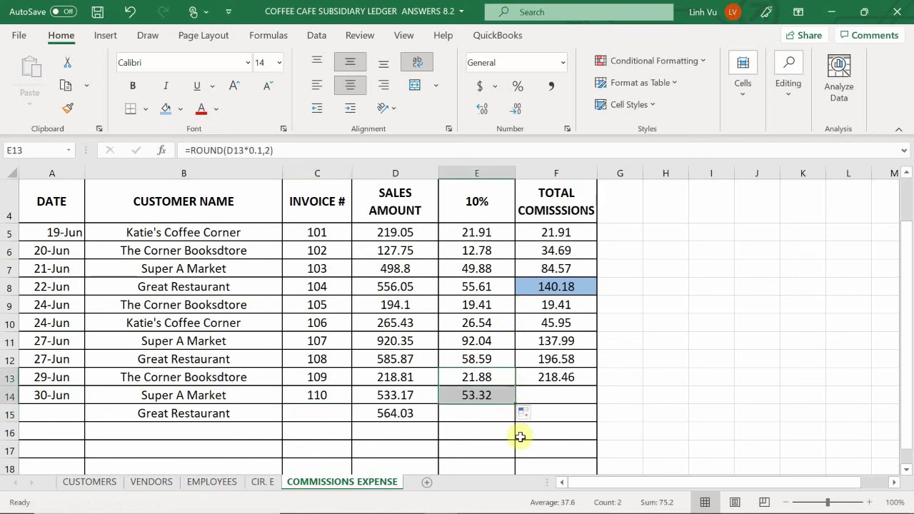
pyautogui.click(563, 399)
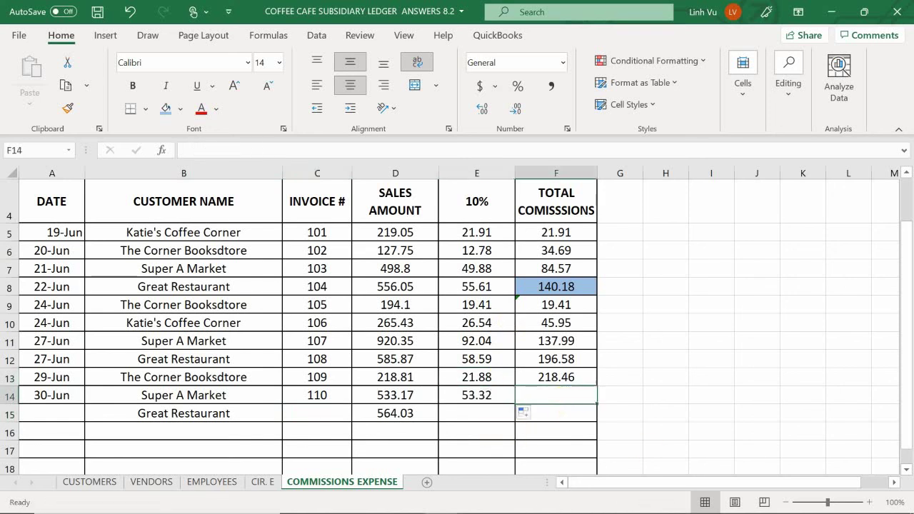
pyautogui.write('=')
pyautogui.press('Up')
pyautogui.write('+')
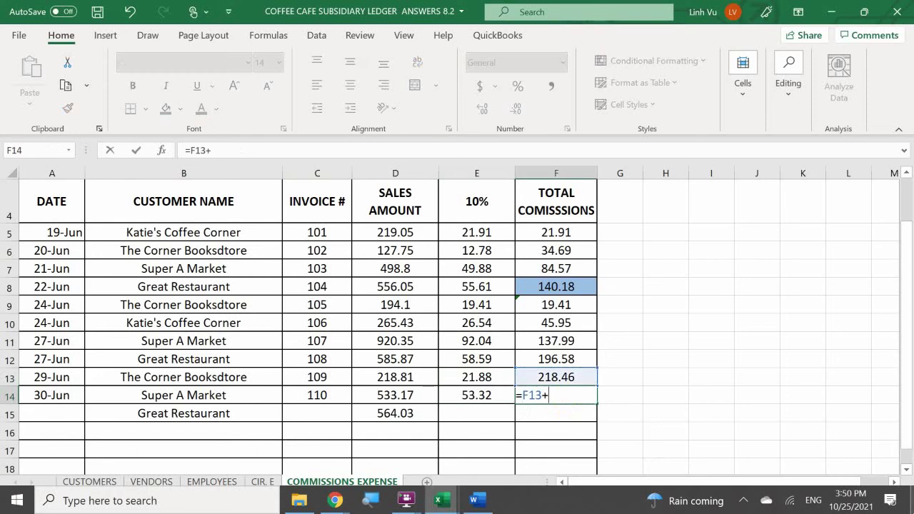
pyautogui.press('Left')
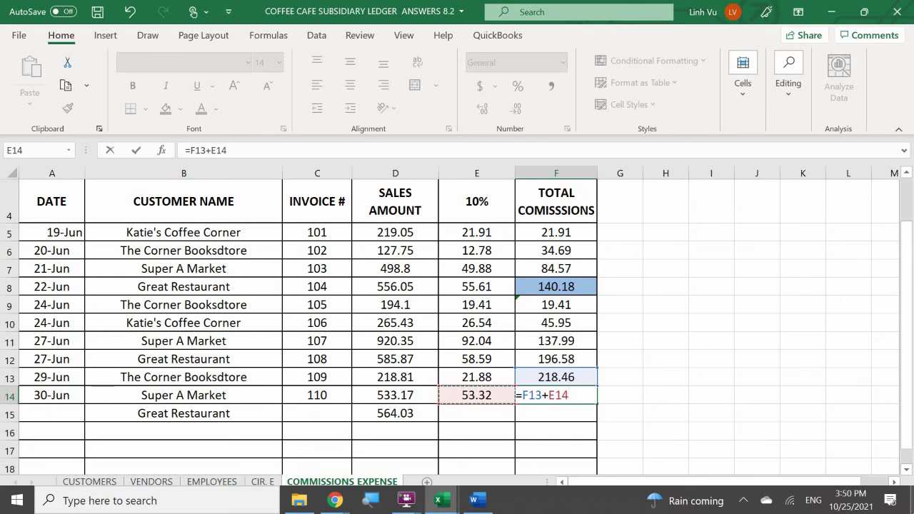
pyautogui.press('Return')
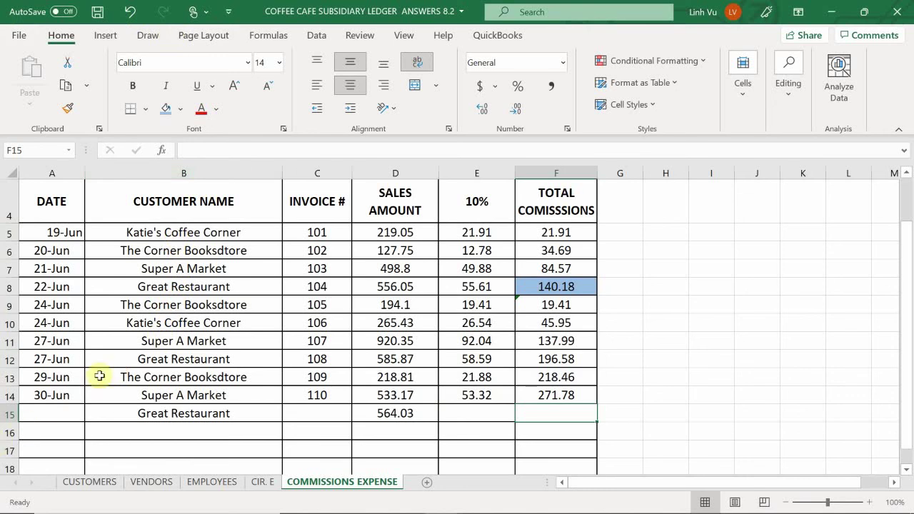
# - On the CUSTOMERS sheet, enter the date 6/30 in A34 of the Super "A" Market account
pyautogui.click(241, 483)
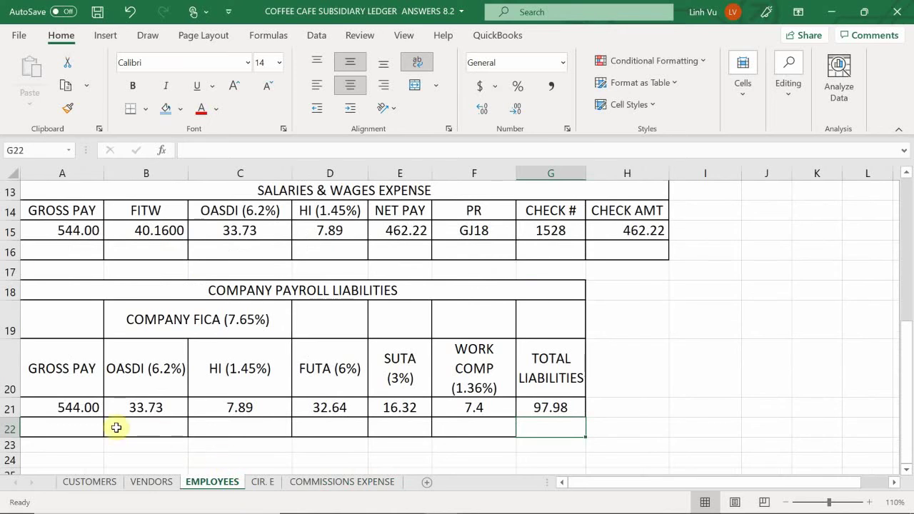
pyautogui.click(104, 483)
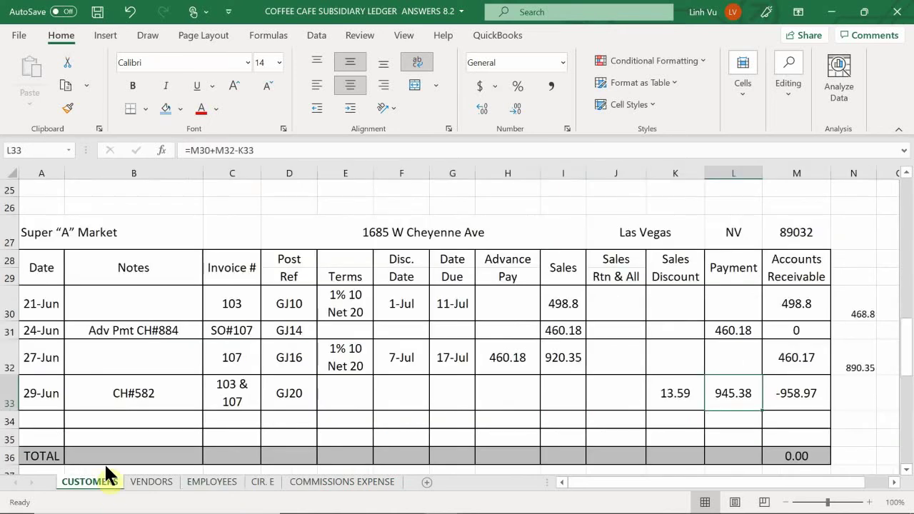
pyautogui.scroll(8, 94, 367)
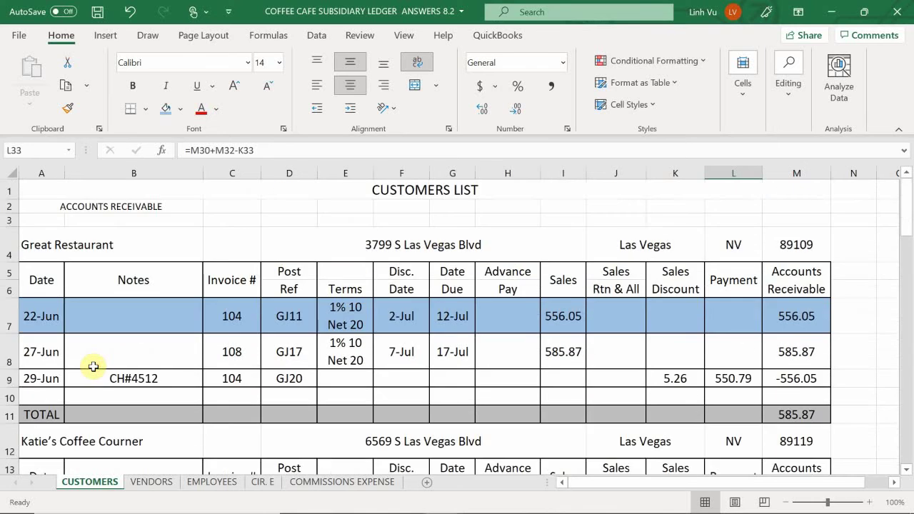
pyautogui.scroll(-5, 94, 367)
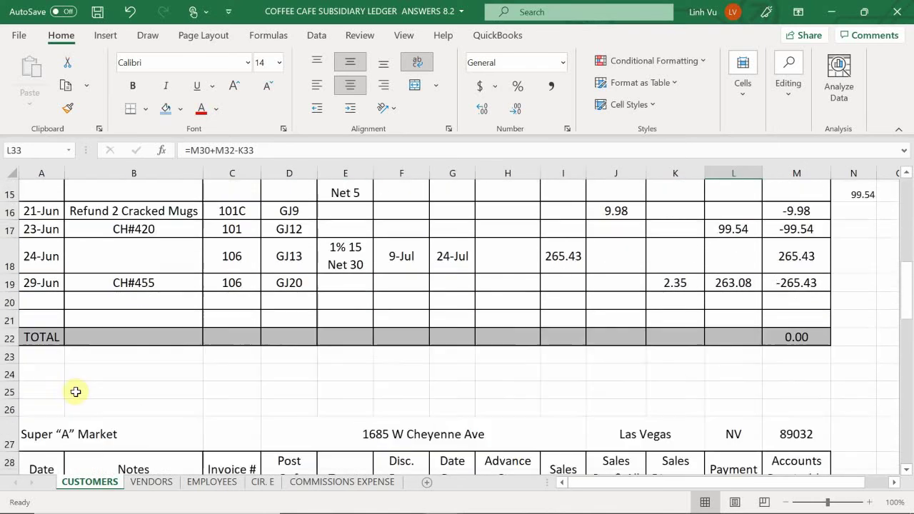
pyautogui.scroll(-2, 75, 391)
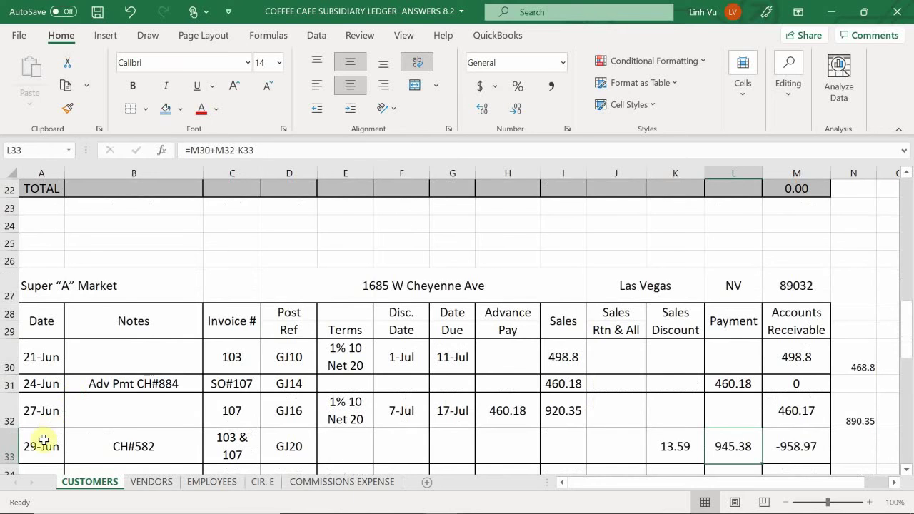
pyautogui.scroll(-2, 57, 432)
pyautogui.scroll(1, 57, 435)
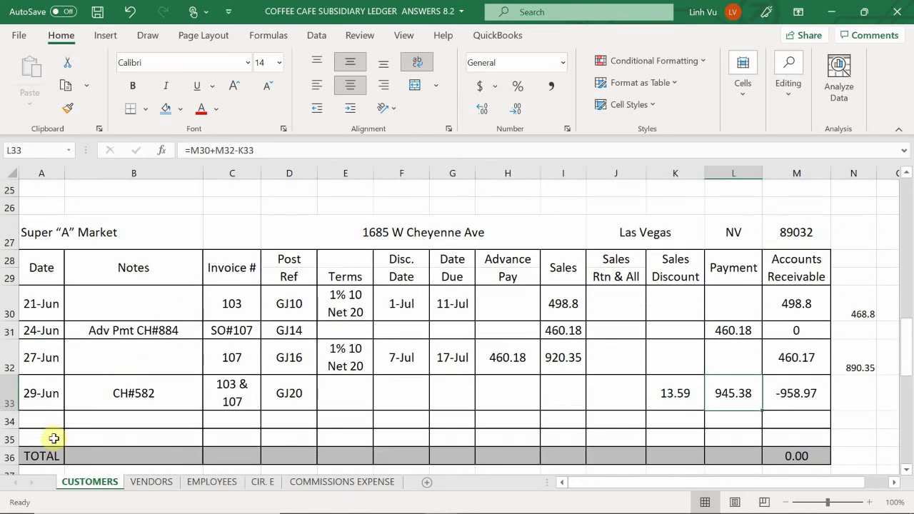
pyautogui.click(33, 421)
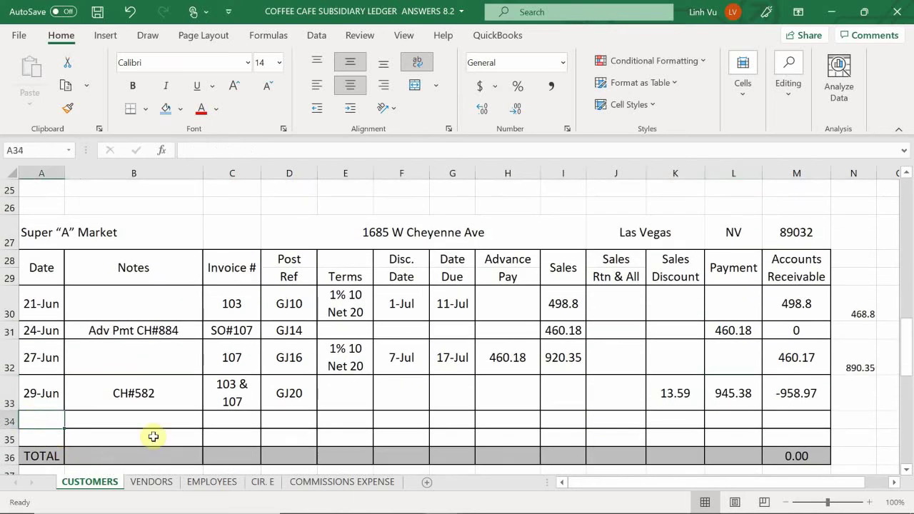
pyautogui.write('6/')
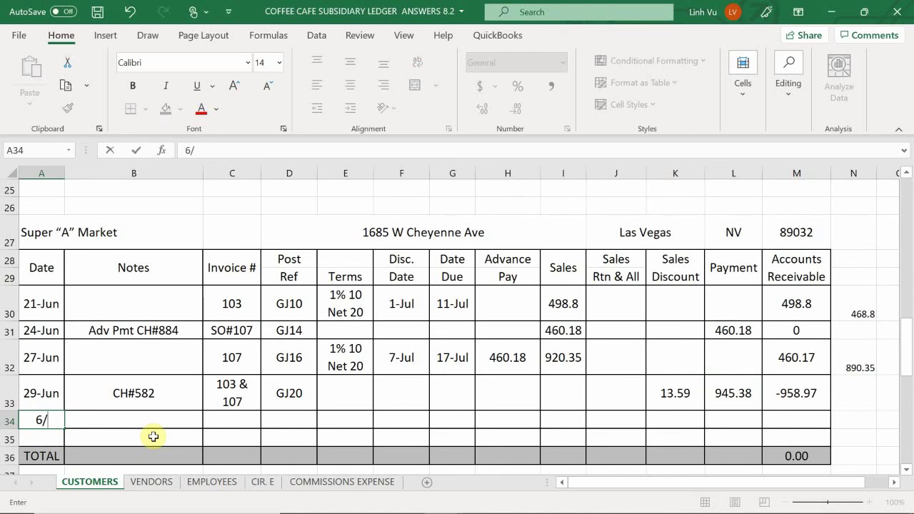
pyautogui.write('30')
pyautogui.press('Return')
# - Enter invoice number 110 in C34 and posting reference GJ21 in D34 for the 30 June entry
pyautogui.press('Right')
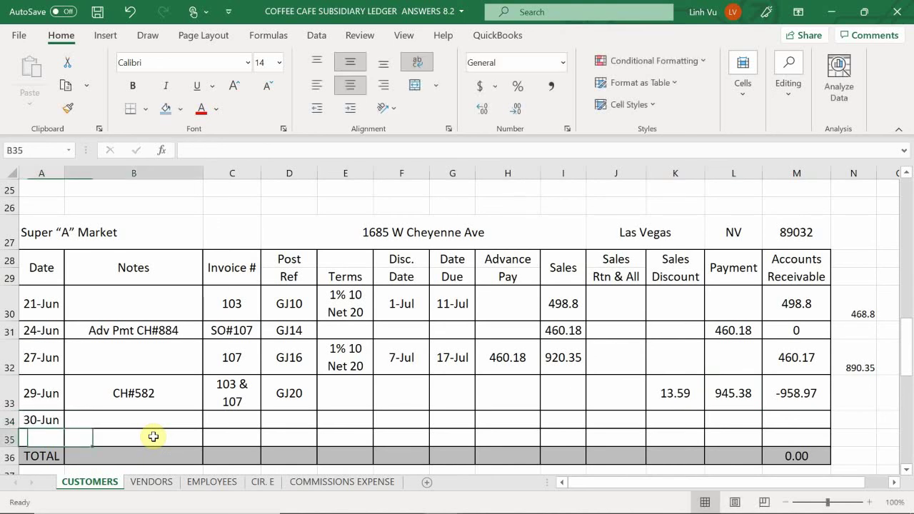
pyautogui.press('Up')
pyautogui.press('Right')
pyautogui.write('110')
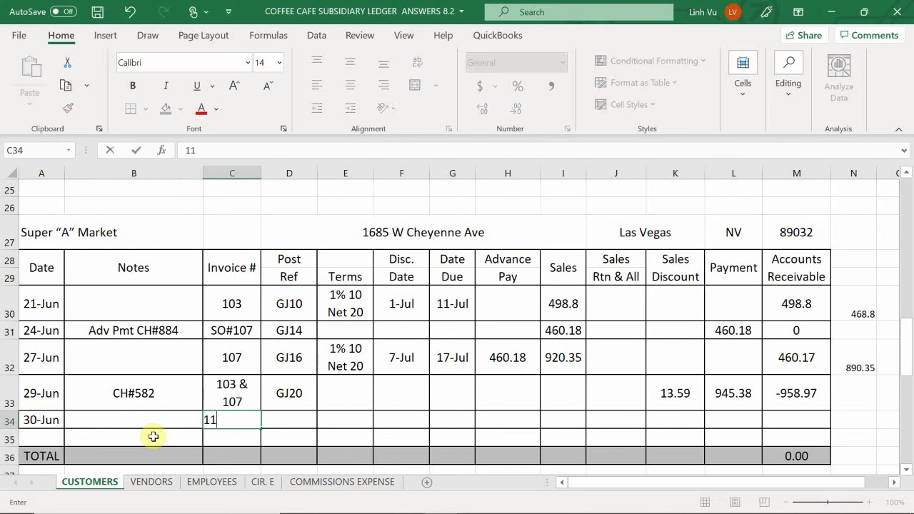
pyautogui.press('Return')
pyautogui.press('Right')
pyautogui.press('Up')
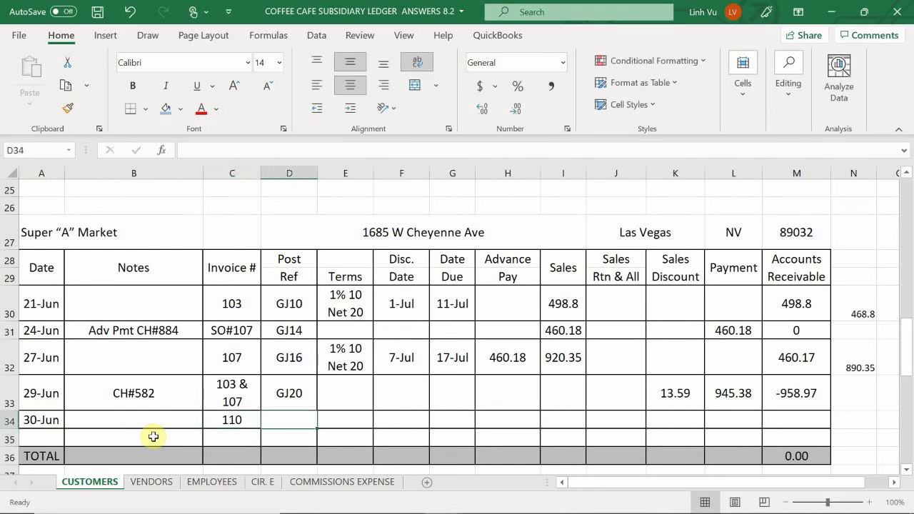
pyautogui.write('GJ20')
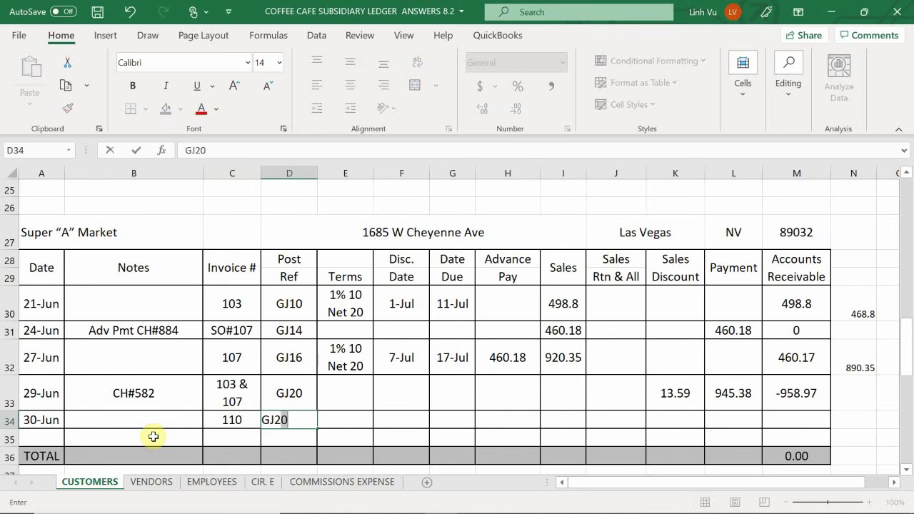
pyautogui.press('BackSpace')
pyautogui.write('1')
pyautogui.press('Right')
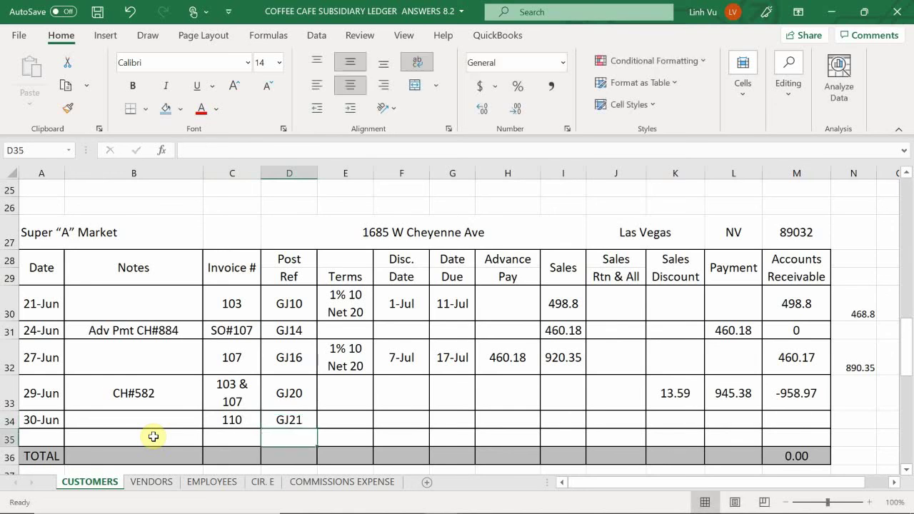
# - Fill the Terms cell E34 of the 30 June Super "A" Market entry with =E32
pyautogui.write('=')
pyautogui.press('Up')
pyautogui.press('Up')
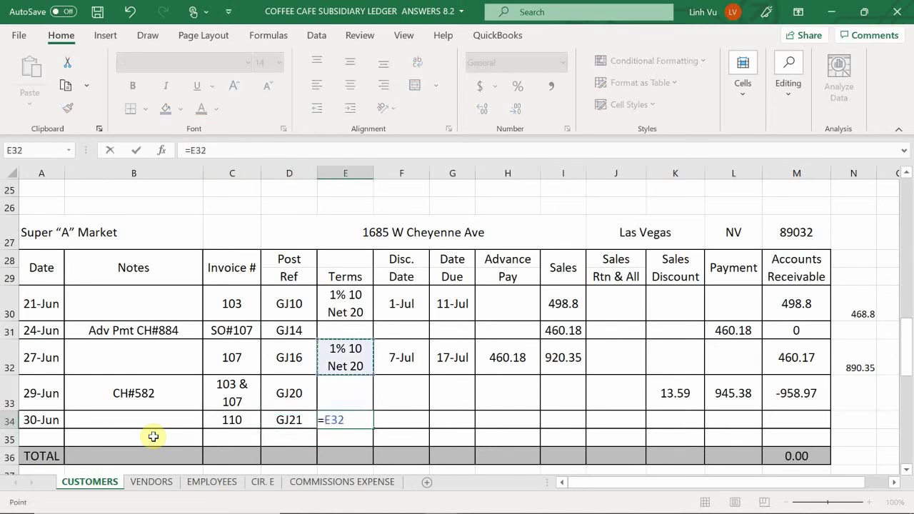
pyautogui.press('Right')
# - Calculate the discount date in F34 with the formula =A34+10
pyautogui.write('=')
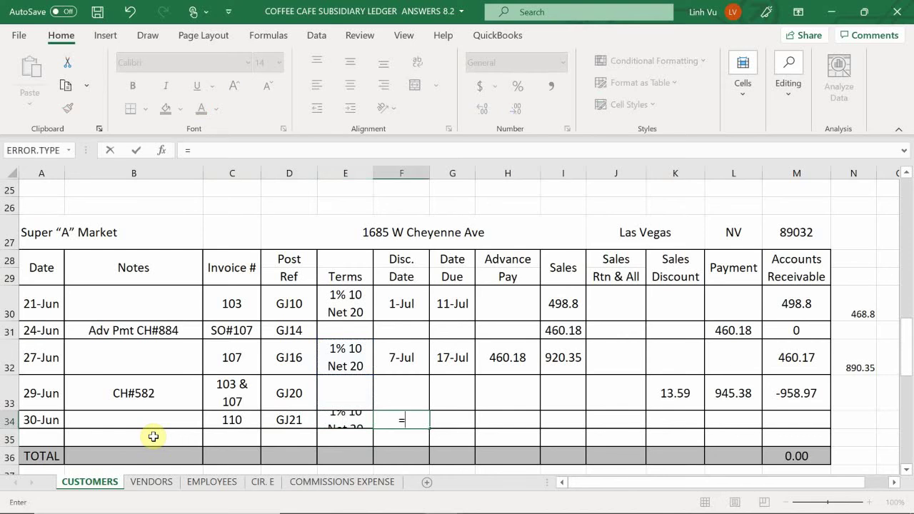
pyautogui.press('Left')
pyautogui.press('Left')
pyautogui.press('Left')
pyautogui.press('Left')
pyautogui.press('Left')
pyautogui.write('+')
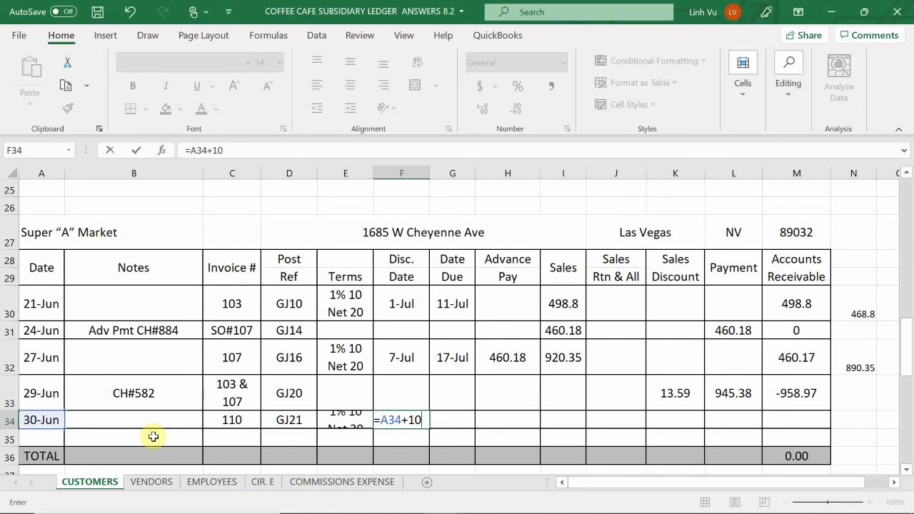
pyautogui.press('Return')
# - Calculate the due date in G34 with the formula =A34+20
pyautogui.press('Up')
pyautogui.press('Right')
pyautogui.write('=')
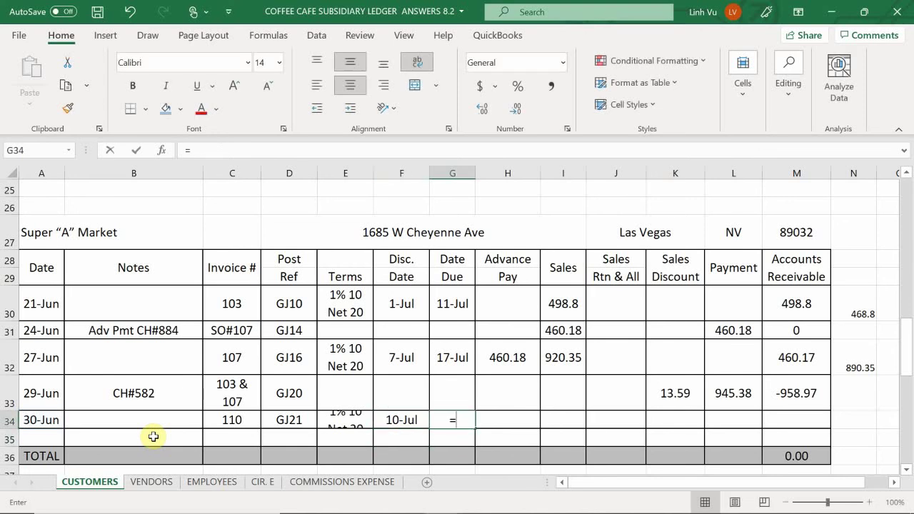
pyautogui.press('Left')
pyautogui.press('Left')
pyautogui.press('Left')
pyautogui.press('Left')
pyautogui.press('Left')
pyautogui.press('Left')
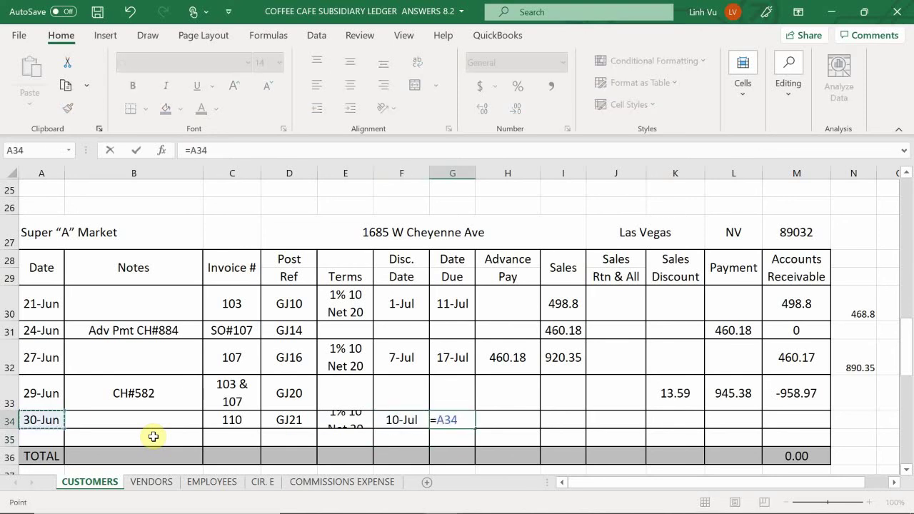
pyautogui.write('+20')
pyautogui.press('Return')
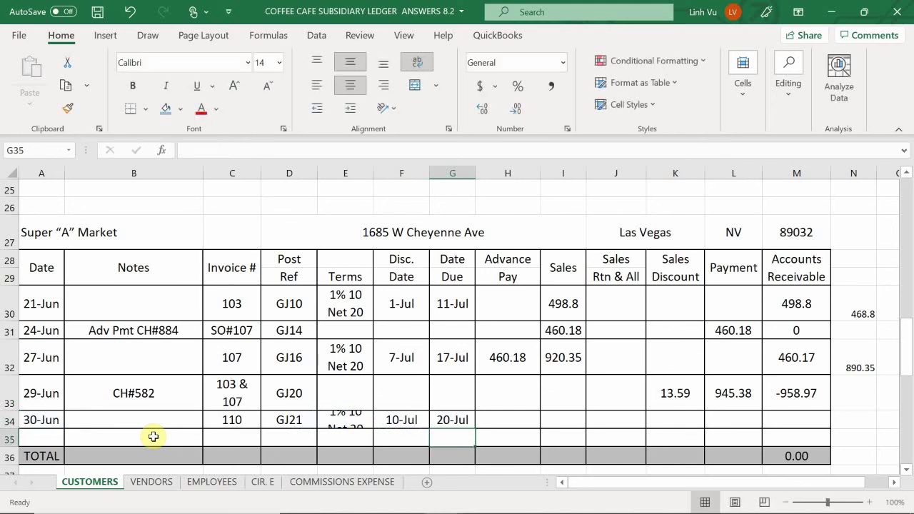
# - Enter sales of 533.17 in I34 and extend the accounts receivable formula from M33 to M34
pyautogui.press('Up')
pyautogui.press('Right')
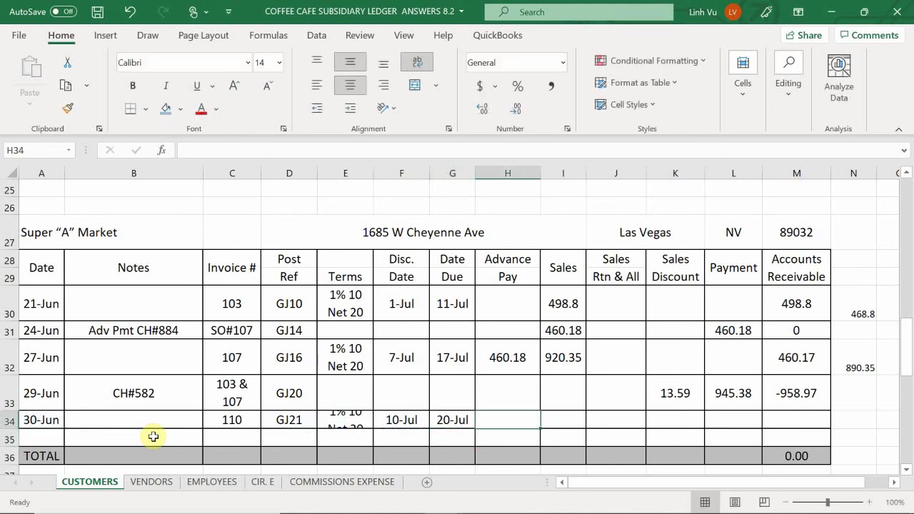
pyautogui.press('Right')
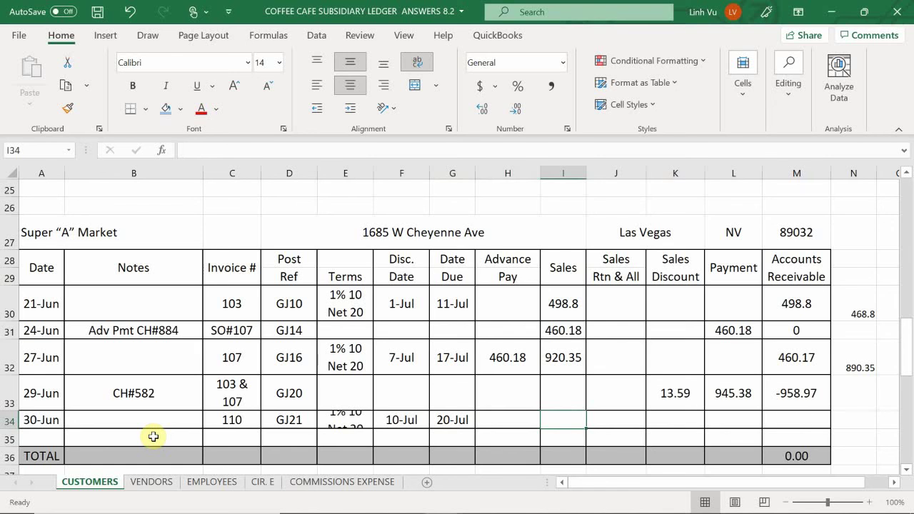
pyautogui.write('533.17')
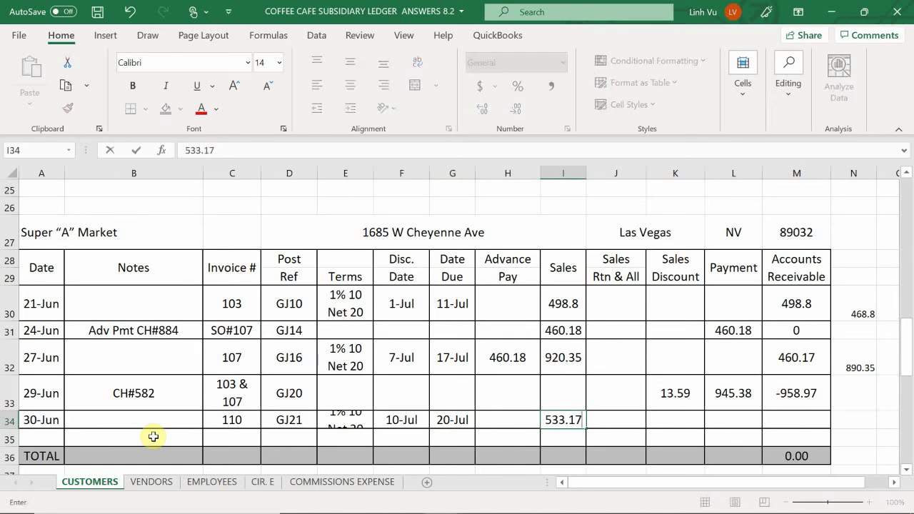
pyautogui.press('Return')
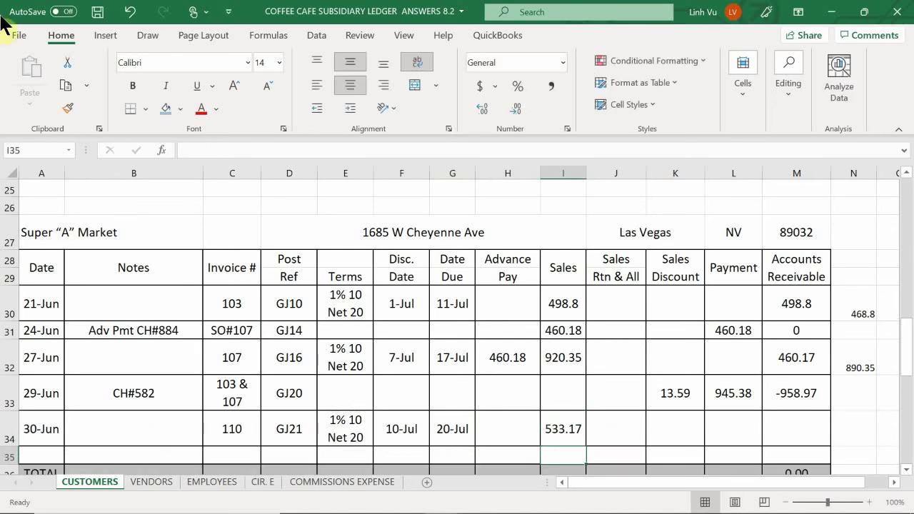
pyautogui.click(794, 389)
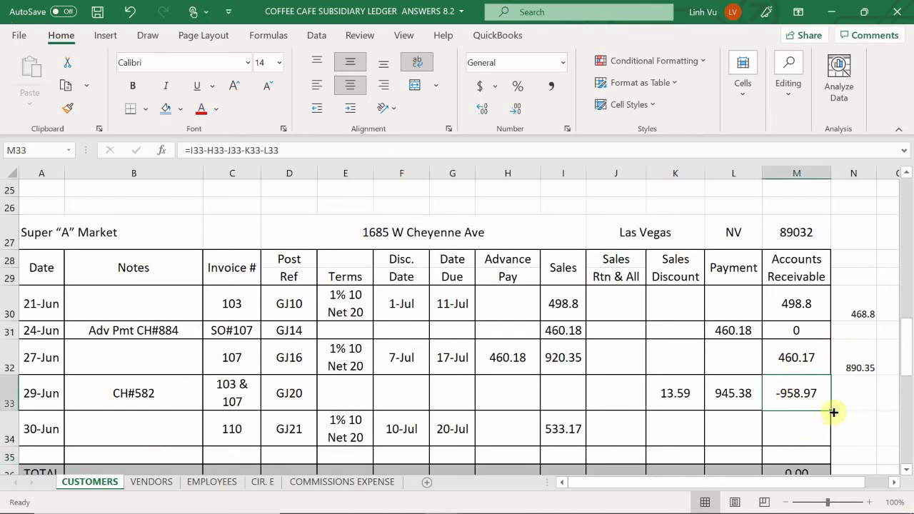
pyautogui.moveTo(829, 412); pyautogui.dragTo(828, 439)
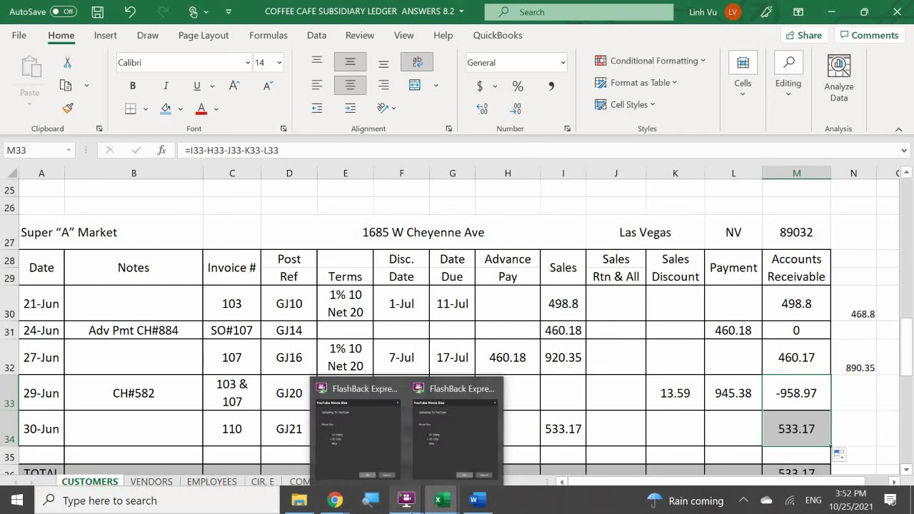
# - Switch to the general journal workbook and select the debit cell D869 for COGS - Regular Coffee
pyautogui.moveTo(441, 504)
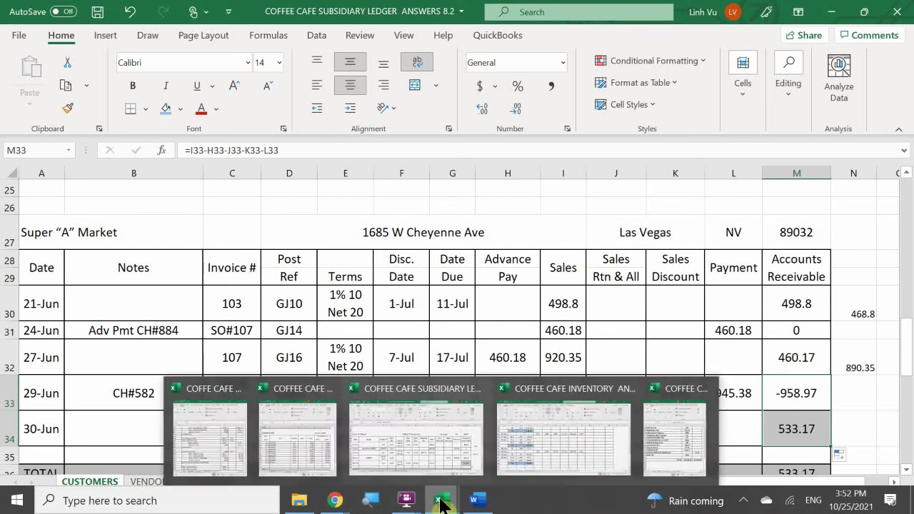
pyautogui.click(190, 414)
pyautogui.click(546, 385)
pyautogui.scroll(-2, 547, 386)
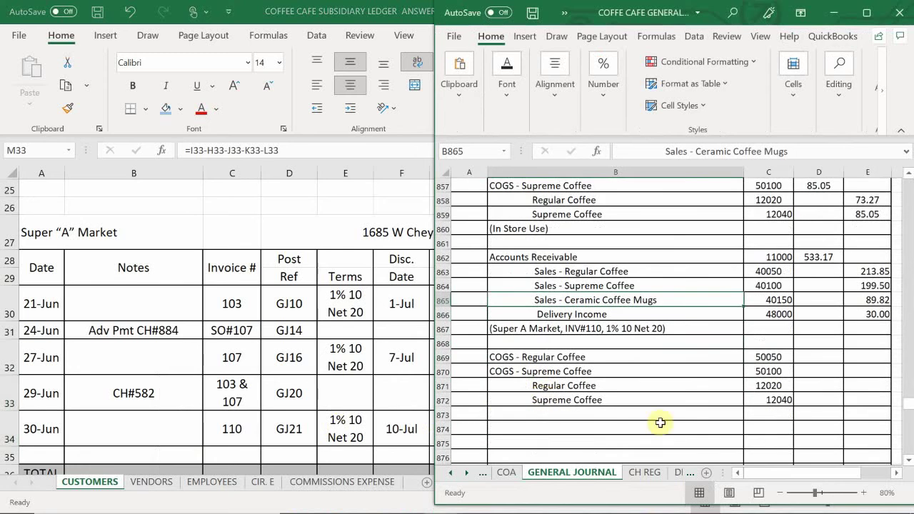
pyautogui.click(813, 357)
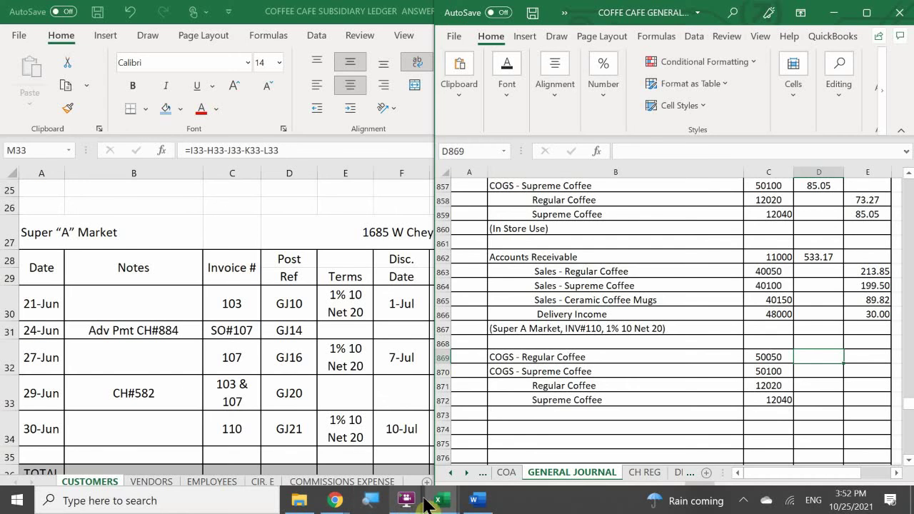
# - Switch to the inventory workbook and check the 30 June costs on the REG COFFEE and SUP COFFEE sheets
pyautogui.moveTo(450, 502)
pyautogui.click(438, 447)
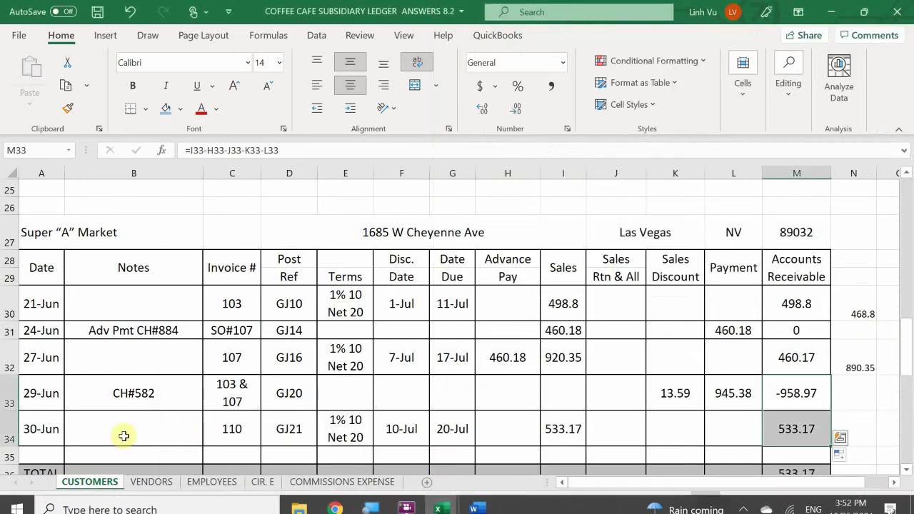
pyautogui.scroll(-1, 127, 446)
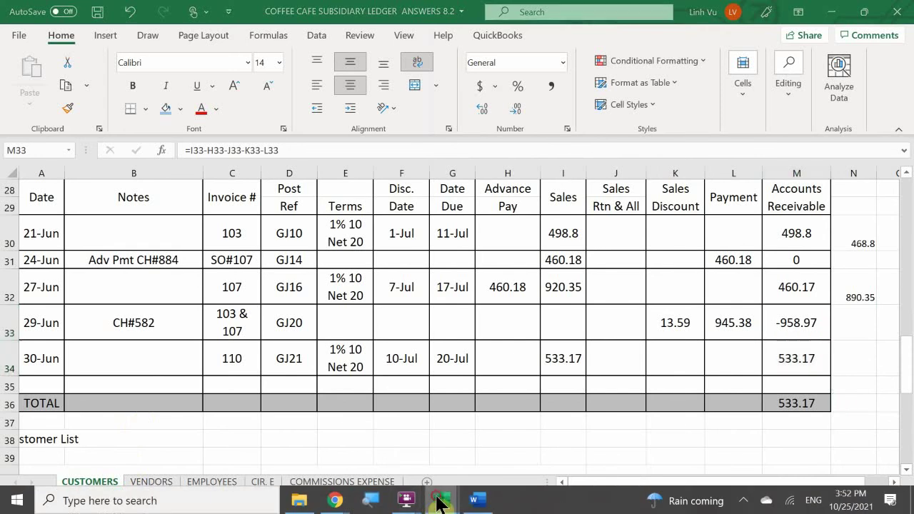
pyautogui.moveTo(437, 502)
pyautogui.click(205, 433)
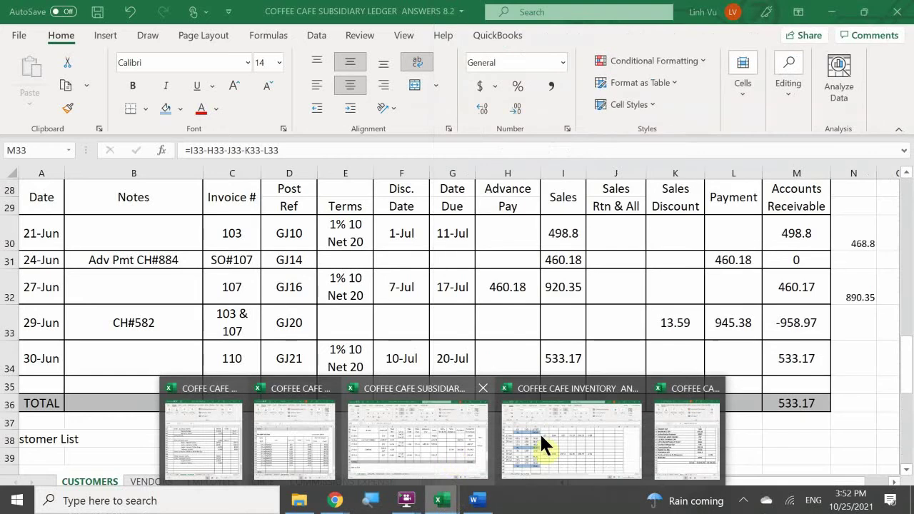
pyautogui.click(539, 435)
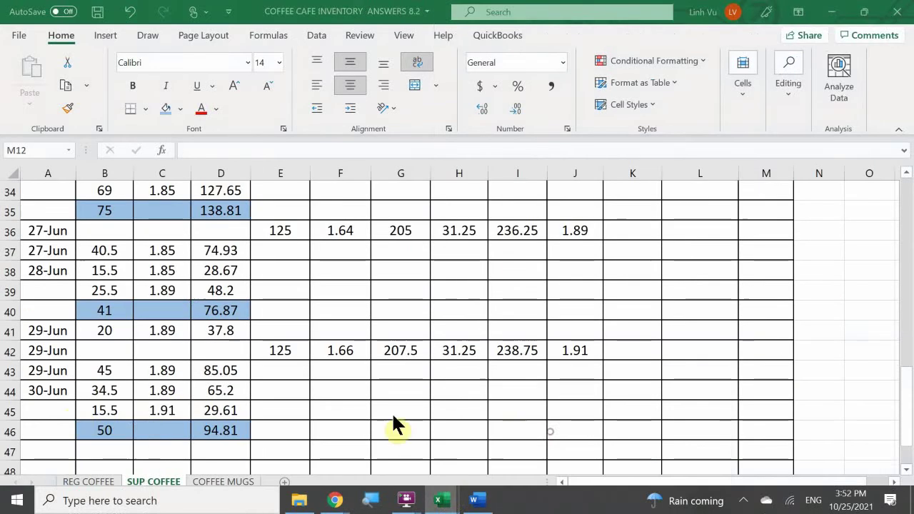
pyautogui.click(88, 483)
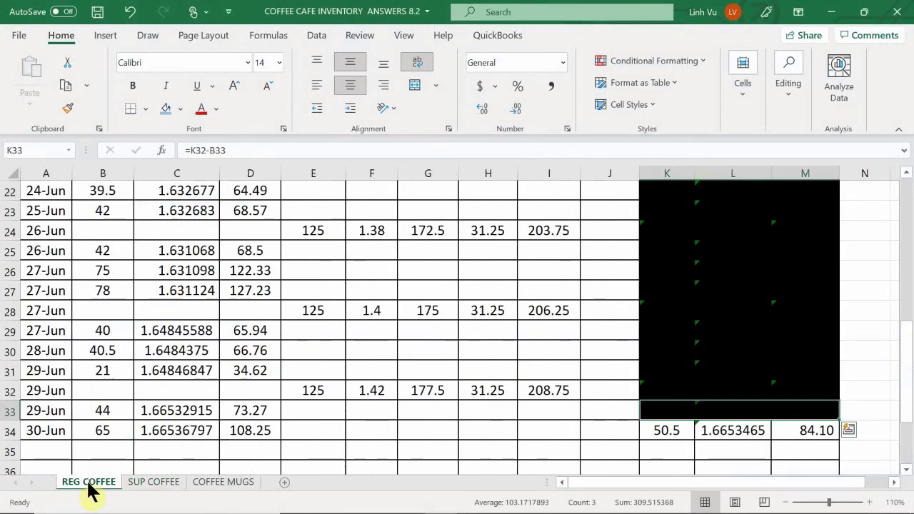
pyautogui.click(146, 486)
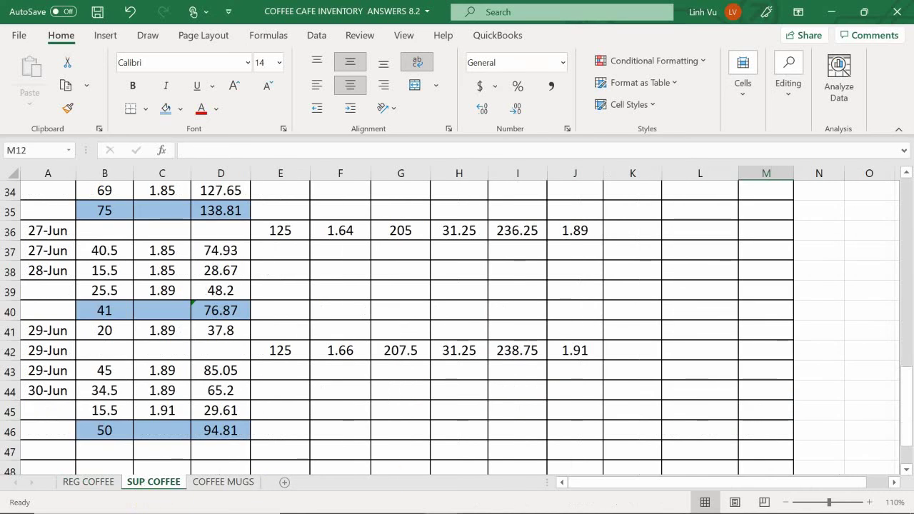
pyautogui.click(441, 502)
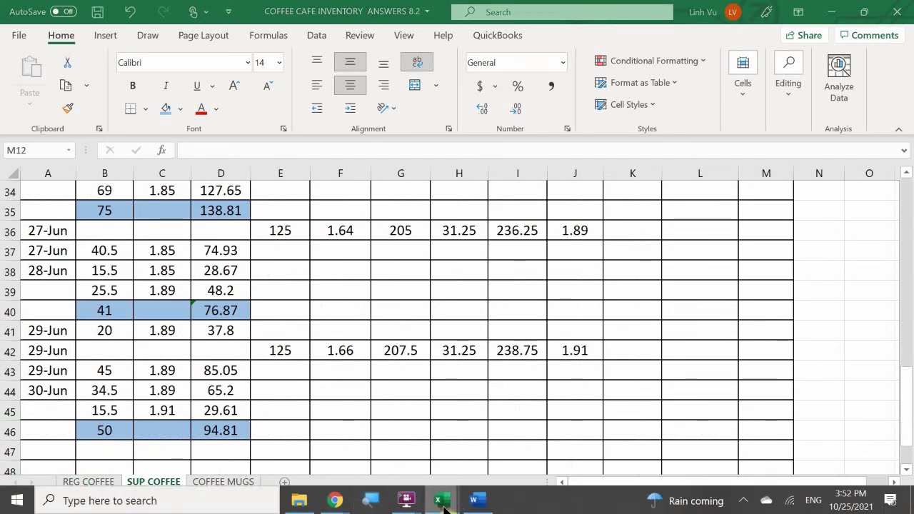
# - Back in the general journal, enter debits of 108.25 for COGS - Regular Coffee in D869 and 94.81 for COGS - Supreme Coffee in D870
pyautogui.click(204, 421)
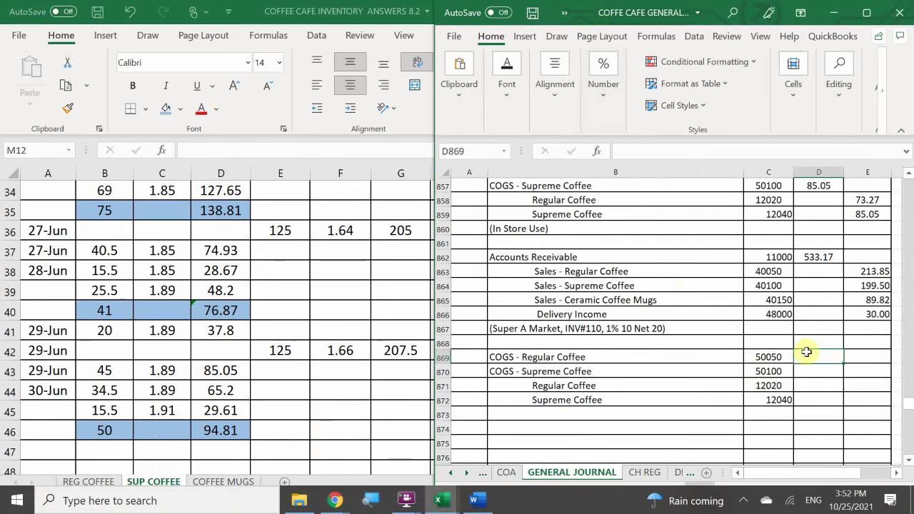
pyautogui.write('108')
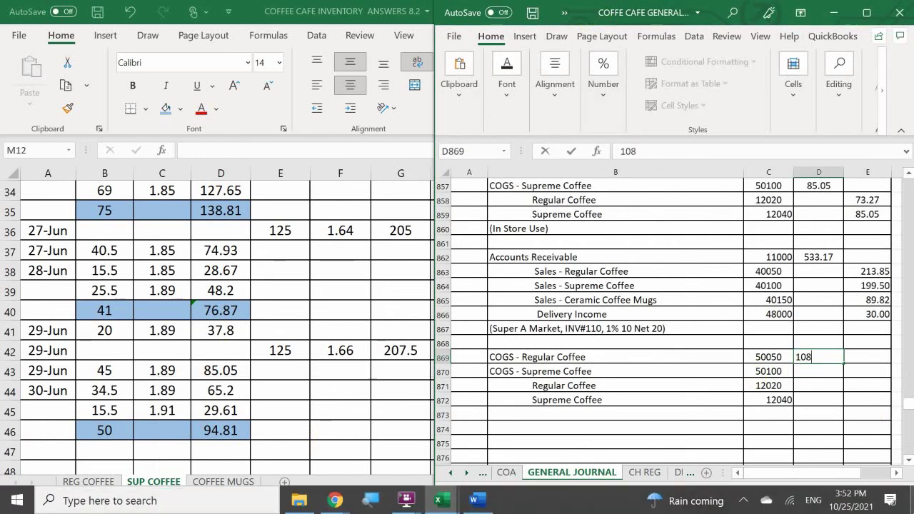
pyautogui.write('.25')
pyautogui.press('Return')
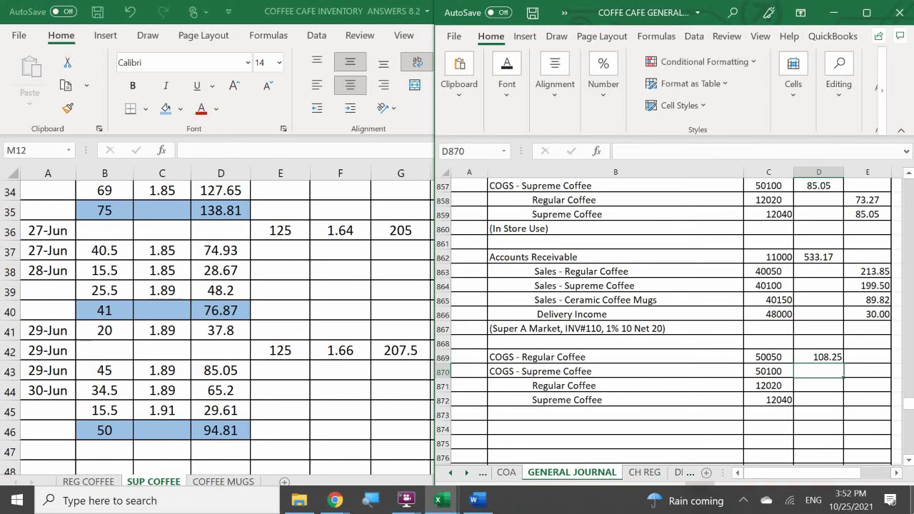
pyautogui.write('94.81')
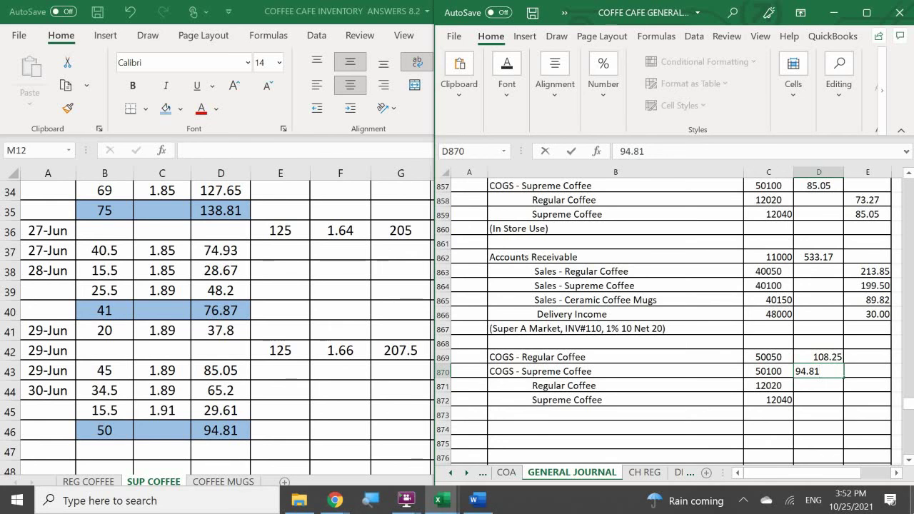
pyautogui.press('Return')
# - Credit Regular Coffee in E871 with =D869 and Supreme Coffee in E872 with =D870
pyautogui.click(867, 386)
pyautogui.write('=')
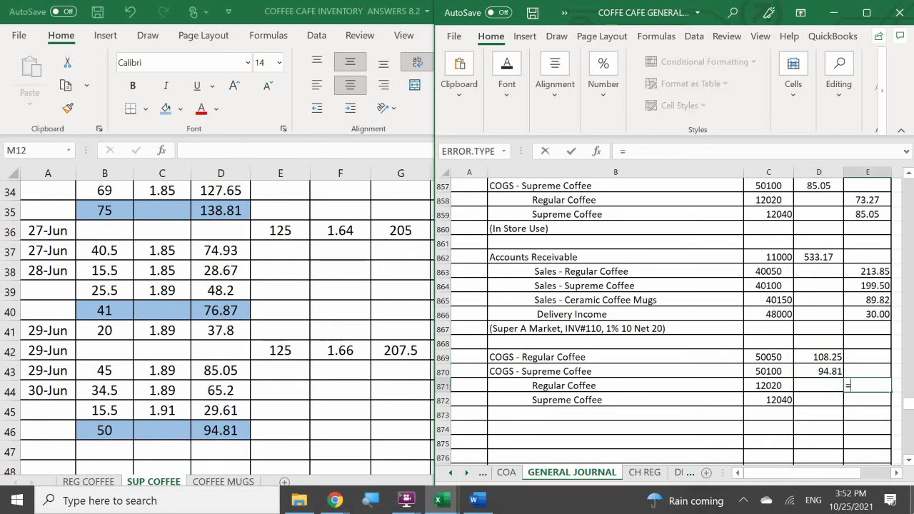
pyautogui.click(818, 357)
pyautogui.press('Return')
pyautogui.write('=')
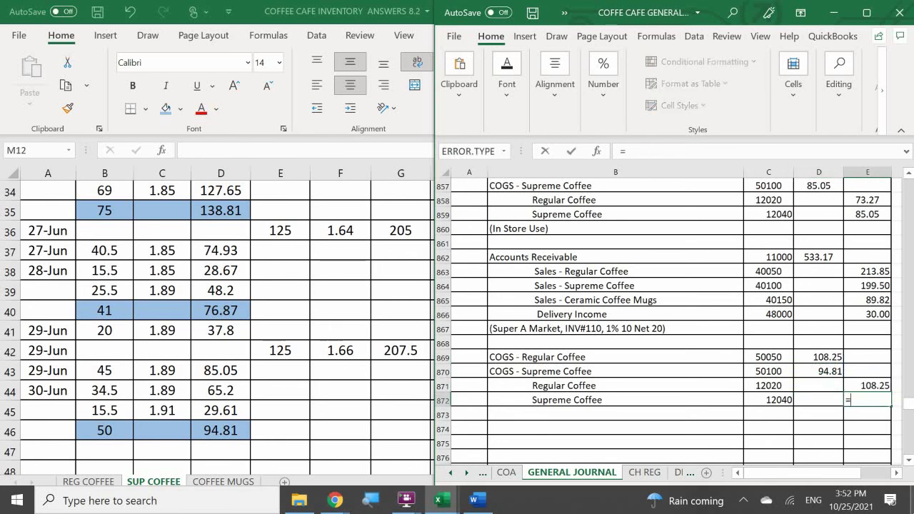
pyautogui.click(819, 372)
pyautogui.press('Return')
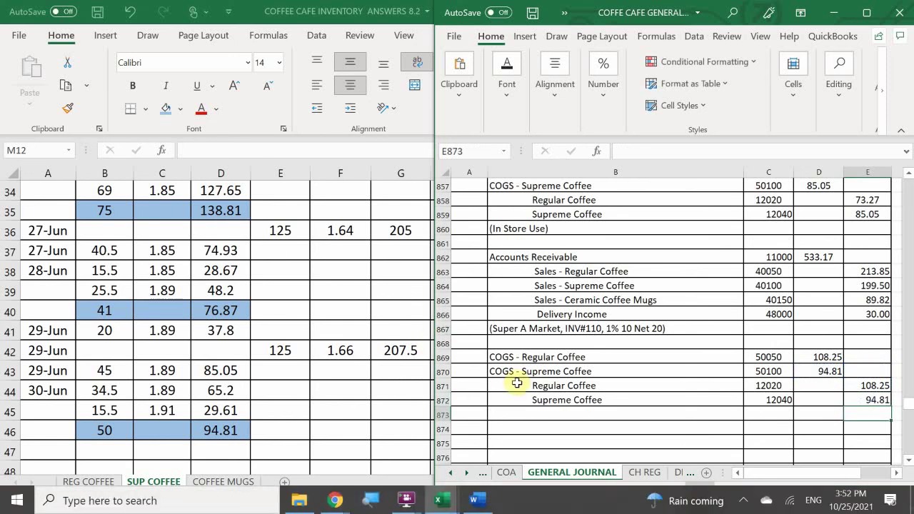
# - Enter the description "(Sold to Super A Market, INV#110)" in B873 below the cost entry
pyautogui.click(537, 412)
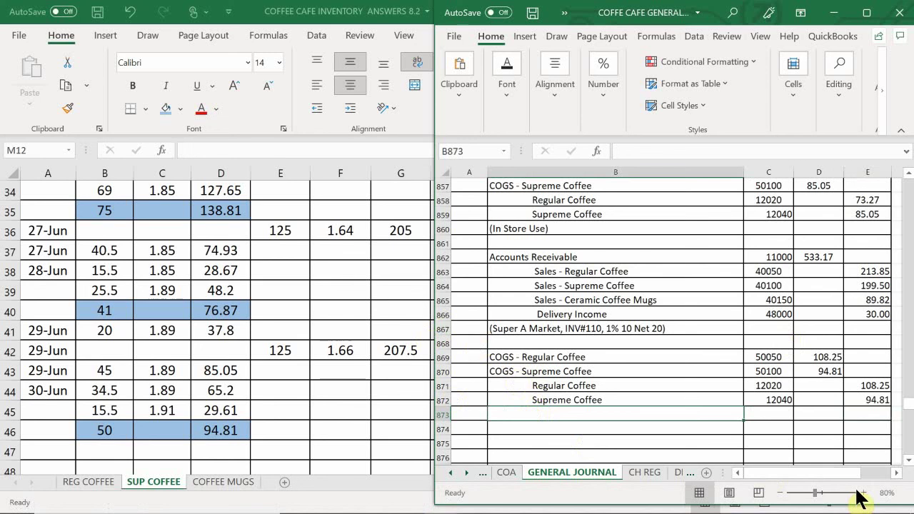
pyautogui.write('(Sy')
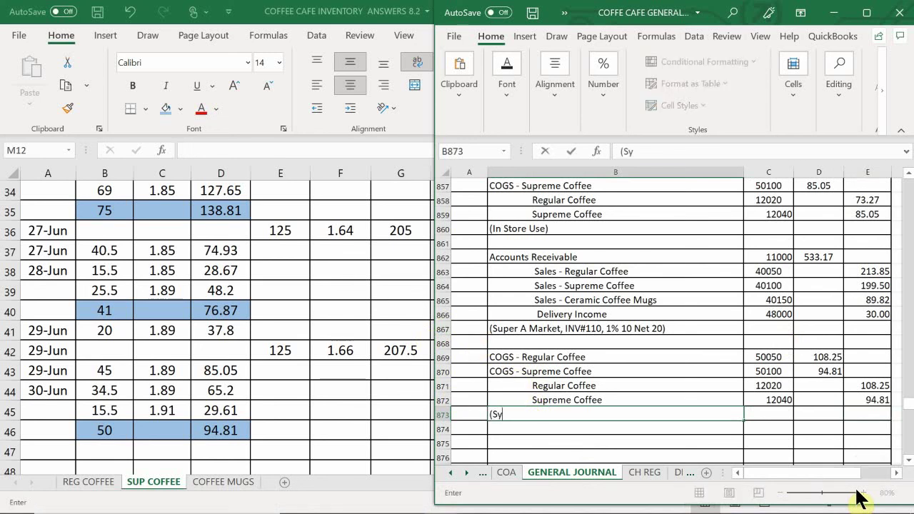
pyautogui.press('BackSpace')
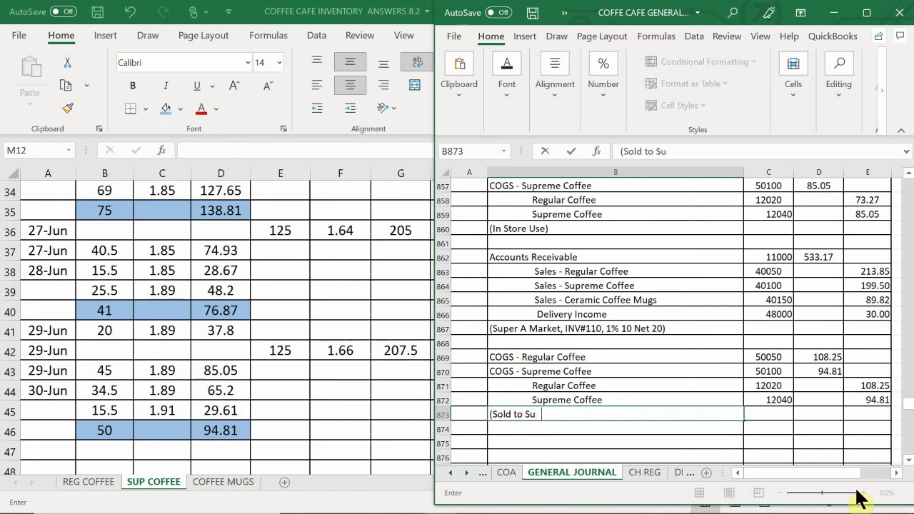
pyautogui.write('Marke')
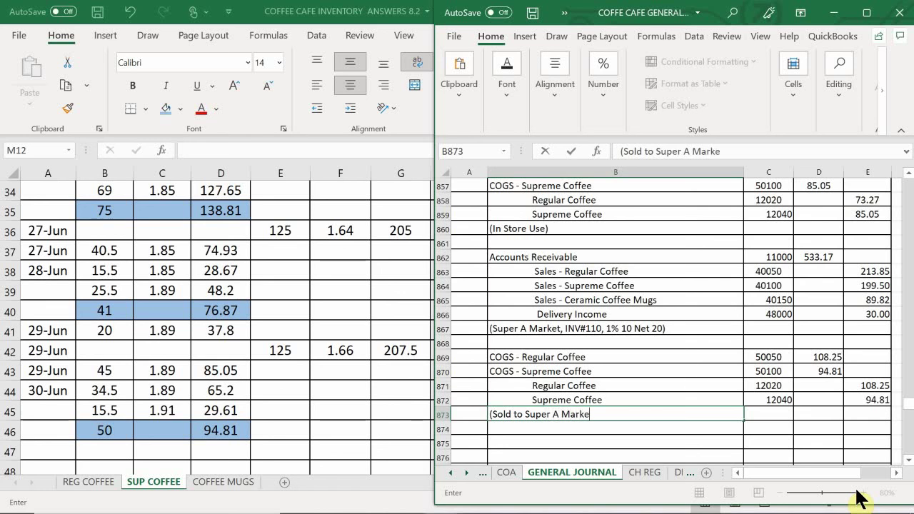
pyautogui.write('t, INV#')
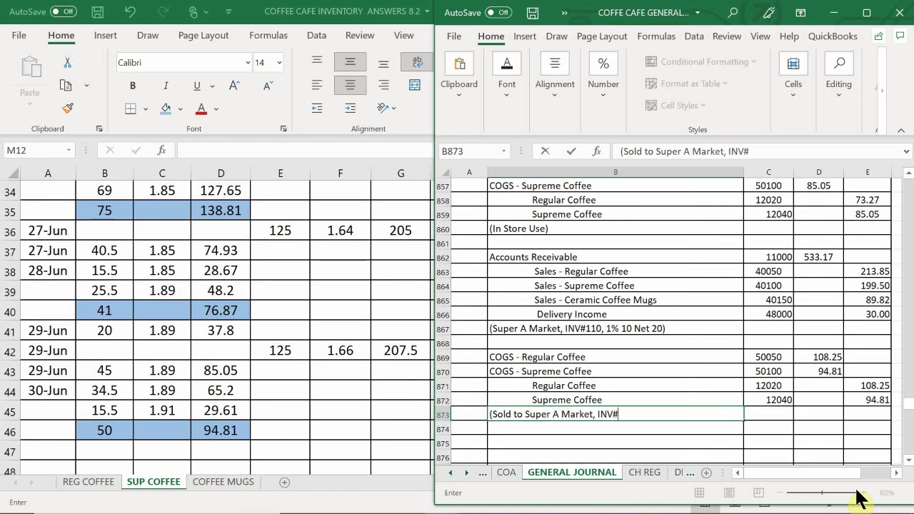
pyautogui.write('110)')
pyautogui.press('Return')
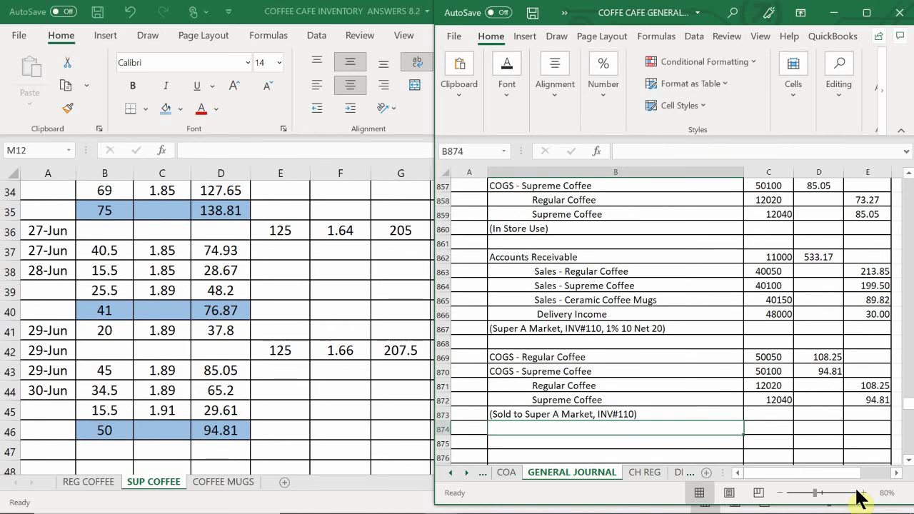
# - Switch to the ledger workbook that holds the account sheets and open its COGS sheet
pyautogui.moveTo(436, 510)
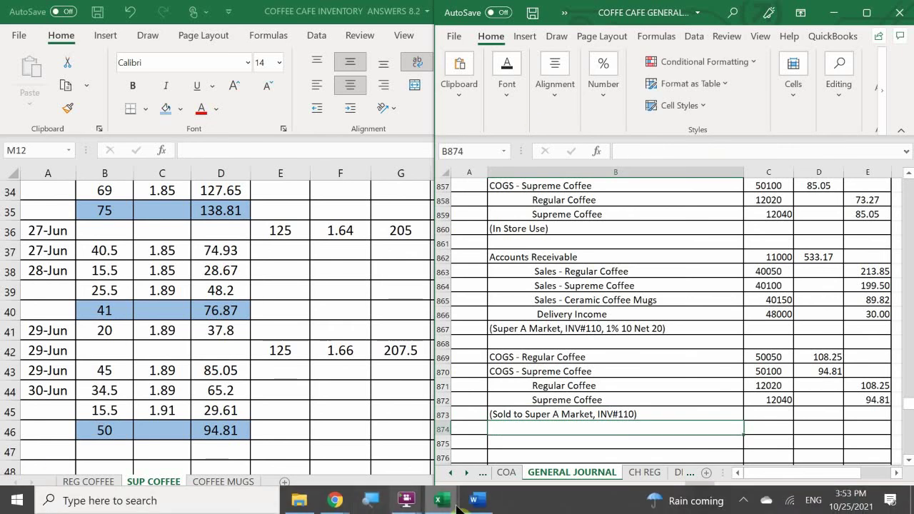
pyautogui.click(444, 502)
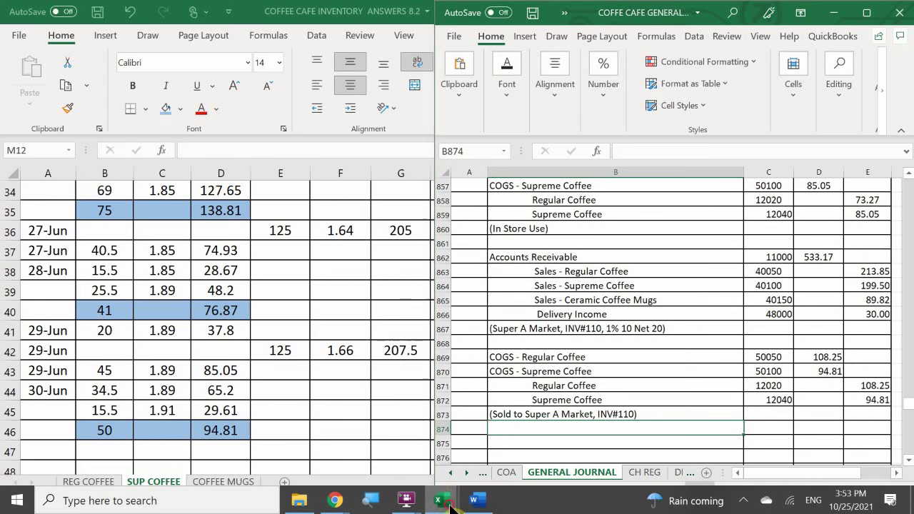
pyautogui.click(215, 413)
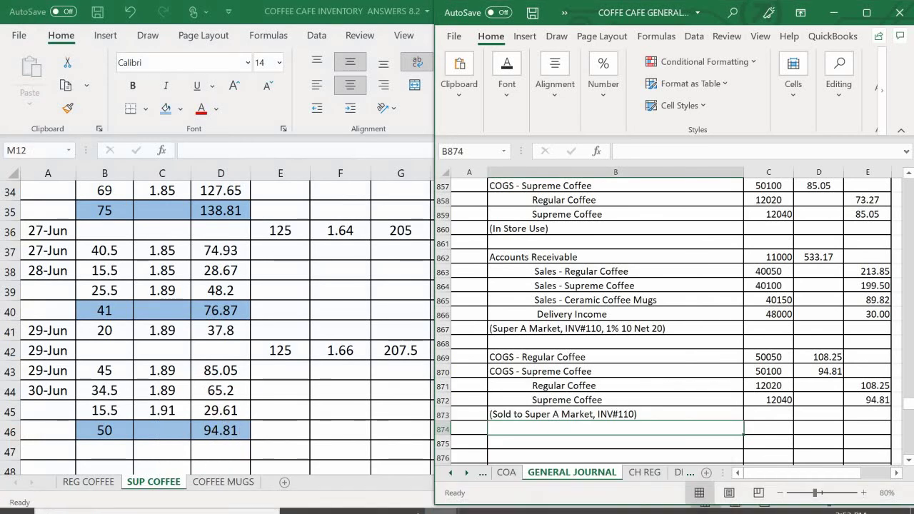
pyautogui.moveTo(437, 502)
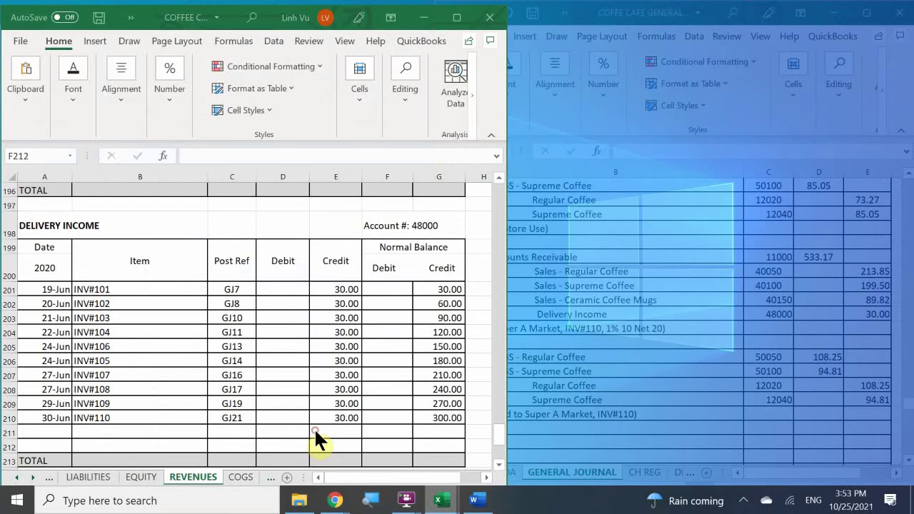
pyautogui.click(314, 428)
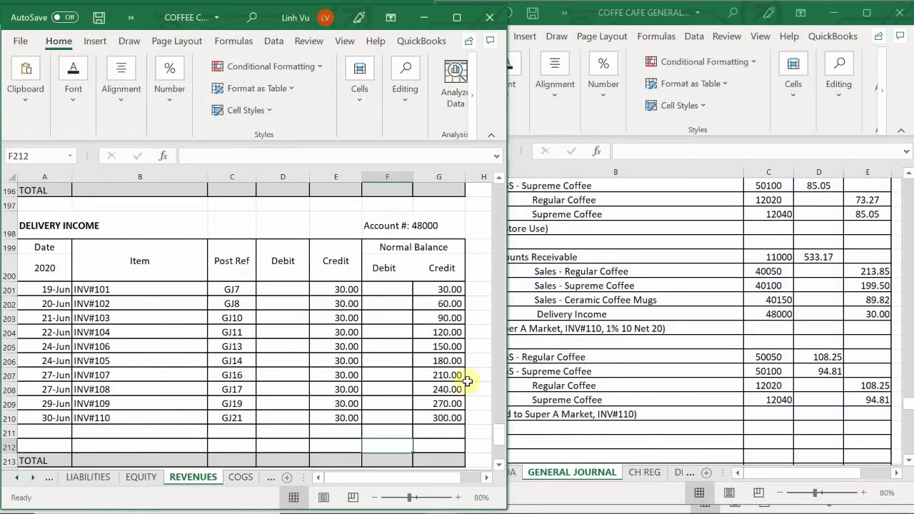
pyautogui.click(240, 478)
# - In row 37 of the COGS – Regular Coffee account, enter the date 6/30, item "Sold 65 LBS" and post reference GJ21
pyautogui.click(102, 378)
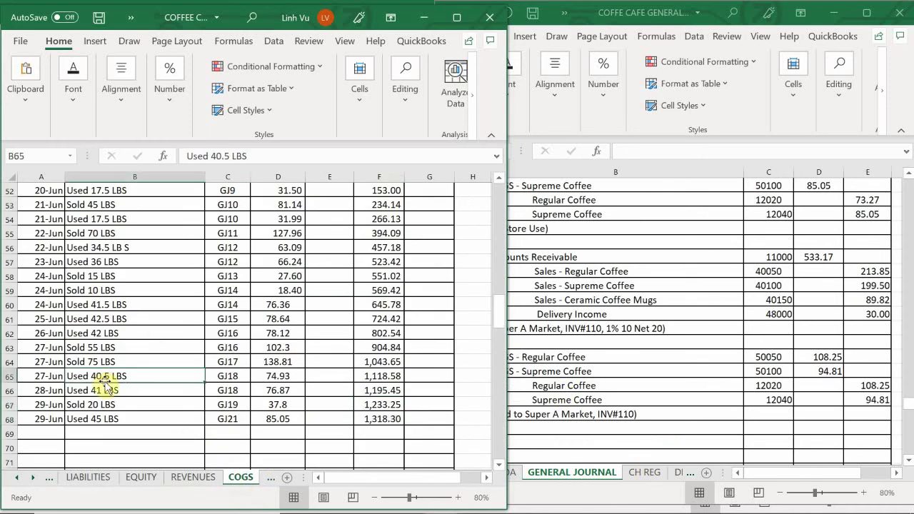
pyautogui.scroll(3, 82, 371)
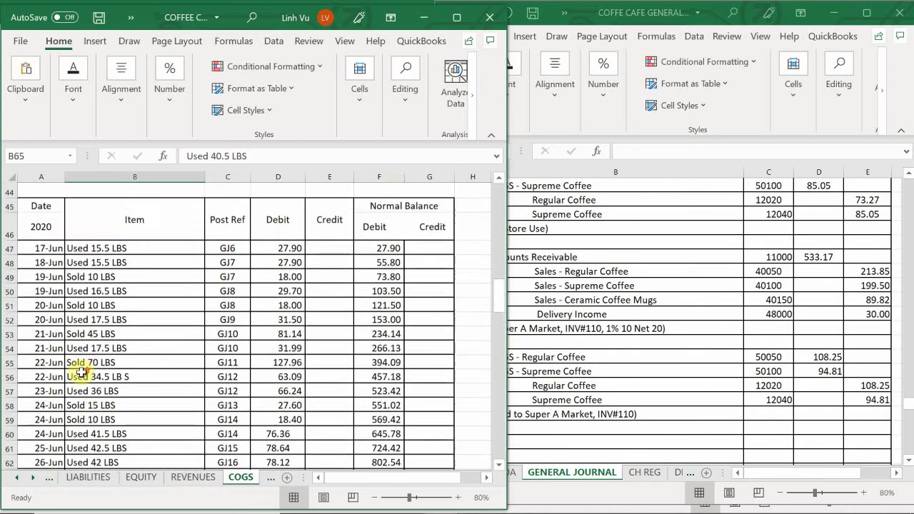
pyautogui.scroll(14, 81, 372)
pyautogui.scroll(-8, 80, 359)
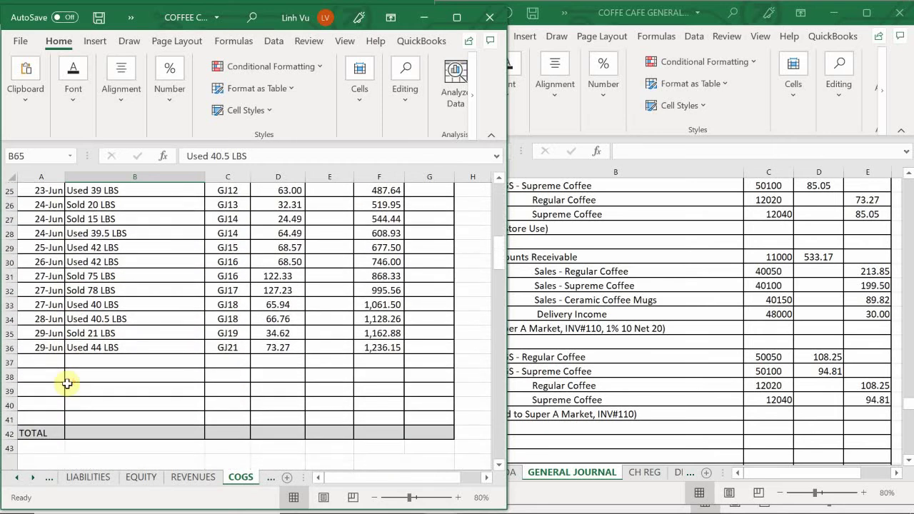
pyautogui.click(43, 362)
pyautogui.write('6/30')
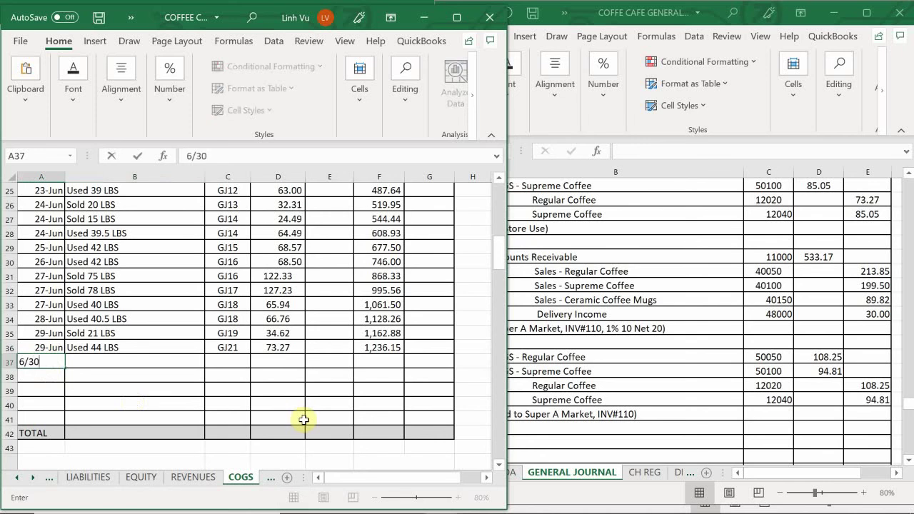
pyautogui.press('Tab')
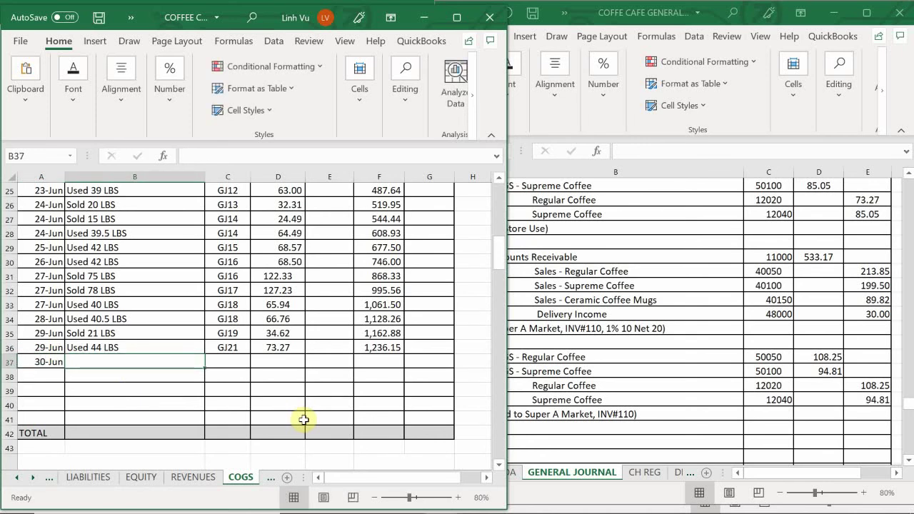
pyautogui.write('So')
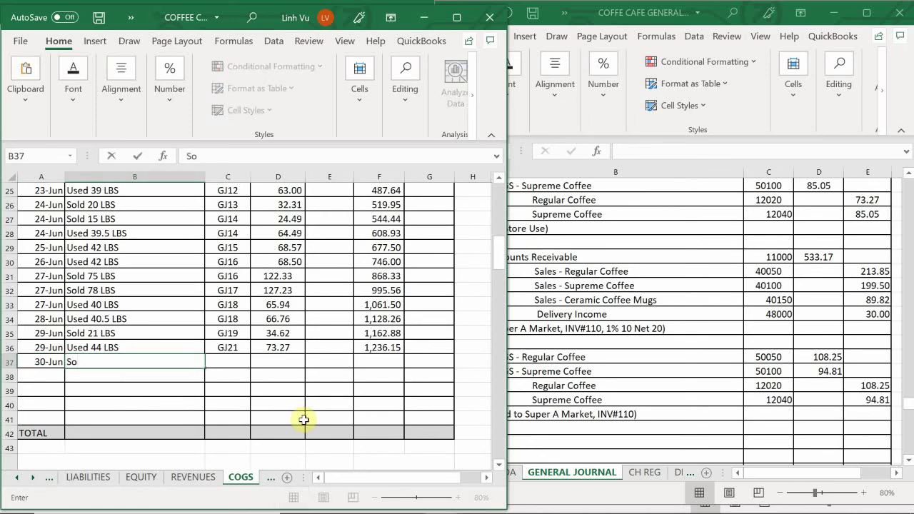
pyautogui.write('ld 65 LVB')
pyautogui.press('Tab')
pyautogui.write('GJ')
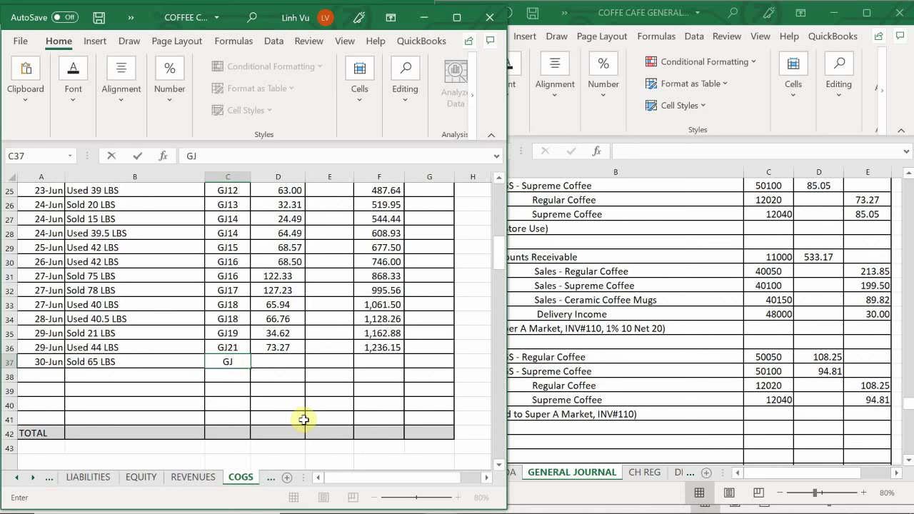
pyautogui.write('21')
pyautogui.press('Return')
# - Enter a debit of 108.25 in D37 and extend the running balance formula from F36 to F37
pyautogui.press('Right')
pyautogui.press('Up')
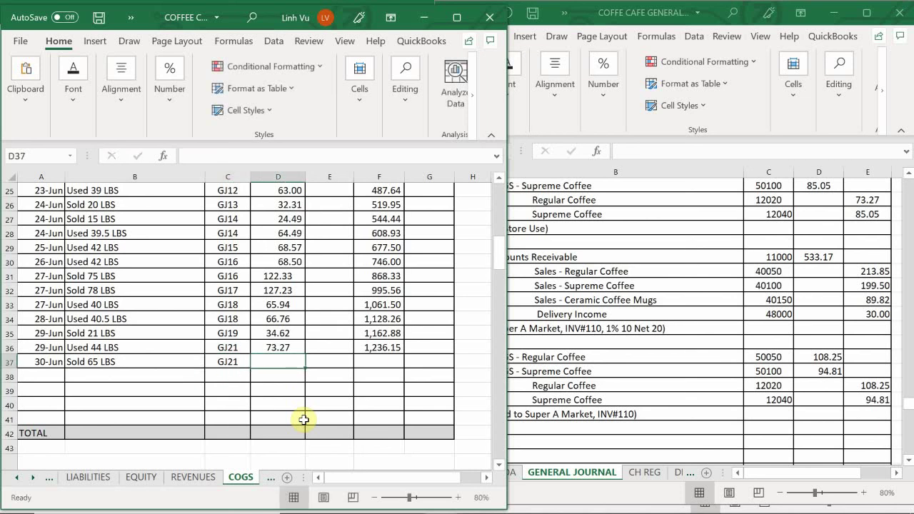
pyautogui.write('108')
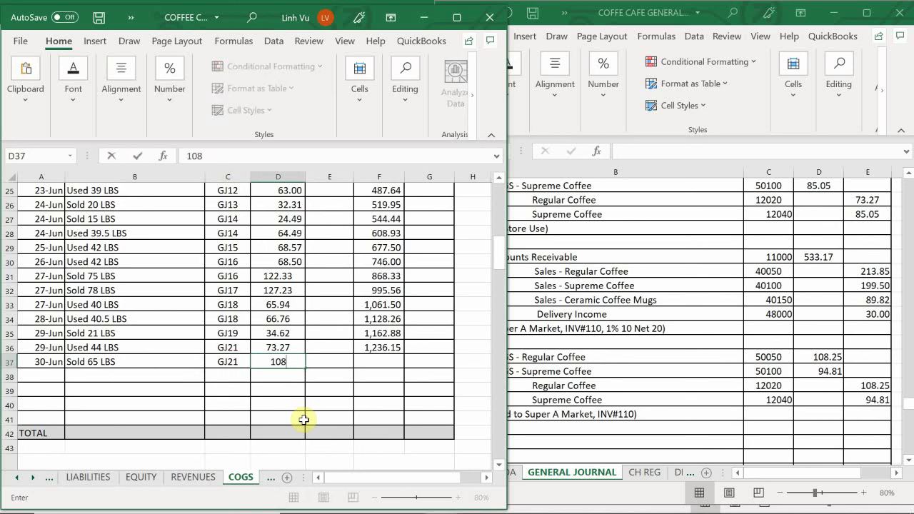
pyautogui.write('.25')
pyautogui.press('Return')
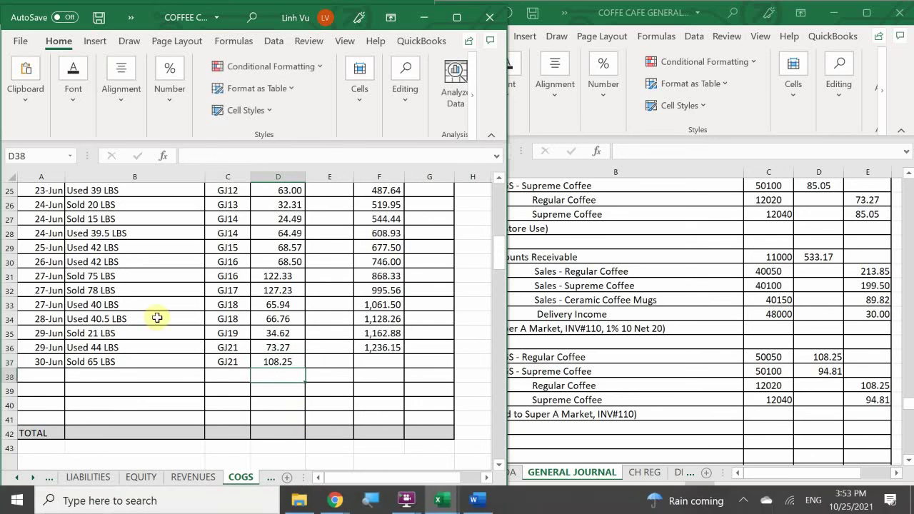
pyautogui.click(391, 348)
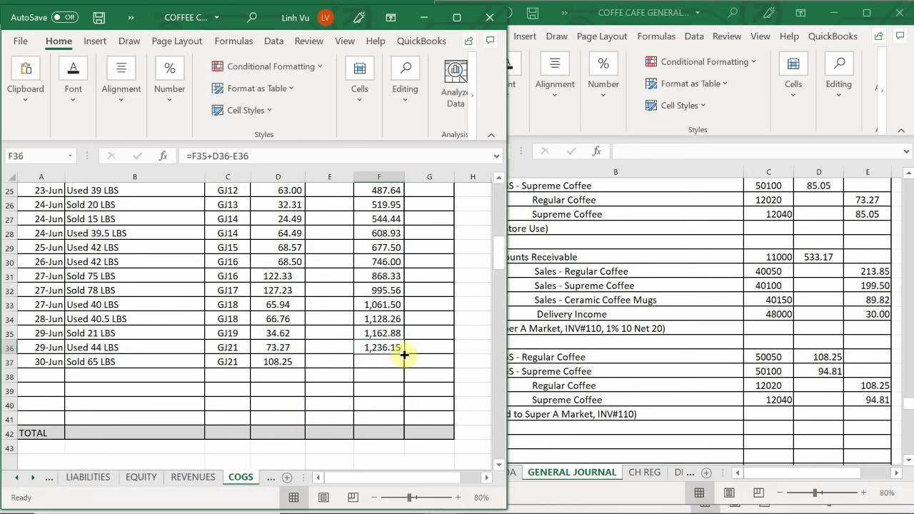
pyautogui.moveTo(404, 355); pyautogui.dragTo(405, 370)
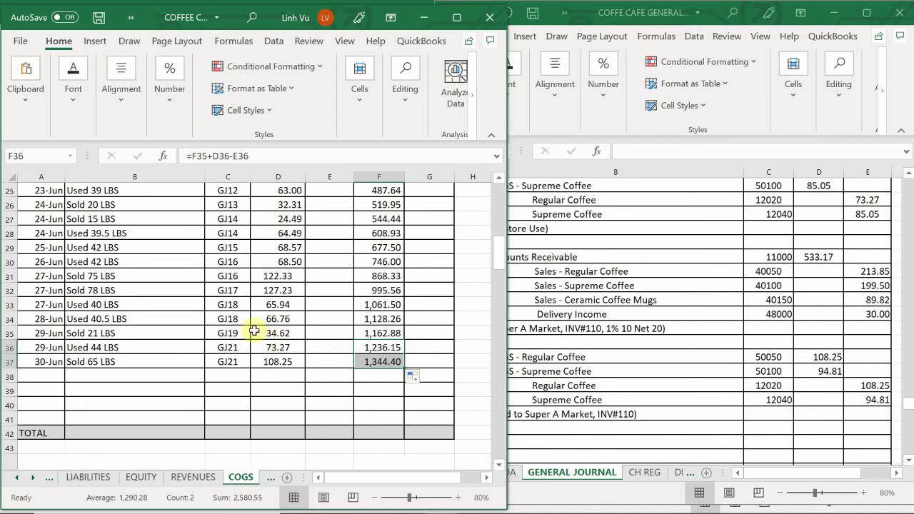
# - In row 69 of the COGS – Supreme Coffee account, enter the date 6/30, item "Sold 50 LBS" and post reference GJ21
pyautogui.scroll(-1, 129, 308)
pyautogui.scroll(-6, 129, 308)
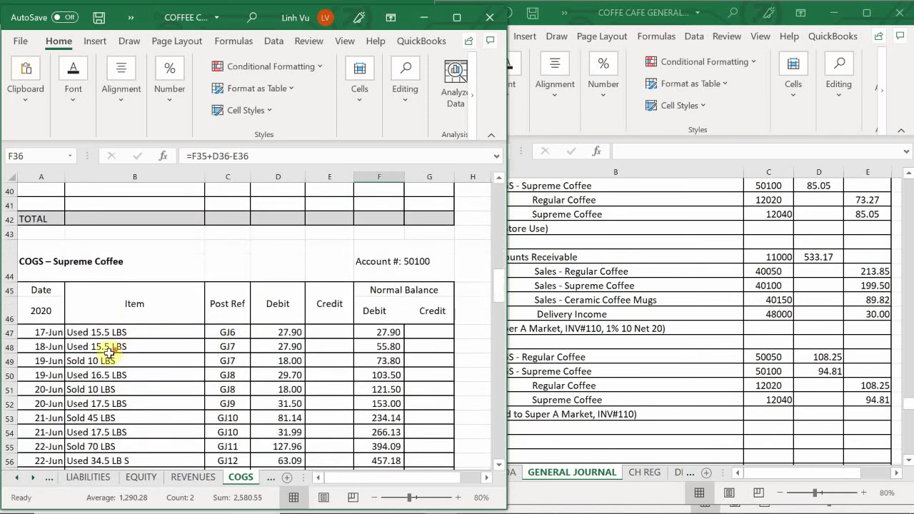
pyautogui.scroll(-4, 107, 354)
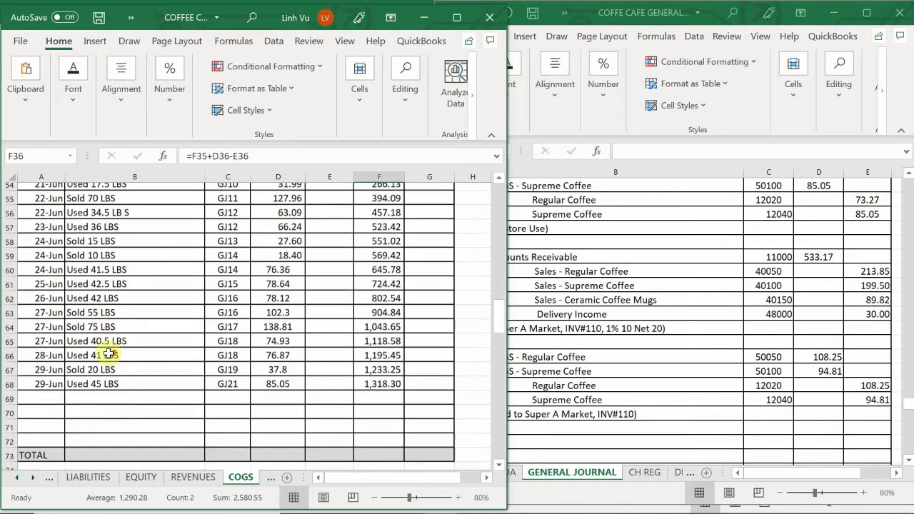
pyautogui.click(45, 404)
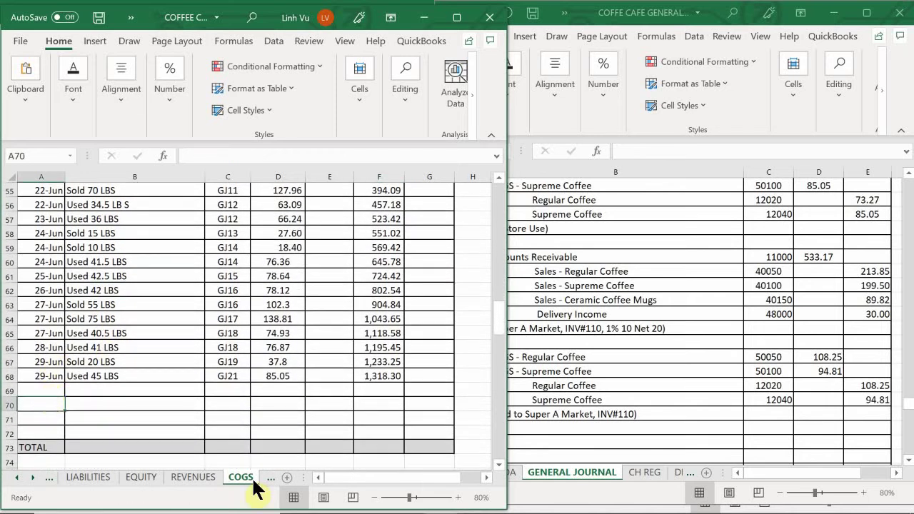
pyautogui.press('Up')
pyautogui.write('6/')
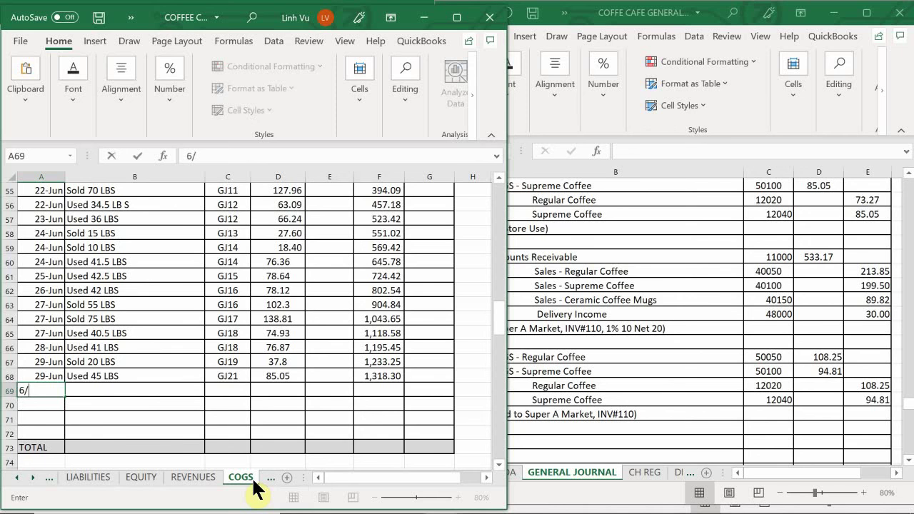
pyautogui.press('Tab')
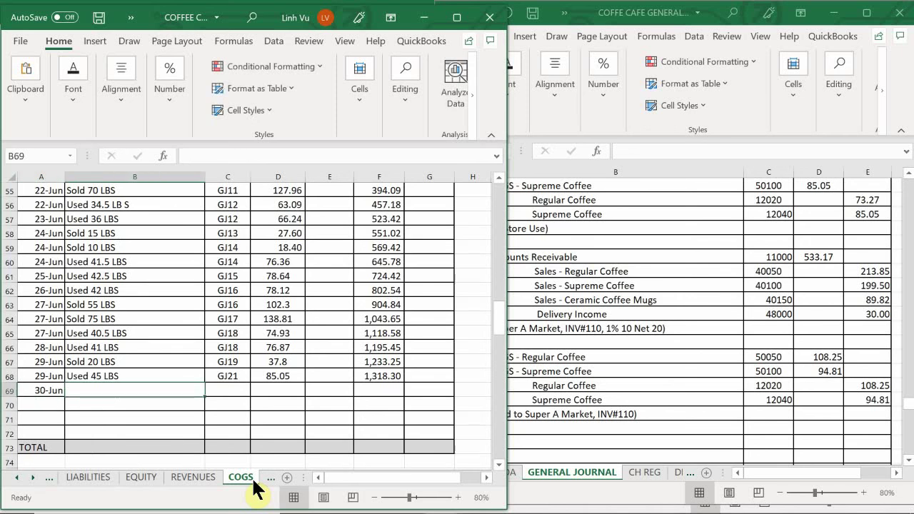
pyautogui.write('Sold')
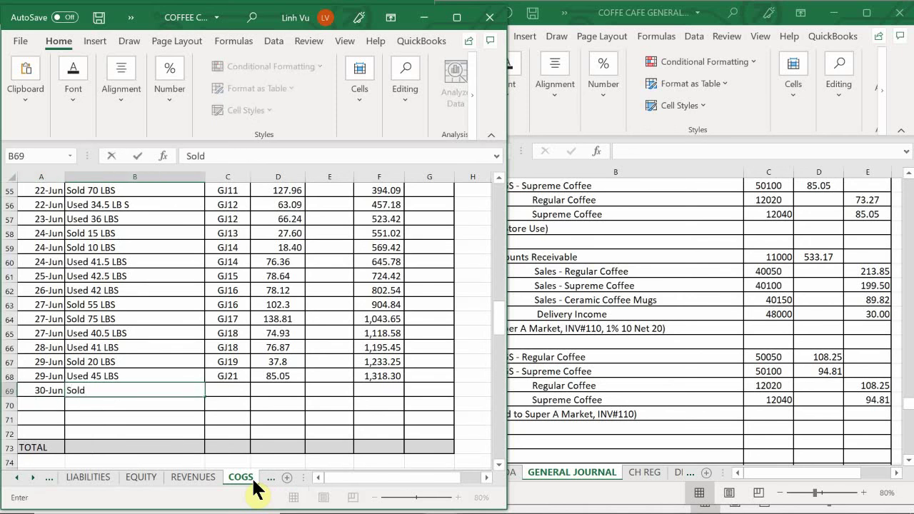
pyautogui.write(' 50 LBS')
pyautogui.press('Tab')
pyautogui.write('GJ')
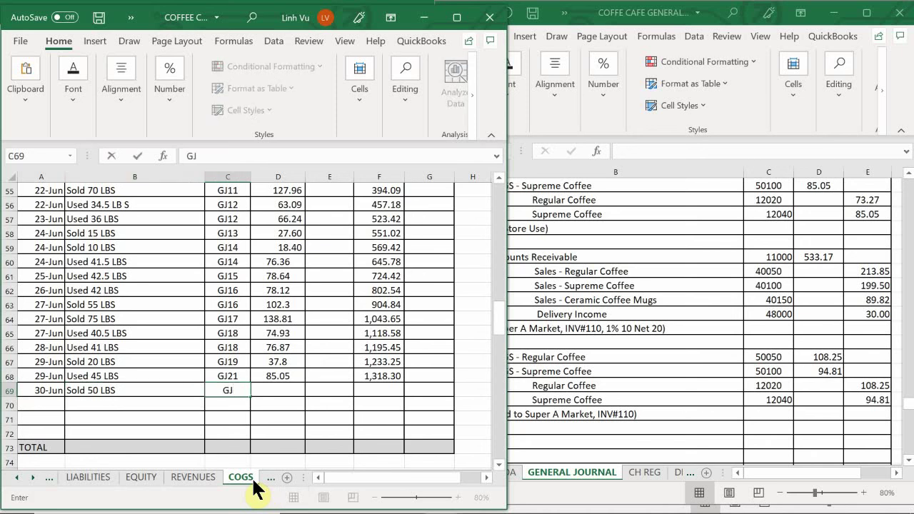
pyautogui.write('21')
pyautogui.press('Tab')
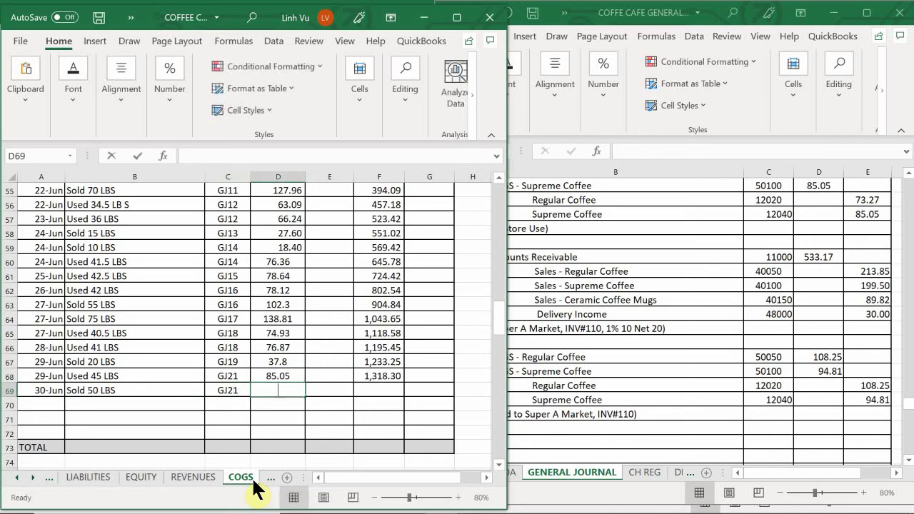
# - Enter a debit of 94.81 in D69 and extend the running balance formula from F68 to F69
pyautogui.write('94.81')
pyautogui.press('Return')
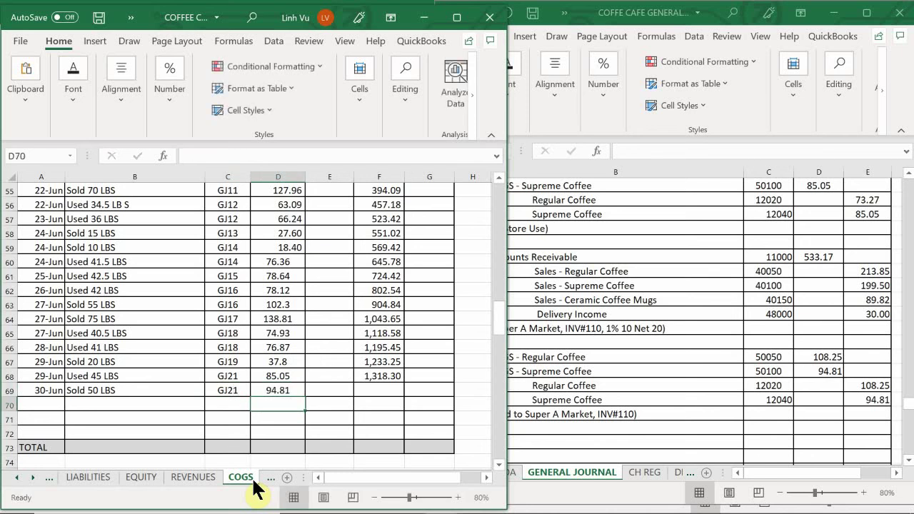
pyautogui.click(368, 376)
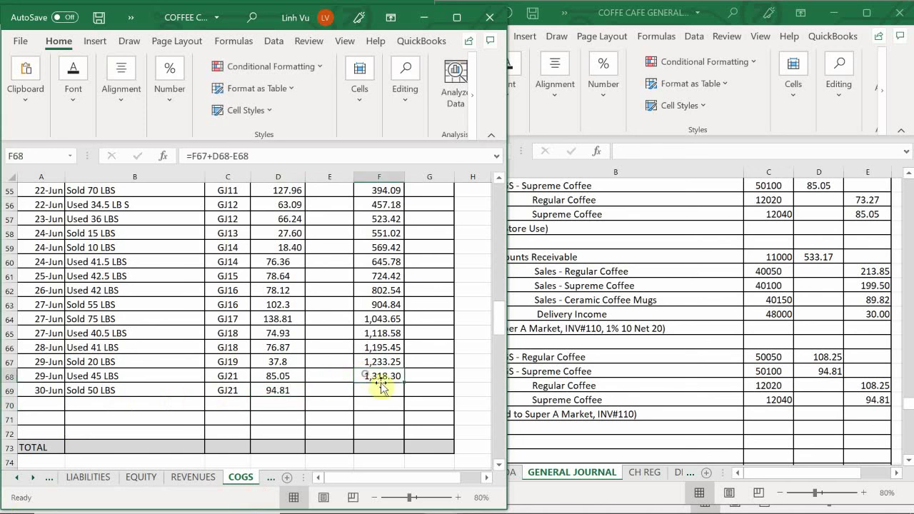
pyautogui.moveTo(402, 382); pyautogui.dragTo(405, 394)
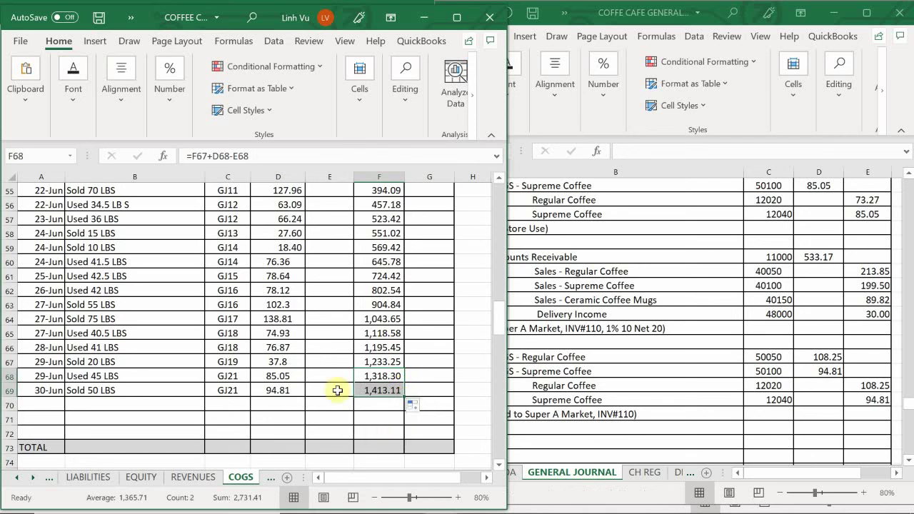
# - In row 241 of the Regular Coffee inventory account on the ASSETS sheet, enter the date 6/30, item "Sold 65 LBS" and post reference GJ21
pyautogui.click(17, 477)
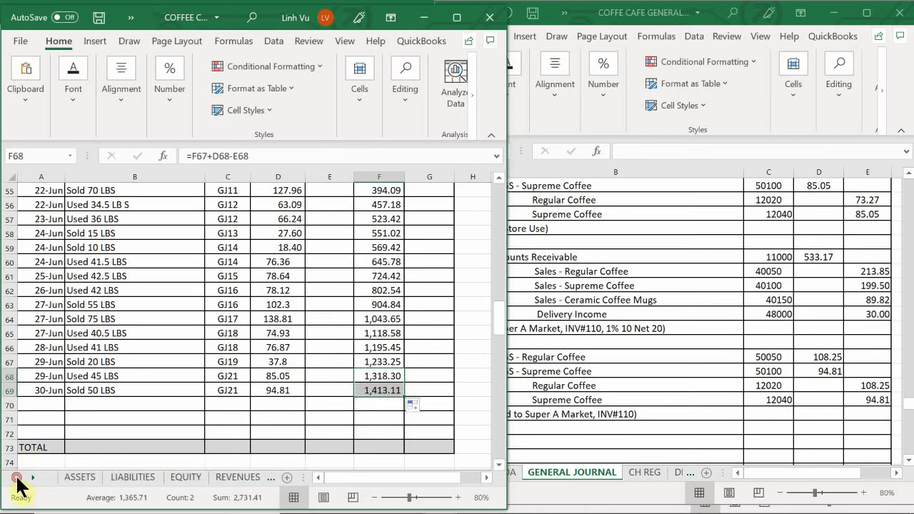
pyautogui.click(79, 477)
pyautogui.click(111, 425)
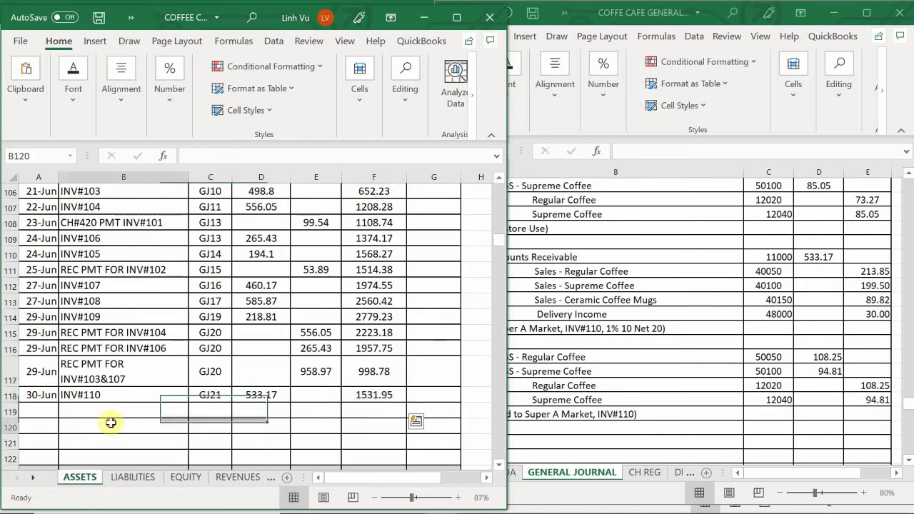
pyautogui.scroll(-20, 113, 423)
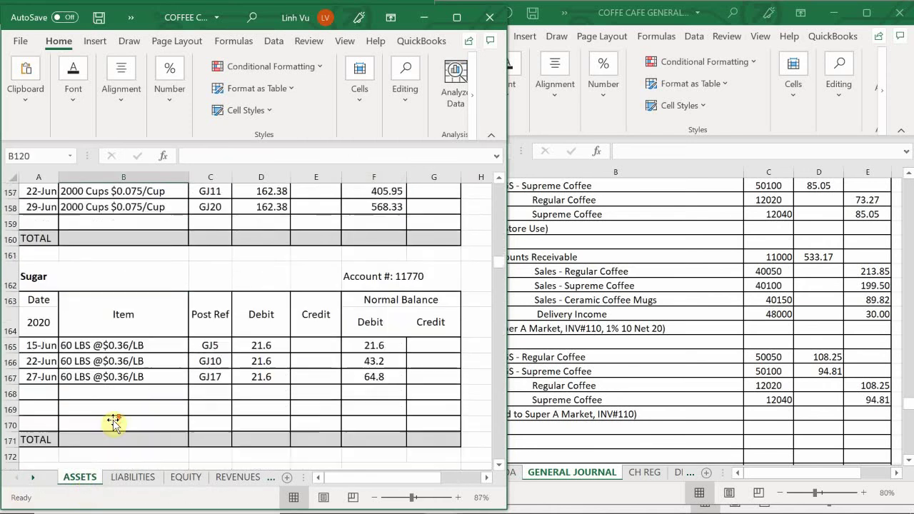
pyautogui.scroll(-18, 111, 423)
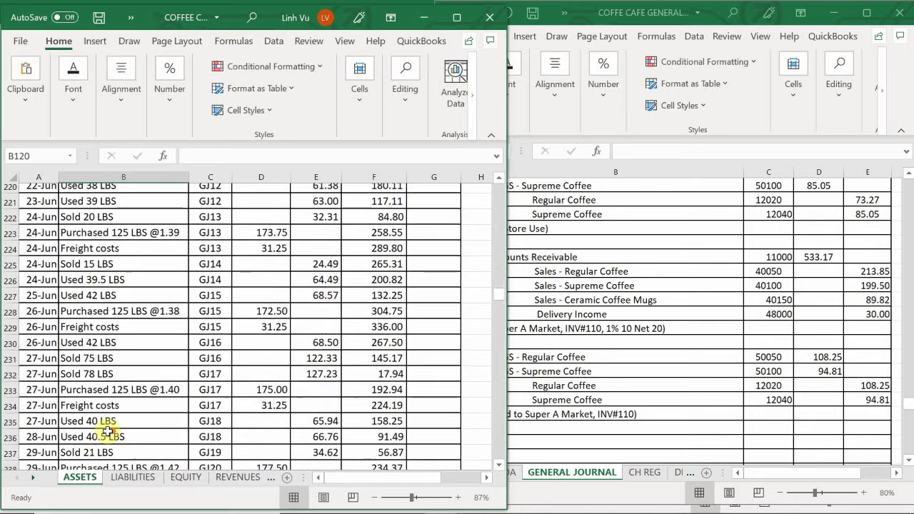
pyautogui.scroll(-1, 107, 431)
pyautogui.click(56, 381)
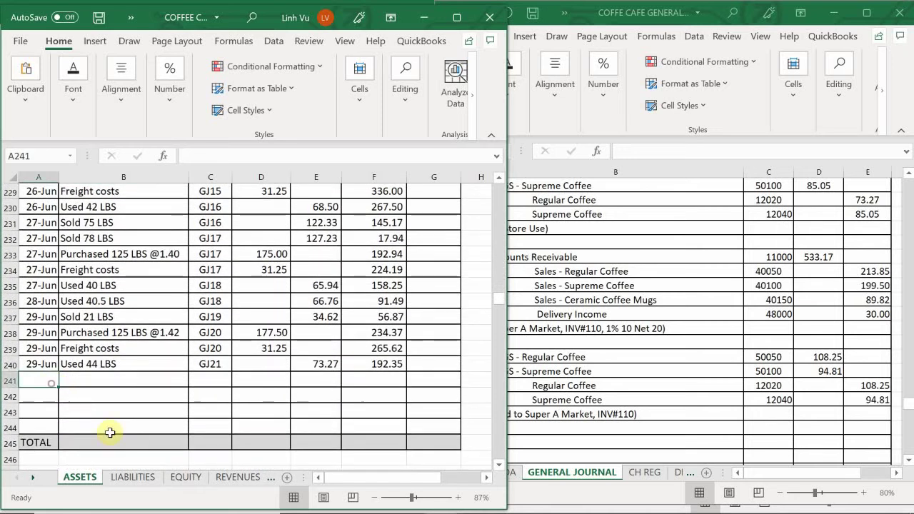
pyautogui.write('6/30')
pyautogui.press('Tab')
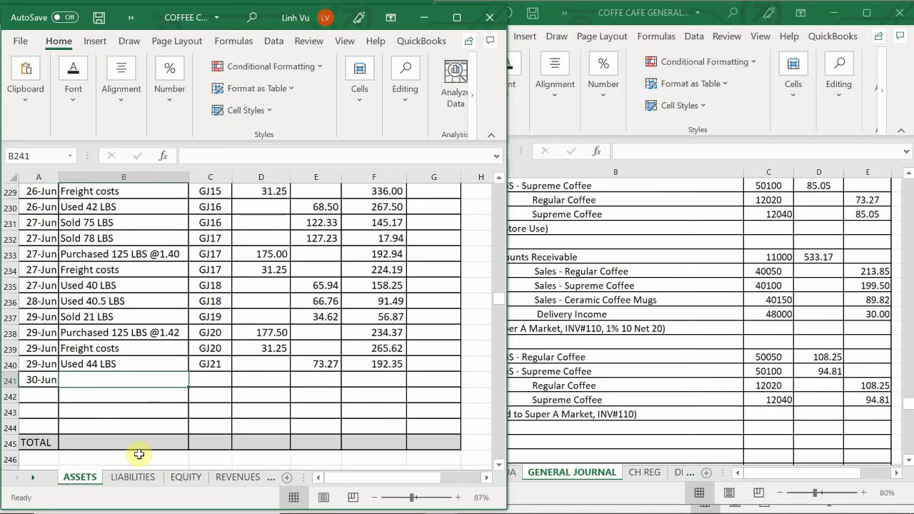
pyautogui.write('So')
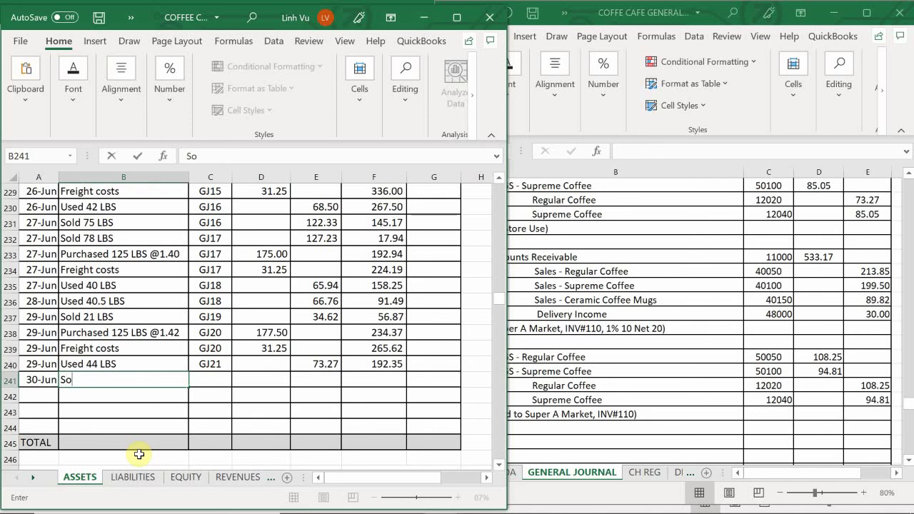
pyautogui.write('ld 65 LBS')
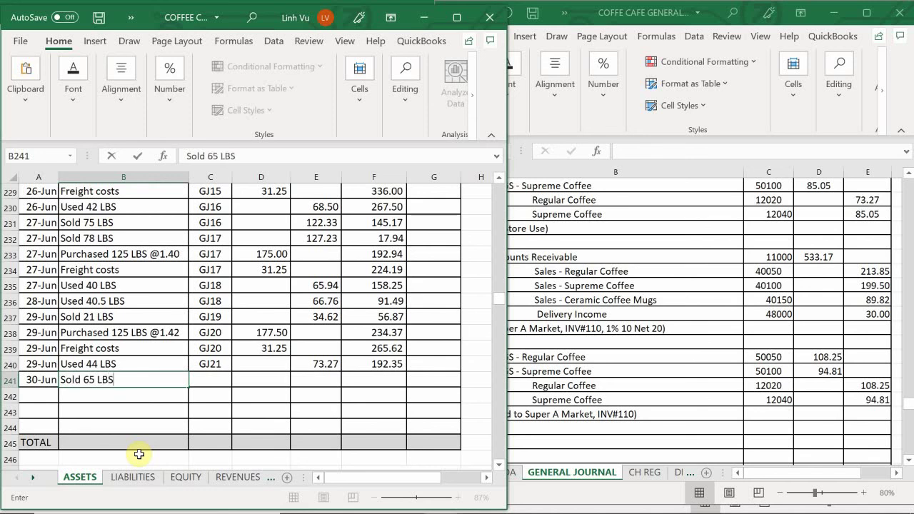
pyautogui.press('Tab')
pyautogui.write('GJ2')
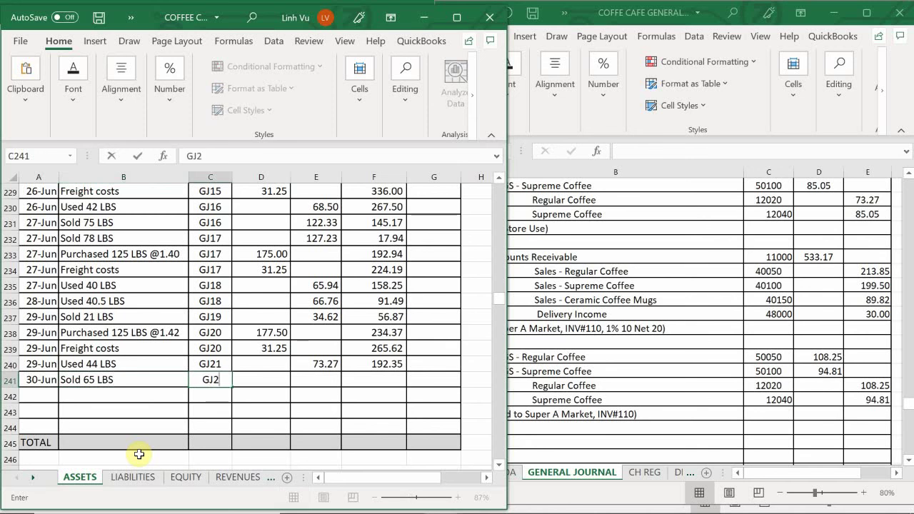
pyautogui.write('1')
pyautogui.press('Tab')
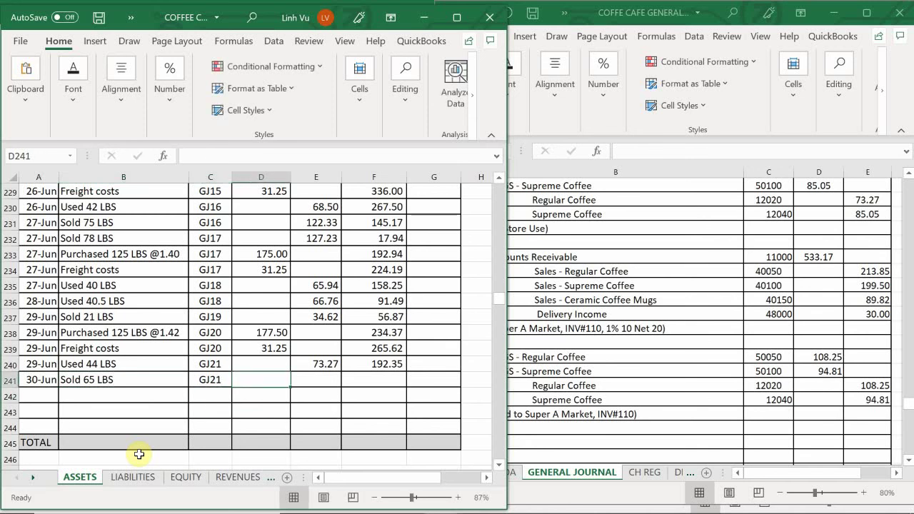
# - Enter a credit of 108.25 in E241 and extend the running balance formula from F240 to F241
pyautogui.press('Tab')
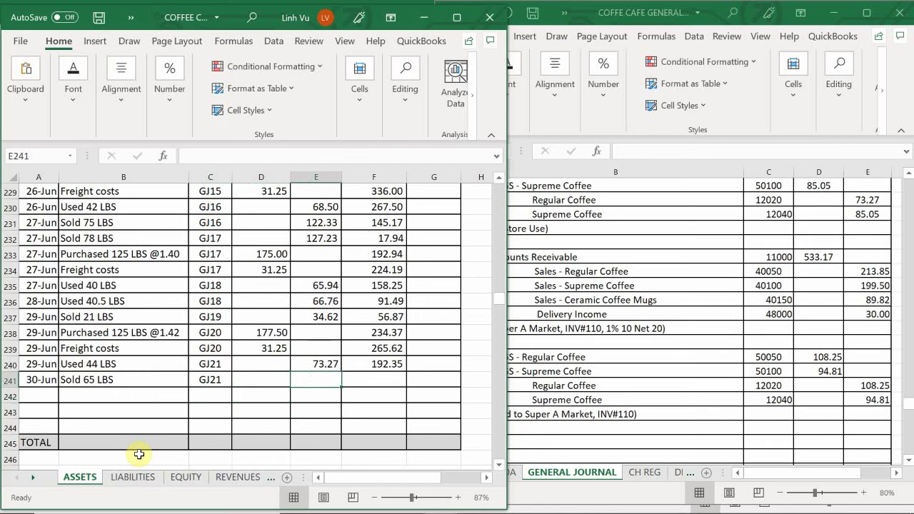
pyautogui.write('108.25')
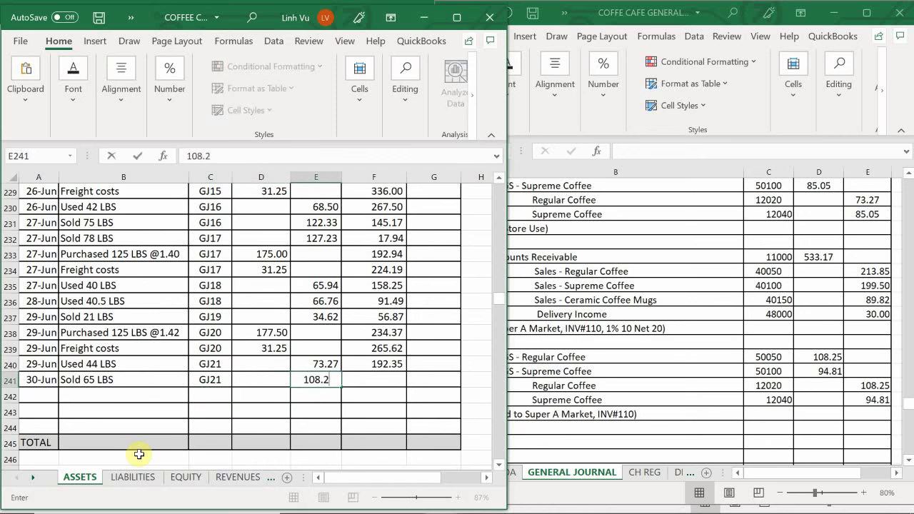
pyautogui.press('Return')
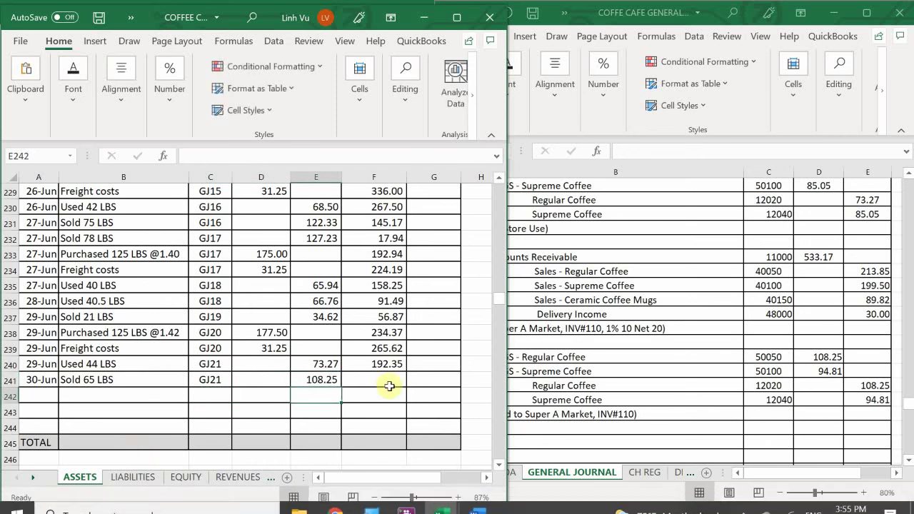
pyautogui.click(395, 367)
pyautogui.moveTo(407, 372); pyautogui.dragTo(406, 389)
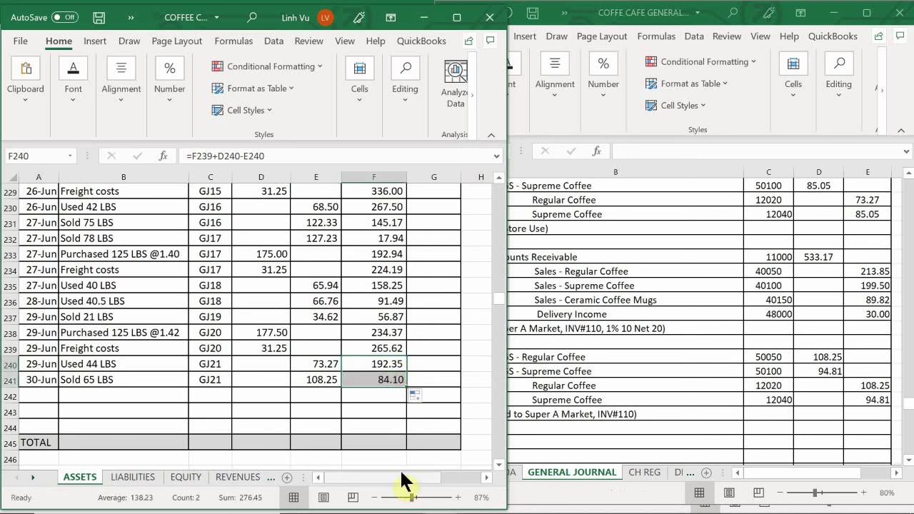
# - Enter the date 6/30 in A286, the first empty row below the 29-Jun "Used 45 LBS" entry on the ASSETS sheet
pyautogui.click(199, 392)
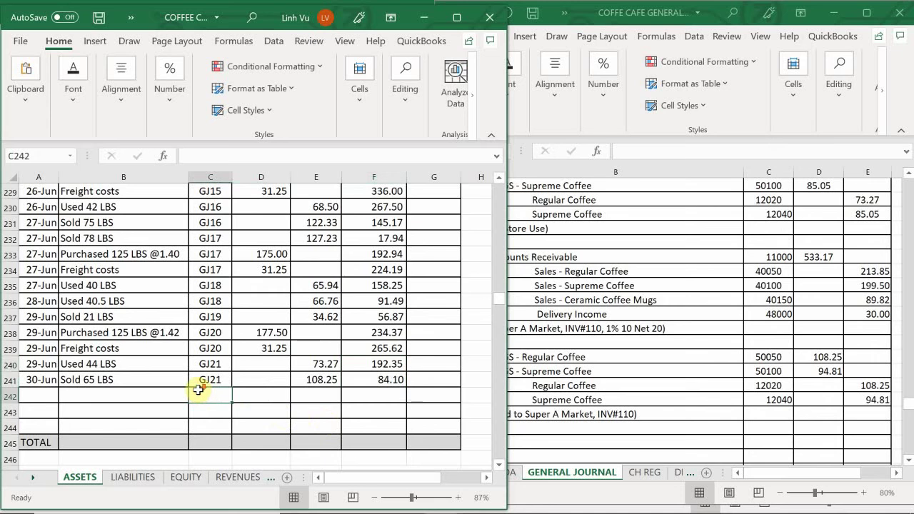
pyautogui.scroll(-8, 197, 390)
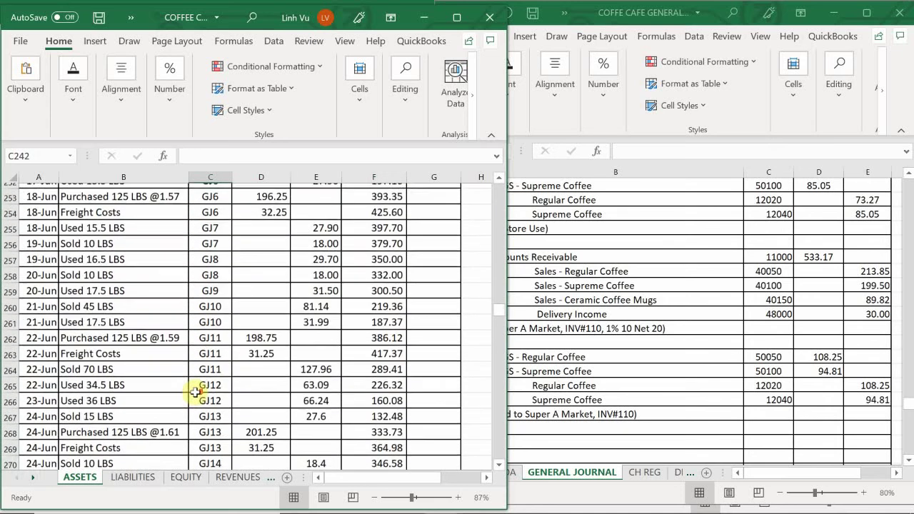
pyautogui.scroll(-7, 195, 392)
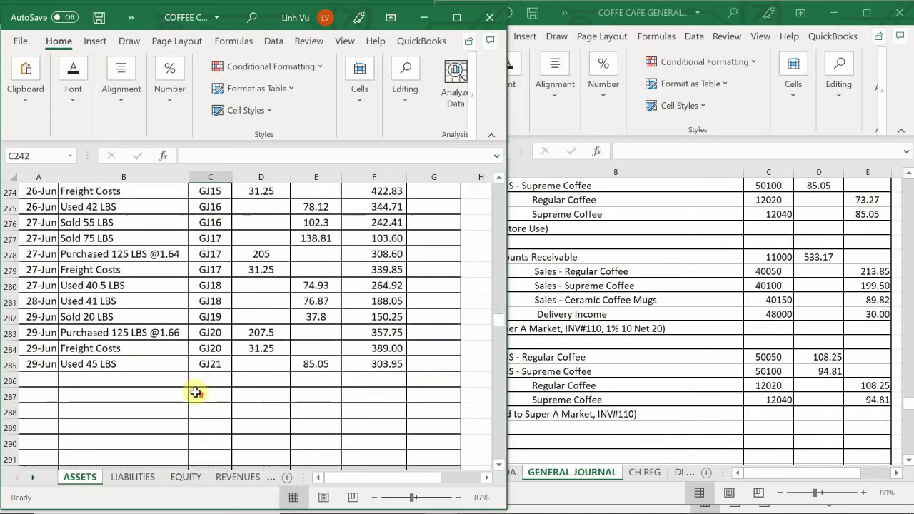
pyautogui.scroll(1, 196, 392)
pyautogui.click(26, 427)
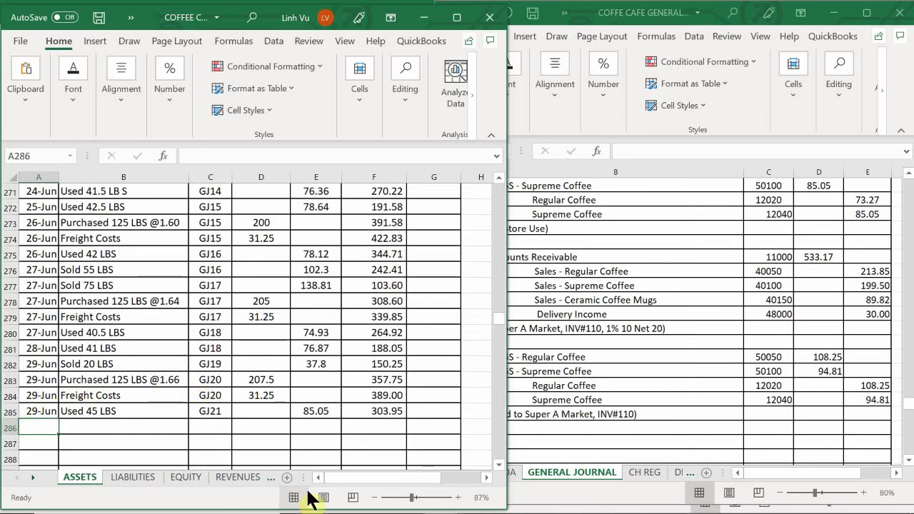
pyautogui.write('6/3')
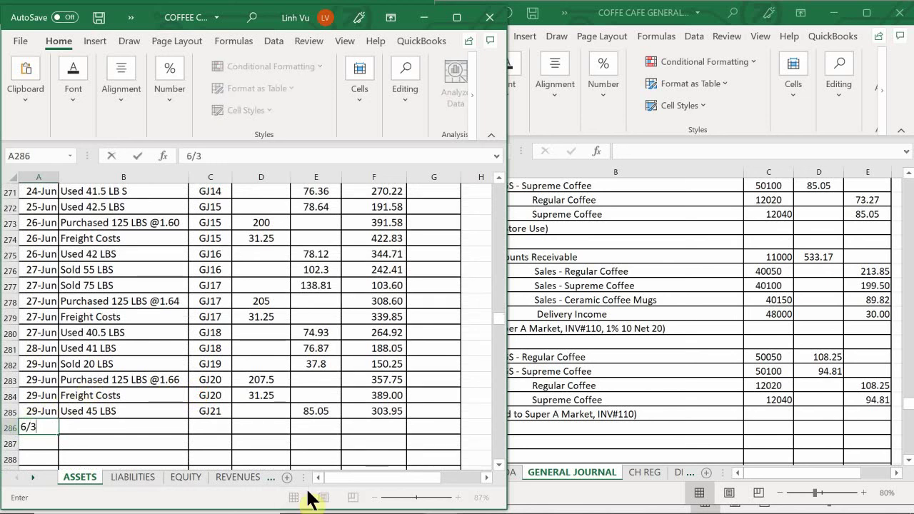
pyautogui.write('0')
pyautogui.press('Return')
pyautogui.press('Right')
pyautogui.press('Up')
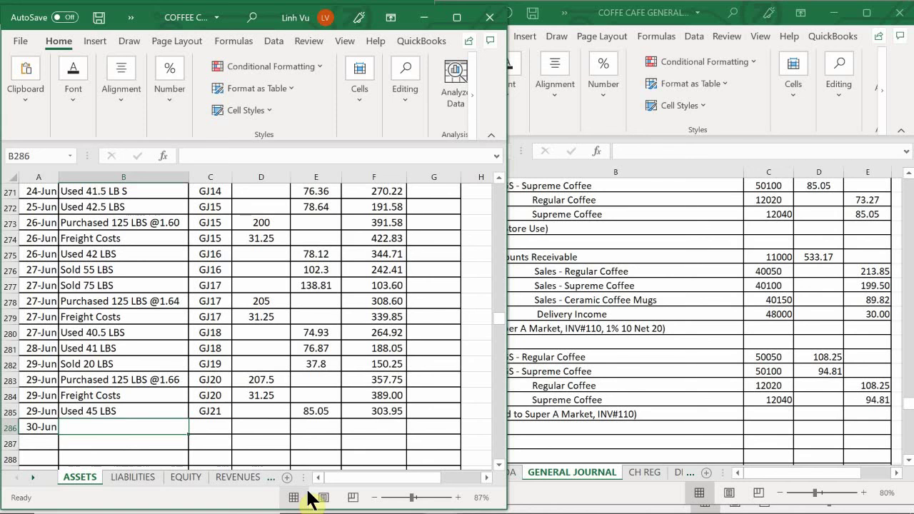
# - Describe the row 286 ledger entry as "Sold 50 LBS" and give it the posting reference GJ21
pyautogui.write('Sold ')
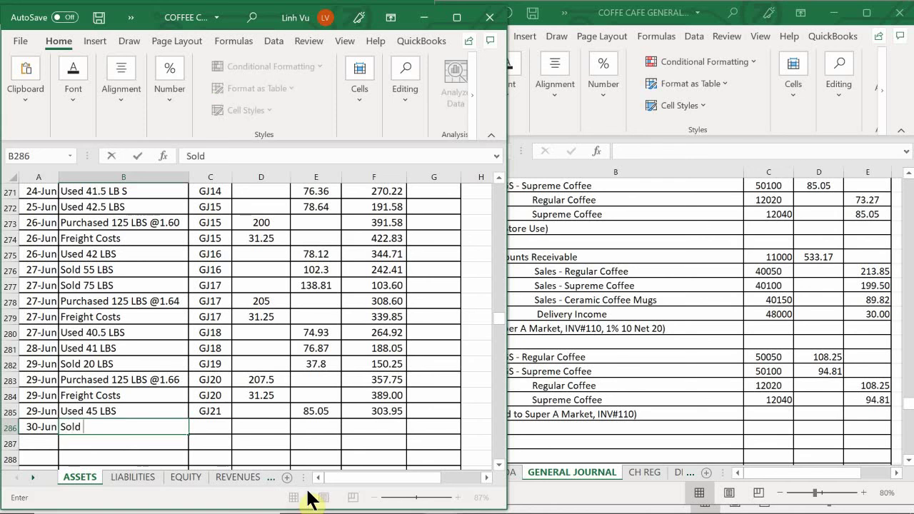
pyautogui.write('50 LBS')
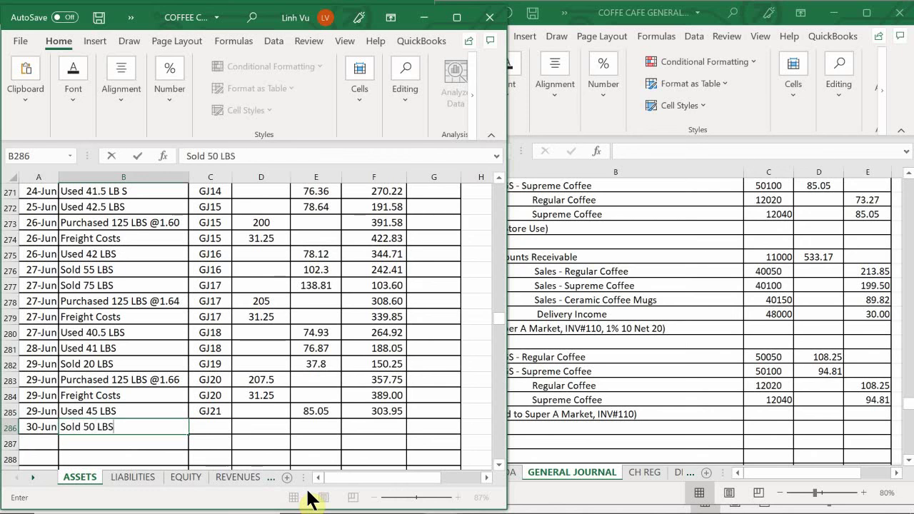
pyautogui.press('Tab')
pyautogui.write('G')
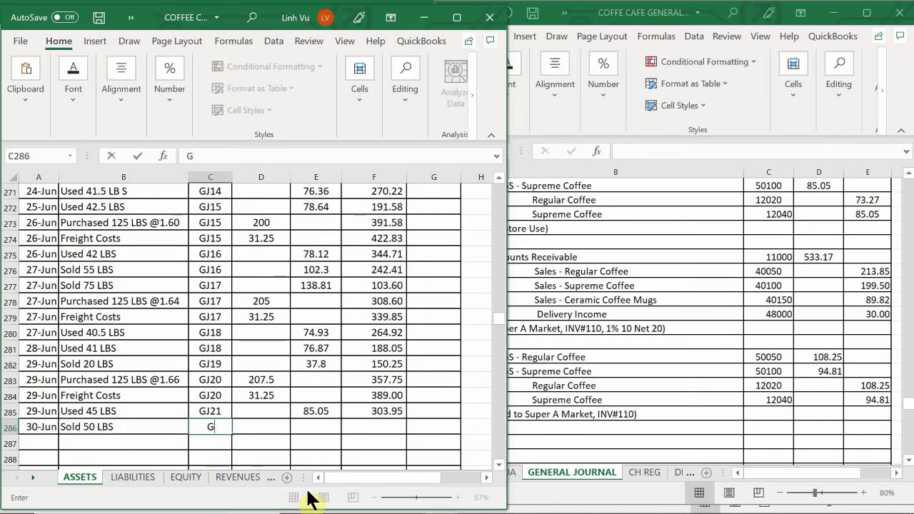
pyautogui.write('K21')
pyautogui.press('Tab')
pyautogui.press('Tab')
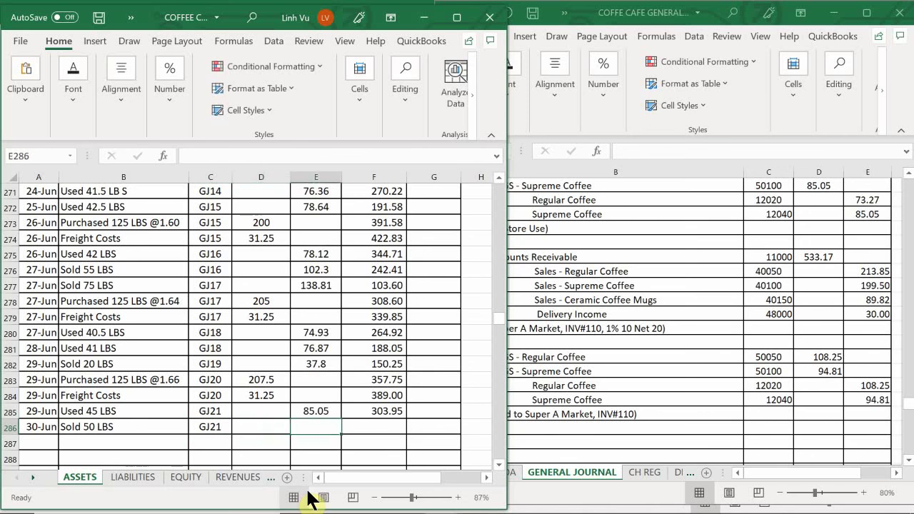
# - Enter a credit of 94.81 in E286 and extend the running balance formula from F285 down to F286
pyautogui.write('94.81')
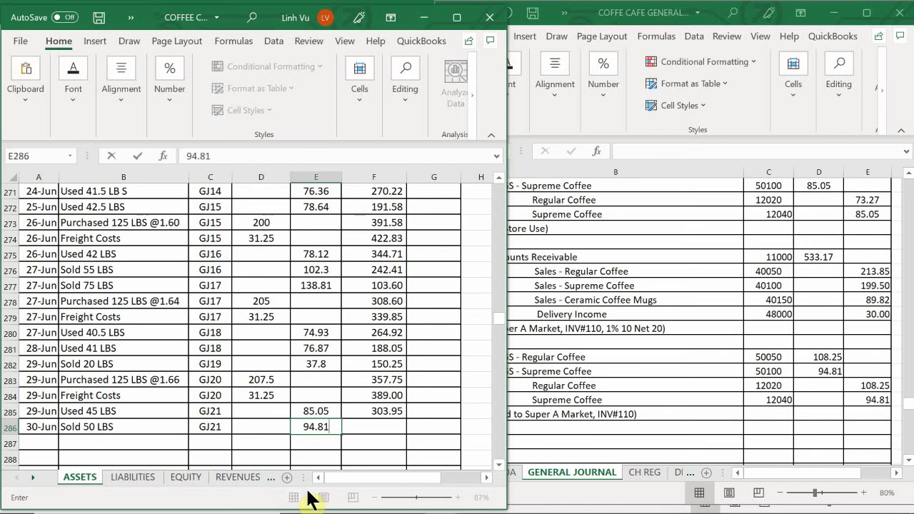
pyautogui.press('Return')
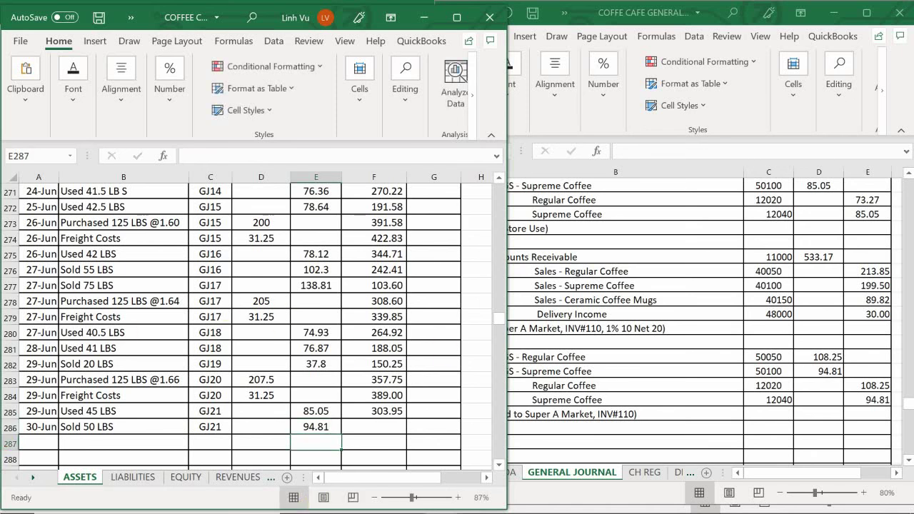
pyautogui.click(386, 409)
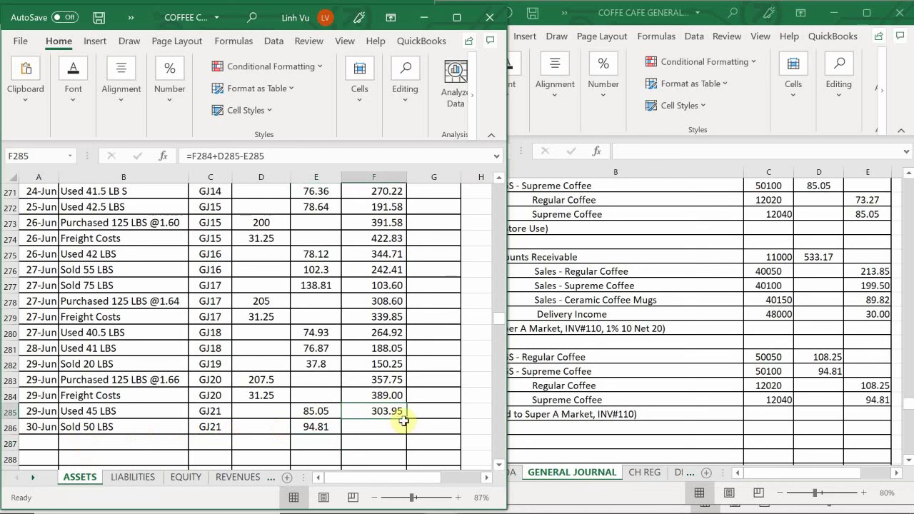
pyautogui.moveTo(406, 421); pyautogui.dragTo(408, 433)
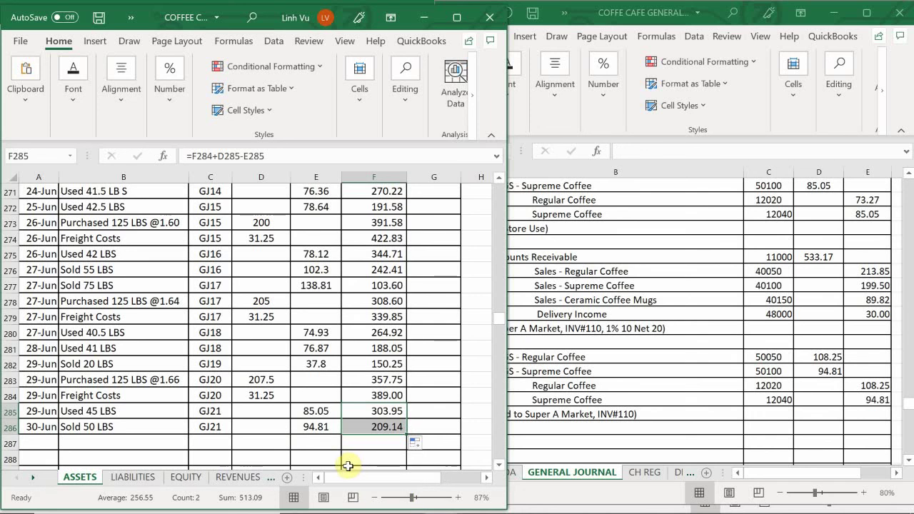
# - Switch to the Coffee Café Word document and examine the daily sales summary and in-store use figures following invoice 110
pyautogui.click(84, 444)
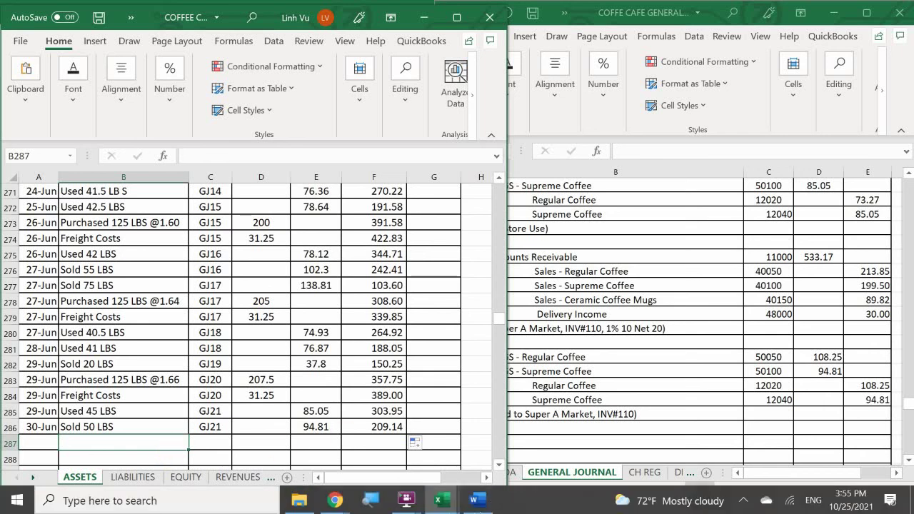
pyautogui.moveTo(445, 500)
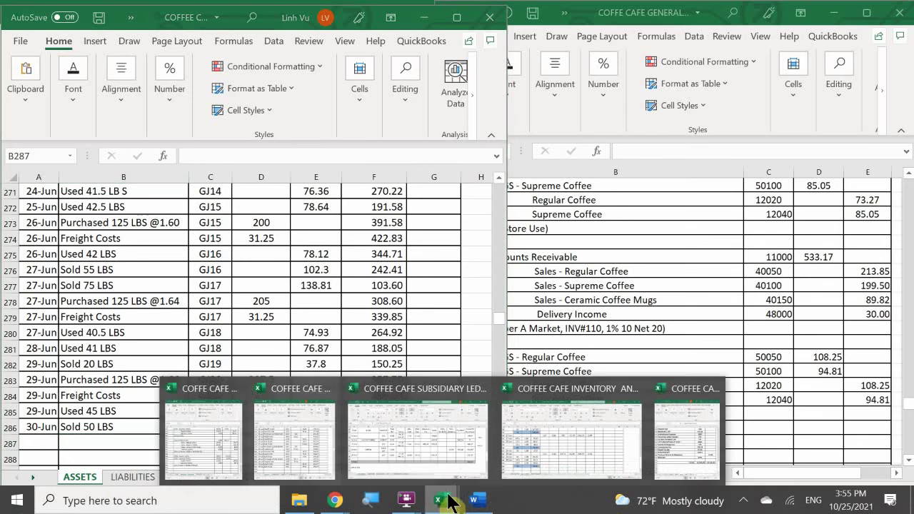
pyautogui.click(476, 501)
pyautogui.scroll(-10, 394, 384)
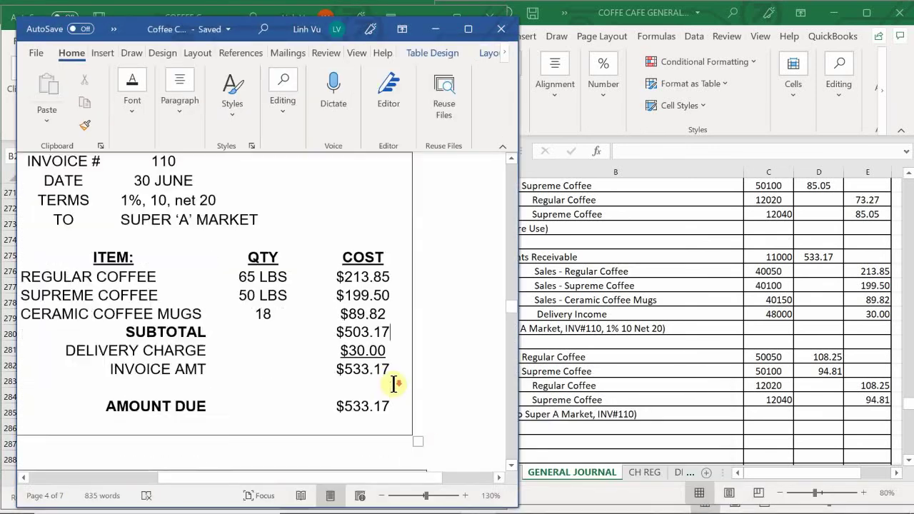
pyautogui.scroll(-1, 394, 384)
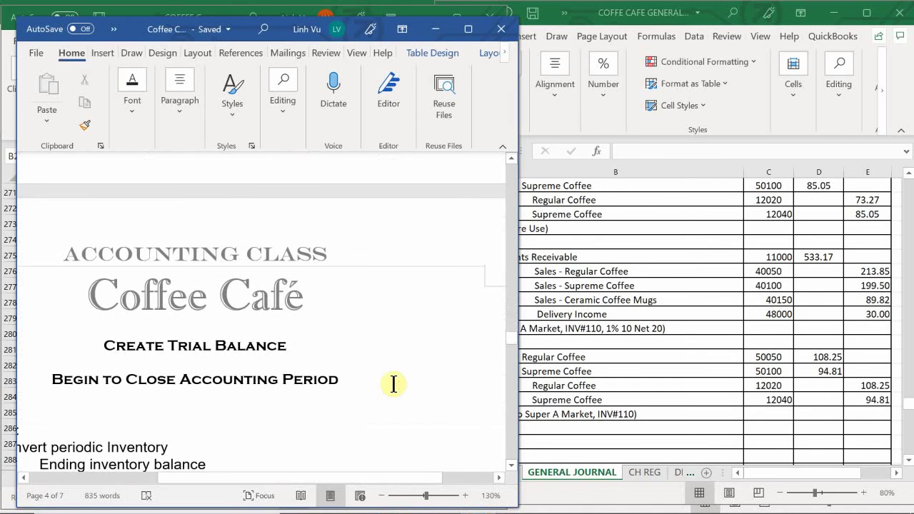
pyautogui.scroll(6, 395, 386)
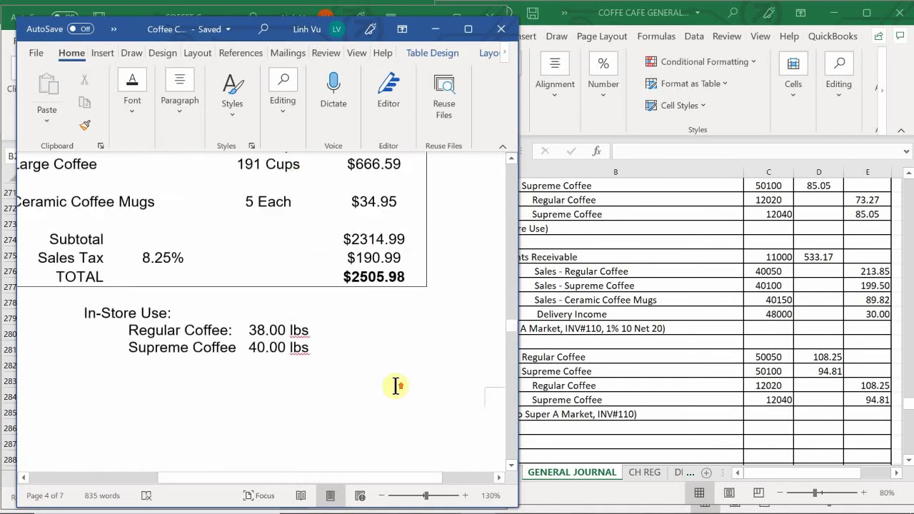
pyautogui.scroll(5, 396, 386)
pyautogui.scroll(-8, 396, 386)
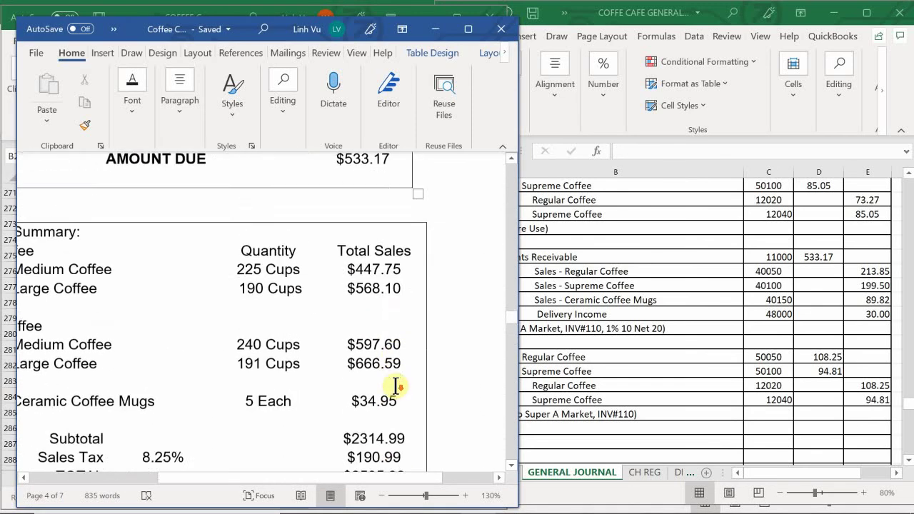
pyautogui.scroll(1, 396, 387)
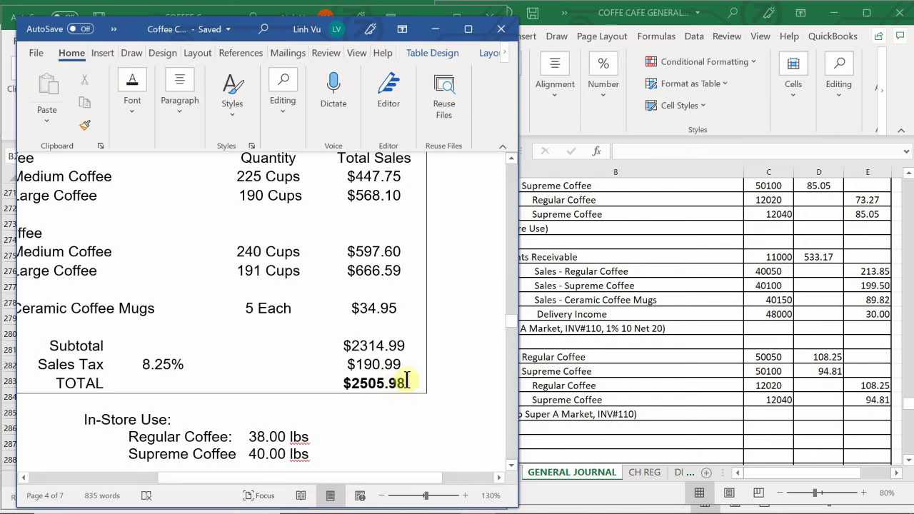
# - Switch to the general journal workbook in Excel and copy the 29-Jun in-store sales entry's descriptions and account numbers, B847:C854
pyautogui.click(605, 362)
pyautogui.scroll(5, 606, 362)
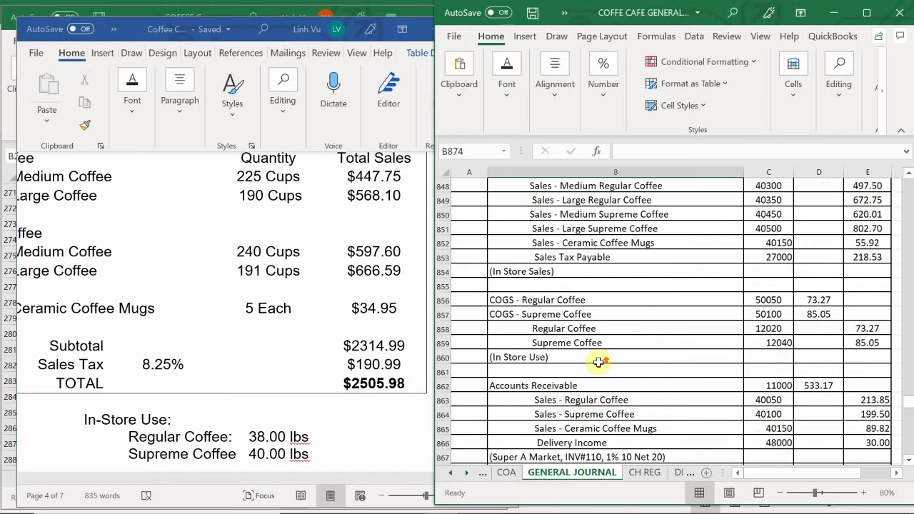
pyautogui.scroll(-6, 592, 366)
pyautogui.scroll(-1, 596, 363)
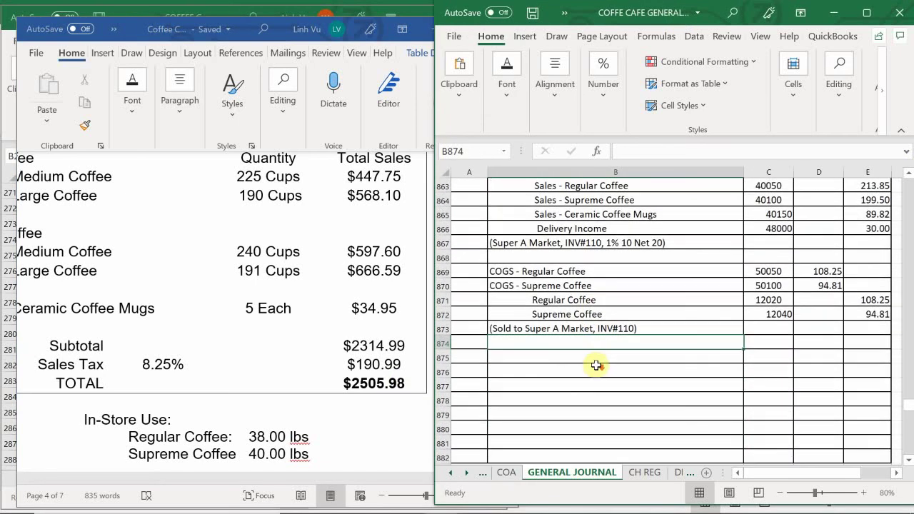
pyautogui.scroll(-1, 546, 380)
pyautogui.scroll(9, 547, 382)
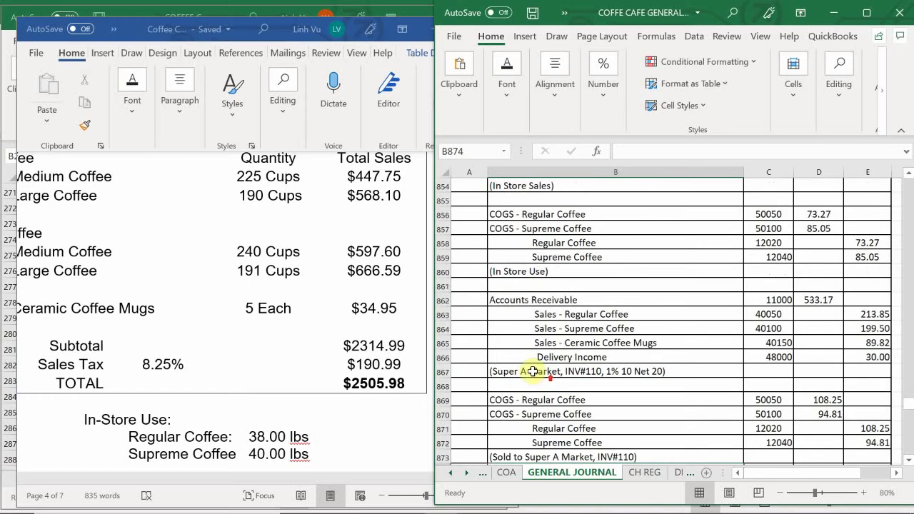
pyautogui.moveTo(547, 289); pyautogui.dragTo(536, 389)
pyautogui.click(629, 306)
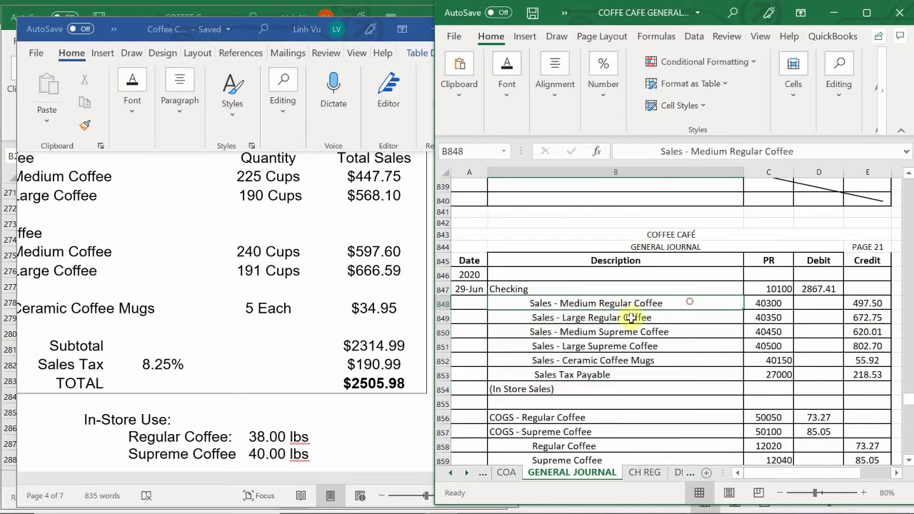
pyautogui.moveTo(600, 289); pyautogui.dragTo(757, 391)
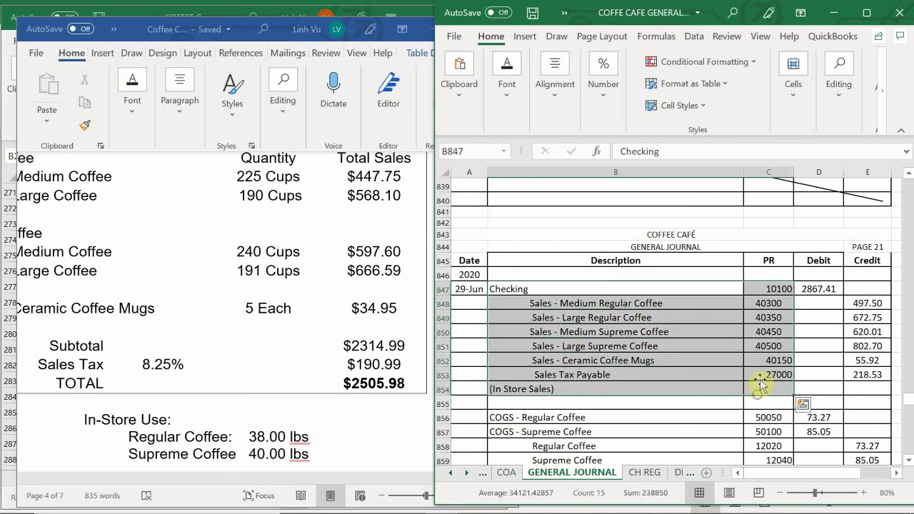
pyautogui.hotkey('ctrl', 'c')
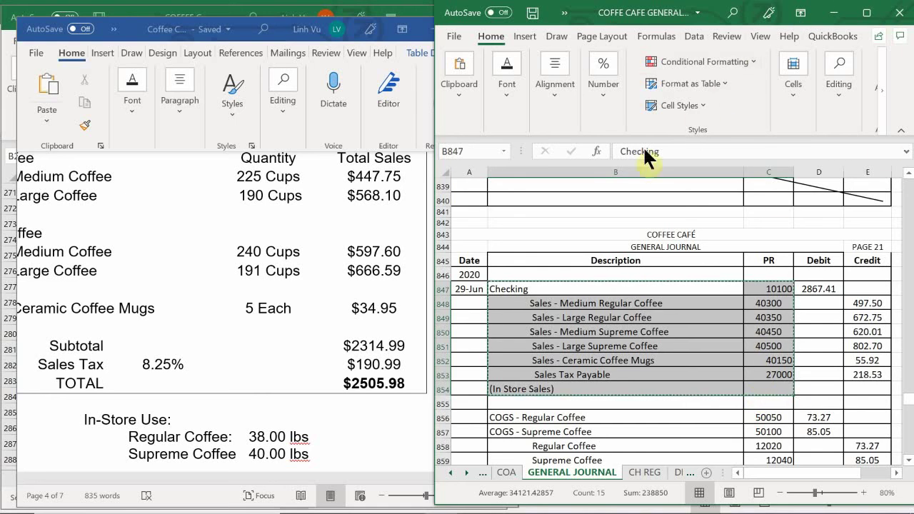
# - Paste the copied in-store sales entry at B875 in the general journal and date it 6/30 in A875
pyautogui.scroll(-2, 535, 368)
pyautogui.scroll(-6, 535, 368)
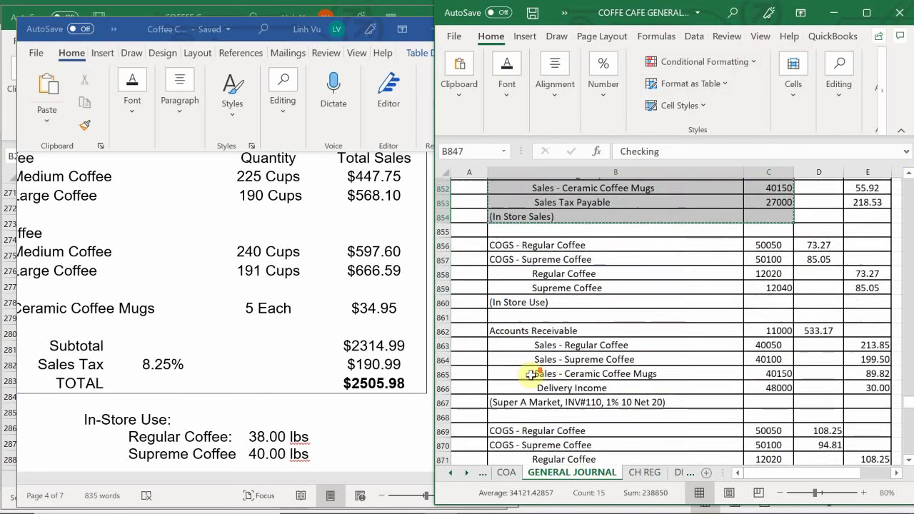
pyautogui.click(533, 361)
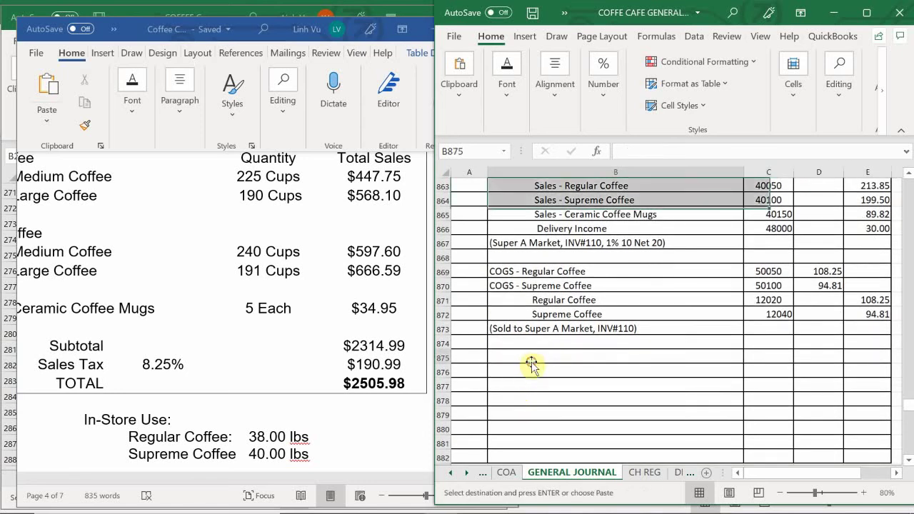
pyautogui.hotkey('ctrl', 'v')
pyautogui.scroll(-1, 521, 372)
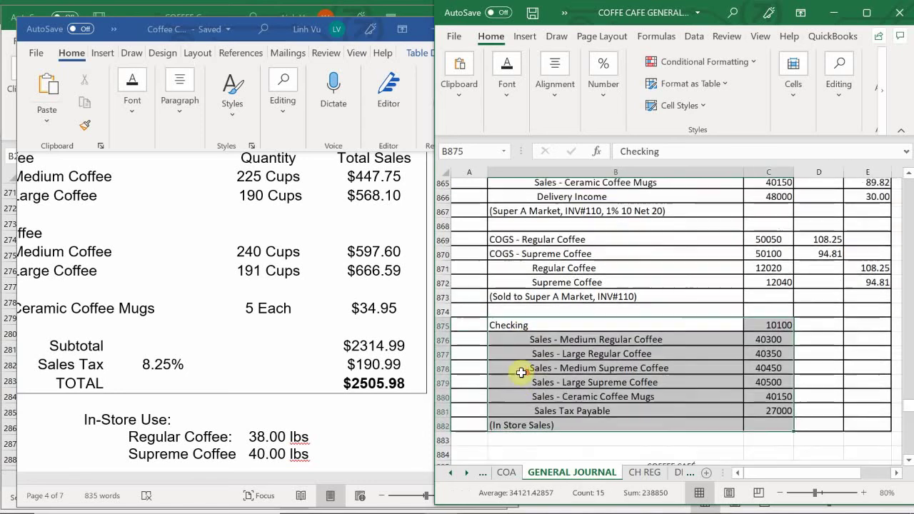
pyautogui.click(467, 319)
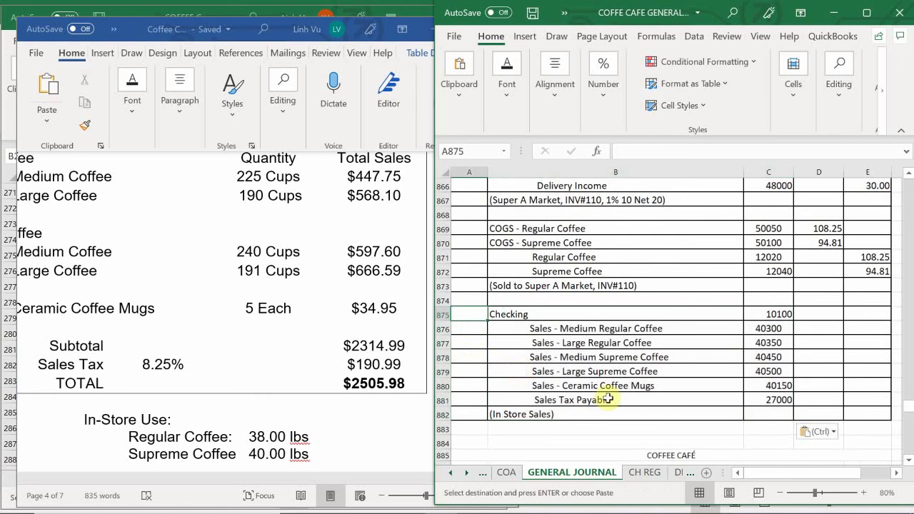
pyautogui.write('6/30')
pyautogui.press('Return')
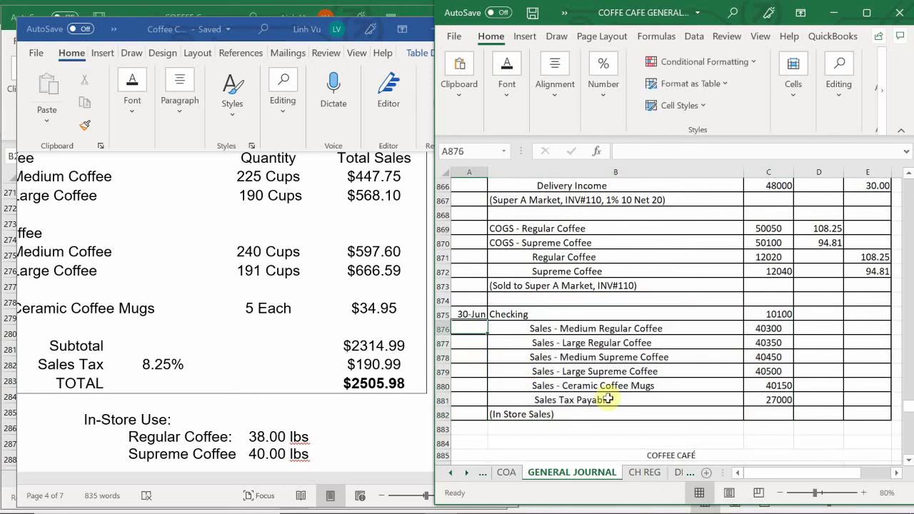
pyautogui.scroll(3, 604, 368)
pyautogui.scroll(1, 605, 359)
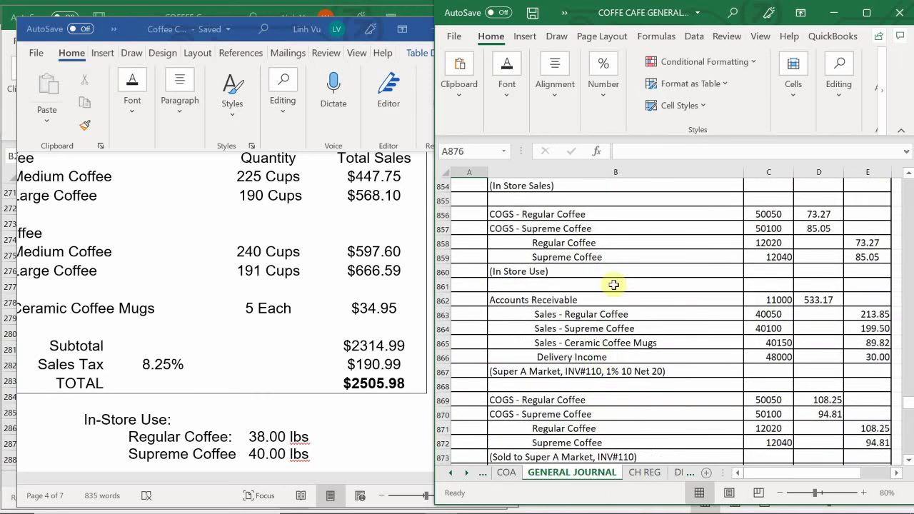
pyautogui.scroll(2, 588, 261)
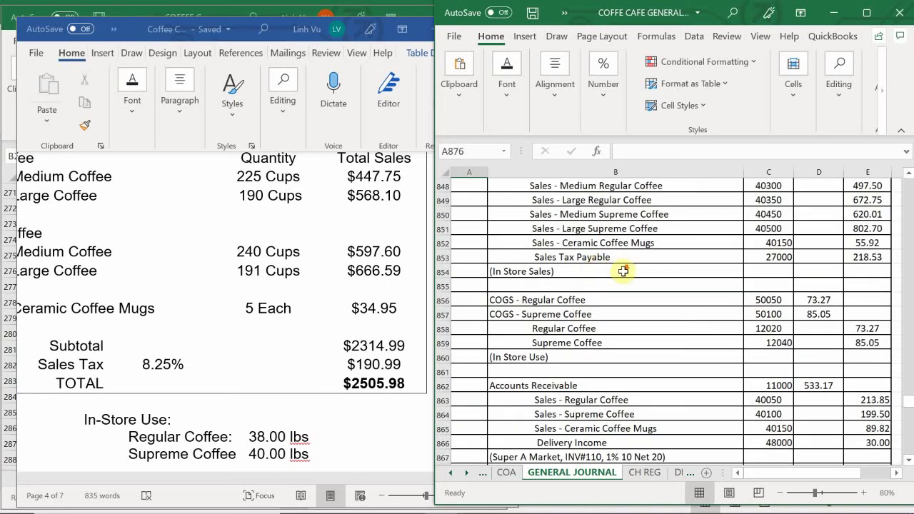
pyautogui.scroll(-6, 642, 286)
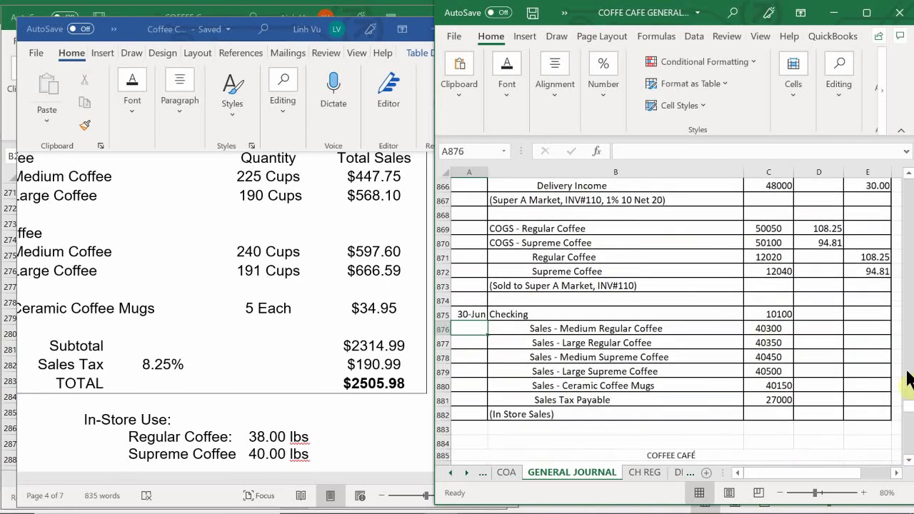
# - Enter a SUM formula in D875 that totals the 30-Jun in-store sales entry's credit cells in column E as the Checking debit
pyautogui.scroll(1, 826, 419)
pyautogui.click(824, 356)
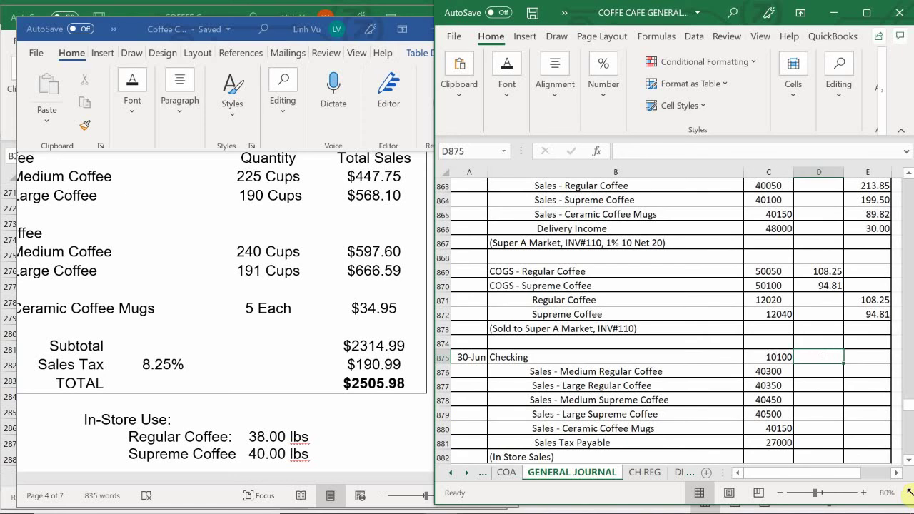
pyautogui.write('=su')
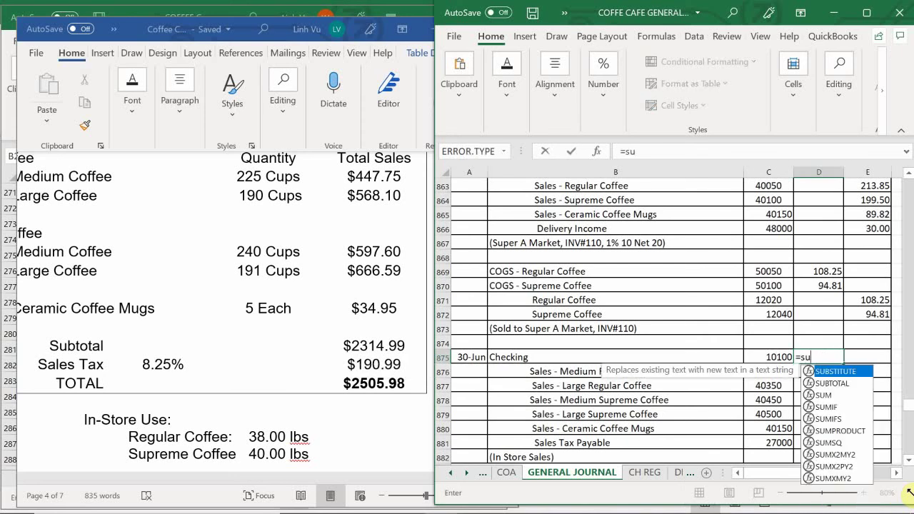
pyautogui.write('m*')
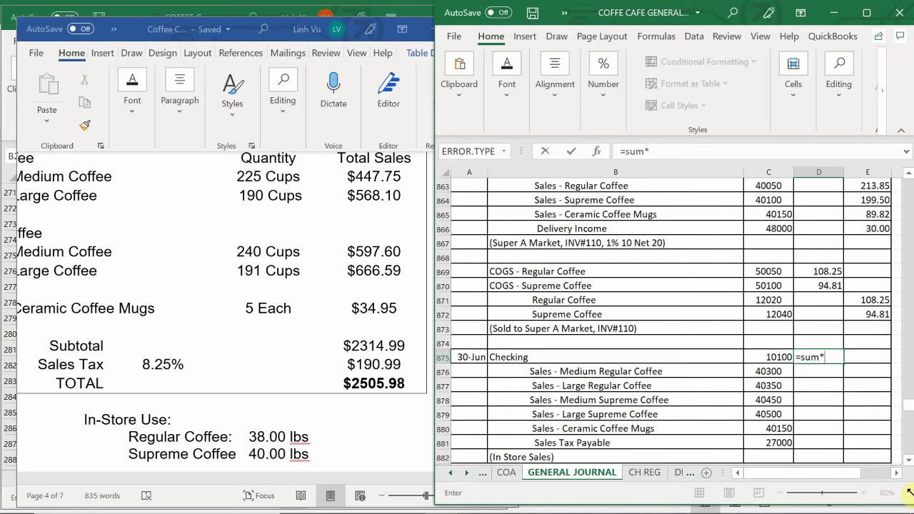
pyautogui.press('BackSpace')
pyautogui.write('(')
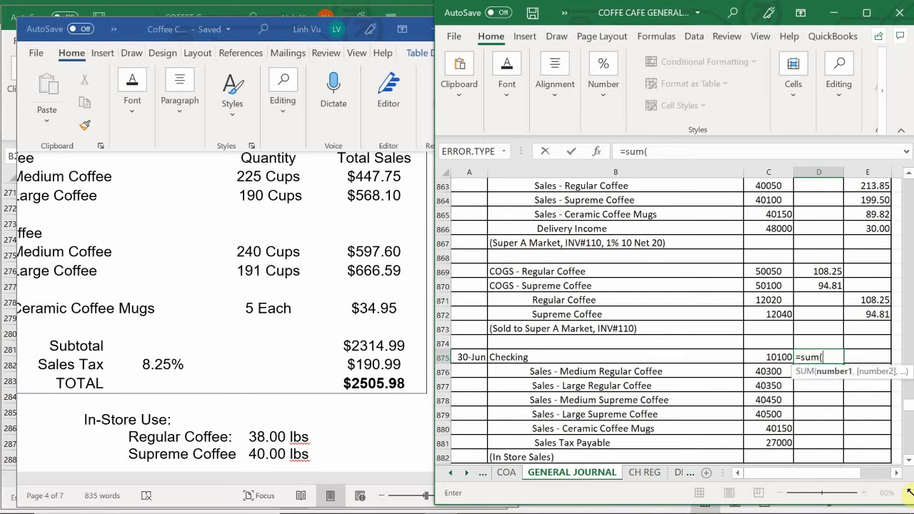
pyautogui.moveTo(868, 357); pyautogui.dragTo(871, 458)
pyautogui.press('Return')
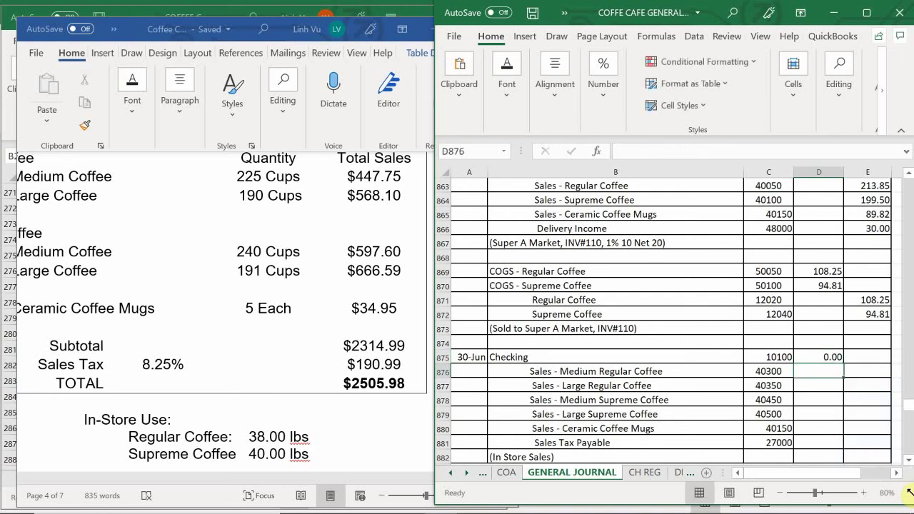
# - Enter the 30-Jun regular coffee sales credits: 447.75 for medium in E876 and 568.10 for large in E877
pyautogui.scroll(-3, 852, 452)
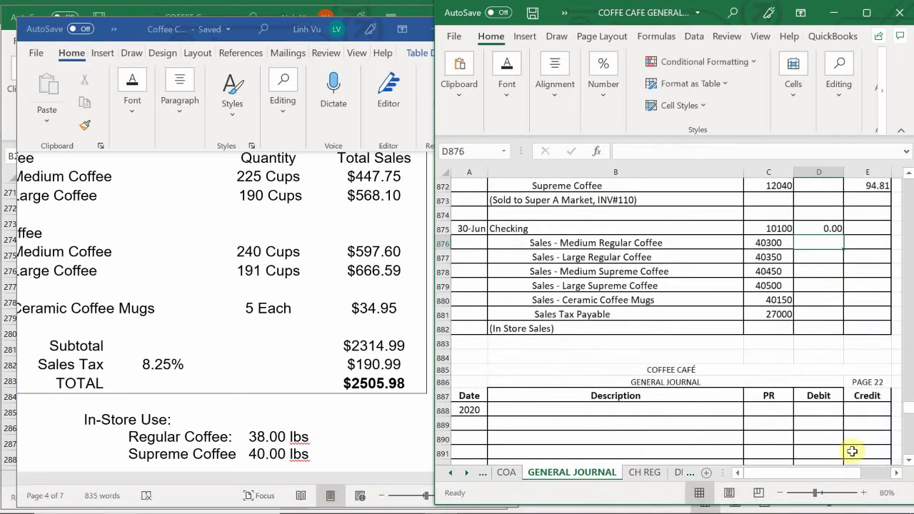
pyautogui.scroll(3, 853, 452)
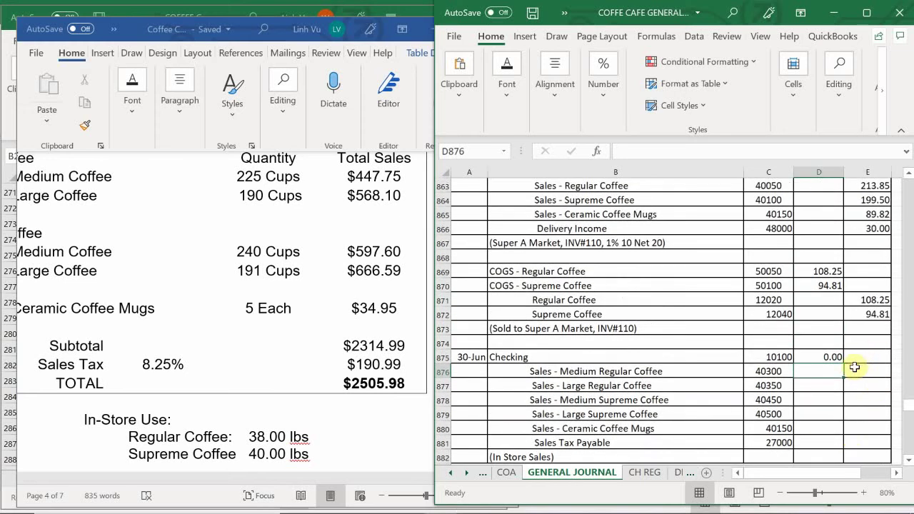
pyautogui.click(855, 369)
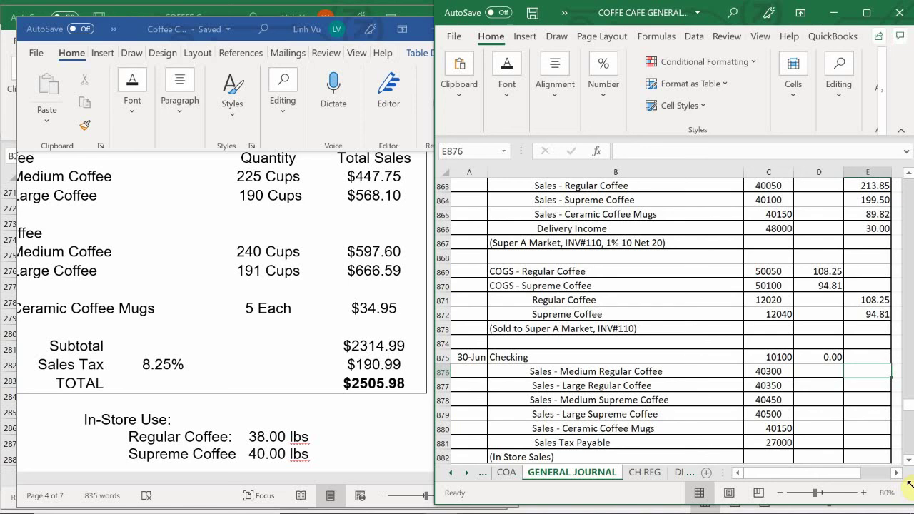
pyautogui.write('447')
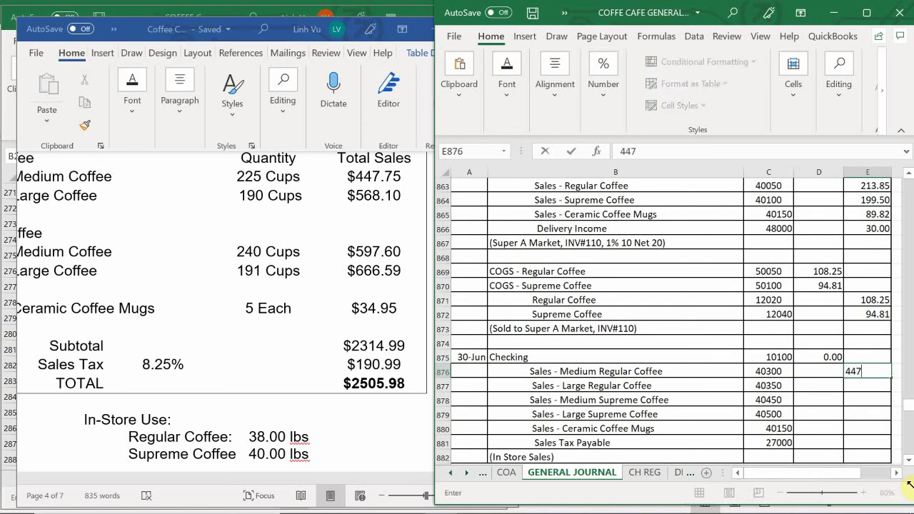
pyautogui.write('.75')
pyautogui.press('Return')
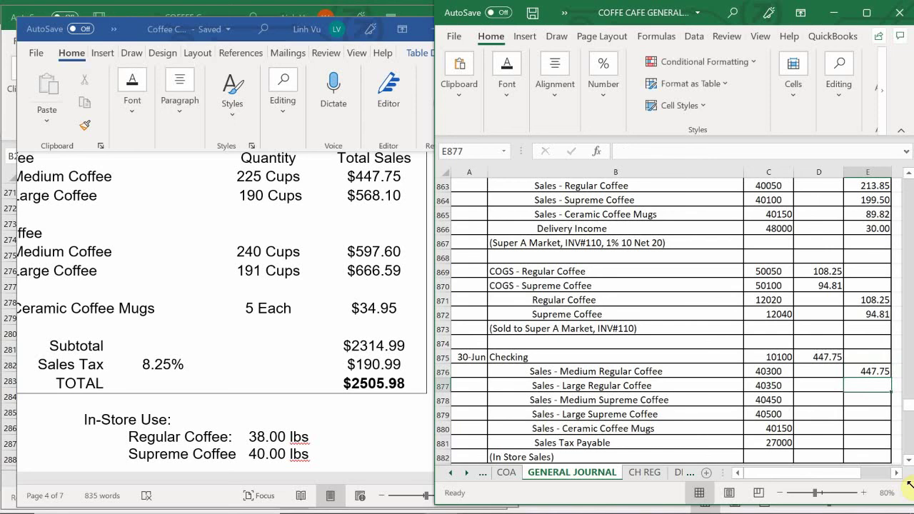
pyautogui.write('568.10')
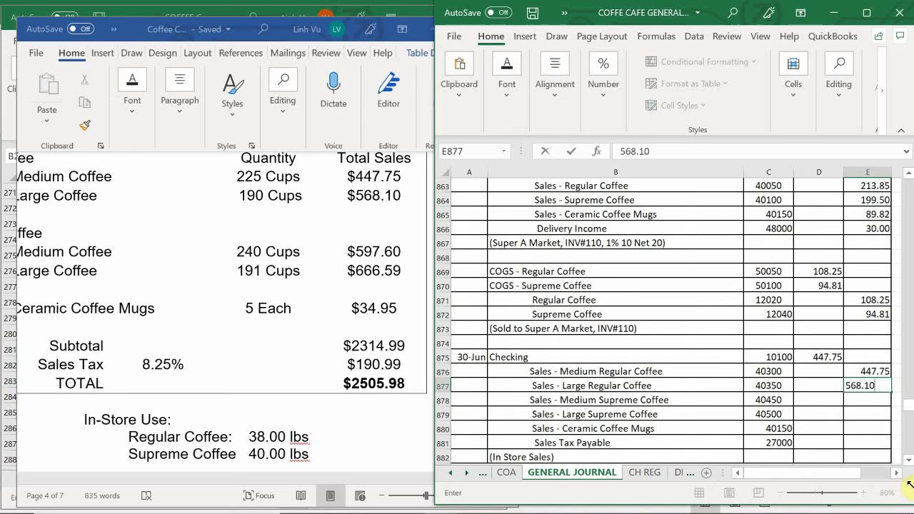
pyautogui.press('Return')
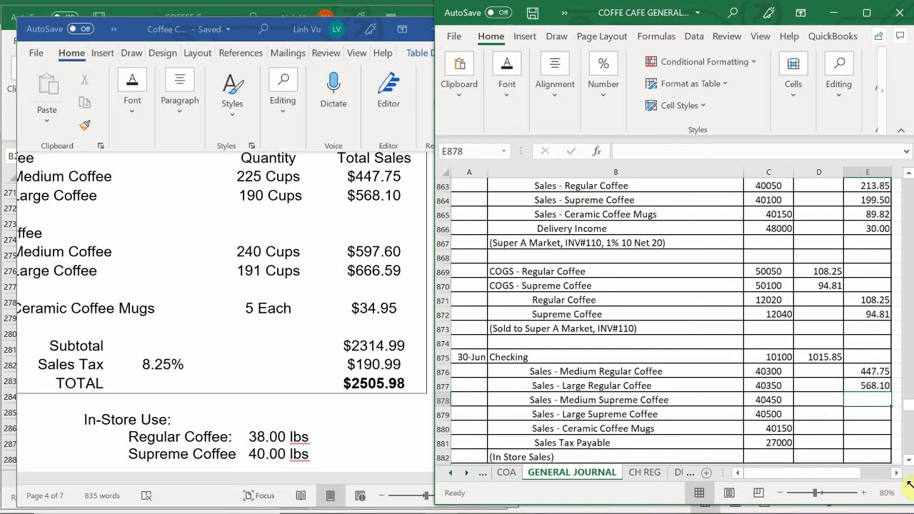
# - Enter the supreme coffee sales credits: 597.60 for medium in E878 and 666.59 for large in E879
pyautogui.write('5')
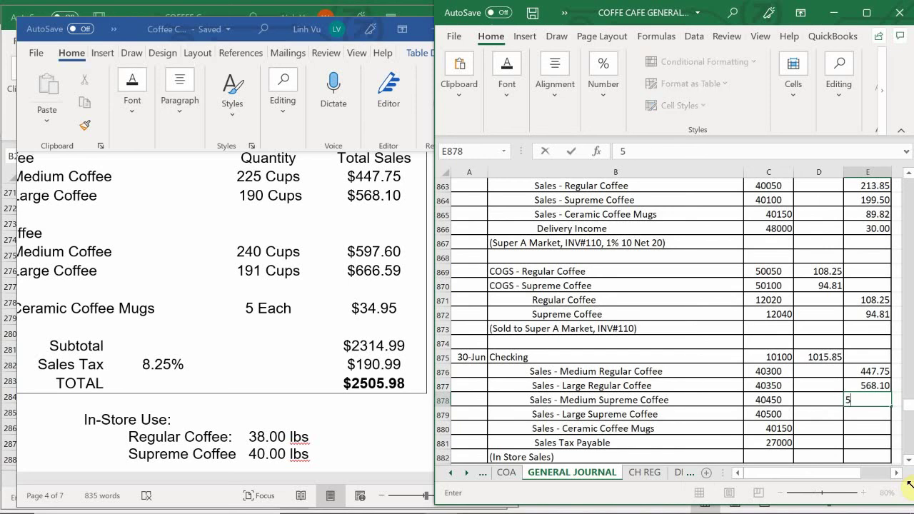
pyautogui.write('97.60')
pyautogui.press('Return')
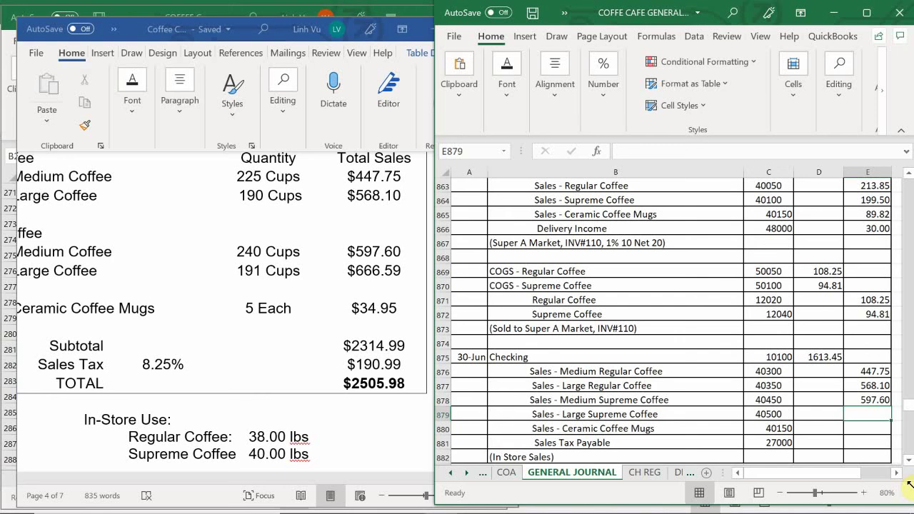
pyautogui.write('666.59')
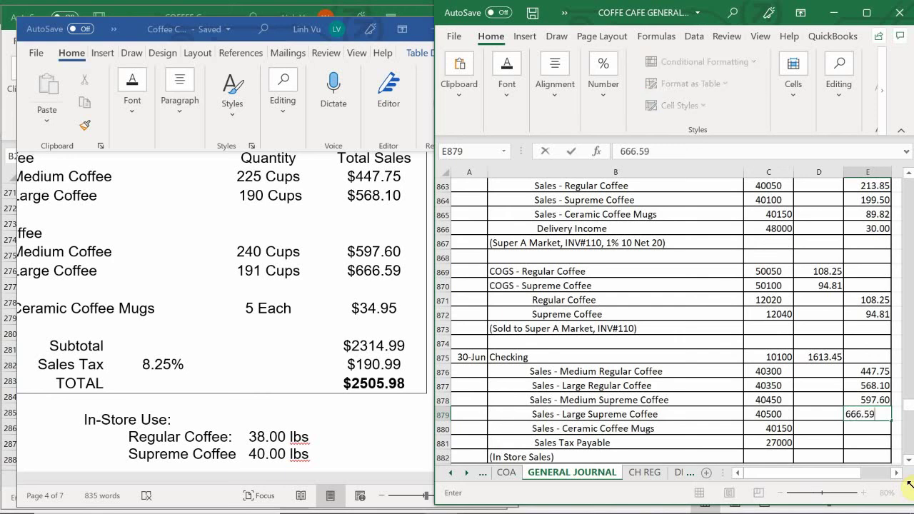
pyautogui.press('Return')
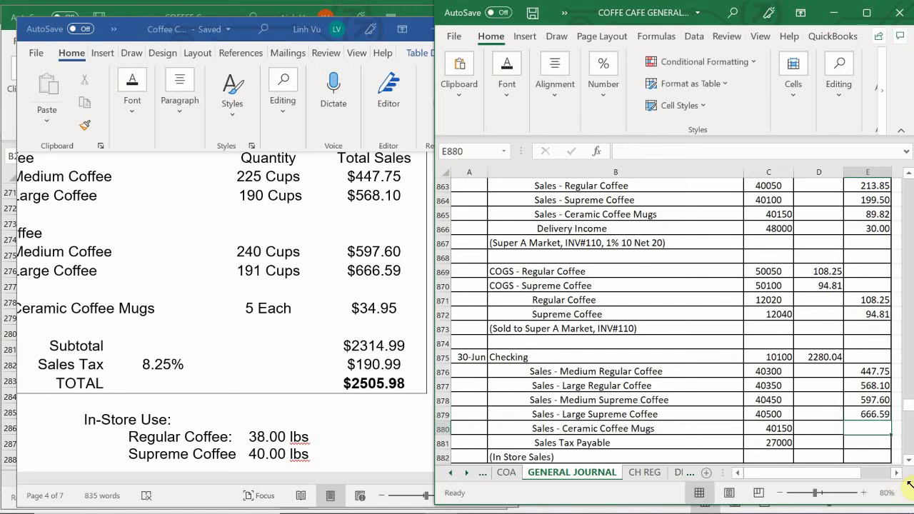
# - Credit Ceramic Coffee Mugs sales 34.95 in E880 and Sales Tax Payable 190.99 in E881
pyautogui.write('34.95')
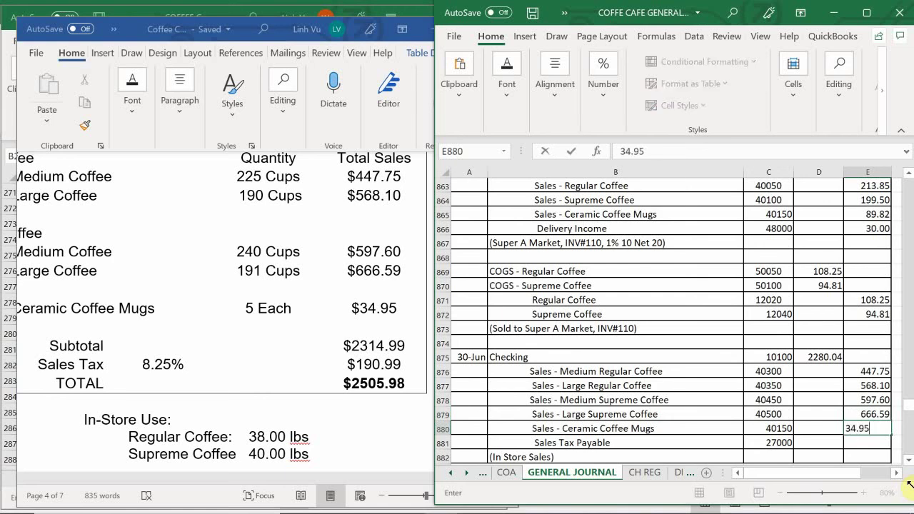
pyautogui.press('Return')
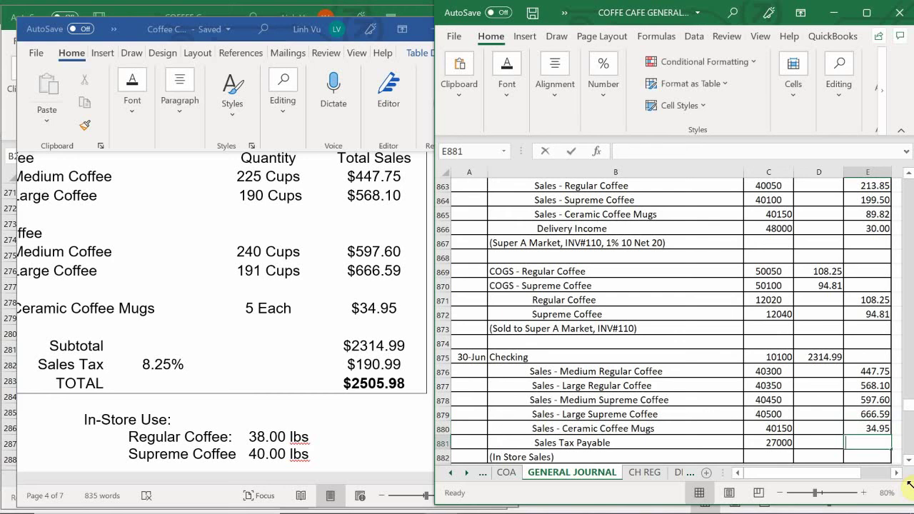
pyautogui.write('190.99')
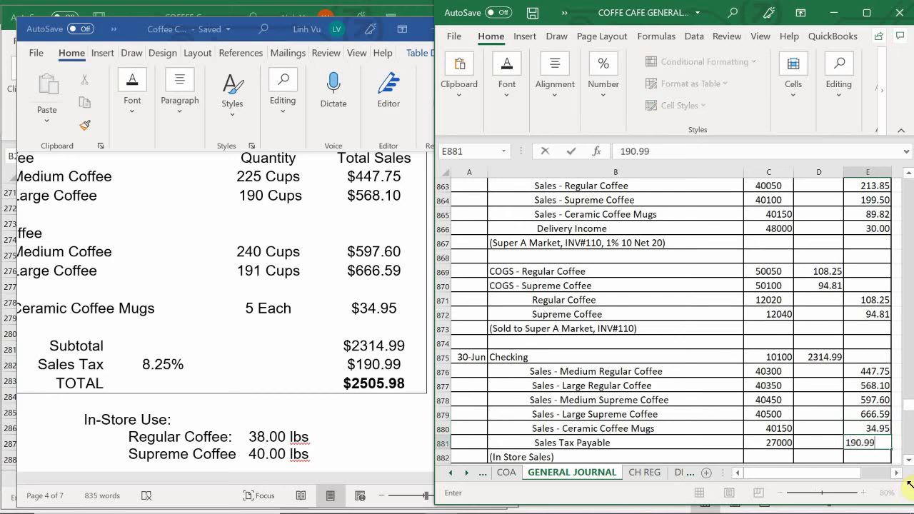
pyautogui.press('Return')
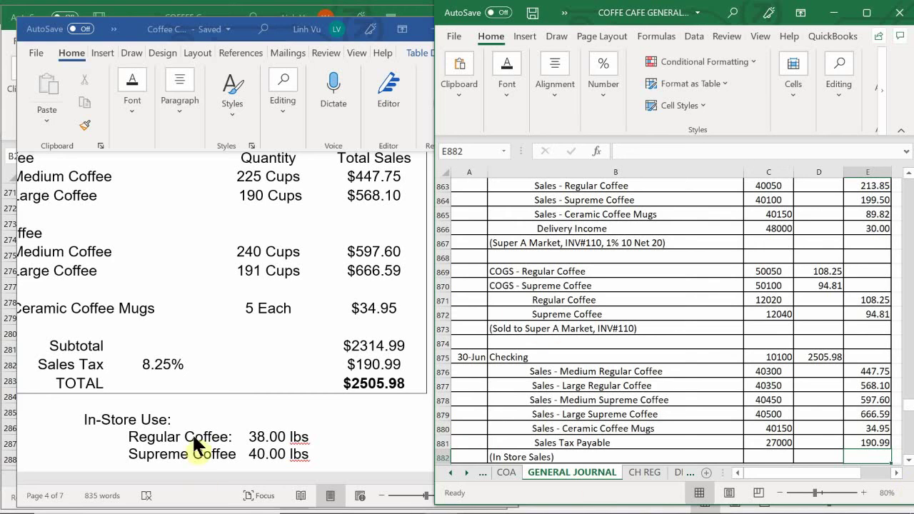
# - Copy the descriptions and account numbers of the 29-Jun in-store use COGS entry, B856:C860
pyautogui.moveTo(411, 506)
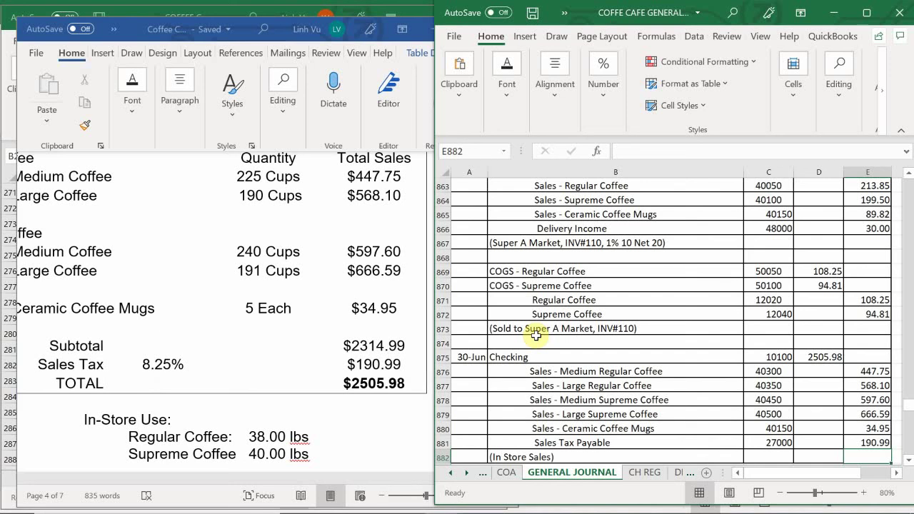
pyautogui.click(535, 336)
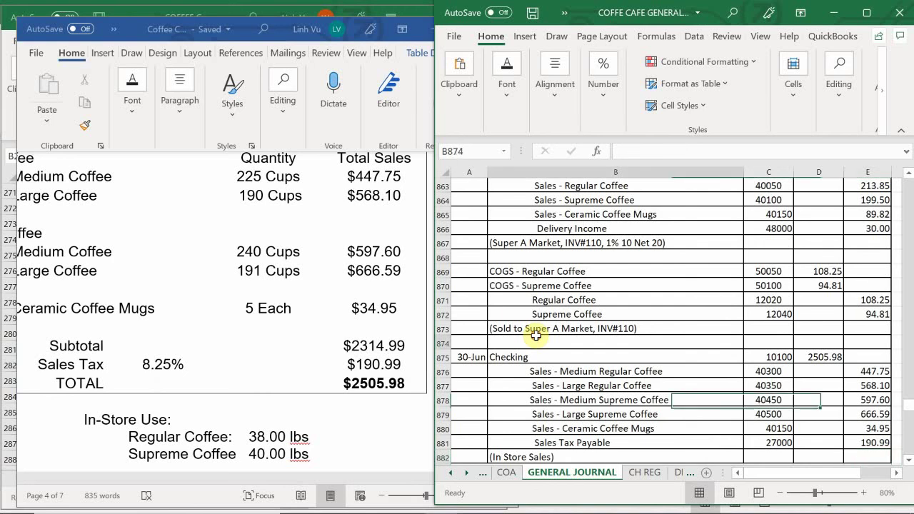
pyautogui.scroll(6, 536, 337)
pyautogui.scroll(1, 535, 340)
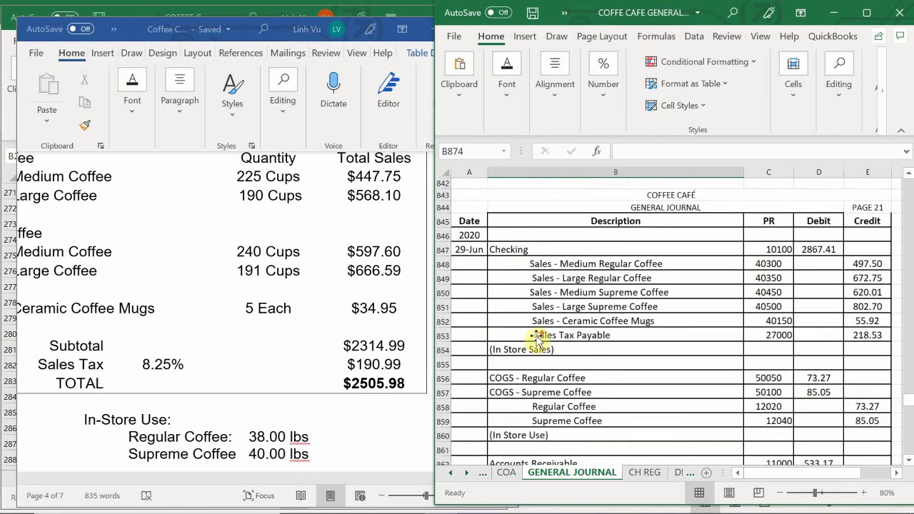
pyautogui.scroll(-1, 537, 339)
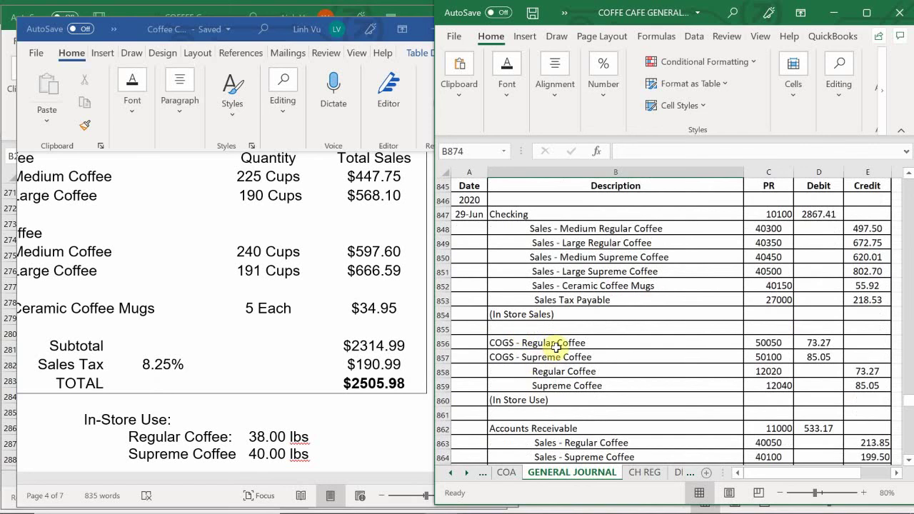
pyautogui.click(575, 343)
pyautogui.moveTo(575, 343); pyautogui.dragTo(778, 402)
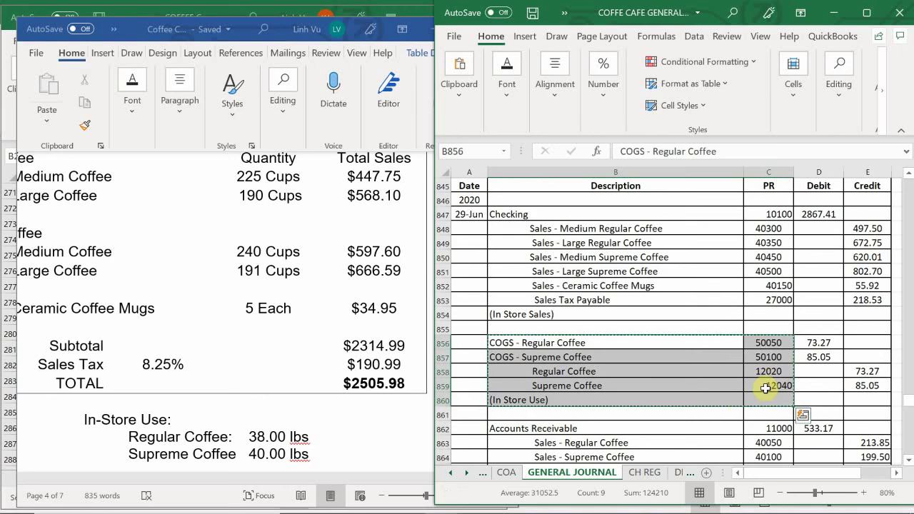
pyautogui.hotkey('ctrl', 'c')
# - Paste the copied in-store use entry at B889 on journal page 22 and date it 6/30 in A889
pyautogui.scroll(-11, 602, 403)
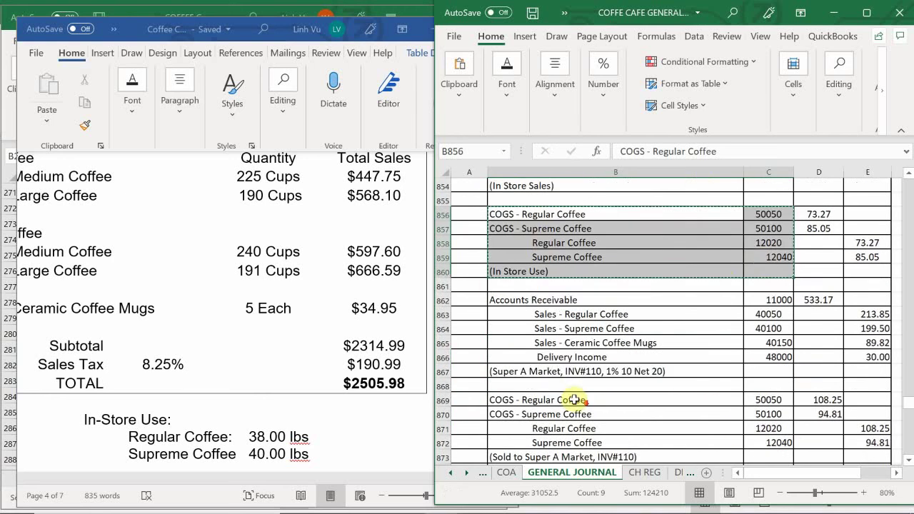
pyautogui.scroll(1, 540, 405)
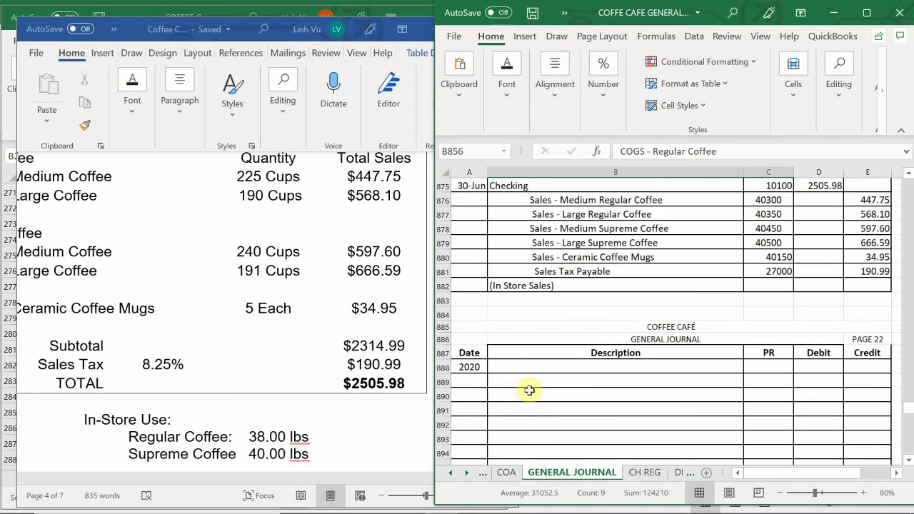
pyautogui.click(505, 383)
pyautogui.hotkey('ctrl', 'v')
pyautogui.click(482, 381)
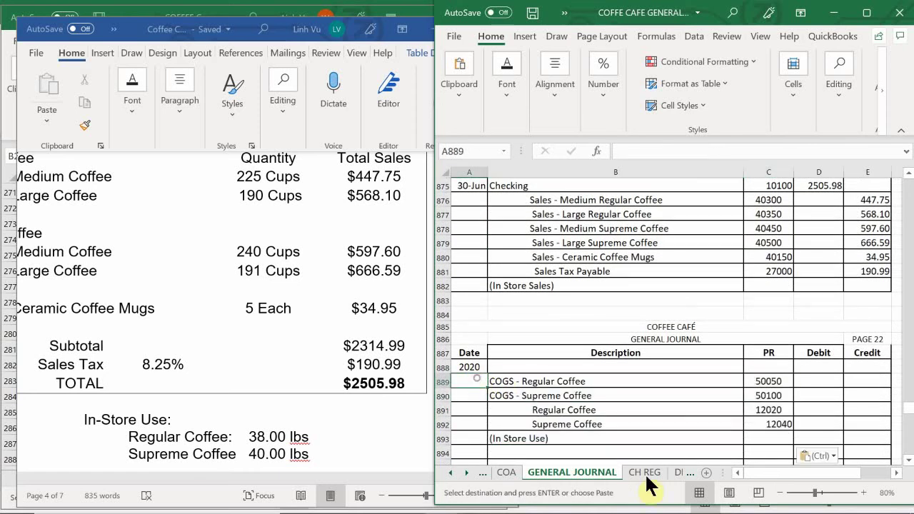
pyautogui.write('6/')
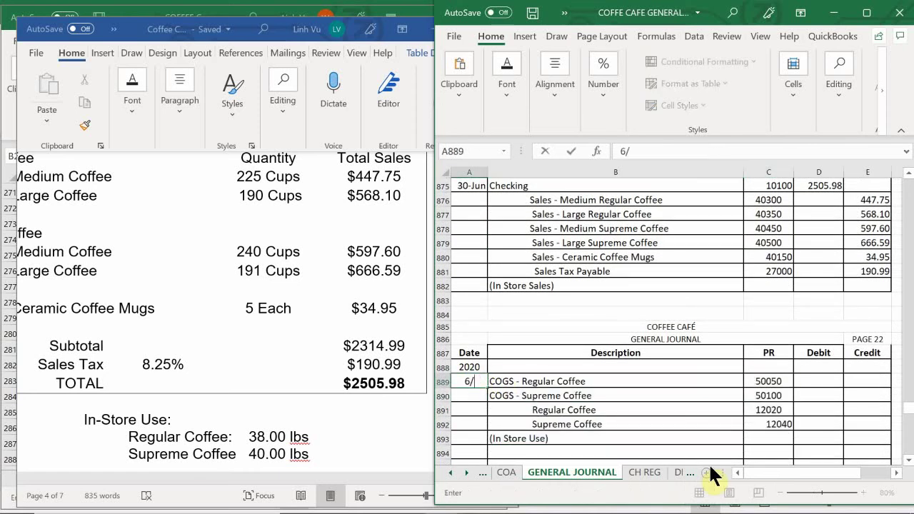
pyautogui.write('30')
pyautogui.press('Return')
pyautogui.press('Return')
pyautogui.press('Return')
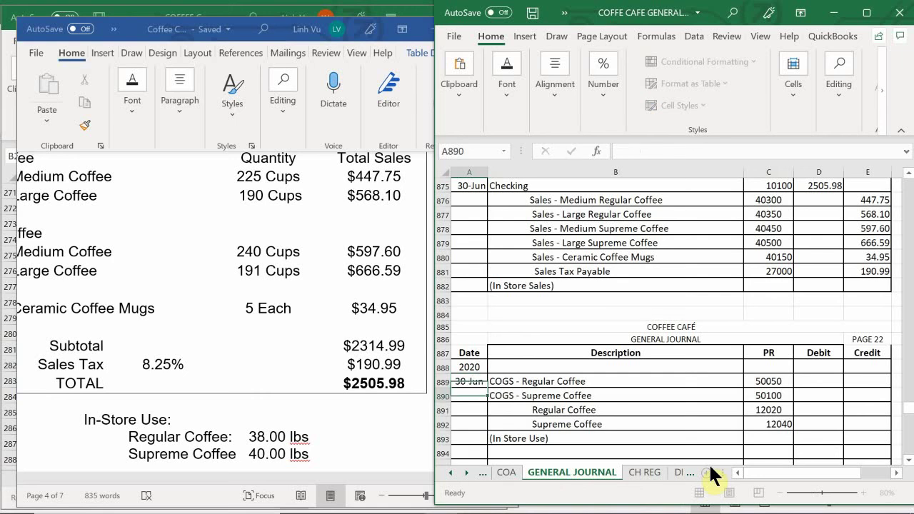
# - Review the 30-Jun in-store sales entry, switch to the ledger workbook and find the Checking account on the ASSETS sheet
pyautogui.scroll(2, 684, 362)
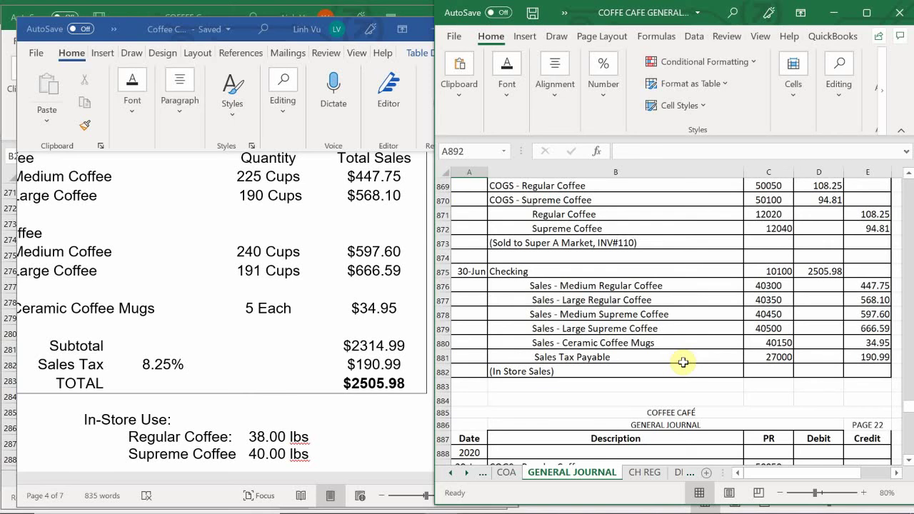
pyautogui.scroll(1, 684, 362)
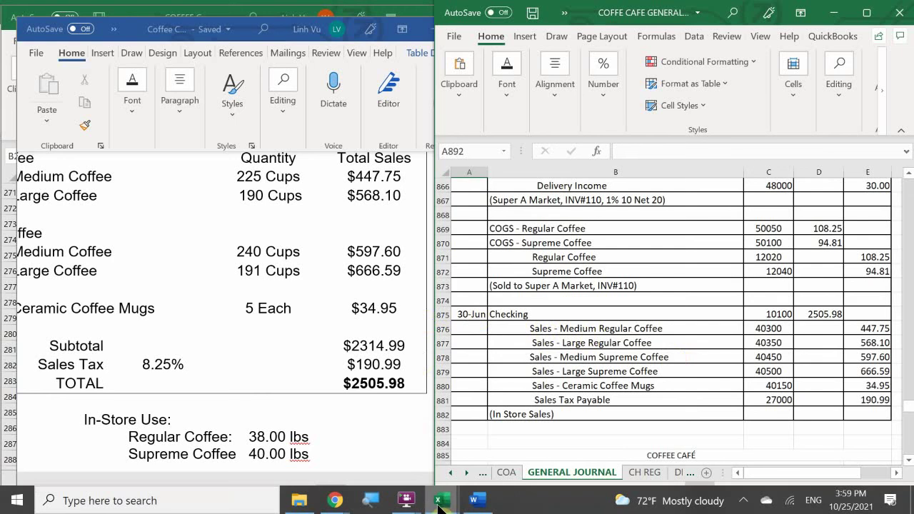
pyautogui.click(345, 457)
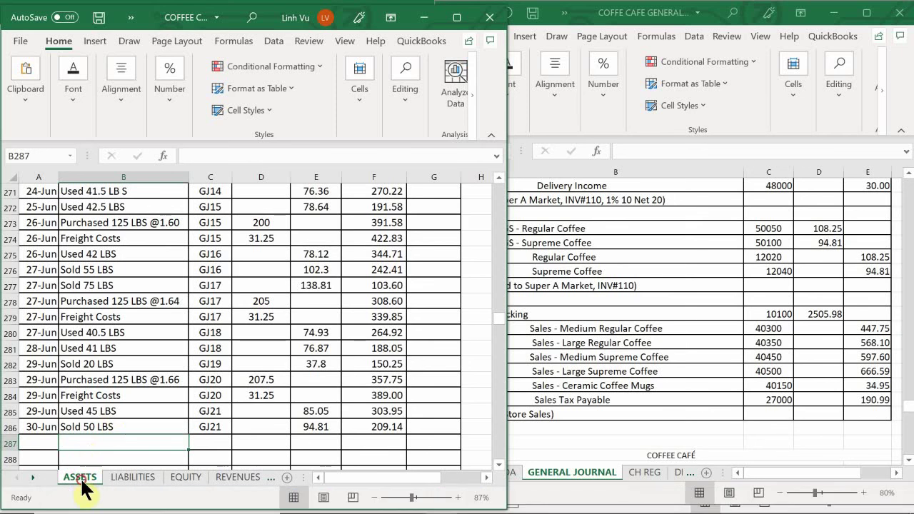
pyautogui.scroll(20, 90, 437)
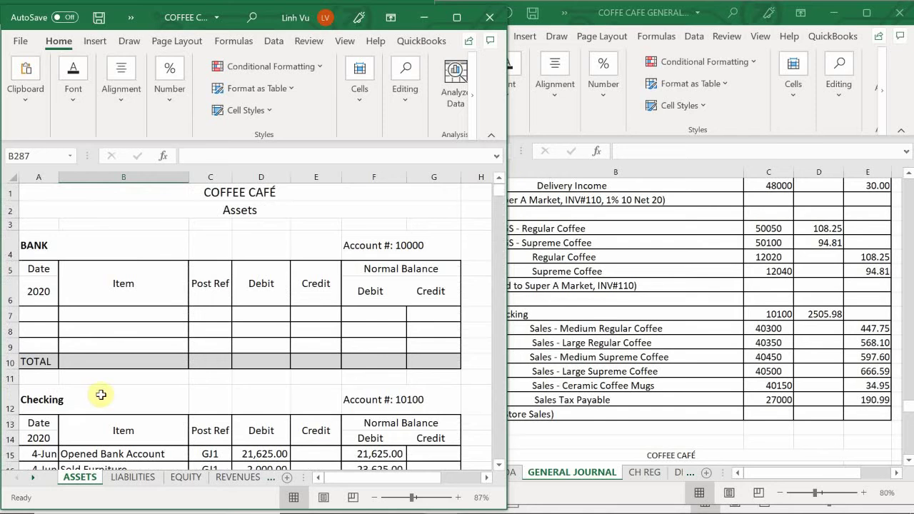
pyautogui.scroll(-10, 107, 397)
pyautogui.scroll(-3, 118, 397)
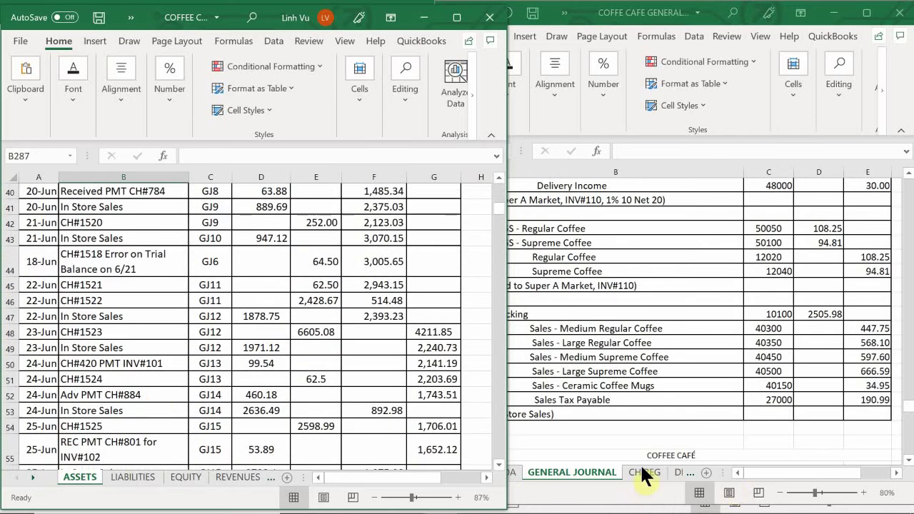
# - Record the in-store sales receipt of 2505.98 in A27 on the journal workbook's DEPOSITS sheet
pyautogui.click(679, 474)
pyautogui.click(678, 473)
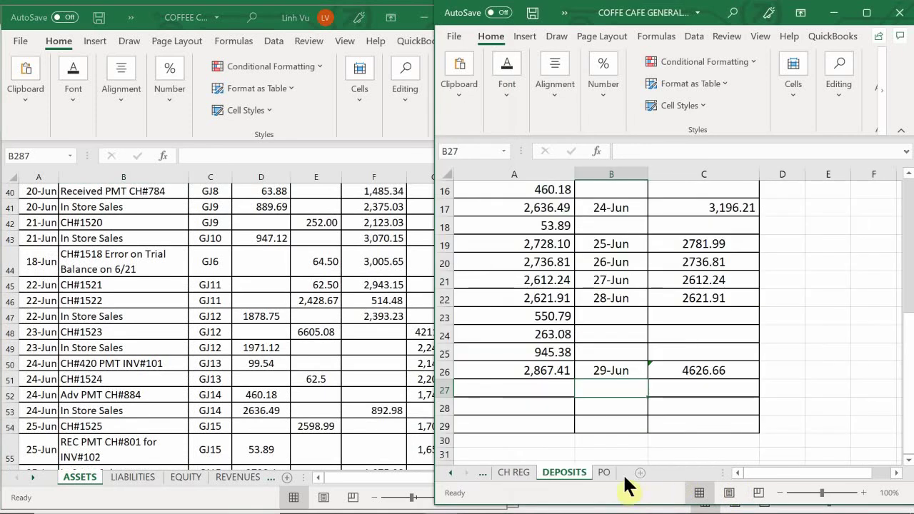
pyautogui.click(547, 390)
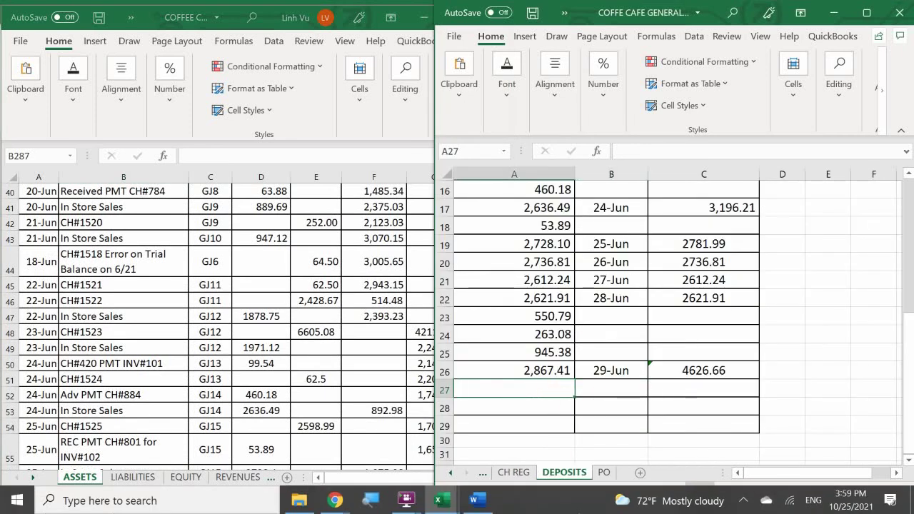
pyautogui.write('2,505.')
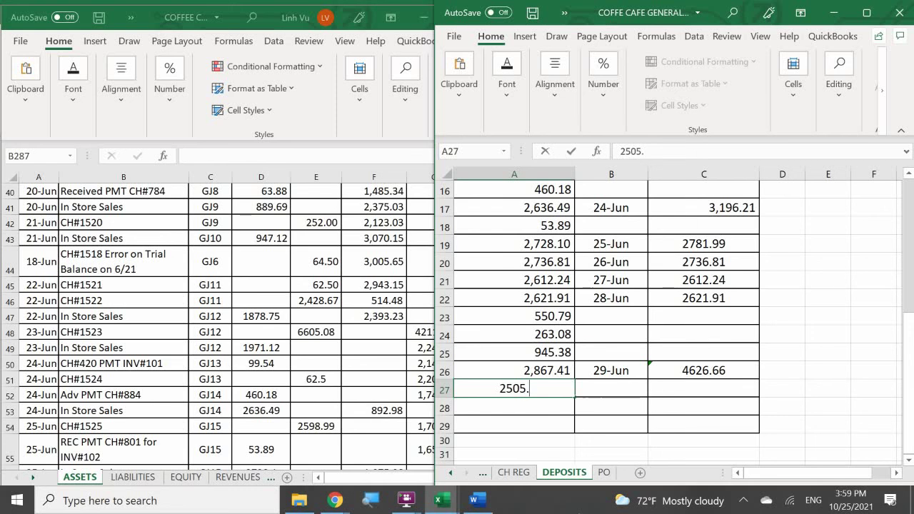
pyautogui.write('98')
pyautogui.press('Tab')
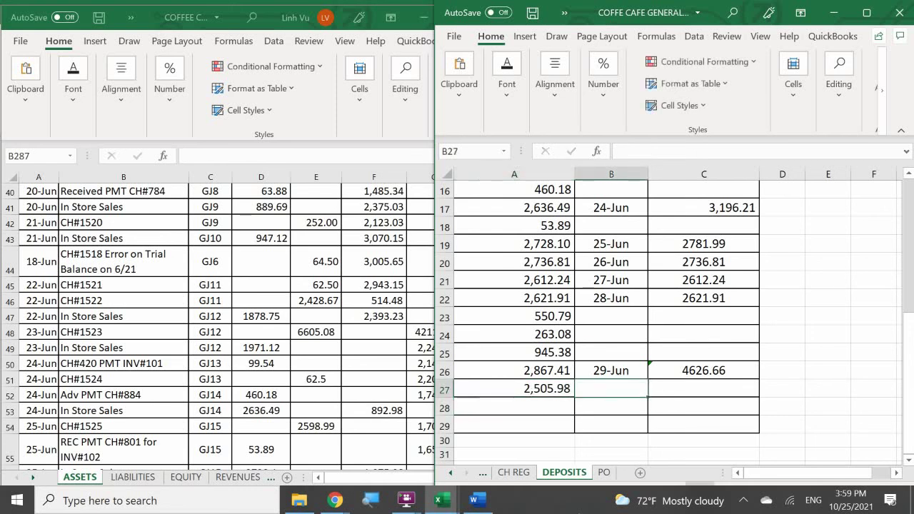
# - Date the new deposit 6/30 in B27 and set its total in C27 to =A27
pyautogui.write('6/30')
pyautogui.press('Return')
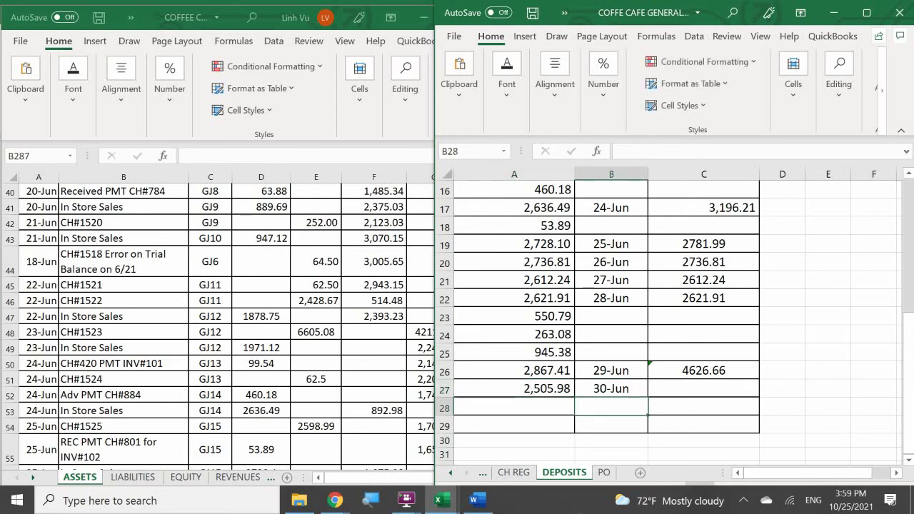
pyautogui.click(703, 387)
pyautogui.write('=A27')
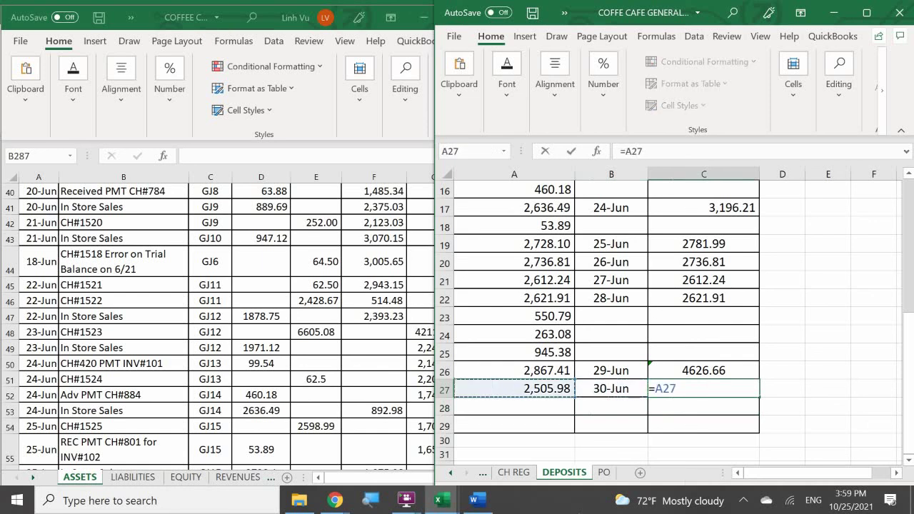
pyautogui.press('Return')
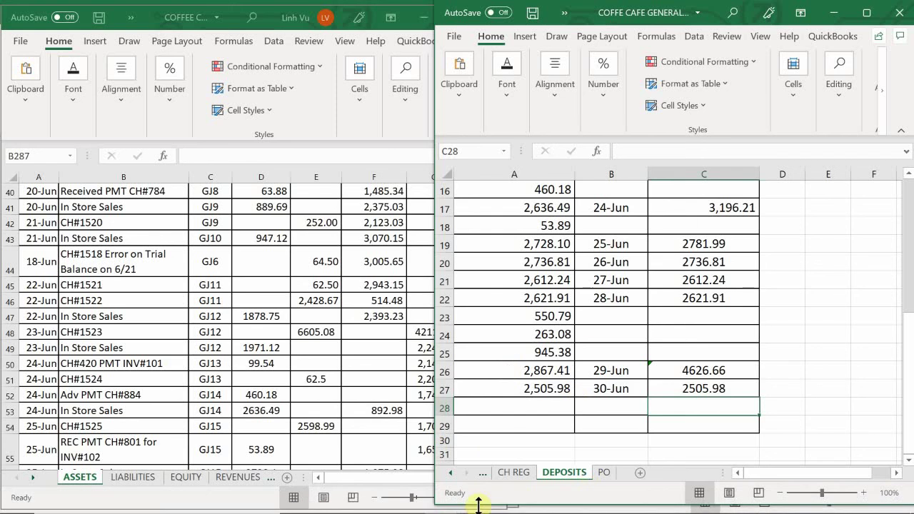
# - Return the journal workbook to the GENERAL JOURNAL sheet
pyautogui.click(513, 473)
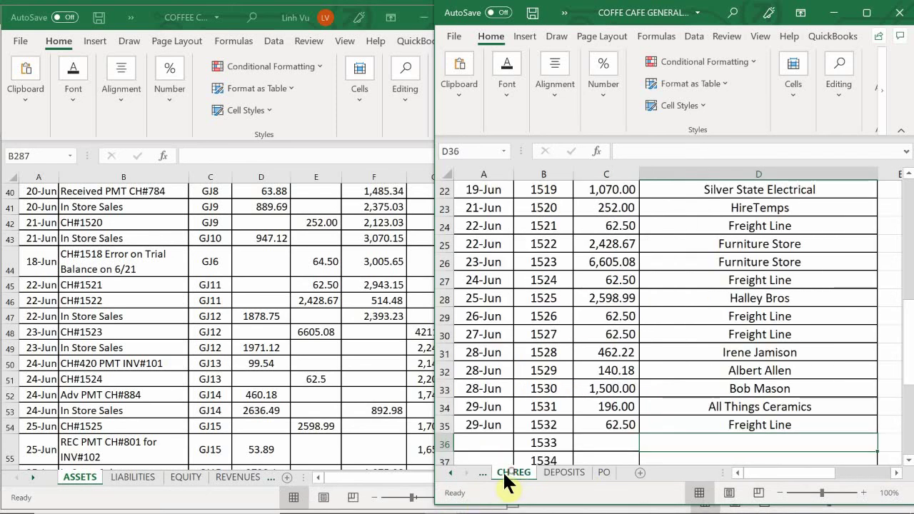
pyautogui.click(451, 473)
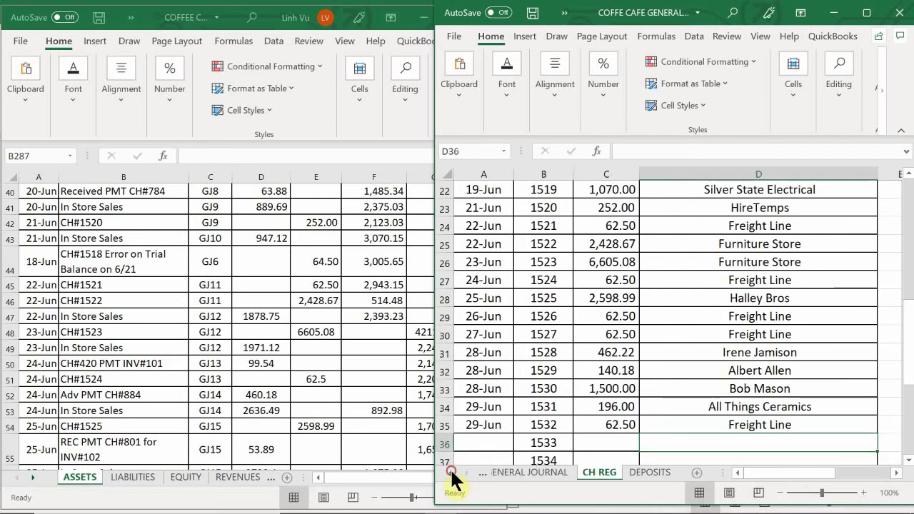
pyautogui.click(537, 473)
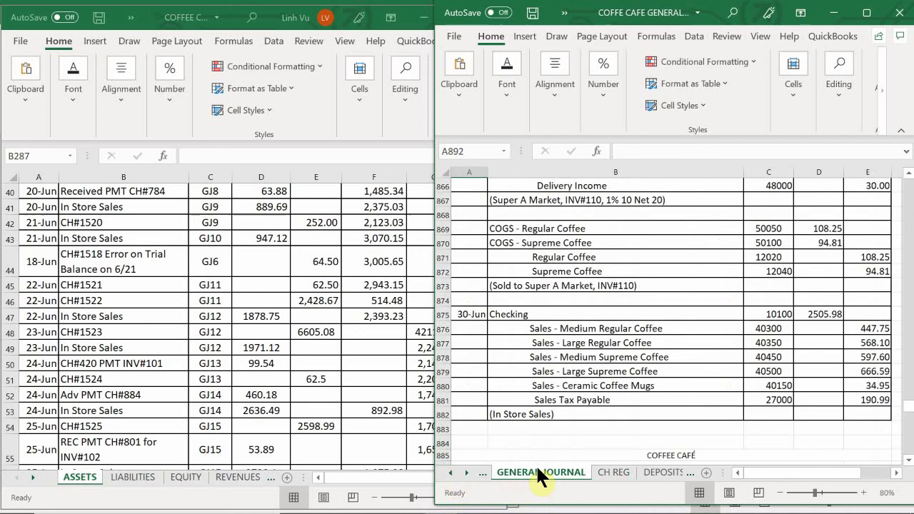
# - In the ledger's Checking account, date row 71 6/30 and reuse the In Store Sales description with =B70 in B71
pyautogui.click(249, 368)
pyautogui.scroll(13, 214, 364)
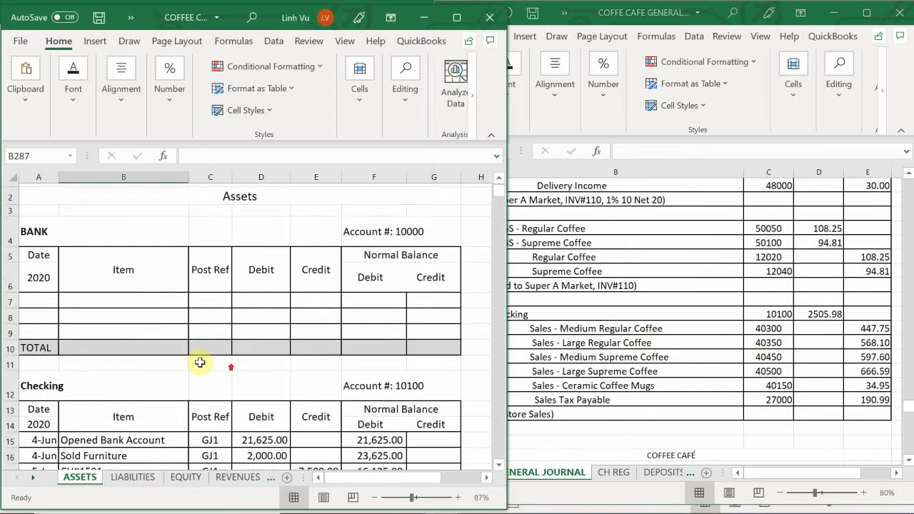
pyautogui.scroll(-20, 199, 361)
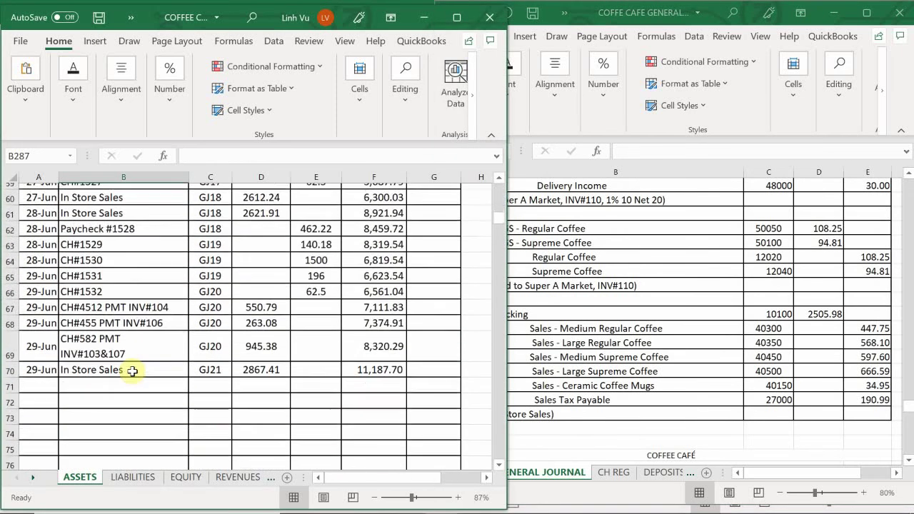
pyautogui.scroll(3, 133, 371)
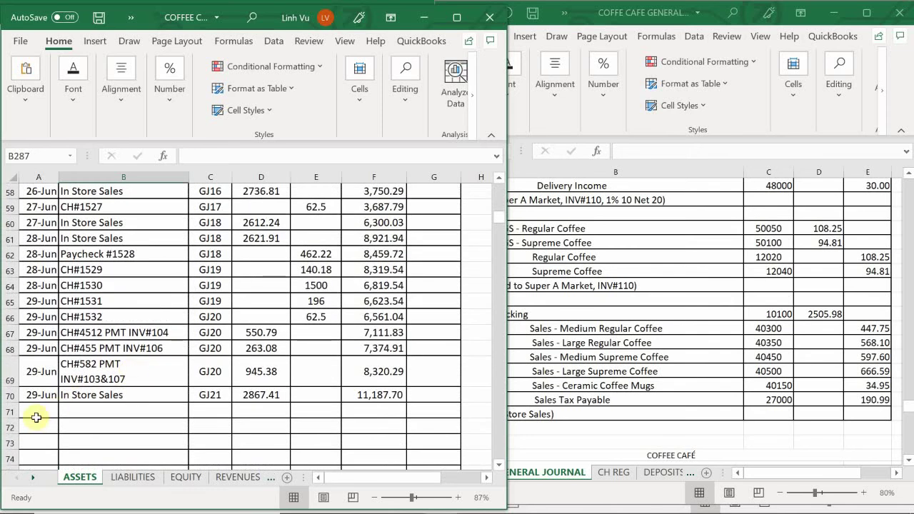
pyautogui.click(36, 413)
pyautogui.write('6/')
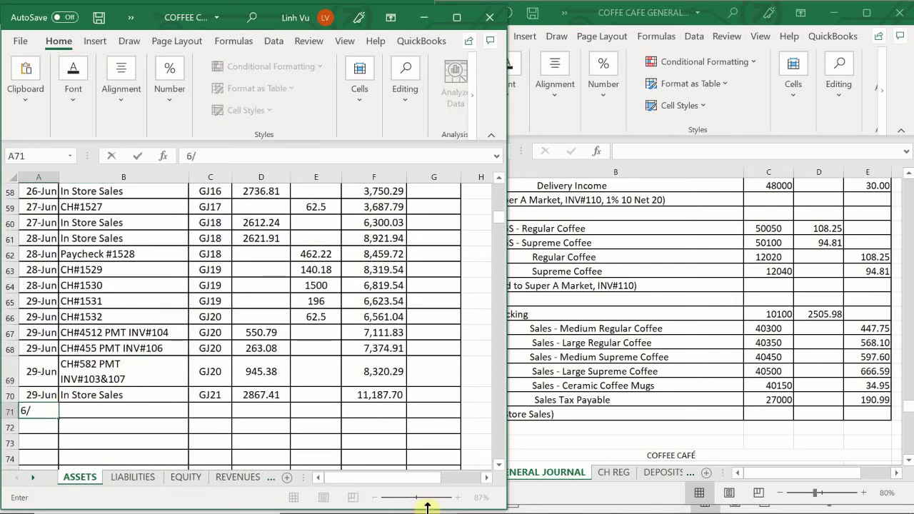
pyautogui.write('30')
pyautogui.press('Return')
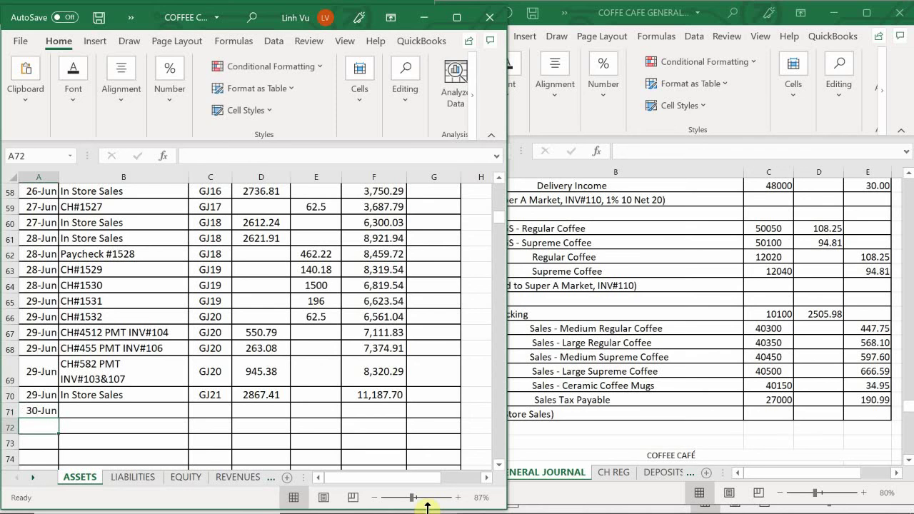
pyautogui.press('Right')
pyautogui.press('Up')
pyautogui.write('In Store Sales')
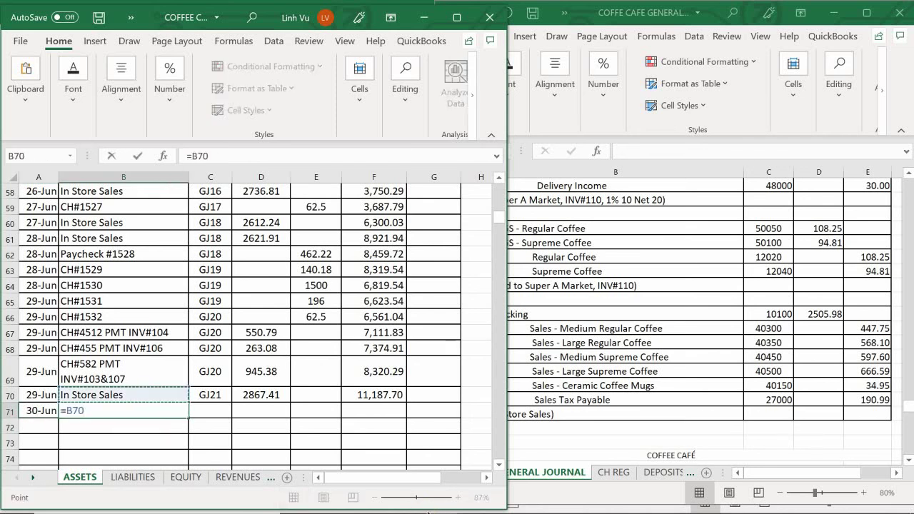
pyautogui.press('Return')
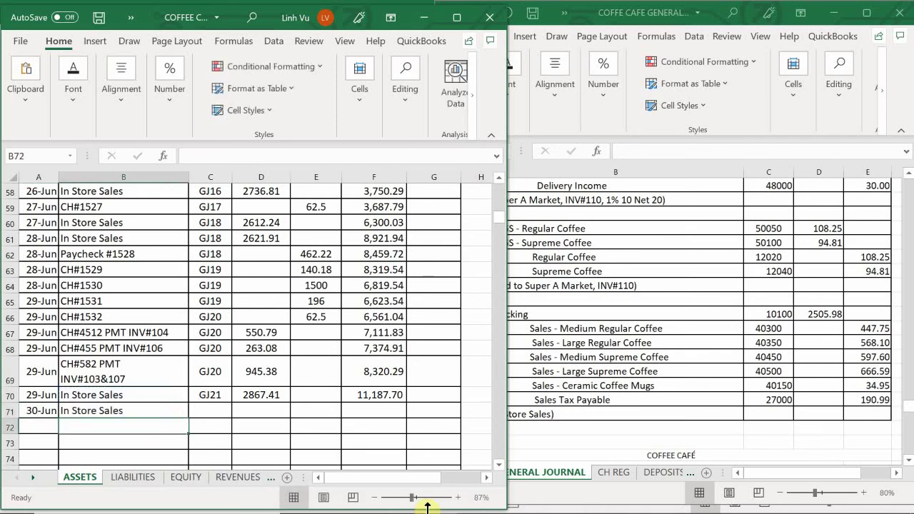
# - Carry the post reference GJ21 from C70 into C71 and enter the Checking debit 2505.98 in D71
pyautogui.press('Right')
pyautogui.press('Up')
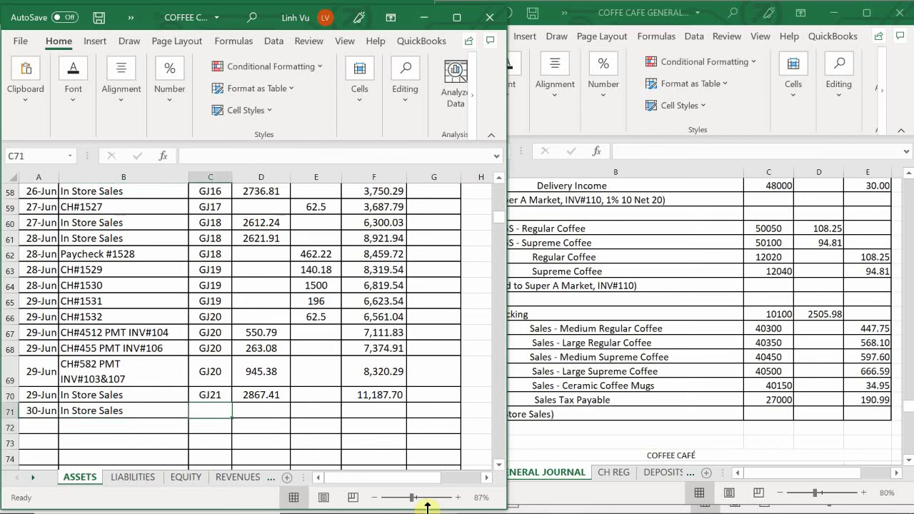
pyautogui.write('=')
pyautogui.press('Up')
pyautogui.press('Tab')
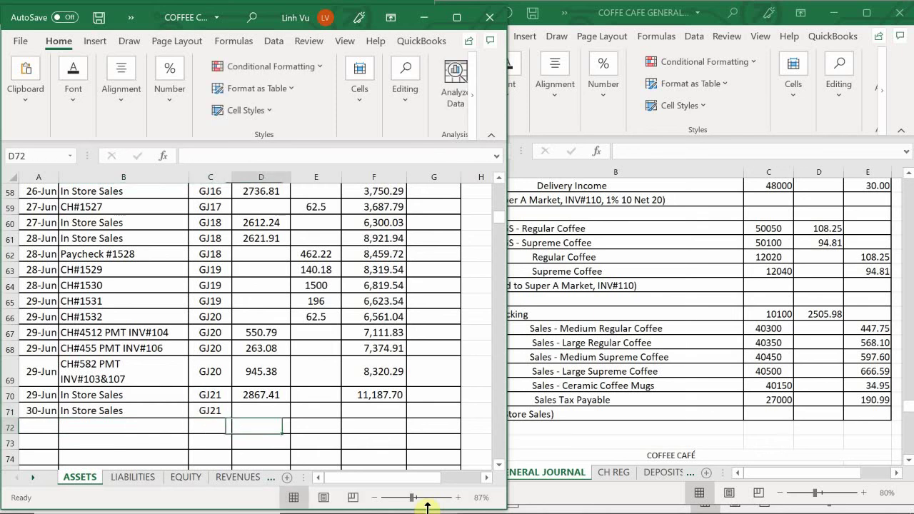
pyautogui.write('2505.')
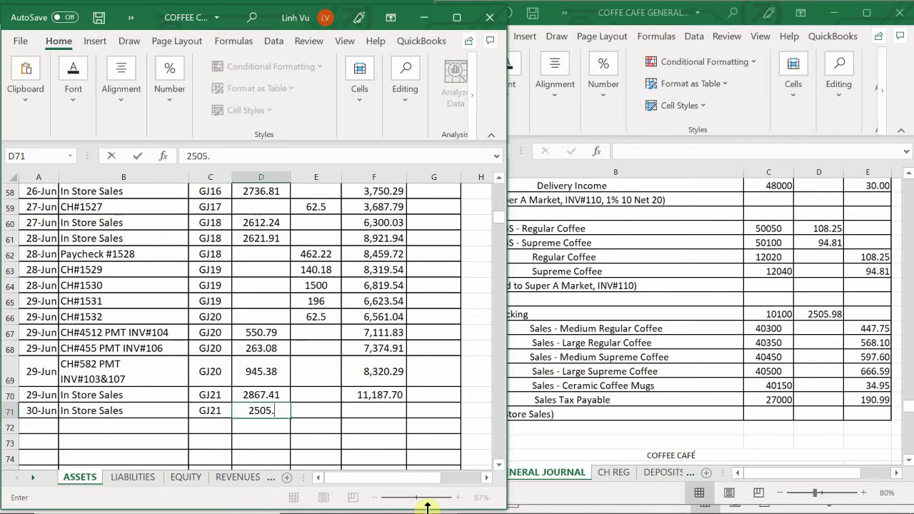
pyautogui.write('98')
pyautogui.press('Return')
# - Extend the Checking running balance formula from F70 into F71 and save the ledger workbook
pyautogui.press('Right')
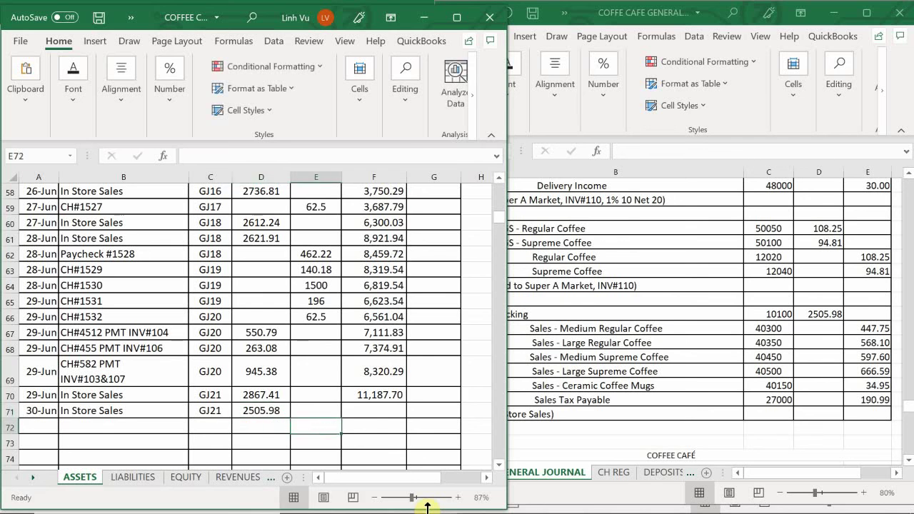
pyautogui.press('Up')
pyautogui.press('Right')
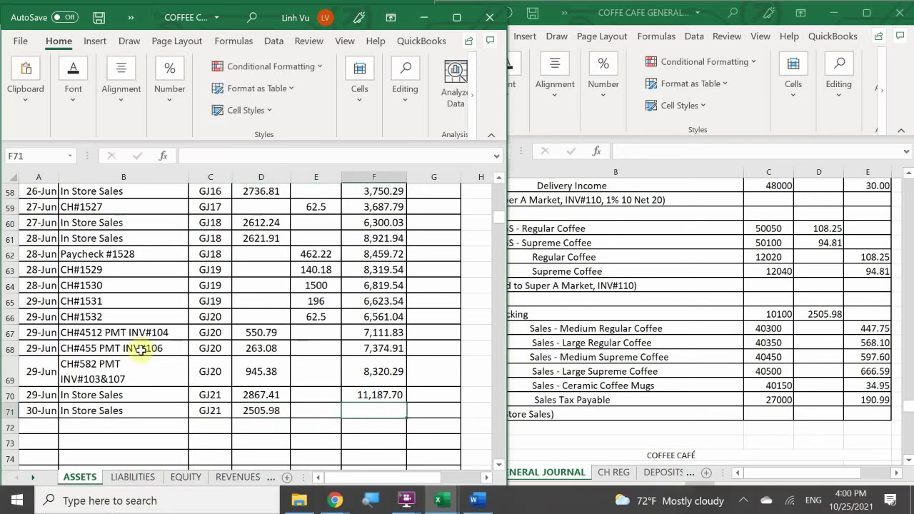
pyautogui.click(372, 396)
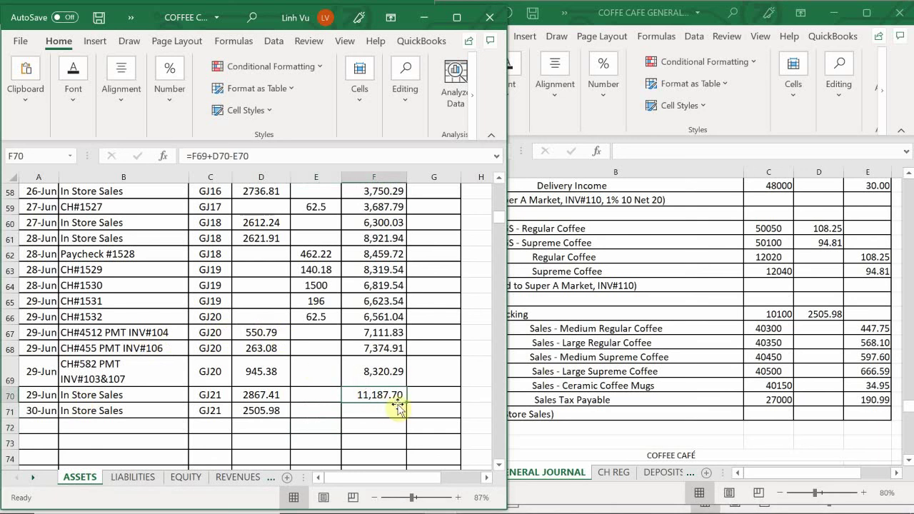
pyautogui.moveTo(407, 403); pyautogui.dragTo(408, 421)
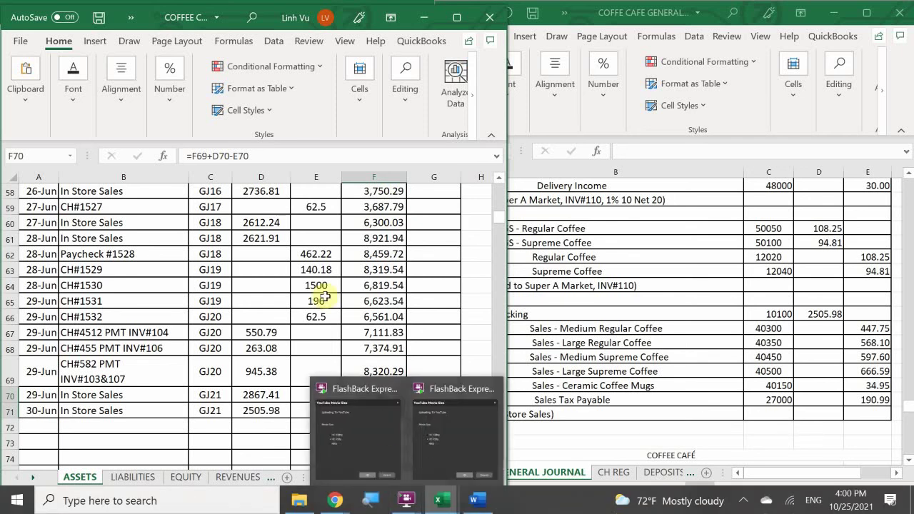
pyautogui.click(361, 426)
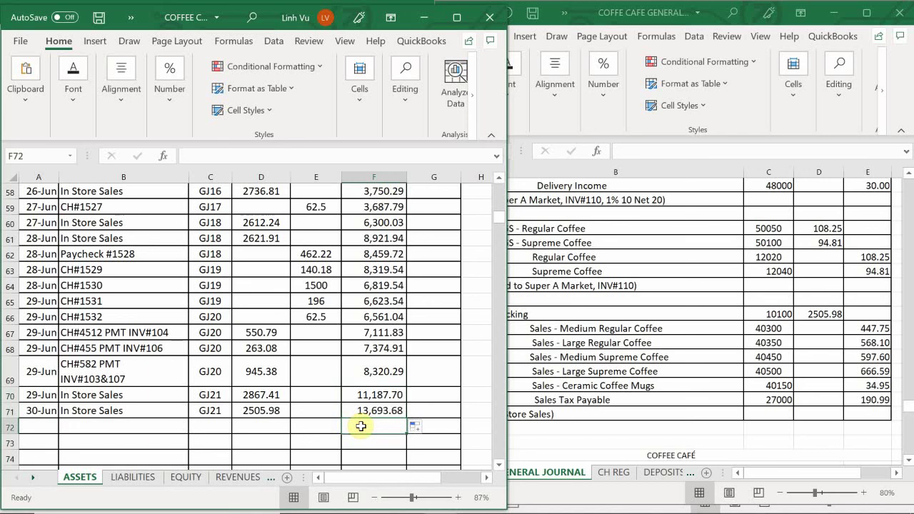
pyautogui.hotkey('ctrl', 's')
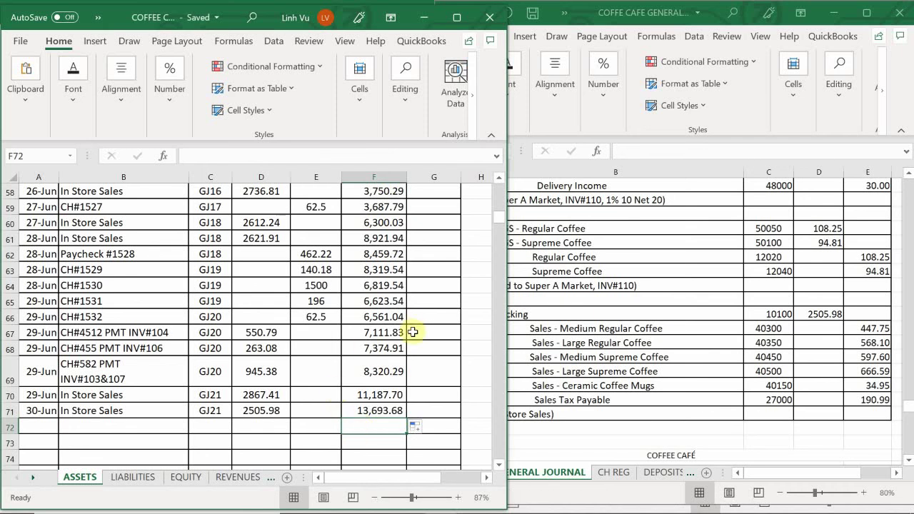
# - On the ledger's REVENUES sheet, enter the date 6/30 in row 99 of the Sales – Medium Regular Coffee account
pyautogui.click(236, 477)
pyautogui.click(170, 416)
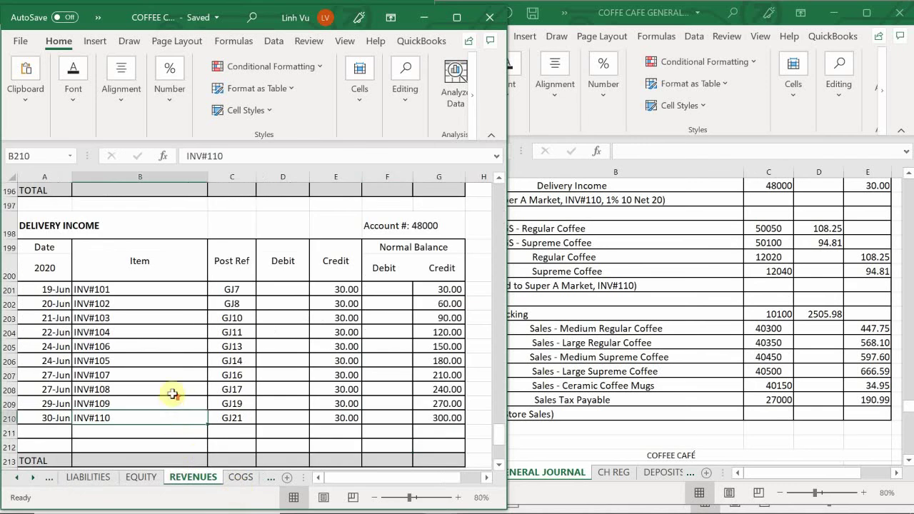
pyautogui.scroll(20, 172, 389)
pyautogui.scroll(20, 173, 390)
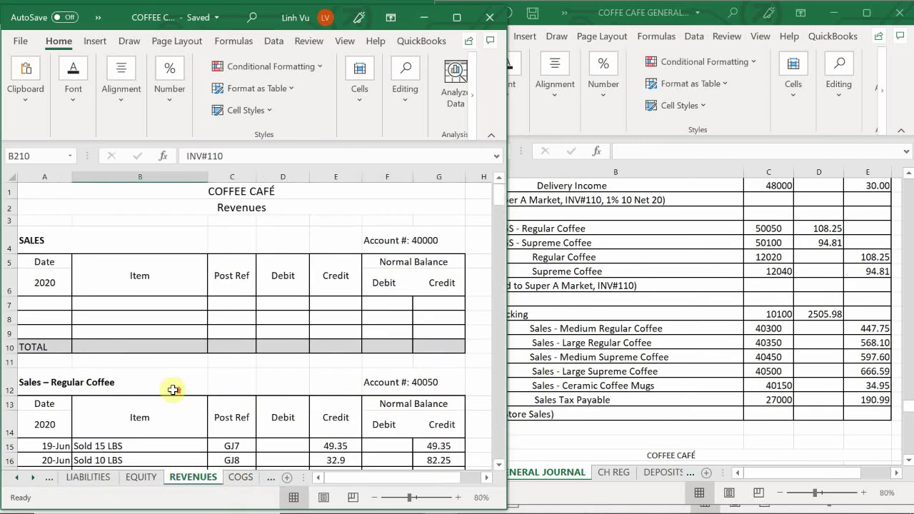
pyautogui.scroll(-13, 173, 389)
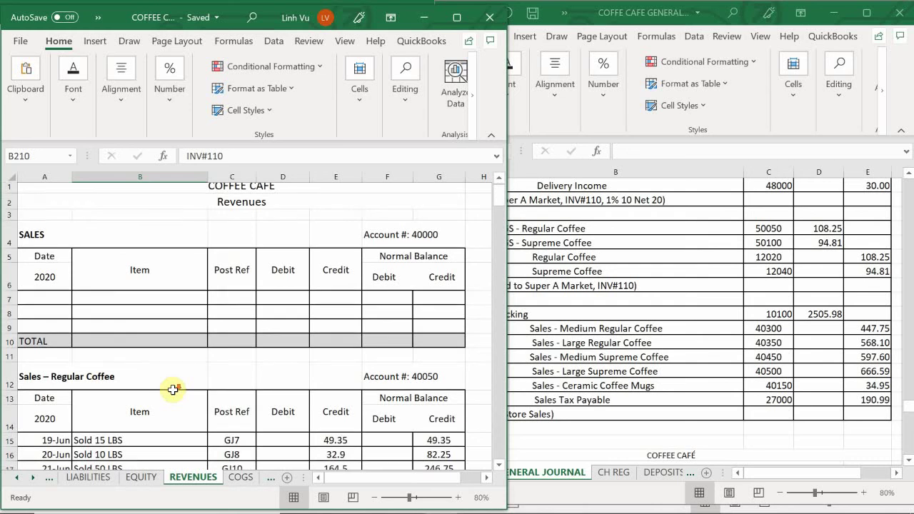
pyautogui.scroll(-12, 177, 395)
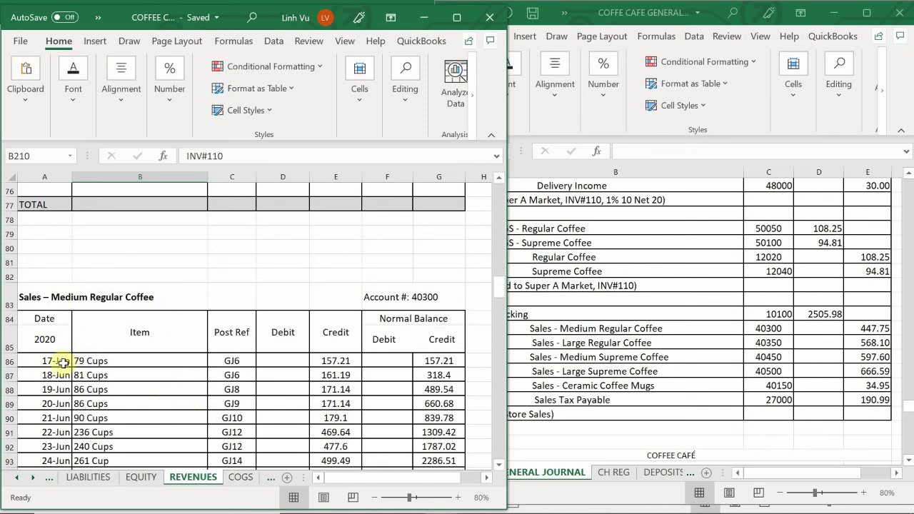
pyautogui.scroll(-3, 60, 379)
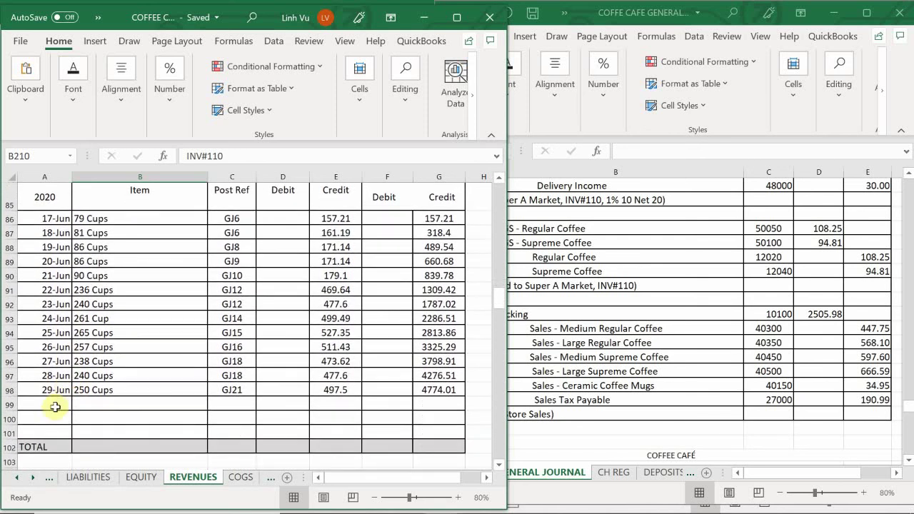
pyautogui.click(55, 407)
pyautogui.write('6/')
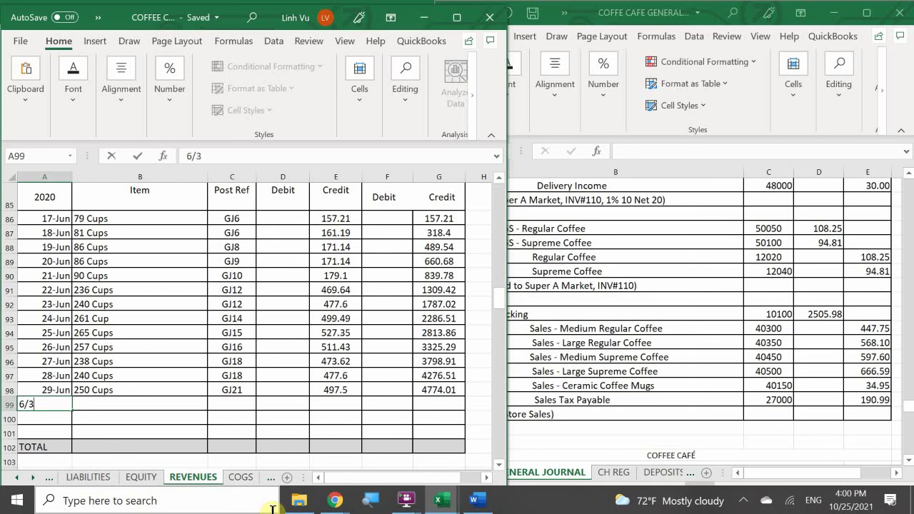
pyautogui.write('30')
pyautogui.press('Tab')
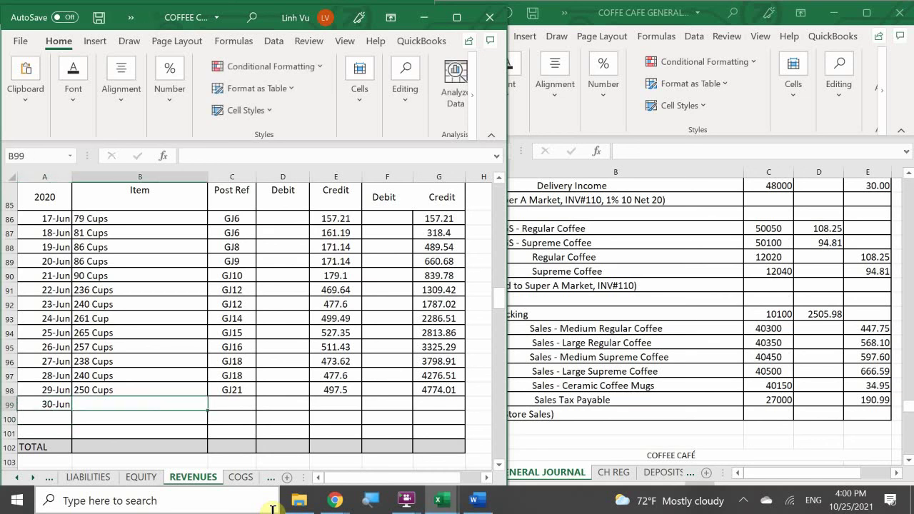
# - Enter the item 225 Cups in B99 and the post reference GJ21 in C99
pyautogui.write('225')
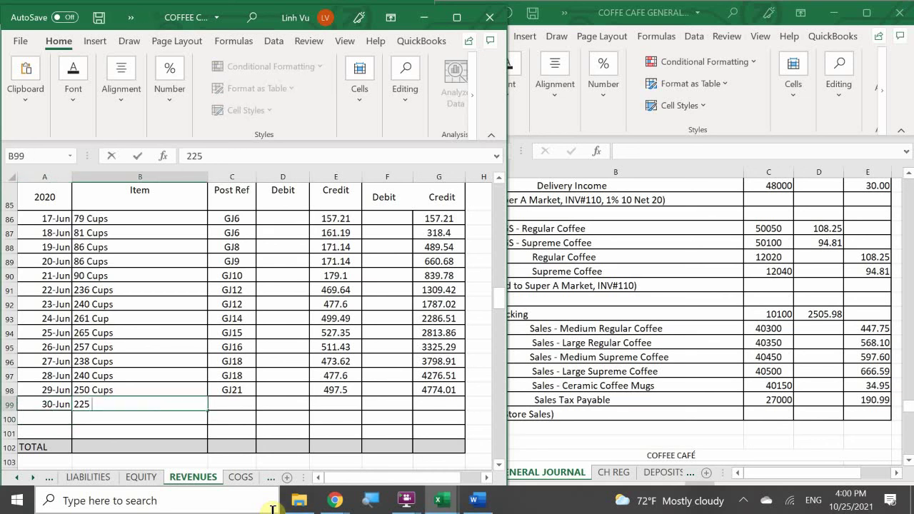
pyautogui.write(' Cups')
pyautogui.press('Tab')
pyautogui.write('GK')
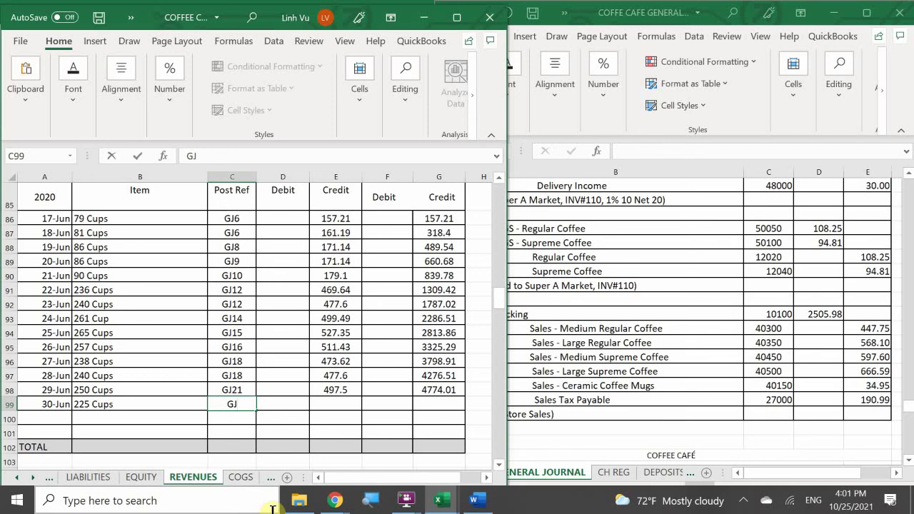
pyautogui.write('21')
pyautogui.press('Return')
pyautogui.press('Right')
pyautogui.press('Up')
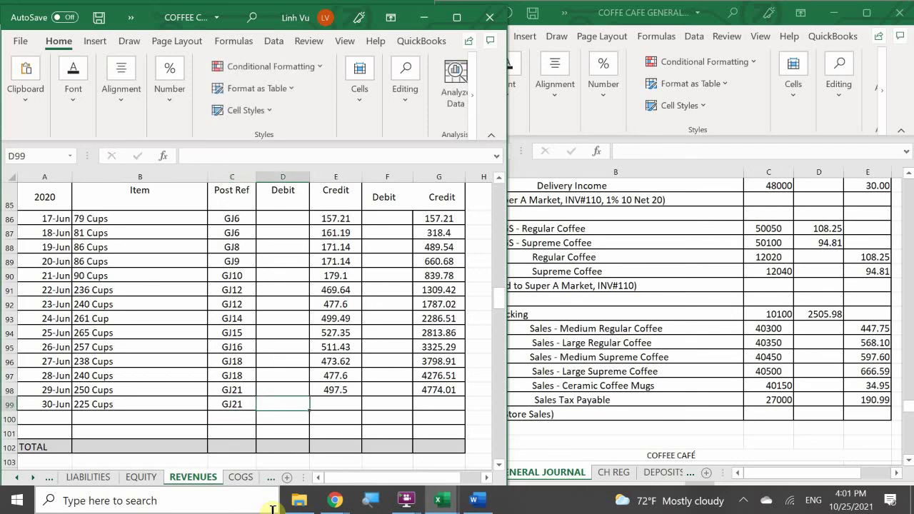
# - Enter the credit 447.75 in E99 and extend the running balance formula from G98 into G99
pyautogui.press('Right')
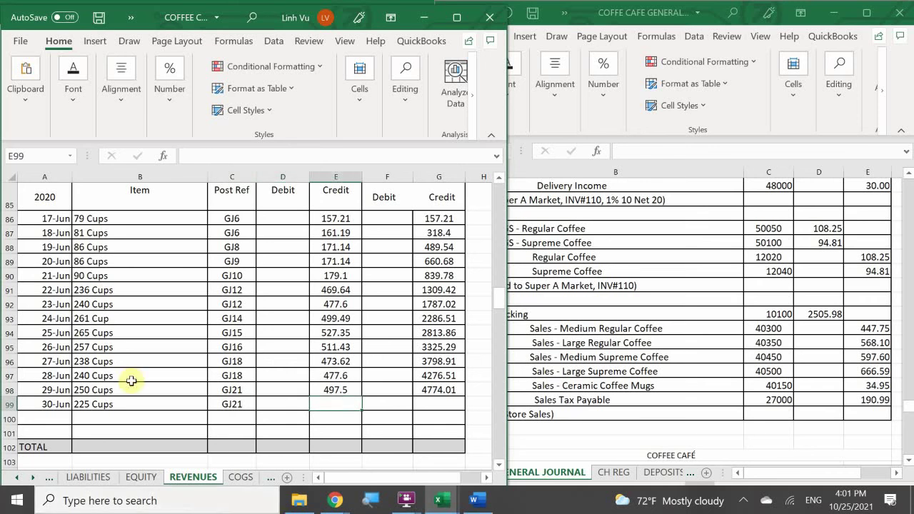
pyautogui.click(319, 392)
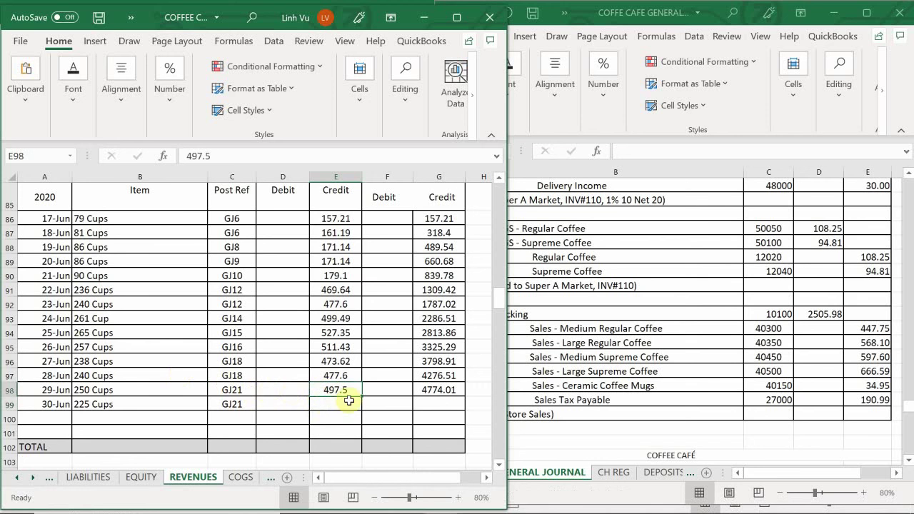
pyautogui.moveTo(362, 396); pyautogui.dragTo(365, 409)
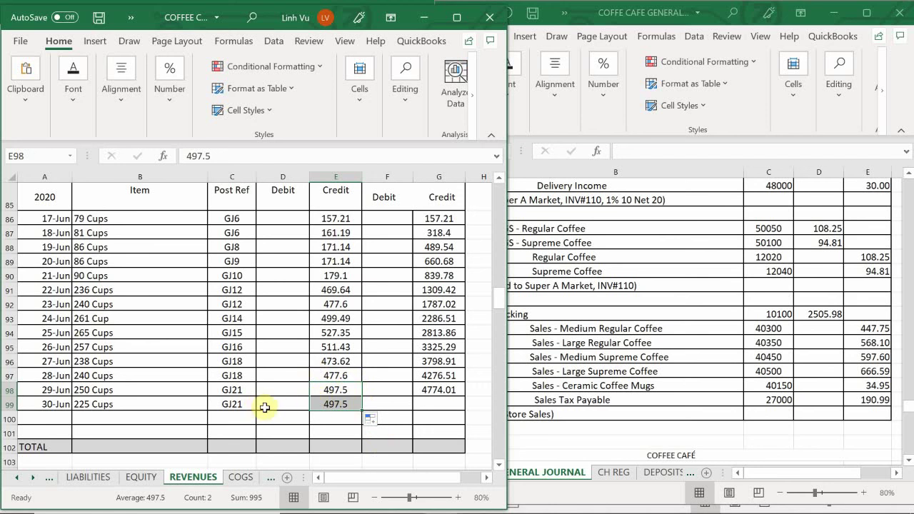
pyautogui.click(325, 405)
pyautogui.press('BackSpace')
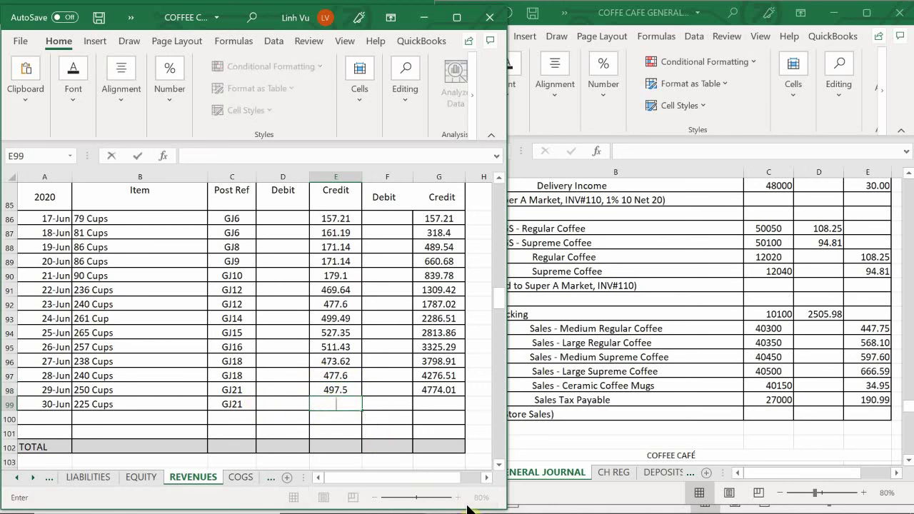
pyautogui.write('447.75')
pyautogui.press('Return')
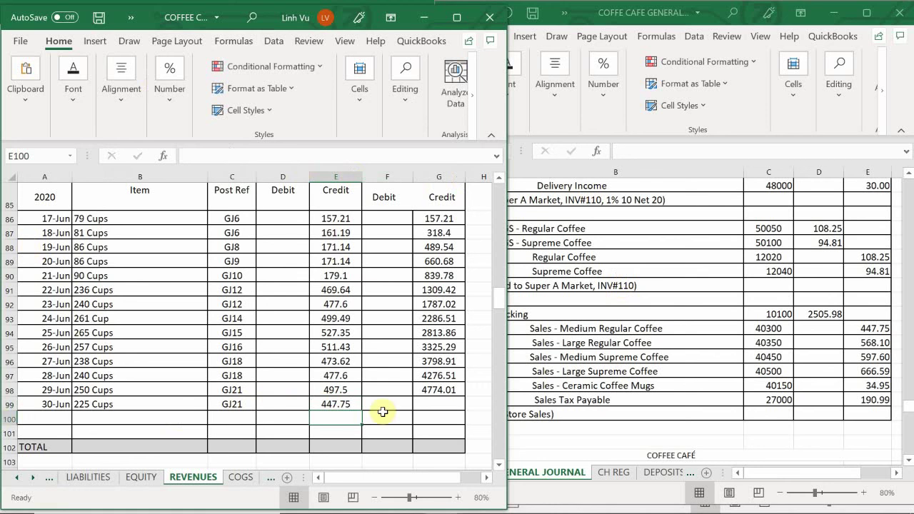
pyautogui.click(437, 390)
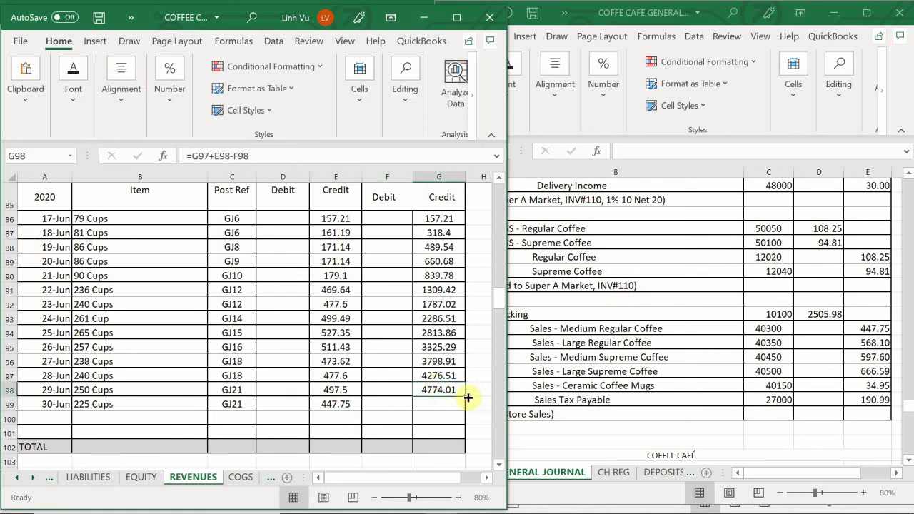
pyautogui.moveTo(464, 397); pyautogui.dragTo(467, 410)
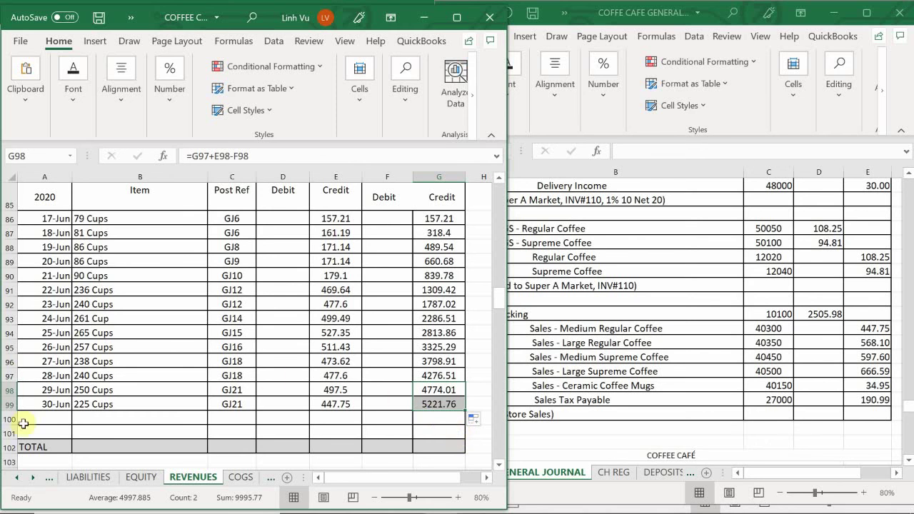
# - In the Sales – Large Regular Coffee account, enter the date 6/30 in A121
pyautogui.click(132, 399)
pyautogui.scroll(-2, 133, 398)
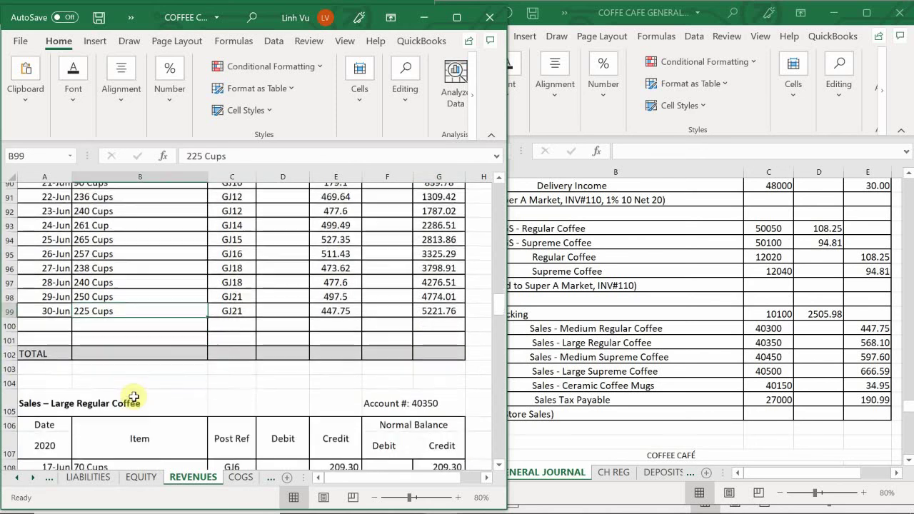
pyautogui.scroll(-6, 132, 396)
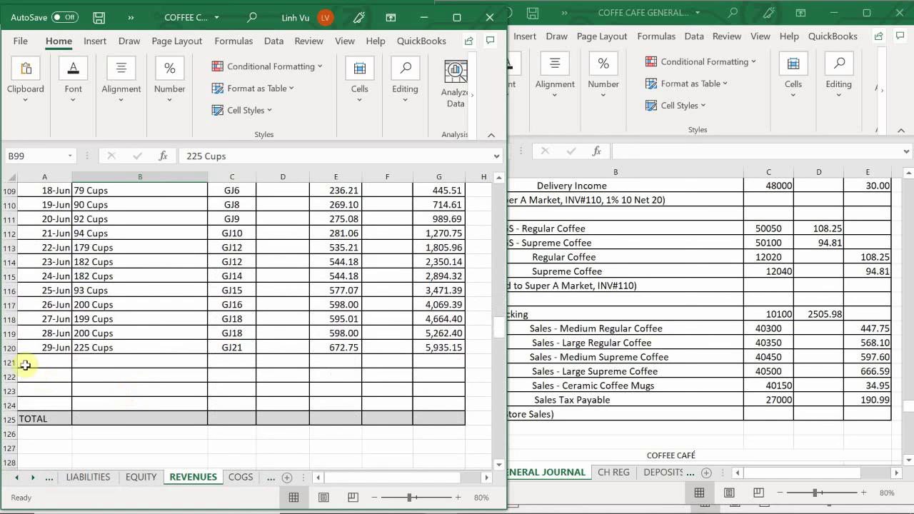
pyautogui.click(25, 365)
pyautogui.write('6/')
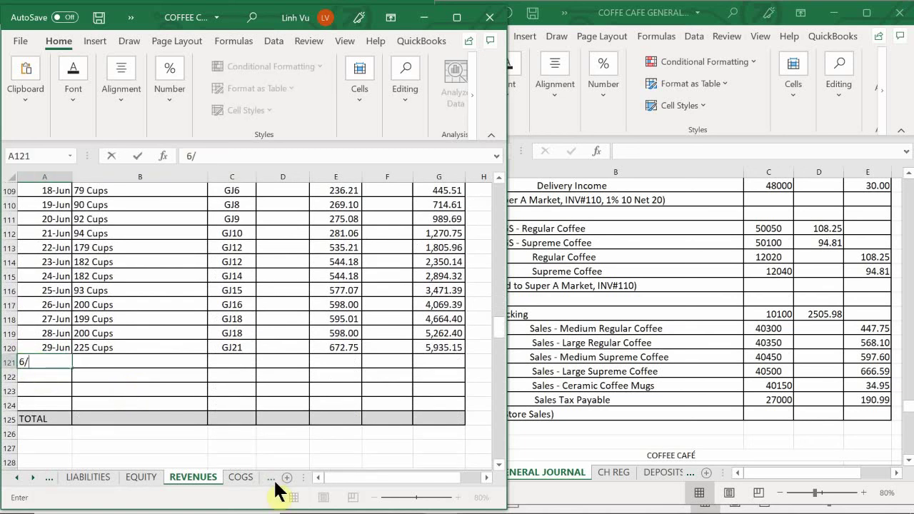
pyautogui.write('30')
pyautogui.press('Return')
pyautogui.press('Right')
pyautogui.press('Up')
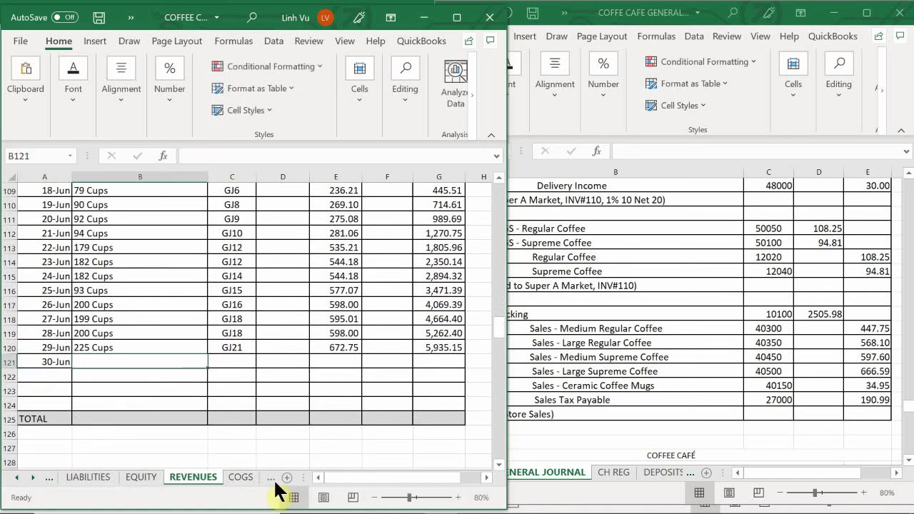
# - Enter the item 190 Cups in B121 and the post reference GJ21 in C121
pyautogui.write('190')
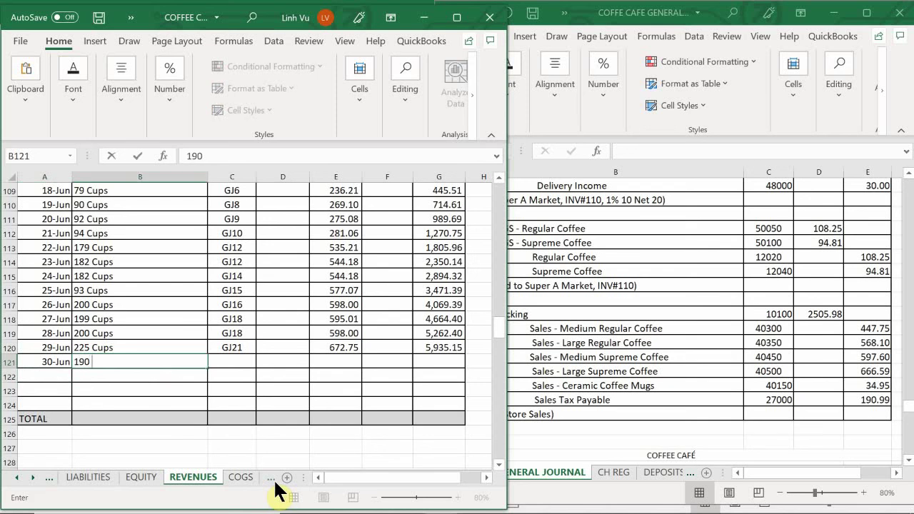
pyautogui.write(' Cups')
pyautogui.press('Tab')
pyautogui.write('GJ21')
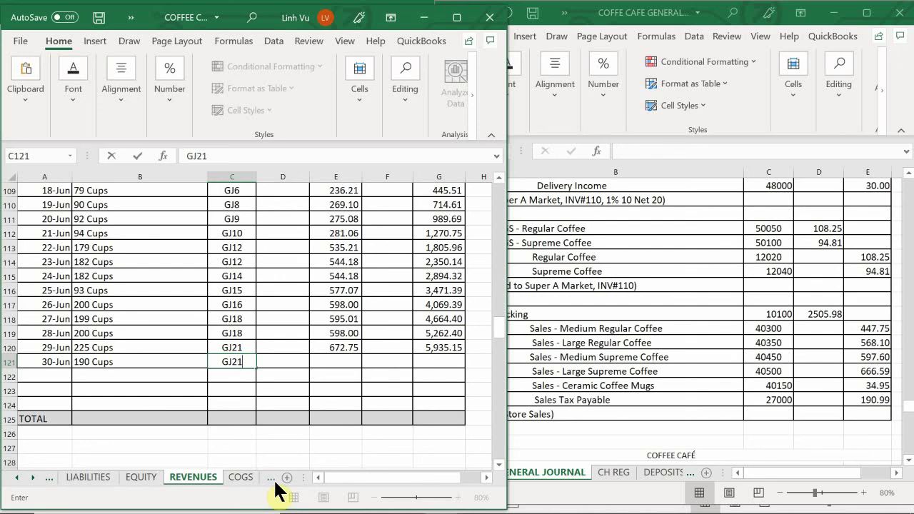
pyautogui.press('Tab')
pyautogui.press('Tab')
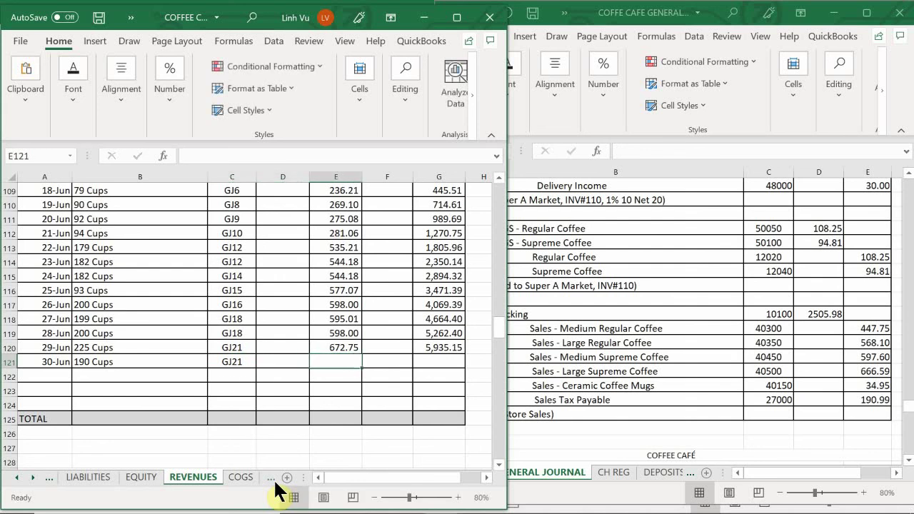
# - Enter the credit 568.10 in E121 and extend the running balance formula from G120 into G121
pyautogui.press('Up')
pyautogui.press('Down')
pyautogui.write('568.10')
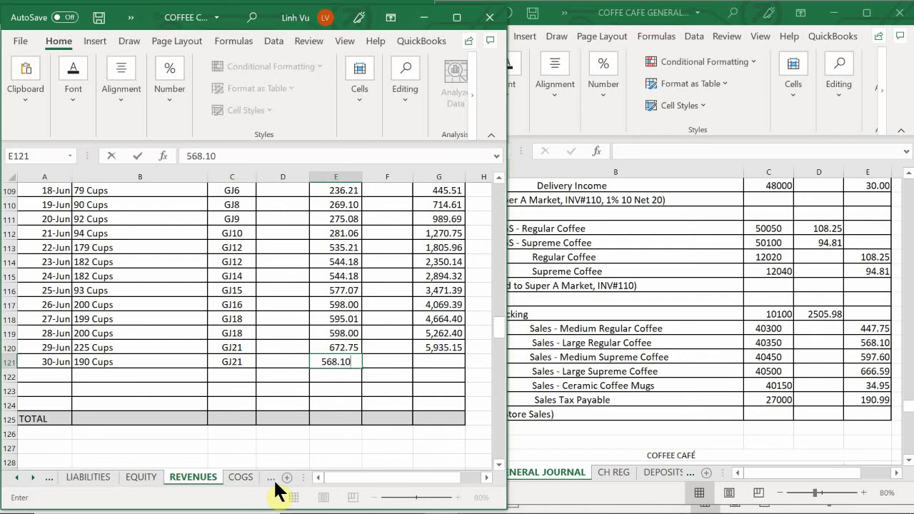
pyautogui.press('Return')
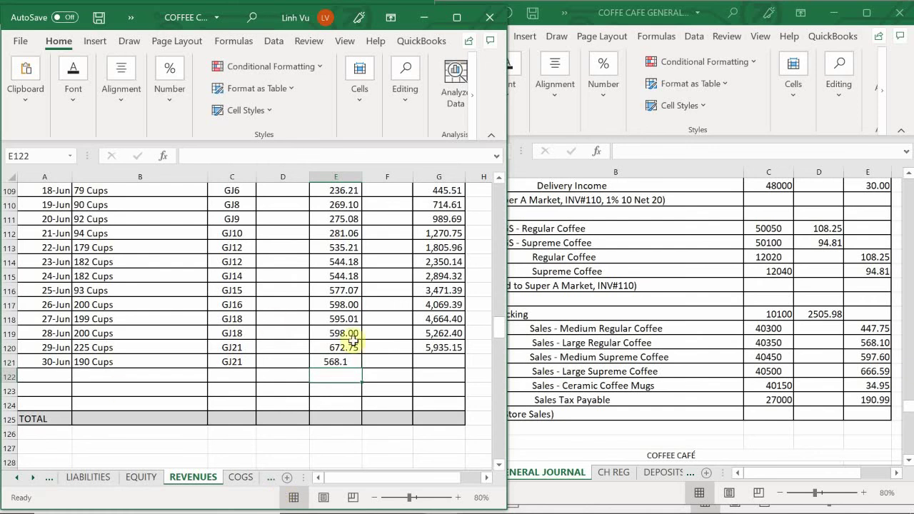
pyautogui.click(428, 346)
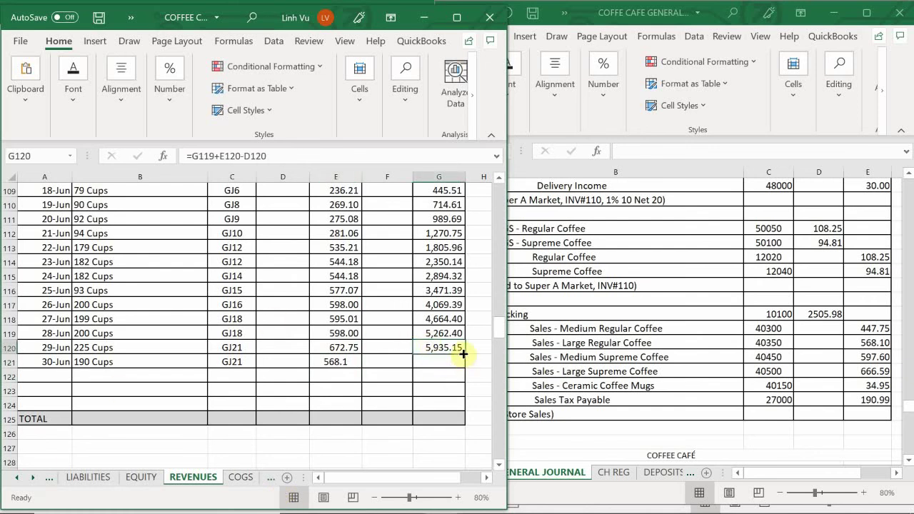
pyautogui.moveTo(464, 353); pyautogui.dragTo(467, 367)
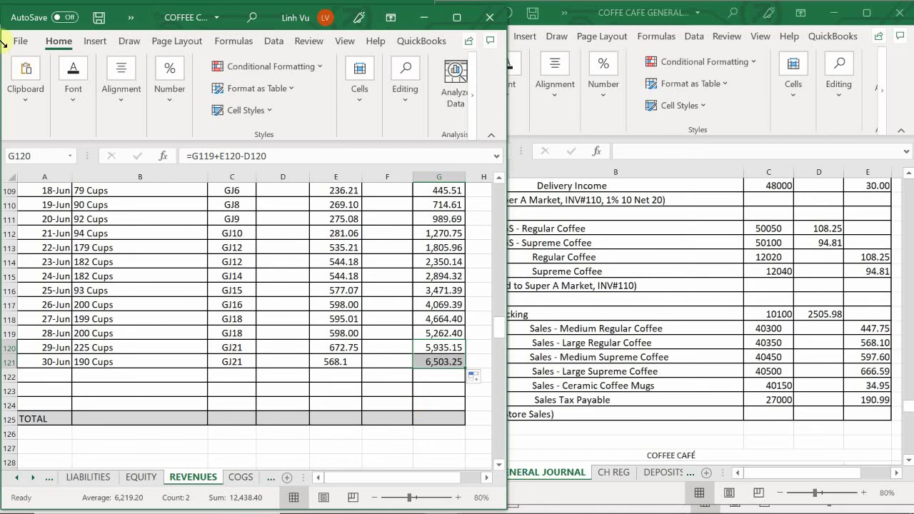
# - In the Sales – Medium Supreme Coffee account, enter the date 6/30 in A145
pyautogui.click(91, 389)
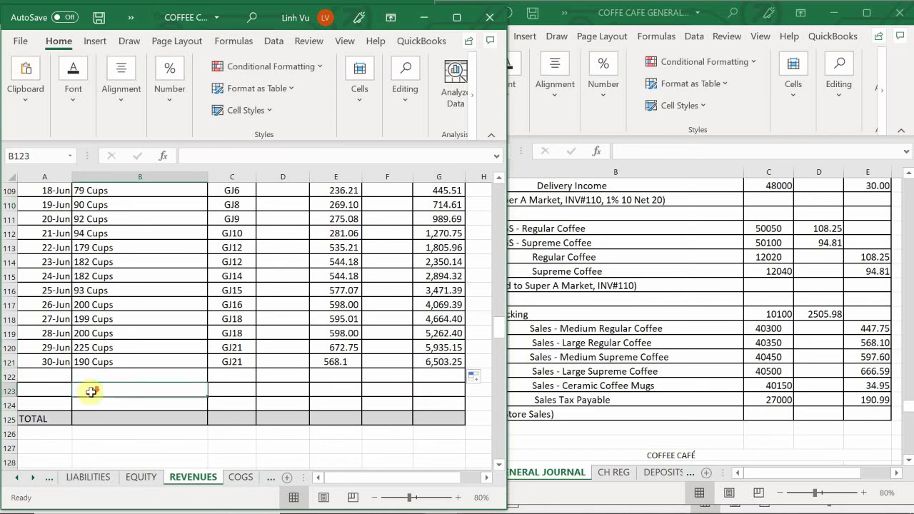
pyautogui.scroll(-5, 91, 393)
pyautogui.scroll(-4, 91, 393)
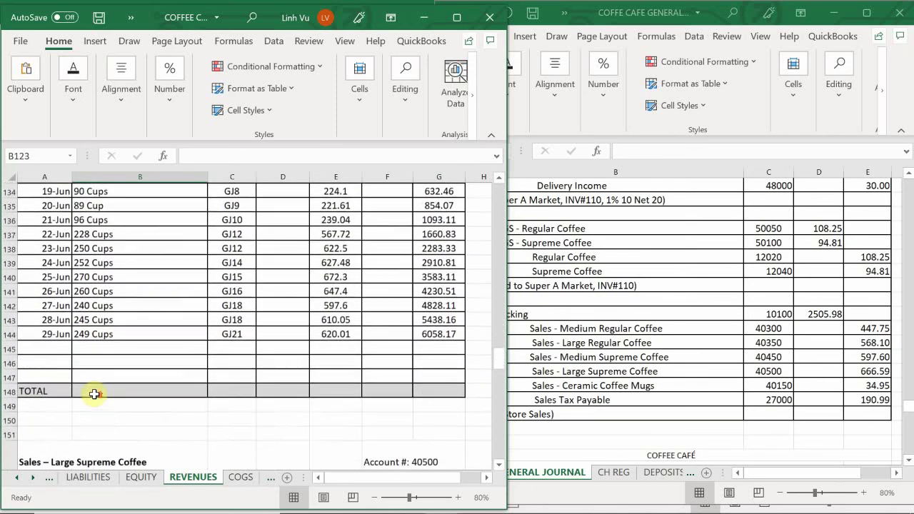
pyautogui.scroll(2, 92, 392)
pyautogui.click(45, 403)
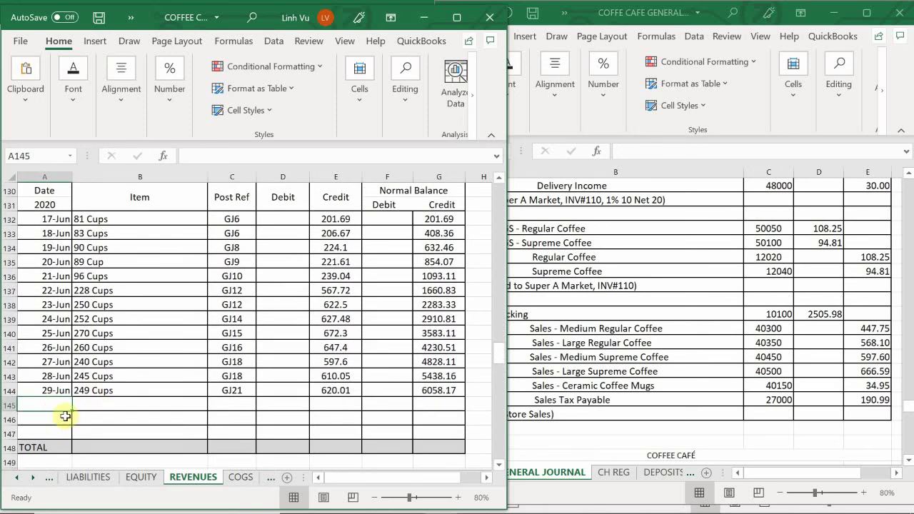
pyautogui.write('6/30')
pyautogui.press('Return')
pyautogui.press('Right')
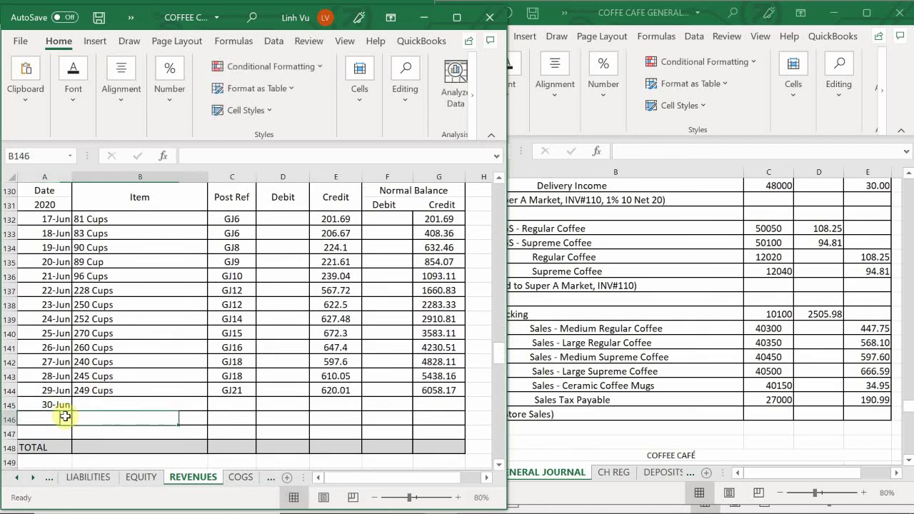
pyautogui.press('Up')
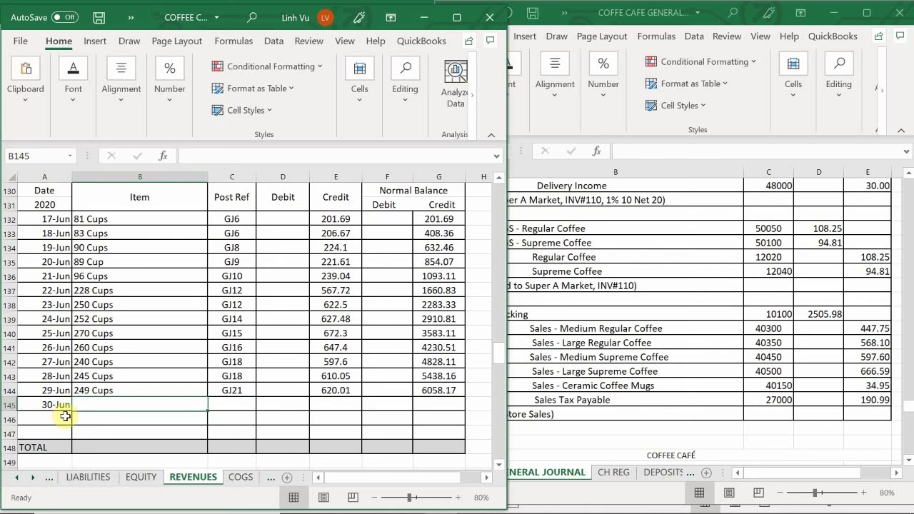
# - Enter the item 240 Cups in B145 for the June 30 medium supreme coffee sales
pyautogui.write('204')
pyautogui.press('BackSpace')
pyautogui.press('BackSpace')
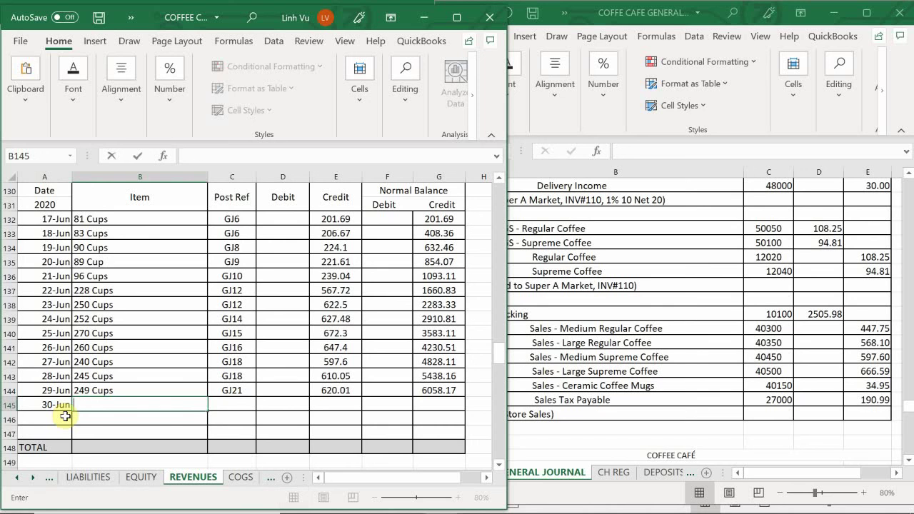
pyautogui.write('240 Cups')
pyautogui.press('Tab')
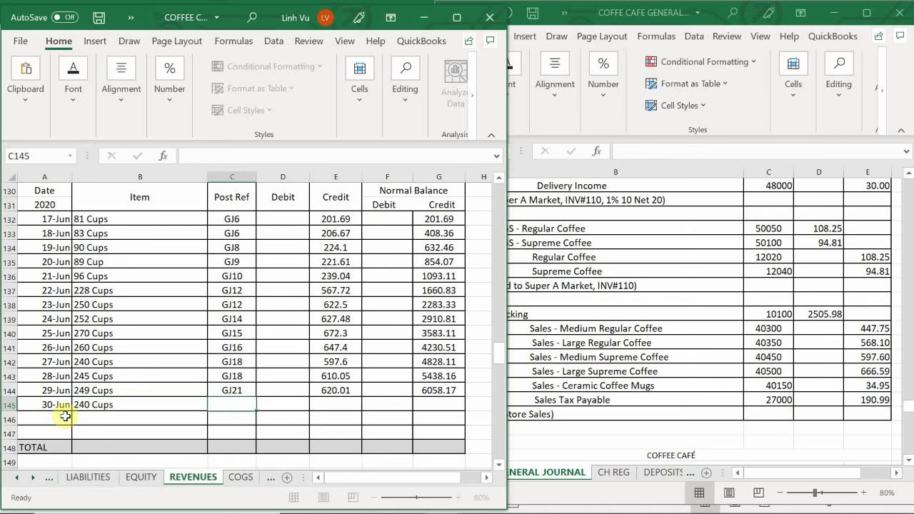
# - Enter the post reference GJ21 in C145 for the June 30 medium supreme coffee sales
pyautogui.write('GK')
pyautogui.write('21')
pyautogui.press('Tab')
pyautogui.press('Tab')
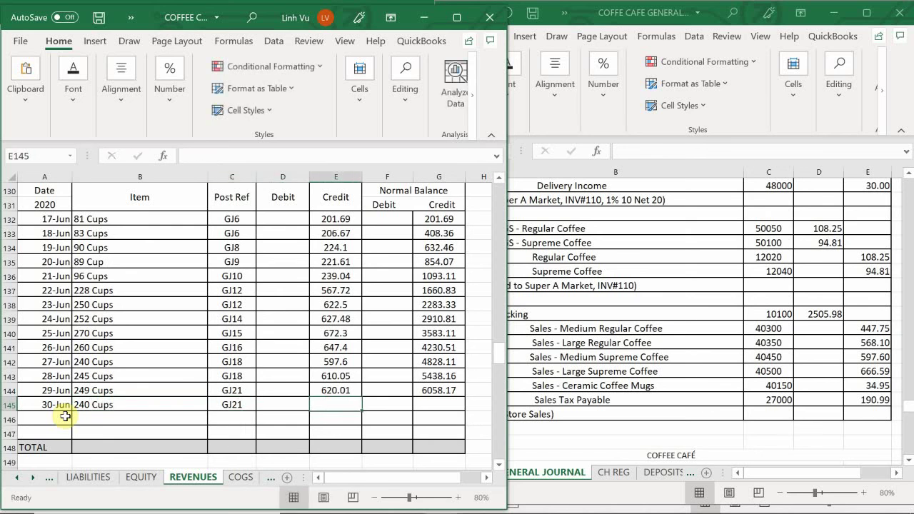
# - Enter the credit 597.60 in E145 and extend the running balance formula from G144 into G145
pyautogui.write('597.')
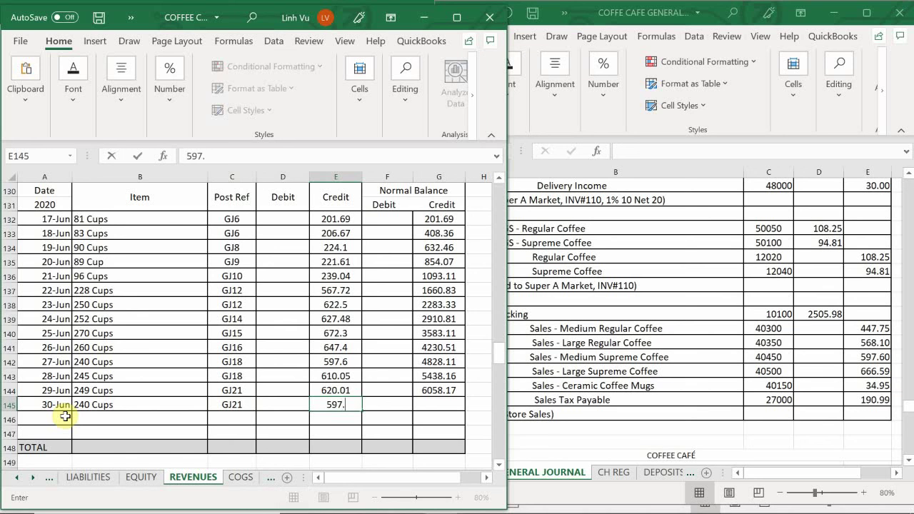
pyautogui.write('60')
pyautogui.press('Return')
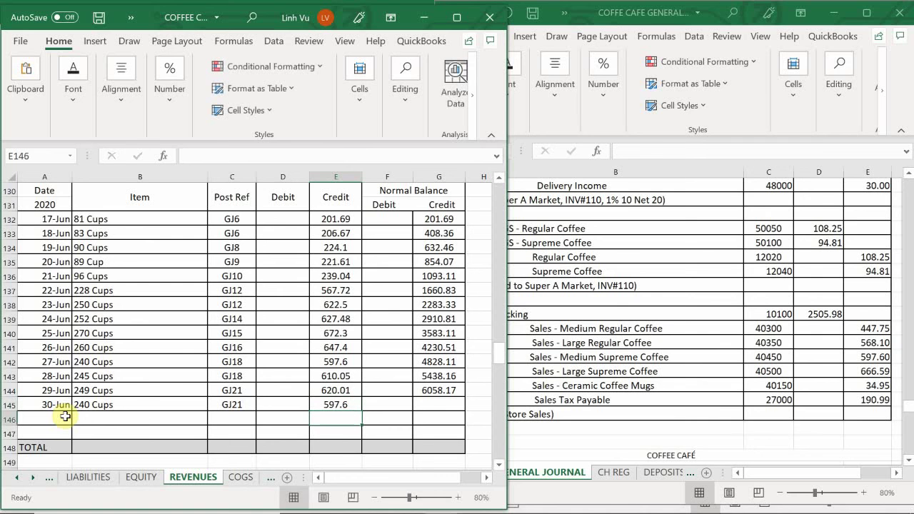
pyautogui.click(444, 389)
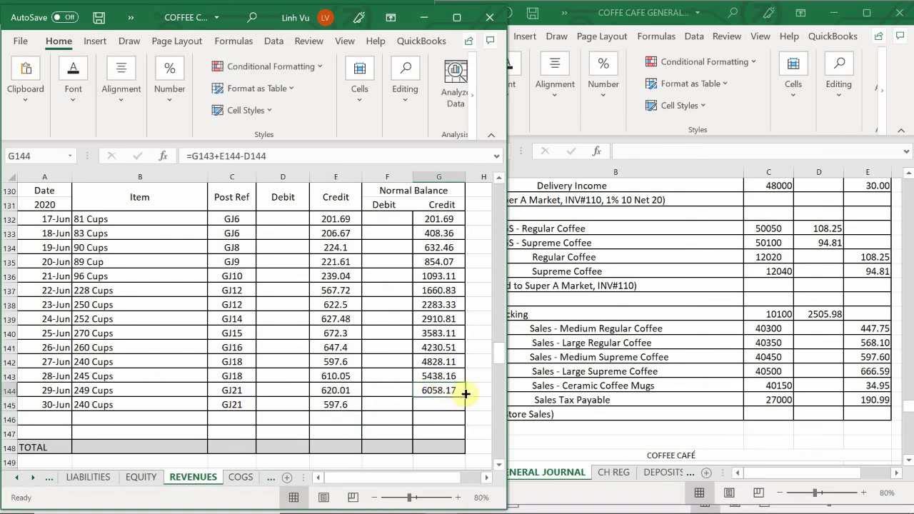
pyautogui.moveTo(465, 393); pyautogui.dragTo(465, 406)
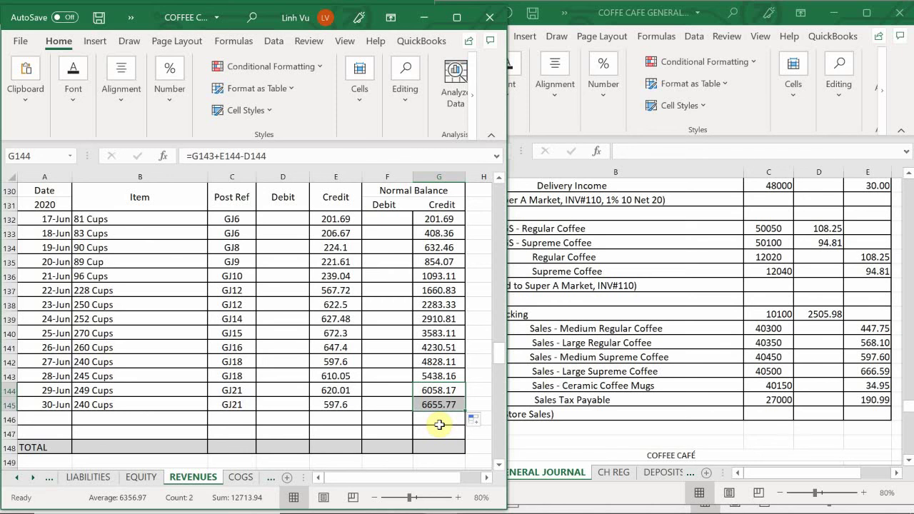
# - In the Sales – Large Supreme Coffee account, enter the date 6/30 in A168
pyautogui.click(81, 422)
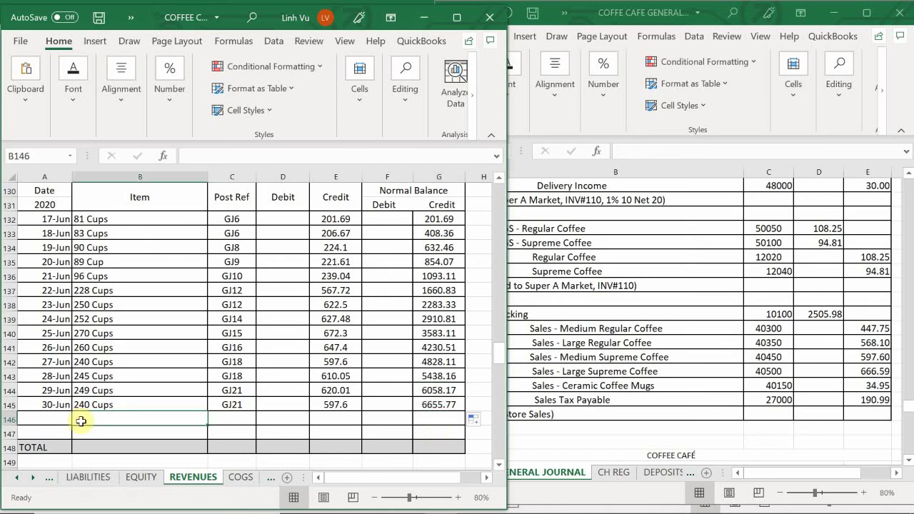
pyautogui.scroll(-6, 81, 421)
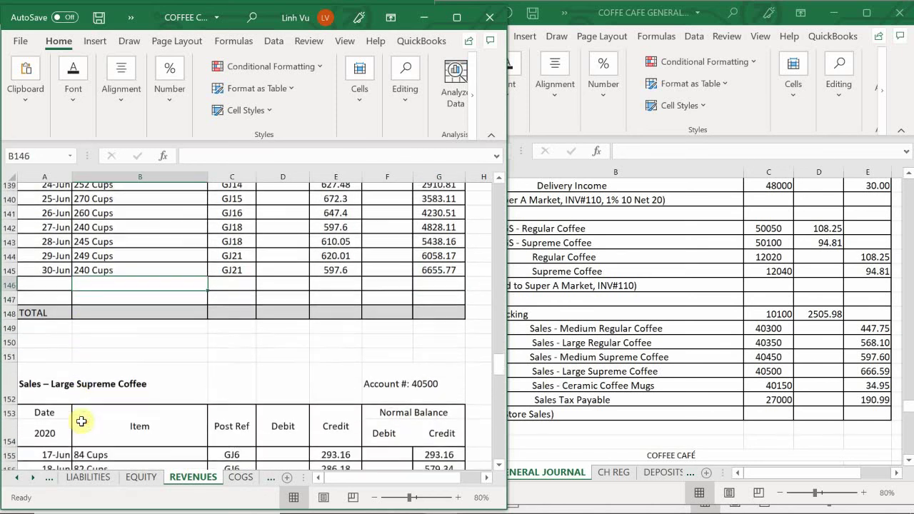
pyautogui.scroll(-3, 81, 421)
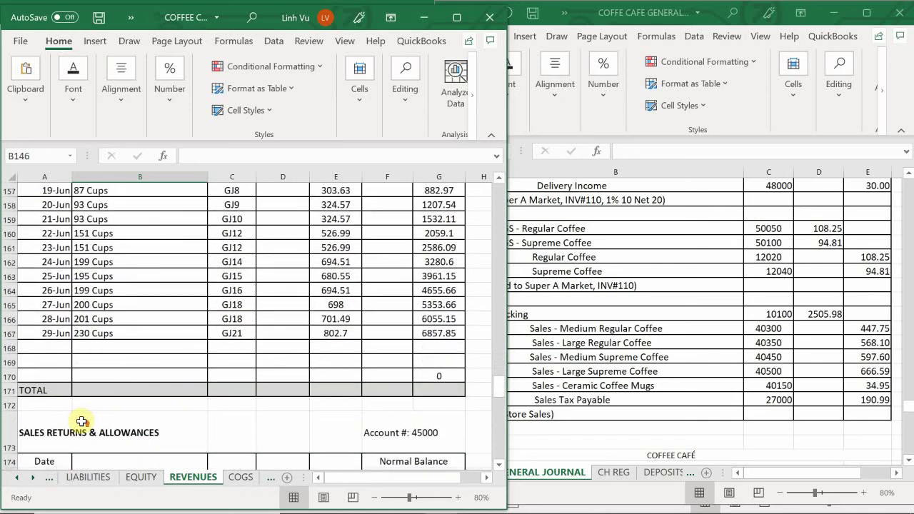
pyautogui.scroll(1, 81, 416)
pyautogui.click(40, 404)
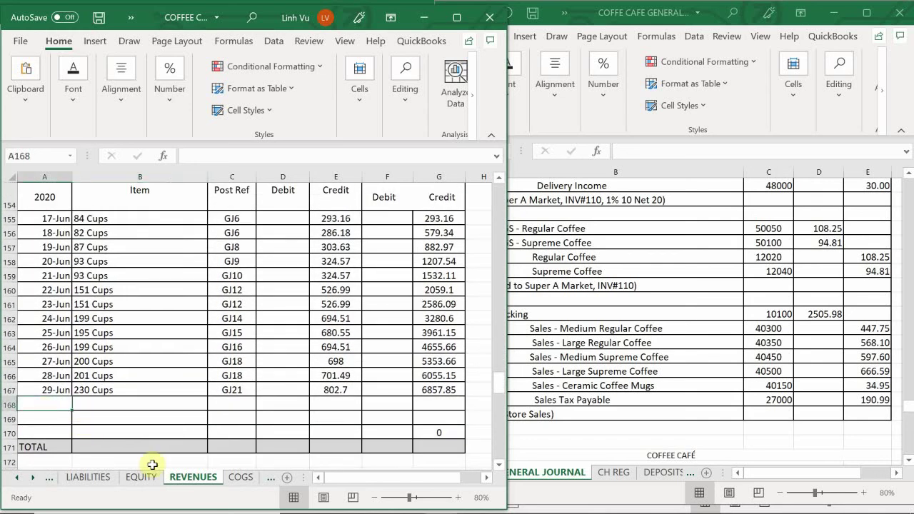
pyautogui.write('6/30')
pyautogui.press('Tab')
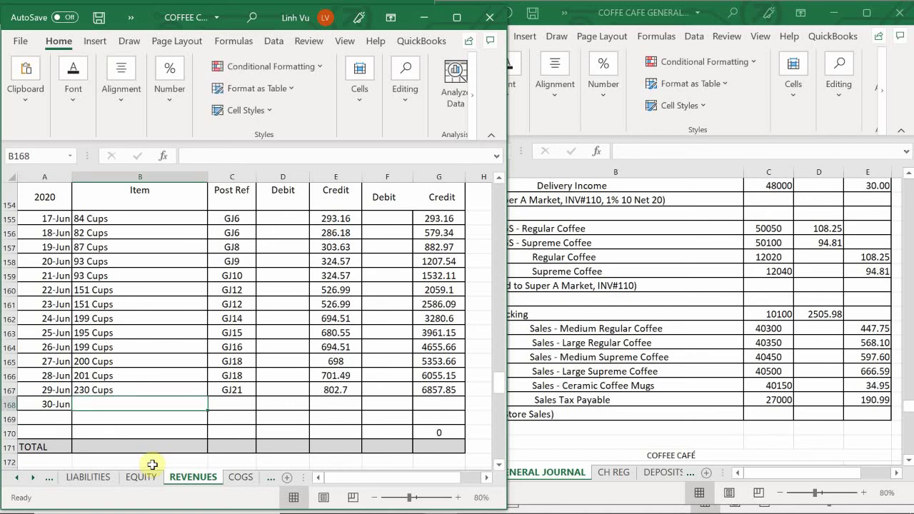
# - Enter the item 191 Cups in B168 and the post reference GJ21 in C168
pyautogui.write('191 Cups')
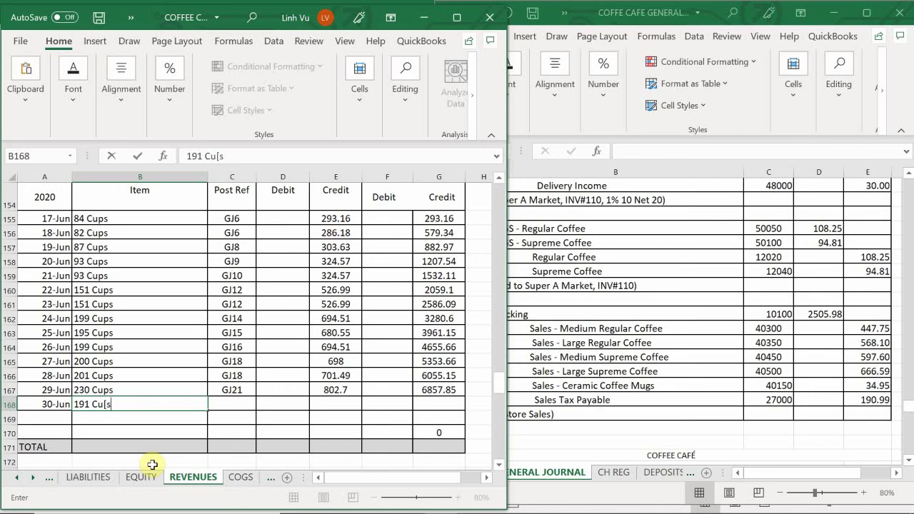
pyautogui.press('Tab')
pyautogui.write('GK')
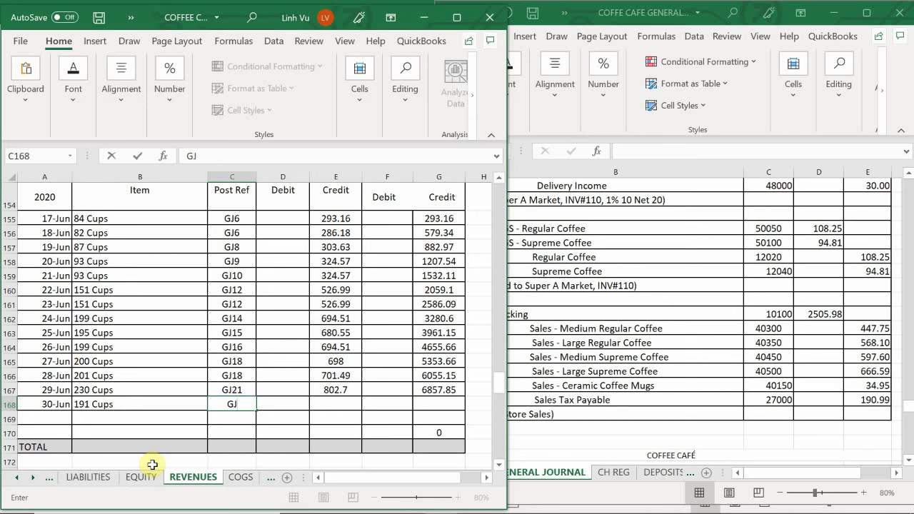
pyautogui.write('21')
pyautogui.press('Tab')
pyautogui.press('Tab')
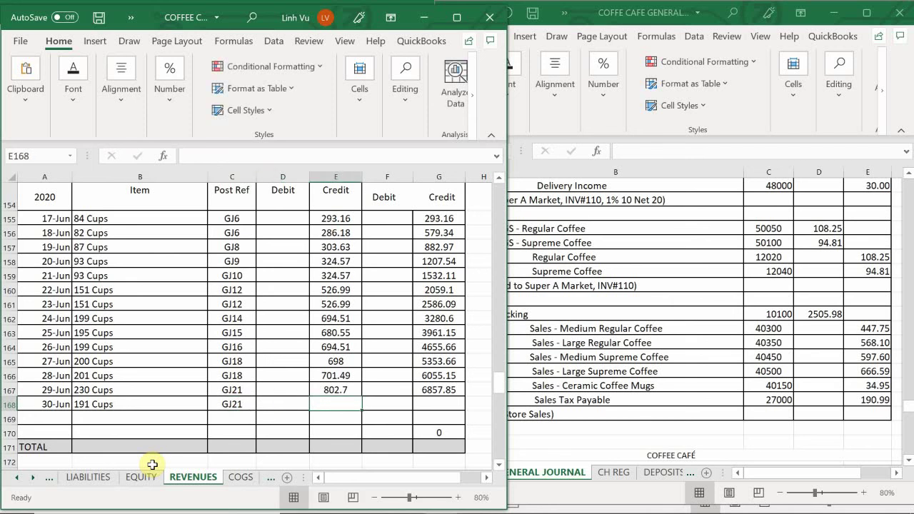
# - Enter the credit 666.59 in E168 and extend the running balance formula from G167 into G168
pyautogui.write('666.5')
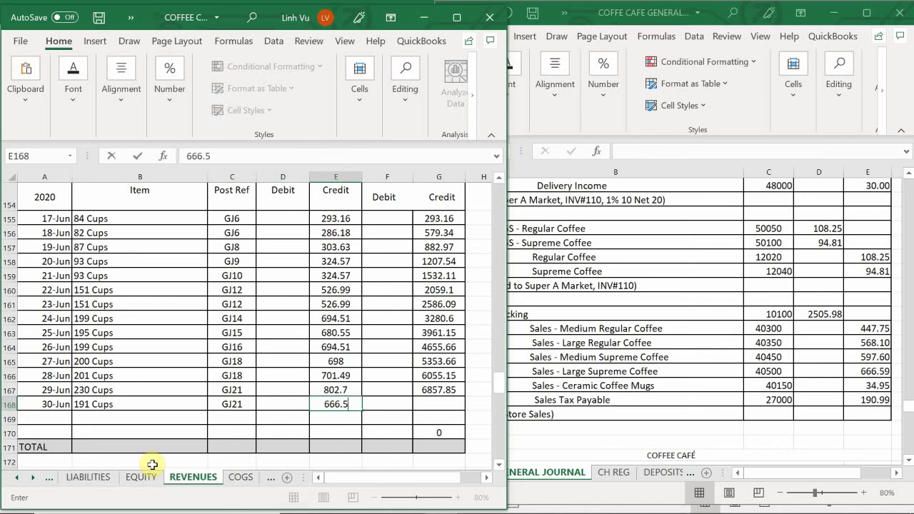
pyautogui.write('7')
pyautogui.press('BackSpace')
pyautogui.write('9')
pyautogui.hotkey('ctrl', 'Return')
pyautogui.press('Down')
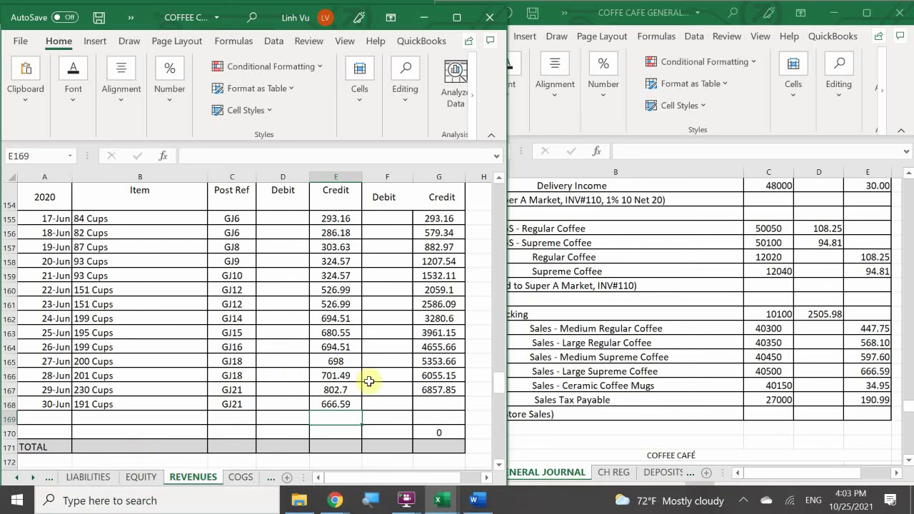
pyautogui.click(436, 389)
pyautogui.moveTo(465, 397); pyautogui.dragTo(465, 407)
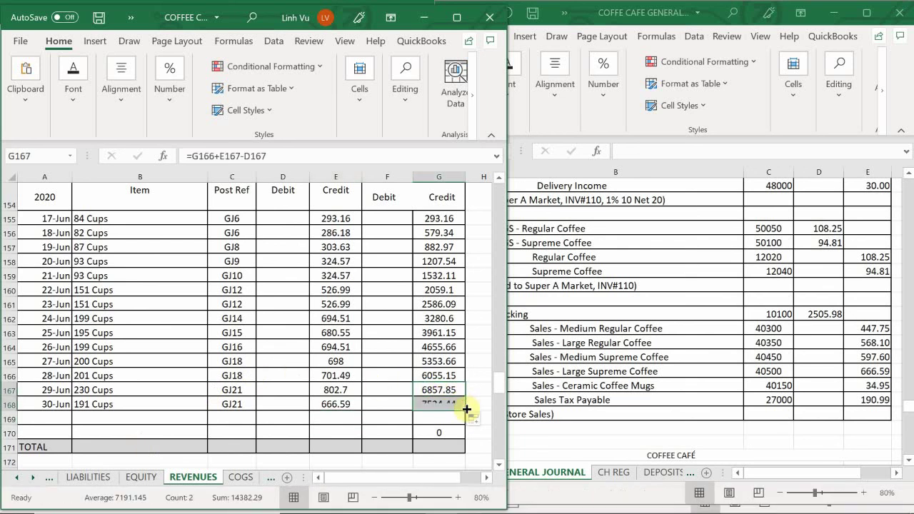
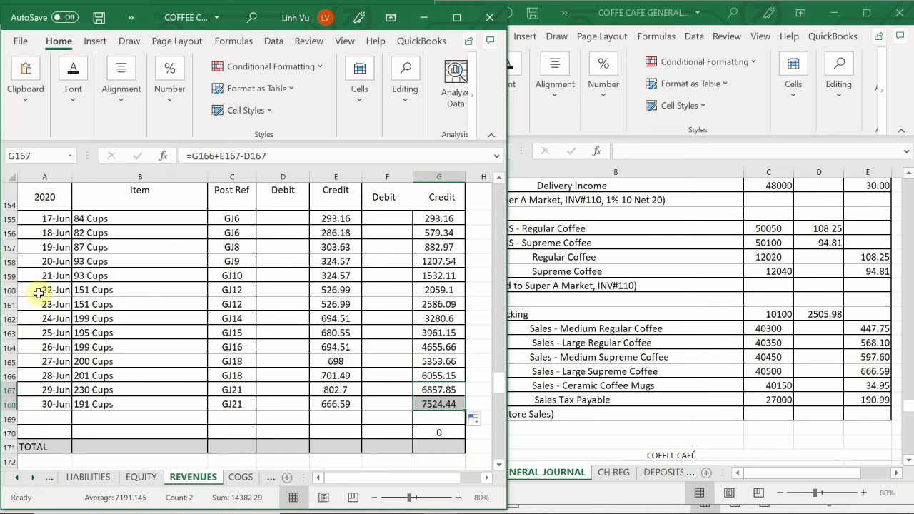
# - In the ceramic coffee mugs sales account, enter the date 6/30 in A74 for the in-store sales
pyautogui.click(65, 390)
pyautogui.scroll(10, 72, 380)
pyautogui.scroll(19, 72, 380)
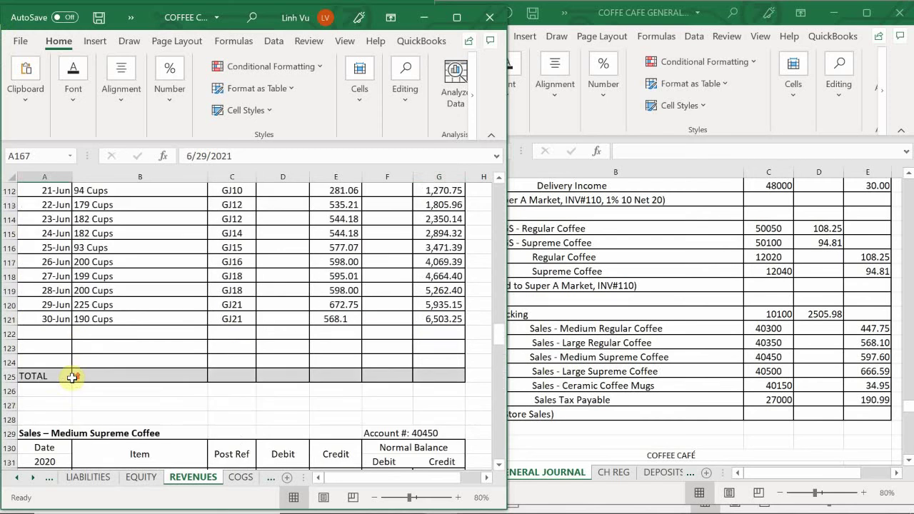
pyautogui.scroll(4, 72, 379)
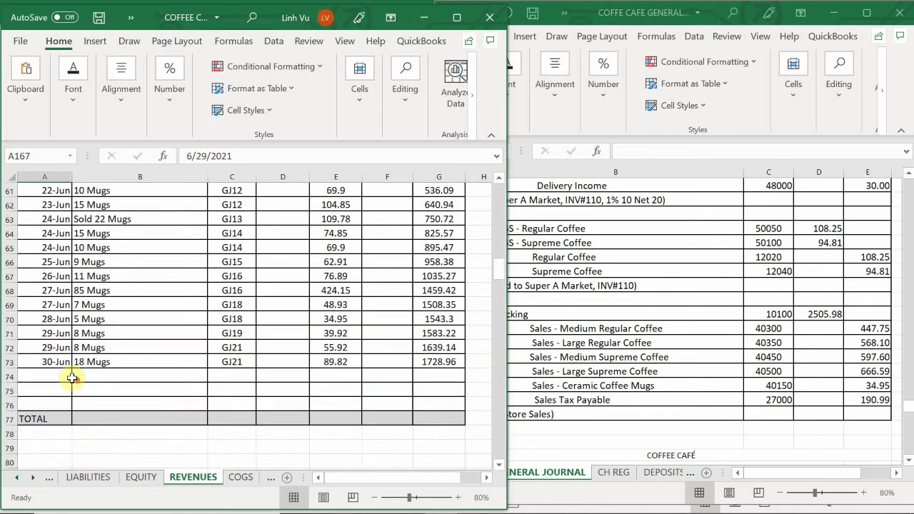
pyautogui.click(63, 420)
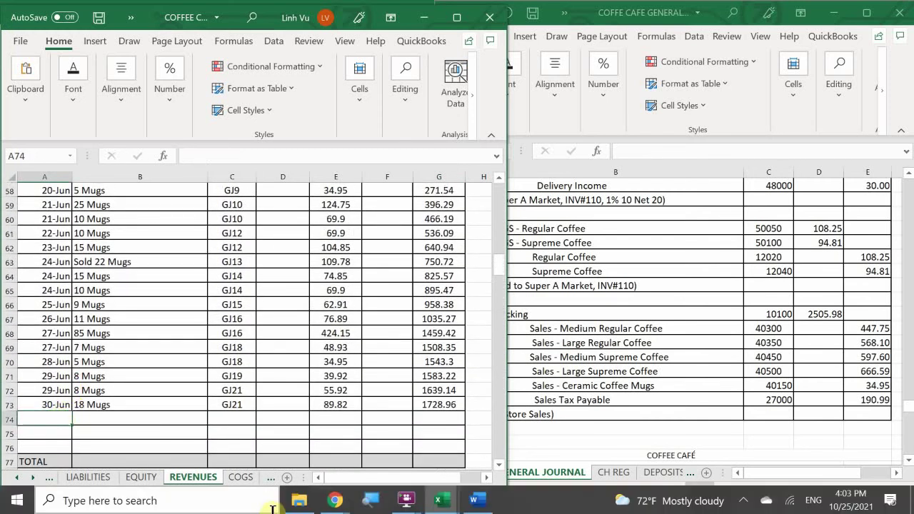
pyautogui.write('6/')
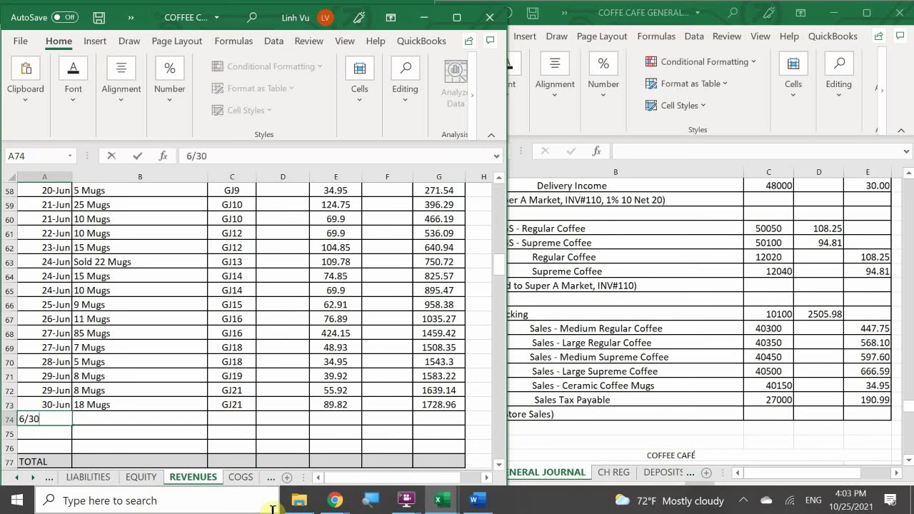
pyautogui.write('30')
pyautogui.press('Tab')
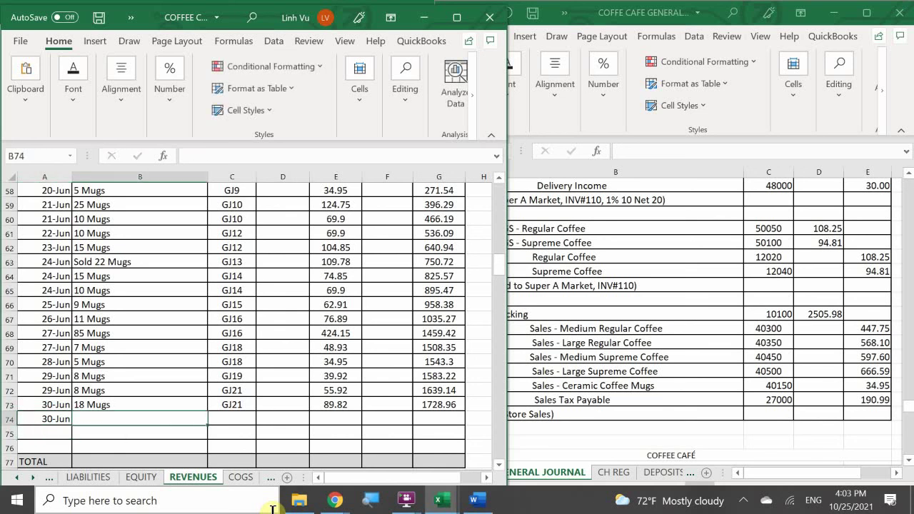
# - Enter the item 5 Mugs in B74 and the post reference GJ21 in C74
pyautogui.write('5')
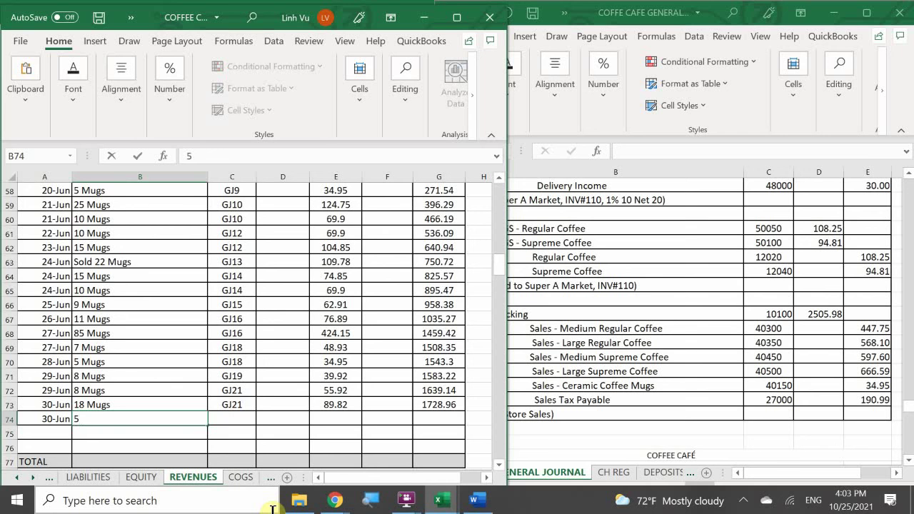
pyautogui.write(' Mygs')
pyautogui.press('BackSpace')
pyautogui.write('ugs')
pyautogui.press('Tab')
pyautogui.write('GK')
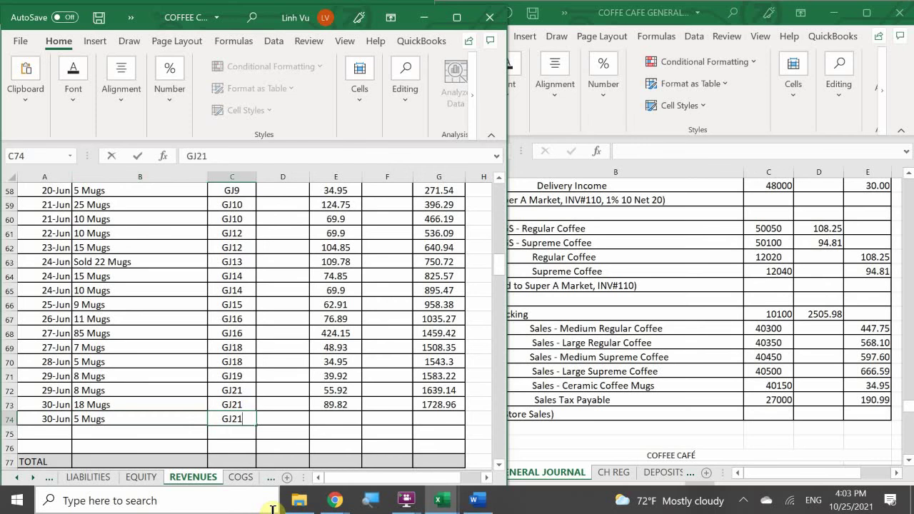
pyautogui.press('Tab')
pyautogui.press('Tab')
# - Enter the credit 34.95 in E74 and extend the running balance formula from G73 into G74
pyautogui.write('34.')
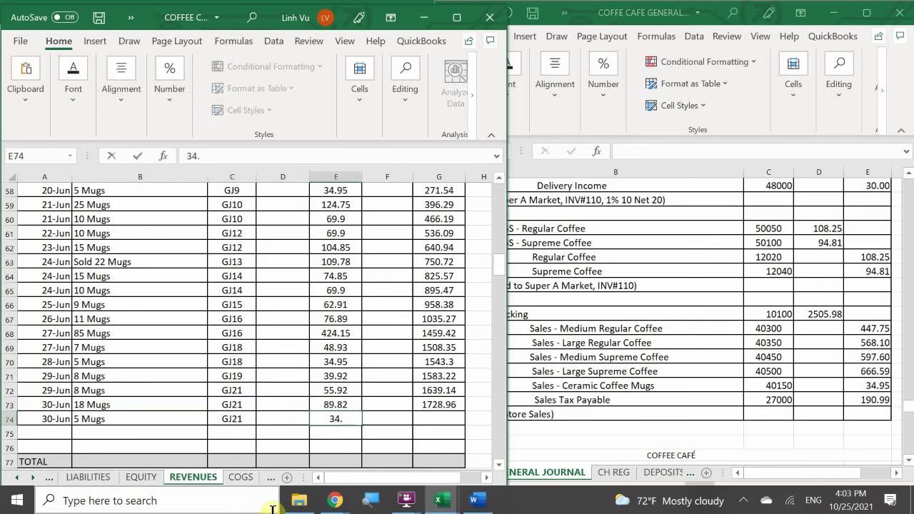
pyautogui.write('95')
pyautogui.press('Return')
pyautogui.press('Right')
pyautogui.press('Right')
pyautogui.press('Up')
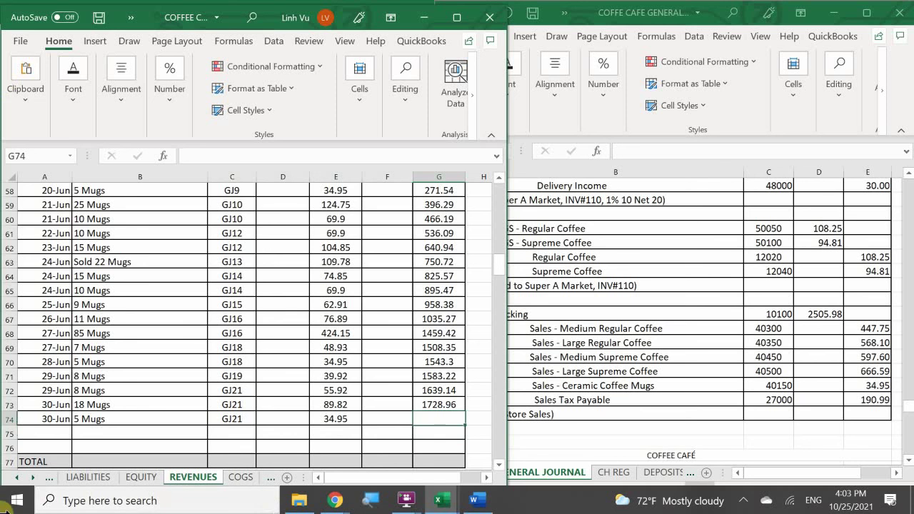
pyautogui.click(432, 405)
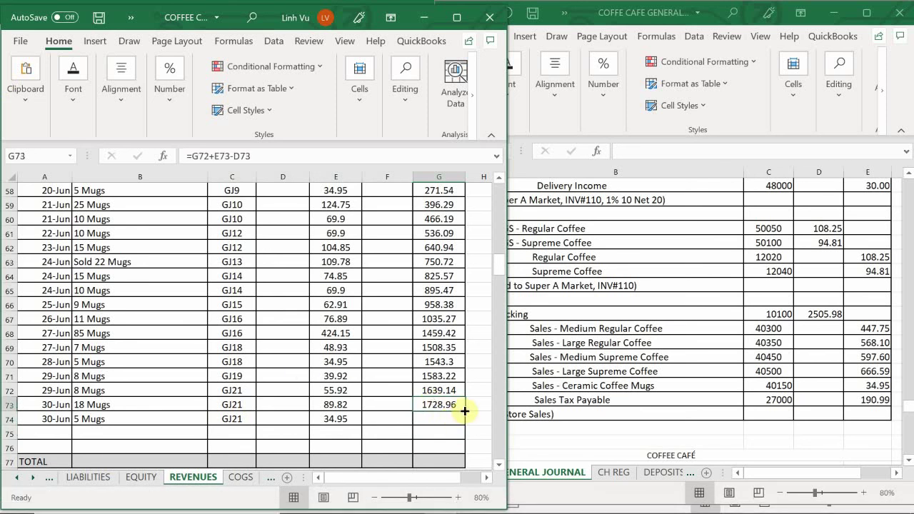
pyautogui.moveTo(465, 412); pyautogui.dragTo(465, 428)
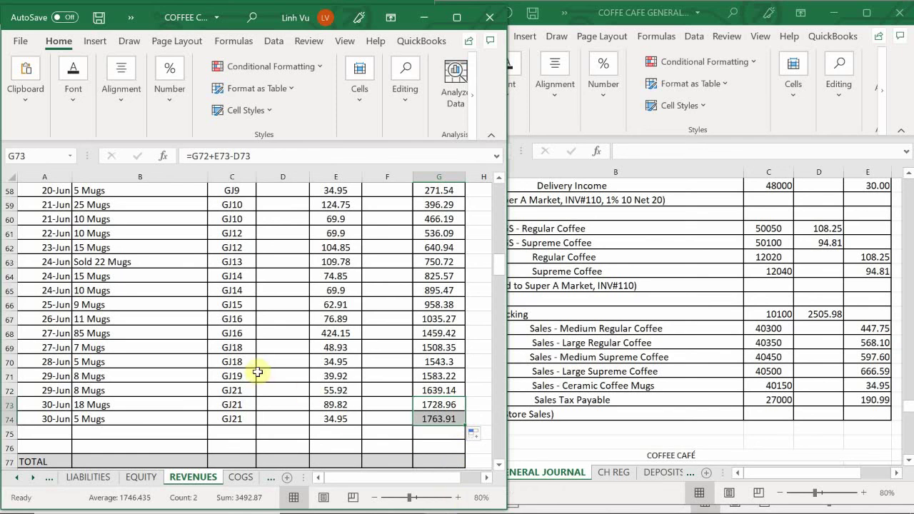
# - In the Sales Tax Payable account on the LIABILITIES sheet, enter the date 6/30 in A235
pyautogui.scroll(-1, 246, 377)
pyautogui.scroll(-20, 246, 379)
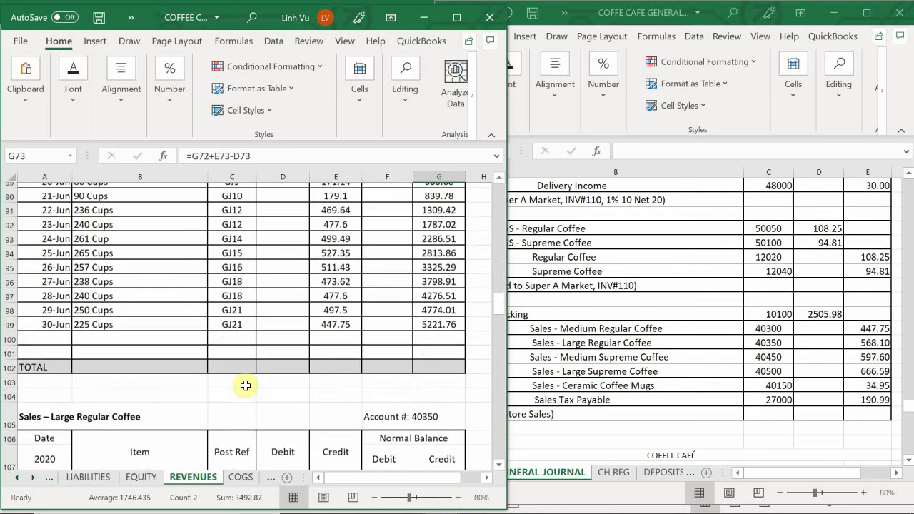
pyautogui.scroll(-17, 245, 385)
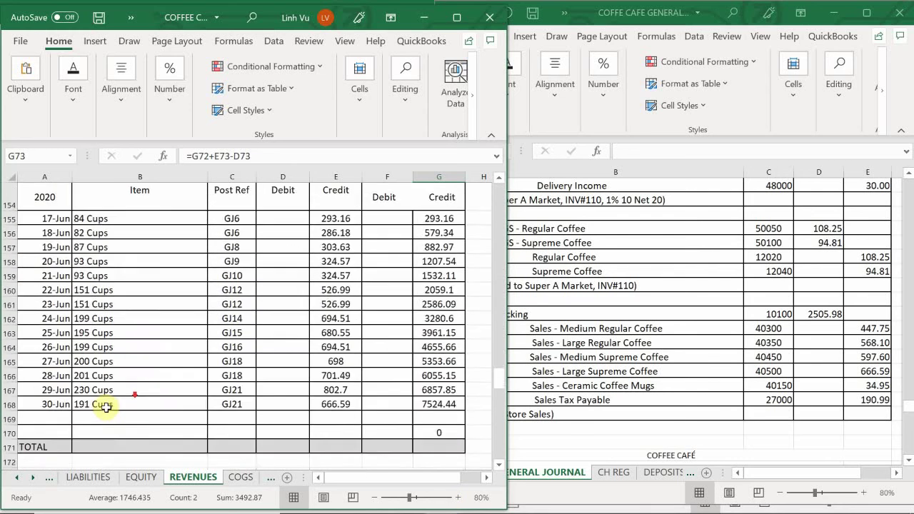
pyautogui.click(90, 479)
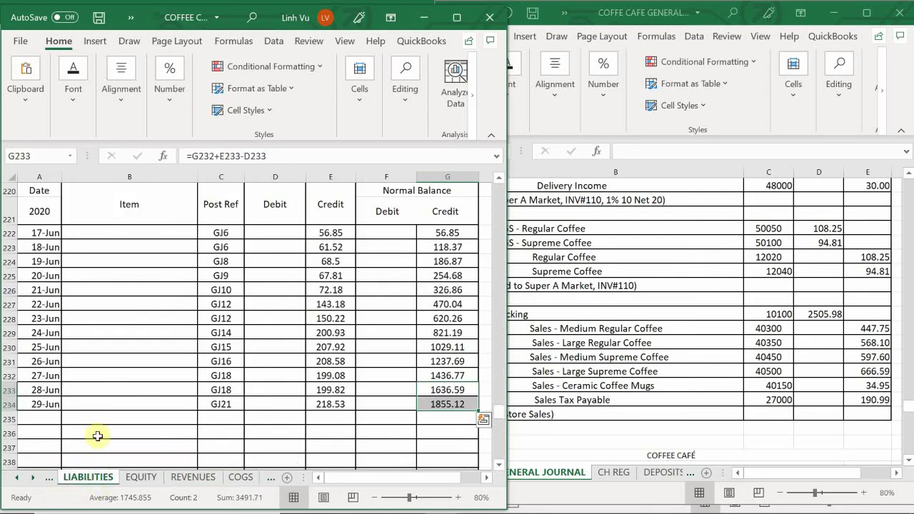
pyautogui.click(38, 422)
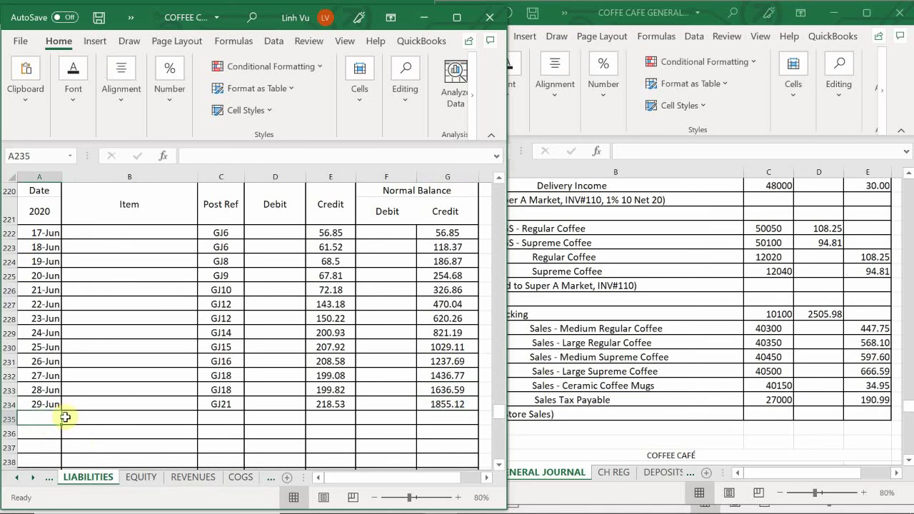
pyautogui.write('6')
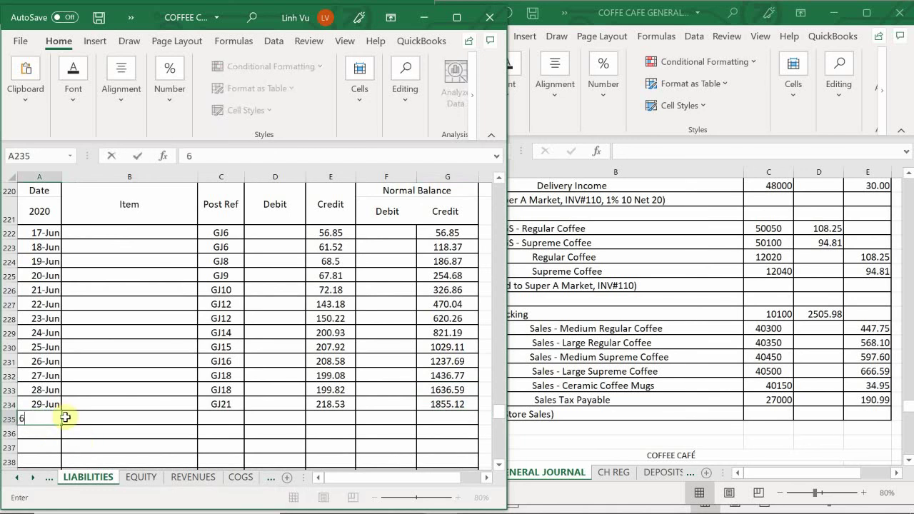
pyautogui.write('/30')
pyautogui.press('Tab')
pyautogui.press('Tab')
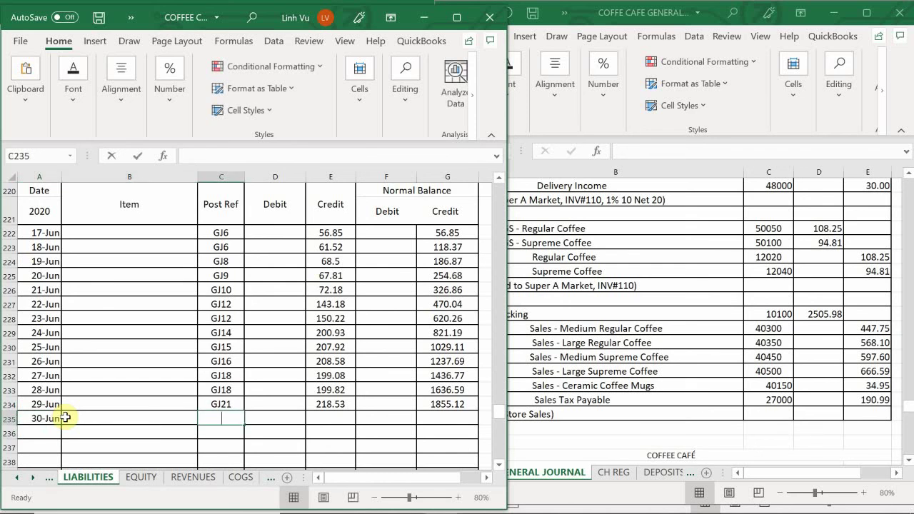
# - Enter the post reference GJ21 in C235 for the June 30 sales tax
pyautogui.write('=C234')
pyautogui.press('Return')
pyautogui.press('Up')
pyautogui.press('Right')
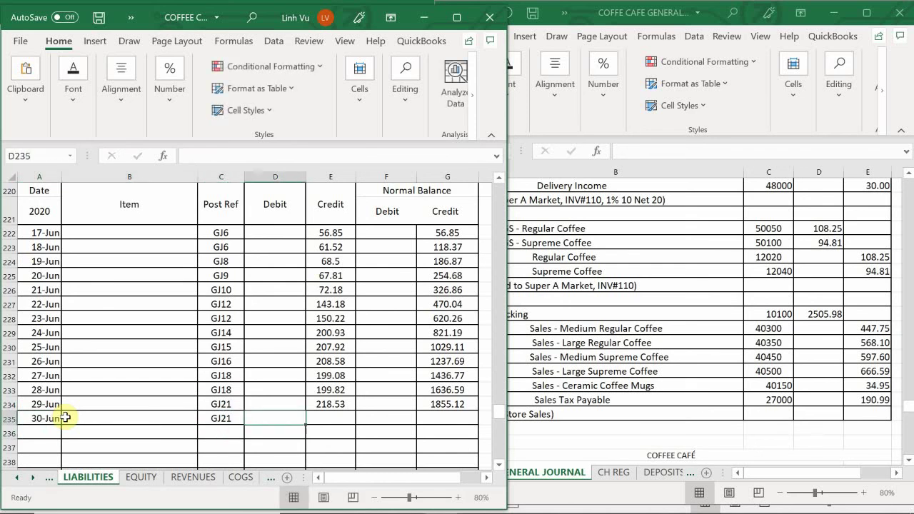
# - Enter the credit 190.99 in E235 for the June 30 sales tax
pyautogui.press('Right')
pyautogui.write('199.0')
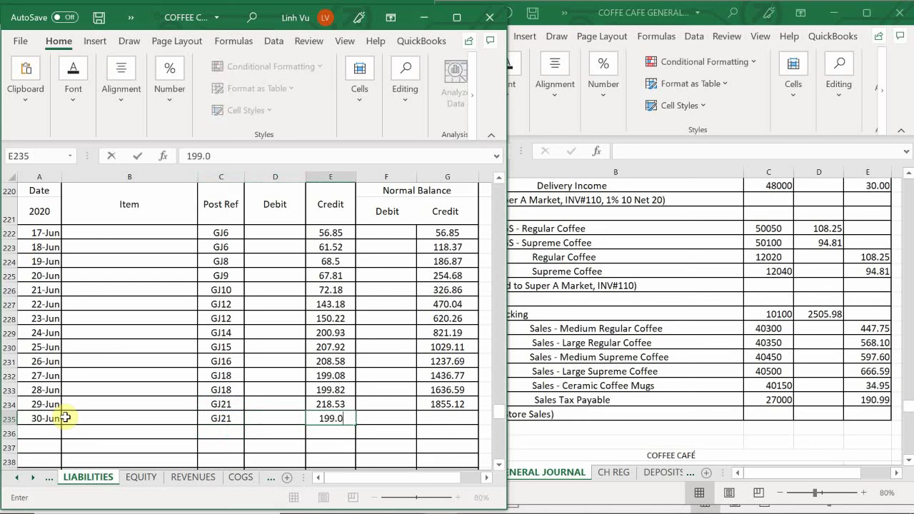
pyautogui.press('BackSpace')
pyautogui.write('60')
pyautogui.press('BackSpace')
pyautogui.press('BackSpace')
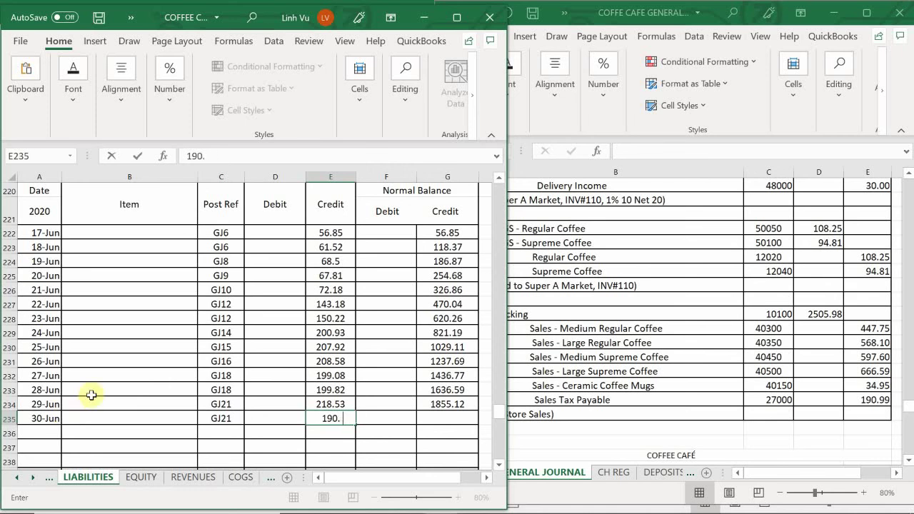
pyautogui.write('99')
pyautogui.press('Return')
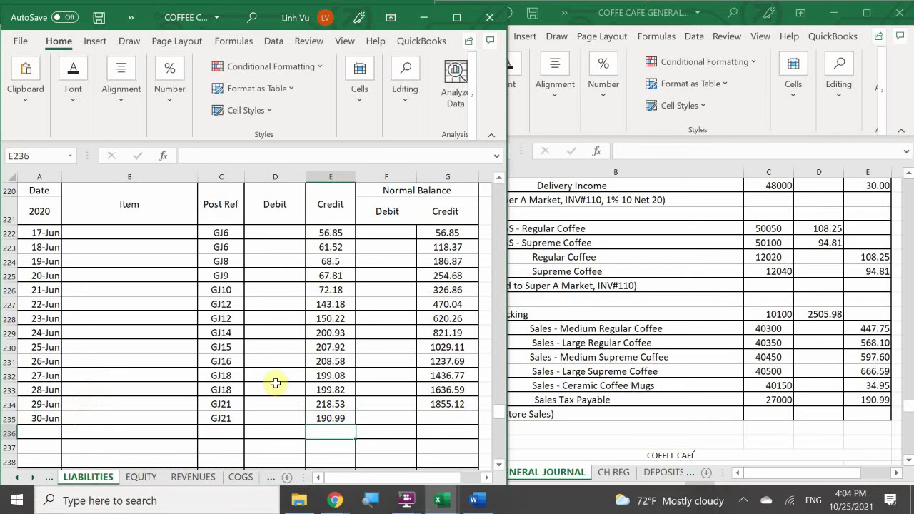
# - Extend the Sales Tax Payable running balance formula from G234 into G235
pyautogui.click(423, 404)
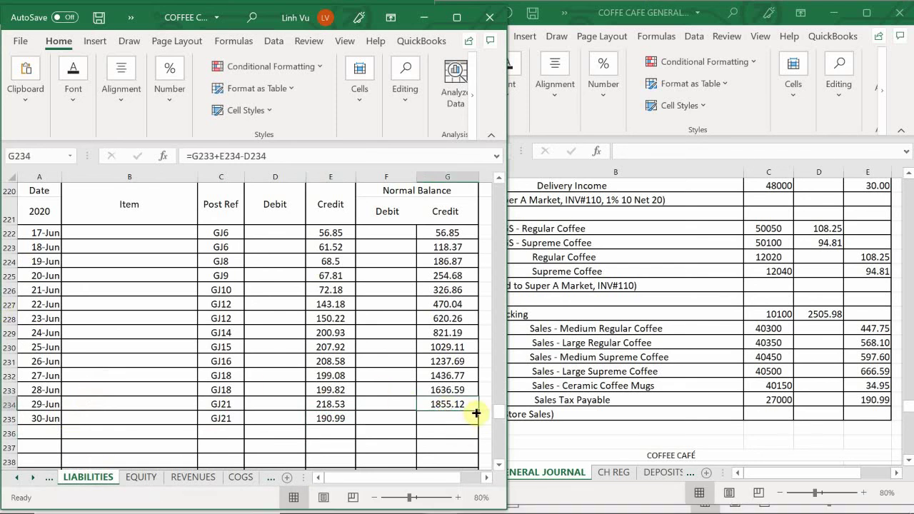
pyautogui.moveTo(476, 412); pyautogui.dragTo(480, 422)
pyautogui.moveTo(443, 500)
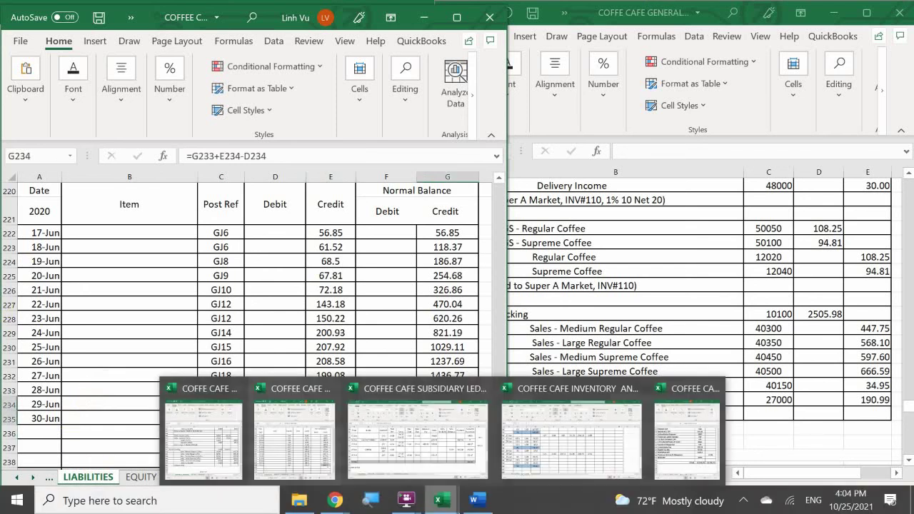
pyautogui.click(397, 334)
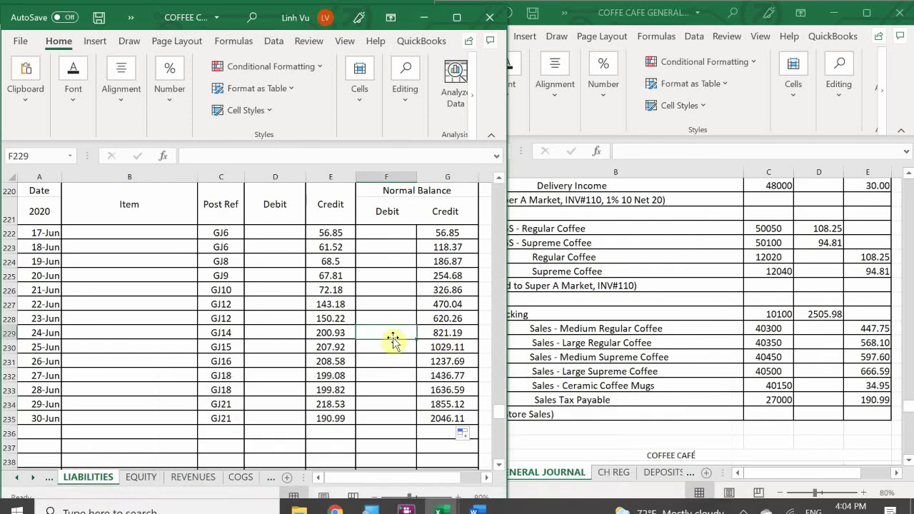
pyautogui.click(424, 384)
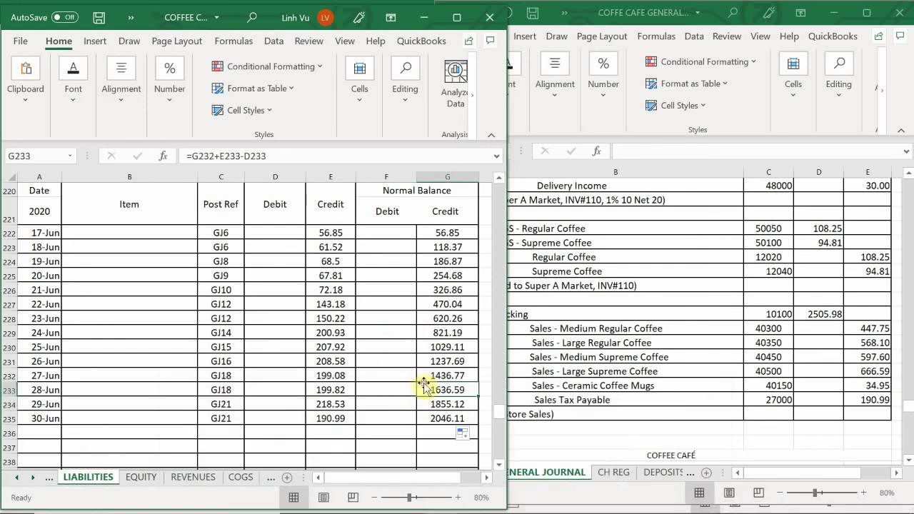
# - Switch to the COFFEE CAFE INVENTORY workbook and enter the date 6/30 in A35 of the REG COFFEE sheet
pyautogui.click(564, 373)
pyautogui.scroll(-2, 563, 371)
pyautogui.scroll(-3, 563, 372)
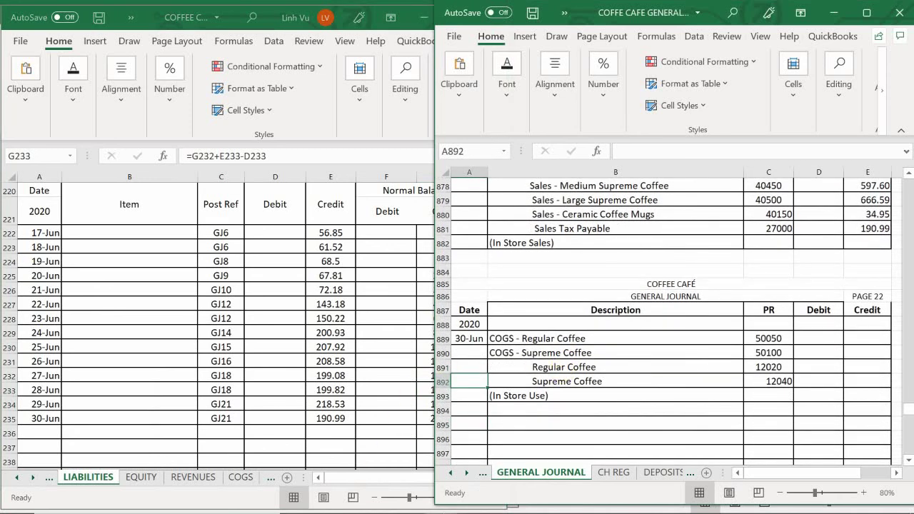
pyautogui.moveTo(441, 505)
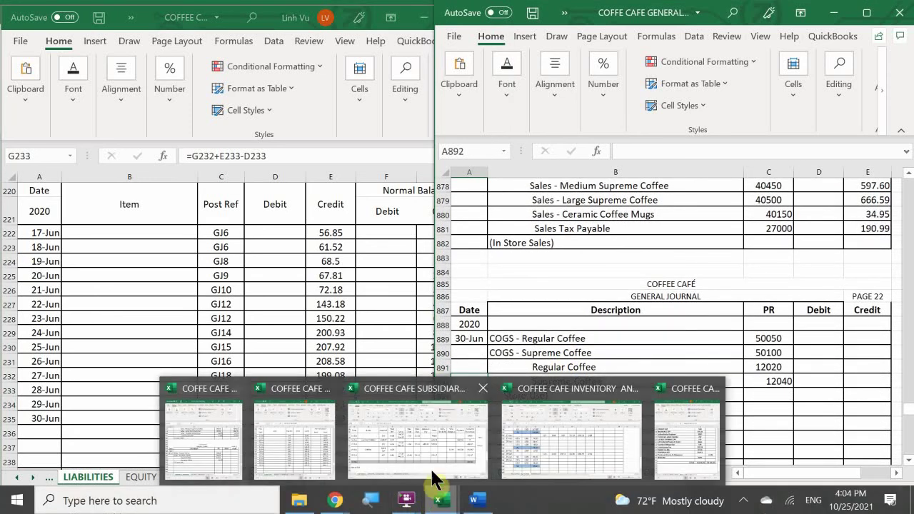
pyautogui.click(551, 437)
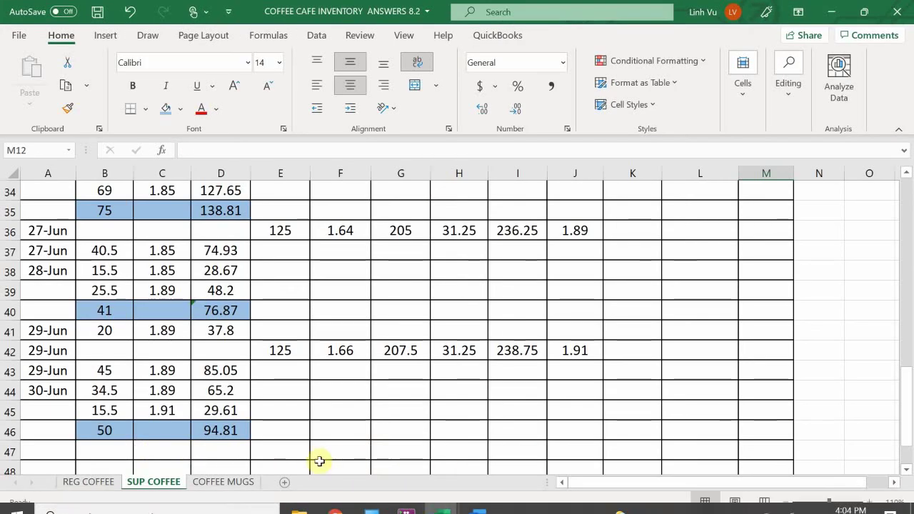
pyautogui.click(84, 482)
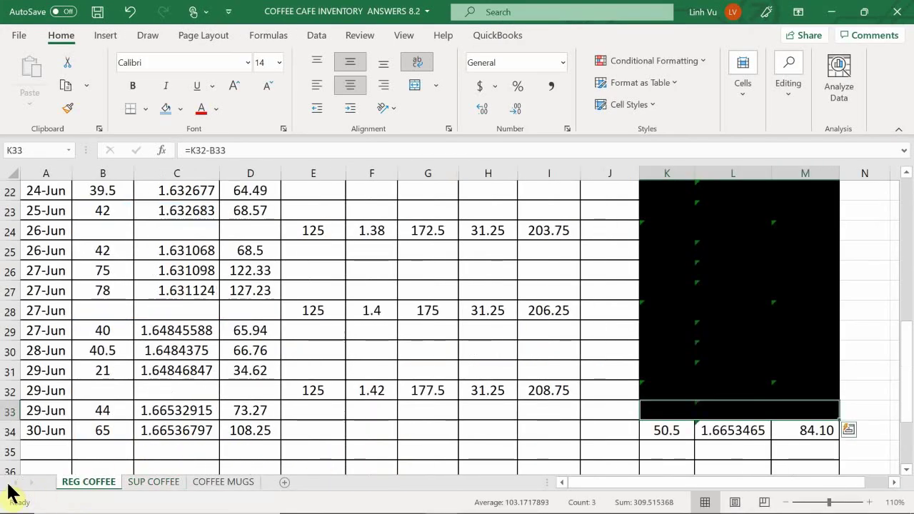
pyautogui.scroll(-1, 80, 435)
pyautogui.scroll(-1, 80, 435)
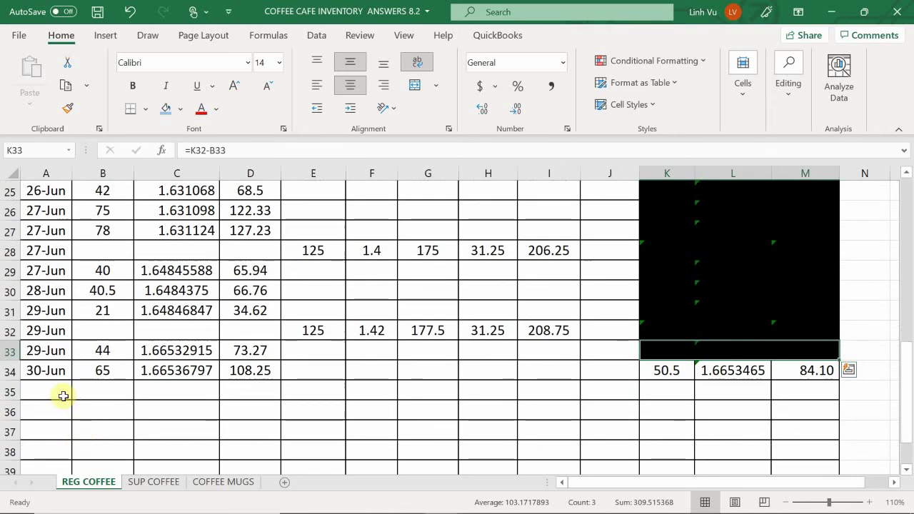
pyautogui.click(45, 389)
pyautogui.write('6/')
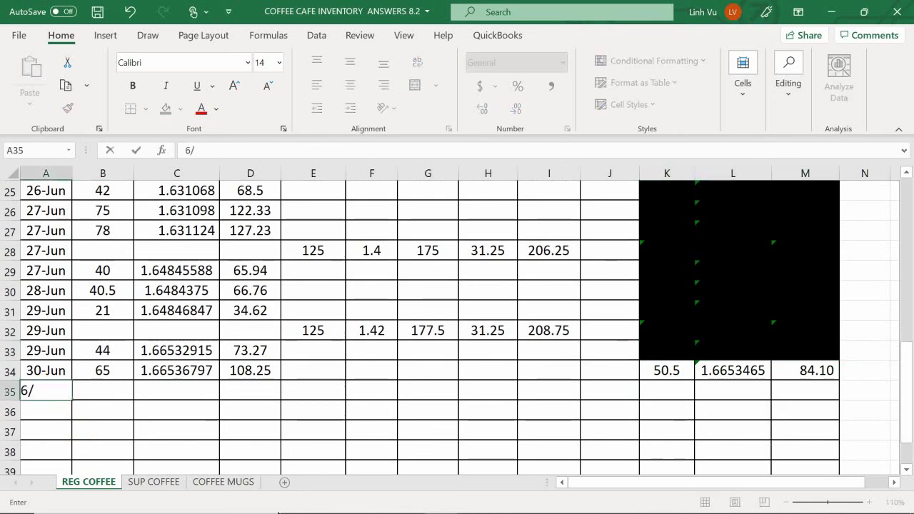
pyautogui.write('30')
pyautogui.press('Return')
# - Enter the quantity 38 in B35 and set the cost per item in C35 with the formula =L34
pyautogui.press('Up')
pyautogui.press('Right')
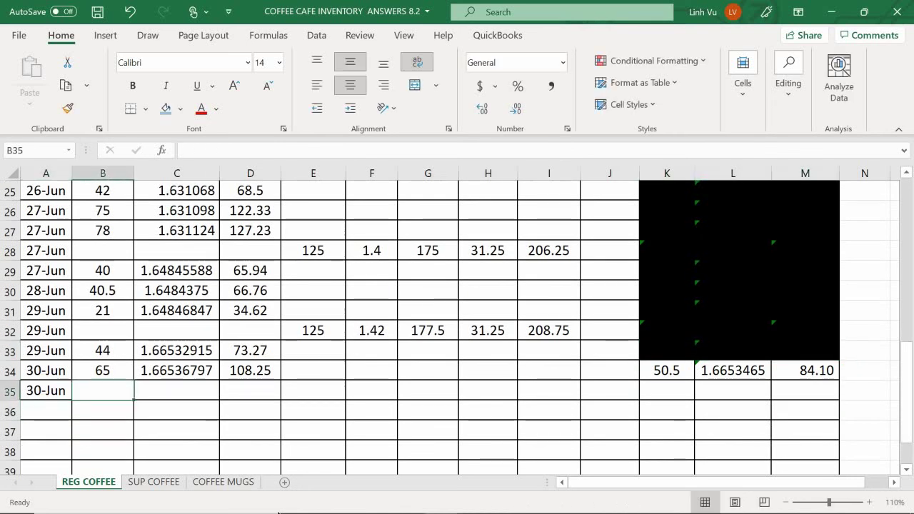
pyautogui.write('38')
pyautogui.press('Tab')
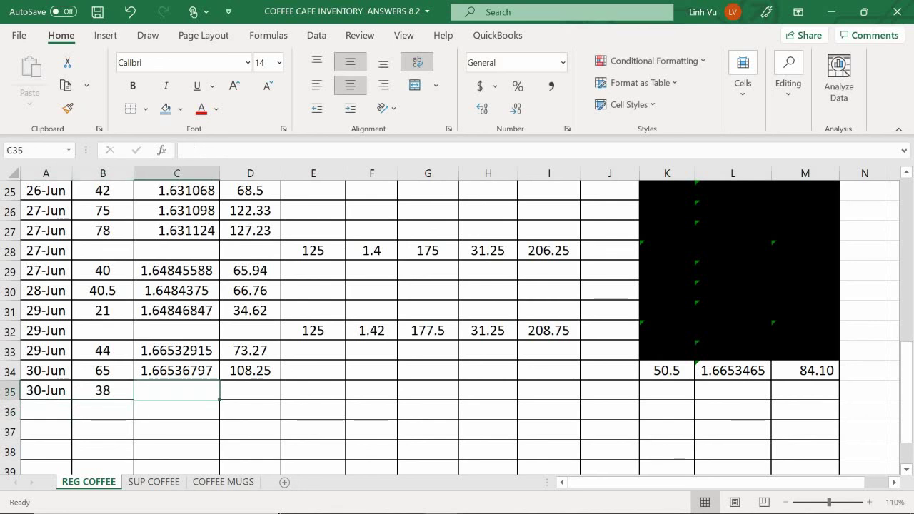
pyautogui.write('=')
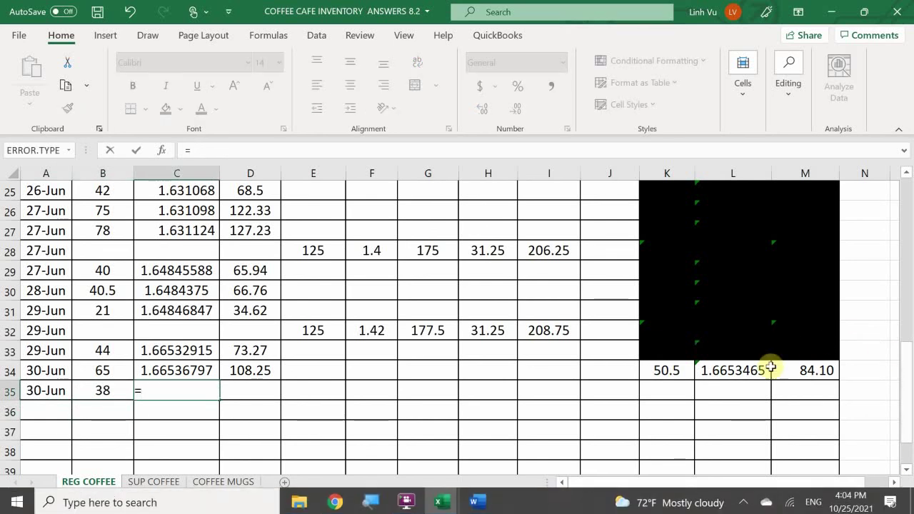
pyautogui.click(755, 370)
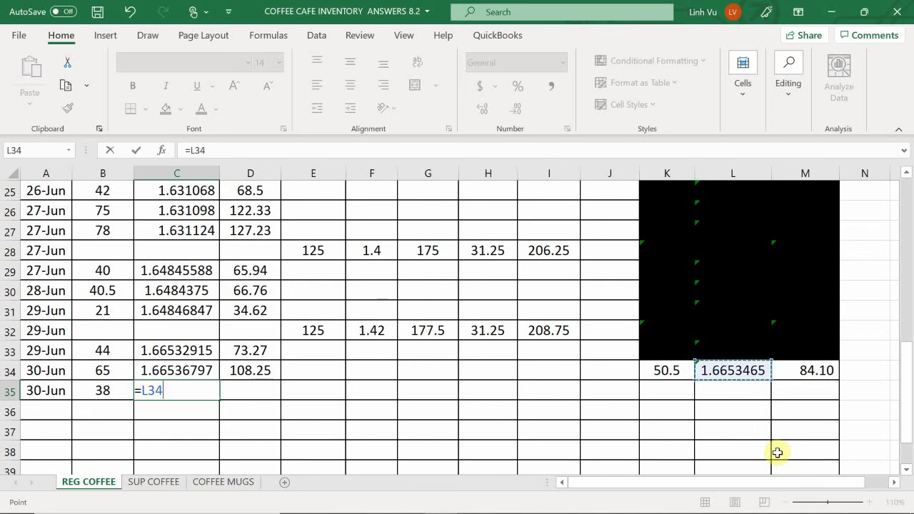
pyautogui.press('Return')
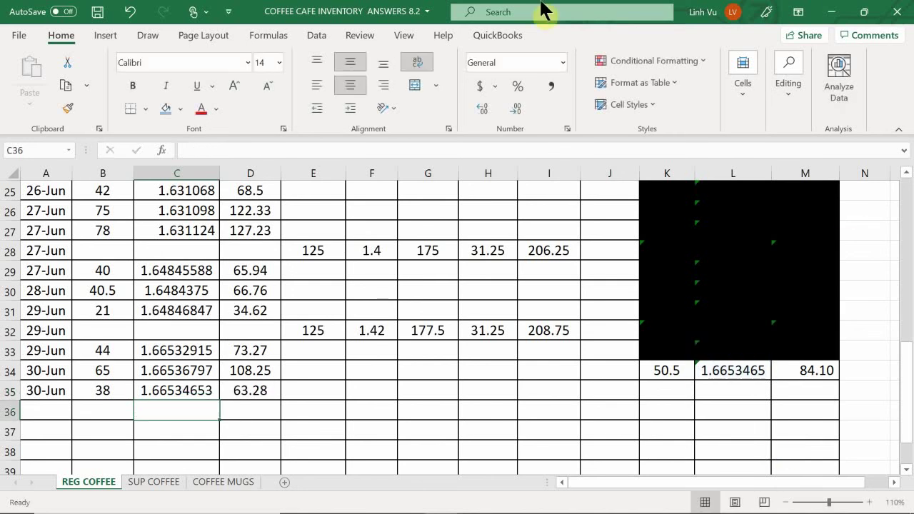
# - Calculate the regular coffee on hand with =K34-B35 for the quantity in K35 and =M34-D35 for the total in M35
pyautogui.click(655, 389)
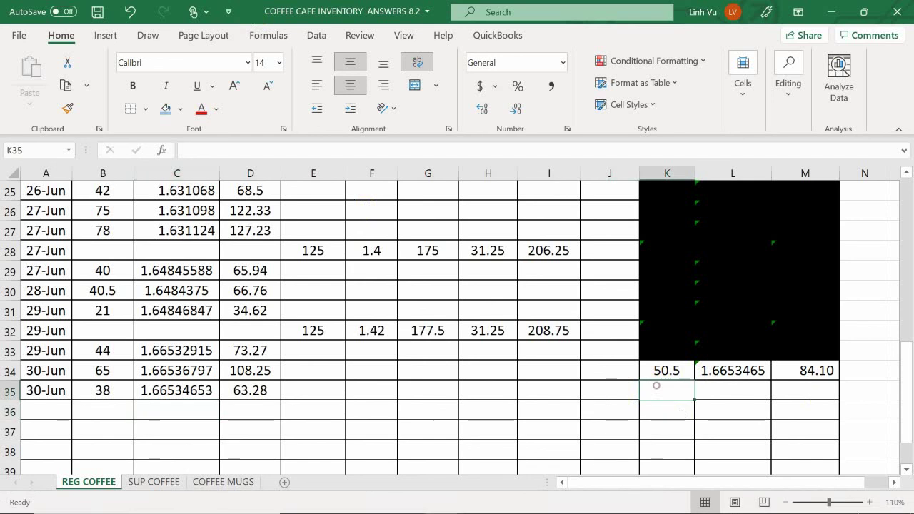
pyautogui.write('=K34-')
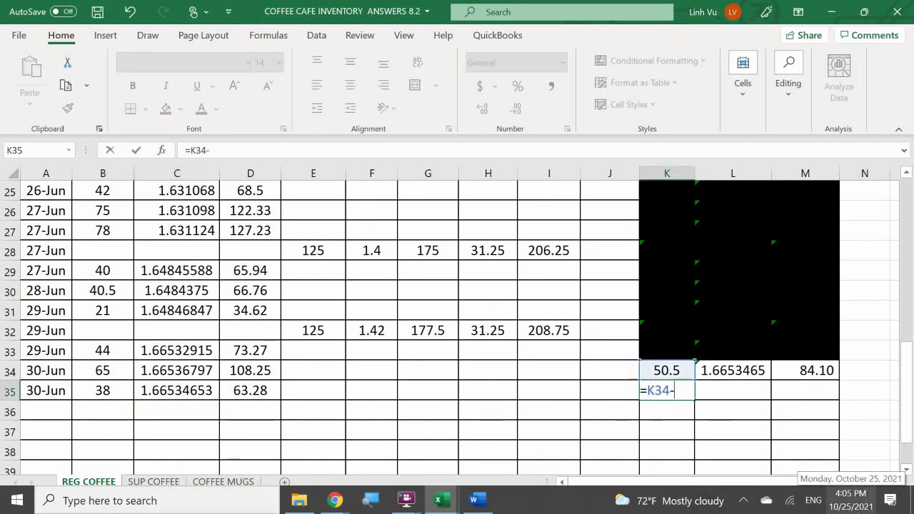
pyautogui.click(103, 390)
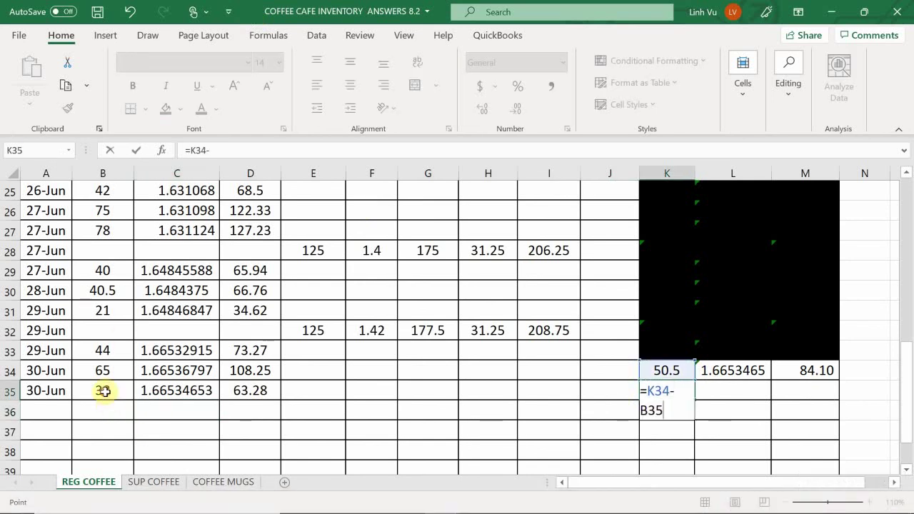
pyautogui.press('Return')
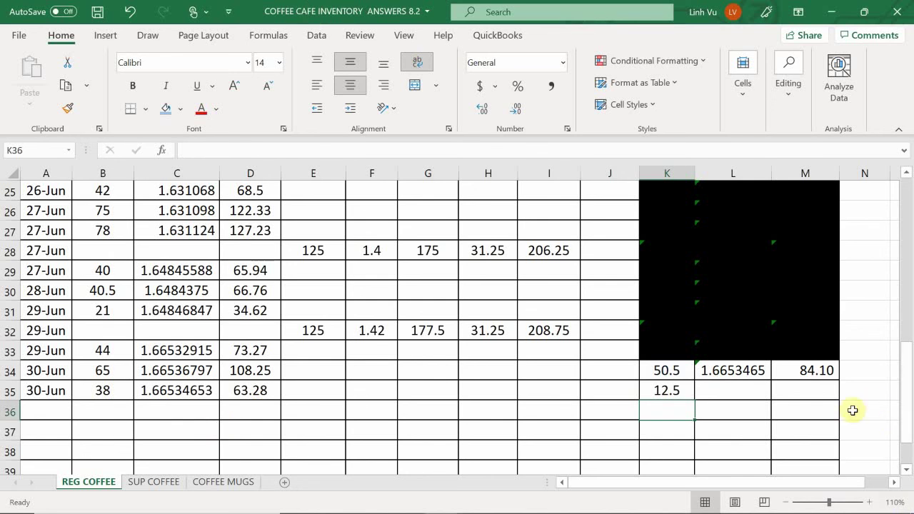
pyautogui.click(808, 393)
pyautogui.write('=')
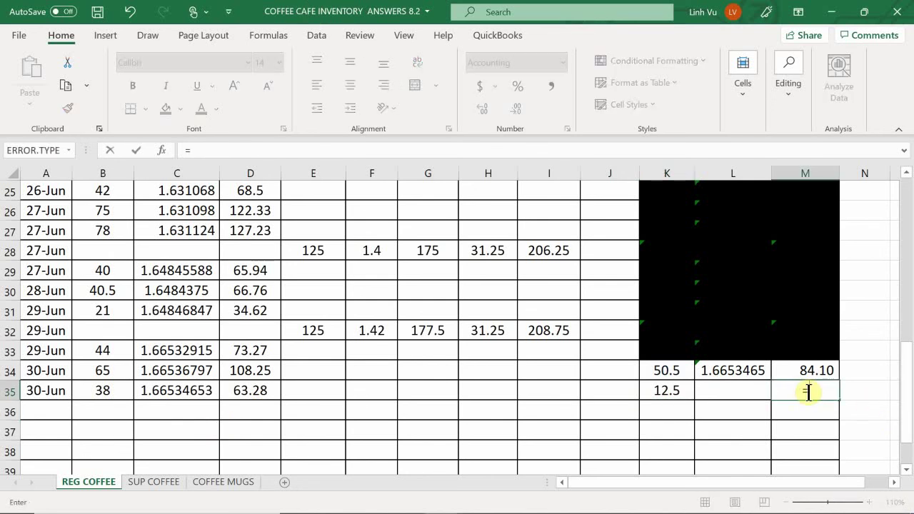
pyautogui.press('Up')
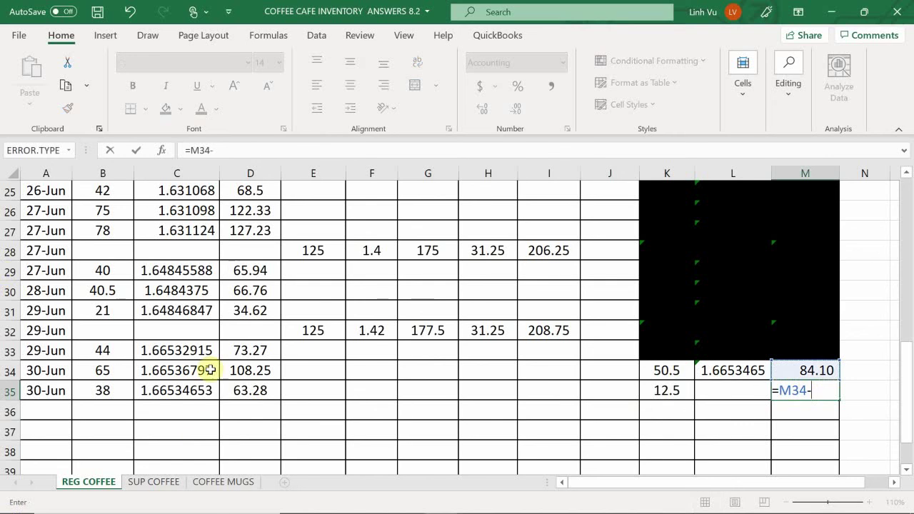
pyautogui.click(245, 389)
pyautogui.press('Return')
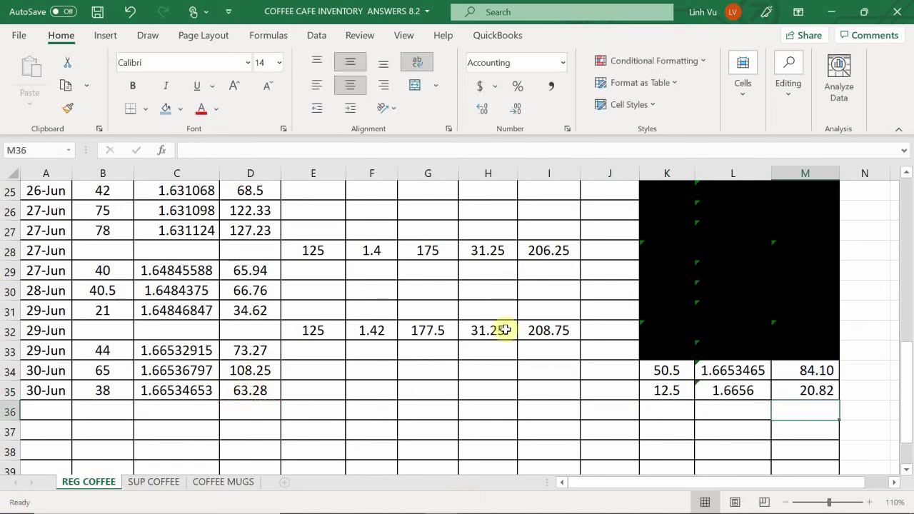
# - Fill the superseded inventory on hand cells K34:M34 with black
pyautogui.moveTo(663, 370); pyautogui.dragTo(795, 367)
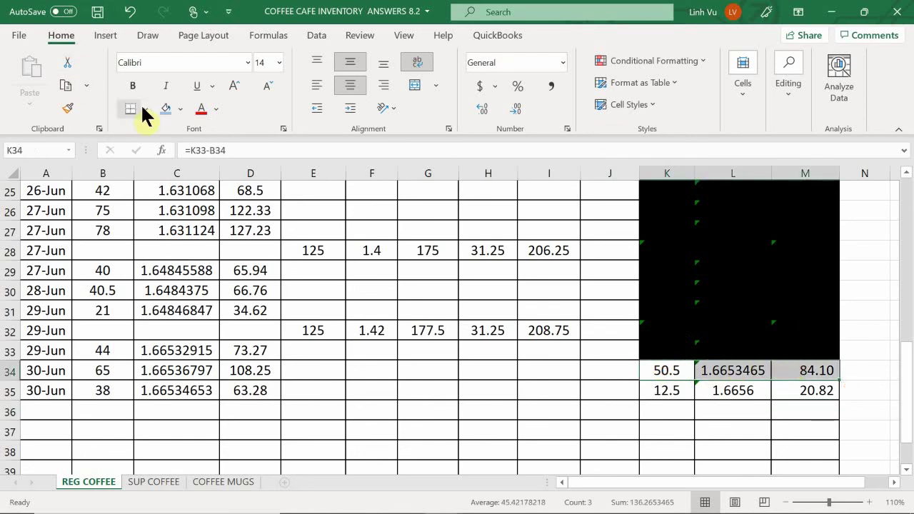
pyautogui.click(180, 109)
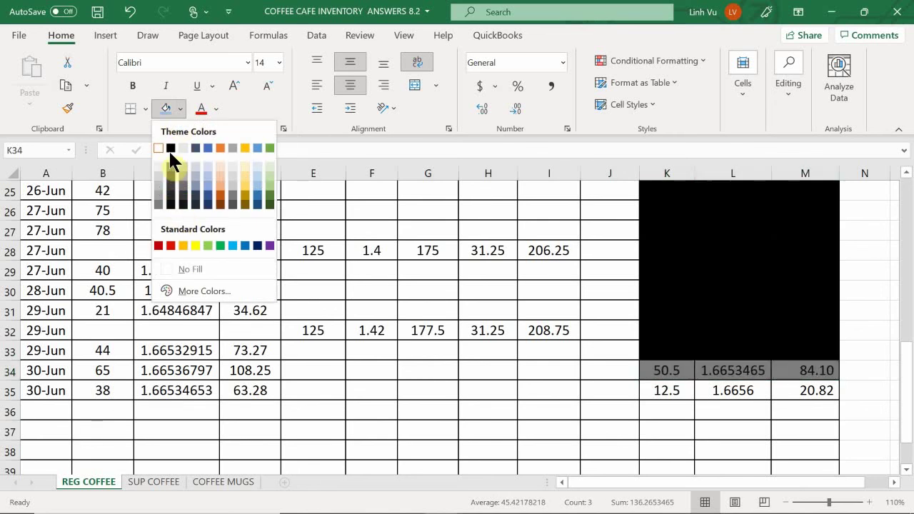
pyautogui.click(170, 149)
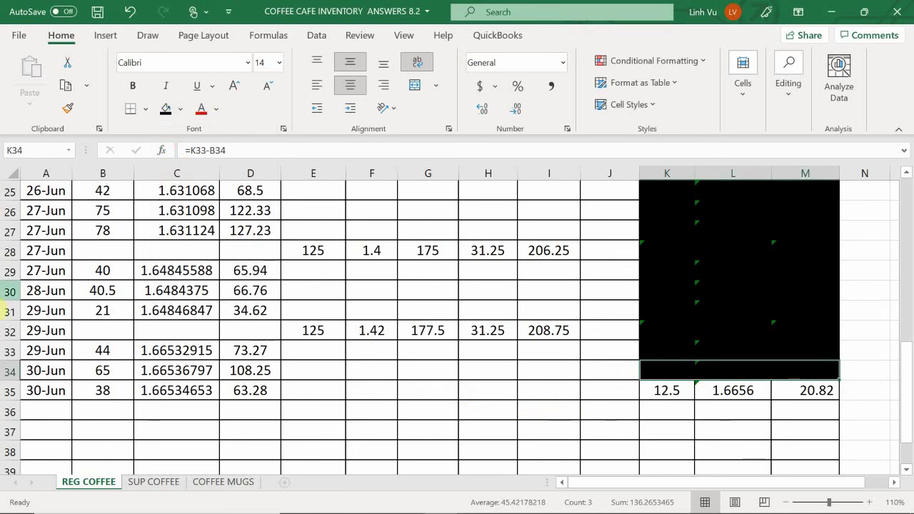
# - On the SUP COFFEE sheet, enter the date 6/30 in A47 and the quantity 40 in B47
pyautogui.moveTo(3, 510)
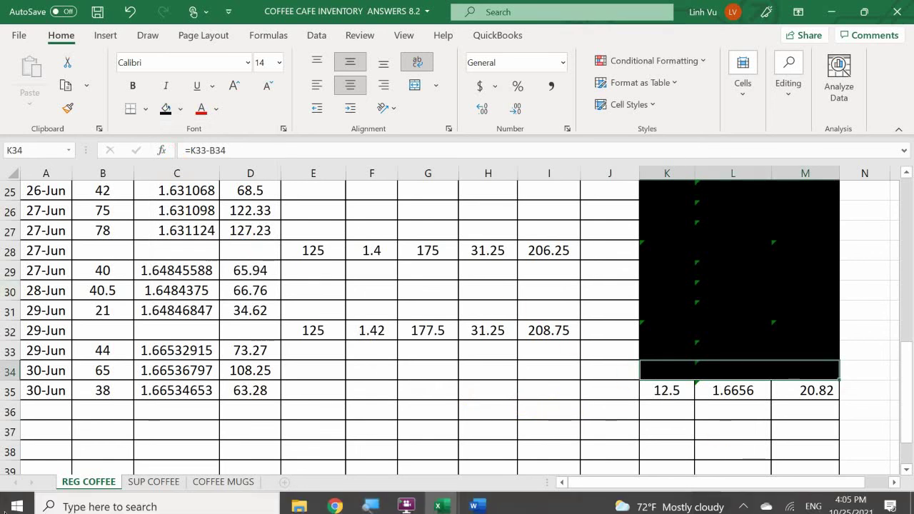
pyautogui.click(152, 482)
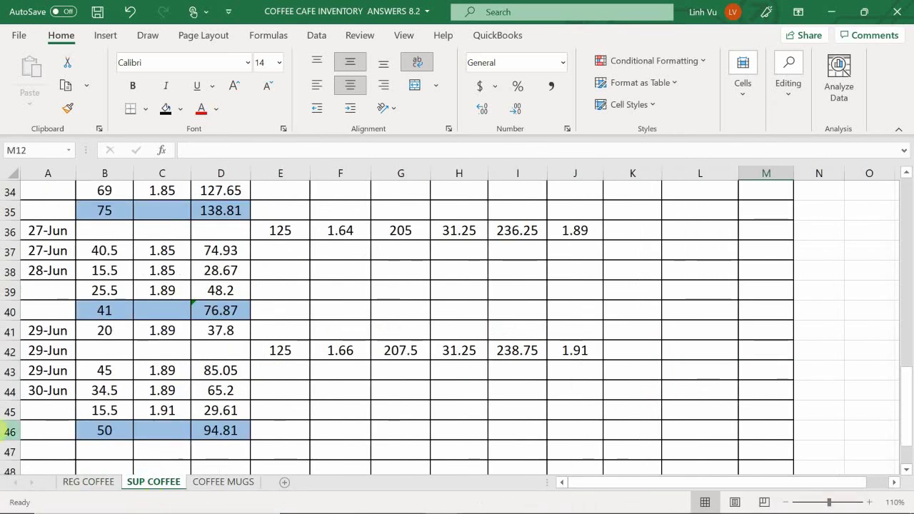
pyautogui.click(46, 452)
pyautogui.write('6')
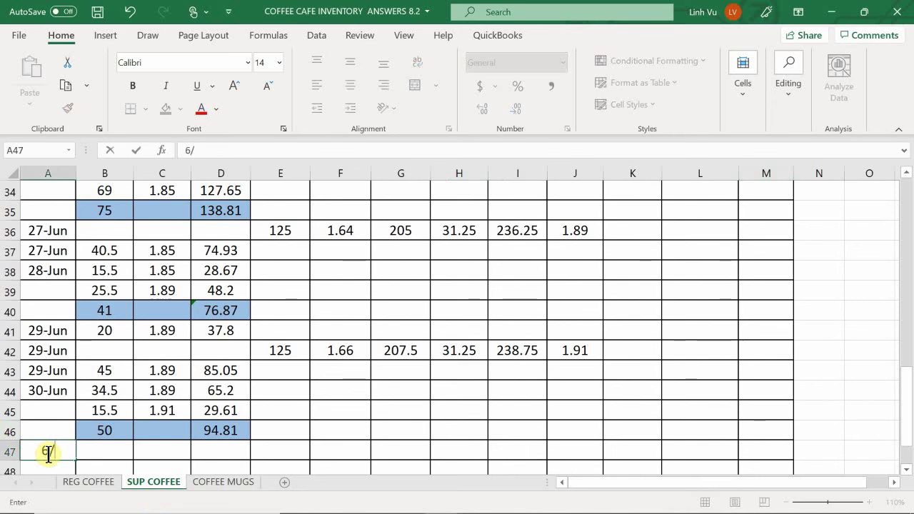
pyautogui.write('/30')
pyautogui.press('Return')
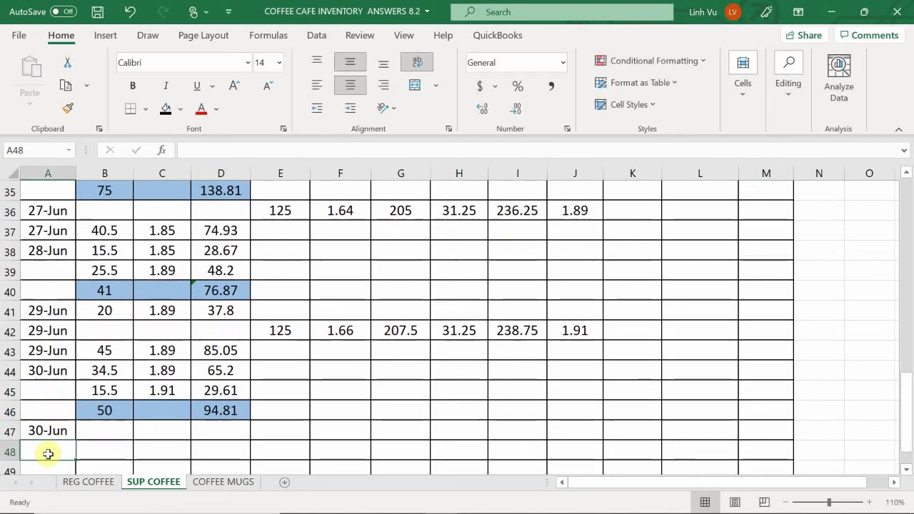
pyautogui.click(104, 432)
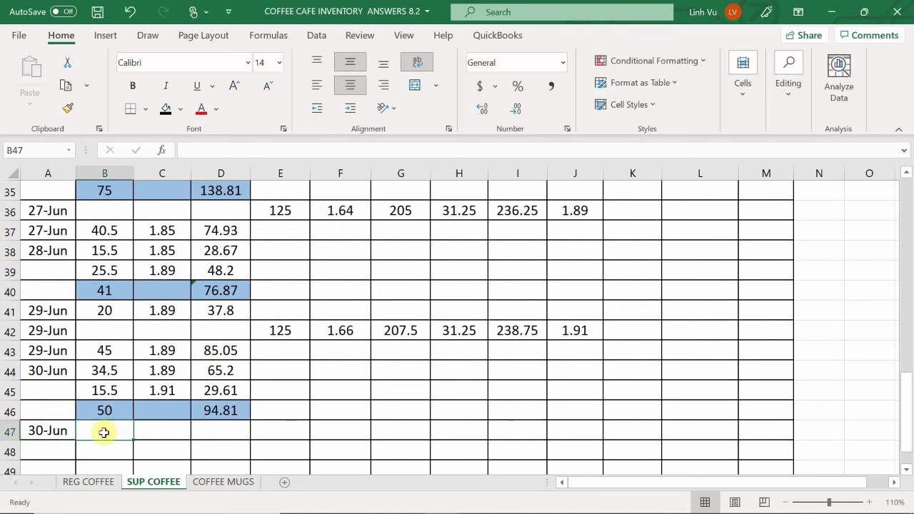
pyautogui.write('40')
pyautogui.press('Return')
# - Set the supreme coffee cost per item in C47 to the inventory on hand cost with the formula =L11
pyautogui.press('Right')
pyautogui.press('Up')
pyautogui.write('=')
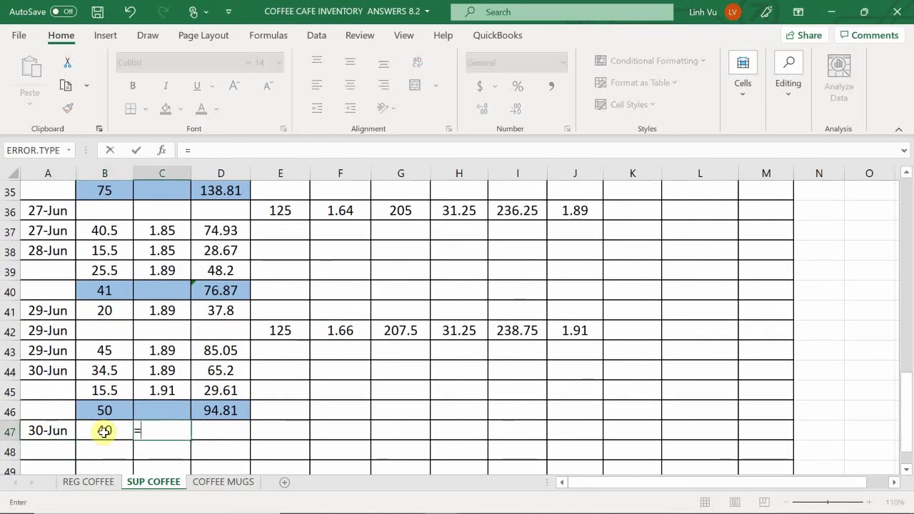
pyautogui.scroll(11, 316, 287)
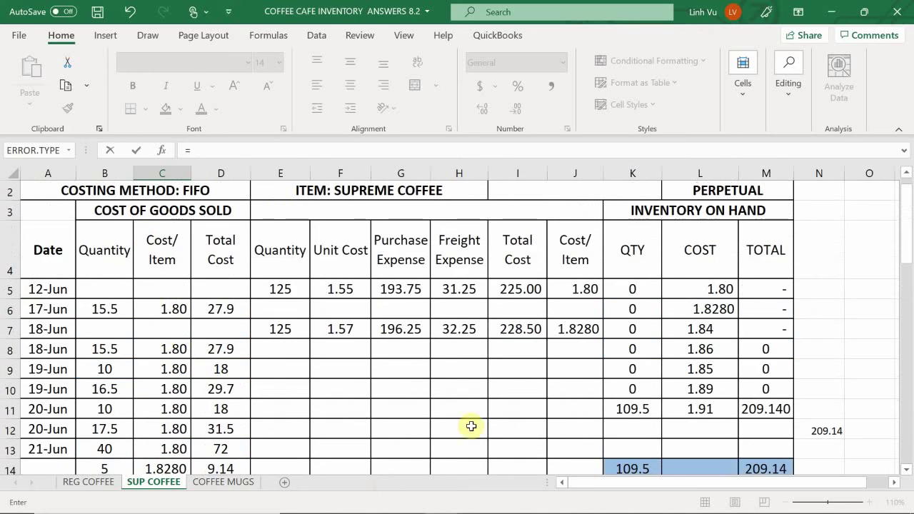
pyautogui.click(671, 408)
pyautogui.press('Return')
# - Calculate the June 30 supreme coffee total cost in D47 with =ROUND(B47*C47,2)
pyautogui.press('Right')
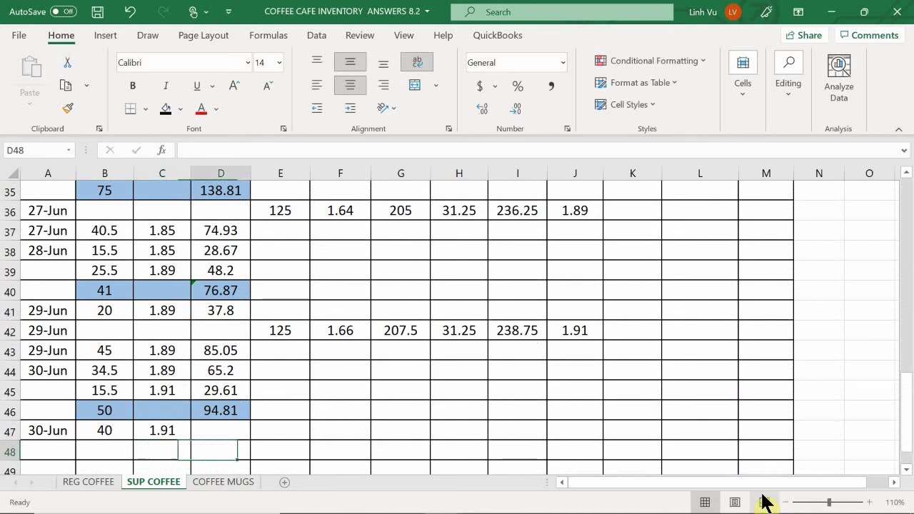
pyautogui.press('Up')
pyautogui.write('=round)')
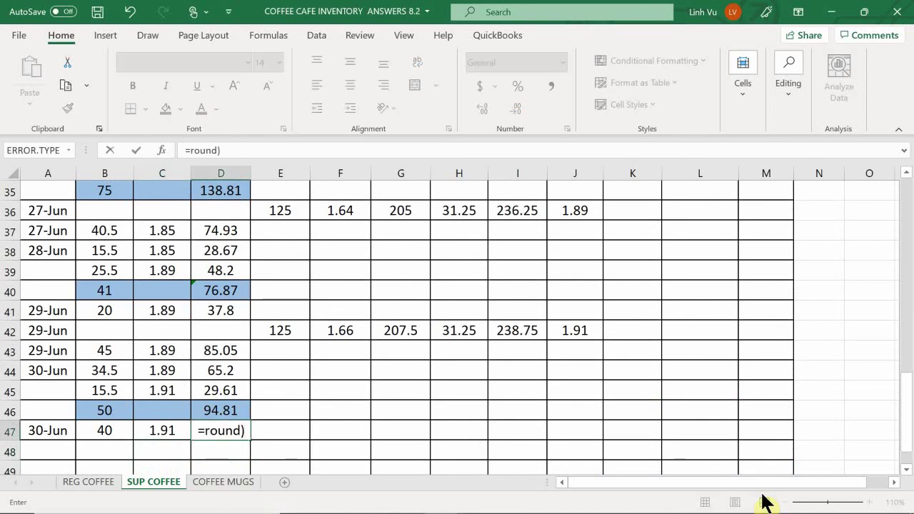
pyautogui.press('BackSpace')
pyautogui.write('(')
pyautogui.press('Left')
pyautogui.press('Left')
pyautogui.write('*')
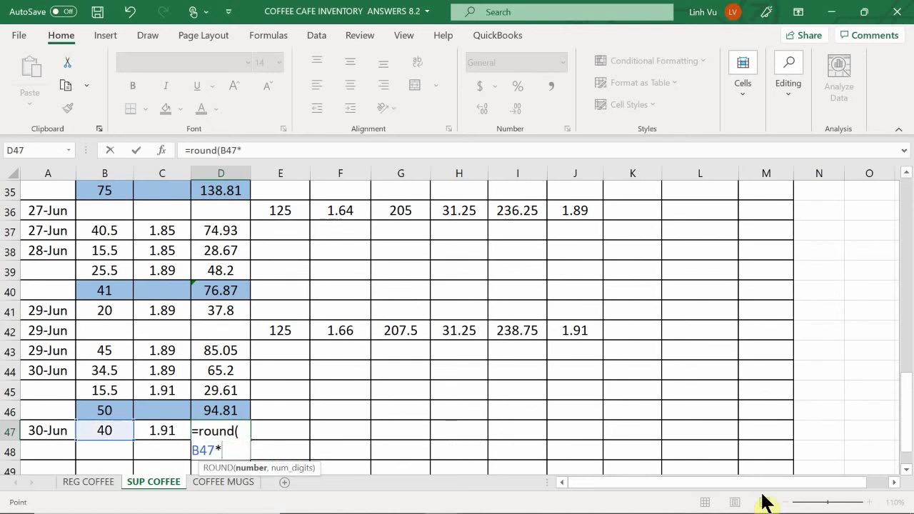
pyautogui.press('Left')
pyautogui.write(',2')
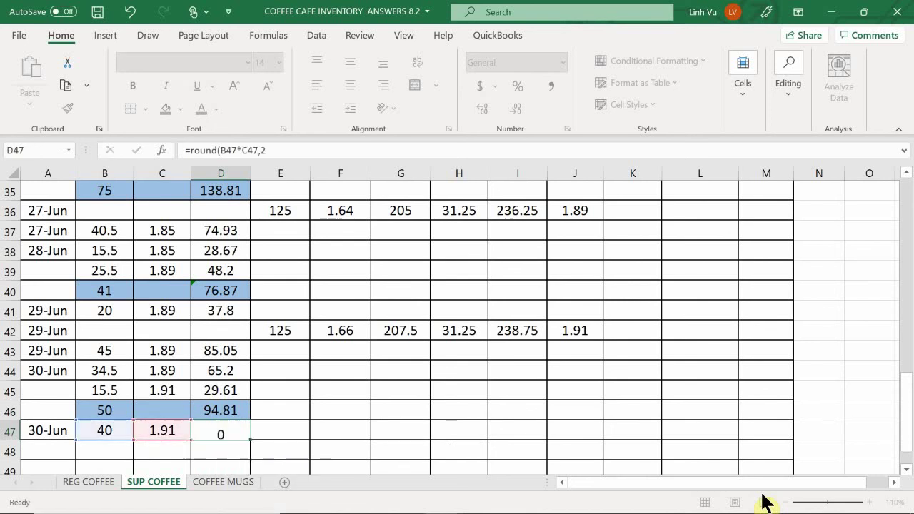
pyautogui.press('Return')
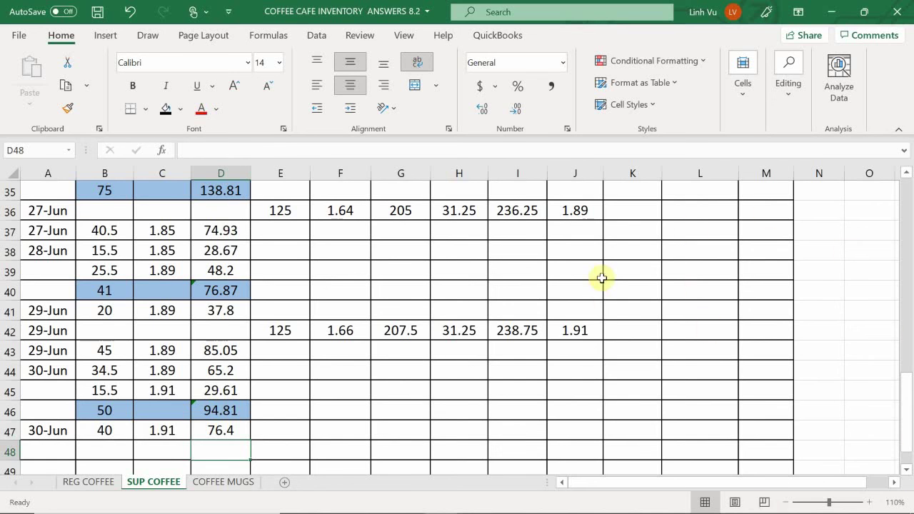
# - Reduce the supreme coffee quantity on hand in K11 with the formula =109.5-40
pyautogui.scroll(2, 607, 293)
pyautogui.scroll(9, 609, 296)
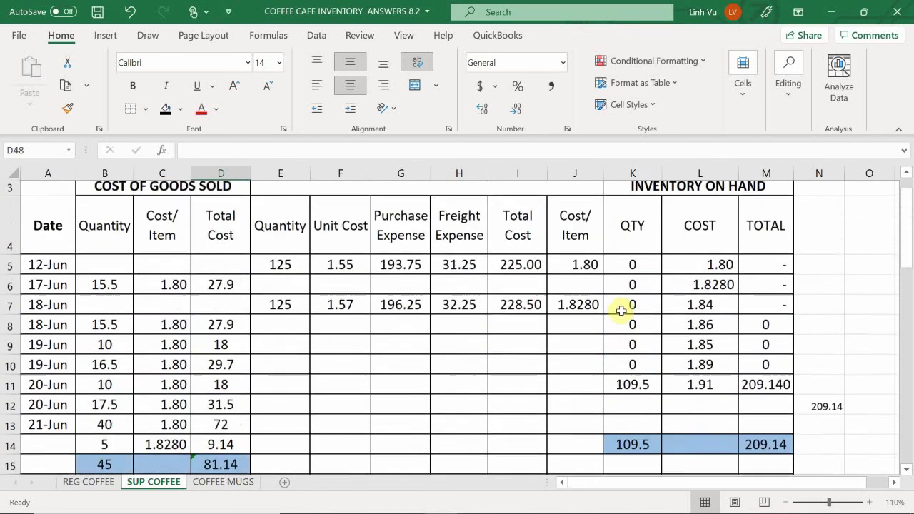
pyautogui.click(622, 408)
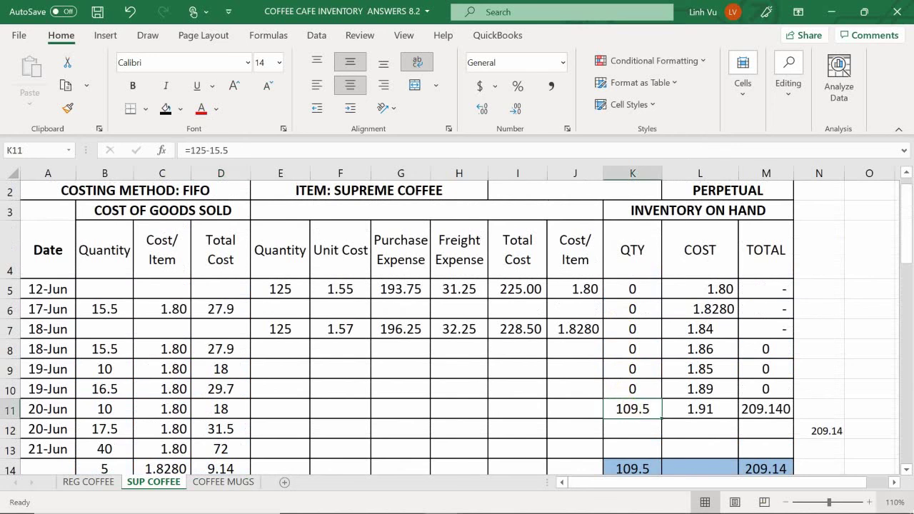
pyautogui.write('=109')
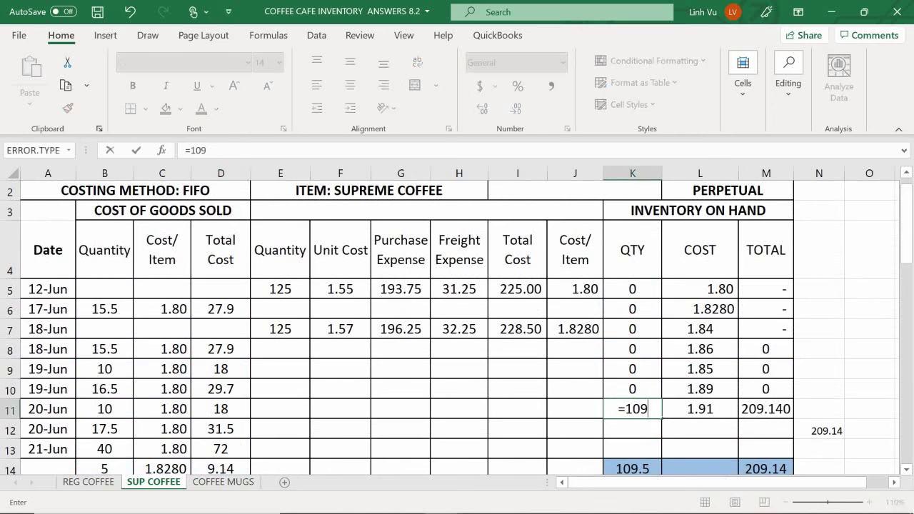
pyautogui.write('.5-40')
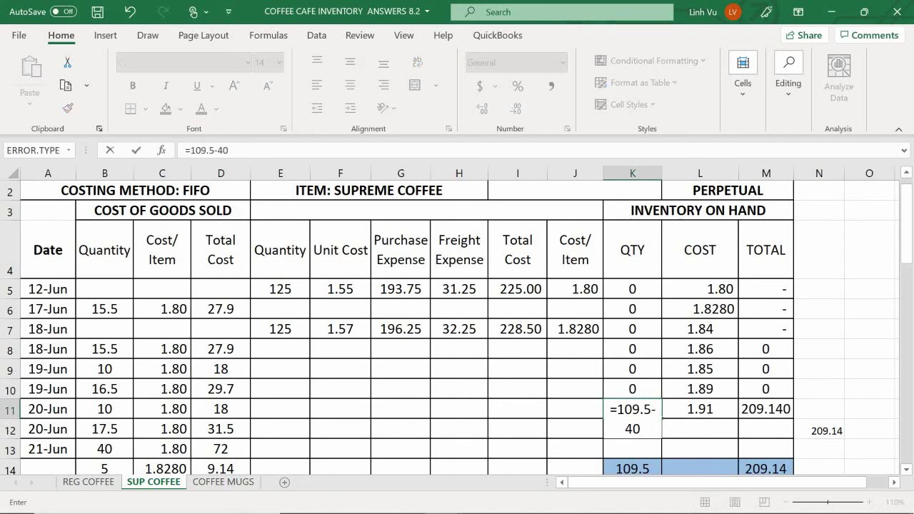
pyautogui.press('Return')
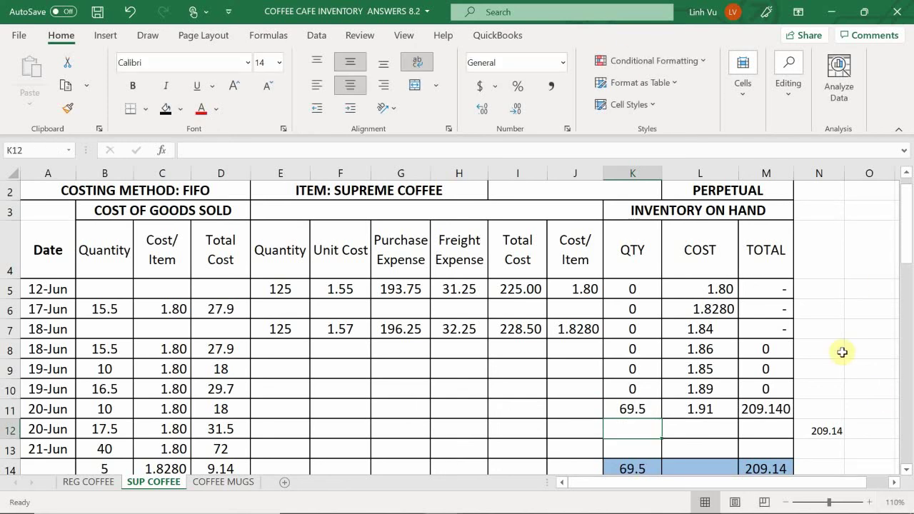
# - Reduce the supreme coffee inventory total in M11 with the formula =209.14-D47
pyautogui.click(759, 408)
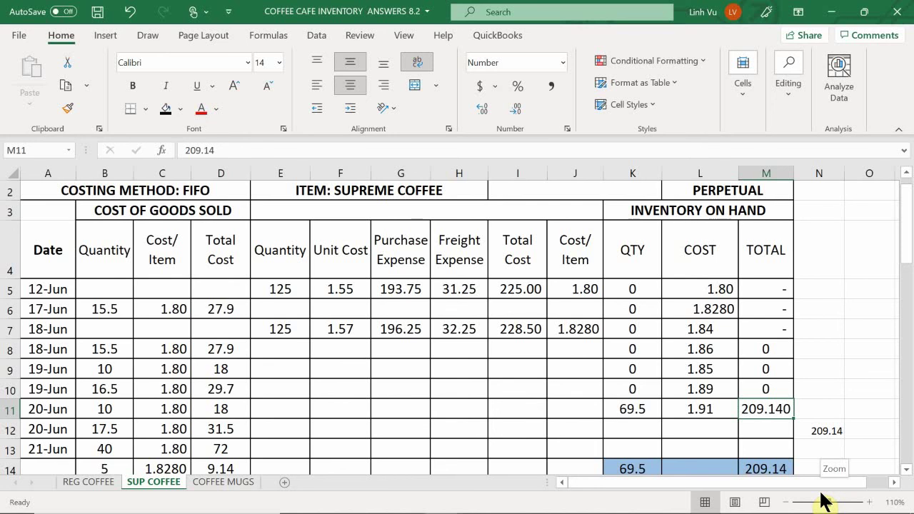
pyautogui.write('=20')
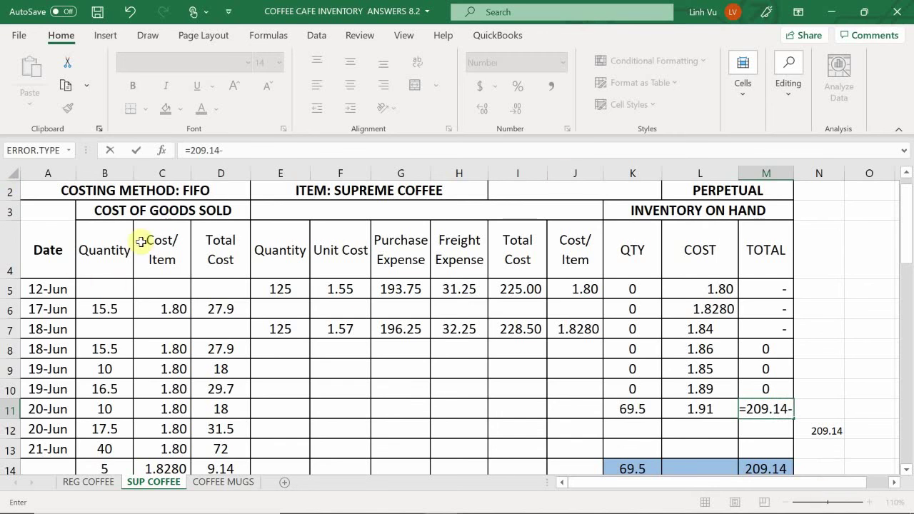
pyautogui.scroll(-3, 59, 200)
pyautogui.scroll(-10, 60, 200)
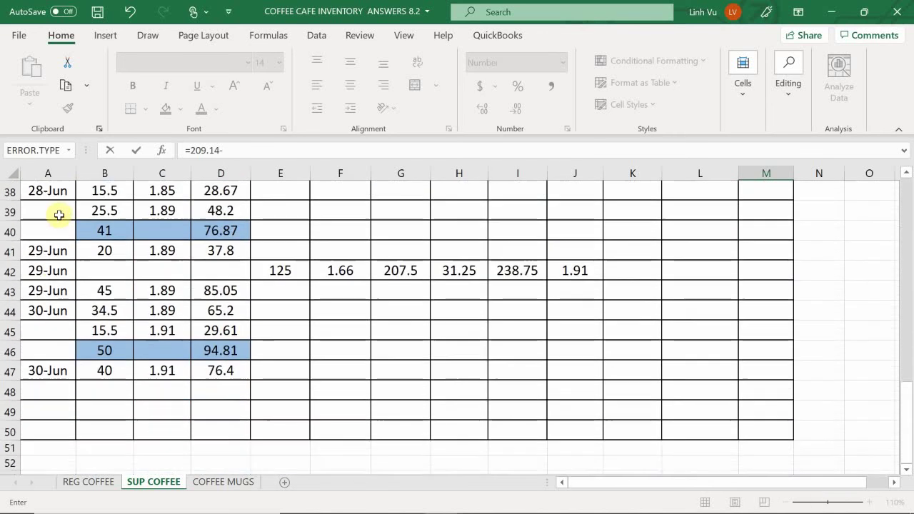
pyautogui.scroll(1, 55, 208)
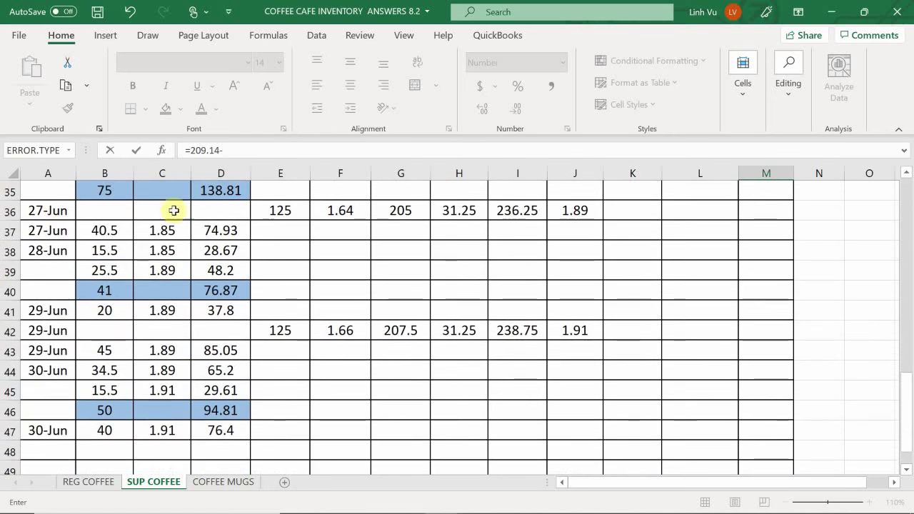
pyautogui.click(213, 431)
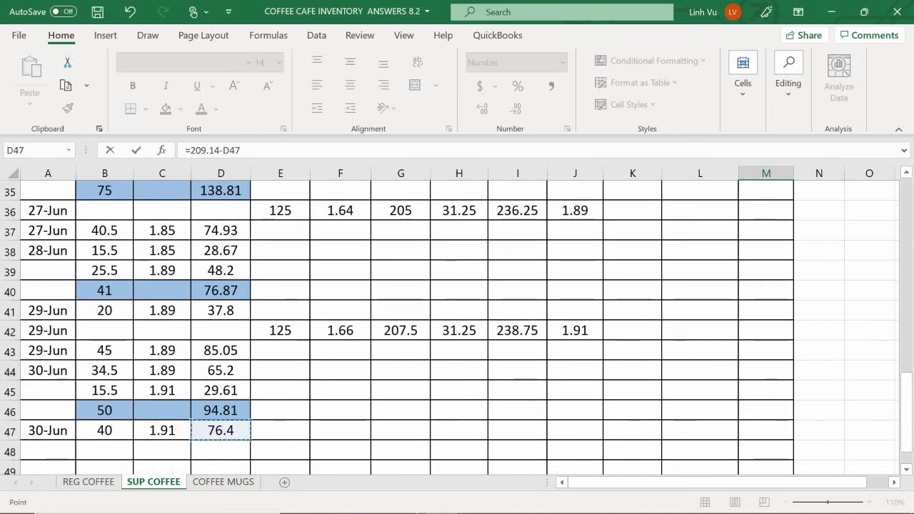
pyautogui.press('Return')
pyautogui.scroll(3, 425, 490)
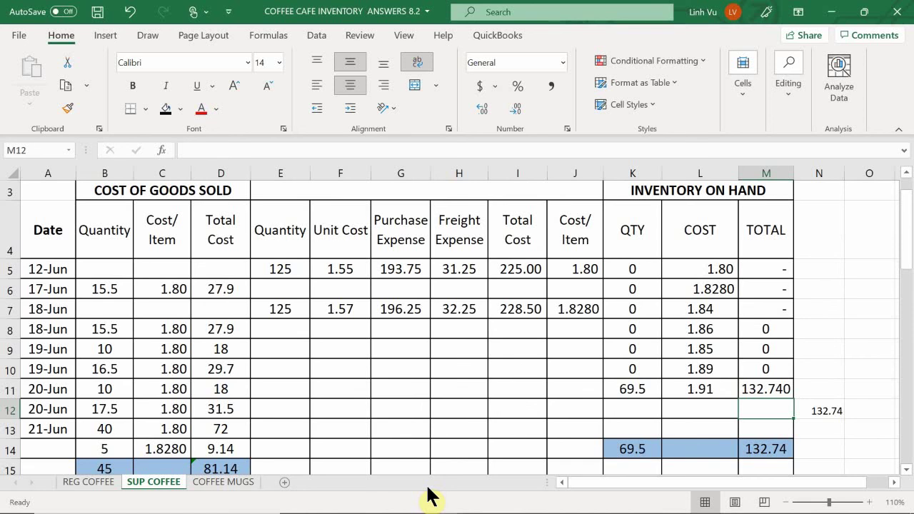
# - Check the June 30 costs on both coffee sheets, then in the general journal workbook enter the COGS - Regular Coffee debit of 63.28 in D889
pyautogui.scroll(-1, 436, 492)
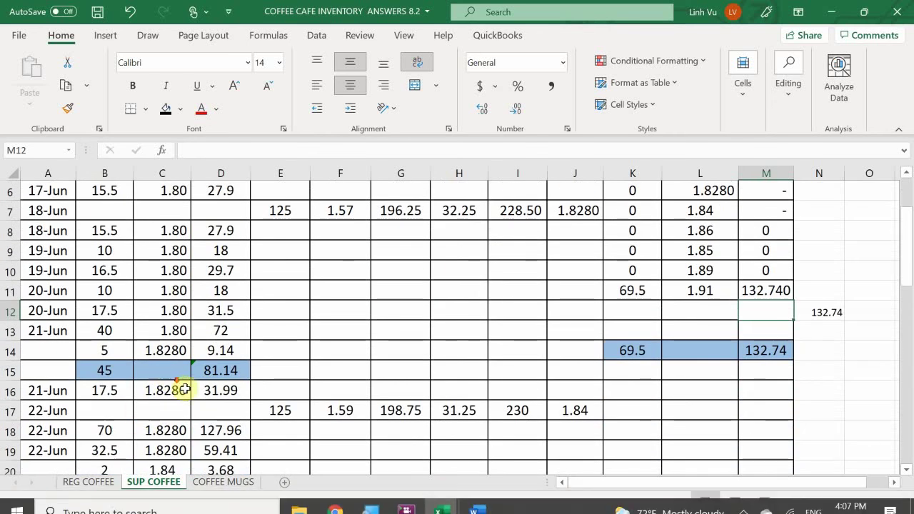
pyautogui.scroll(-10, 222, 396)
pyautogui.scroll(-2, 221, 396)
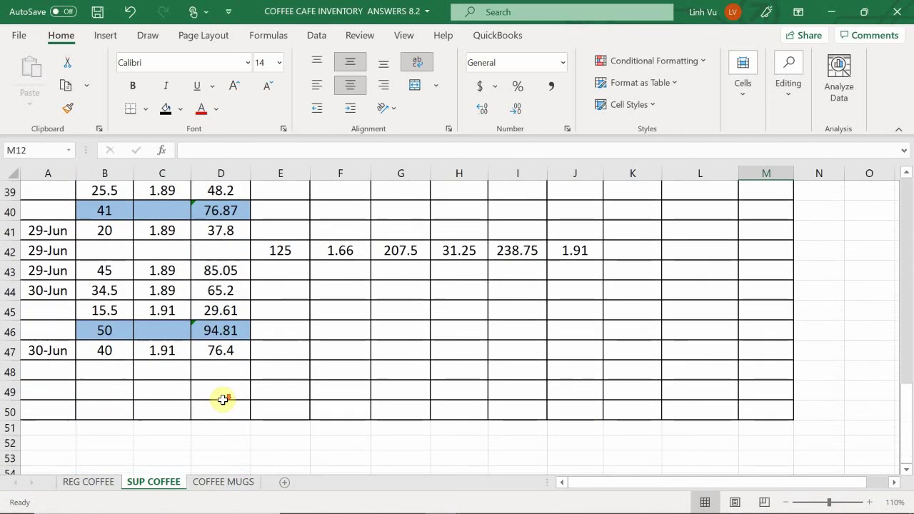
pyautogui.scroll(1, 221, 398)
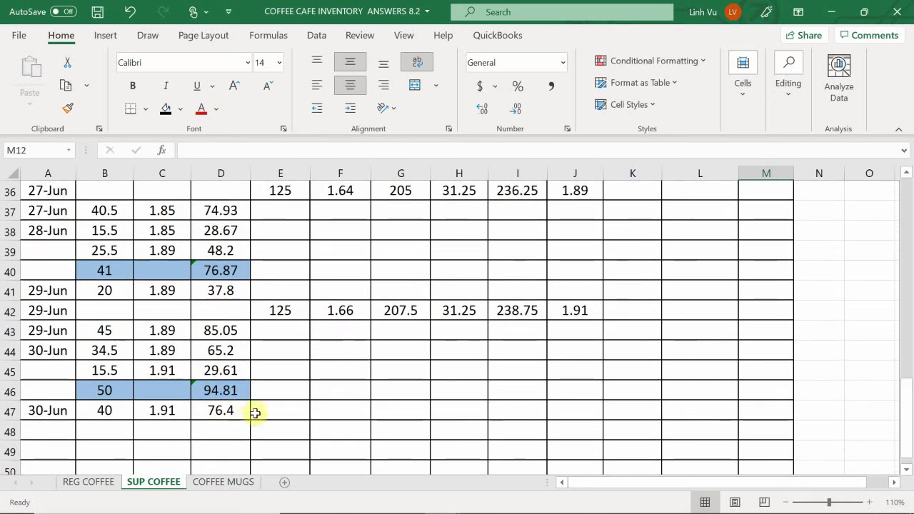
pyautogui.click(88, 484)
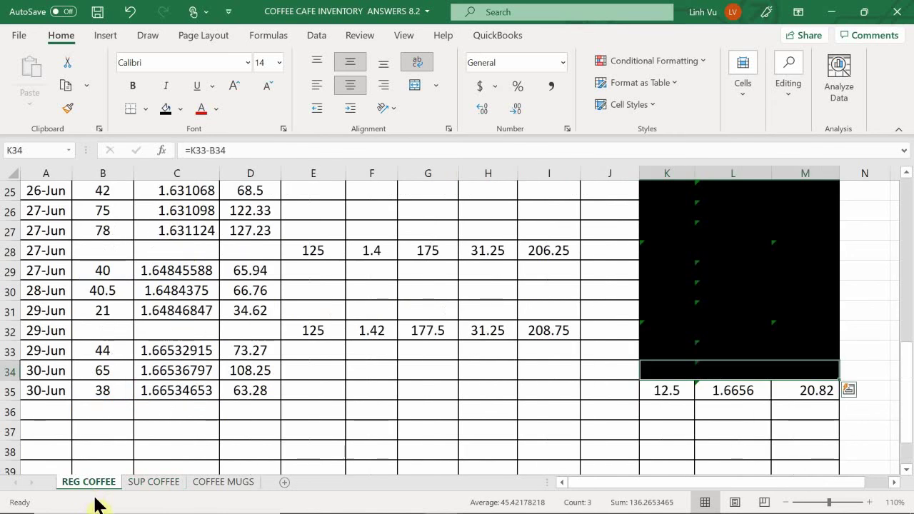
pyautogui.moveTo(439, 510)
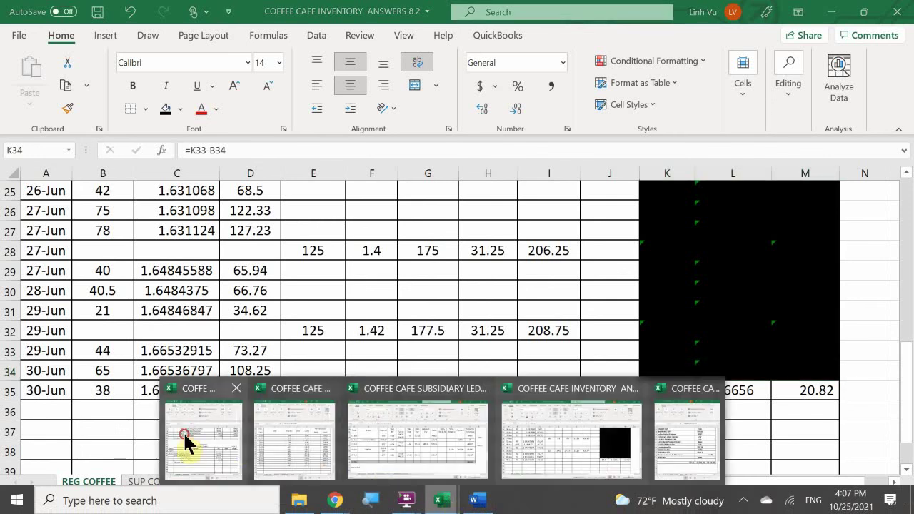
pyautogui.click(184, 433)
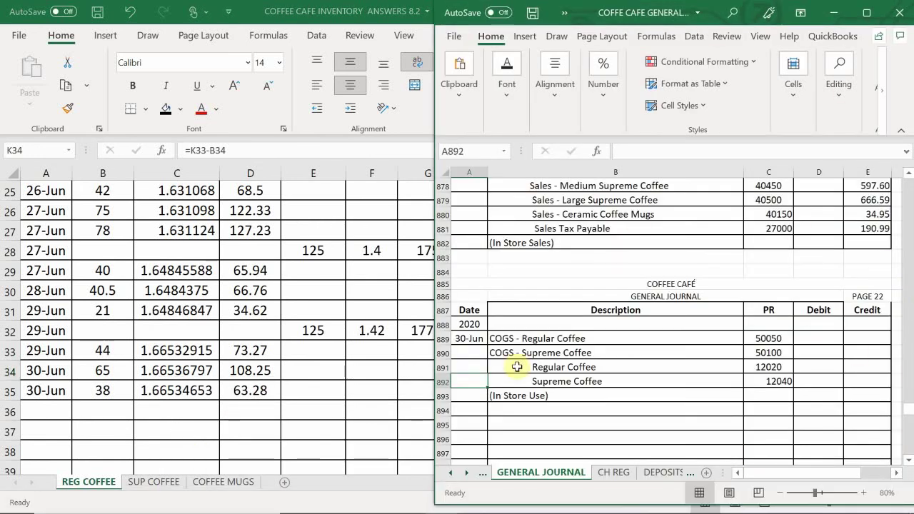
pyautogui.click(812, 340)
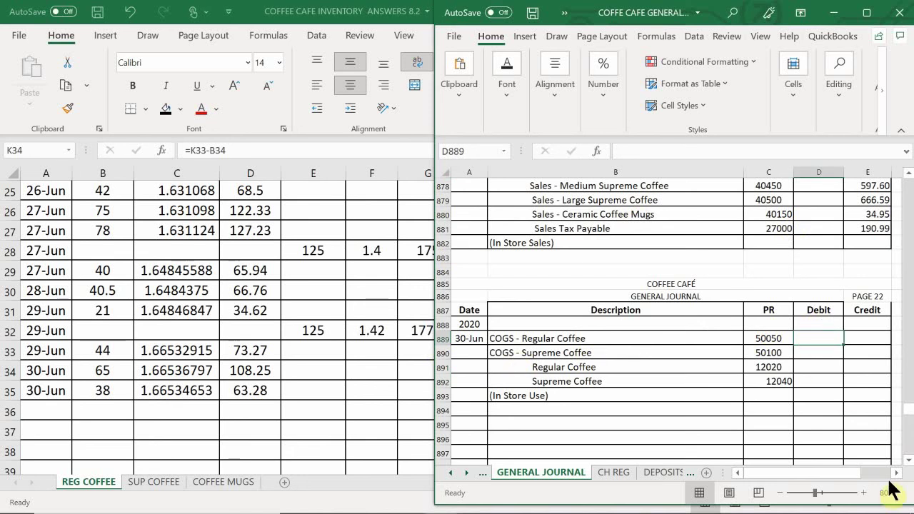
pyautogui.write('63.28')
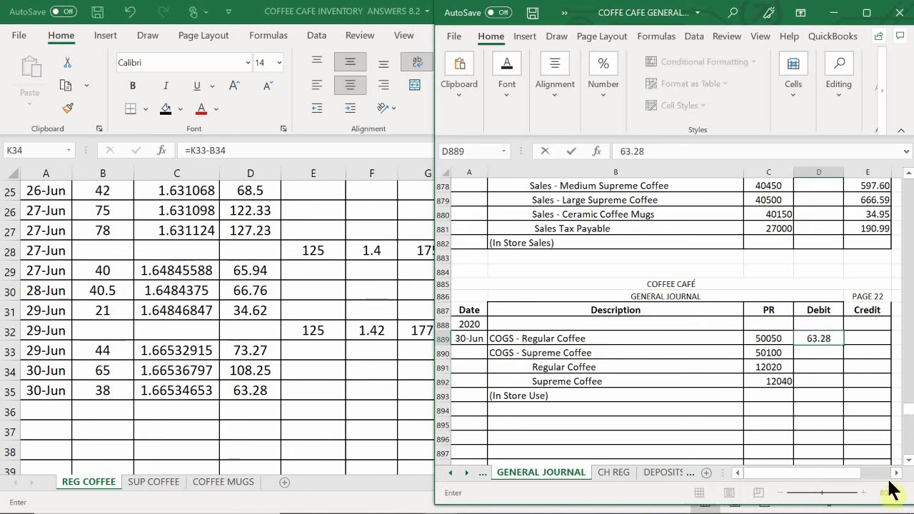
pyautogui.press('Return')
# - Set the Regular Coffee credit in E891 equal to its cost of goods sold debit with =D889
pyautogui.press('Down')
pyautogui.press('Right')
pyautogui.write('=')
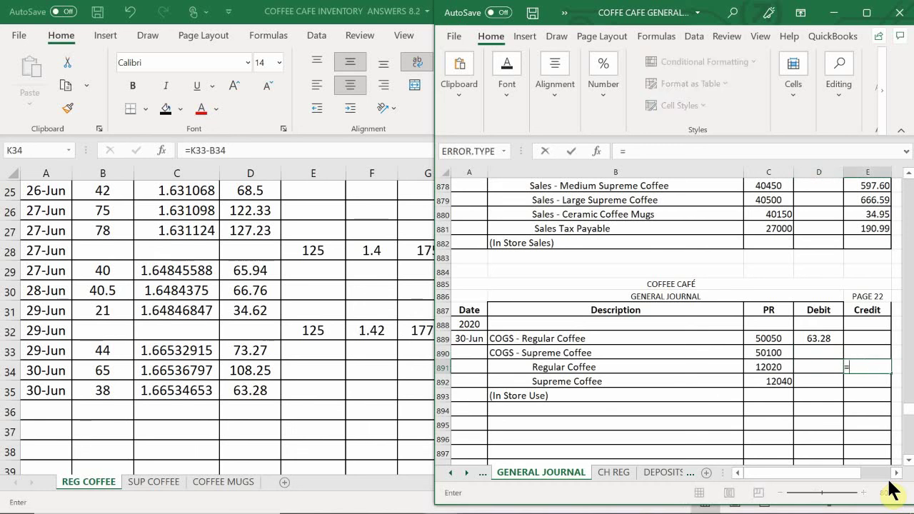
pyautogui.press('Up')
pyautogui.press('Up')
pyautogui.press('Left')
pyautogui.press('Return')
# - Enter the Supreme Coffee credit of 76.40 in E892 and link the COGS - Supreme Coffee debit in D890 to it
pyautogui.write('7')
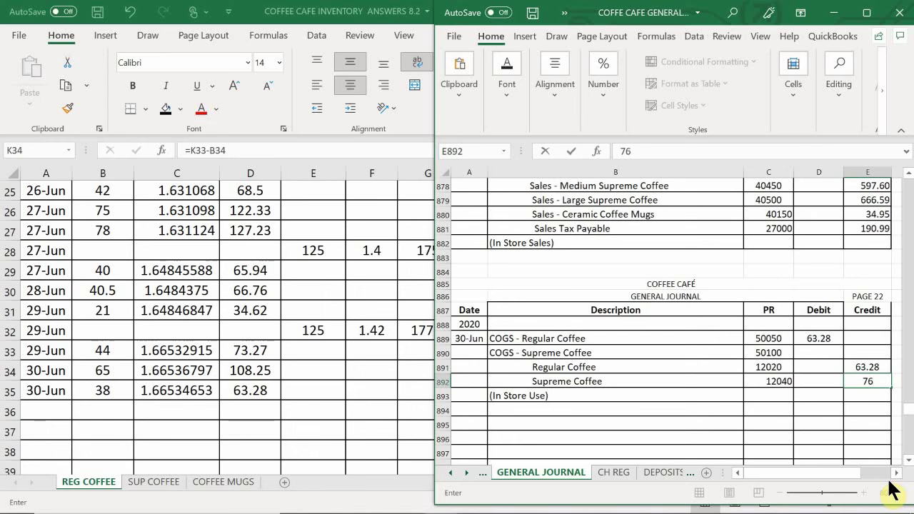
pyautogui.press('Return')
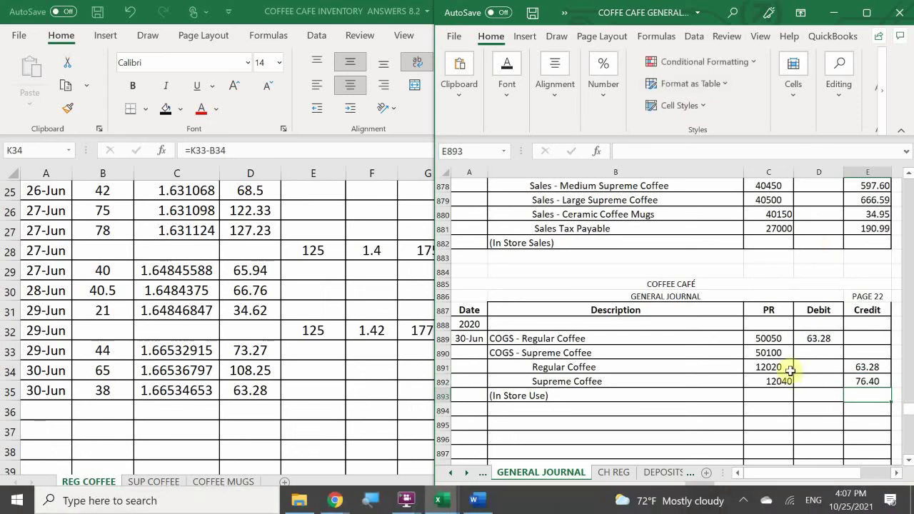
pyautogui.click(831, 353)
pyautogui.write('=')
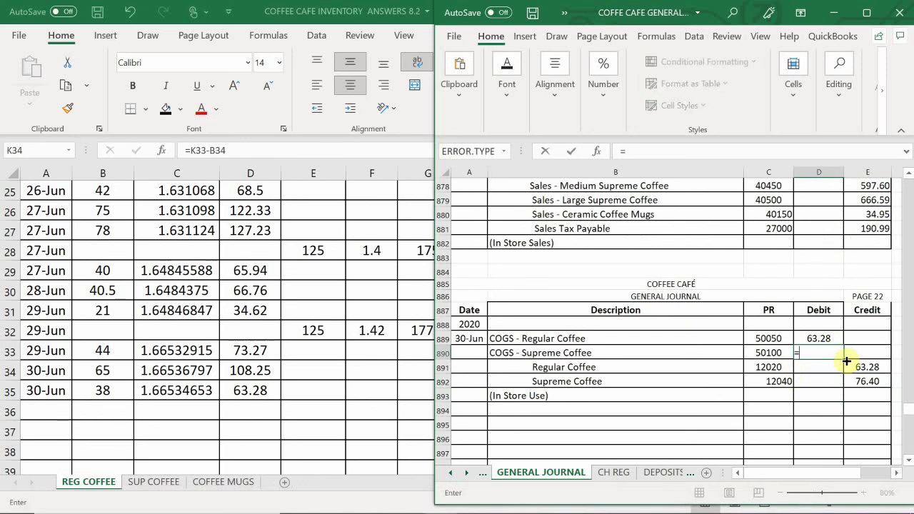
pyautogui.click(857, 380)
pyautogui.press('Return')
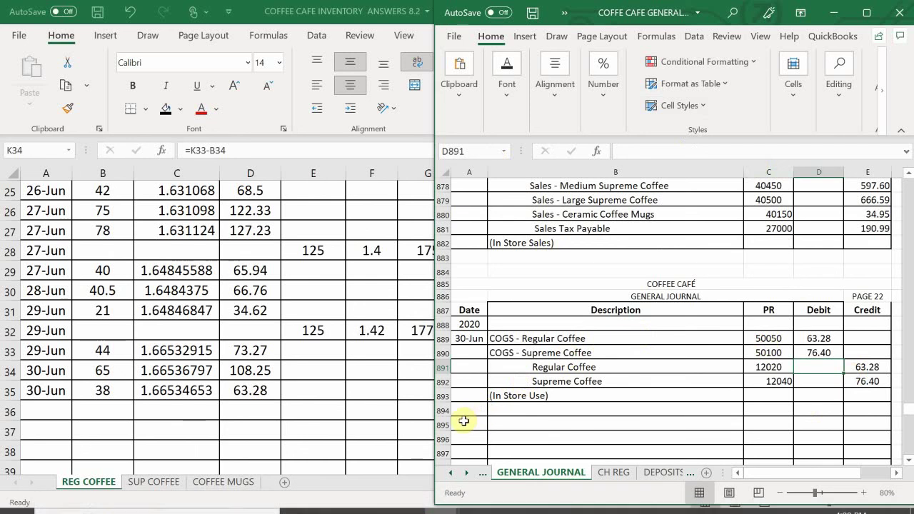
# - Fill row 895 of the general journal with black from column A to E as a divider below the in-store use entry
pyautogui.moveTo(468, 424); pyautogui.dragTo(873, 431)
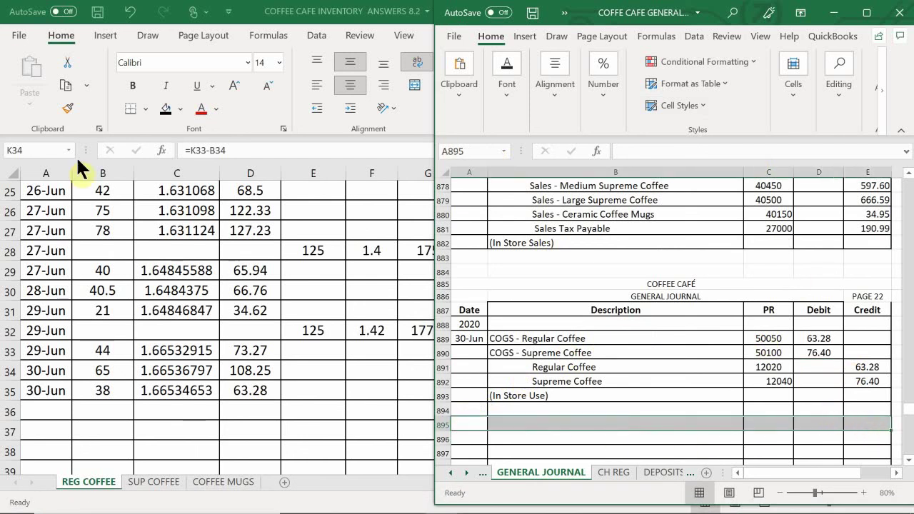
pyautogui.click(508, 113)
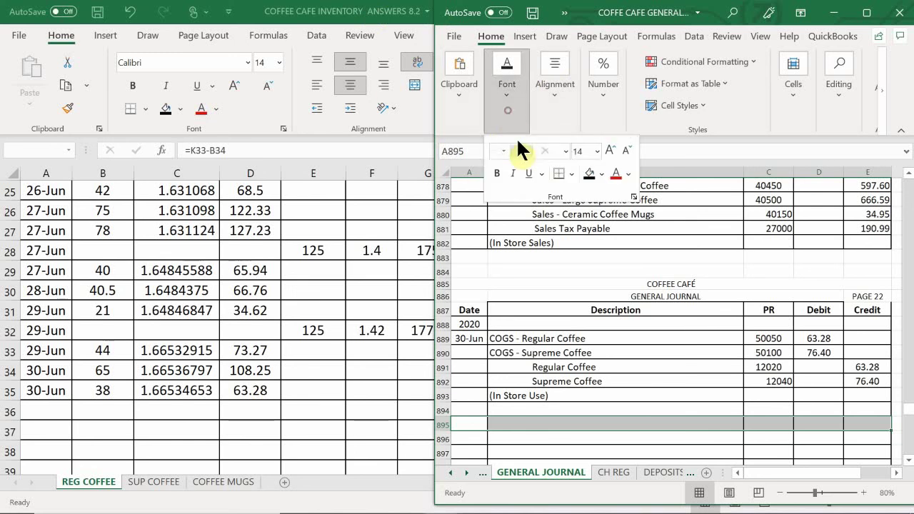
pyautogui.click(589, 173)
pyautogui.click(518, 420)
pyautogui.click(510, 446)
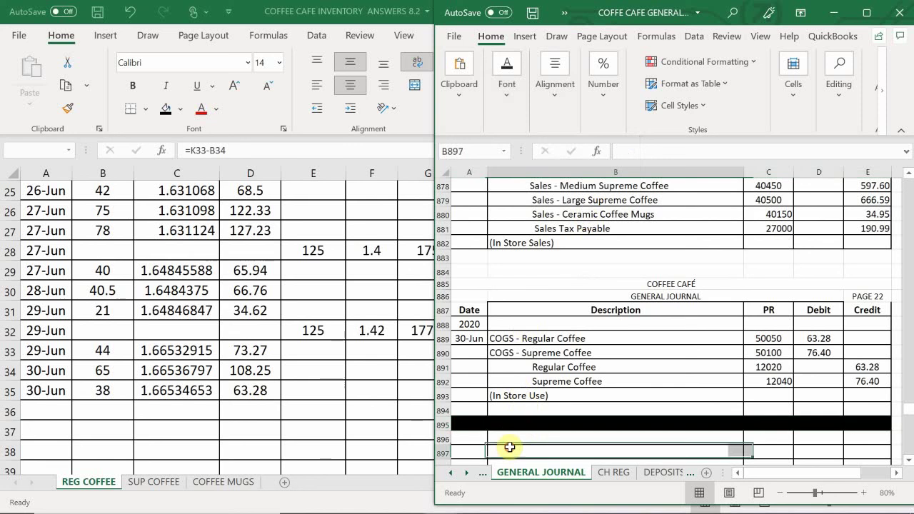
pyautogui.click(522, 422)
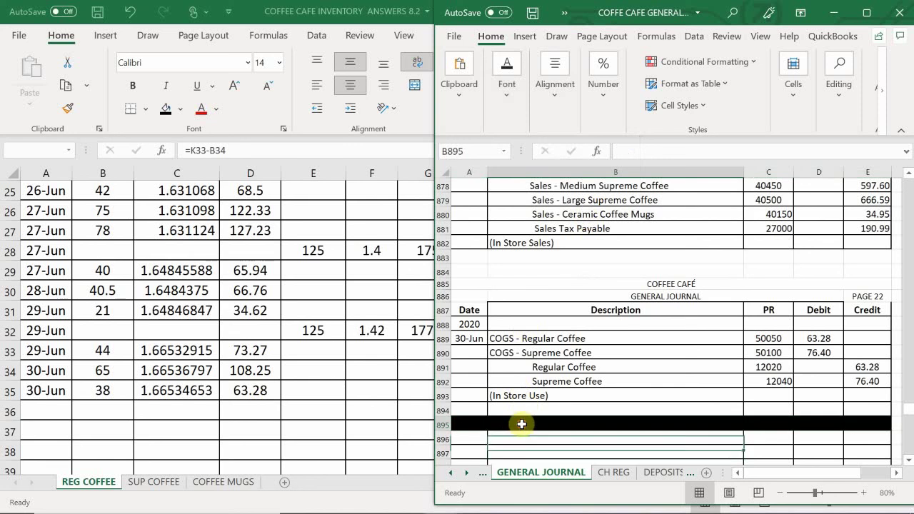
# - Set the font colour of cell B895 in the black divider row to white
pyautogui.click(540, 107)
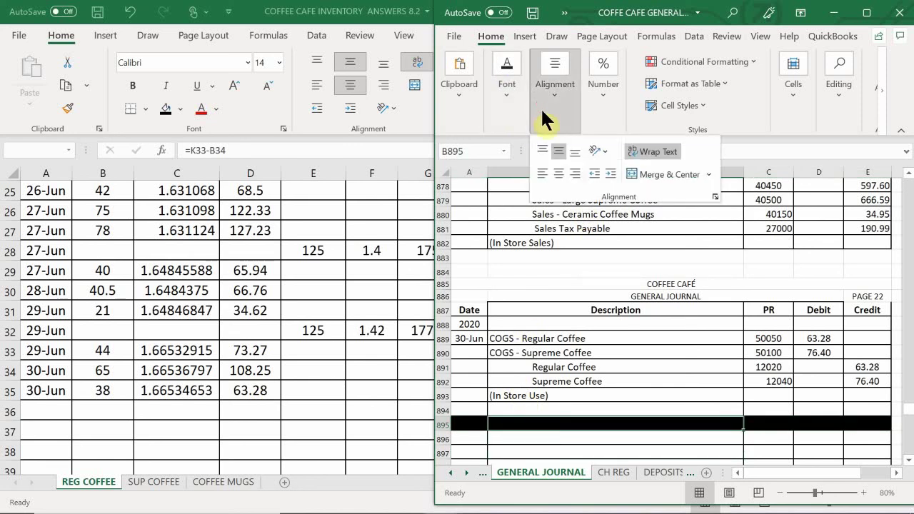
pyautogui.click(511, 101)
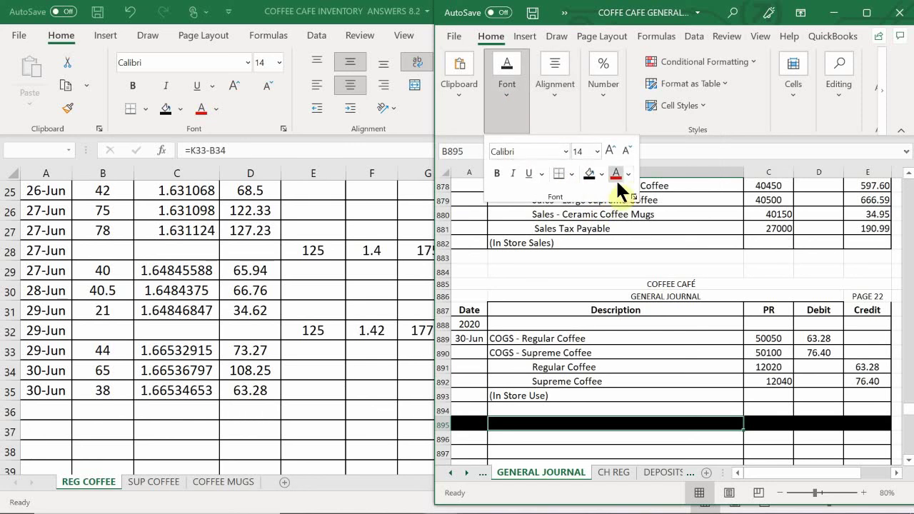
pyautogui.click(627, 175)
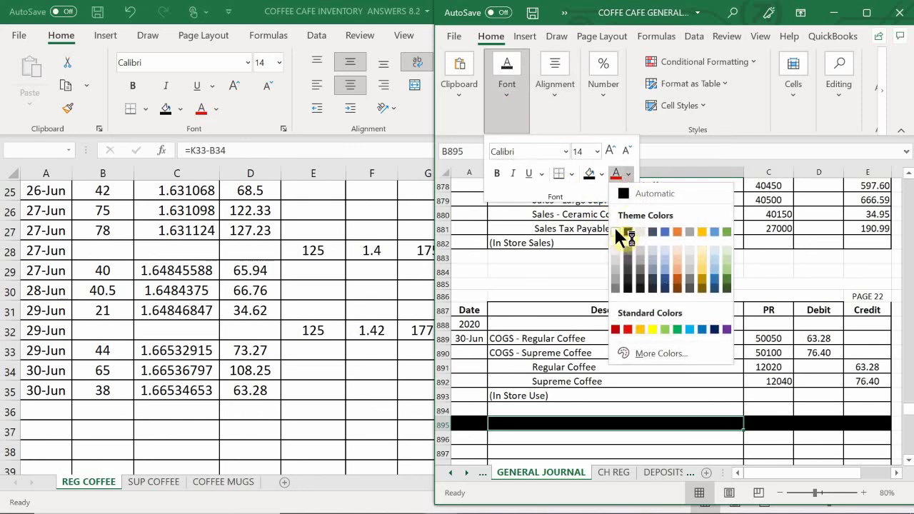
pyautogui.click(617, 231)
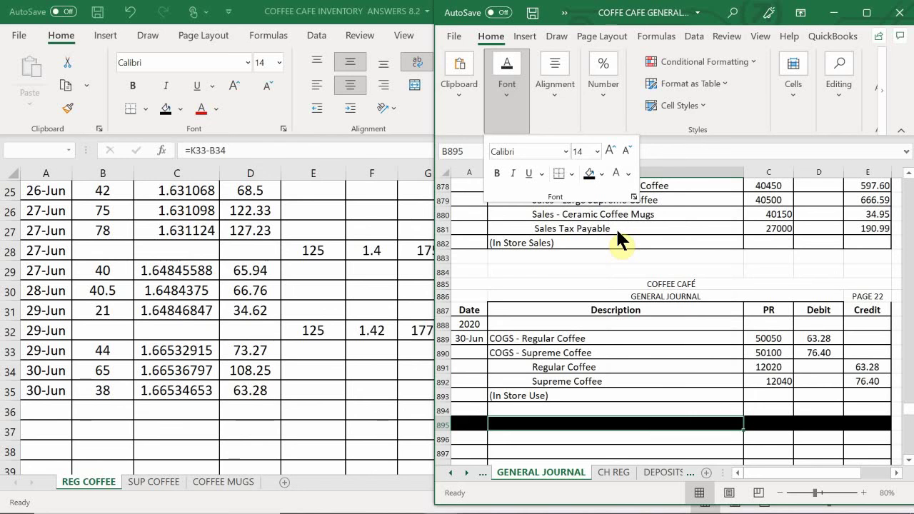
pyautogui.click(524, 423)
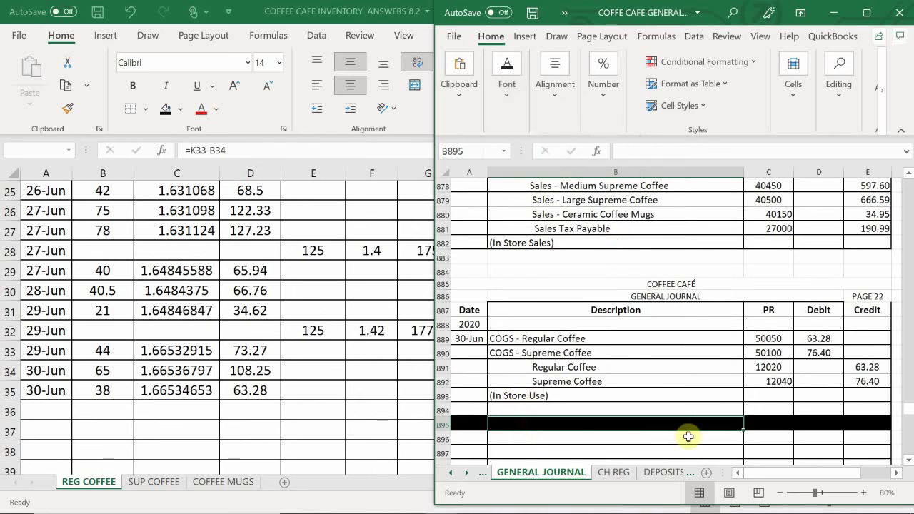
# - Label the black divider row UNADJUSTED TRIAL BALANCE in B895 and save the general journal workbook
pyautogui.write('uY')
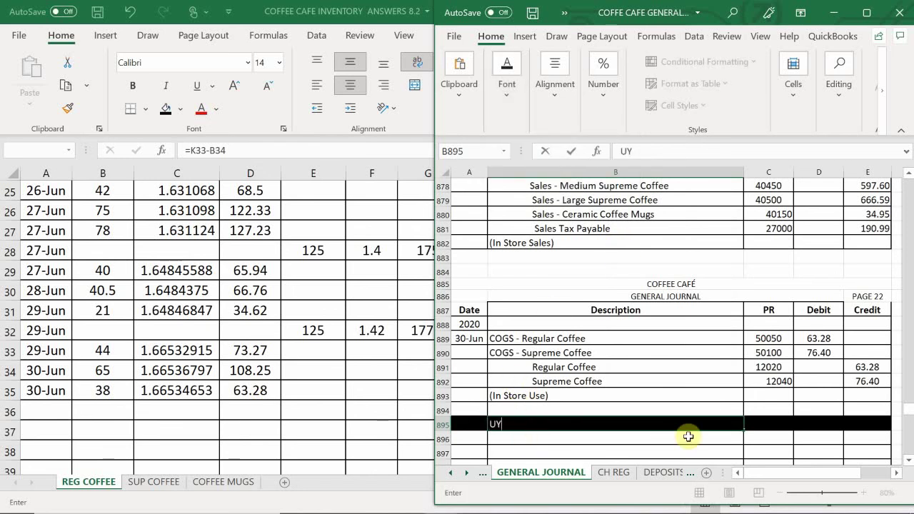
pyautogui.press('BackSpace')
pyautogui.write('NADJUSTED')
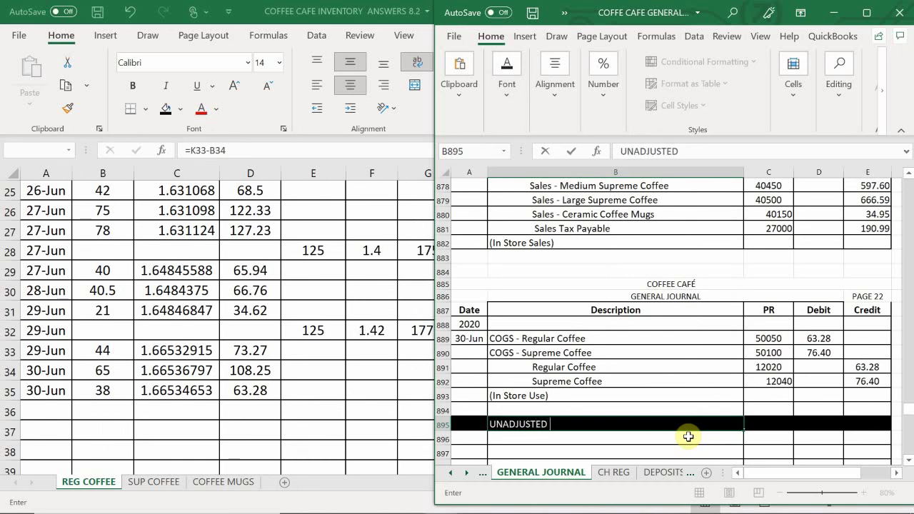
pyautogui.write(' TRIAL BAL')
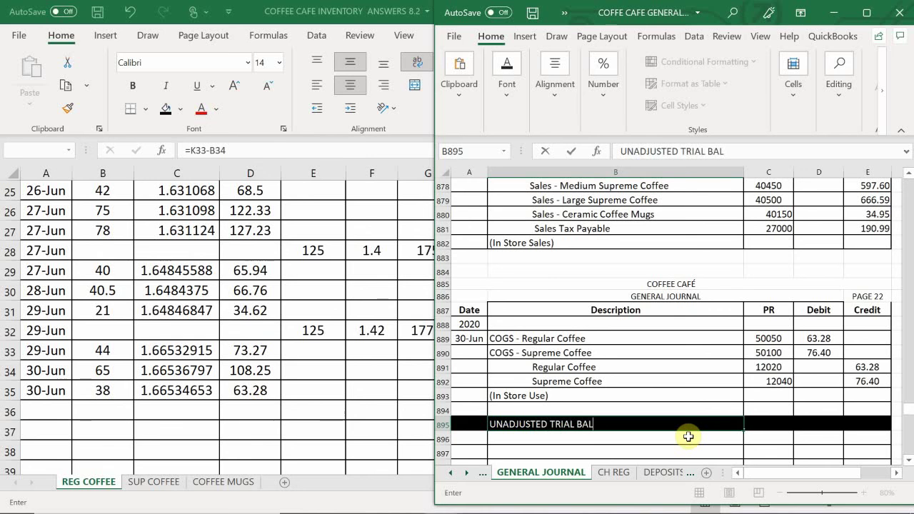
pyautogui.write('ANCE')
pyautogui.press('Return')
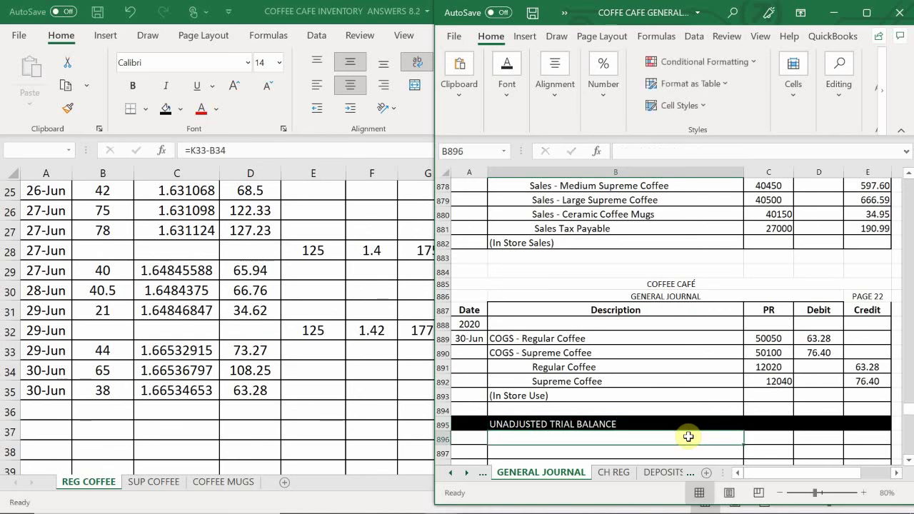
pyautogui.hotkey('ctrl', 's')
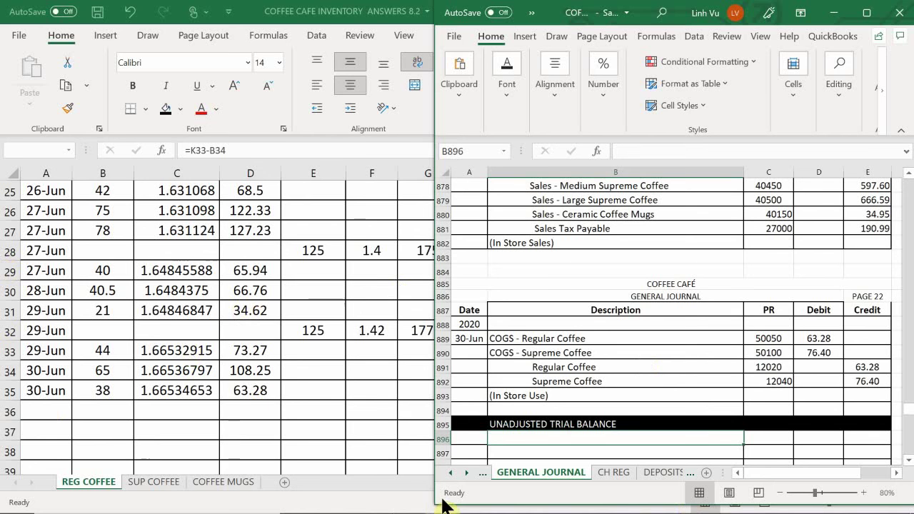
# - Switch to the ledger workbook's COGS sheet and enter the date 6/30 in A38 of the COGS – Regular Coffee account
pyautogui.moveTo(393, 496)
pyautogui.moveTo(436, 502)
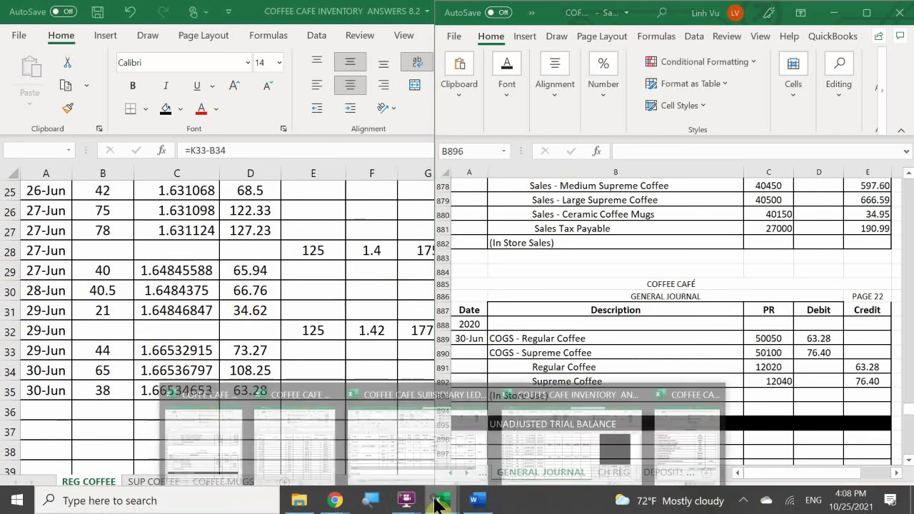
pyautogui.click(325, 433)
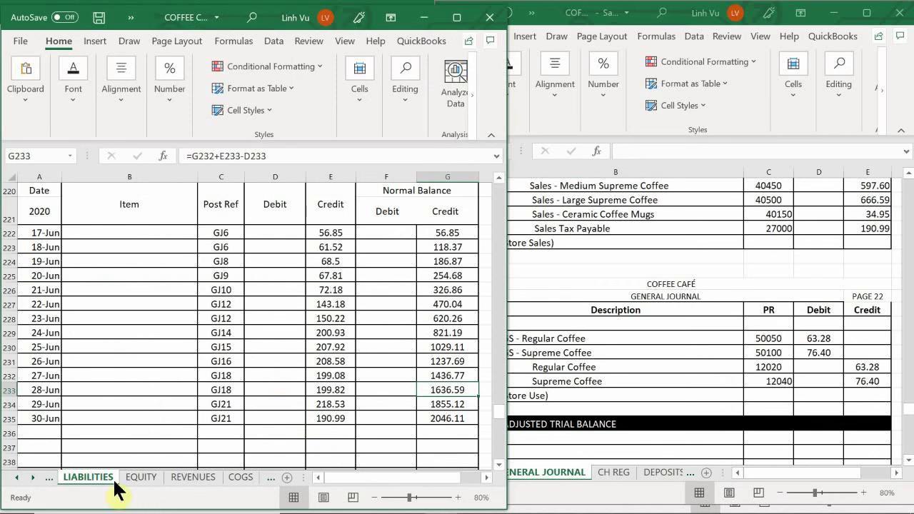
pyautogui.click(240, 477)
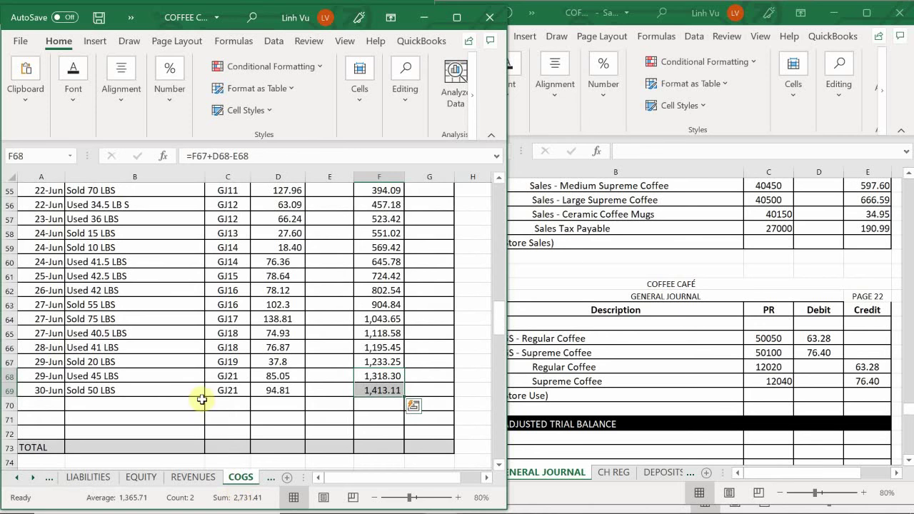
pyautogui.scroll(18, 97, 388)
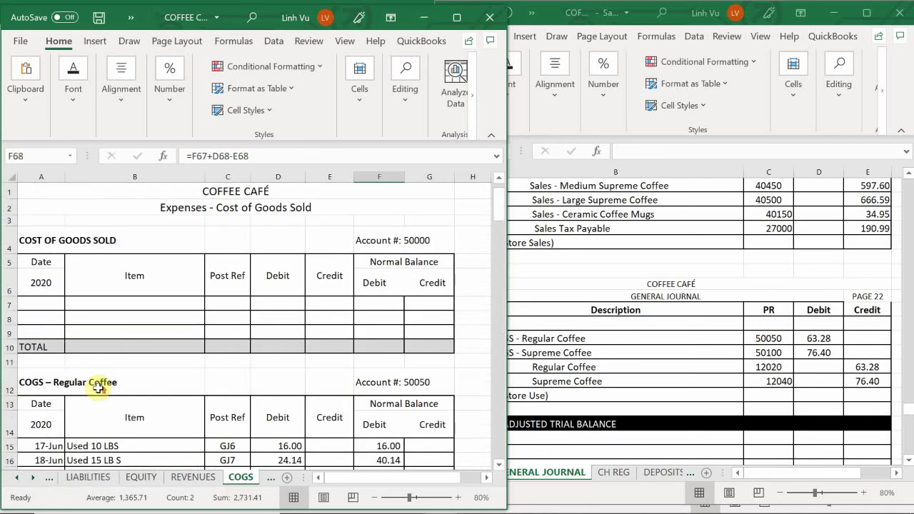
pyautogui.scroll(-9, 98, 388)
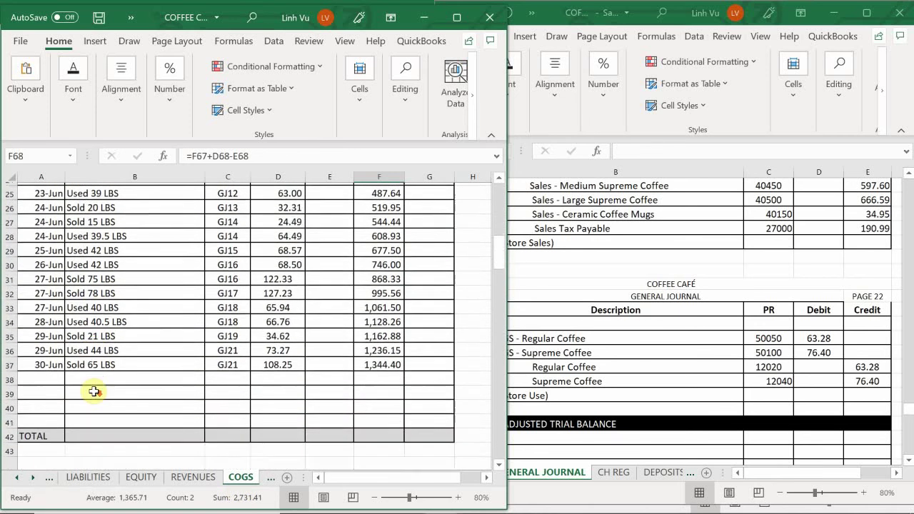
pyautogui.scroll(1, 94, 391)
pyautogui.click(45, 376)
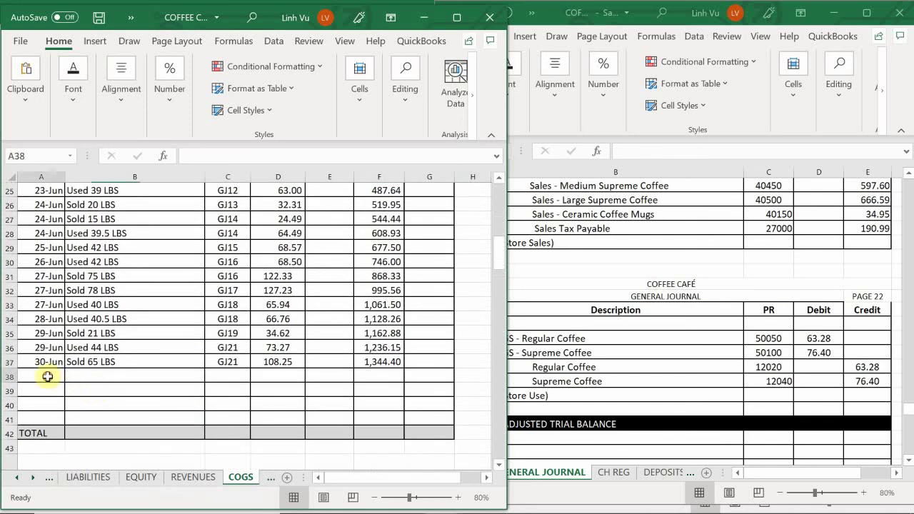
pyautogui.write('6/30')
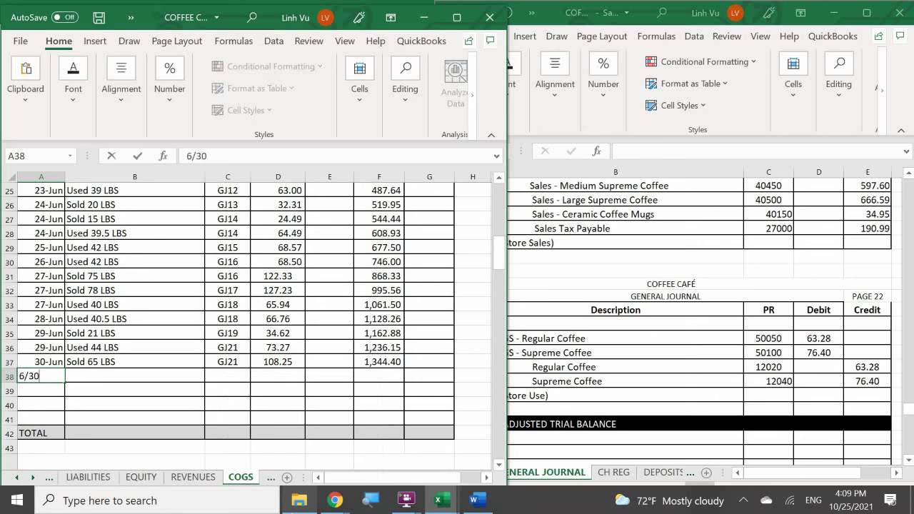
pyautogui.press('Return')
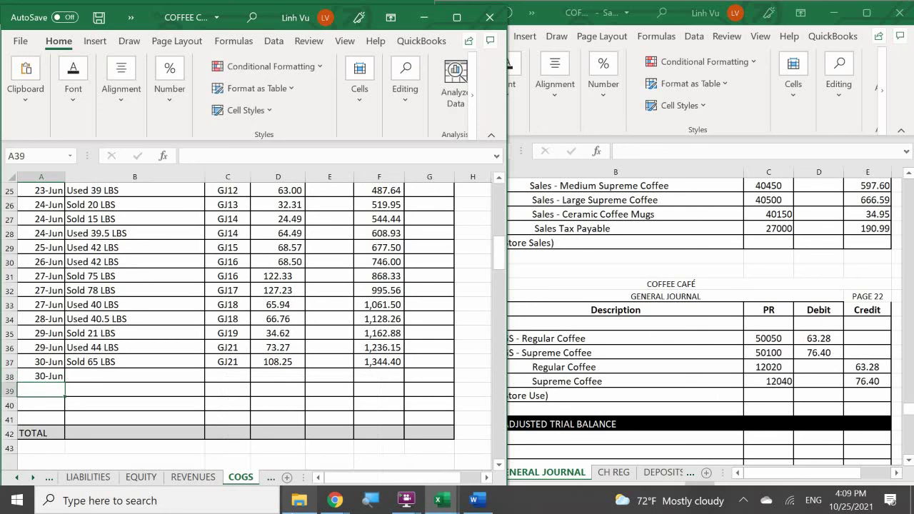
# - Complete the Regular Coffee posting in row 38 with item Used 38 LBS, post reference GJ22 and a debit of 63.28
pyautogui.click(134, 375)
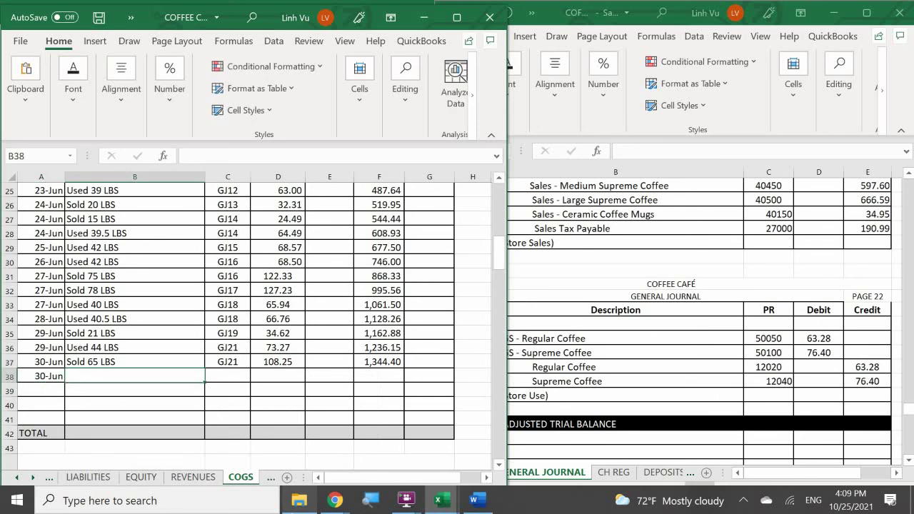
pyautogui.write('u')
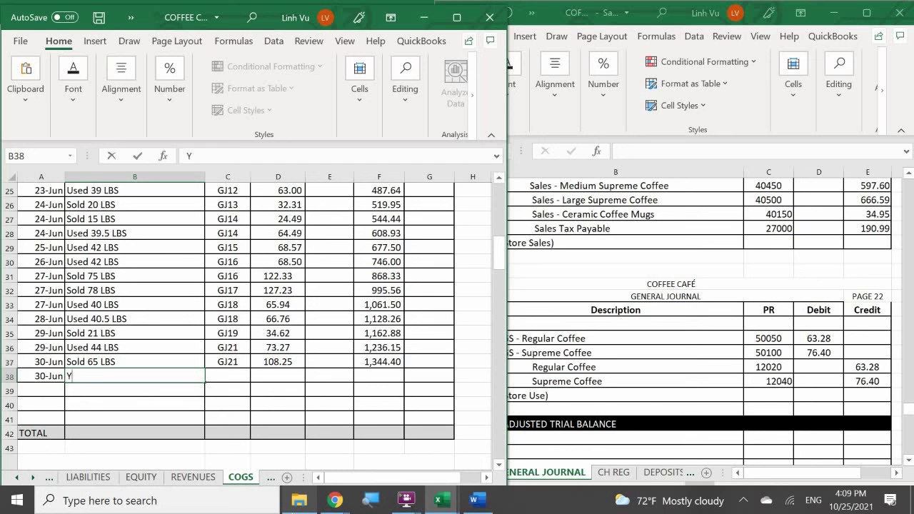
pyautogui.write('SED 38')
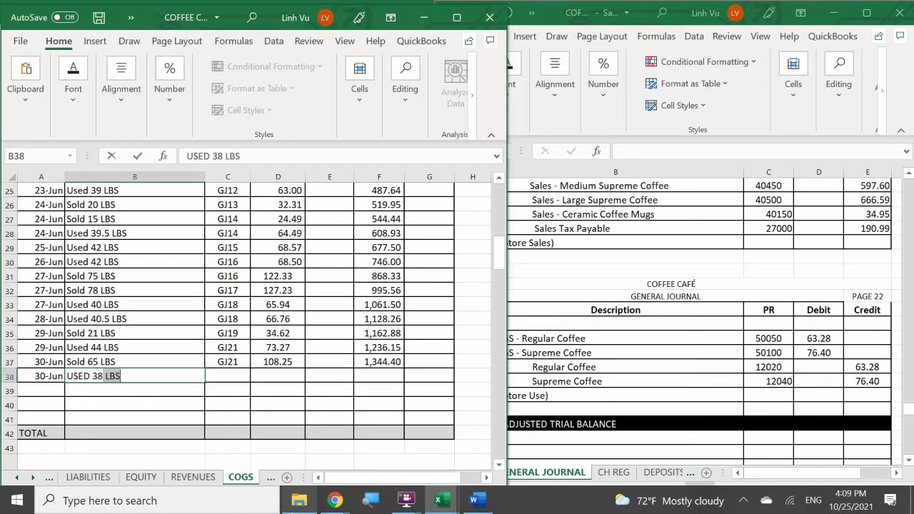
pyautogui.press('Tab')
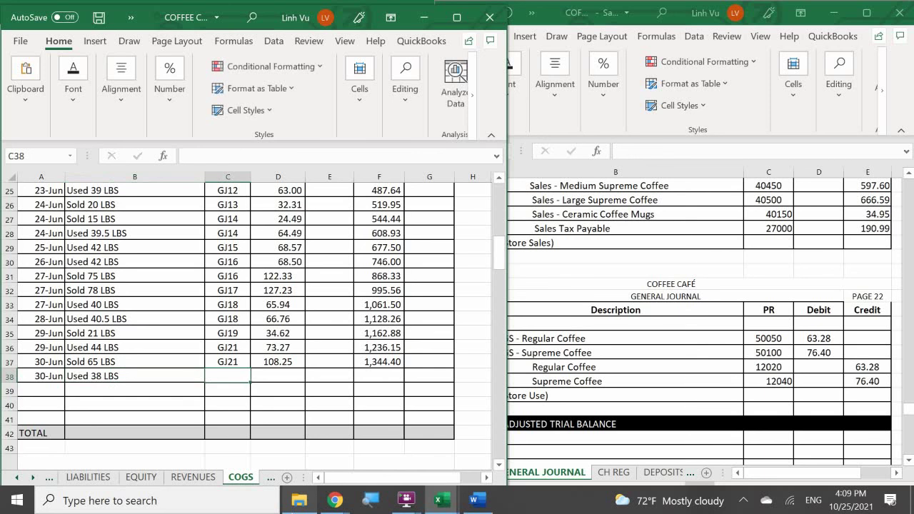
pyautogui.write('GJ22')
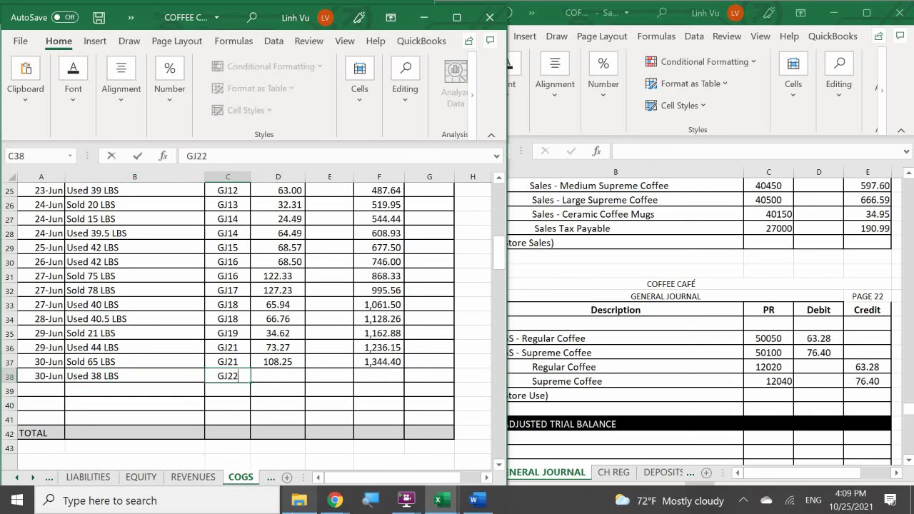
pyautogui.press('Tab')
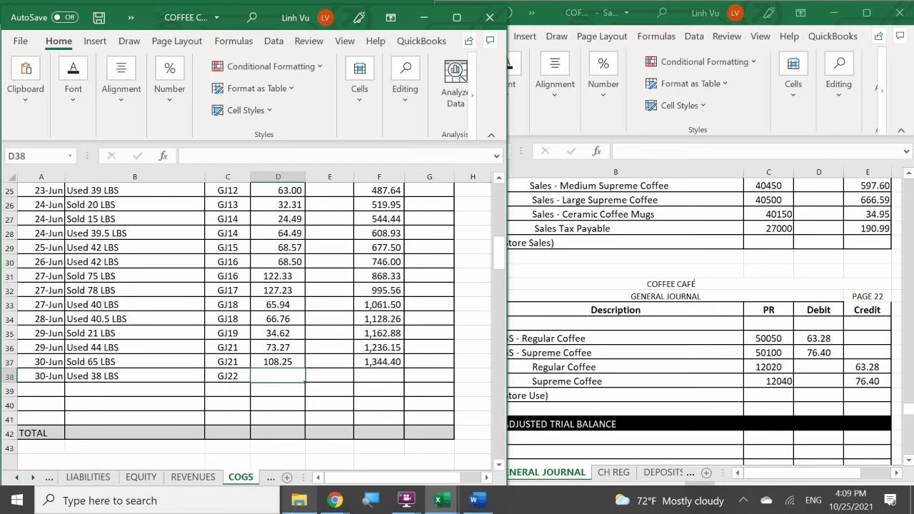
pyautogui.write('63.28')
pyautogui.press('Return')
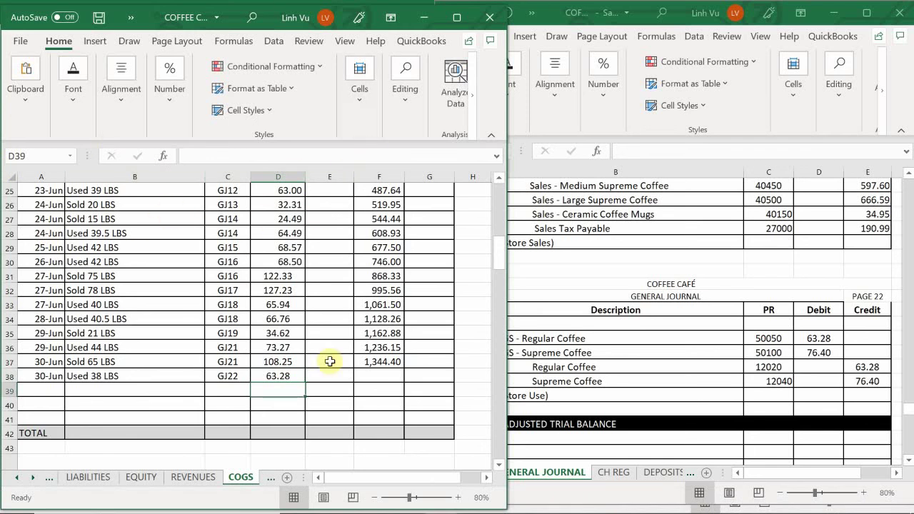
# - Extend the running debit balance formula from F37 down to F38 for the Regular Coffee posting
pyautogui.click(391, 363)
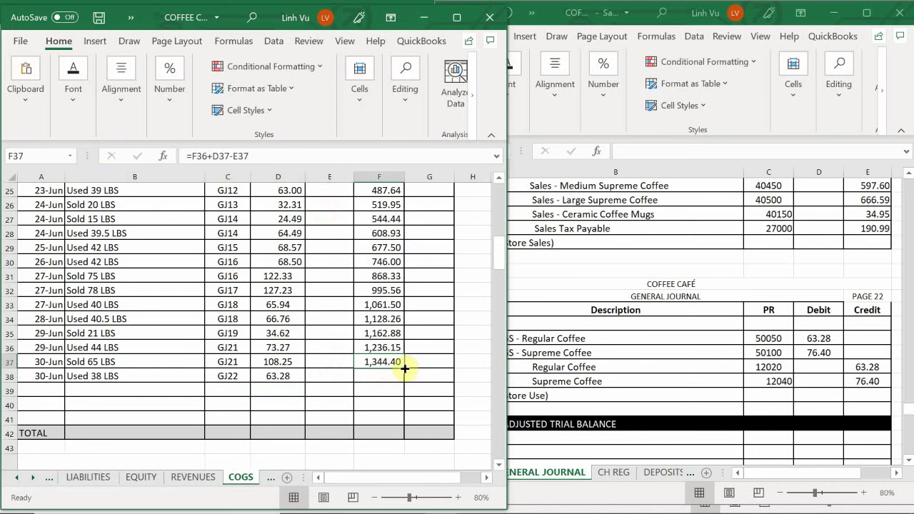
pyautogui.moveTo(404, 369); pyautogui.dragTo(407, 384)
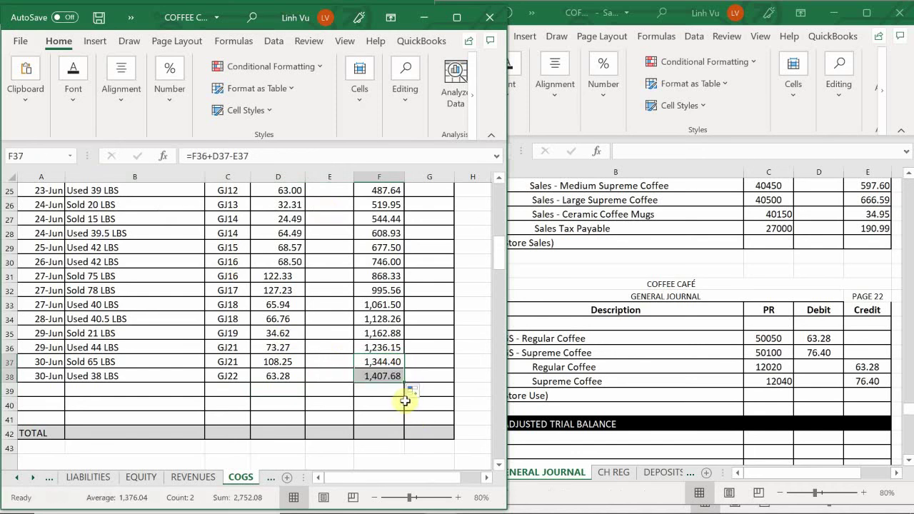
pyautogui.click(93, 404)
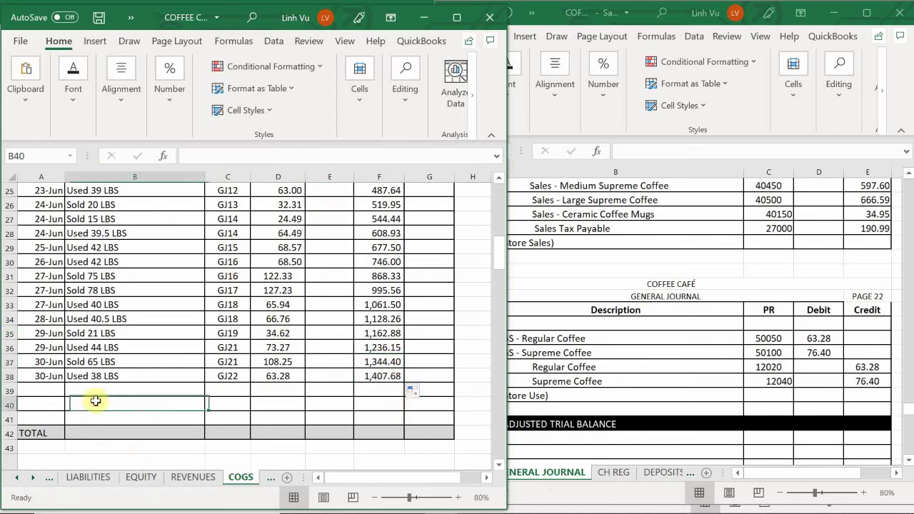
# - Enter the date 6/30 in A70, the next empty row of the COGS – Supreme Coffee account
pyautogui.scroll(-7, 97, 407)
pyautogui.scroll(-4, 97, 407)
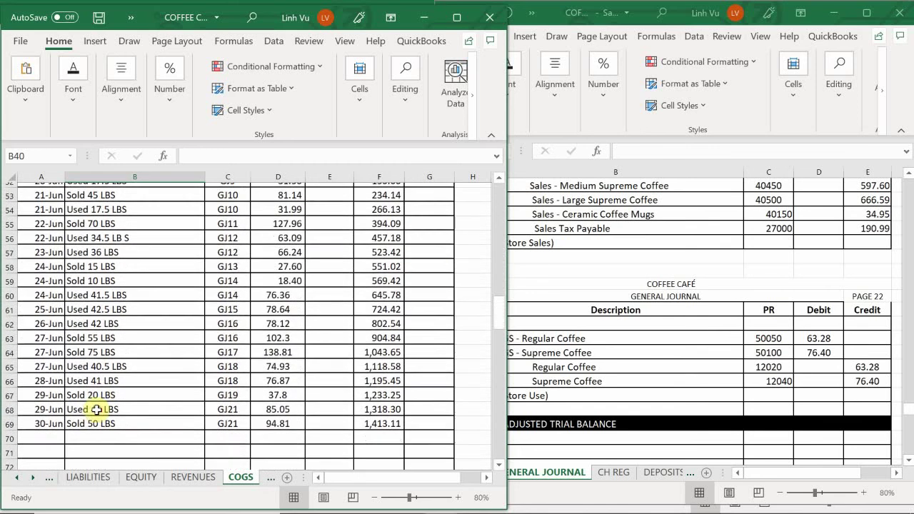
pyautogui.scroll(1, 90, 405)
pyautogui.click(55, 402)
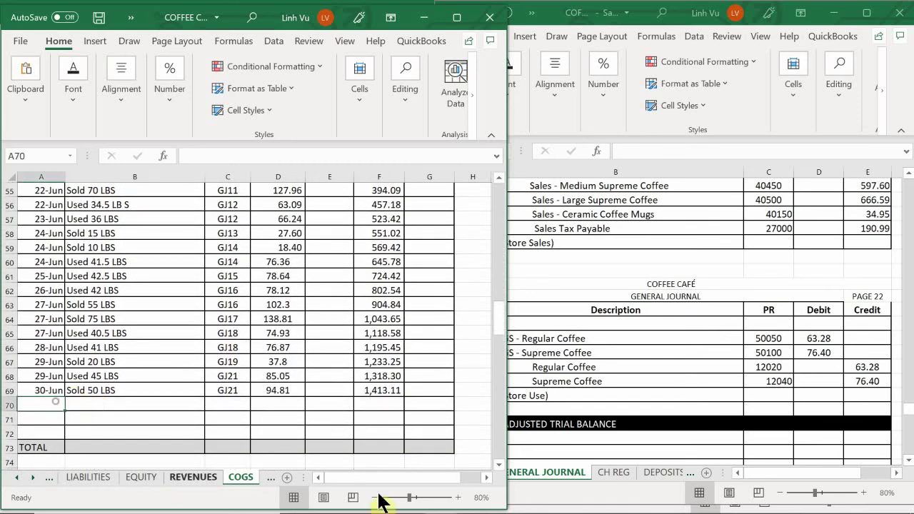
pyautogui.write('6/30')
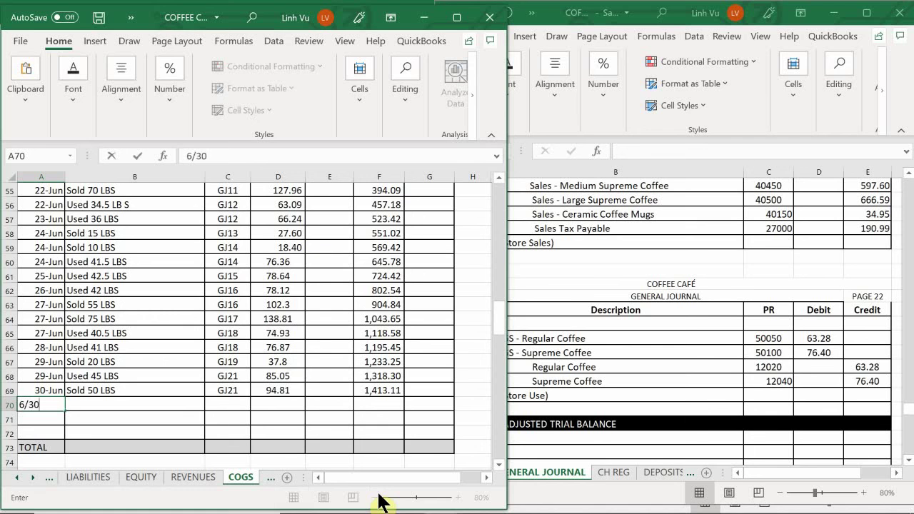
pyautogui.press('Return')
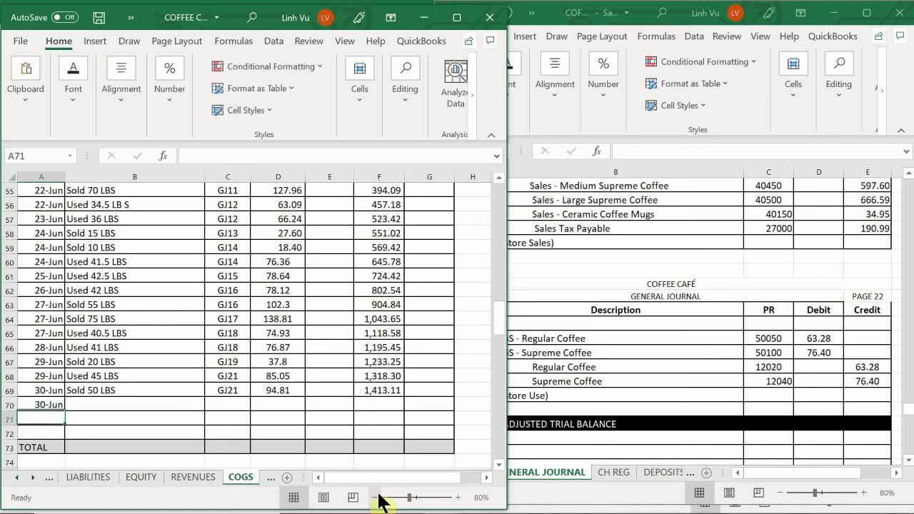
# - Complete the Supreme Coffee posting in row 70 with item SOLD 40 LBS, reference GJ22 and debit 76.4, and extend the running balance to F70
pyautogui.press('Right')
pyautogui.press('Up')
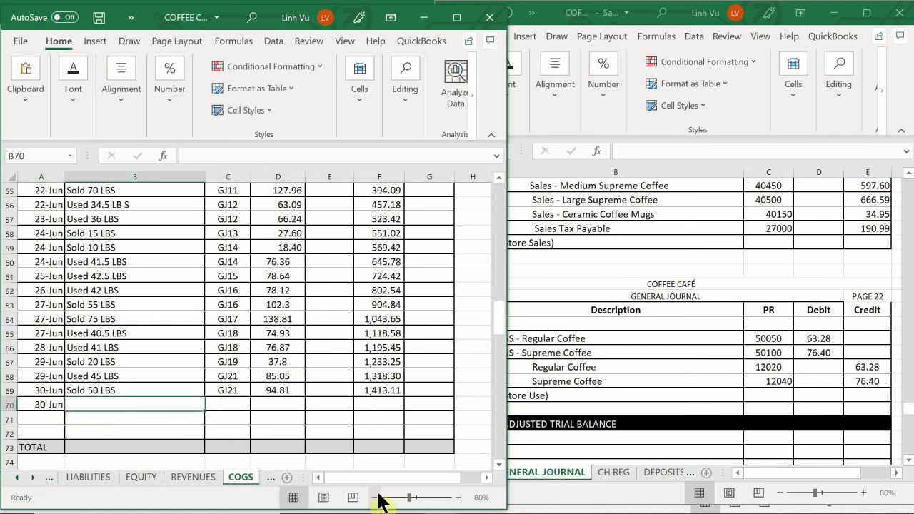
pyautogui.write('SOLD 40 LBS')
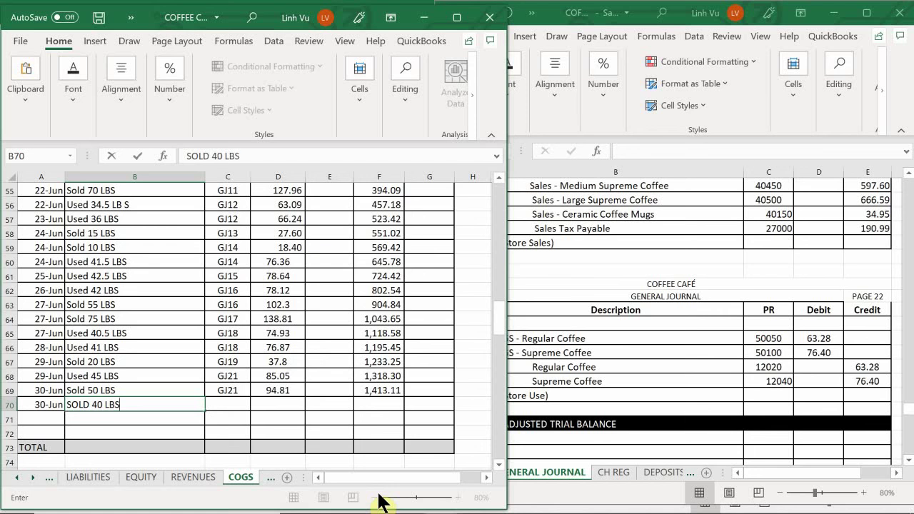
pyautogui.press('Tab')
pyautogui.write('GJ')
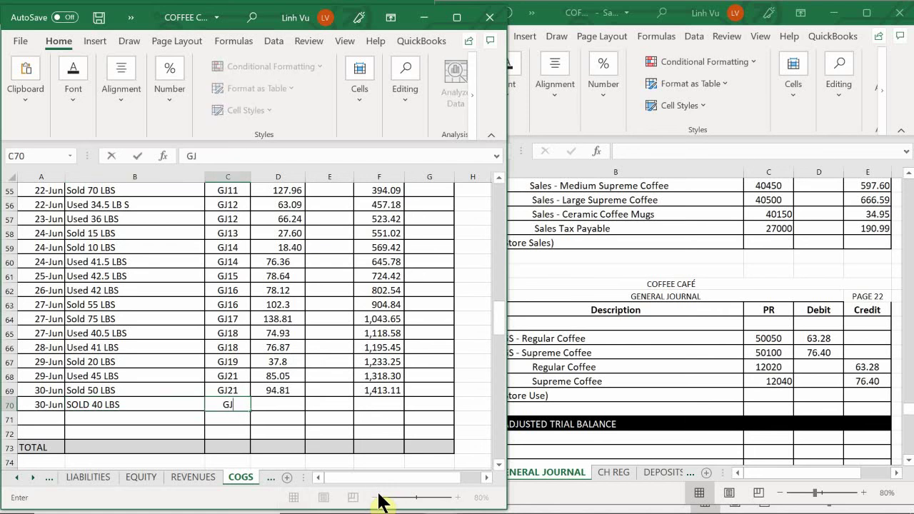
pyautogui.write('22')
pyautogui.press('Tab')
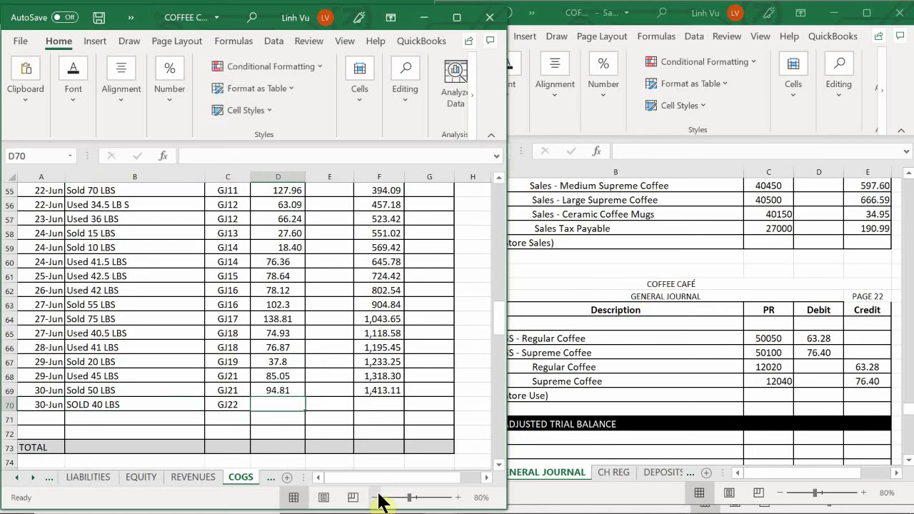
pyautogui.write('76.4')
pyautogui.press('Return')
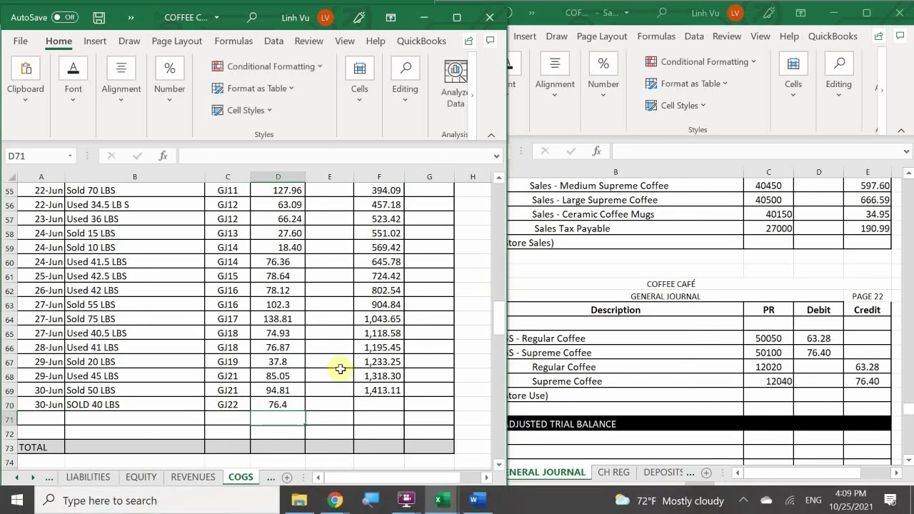
pyautogui.click(393, 392)
pyautogui.moveTo(404, 398); pyautogui.dragTo(408, 417)
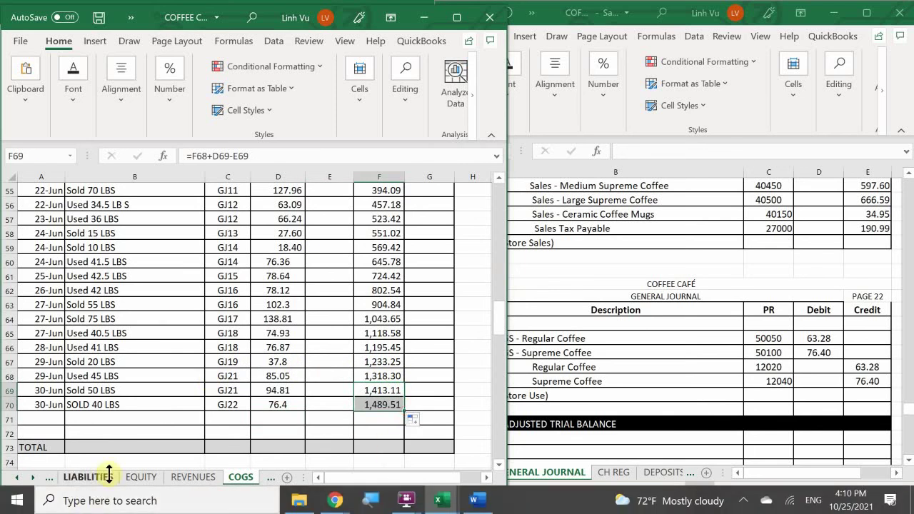
# - Switch to the ASSETS sheet and enter the date 6/30 in A242, the next empty row of the Regular Coffee inventory account
pyautogui.click(16, 477)
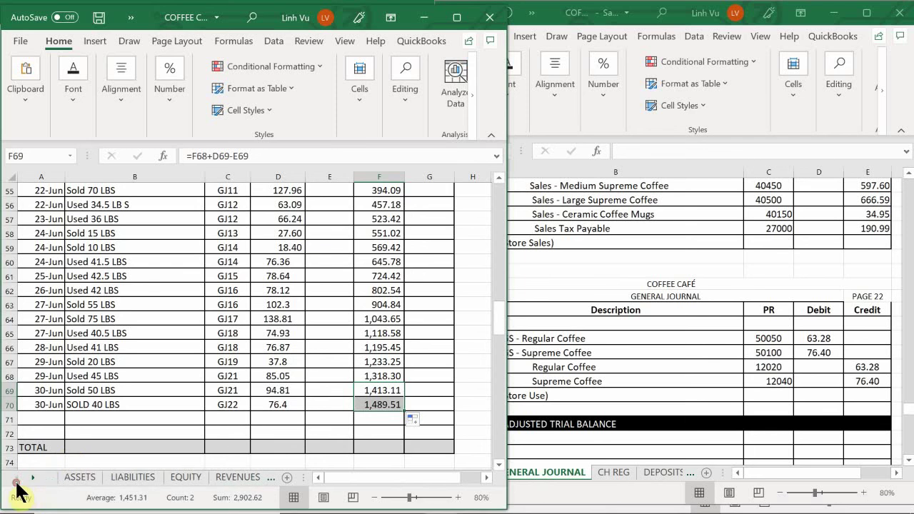
pyautogui.click(75, 481)
pyautogui.click(149, 369)
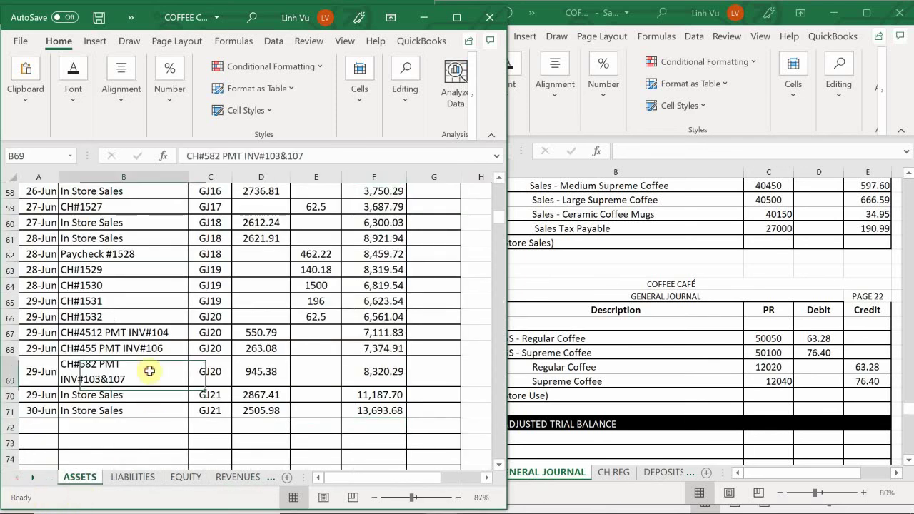
pyautogui.scroll(-3, 149, 371)
pyautogui.scroll(-20, 149, 370)
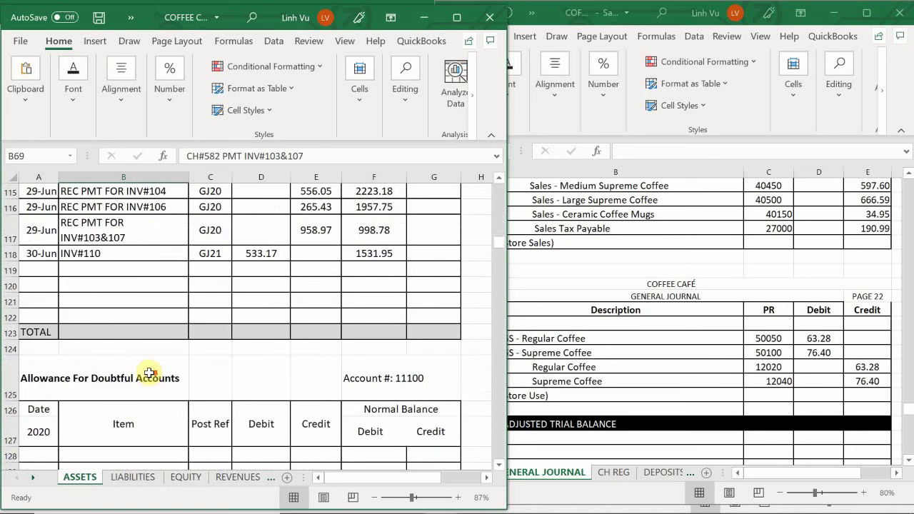
pyautogui.scroll(-18, 146, 376)
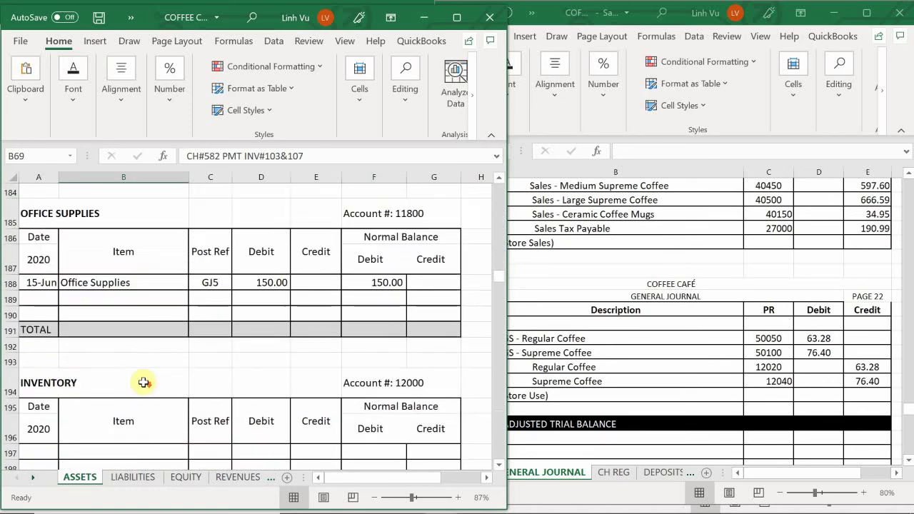
pyautogui.scroll(-9, 144, 383)
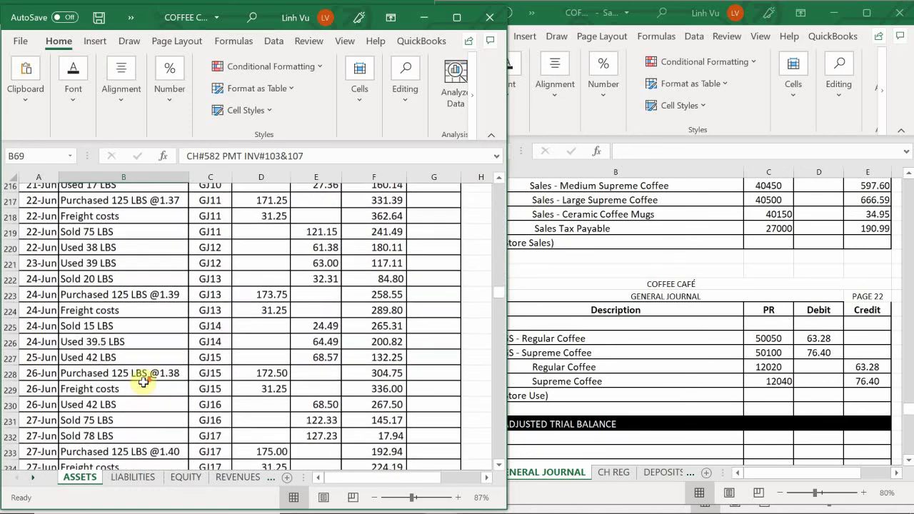
pyautogui.scroll(-2, 144, 383)
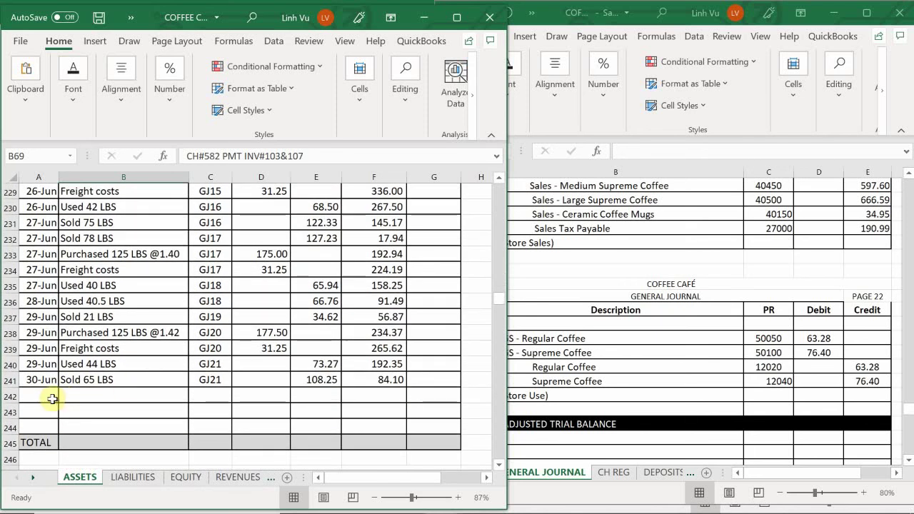
pyautogui.click(41, 400)
pyautogui.write('6/')
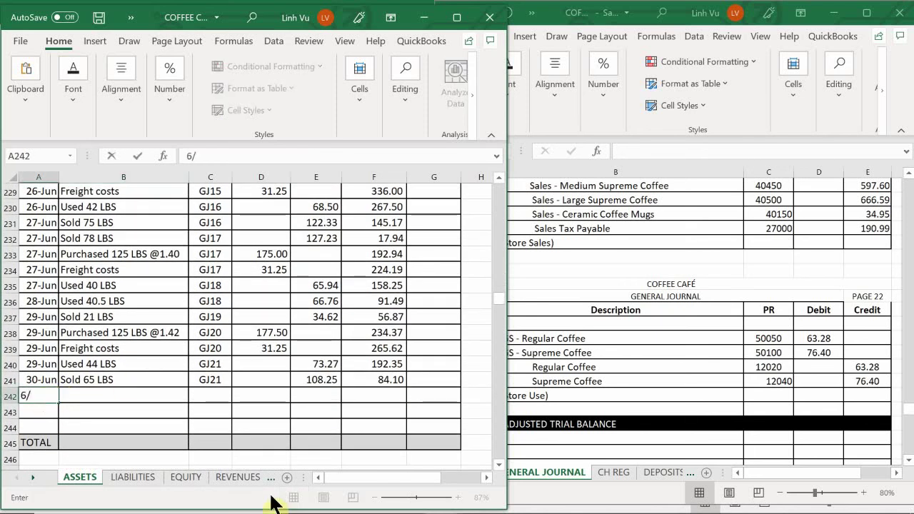
pyautogui.write('30-Jun')
pyautogui.press('Tab')
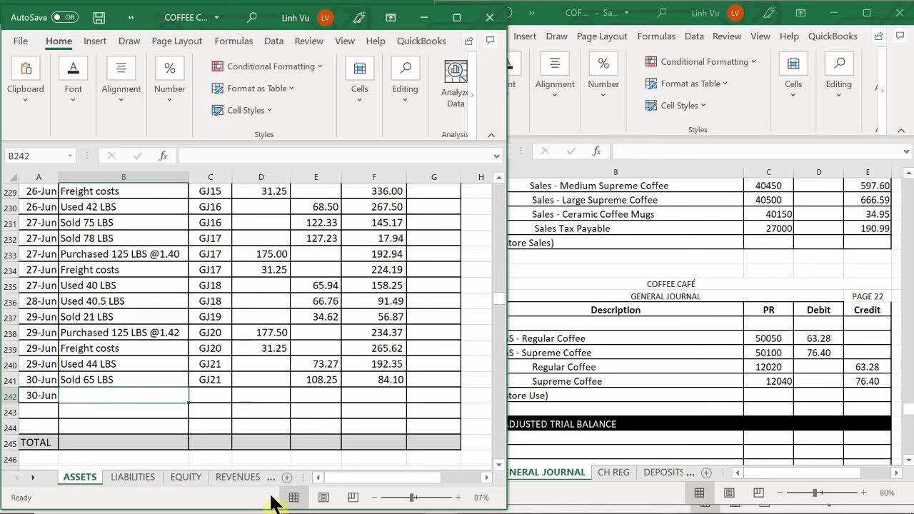
# - Complete row 242 with item USED 30 LBS, post reference GJ22 and a credit of 63.28, and extend the running balance to F242
pyautogui.write('SOL')
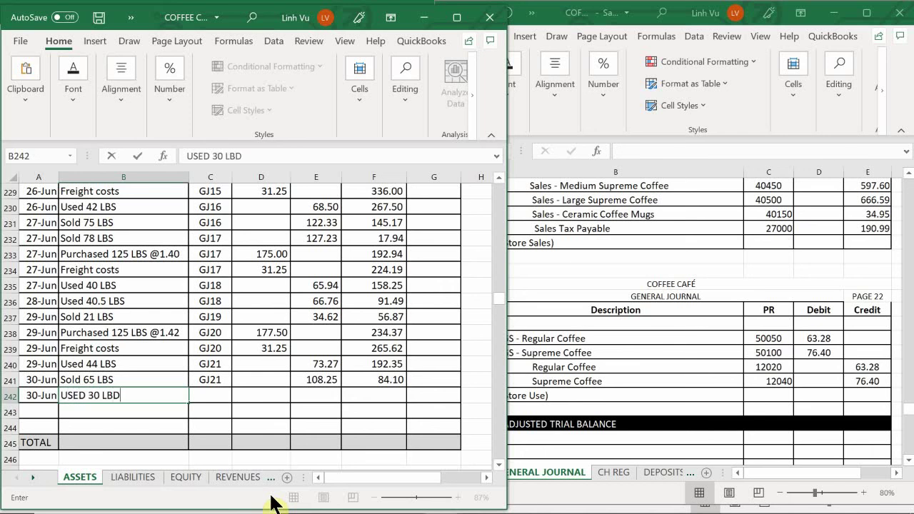
pyautogui.press('Tab')
pyautogui.write('GJ')
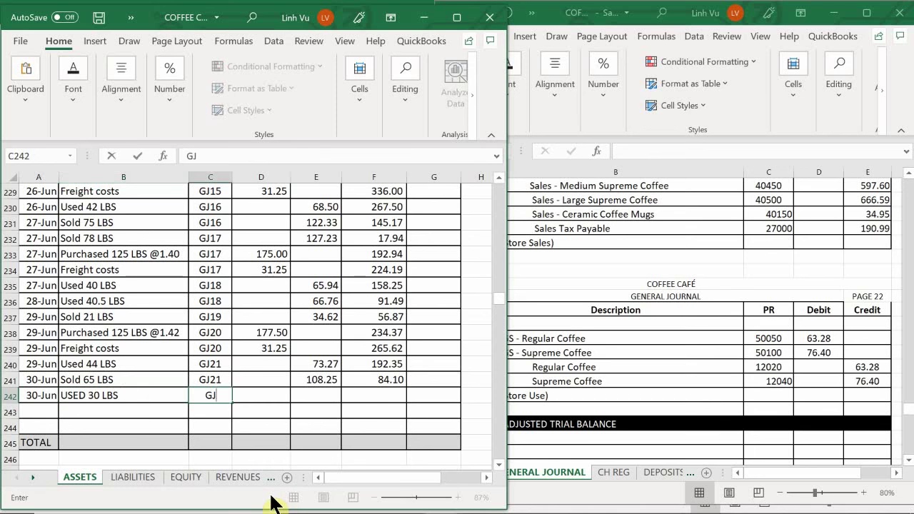
pyautogui.write('22')
pyautogui.press('Tab')
pyautogui.press('Tab')
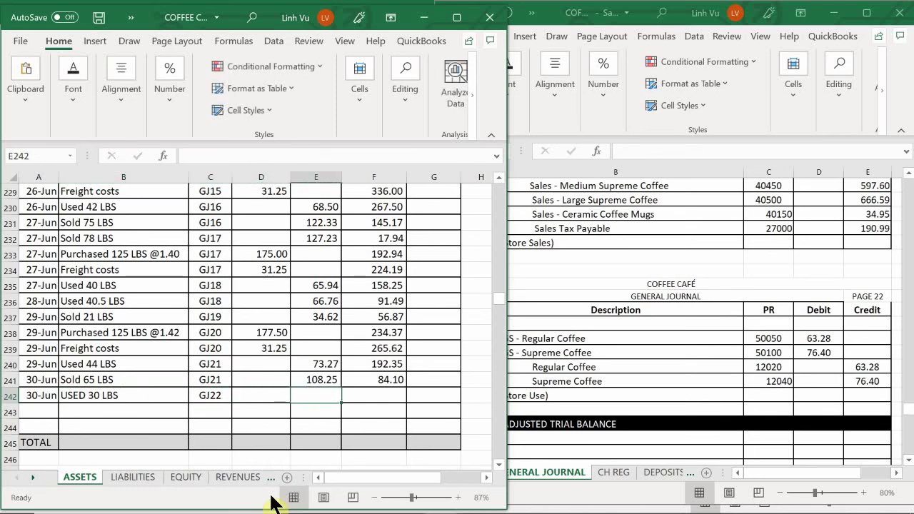
pyautogui.write('63.28')
pyautogui.press('Return')
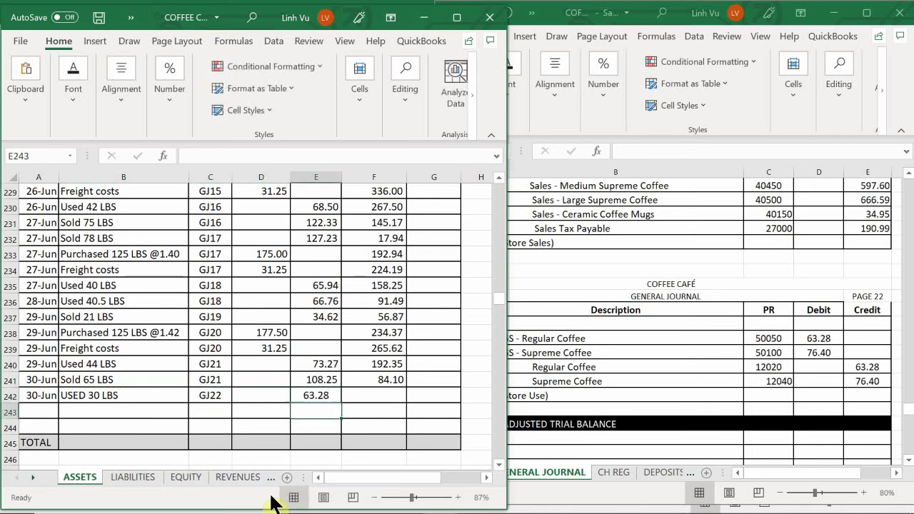
pyautogui.click(394, 380)
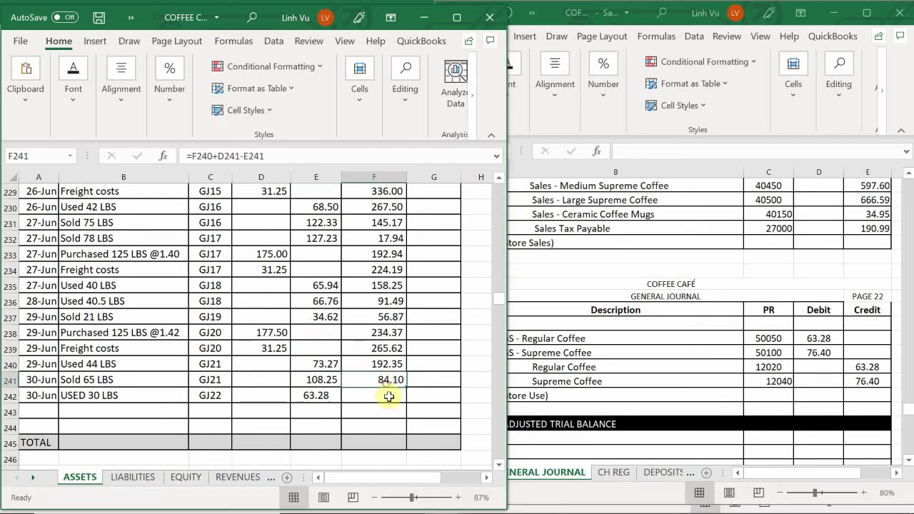
pyautogui.moveTo(407, 387); pyautogui.dragTo(404, 402)
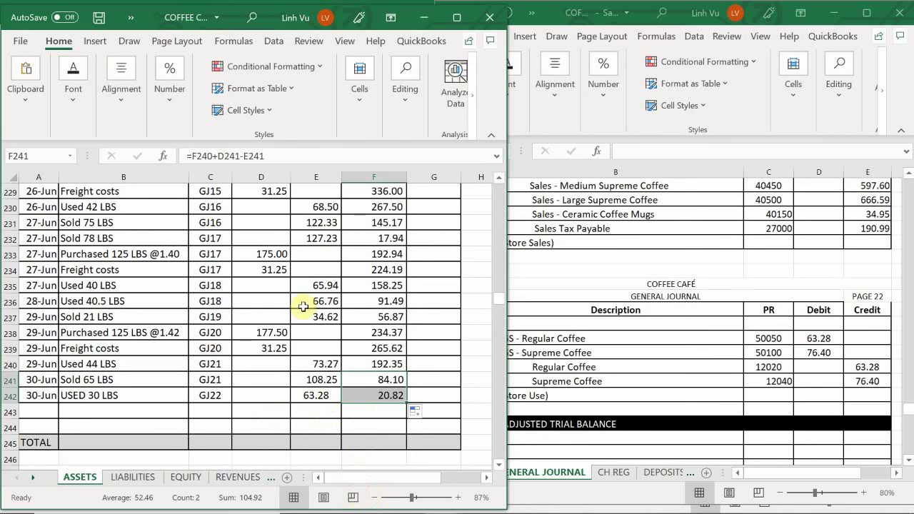
# - Enter the date 6/30 in A287, the next empty row of the Supreme Coffee inventory account
pyautogui.click(86, 423)
pyautogui.scroll(-7, 86, 423)
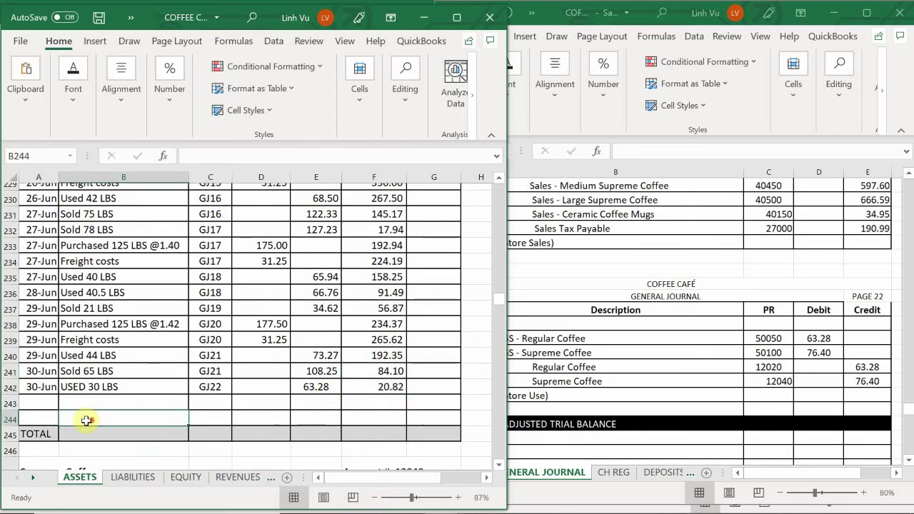
pyautogui.scroll(-7, 85, 423)
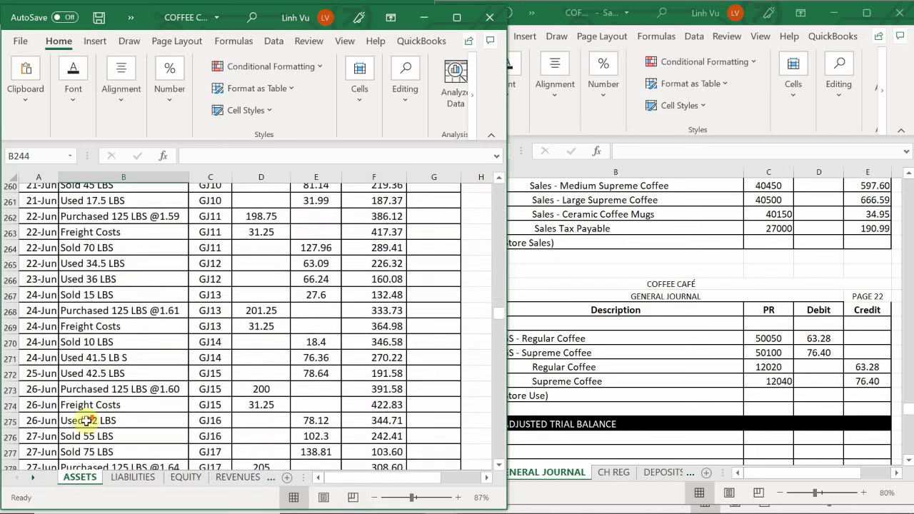
pyautogui.scroll(-1, 86, 420)
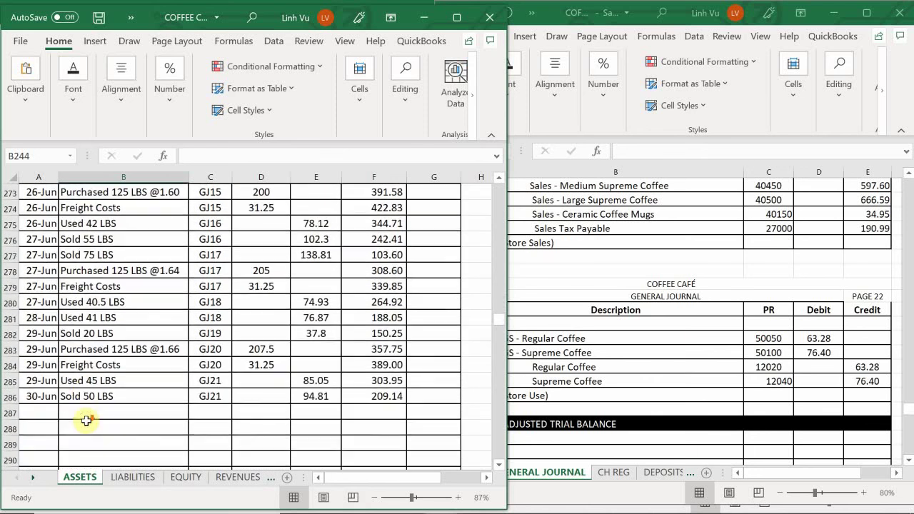
pyautogui.click(29, 395)
pyautogui.write('6/30')
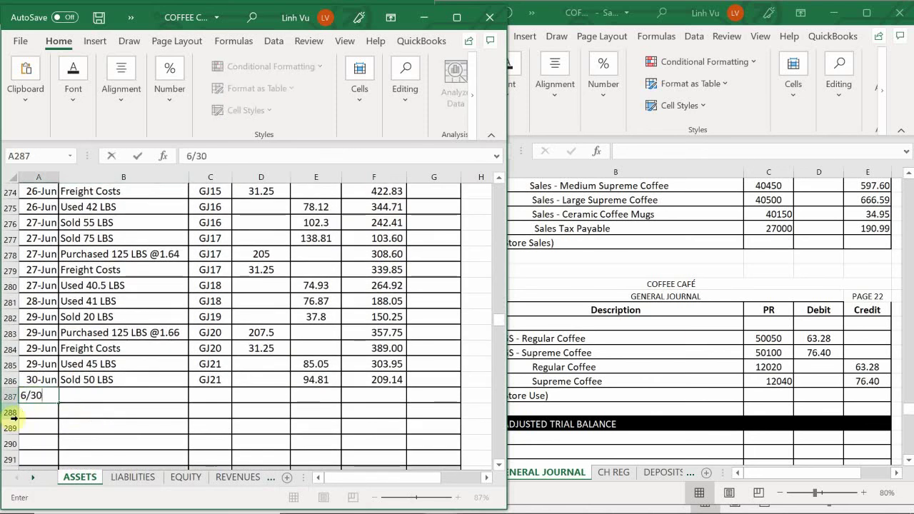
pyautogui.press('Tab')
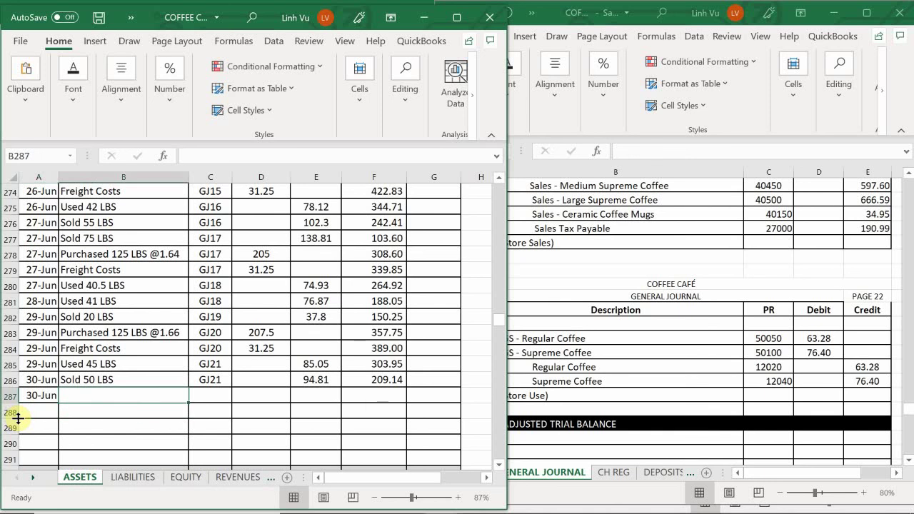
# - Complete row 287 with item USED 40 LBS, post reference GJ22 and a credit of 76.4, and extend the running balance to F287
pyautogui.write('USED')
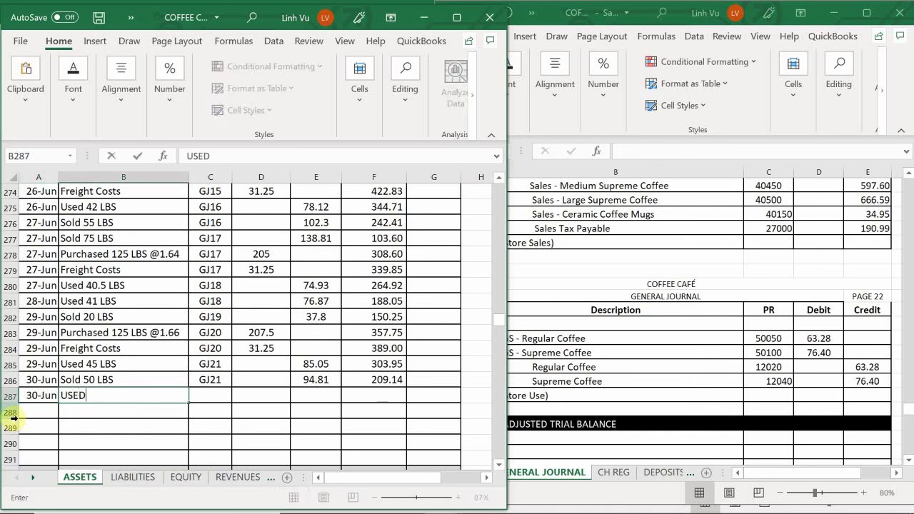
pyautogui.write(' 40 LBS')
pyautogui.press('Tab')
pyautogui.write('GJ')
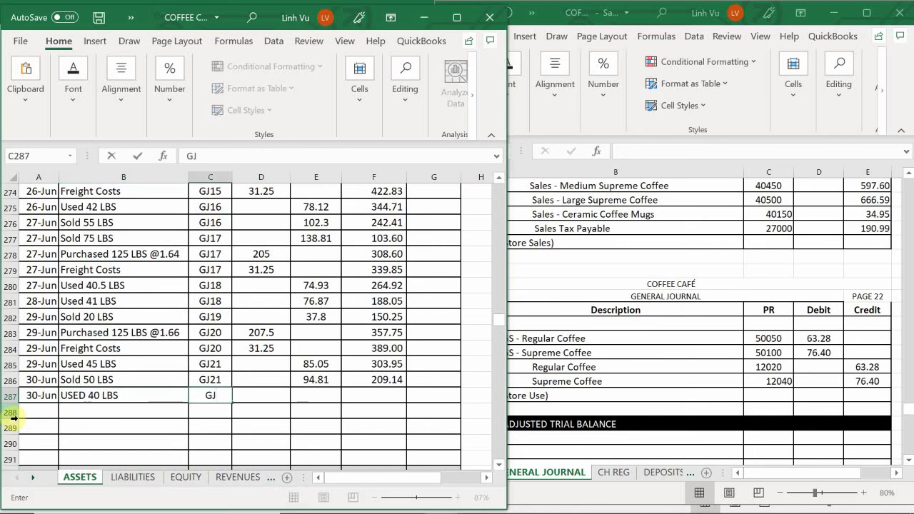
pyautogui.write('22')
pyautogui.press('Tab')
pyautogui.press('Tab')
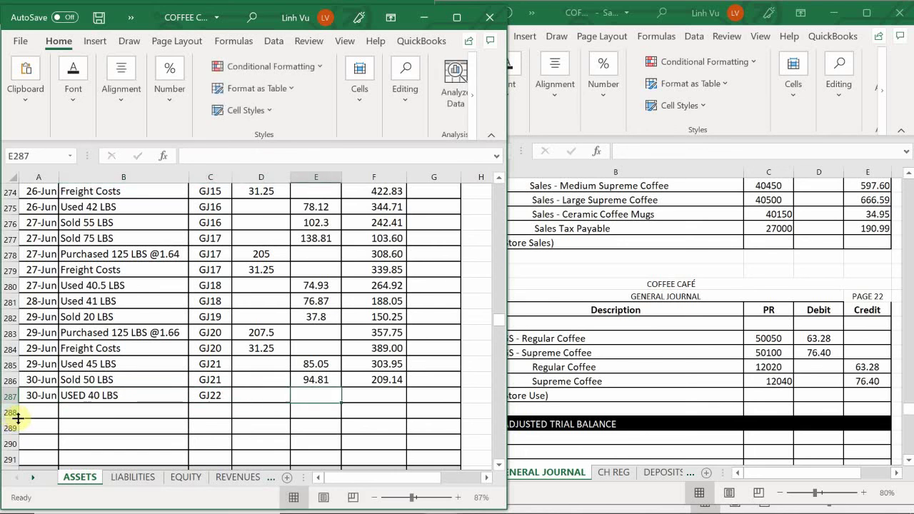
pyautogui.write('76.4')
pyautogui.press('Return')
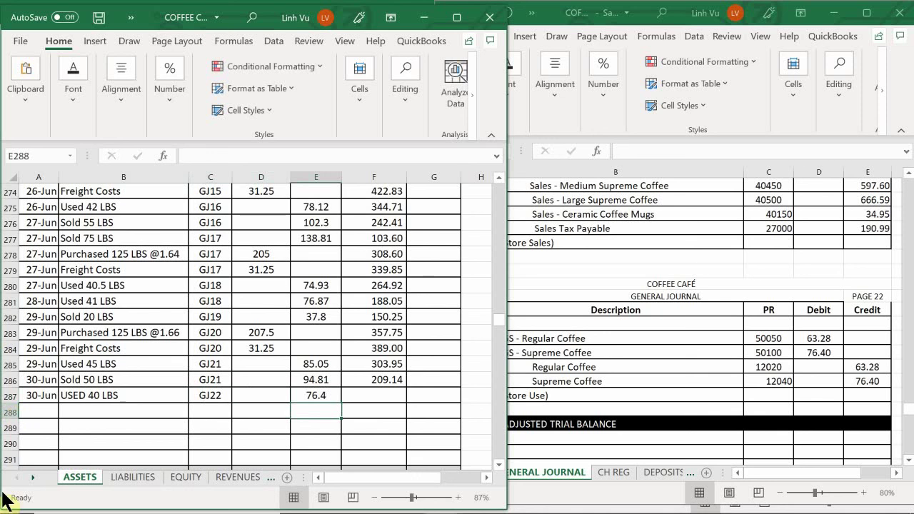
pyautogui.click(369, 381)
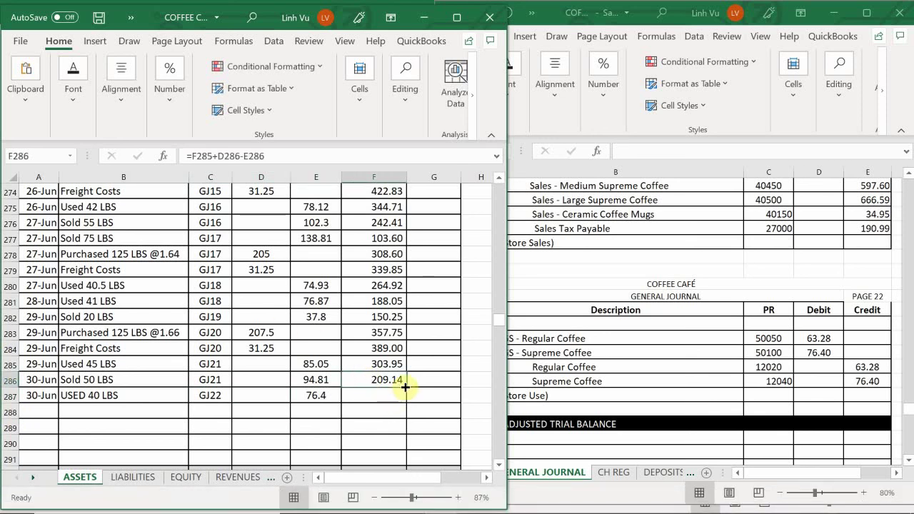
pyautogui.moveTo(406, 388); pyautogui.dragTo(406, 402)
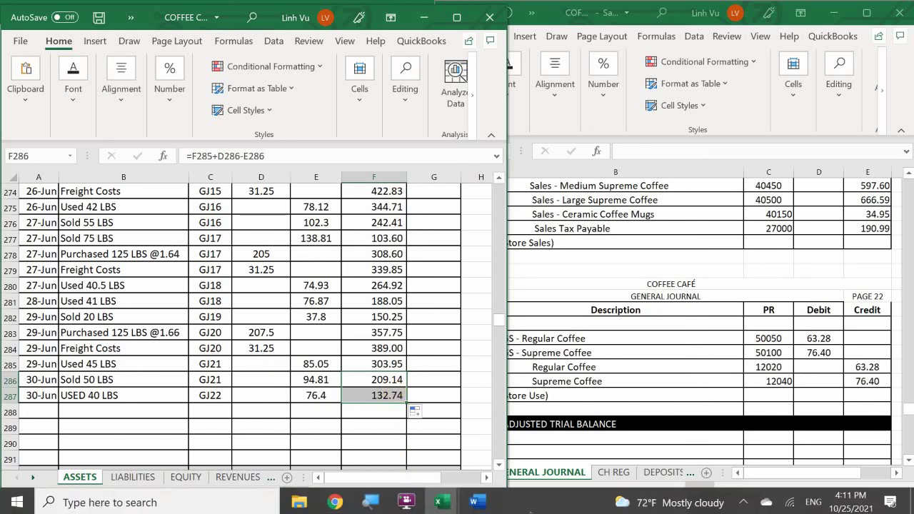
# - Switch to the inventory workbook's SUP COFFEE sheet and check the remaining Supreme Coffee balance against the ledger
pyautogui.click(440, 504)
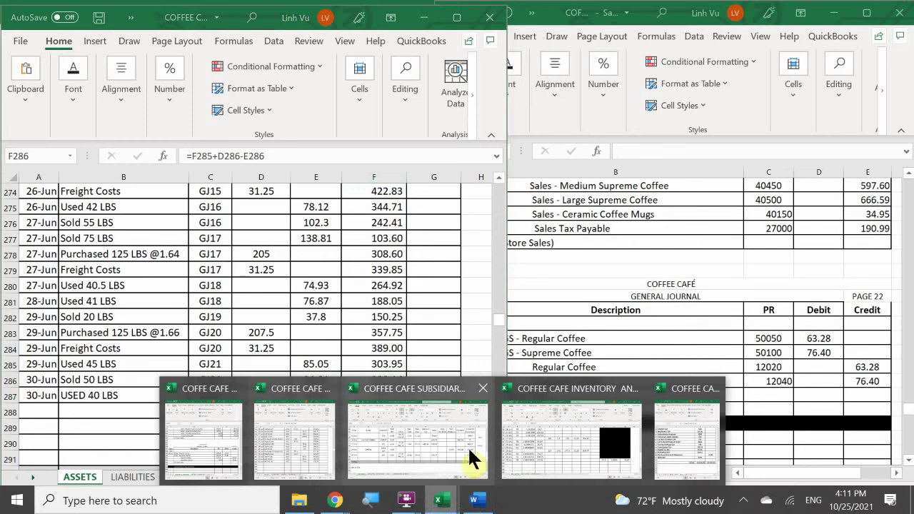
pyautogui.click(554, 436)
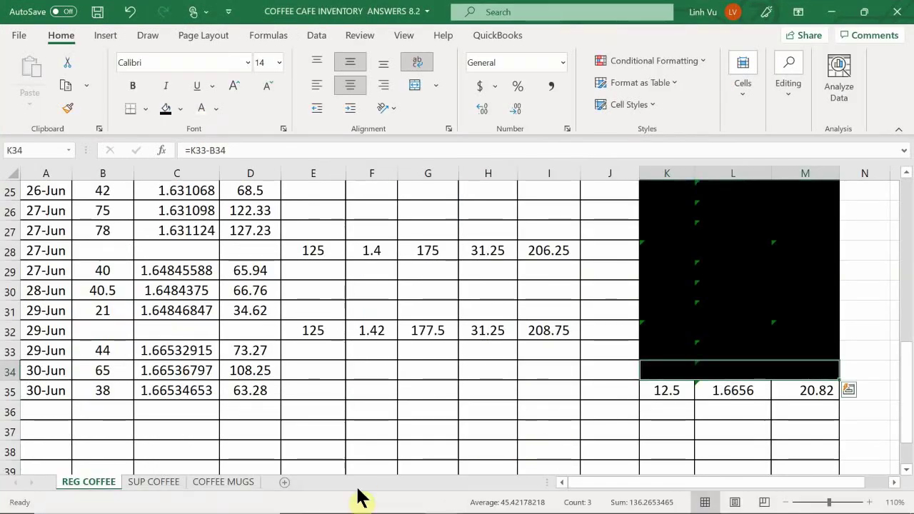
pyautogui.click(179, 484)
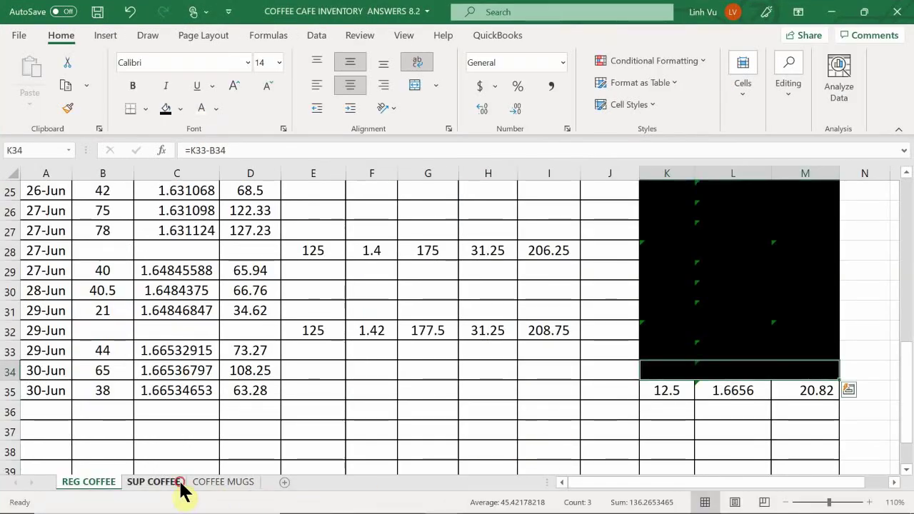
pyautogui.scroll(3, 834, 349)
pyautogui.scroll(7, 835, 349)
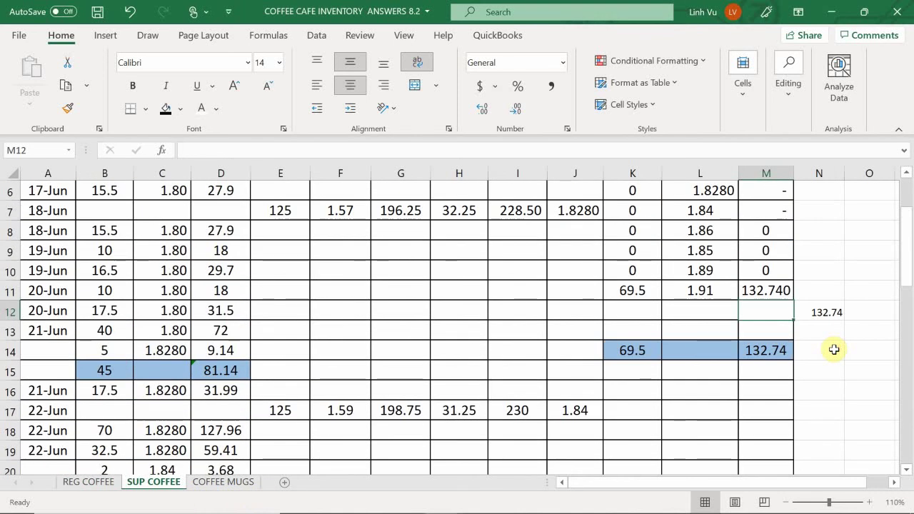
pyautogui.moveTo(893, 510)
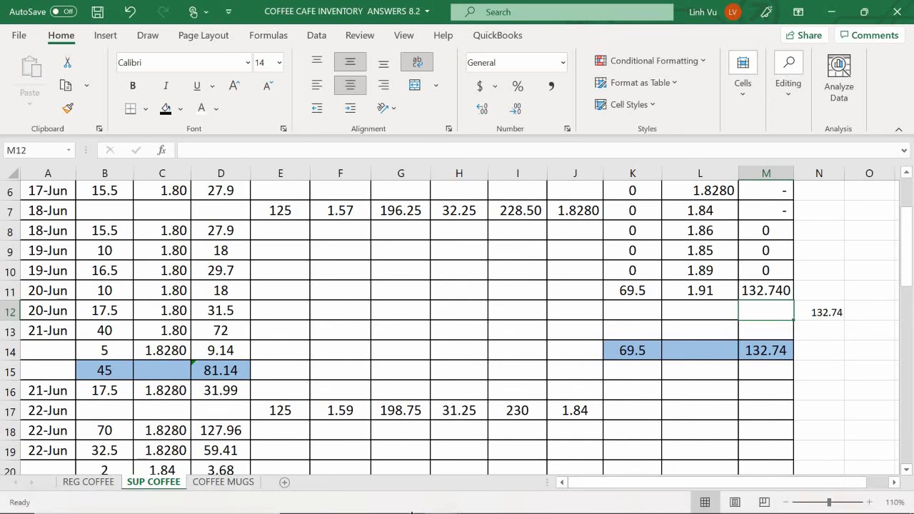
# - Switch to the Word assignment document and read the 30 June trial balance and adjusting entries instructions
pyautogui.click(474, 500)
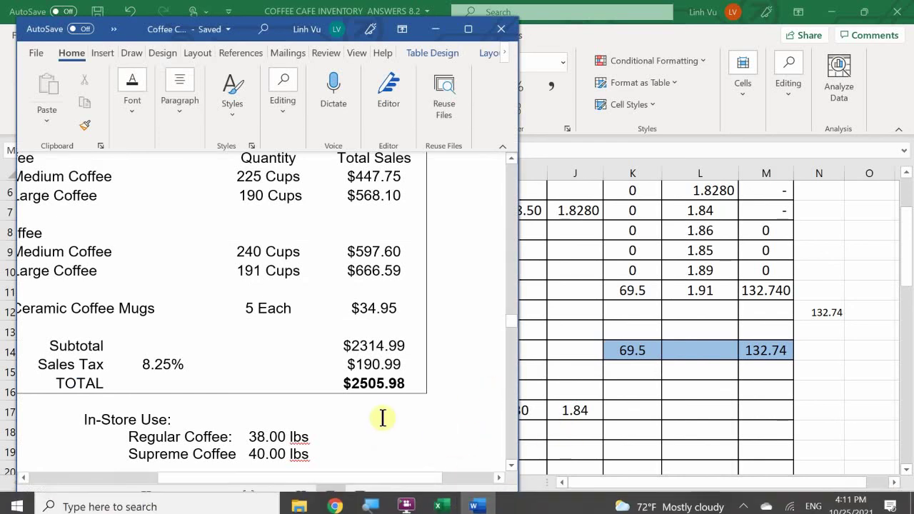
pyautogui.scroll(-10, 319, 408)
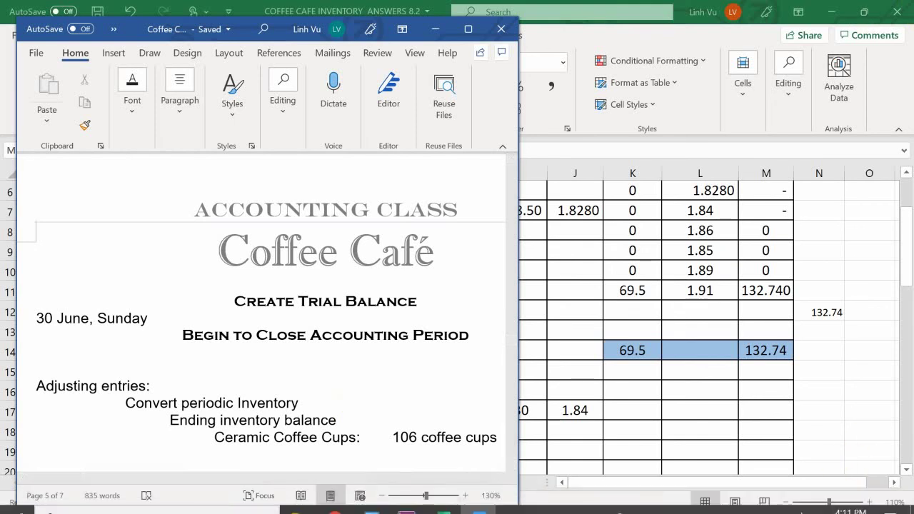
pyautogui.click(744, 501)
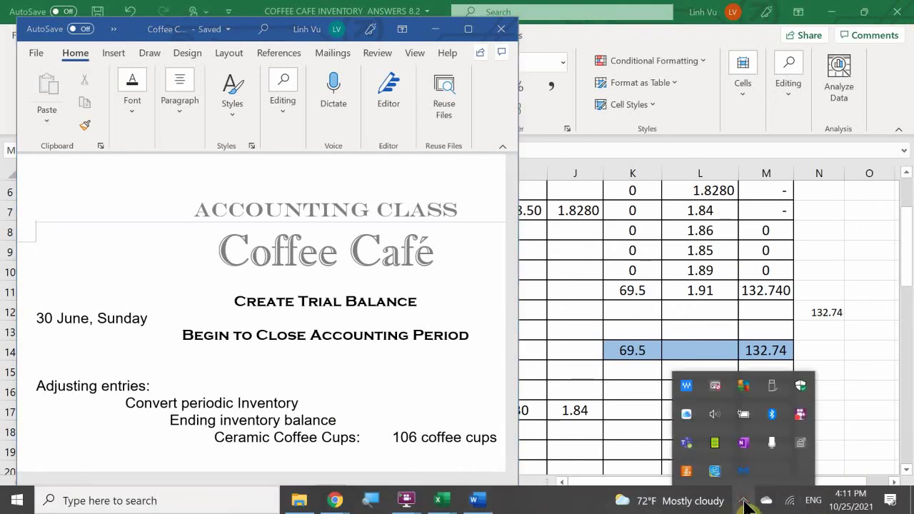
pyautogui.rightClick(798, 419)
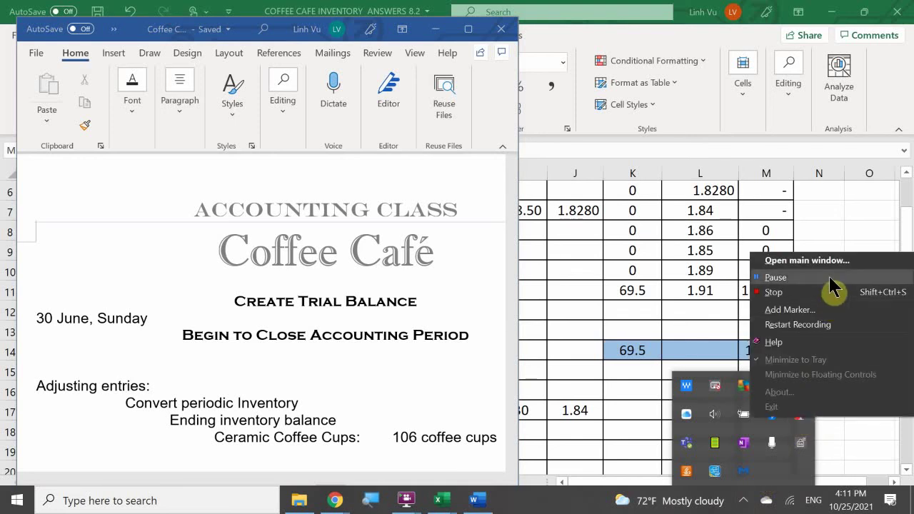